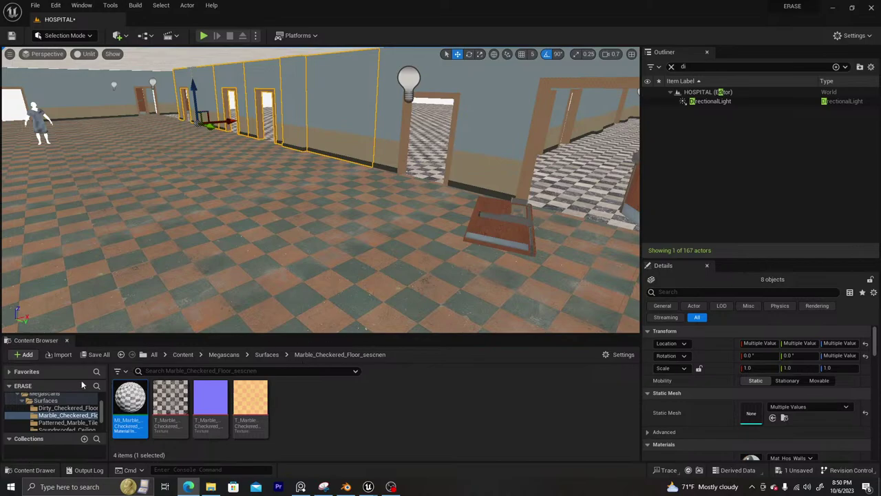
Open the HOSPITAL folder inside the project's LEVELS content folder
click(183, 354)
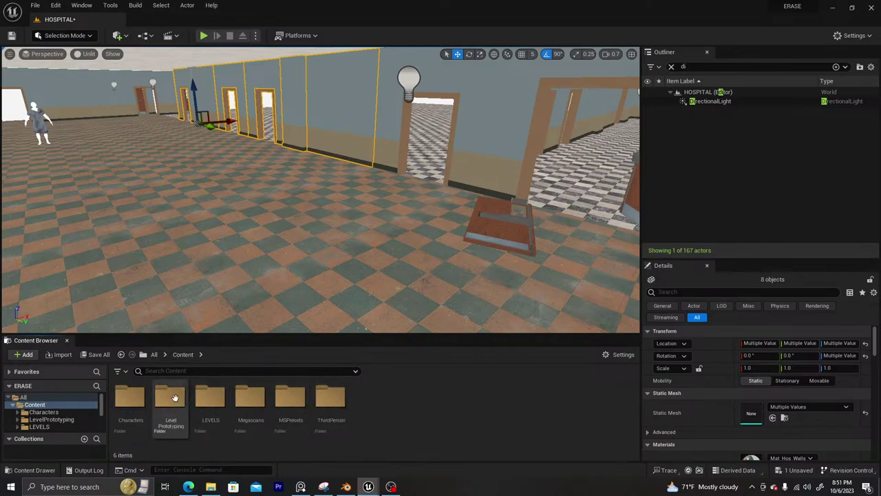
double_click(211, 398)
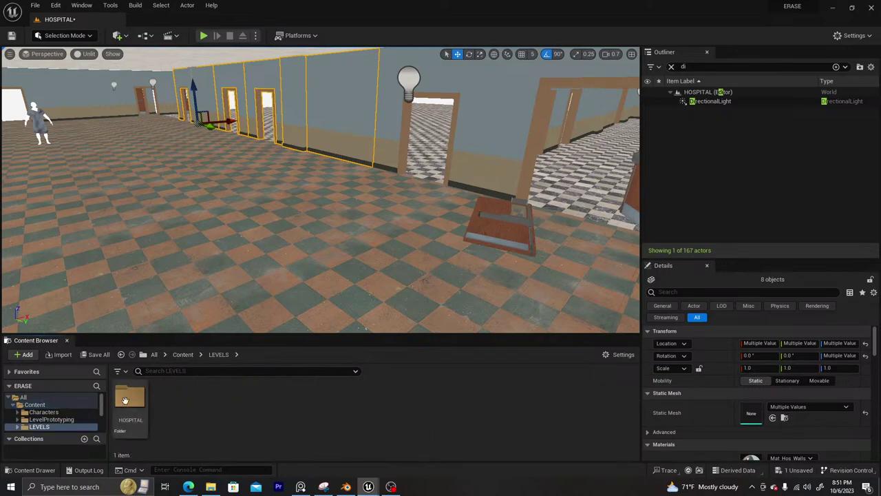
double_click(126, 398)
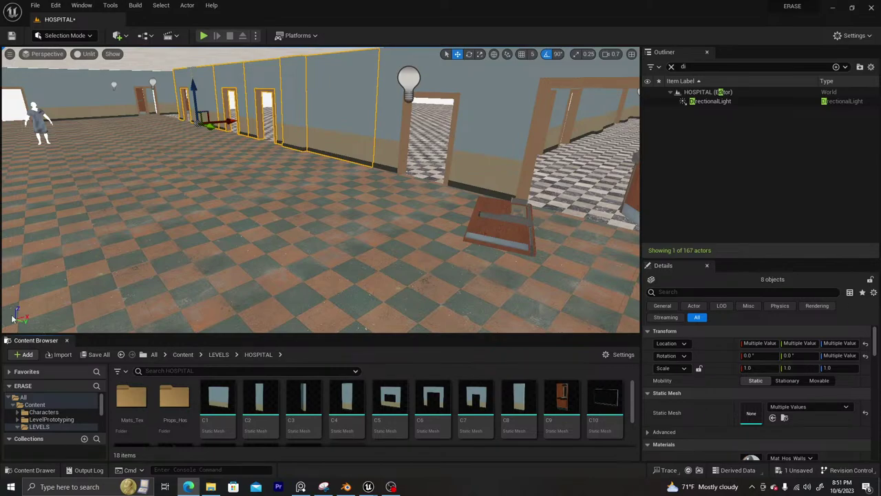
Play the level in full screen and walk the character around the orange-and-green tiled lobby to examine its lighting
click(204, 36)
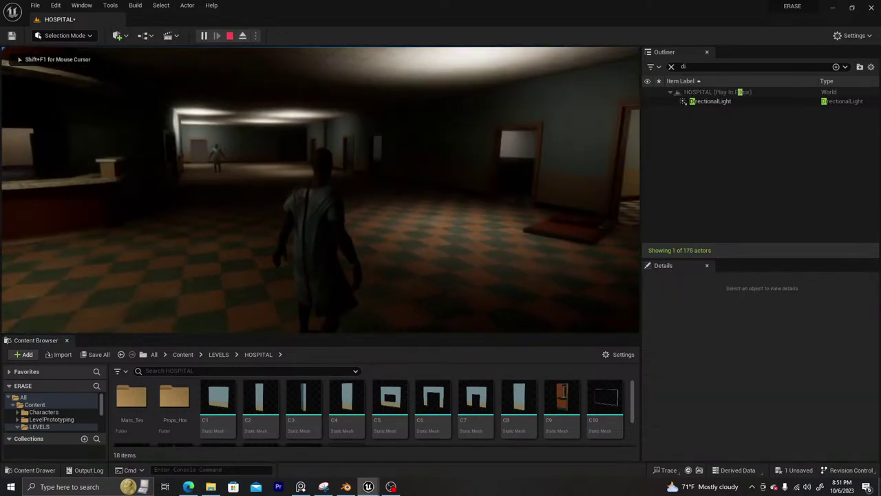
key(F11)
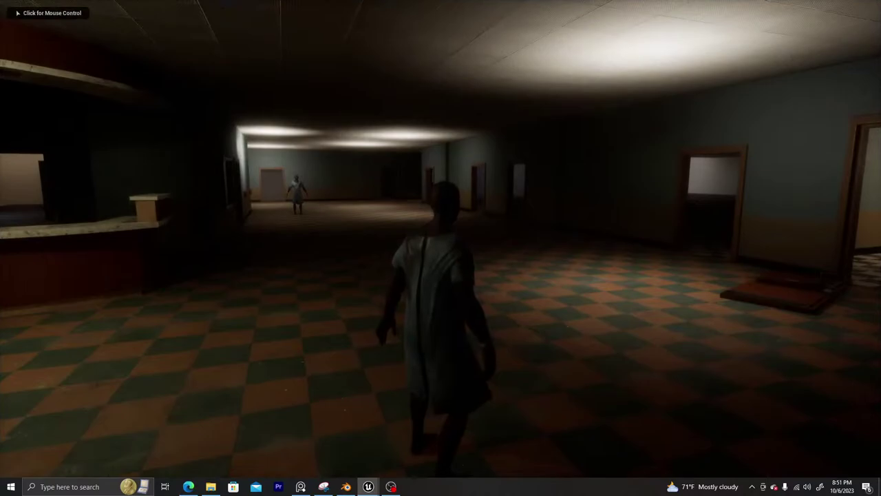
click(441, 248)
key(w)
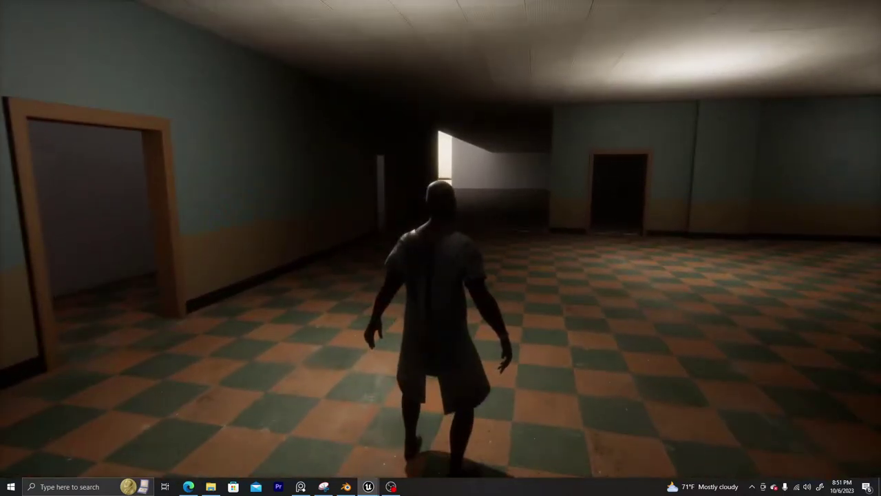
key(space)
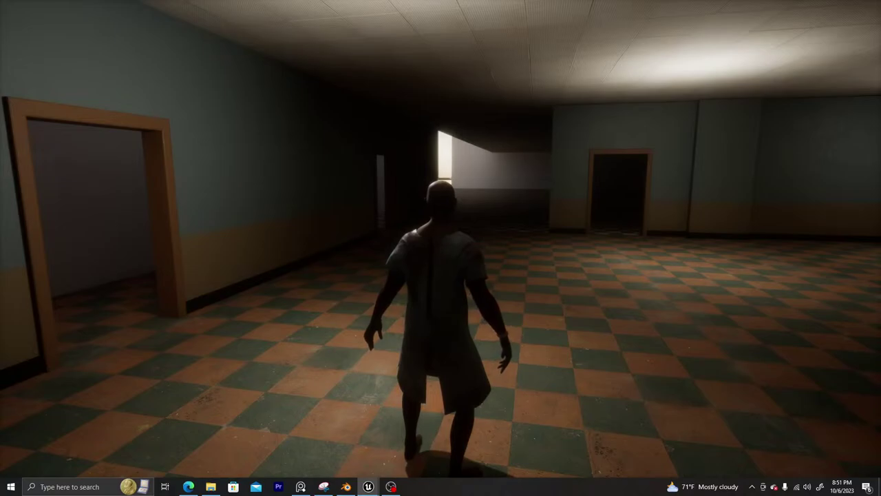
key(w)
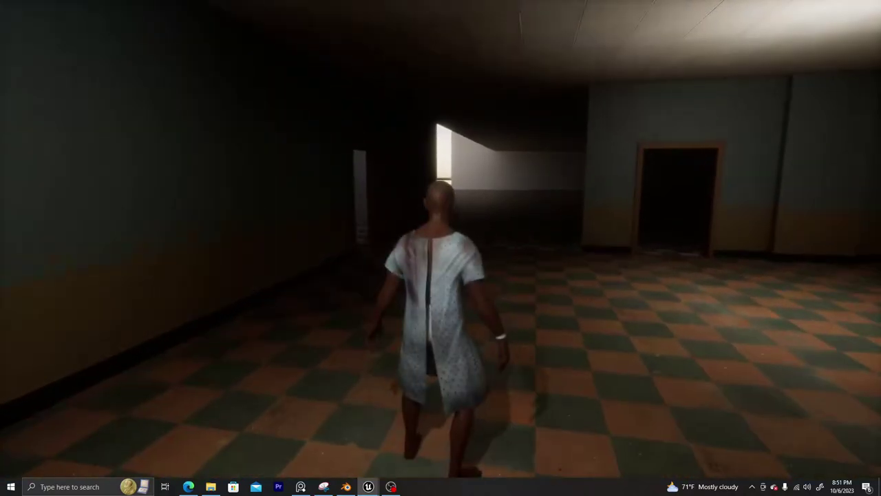
key(d)
key(w)
key(d)
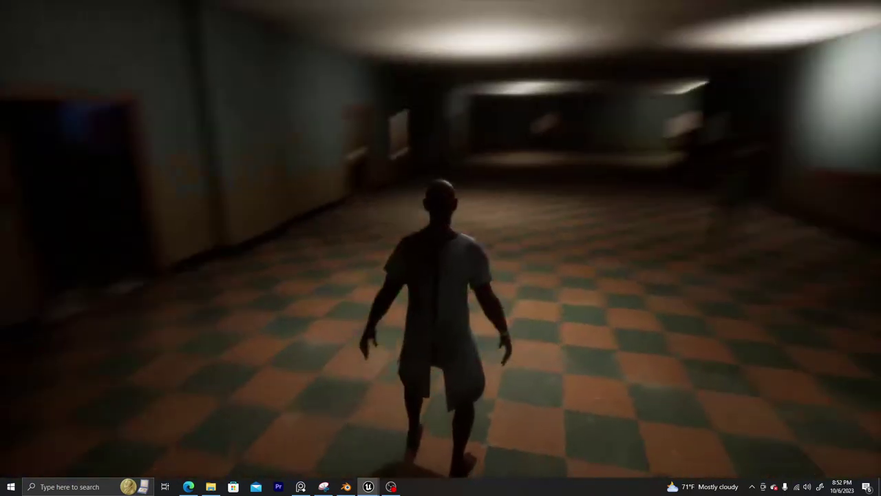
key(w)
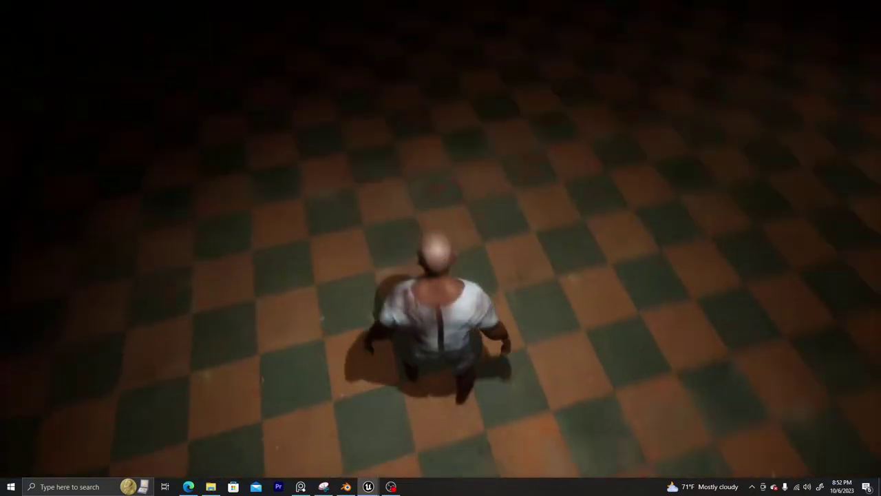
key(w)
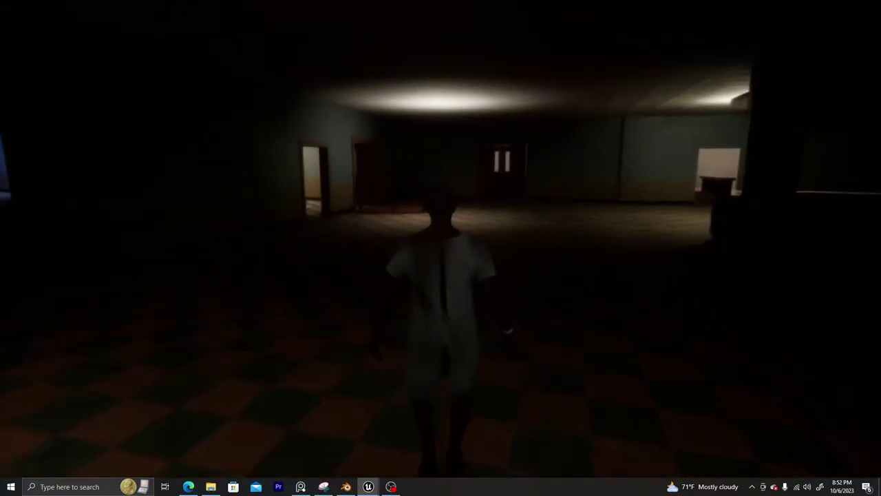
Walk the character through the black-and-white tiled corridor to the blue-lit double doors, examining the lighting and side rooms
key(space)
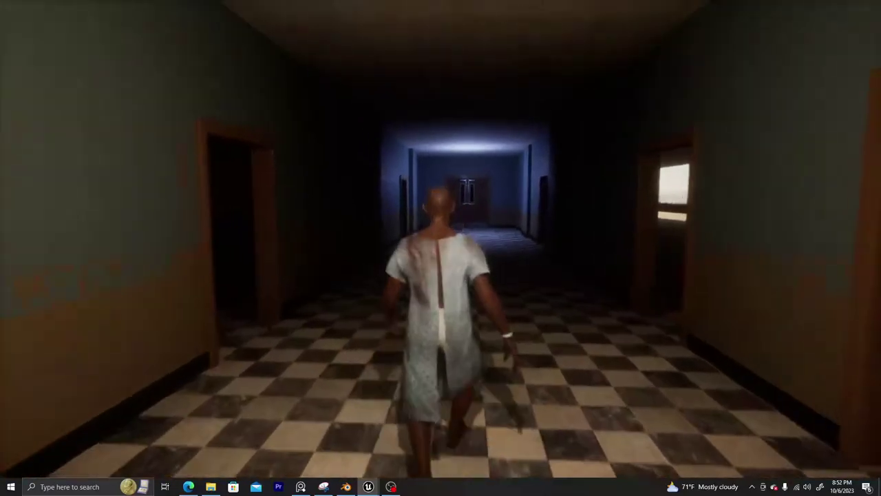
key(w)
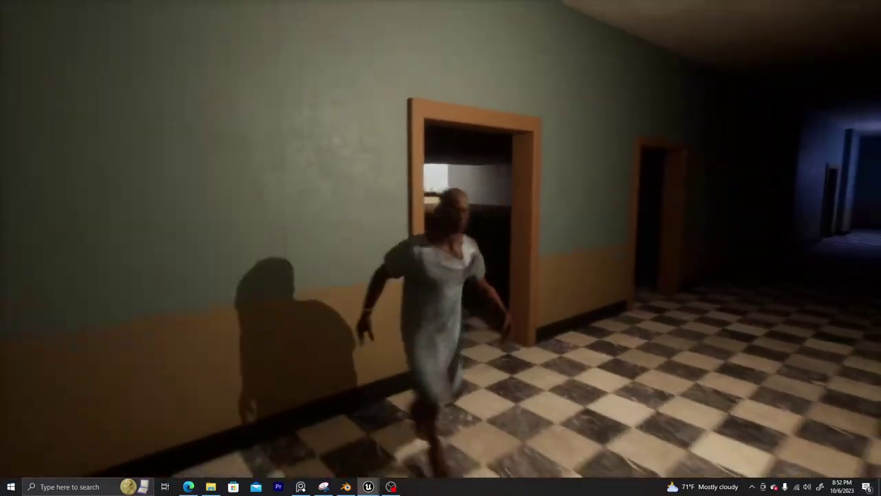
key(w)
key(w)
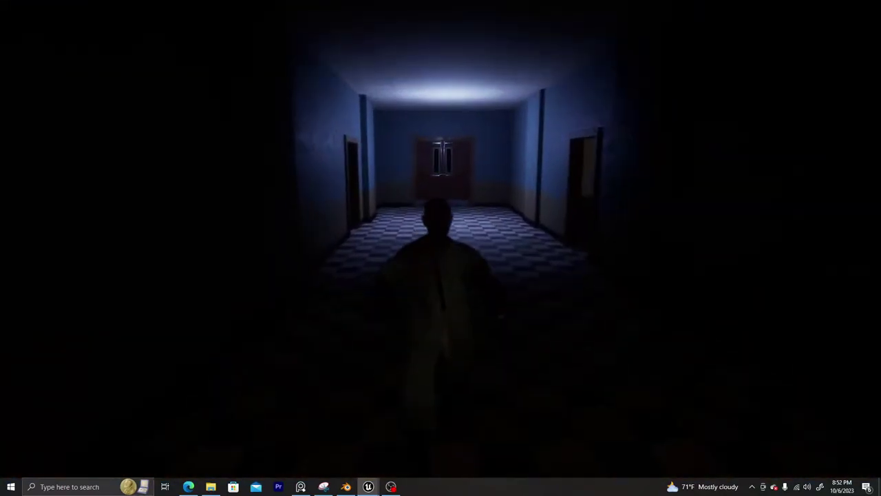
key(w)
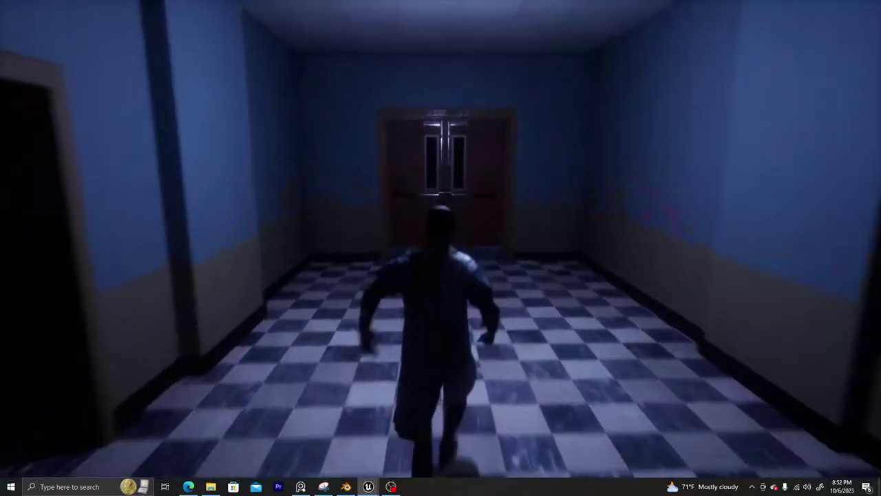
key(w)
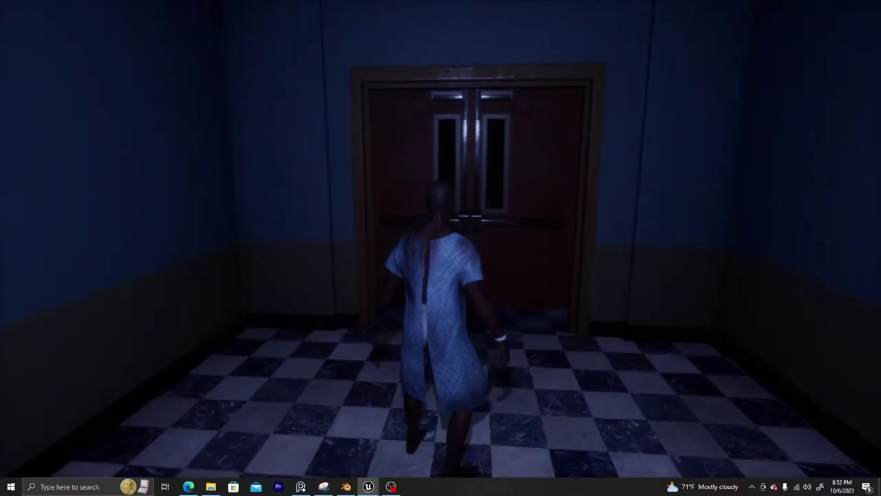
key(w)
key(w)
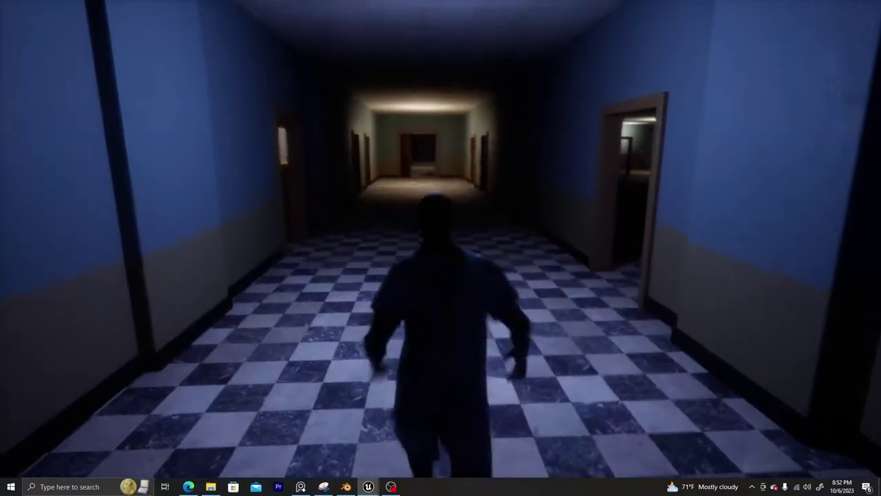
Walk back to the lobby and into the corridor again to check light coming through the side doorways, ending the full-screen play session
key(w)
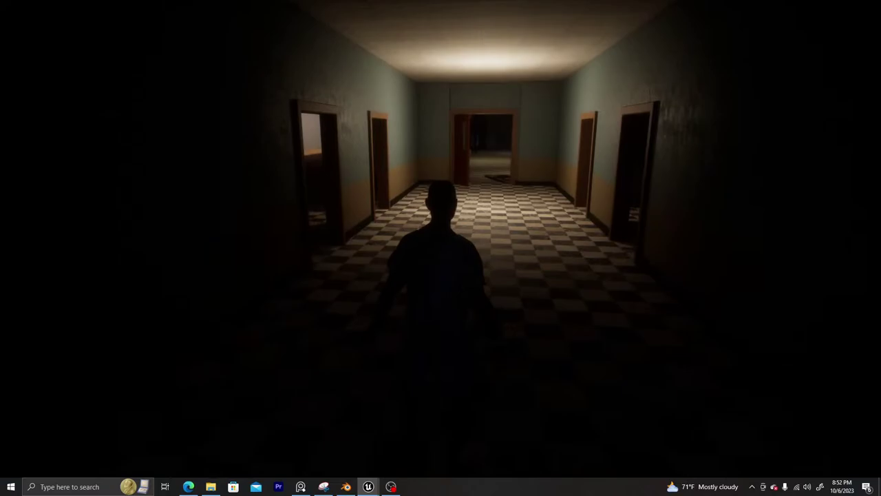
key(w)
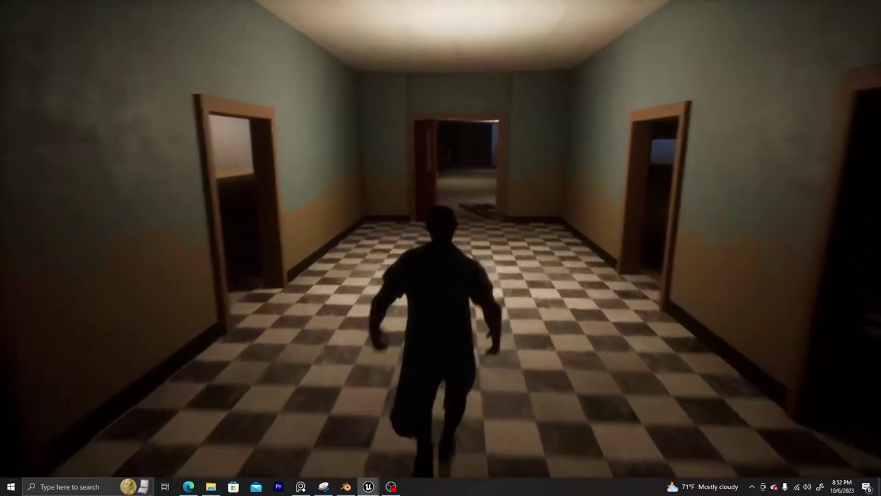
key(w)
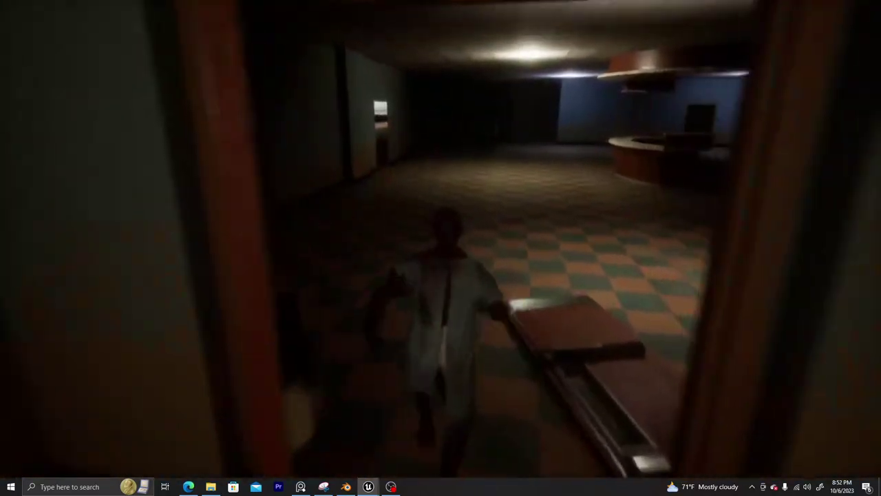
key(w)
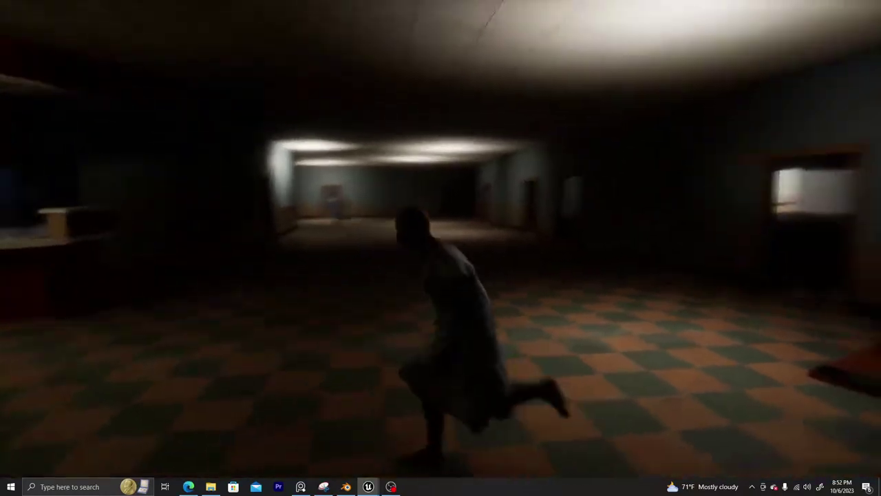
key(w)
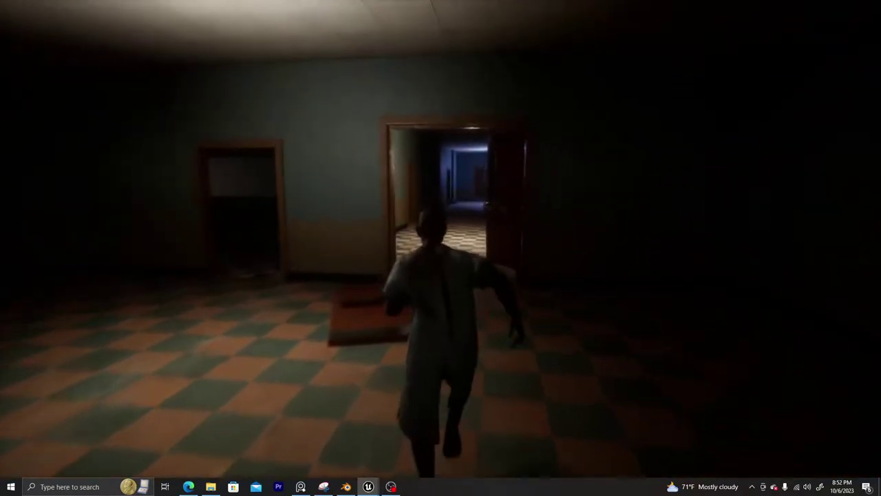
key(space)
key(w)
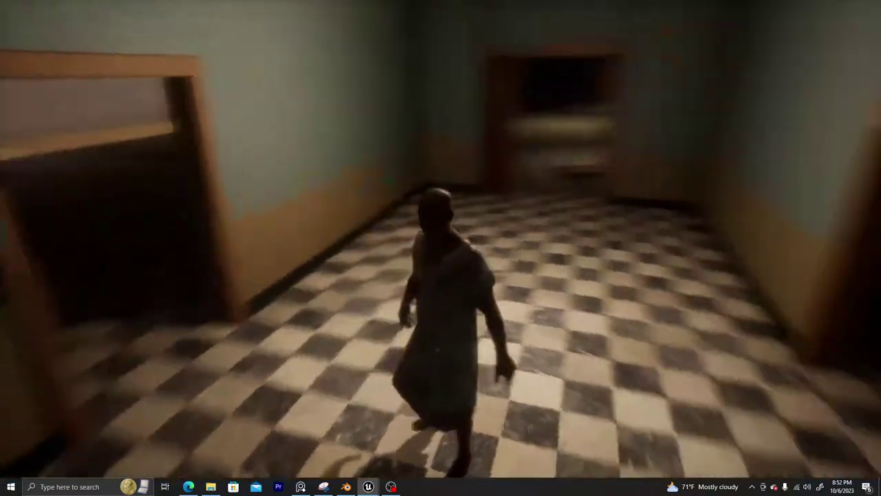
key(w)
key(w)
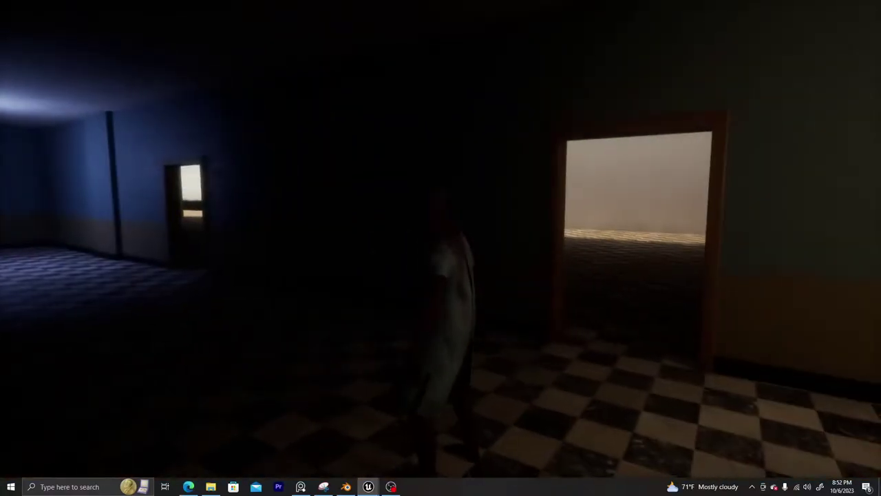
key(Escape)
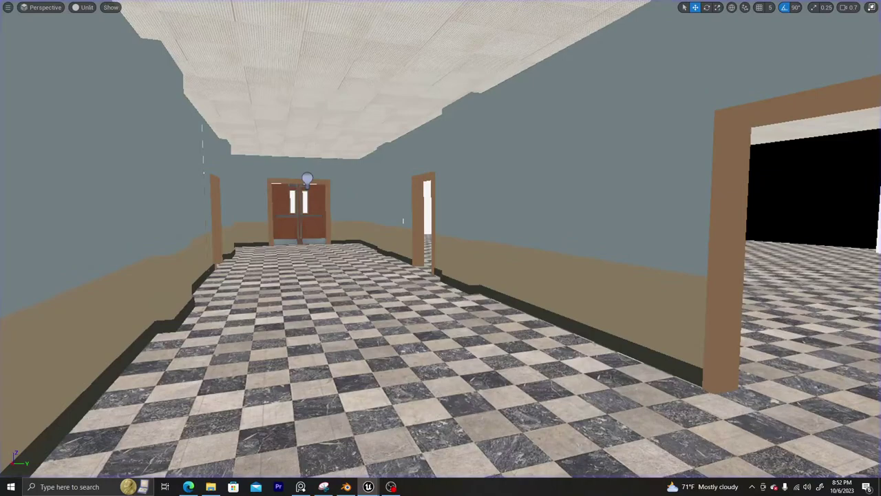
key(F11)
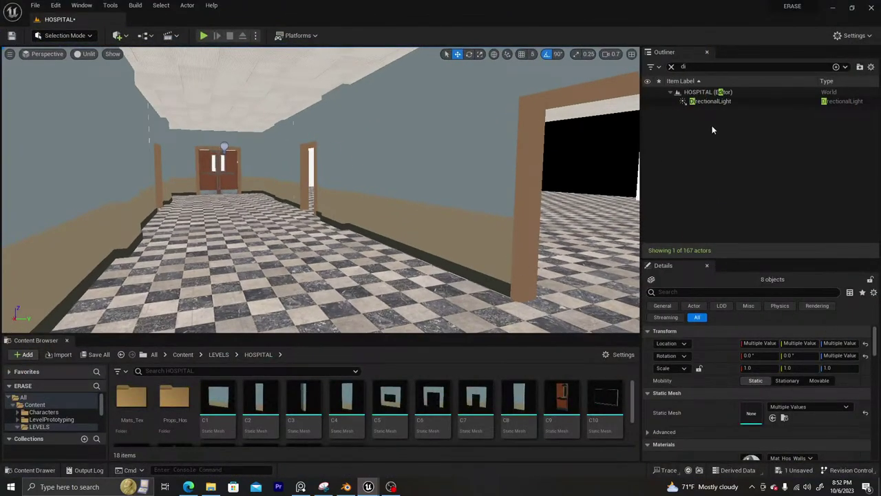
Set the DirectionalLight's intensity to 0 lux
click(713, 102)
scroll(757, 399, down, 2)
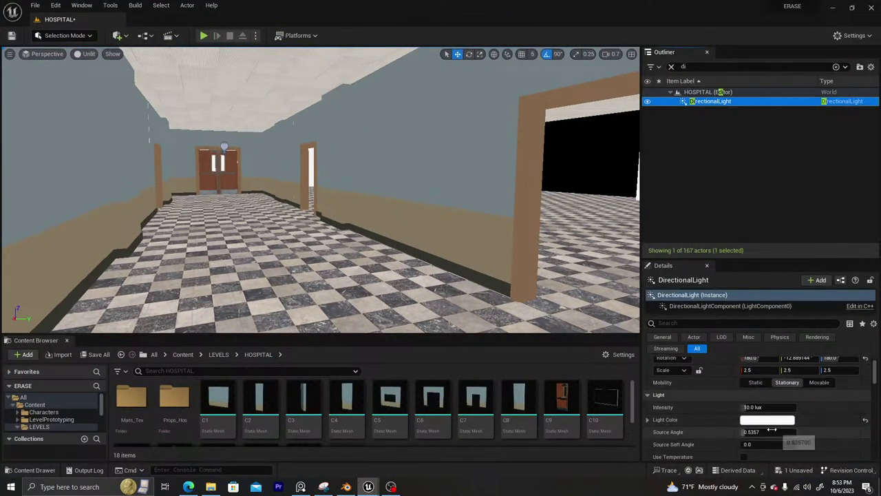
drag(747, 407, 741, 407)
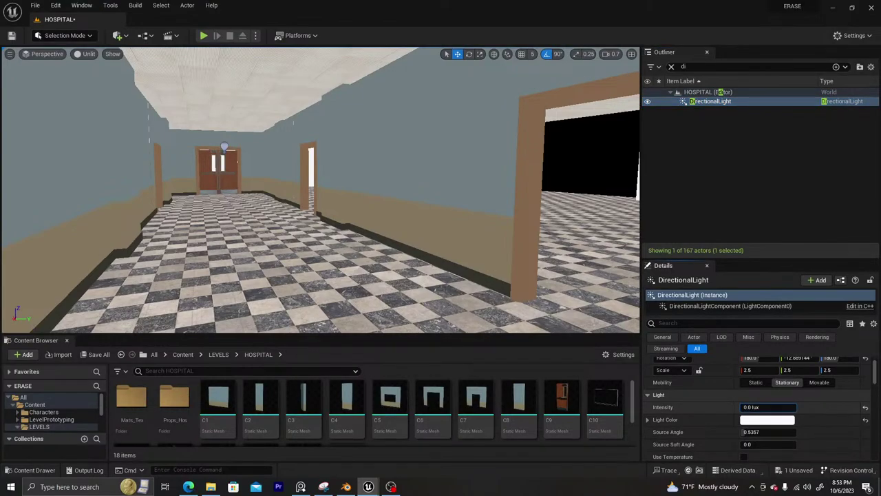
Play the level in full screen and walk the character down the dark checkered corridor to the blue-lit double doors
click(203, 36)
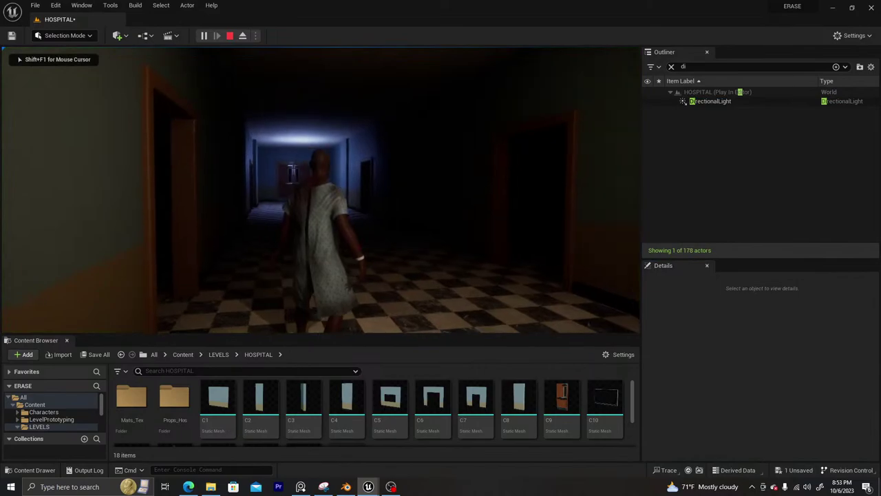
key(F11)
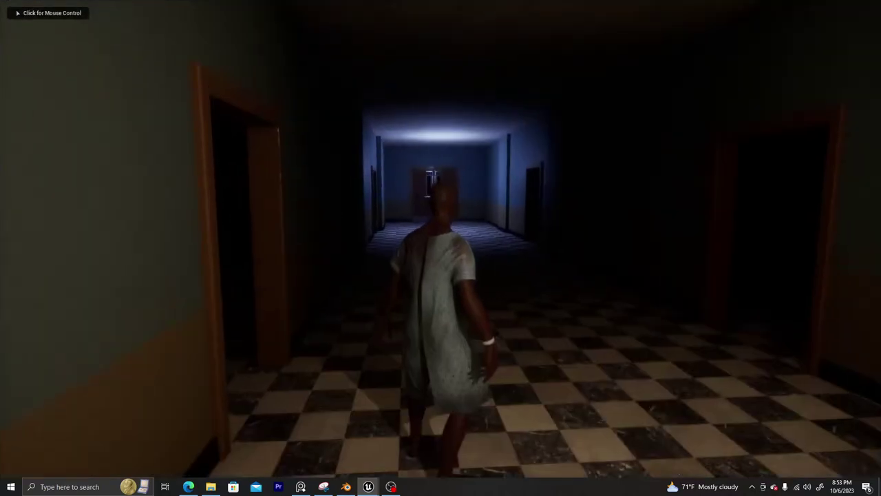
click(441, 248)
key(w)
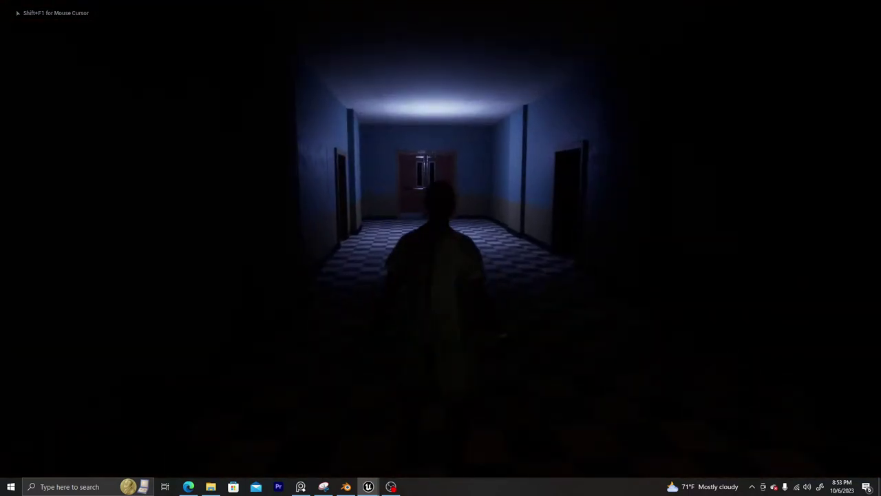
key(w)
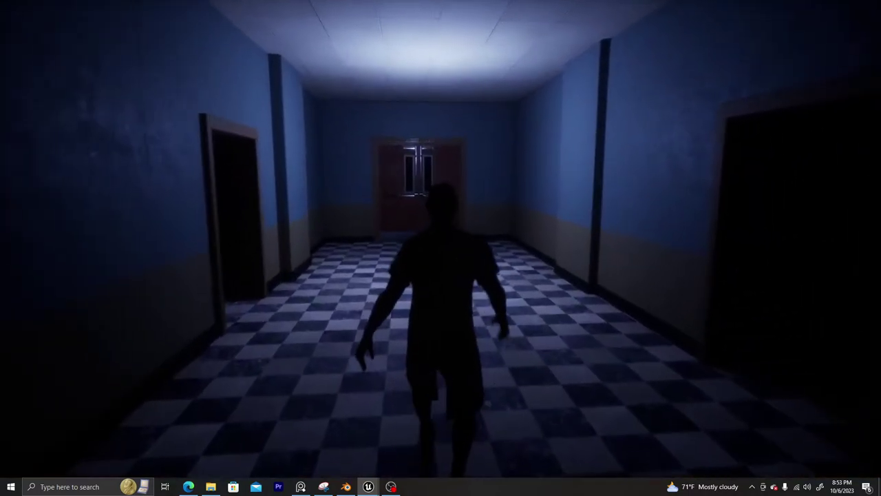
key(w)
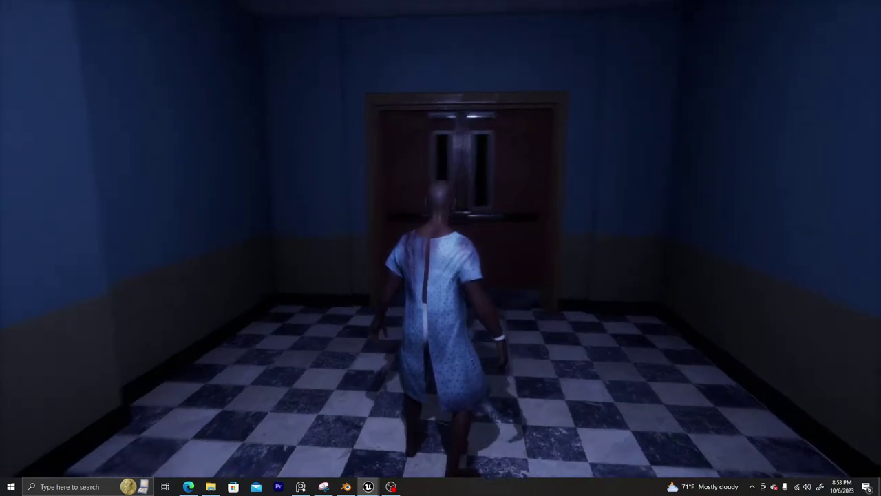
Turn the character around and run back through the corridor to the open door at the warm-lit end, checking the lighting
key(w)
key(w)
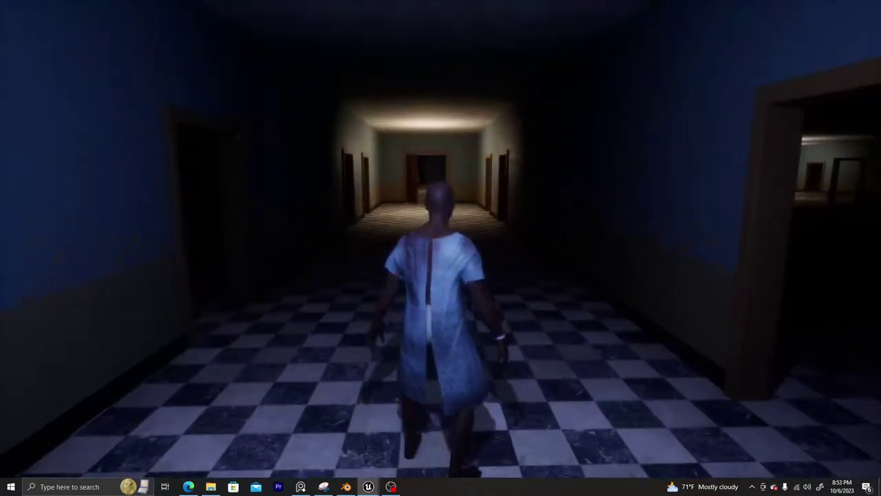
key(w)
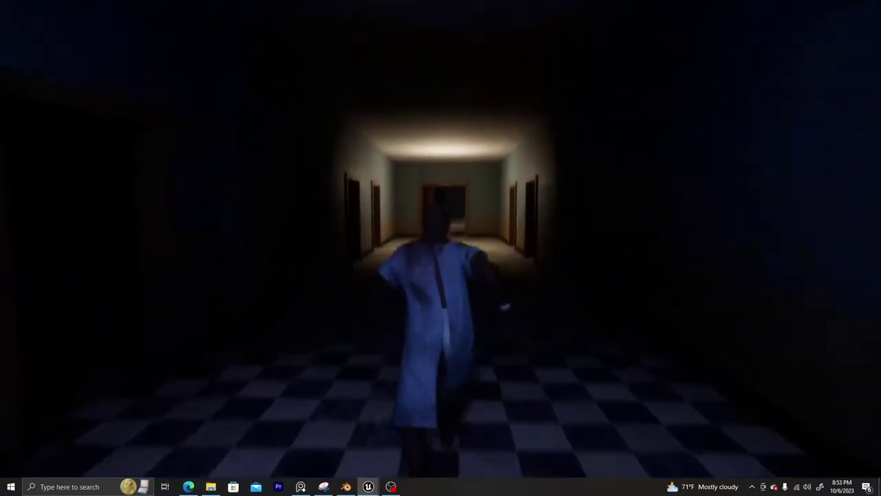
key(w)
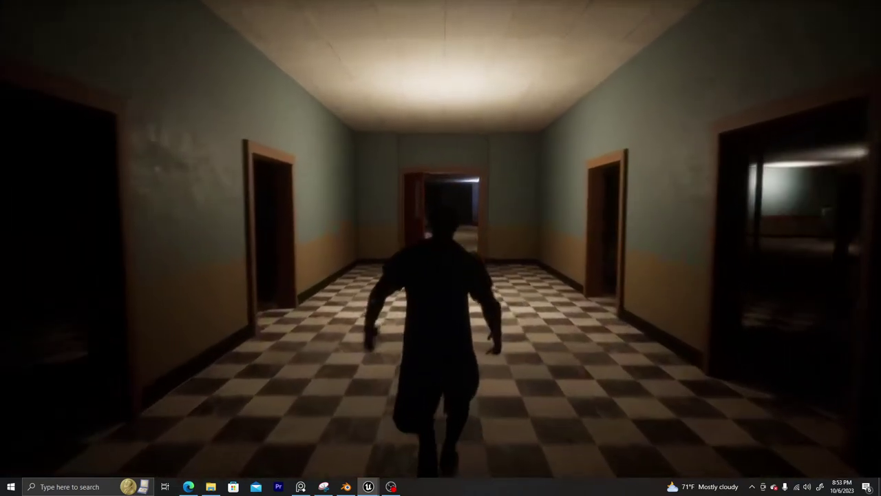
key(w)
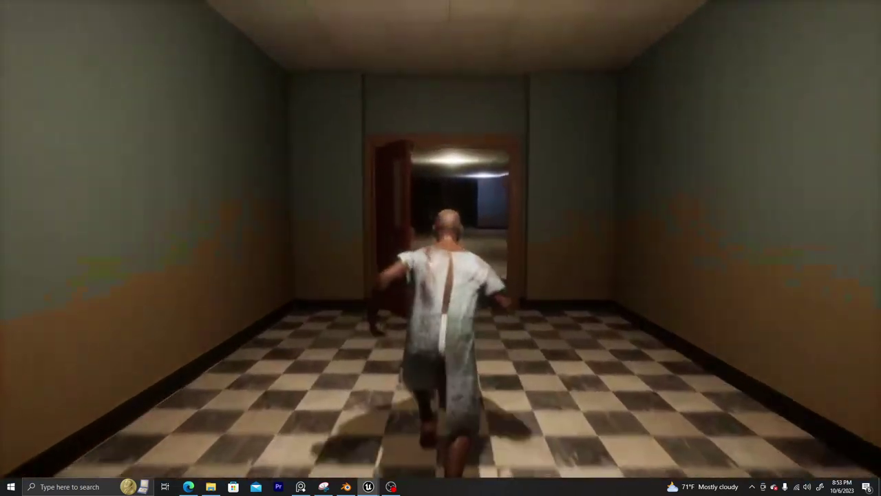
Run the character through the orange-and-green tiled lobby, past the reception desk and along the blue-lit hall, to examine the darkened lighting
key(w)
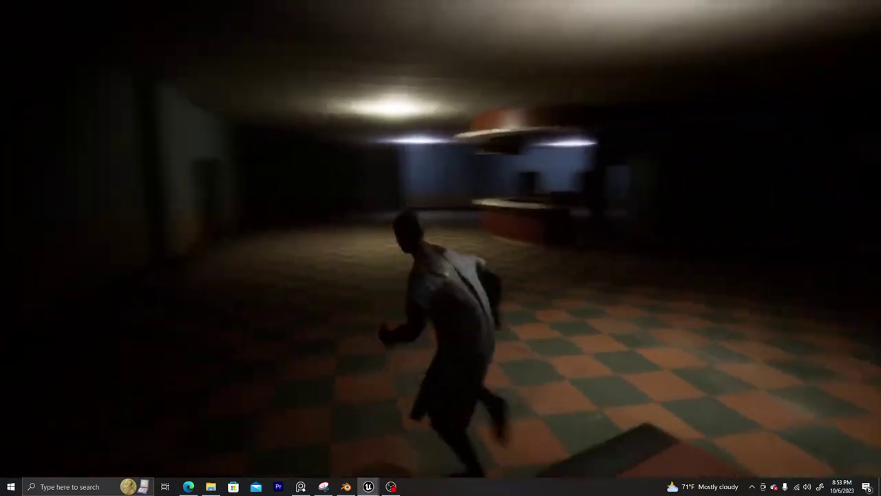
key(w)
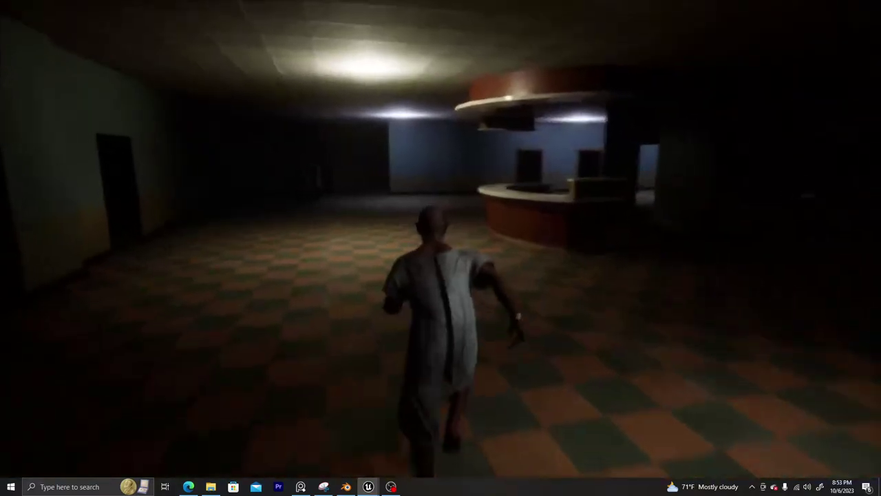
key(w)
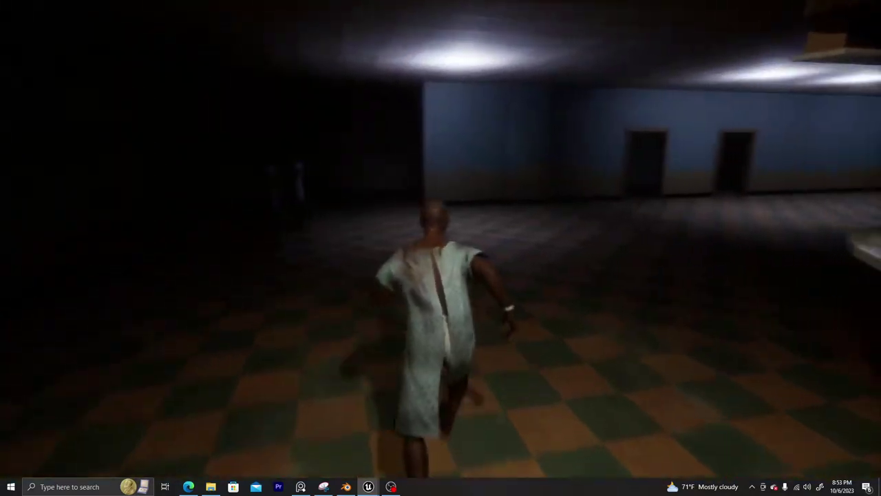
key(w)
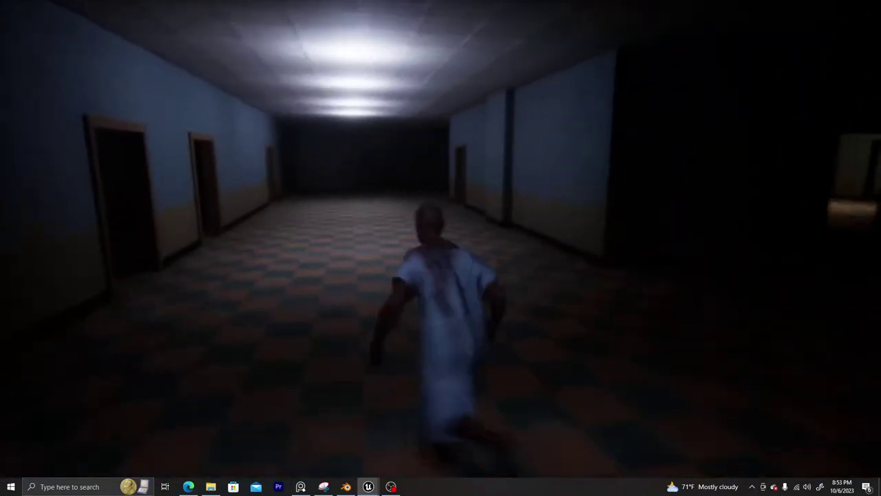
key(w)
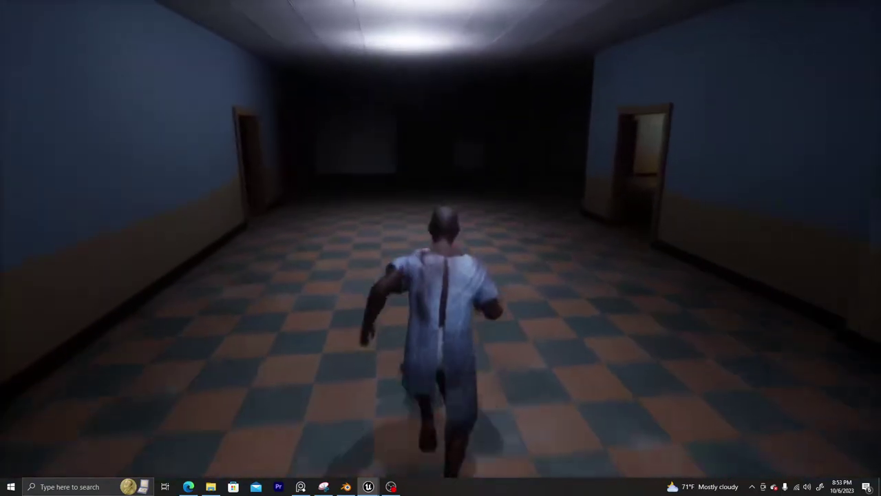
Make the character jump in the blue-lit hall, examine the dark area ahead, and end the full-screen play session
key(space)
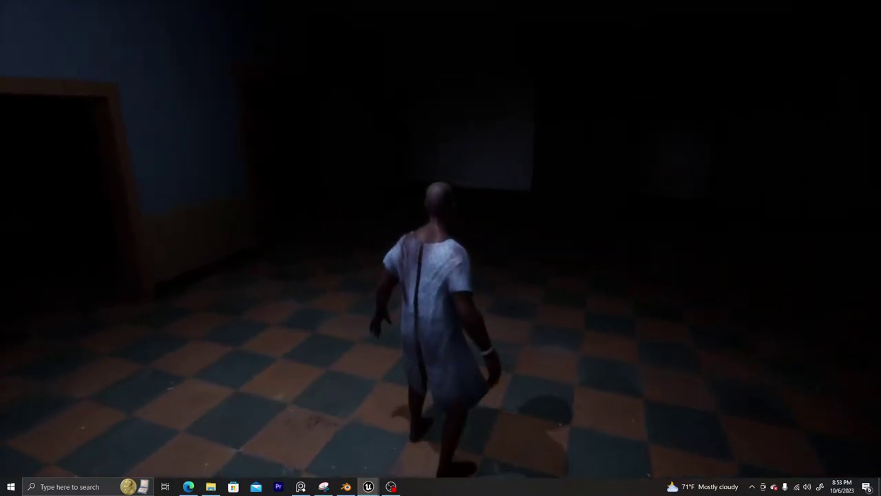
key(space)
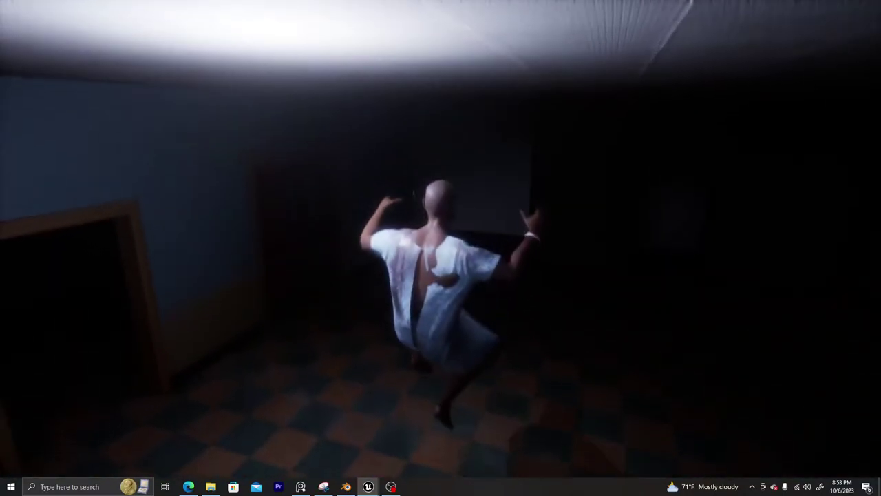
key(space)
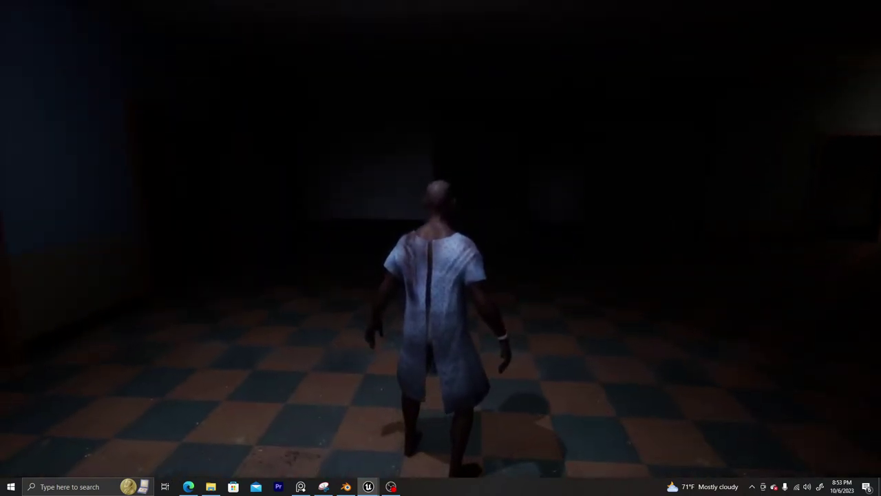
key(w)
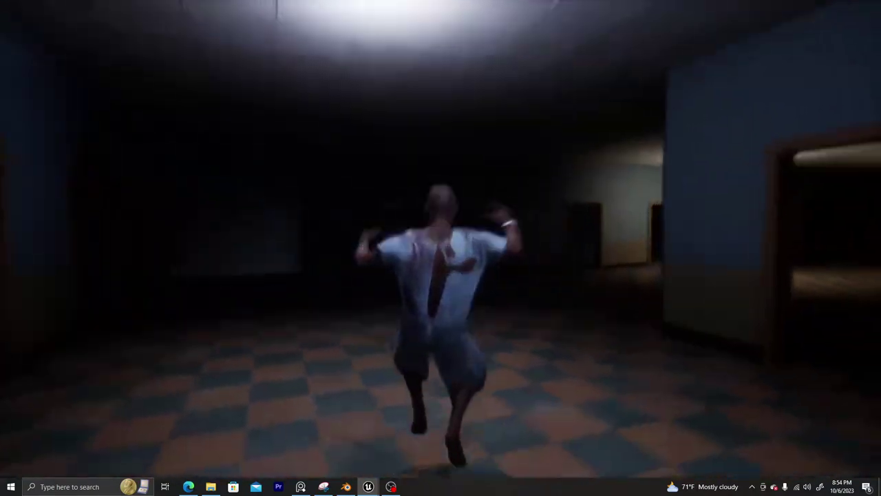
key(Escape)
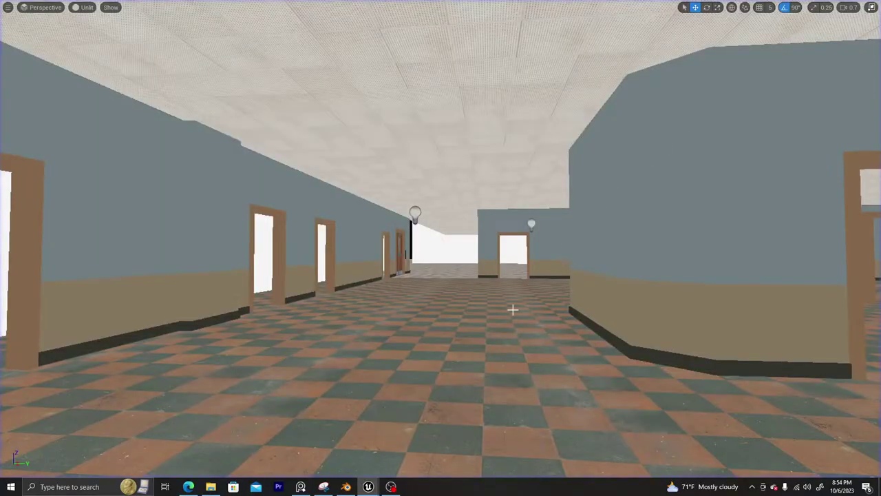
key(F11)
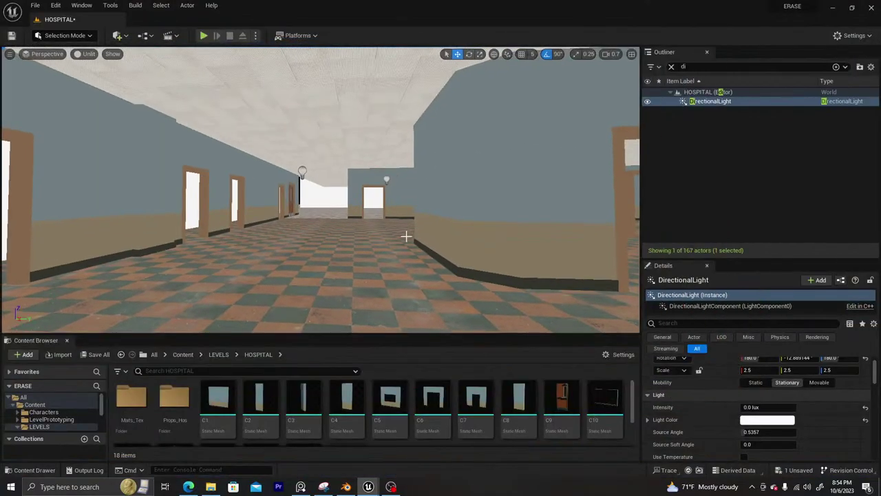
Switch the viewport from Unlit to Lit shading and bring the lobby wall with the two doorways into view
scroll(364, 214, down, 2)
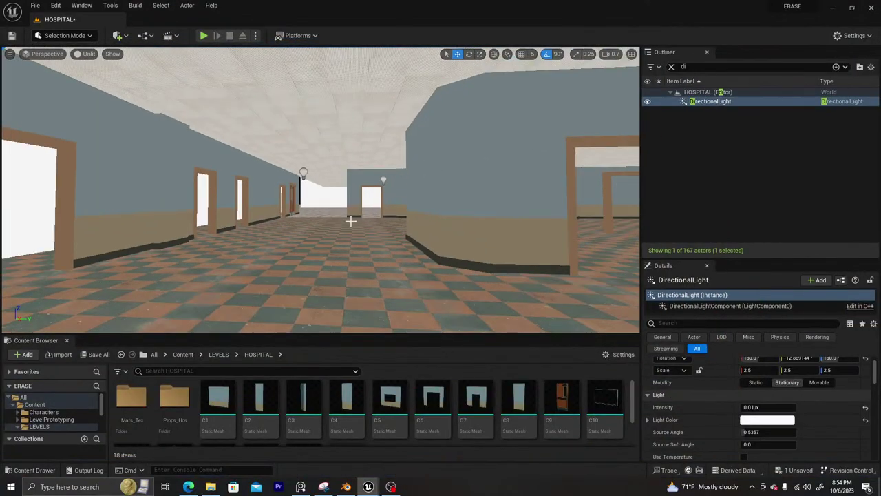
click(87, 54)
click(119, 79)
right_drag(366, 203, 220, 202)
key(w)
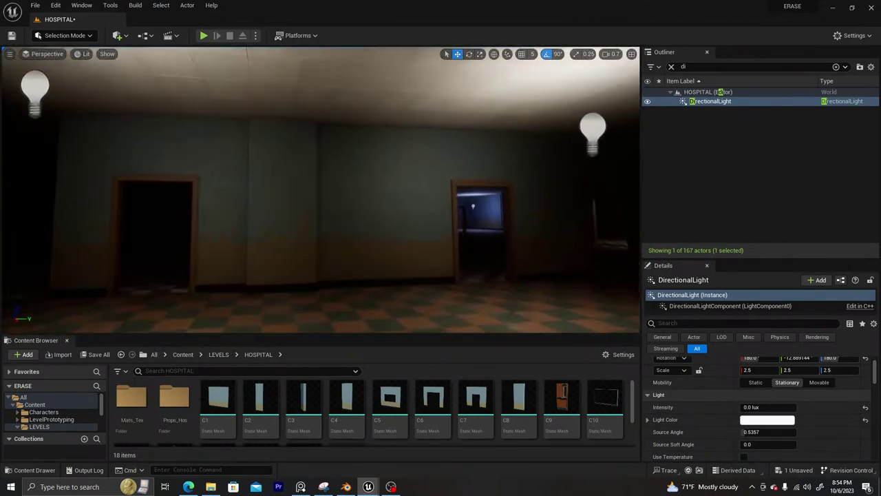
Slide the C8 wall panel between the two doorways sideways along the wall on the Y axis
right_drag(289, 202, 362, 205)
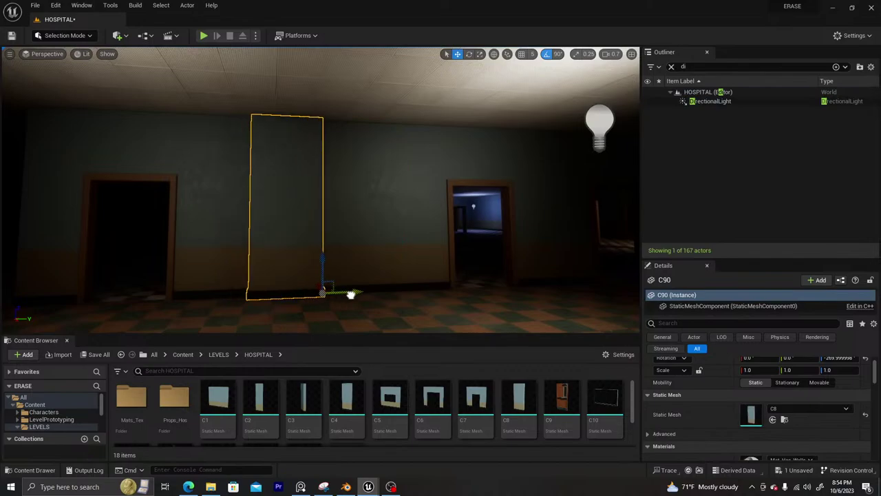
drag(350, 294, 281, 270)
drag(388, 294, 369, 294)
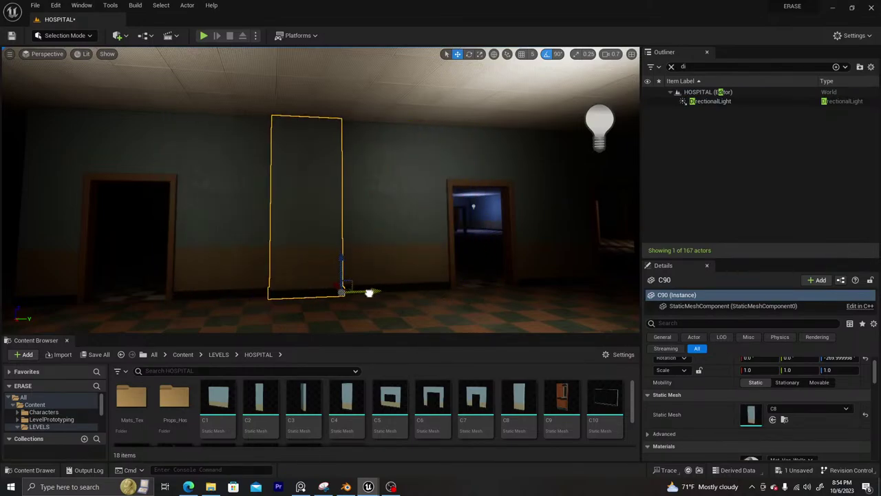
Fly through the lit lobby to inspect its modular walls, tiled floor and ceiling lights
right_drag(409, 241, 255, 238)
key(w)
key(w)
key(s)
key(w)
right_drag(571, 238, 530, 238)
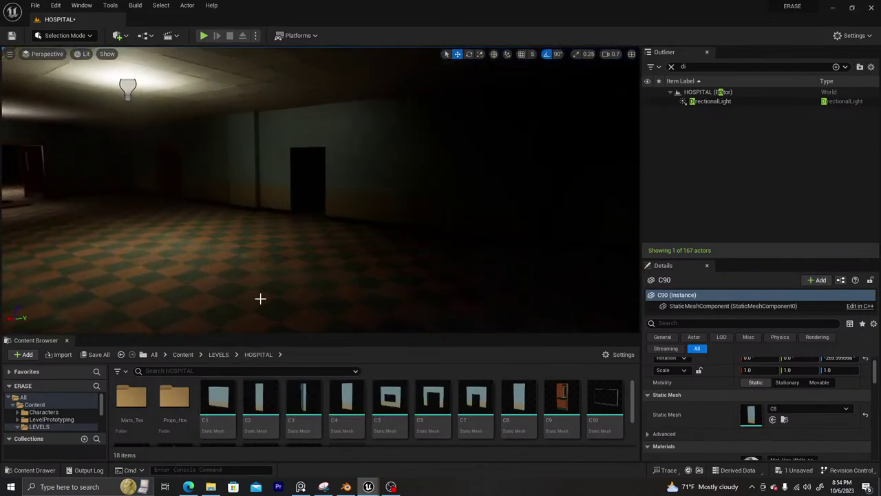
Examine the hospital-gown character's face and upper body up close in the lobby, then view the blue-lit corridor
right_drag(375, 232, 459, 228)
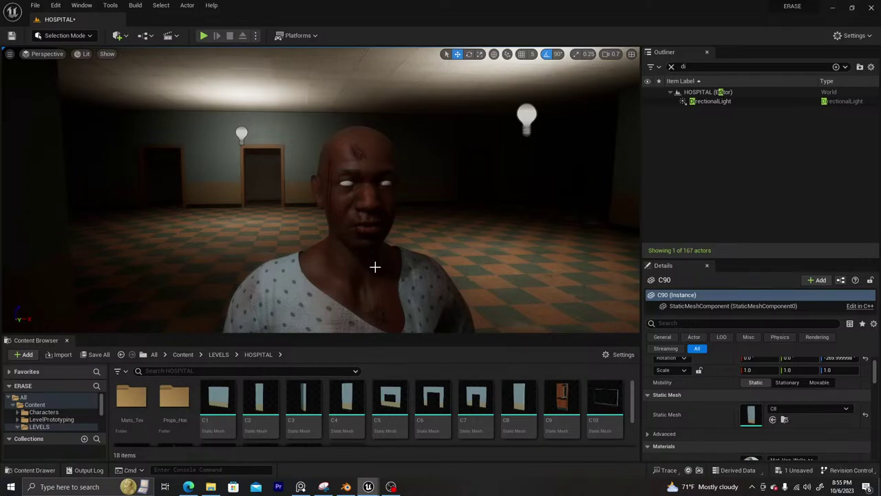
drag(375, 263, 376, 207)
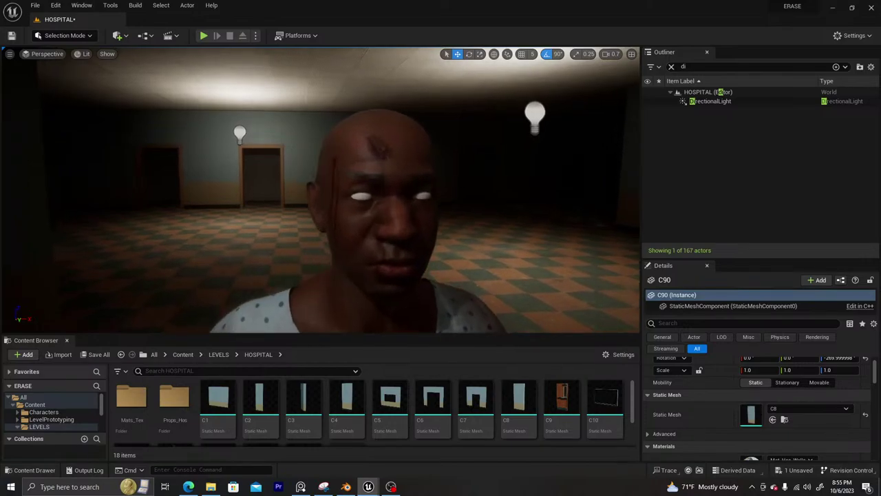
right_drag(375, 263, 375, 263)
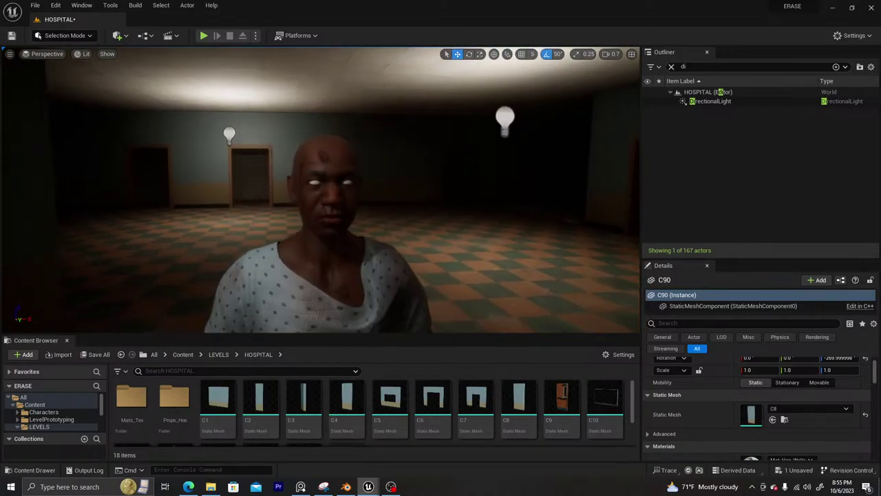
right_drag(375, 263, 375, 263)
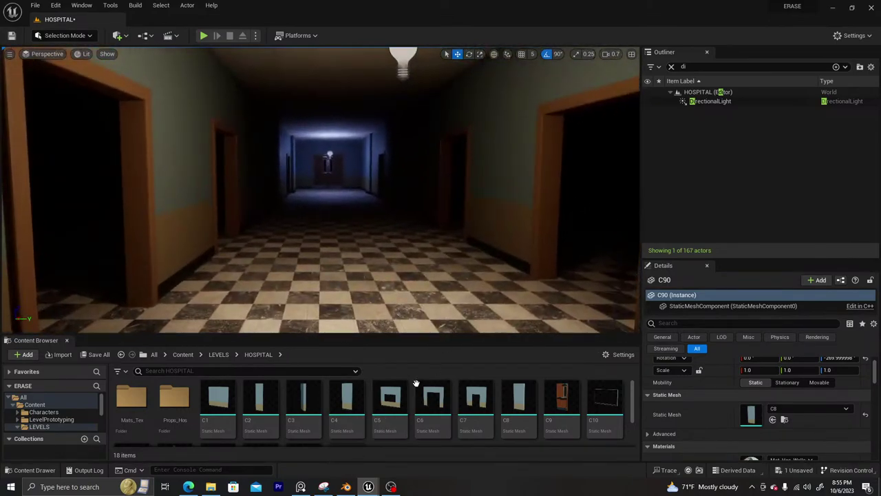
Switch to Blender and examine the modular hospital wall panels, door frames and elevator pieces in Aaron_wallpanels.blend
click(346, 487)
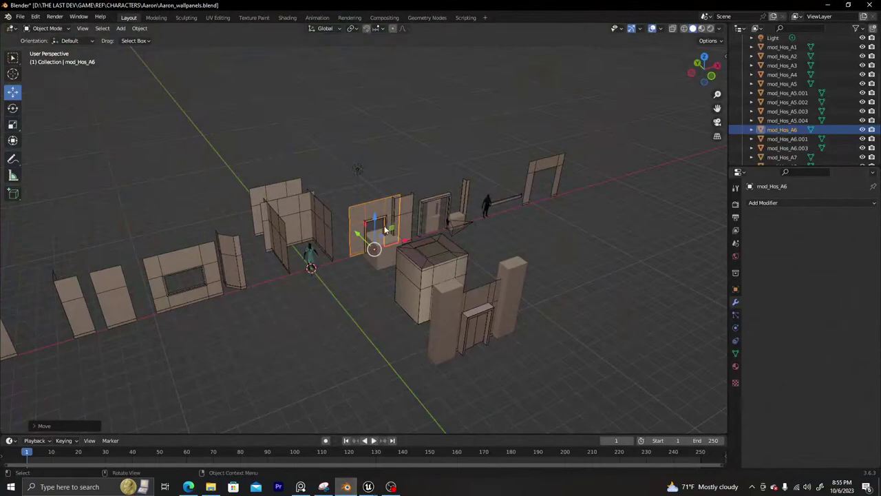
middle_drag(367, 234, 353, 248)
scroll(353, 231, up, 4)
scroll(369, 230, up, 6)
scroll(421, 235, down, 4)
scroll(416, 235, up, 4)
scroll(430, 247, down, 4)
scroll(366, 236, up, 3)
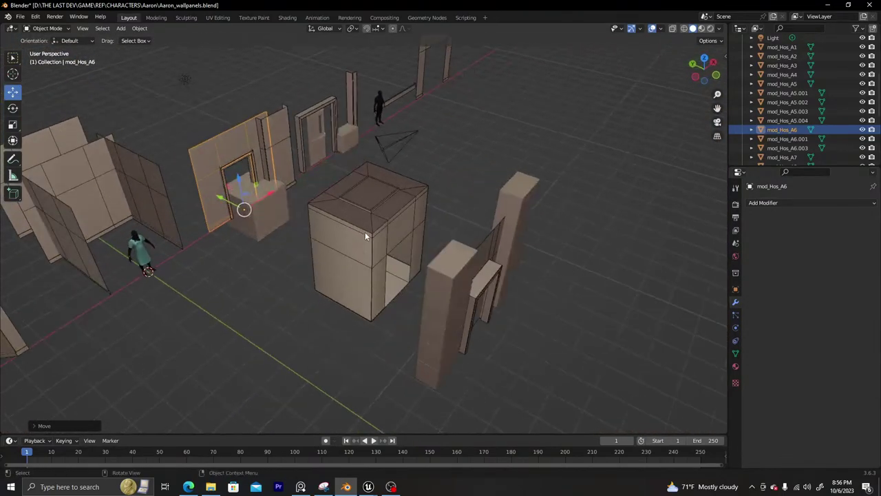
Shift the elevator cab box behind the two-pillar doorway and check how the pieces line up from the front
scroll(406, 295, up, 2)
drag(401, 332, 367, 309)
scroll(403, 306, up, 5)
middle_drag(403, 307, 451, 283)
scroll(413, 251, down, 8)
scroll(444, 277, up, 2)
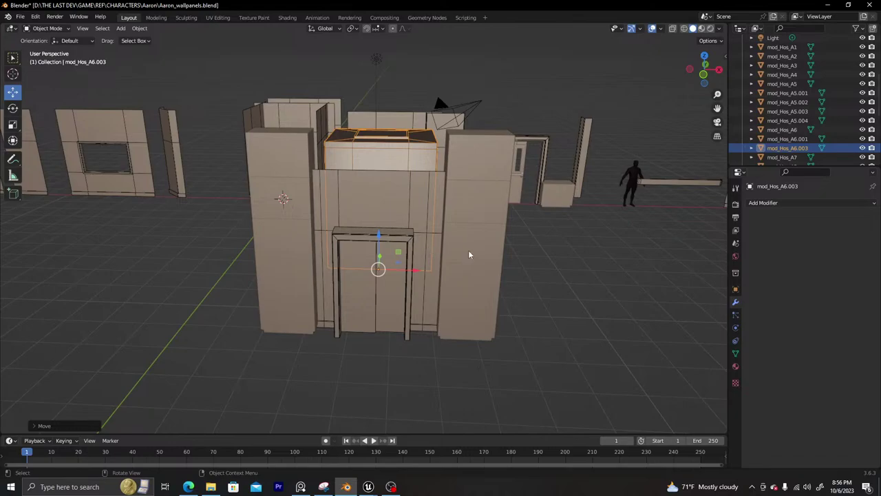
shift+middle_drag(486, 218, 468, 230)
Frame the selected gowned character model beside the wall panels and examine its head and shoulders up close
scroll(468, 231, up, 10)
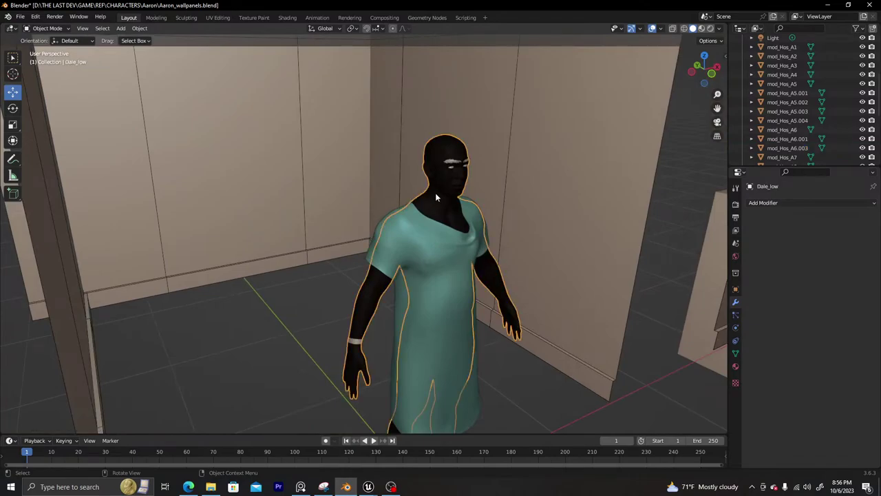
key(KP_Decimal)
scroll(436, 197, up, 3)
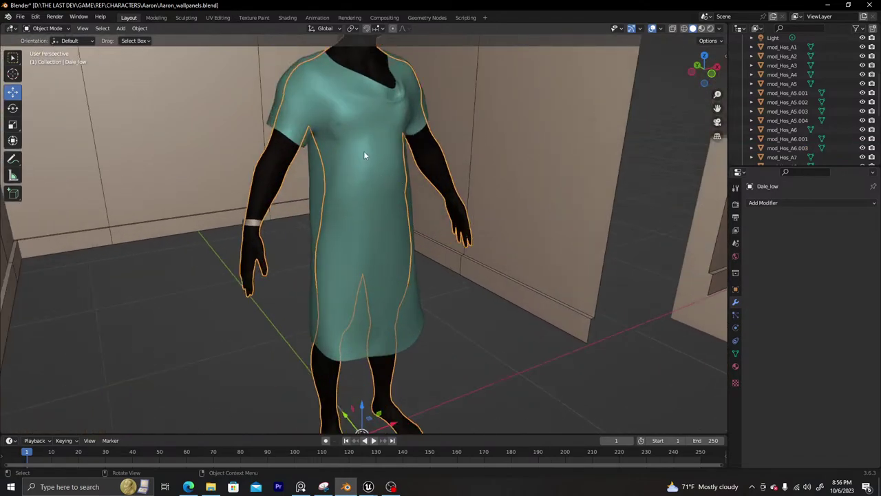
shift+middle_drag(364, 151, 336, 317)
scroll(346, 228, up, 5)
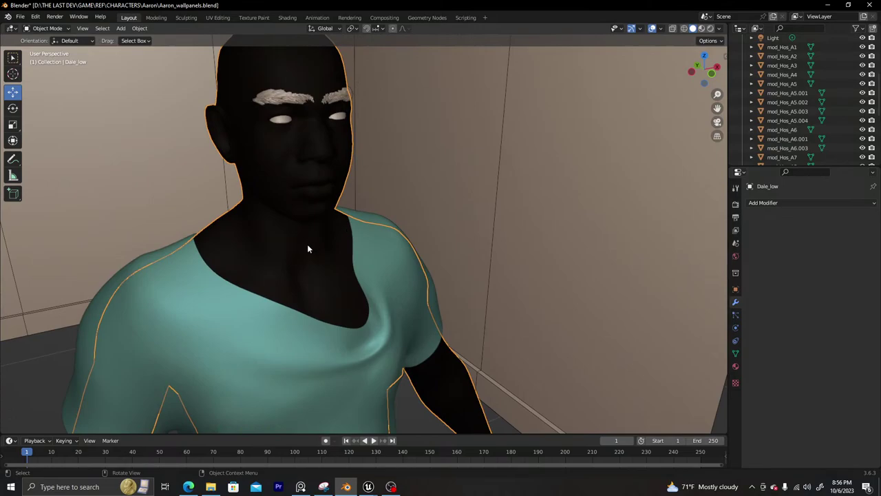
Examine the gowned character's head from the side and front, then select the body mesh to show its face topology
shift+middle_click(307, 245)
click(411, 167)
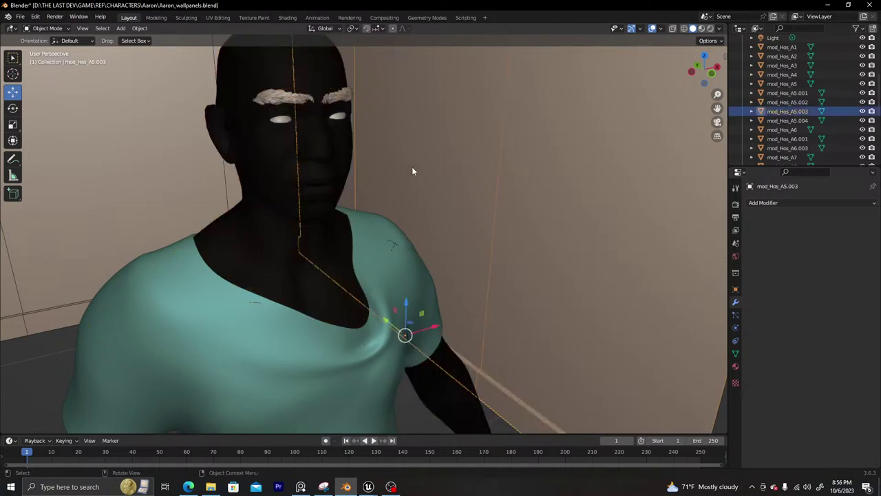
scroll(284, 170, up, 1)
click(266, 163)
middle_drag(257, 150, 307, 198)
click(275, 205)
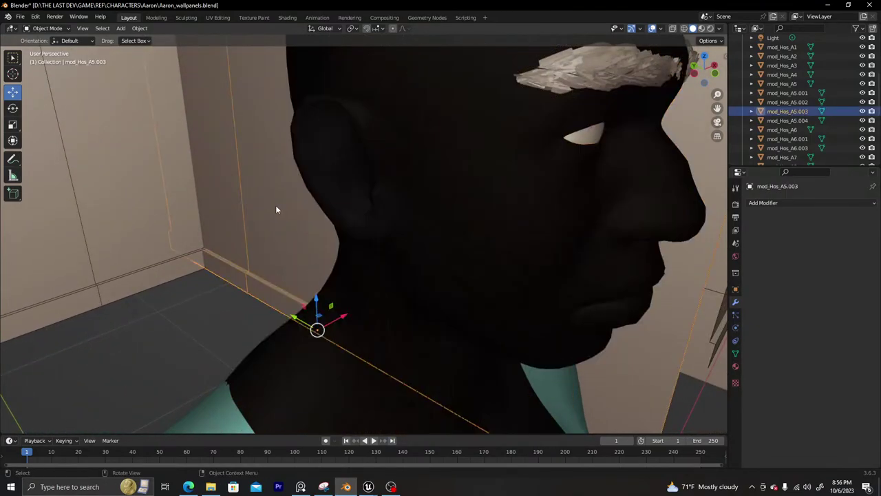
middle_drag(375, 206, 369, 206)
middle_drag(327, 195, 347, 231)
scroll(349, 234, up, 2)
click(342, 236)
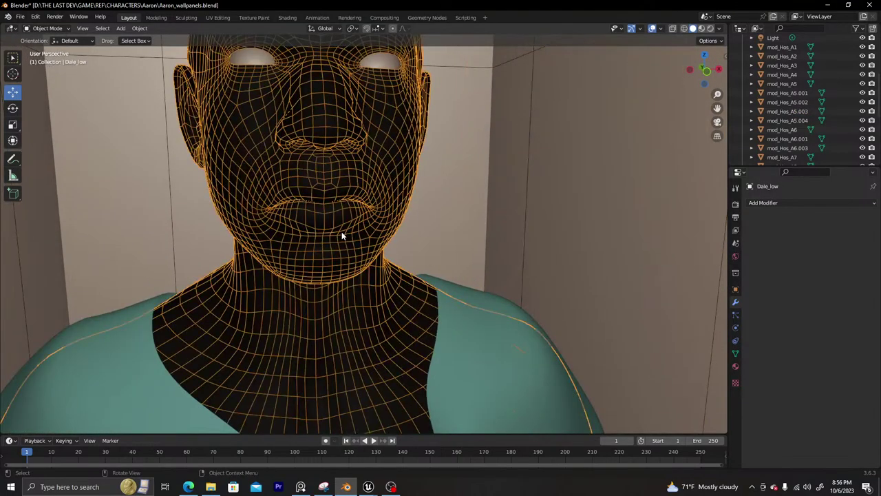
Examine the gowned character's full figure from head to feet against the surrounding wall panels
scroll(352, 200, down, 2)
shift+middle_drag(368, 156, 388, 207)
scroll(387, 207, up, 3)
scroll(387, 207, down, 9)
scroll(379, 264, down, 3)
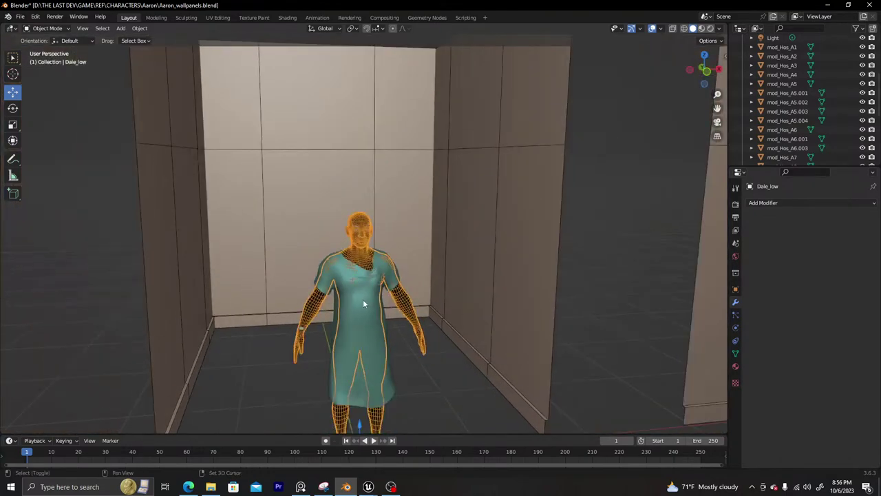
shift+middle_drag(364, 303, 351, 205)
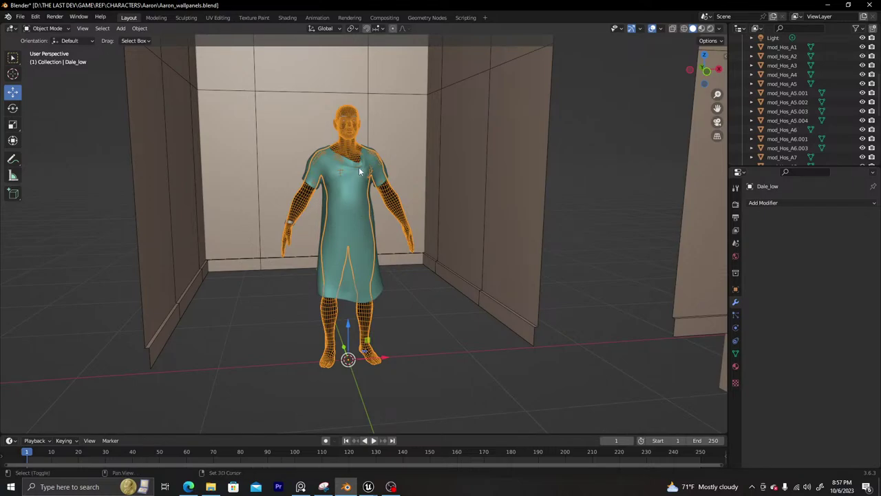
middle_drag(359, 167, 387, 203)
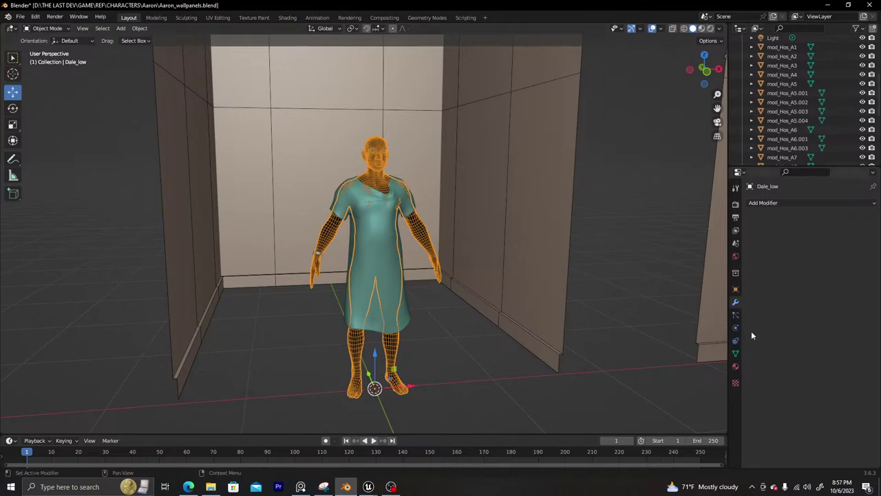
View the whole row of modular hospital wall, doorway and elevator pieces from a distance
scroll(445, 193, down, 3)
scroll(445, 193, down, 6)
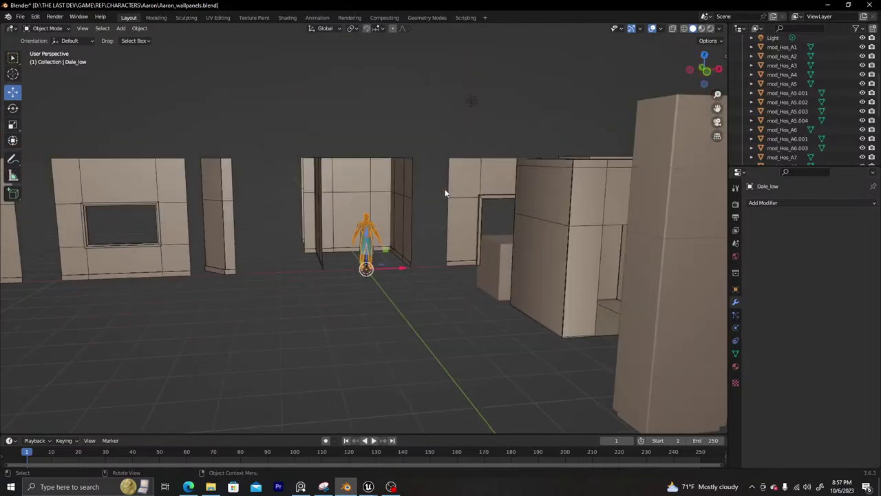
scroll(442, 236, down, 2)
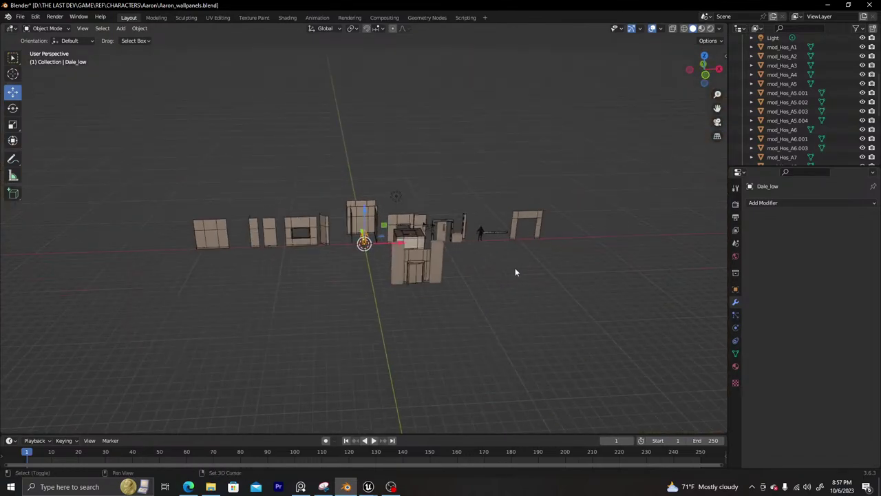
middle_drag(515, 272, 405, 360)
Switch to the ERASE project in Unreal Editor and look around the lobby and checkered-floor corridor
mouse_move(370, 487)
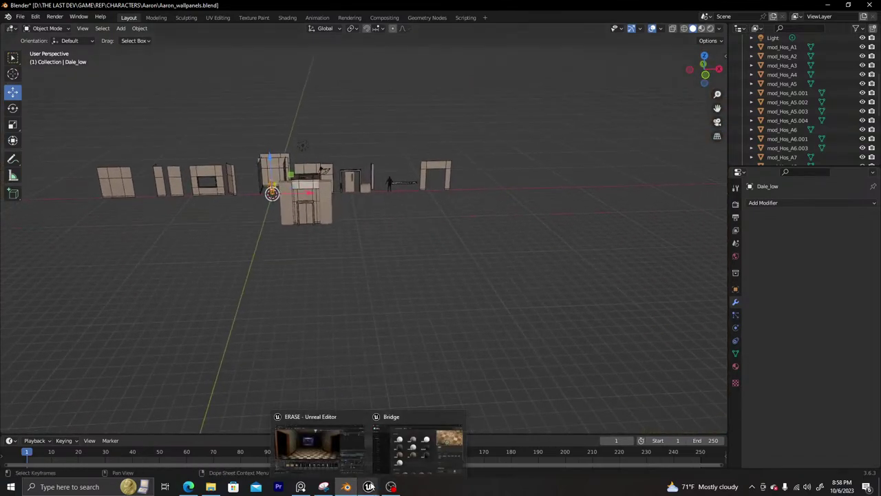
click(332, 420)
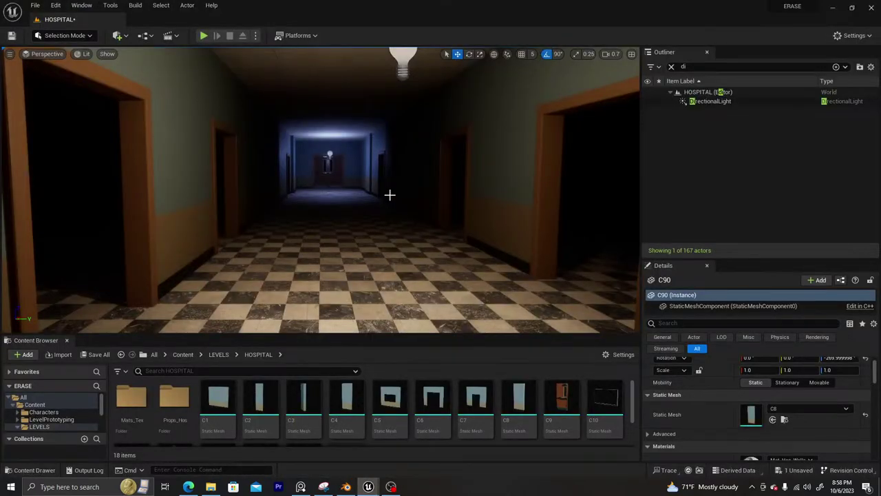
scroll(376, 188, down, 8)
right_drag(359, 200, 307, 200)
right_drag(389, 190, 413, 177)
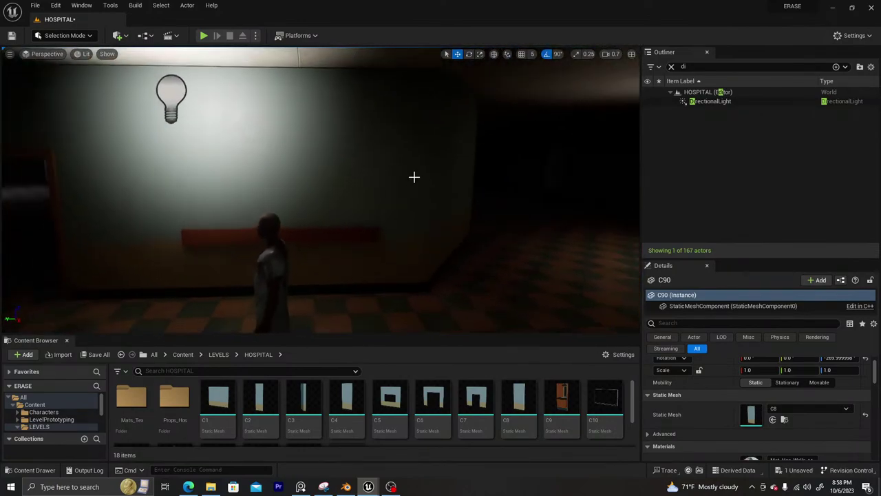
click(315, 185)
click(197, 168)
right_drag(197, 168, 113, 142)
right_drag(307, 187, 330, 190)
Create a folder named Mat_Hos_alt_yellow inside the HOSPITAL level's Mats_Tex folder and open it
scroll(329, 413, down, 2)
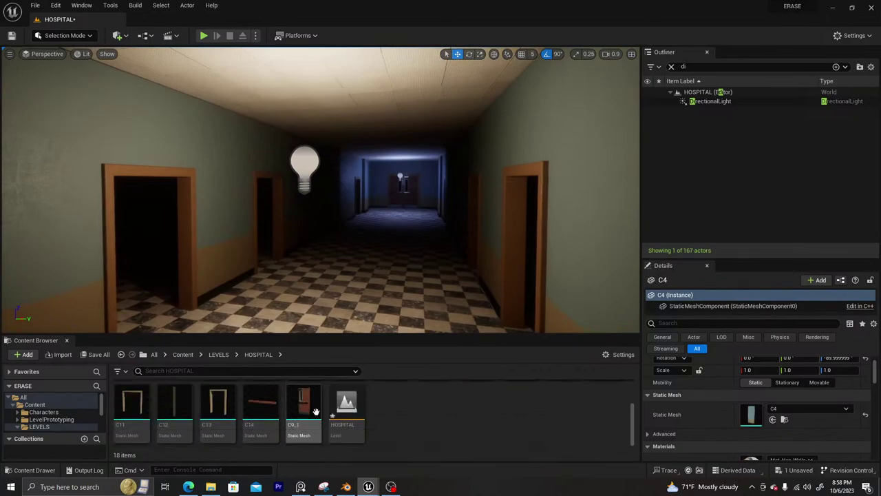
scroll(273, 401, up, 2)
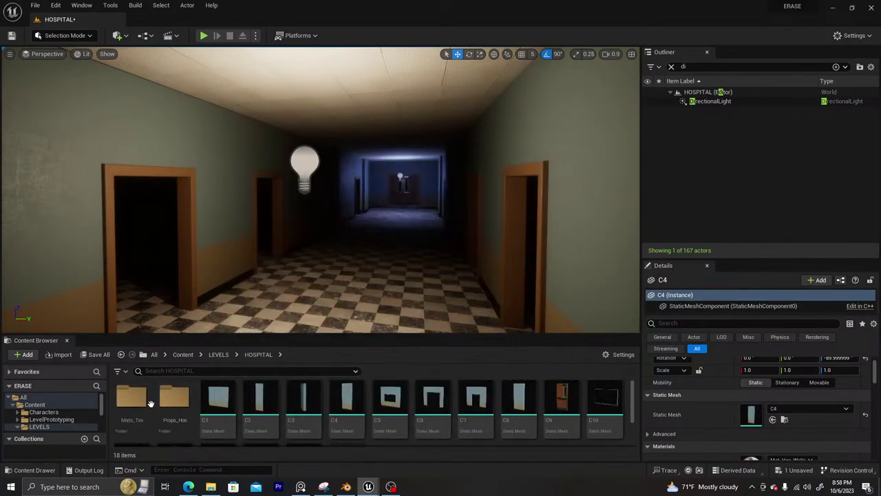
double_click(134, 397)
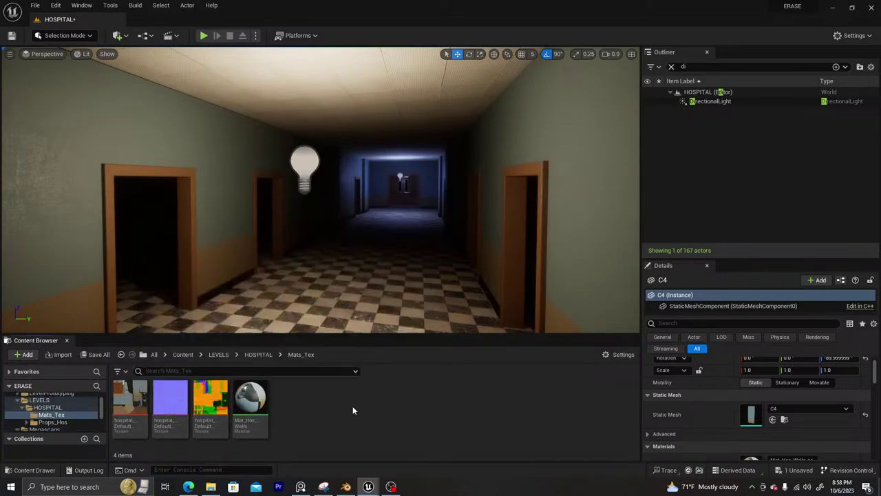
right_click(315, 404)
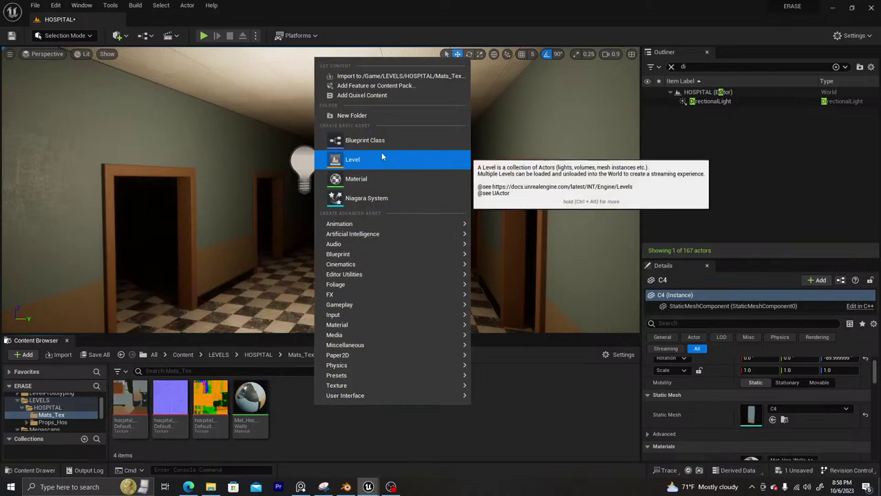
click(383, 115)
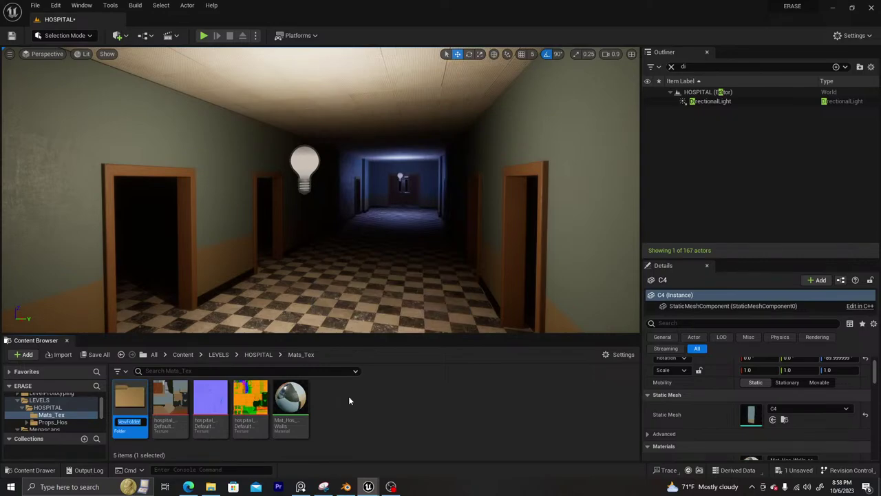
text(Mat)
text(_Hos)
text(_Wall)
text(_Yello)
text(w)
key(Return)
double_click(132, 413)
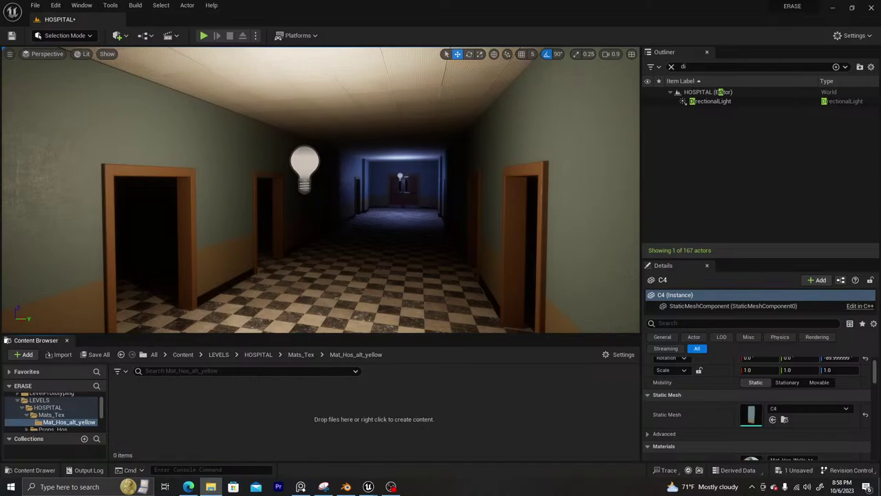
In File Explorer, open the Textures_alt_yellow folder under D:\THE LAST DEV\GAME\Ready for Engine\Environment\Hospital_Corridor
click(211, 487)
click(211, 487)
drag(0, 69, 418, 68)
click(247, 351)
scroll(386, 277, down, 5)
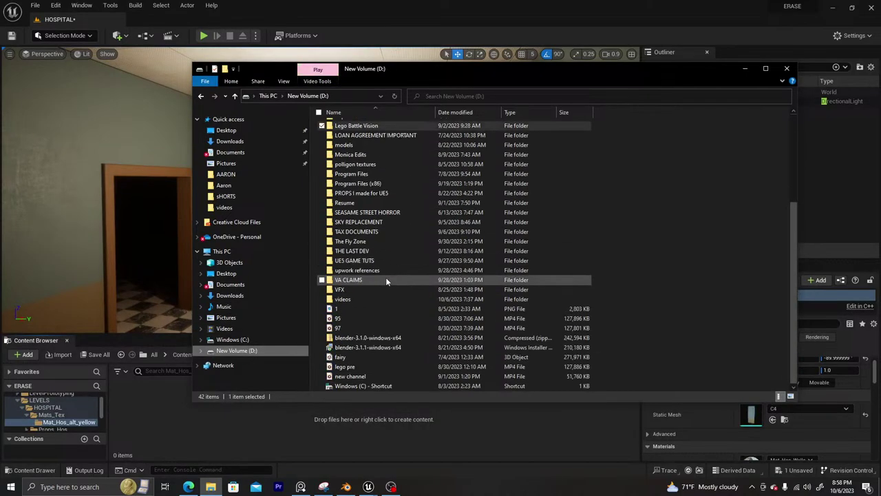
double_click(375, 251)
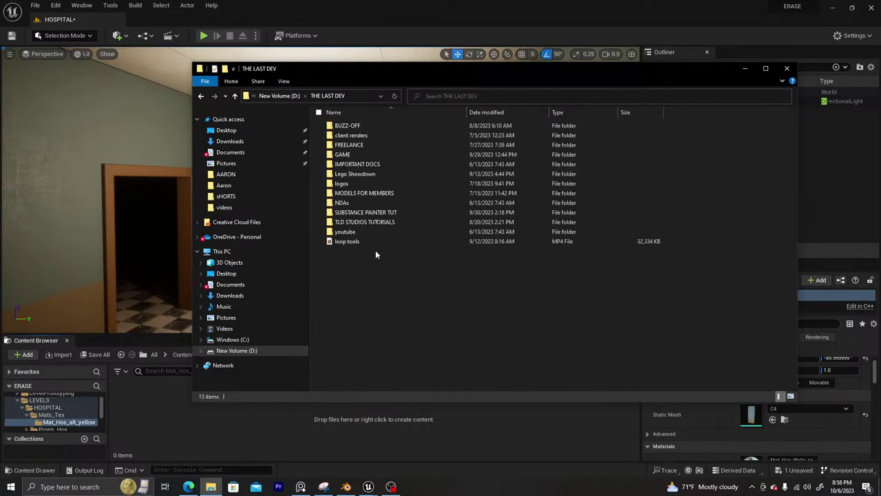
double_click(364, 153)
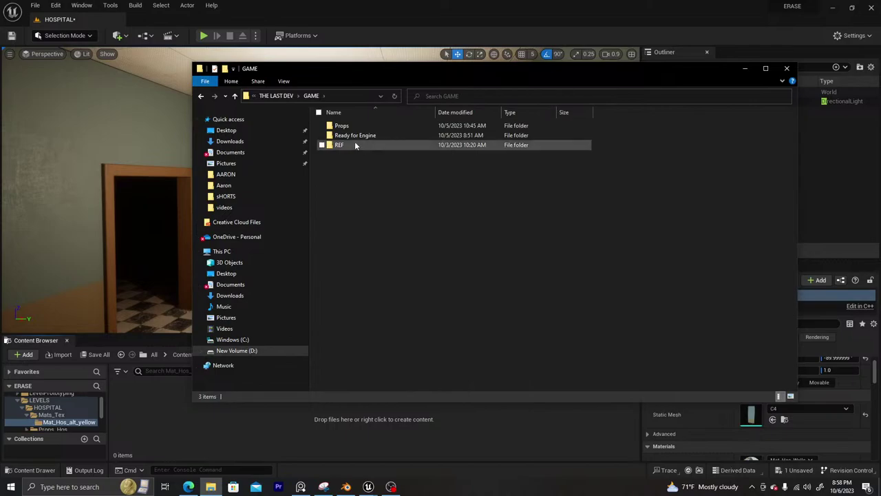
double_click(361, 136)
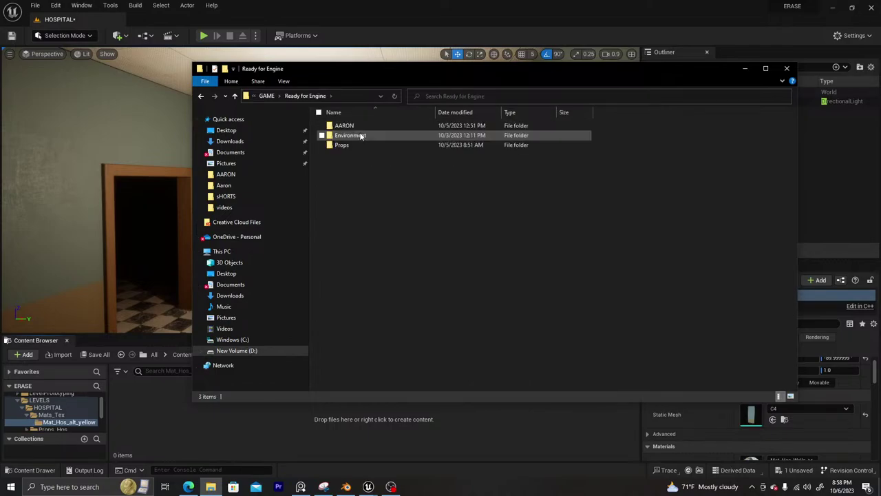
double_click(355, 135)
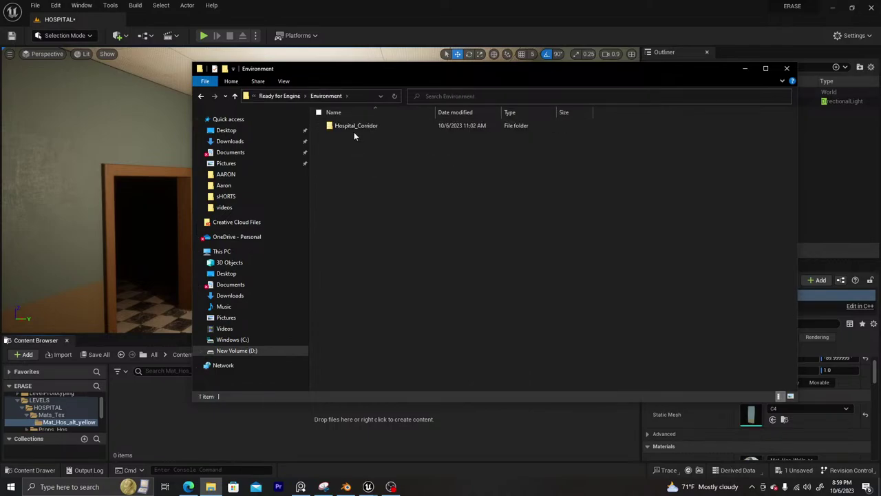
double_click(353, 125)
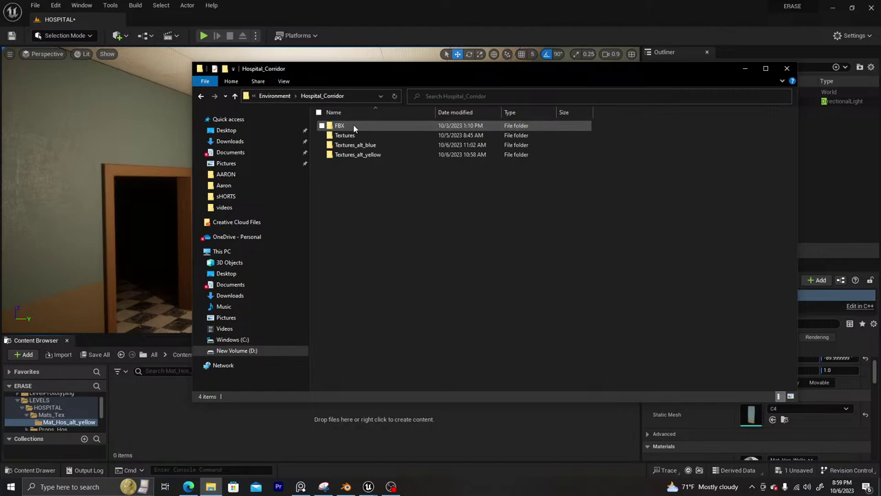
double_click(389, 154)
Import all three hospital_DefaultMaterial textures from Textures_alt_yellow into the Mat_Hos_alt_yellow folder
drag(470, 227, 345, 110)
drag(307, 448, 161, 409)
click(268, 433)
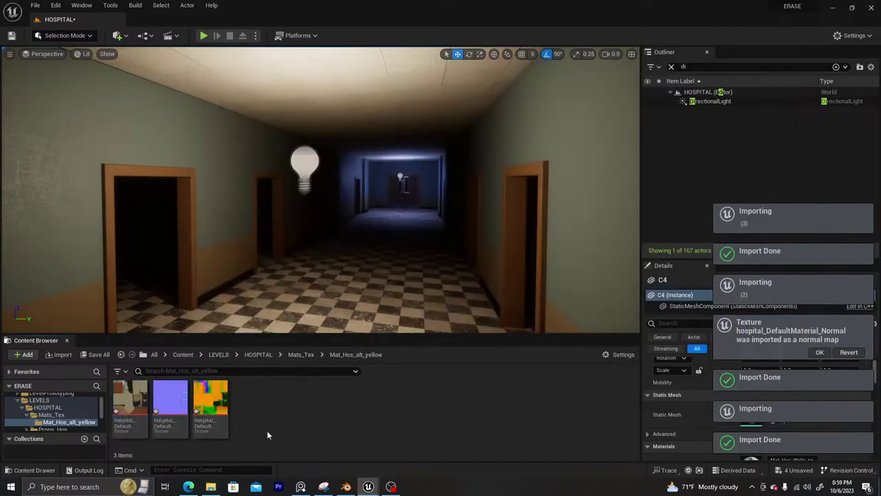
Set the compression of the imported orange-and-green packed texture to Masks (no sRGB), then save and close it
click(212, 398)
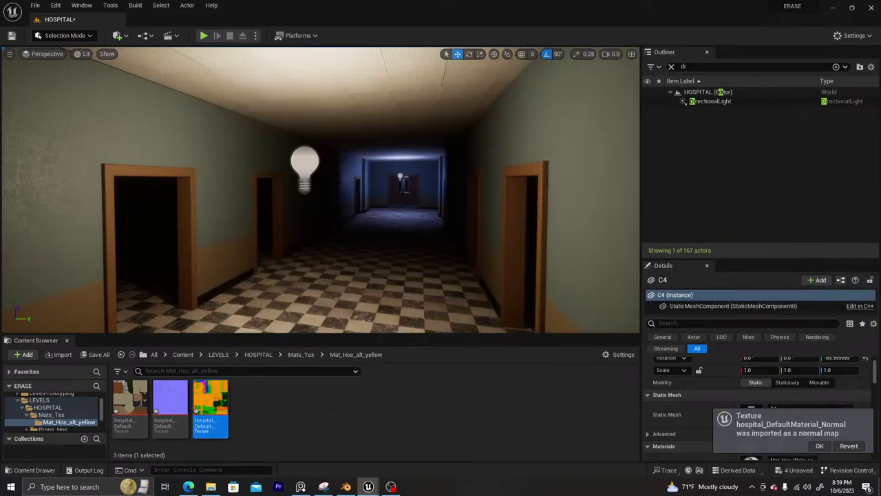
drag(0, 235, 350, 110)
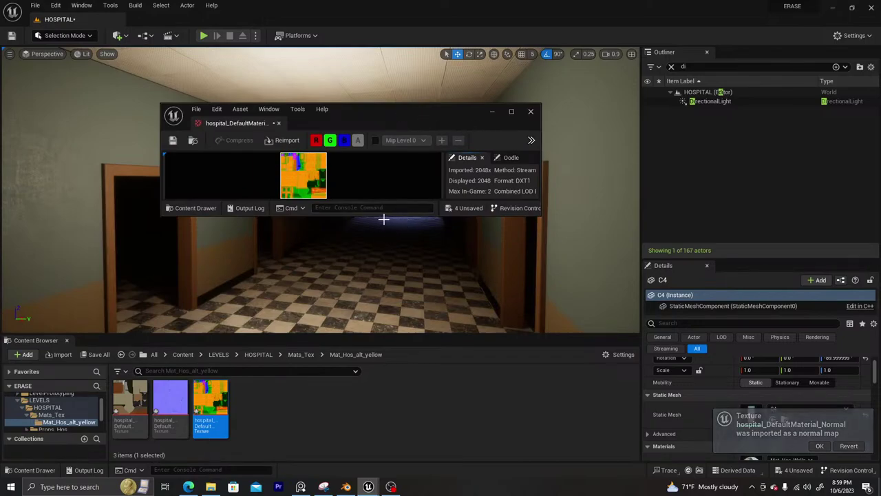
drag(385, 216, 348, 396)
drag(541, 347, 709, 344)
drag(532, 395, 516, 462)
drag(461, 108, 422, 18)
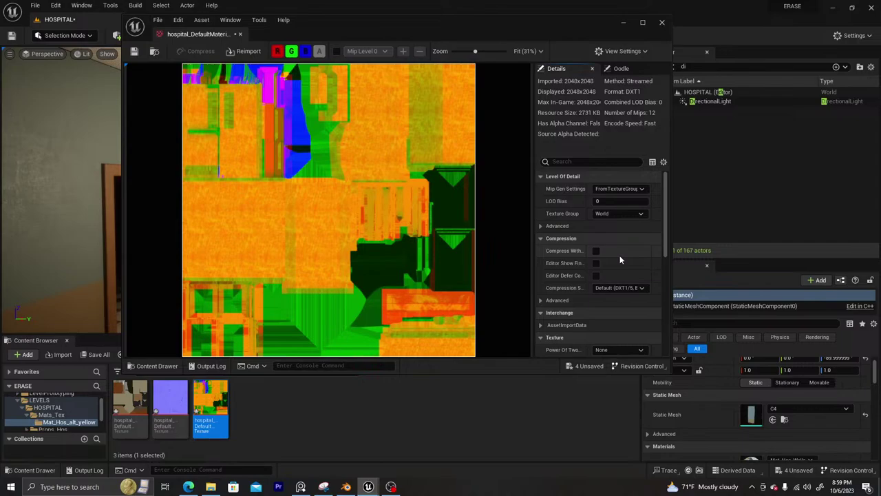
scroll(607, 254, down, 1)
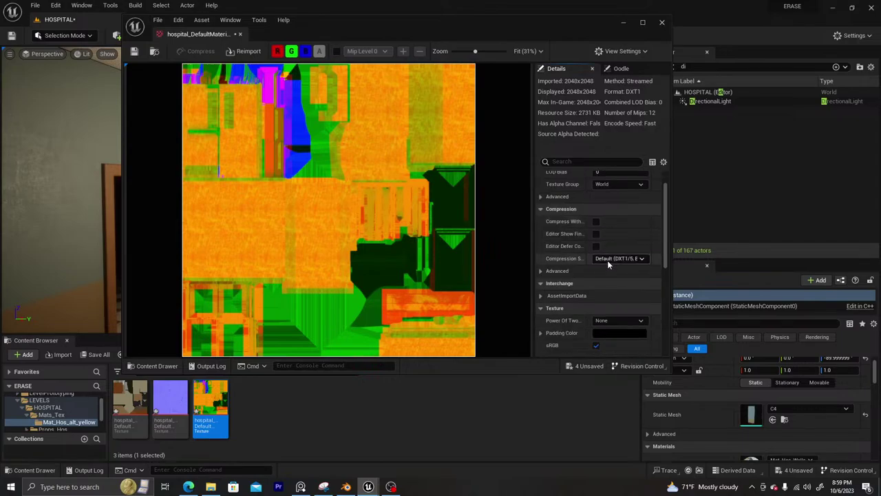
click(607, 259)
click(614, 285)
click(134, 52)
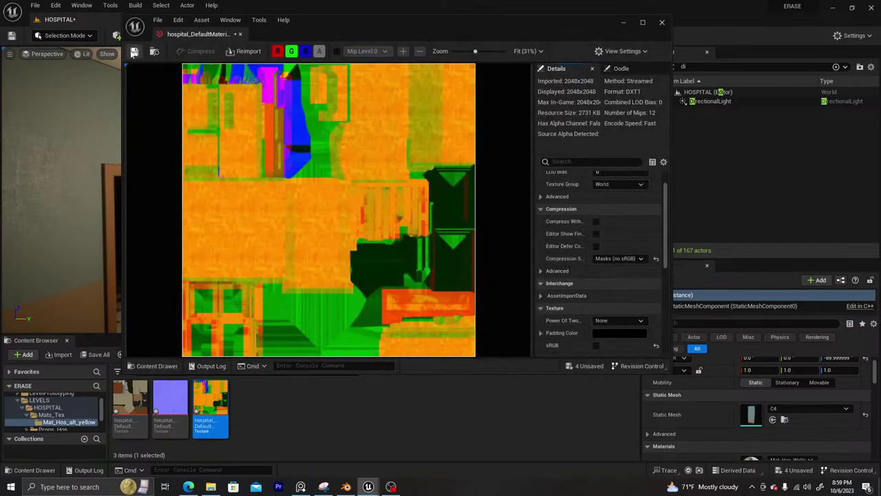
click(240, 34)
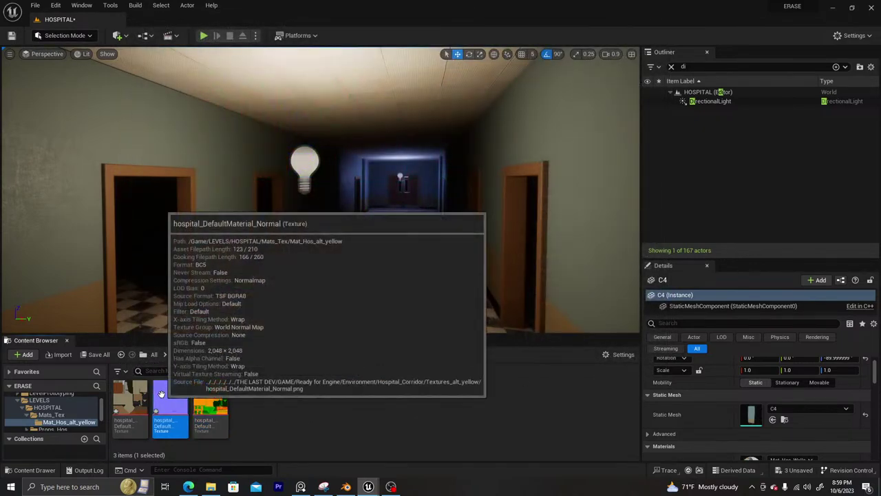
Open, save and close the imported normal map and base color textures in turn
double_click(170, 399)
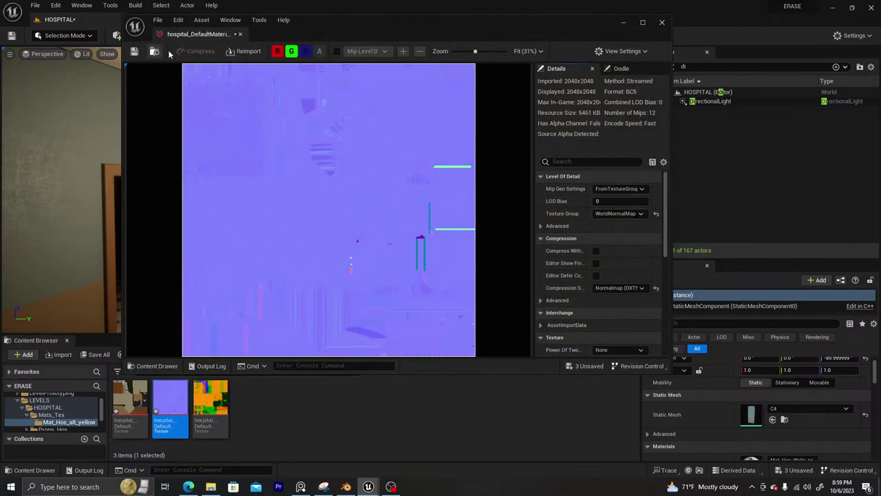
click(135, 52)
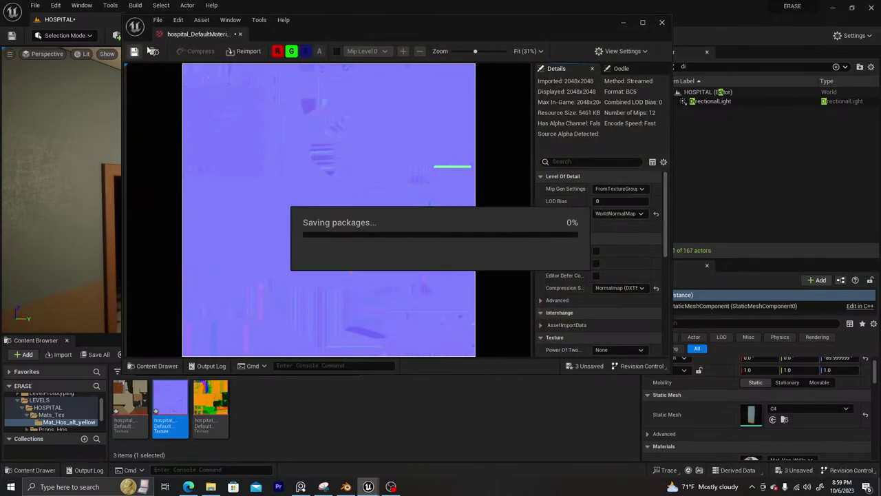
click(240, 34)
double_click(137, 395)
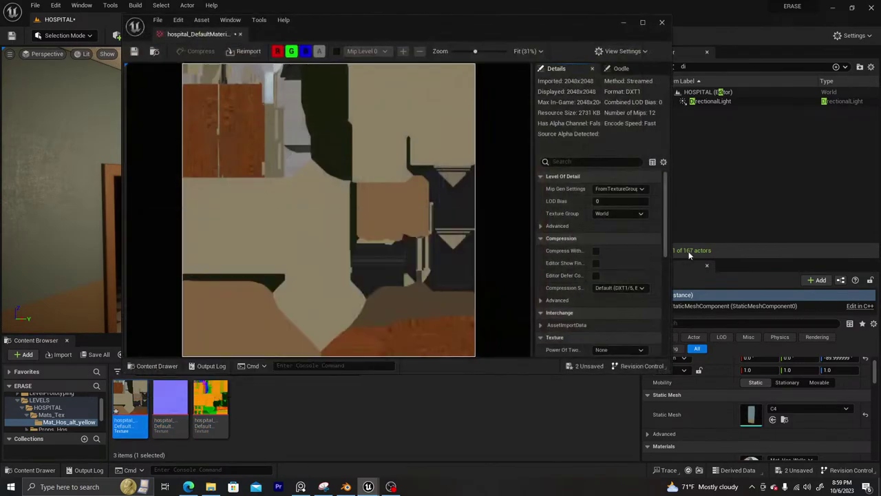
click(135, 52)
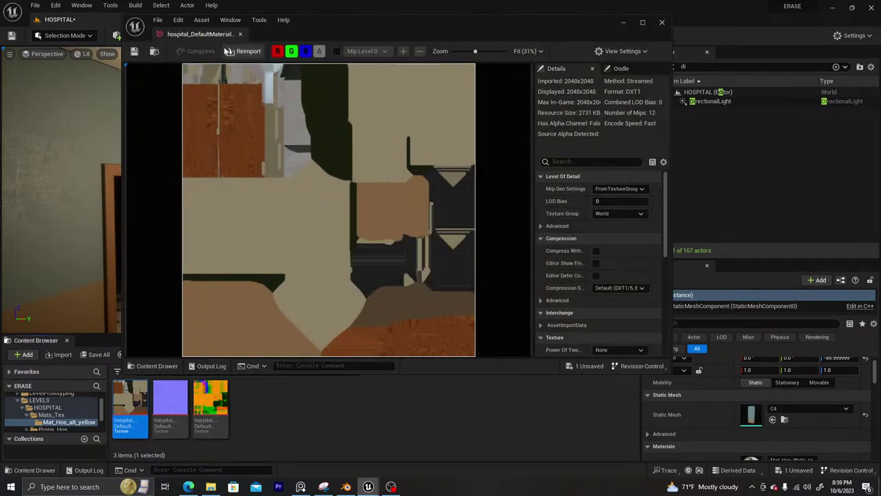
click(240, 34)
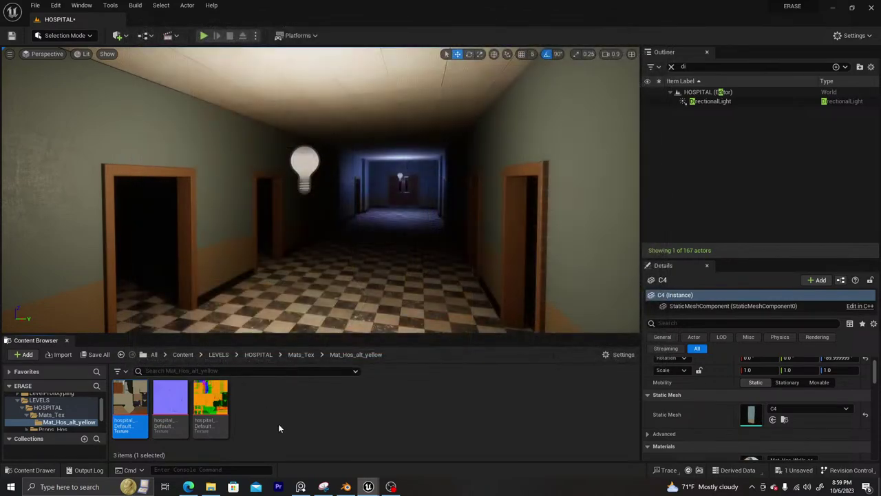
Create a new material named Mat_Hos_alt_yellow in the Mat_Hos_alt_yellow folder
right_click(318, 418)
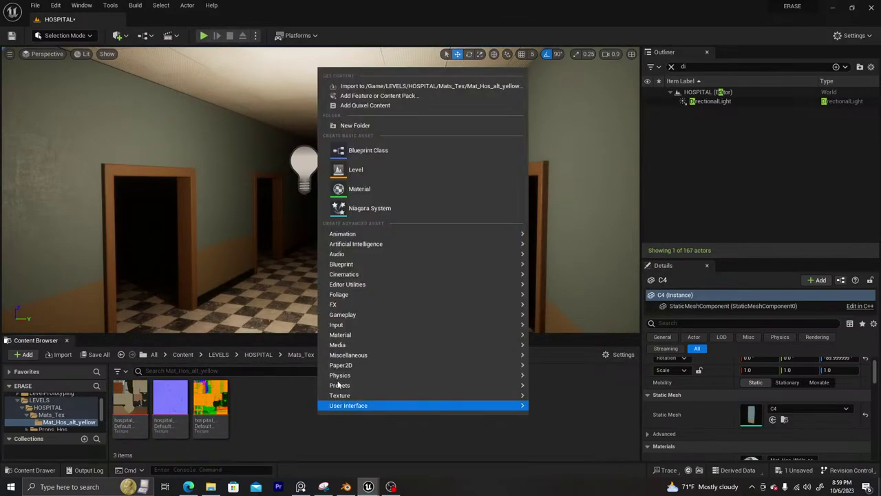
click(378, 187)
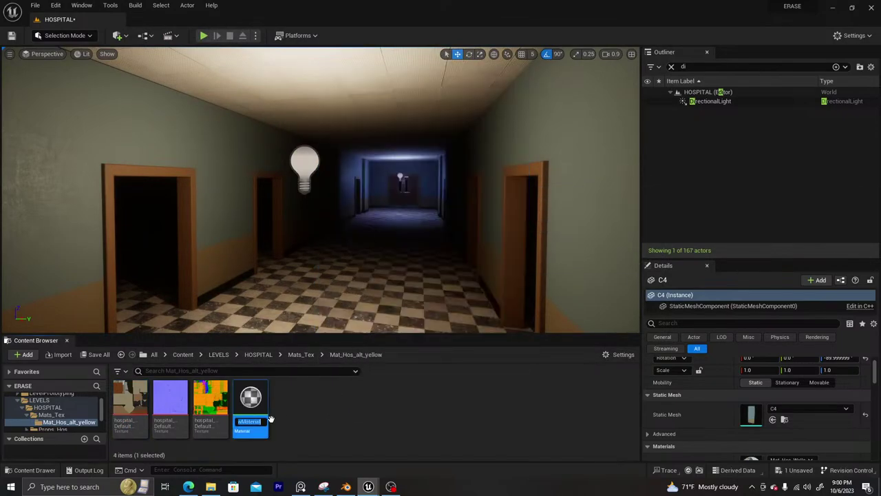
text(Mat)
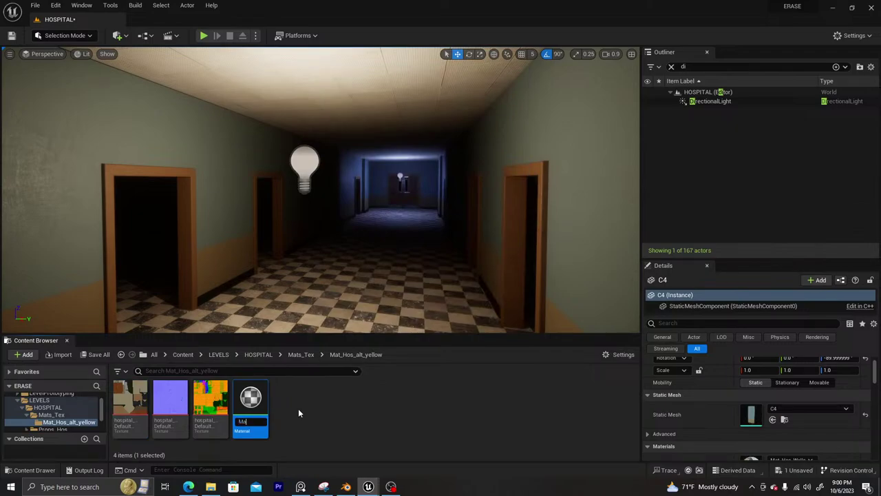
text(_Hos)
text(_alt)
text(_yell)
text(ow)
key(Return)
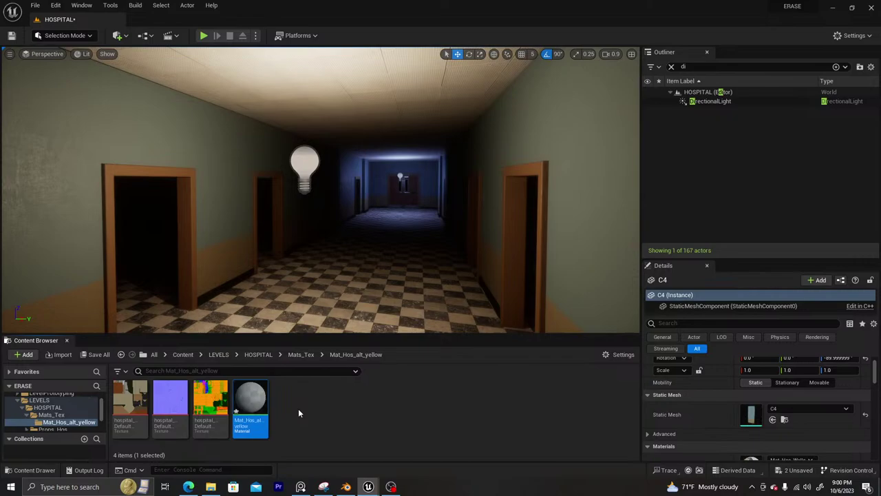
Open the Mat_Hos_alt_yellow material and add the three hospital_DefaultMaterial textures to its graph as texture samples, spaced apart
double_click(251, 403)
click(195, 414)
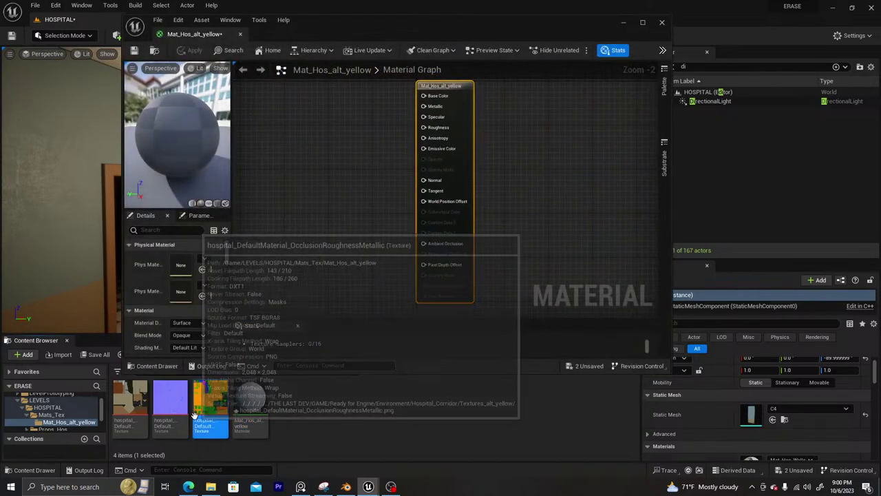
shift+click(137, 408)
drag(137, 409, 328, 224)
drag(321, 178, 305, 78)
Connect the base color and normal textures to their inputs, and the packed texture's R, G, B to Ambient Occlusion, Roughness and Metallic
drag(335, 199, 423, 187)
drag(333, 81, 423, 103)
drag(355, 251, 424, 251)
drag(355, 261, 430, 137)
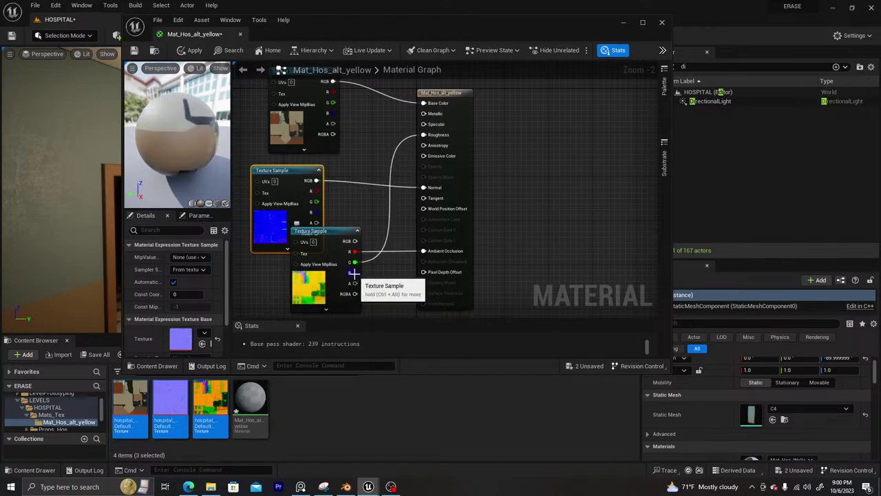
drag(355, 272, 403, 131)
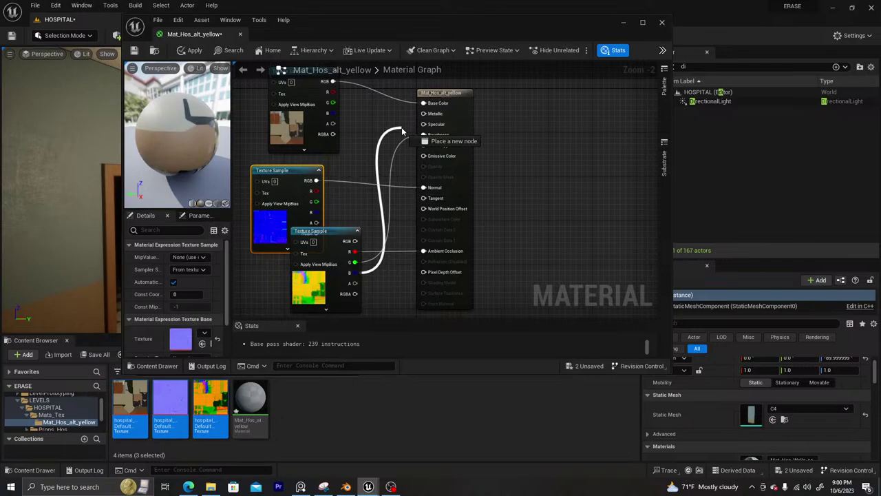
drag(403, 130, 423, 113)
click(433, 98)
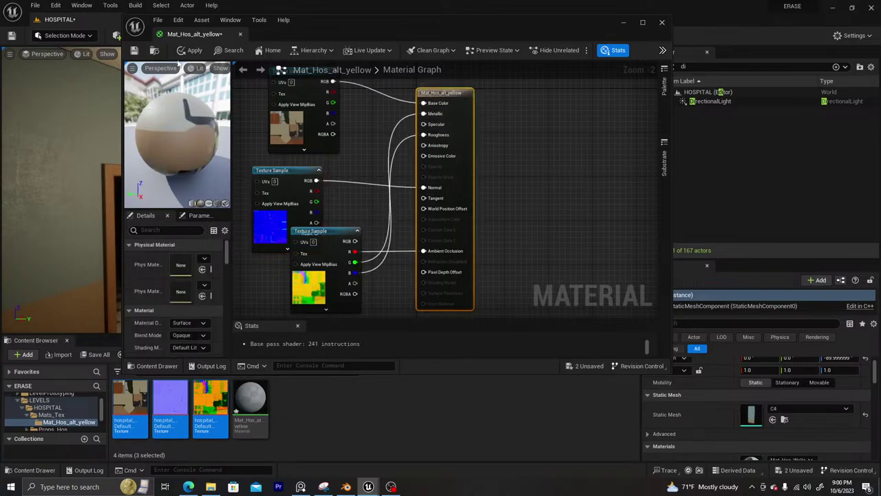
Apply and save the Mat_Hos_alt_yellow material, and close its editor
click(185, 50)
click(135, 50)
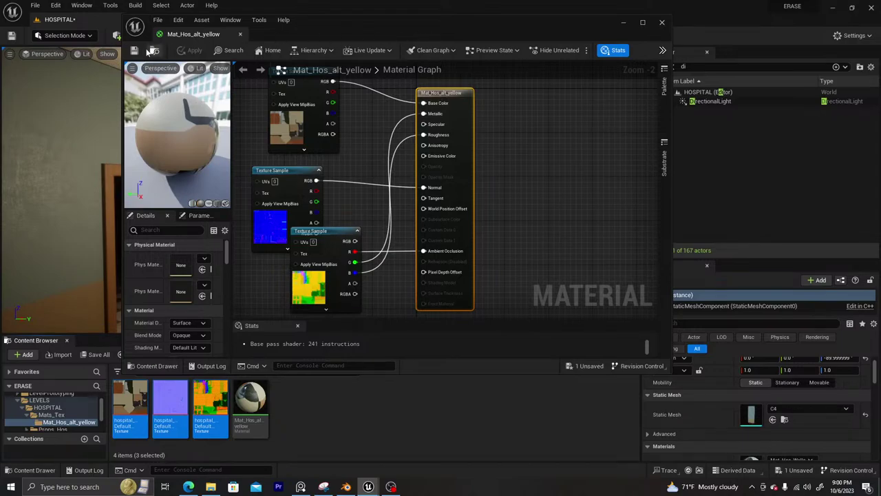
click(240, 35)
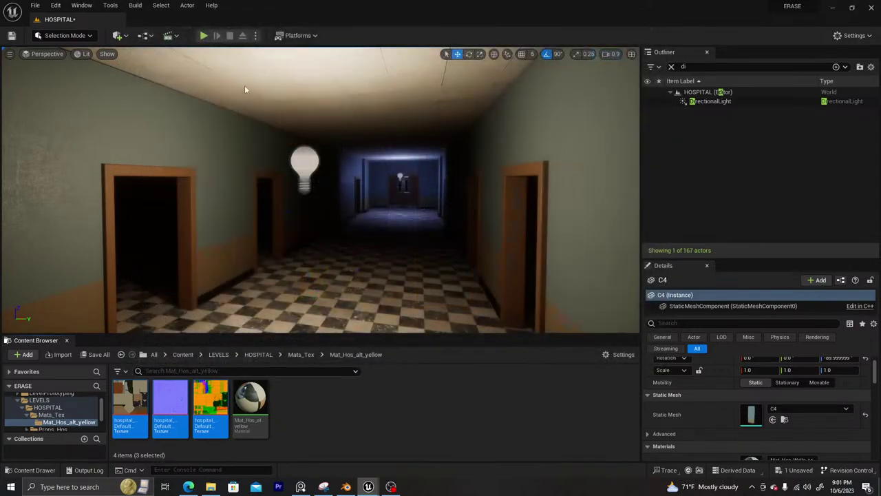
Apply Mat_Hos_alt_yellow to the wall sections along one side of the warm-lit corridor, around the doorways
mouse_move(373, 168)
right_down()
mouse_move(366, 186)
mouse_move(373, 129)
mouse_move(380, 172)
right_up()
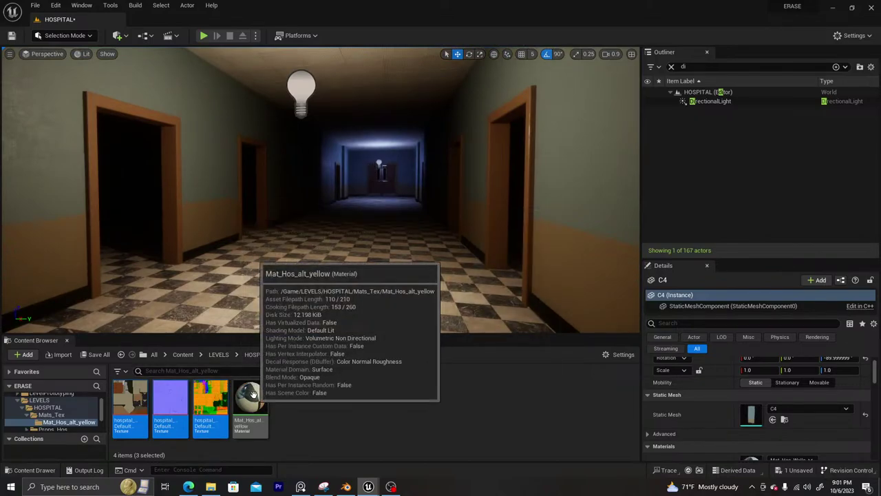
drag(253, 395, 214, 184)
right_drag(295, 226, 196, 230)
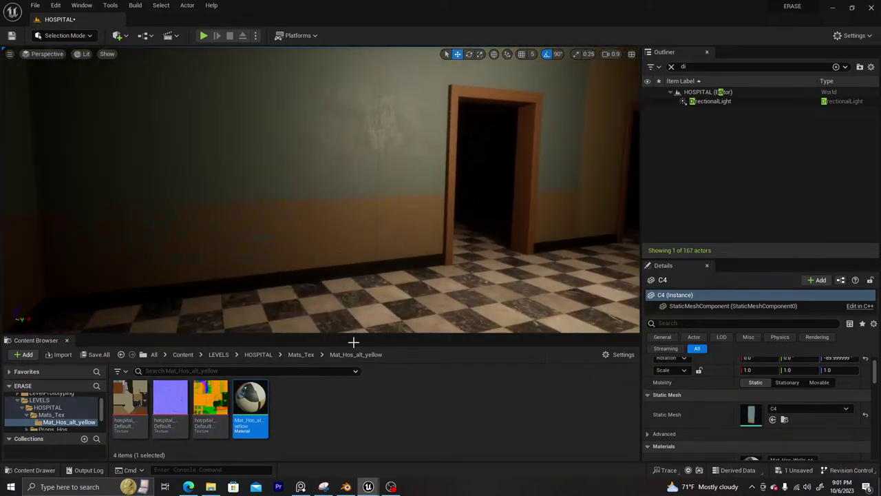
drag(250, 406, 405, 247)
right_drag(406, 248, 434, 275)
drag(248, 398, 322, 266)
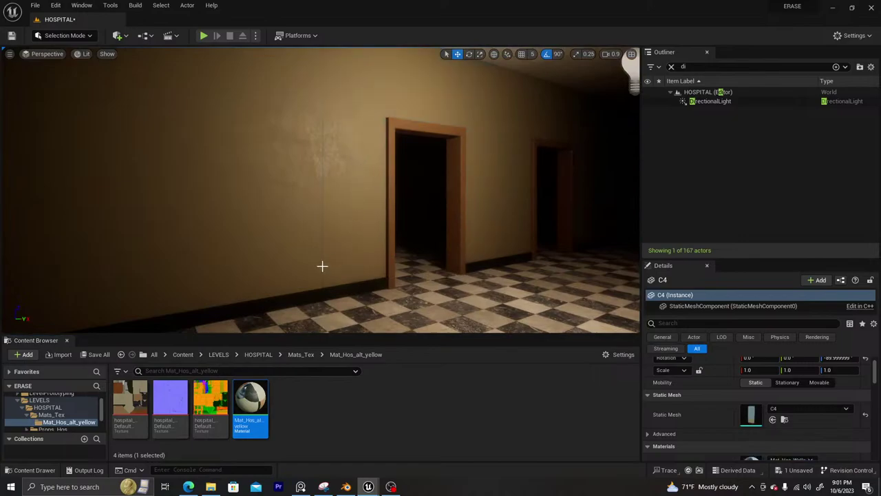
right_drag(442, 283, 363, 281)
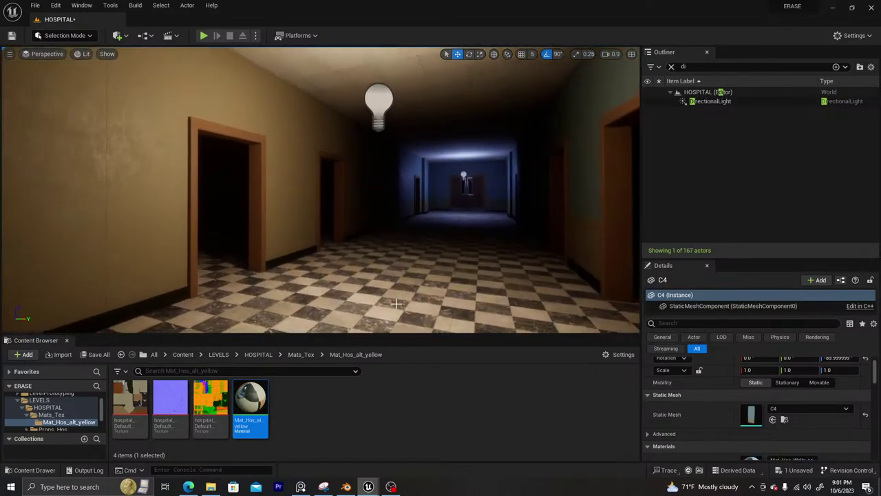
Switch to the reference image board and examine the hospital references for corridors, waiting area, nurses' station and abandoned ward
click(301, 486)
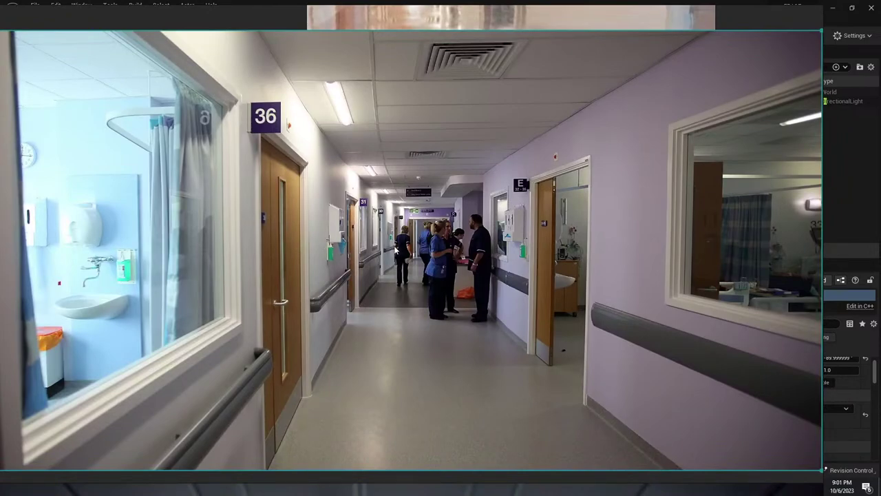
key(Right)
key(Right)
key(Right)
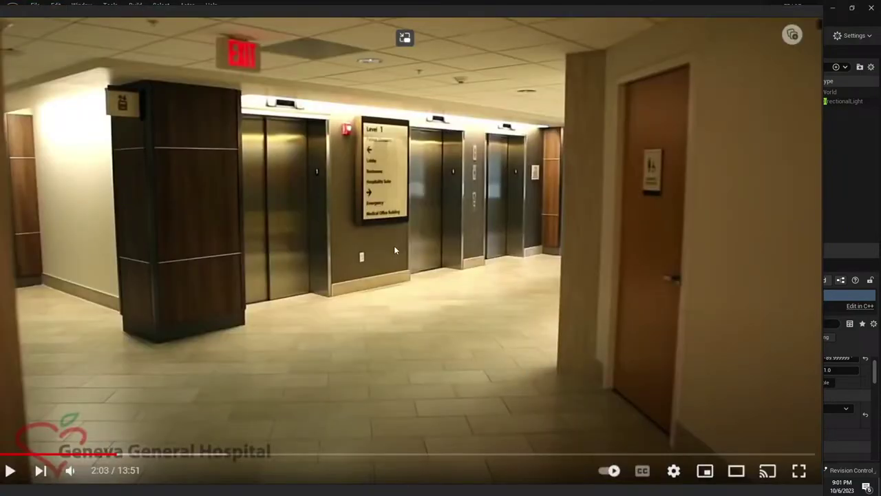
key(Right)
key(Right)
key(Right)
key(Right)
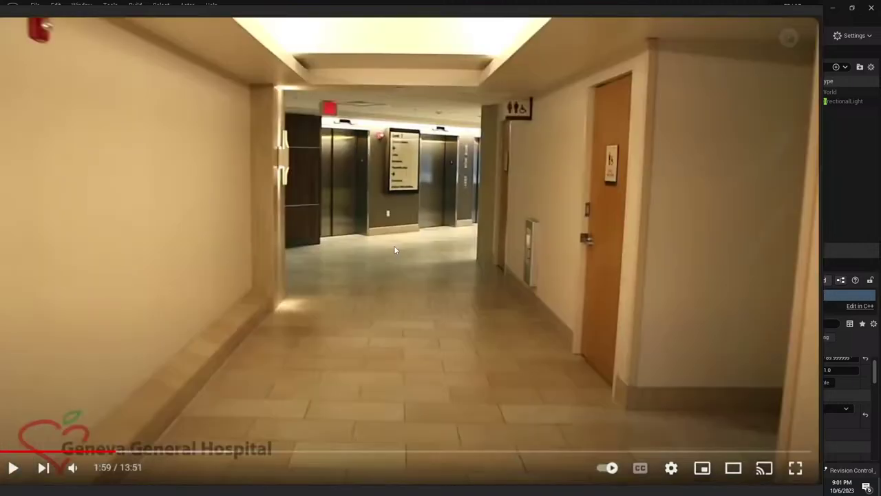
key(Right)
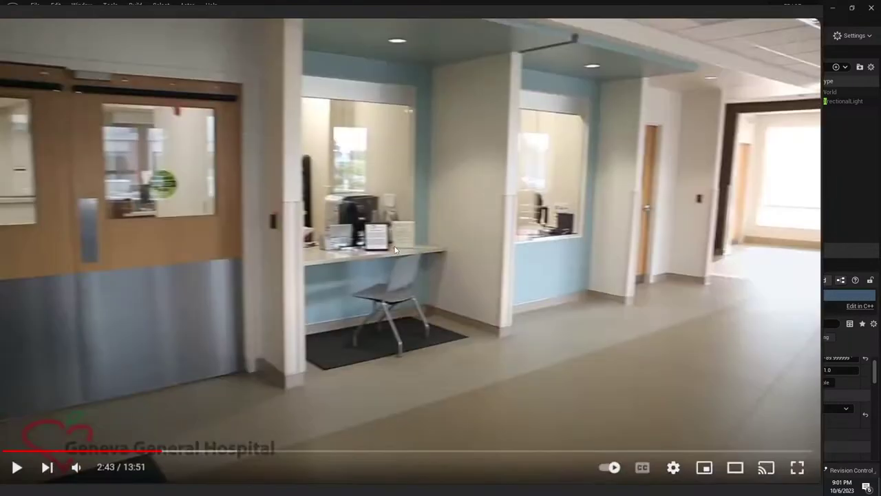
key(Right)
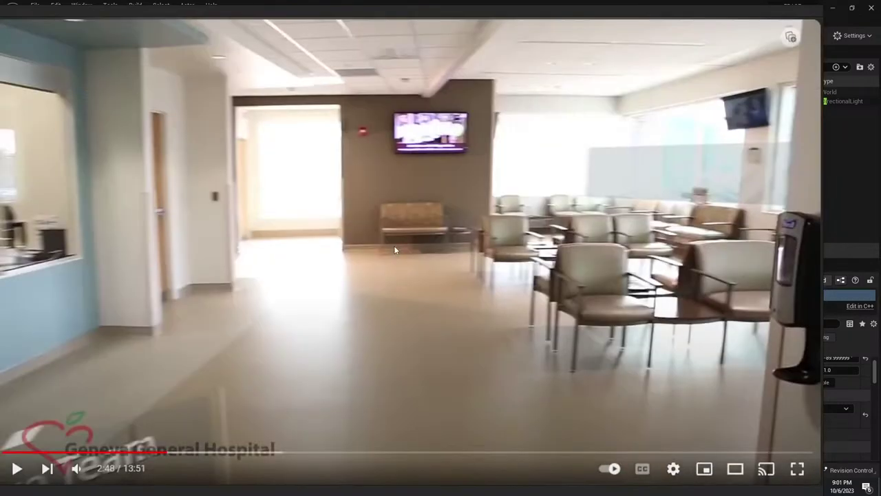
key(Right)
key(Right)
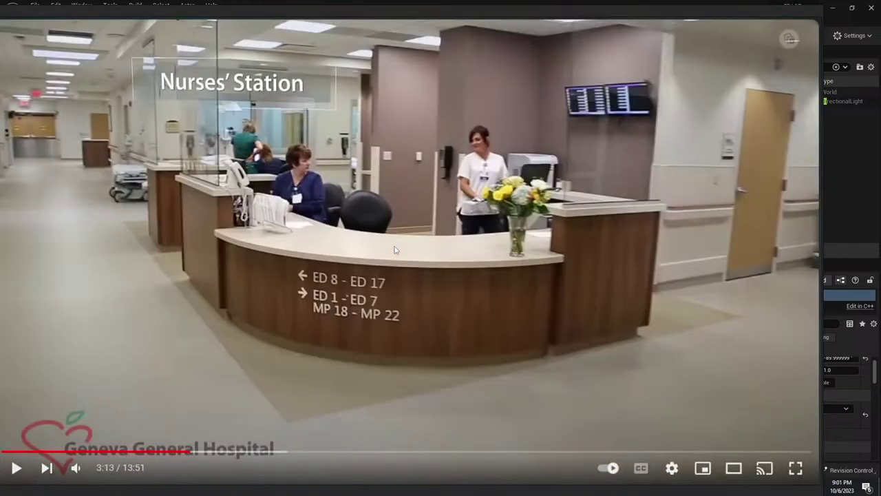
key(Left)
key(Right)
key(Right)
key(Right)
key(Right)
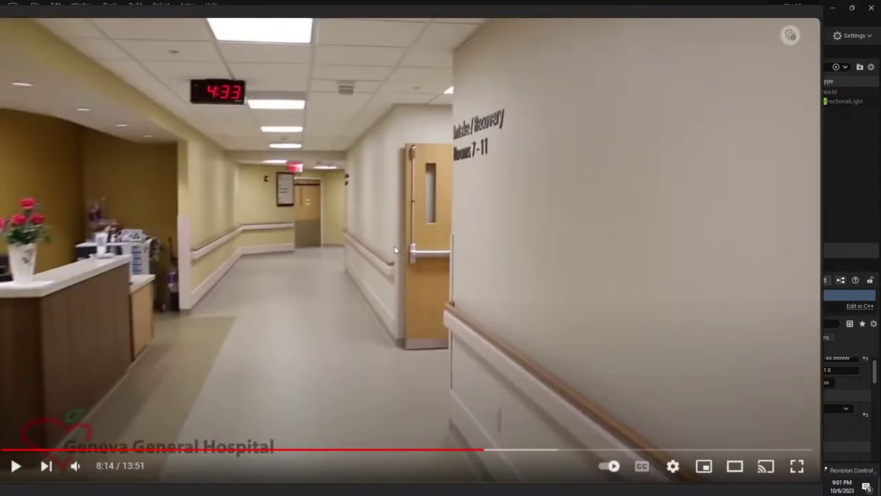
key(Right)
key(Right)
key(Right)
key(Right)
key(Right)
key(Right)
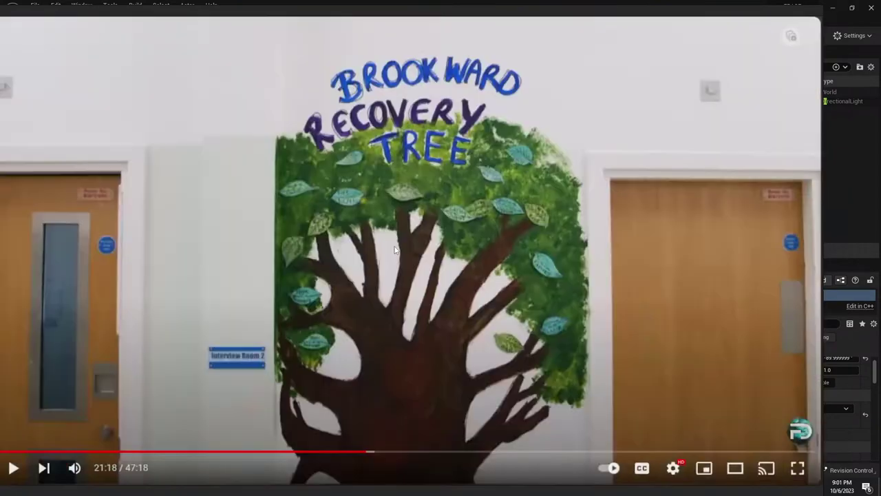
key(shift+n)
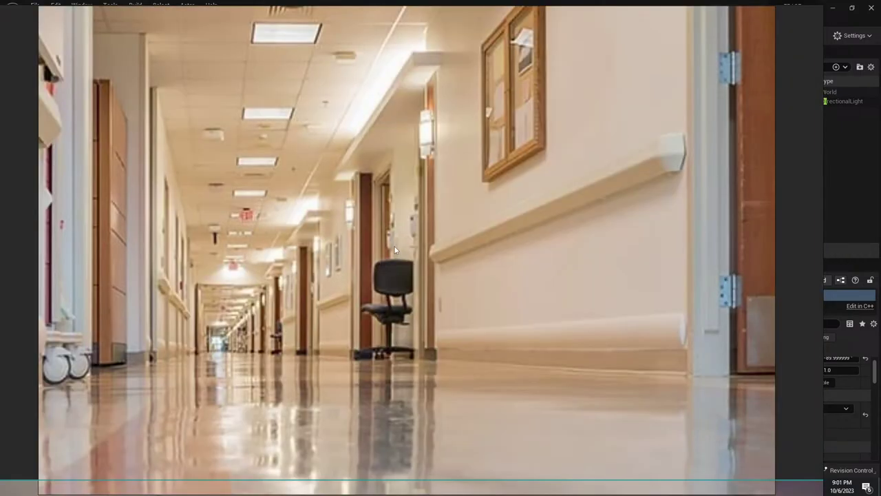
key(Right)
key(Right)
key(Right)
key(Right)
key(Right)
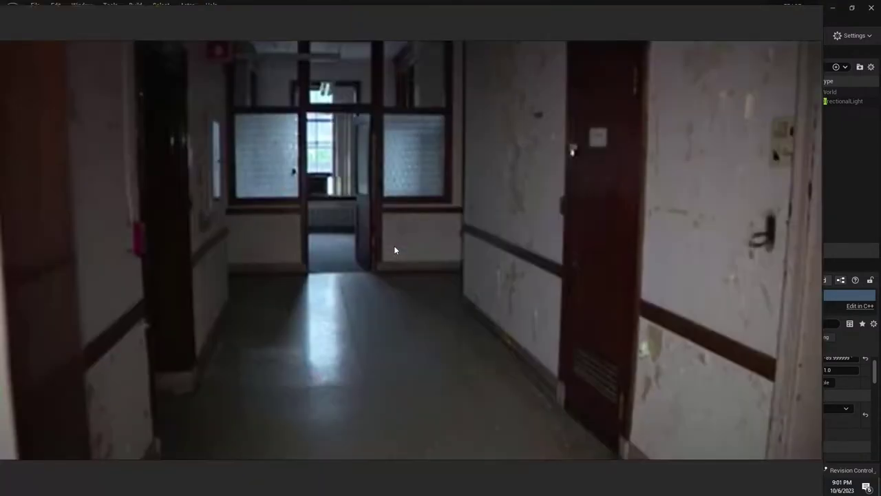
key(Left)
key(Left)
key(Left)
key(Right)
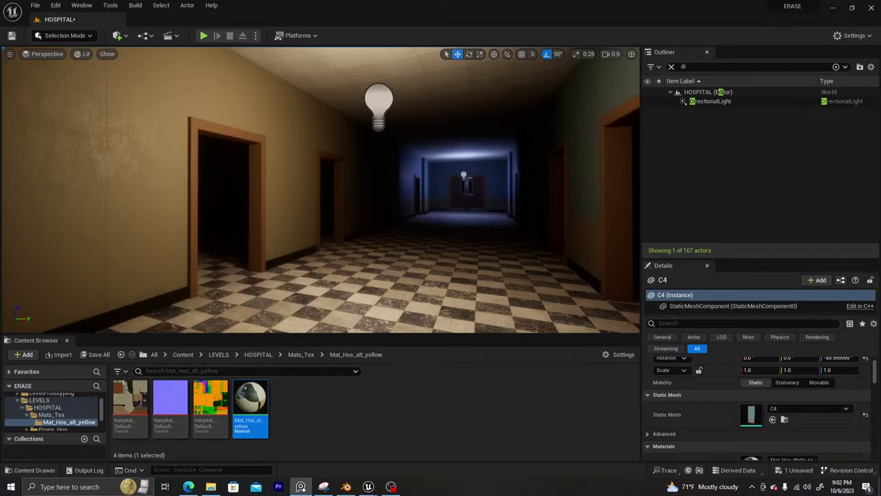
Apply Mat_Hos_alt_yellow to consecutive wall sections along one side of the blue-lit corridor end, starting near the double doors
right_drag(261, 239, 230, 271)
key(w)
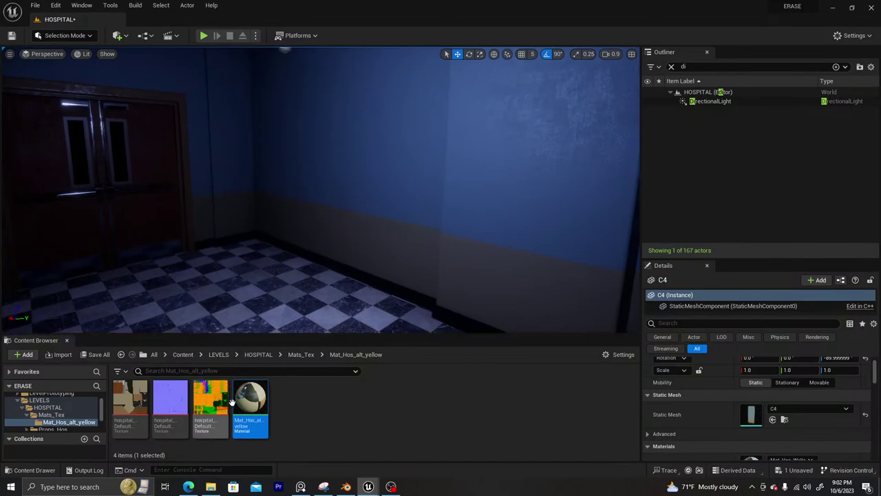
drag(248, 401, 386, 196)
right_drag(387, 196, 387, 196)
right_drag(204, 324, 205, 324)
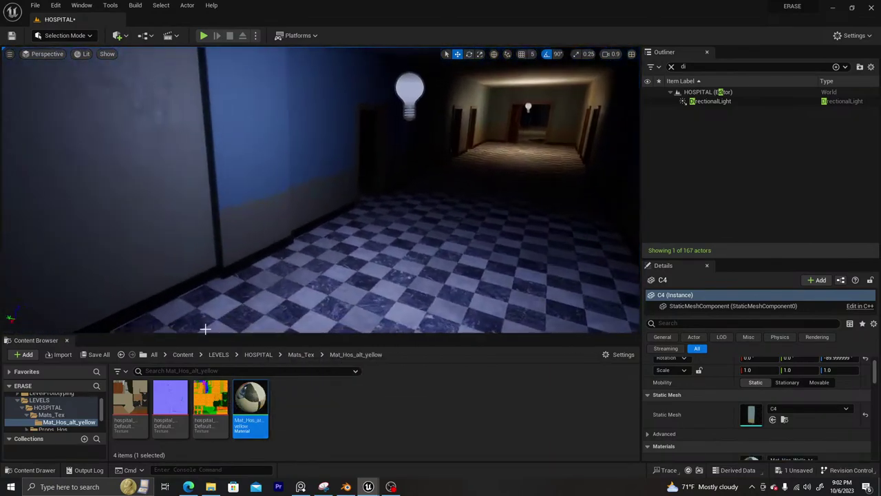
drag(250, 406, 270, 175)
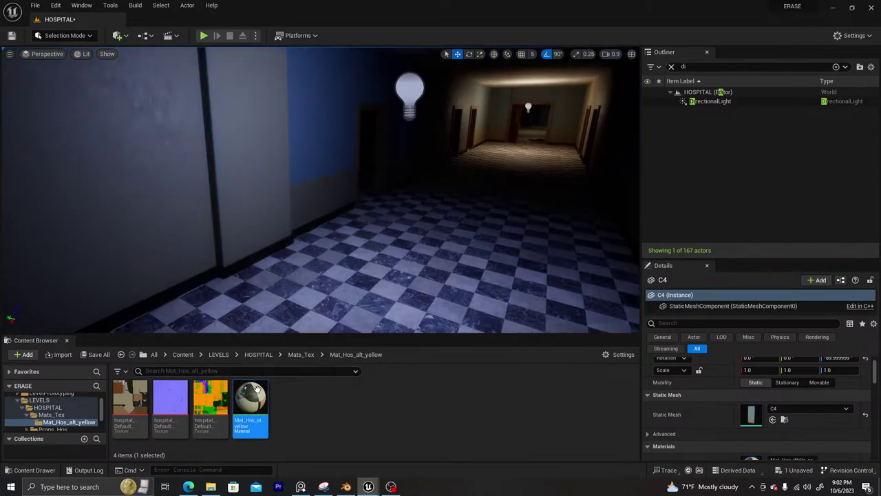
drag(256, 391, 335, 148)
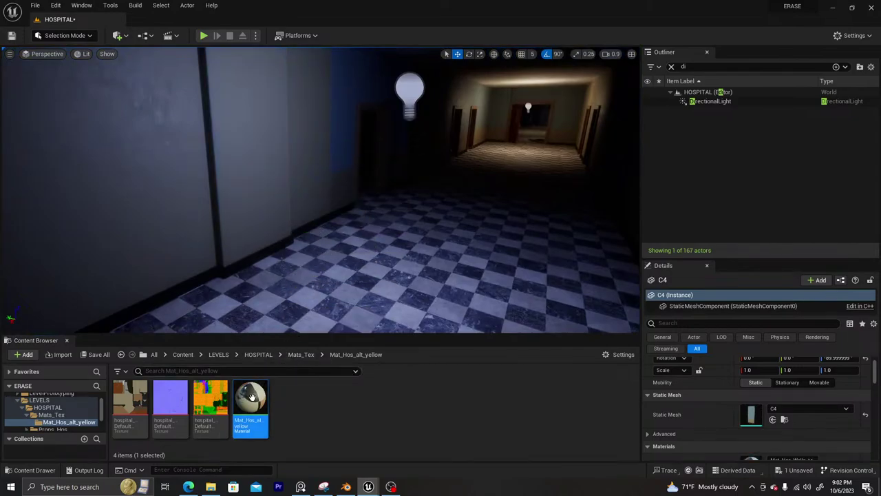
drag(249, 395, 347, 92)
Apply Mat_Hos_alt_yellow to the wall sections on the opposite side of the blue-lit corridor, up to the double-door wall
mouse_move(336, 199)
right_down()
mouse_move(413, 149)
mouse_move(338, 199)
right_up()
right_drag(340, 299, 340, 299)
drag(260, 387, 314, 214)
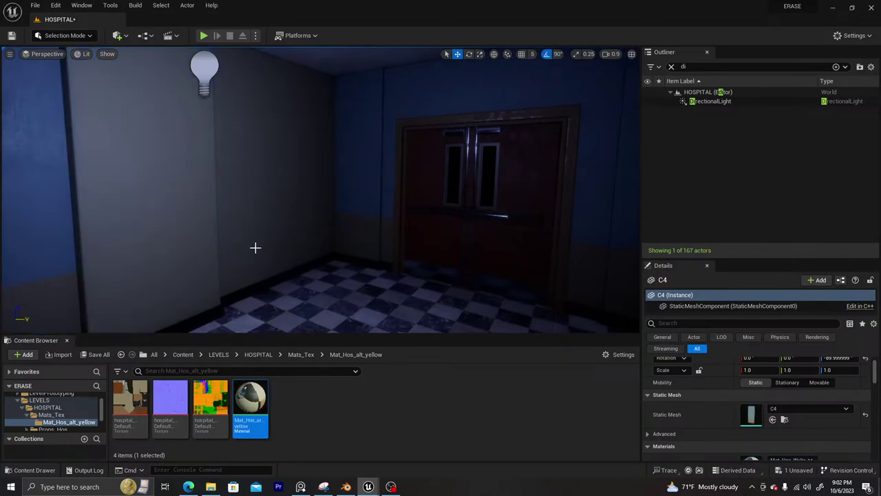
right_drag(255, 248, 255, 248)
right_drag(338, 255, 337, 254)
drag(250, 390, 49, 192)
drag(253, 397, 258, 147)
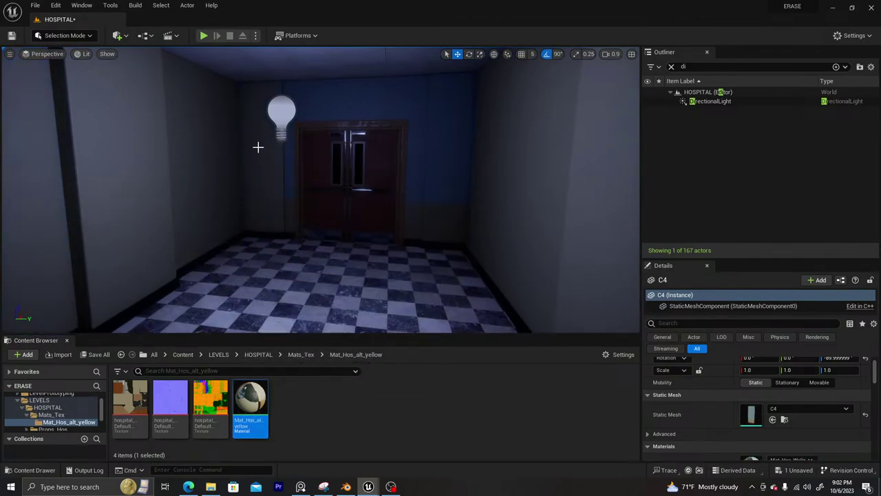
Apply Mat_Hos_alt_yellow to the remaining blue wall sections around the closed double doors
right_drag(279, 318, 278, 318)
drag(250, 406, 324, 96)
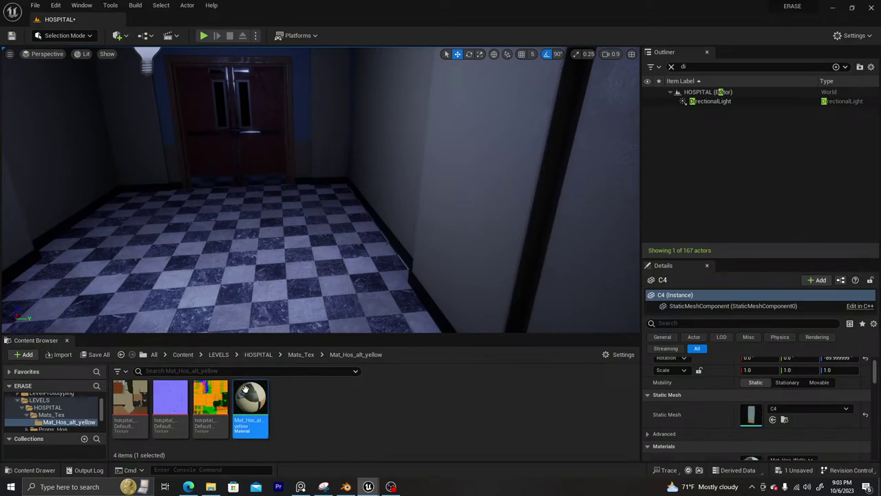
drag(251, 406, 301, 89)
right_drag(311, 229, 294, 240)
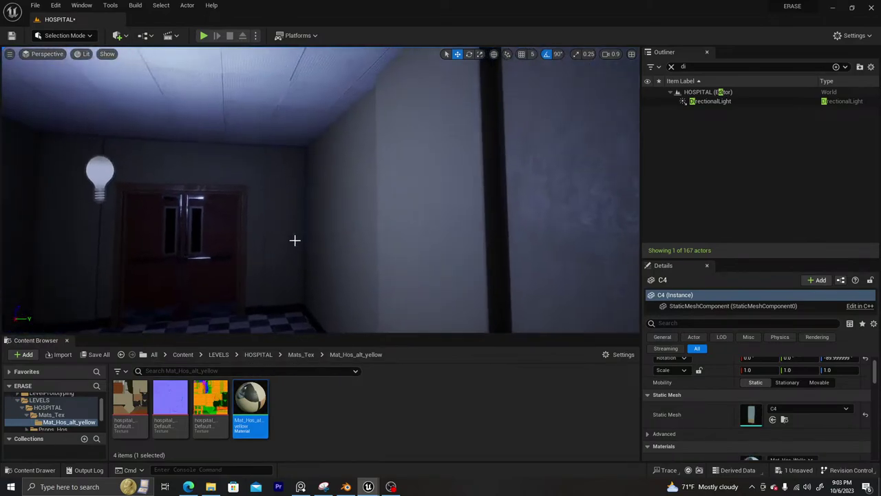
drag(251, 406, 300, 250)
Return to the warm-lit corridor and apply Mat_Hos_alt_yellow to the green wall sections between the doorway and the open double doors
right_drag(300, 249, 301, 249)
drag(250, 406, 394, 214)
right_drag(395, 213, 394, 214)
key(w)
drag(250, 407, 302, 199)
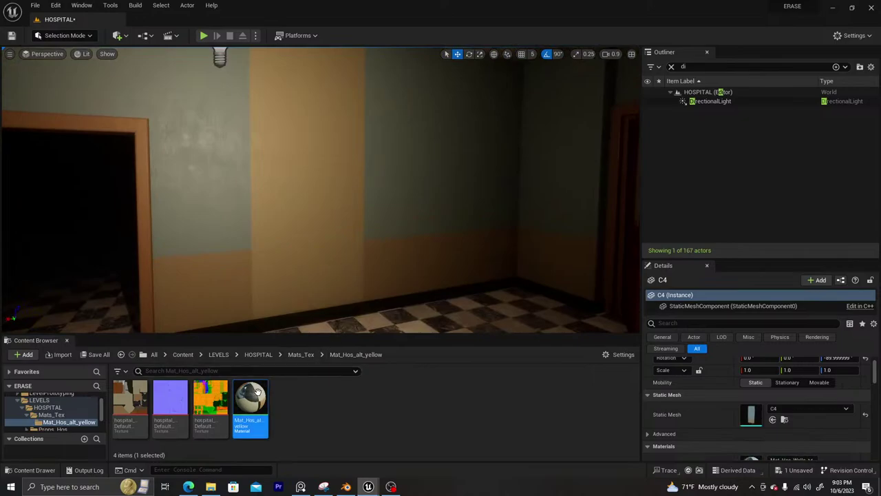
drag(251, 406, 454, 151)
right_drag(347, 201, 469, 203)
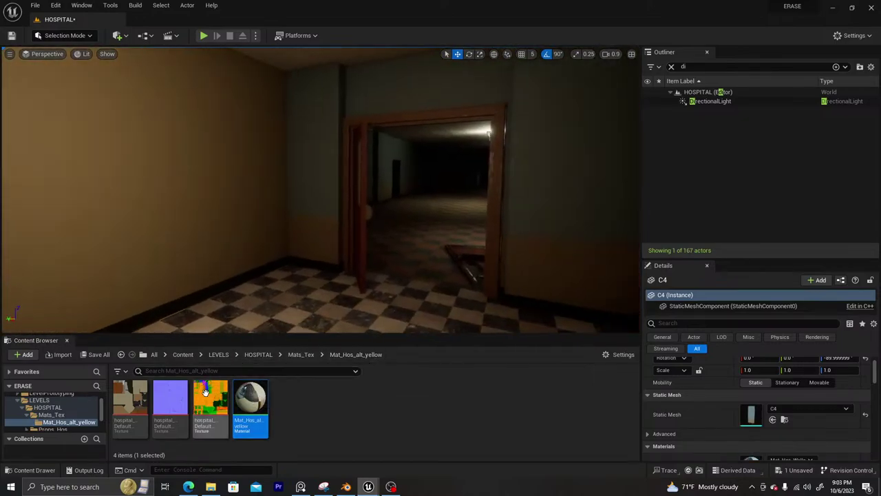
Apply Mat_Hos_alt_yellow to the remaining green wall sections around the open double doors at the warm-lit corridor end
drag(251, 406, 314, 148)
key(s)
right_drag(279, 234, 420, 233)
drag(251, 388, 274, 106)
drag(379, 123, 357, 142)
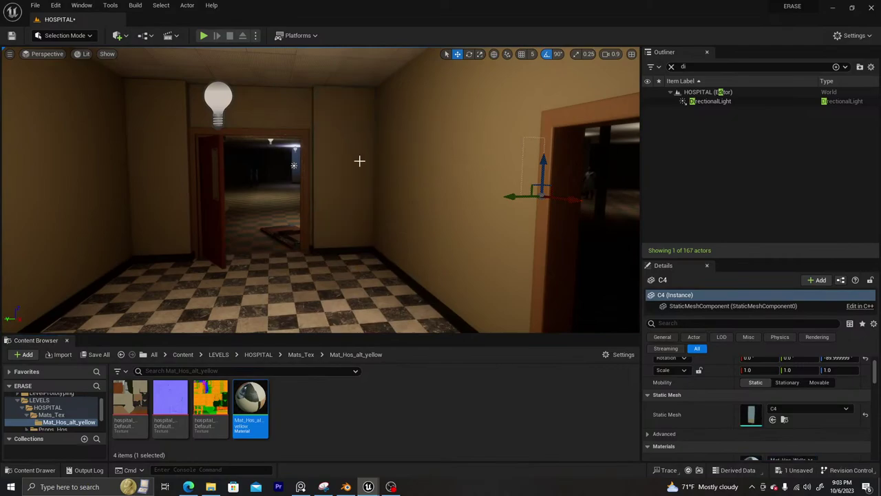
Apply Mat_Hos_alt_yellow to the blue-and-tan wall section between the two side doorways leading into the dark middle corridor
right_drag(392, 287, 152, 288)
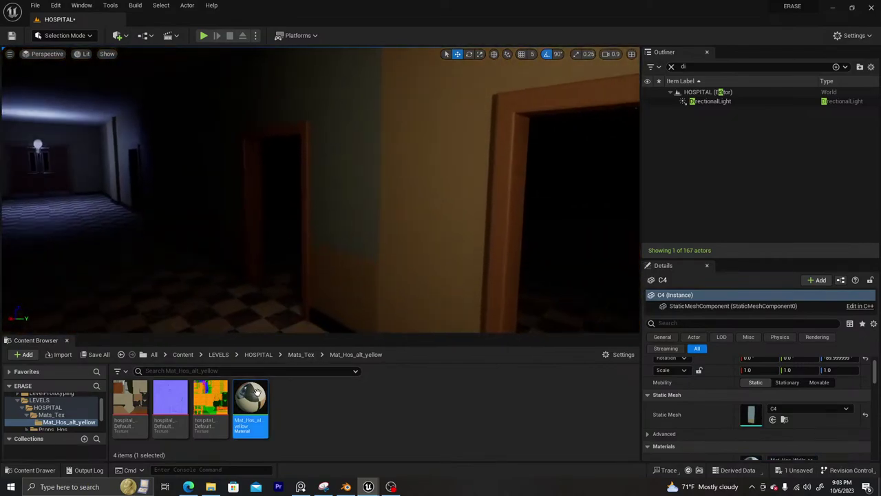
drag(250, 406, 338, 291)
right_drag(338, 291, 193, 289)
right_drag(276, 289, 303, 225)
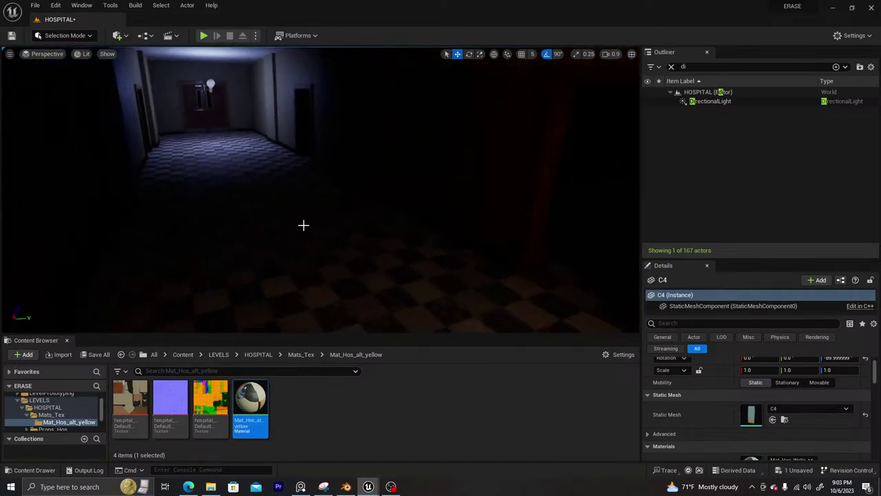
click(298, 236)
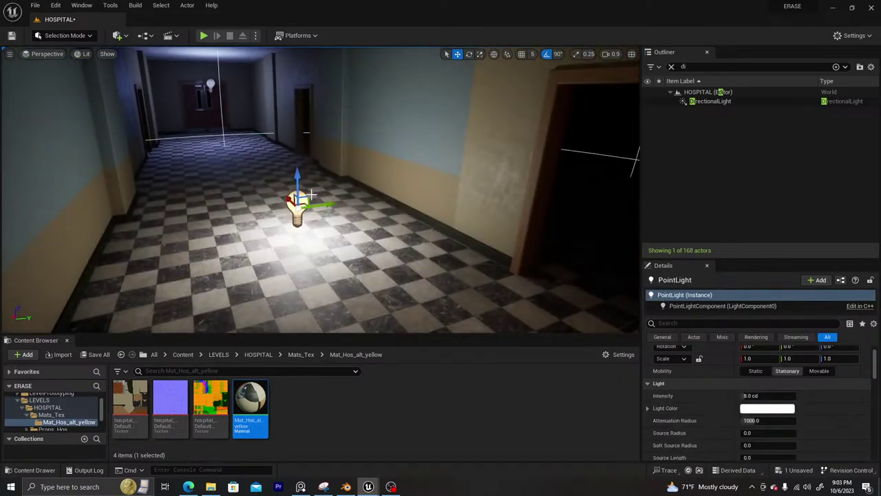
drag(296, 186, 296, 153)
key(Delete)
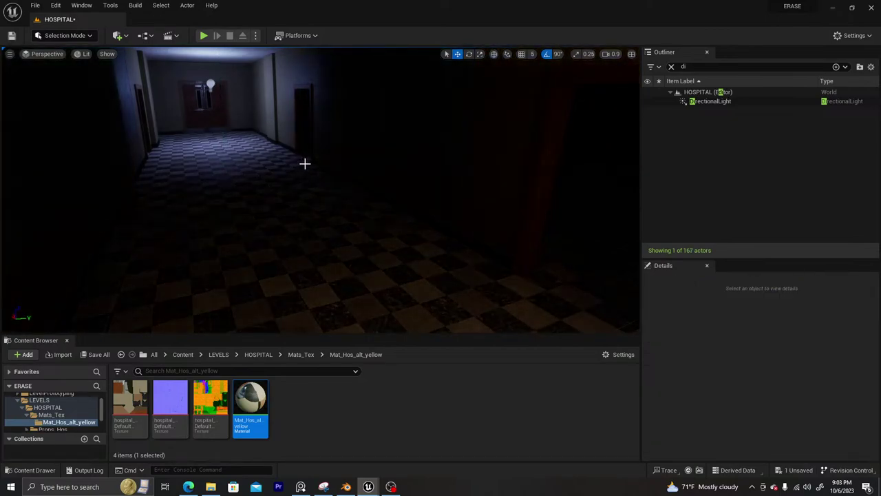
Place a point light in the dark middle stretch of the corridor and raise it close to the ceiling
key(l)
click(273, 233)
drag(273, 185, 273, 64)
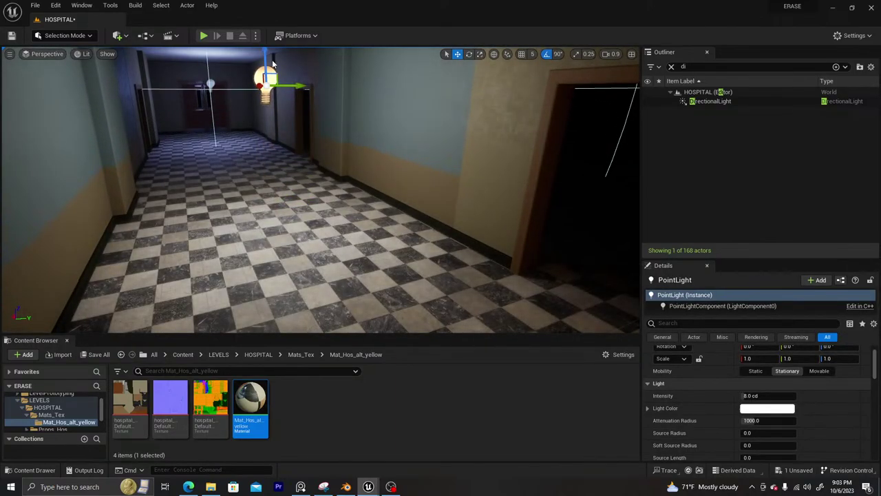
Apply Mat_Hos_alt_yellow to the blue wall section and adjoining pillar along one side of the newly lit middle corridor
drag(250, 403, 429, 124)
drag(265, 390, 333, 156)
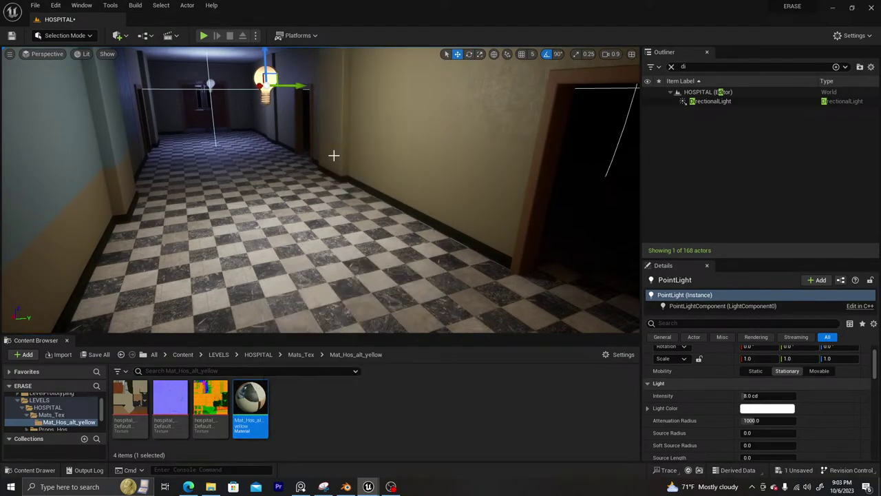
mouse_move(326, 212)
right_down()
mouse_move(289, 197)
mouse_move(364, 197)
mouse_move(324, 218)
right_up()
key(d)
key(a)
key(w)
key(s)
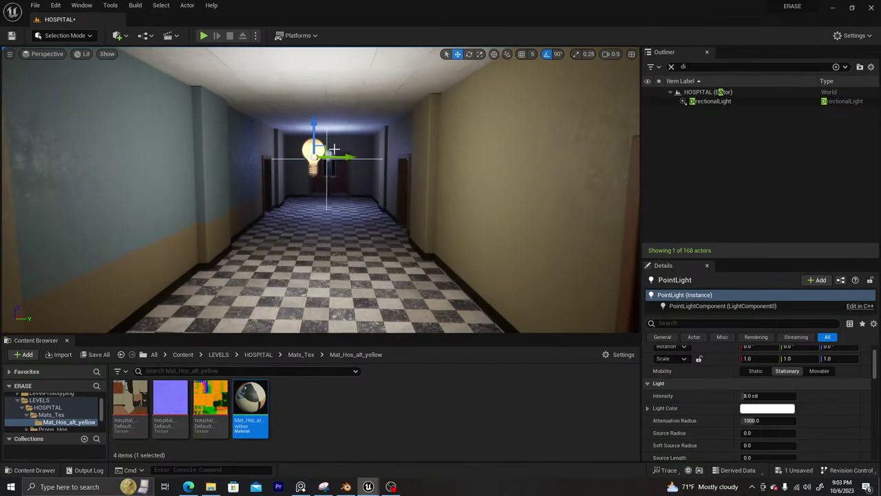
Play-test the level in full-screen view, walking the corridor in both directions to check the yellow walls and new light
key(alt+p)
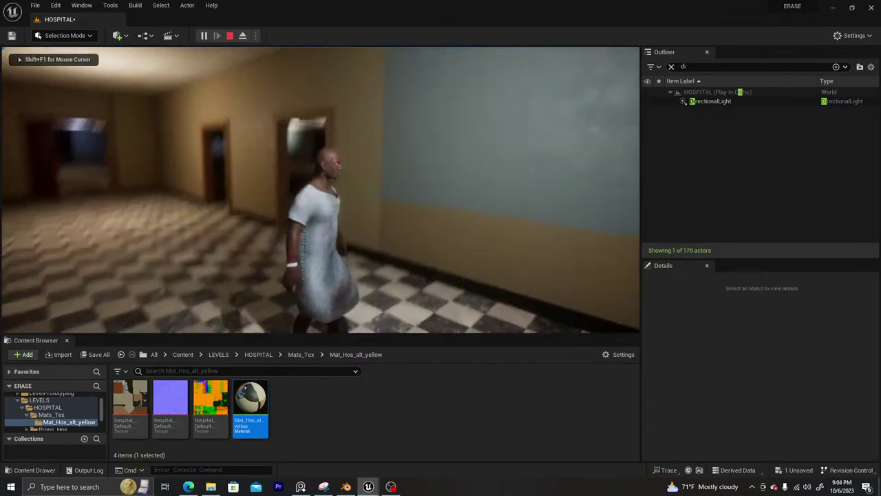
key(w)
key(w)
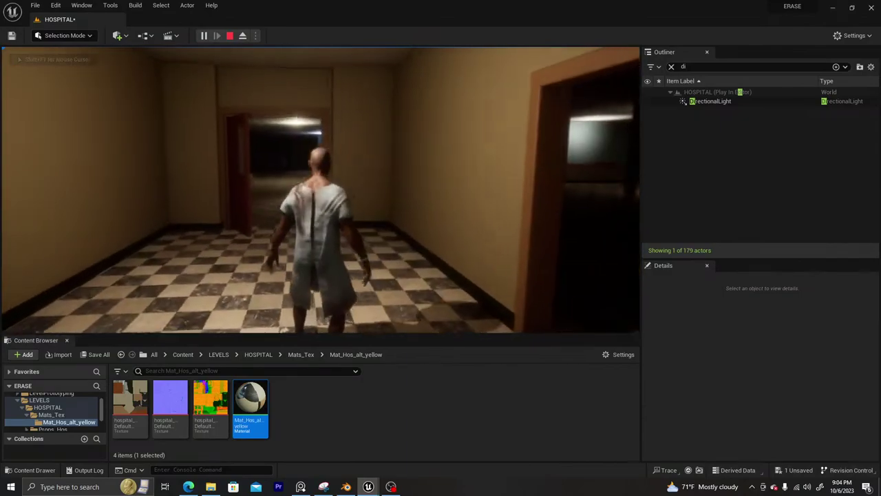
key(w)
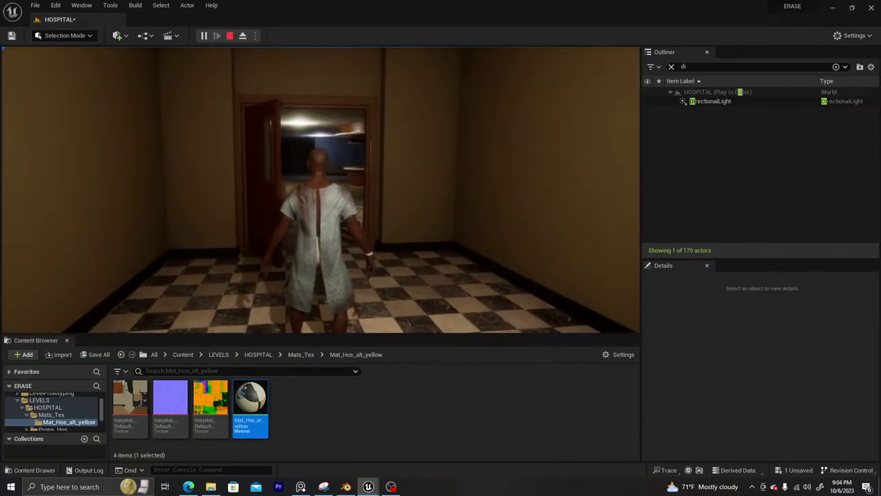
key(F11)
key(w)
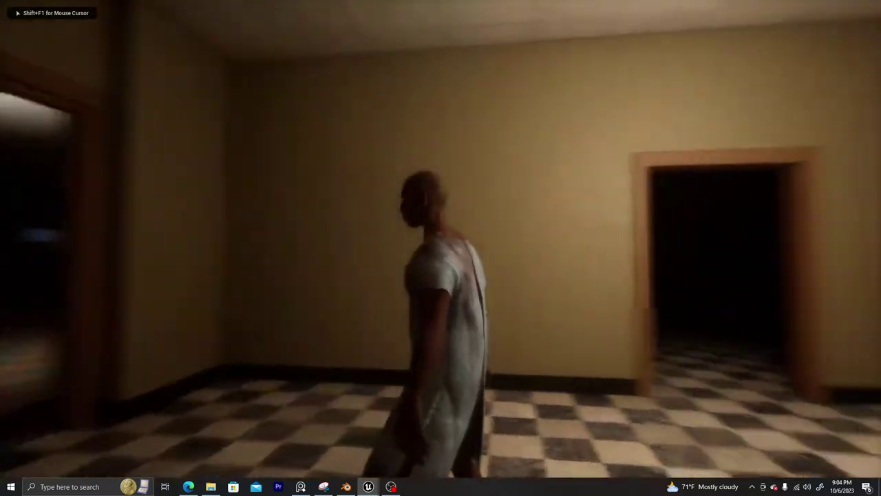
key(w)
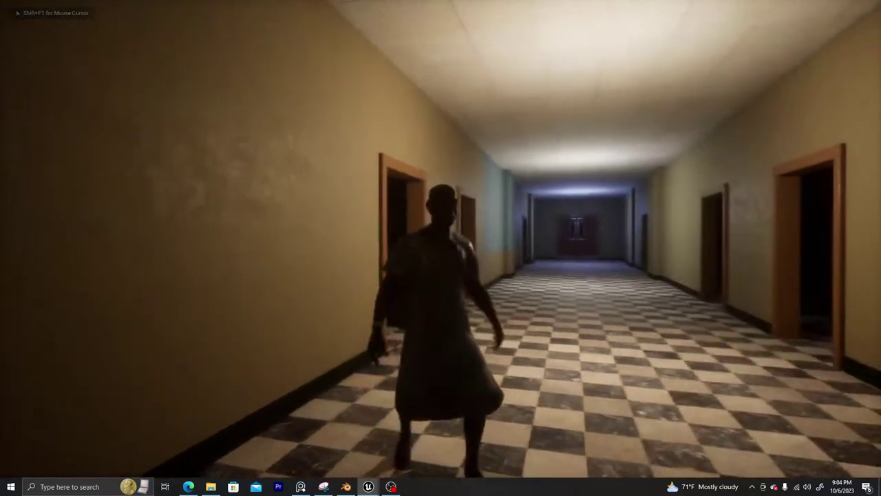
key(w)
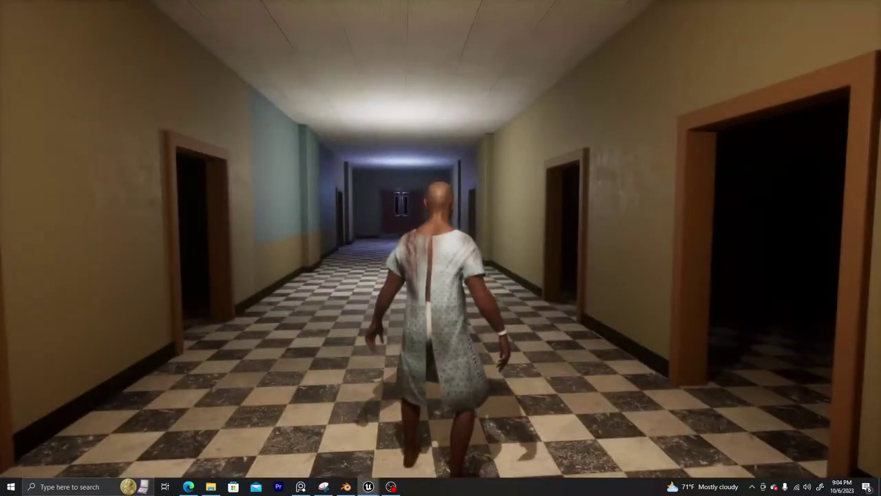
key(w)
key(shift)
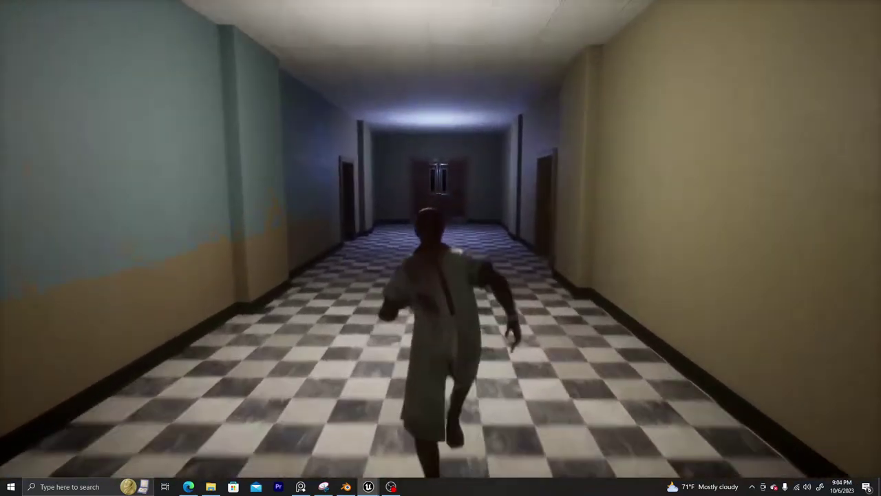
key(w)
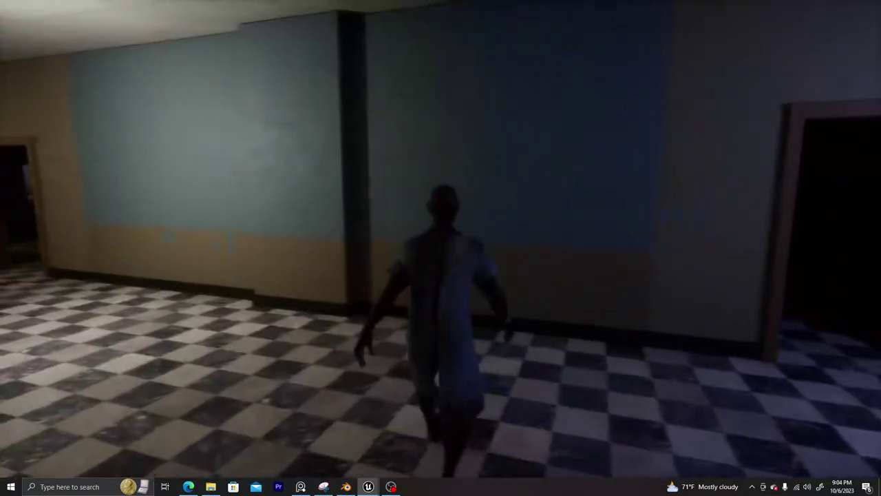
key(w)
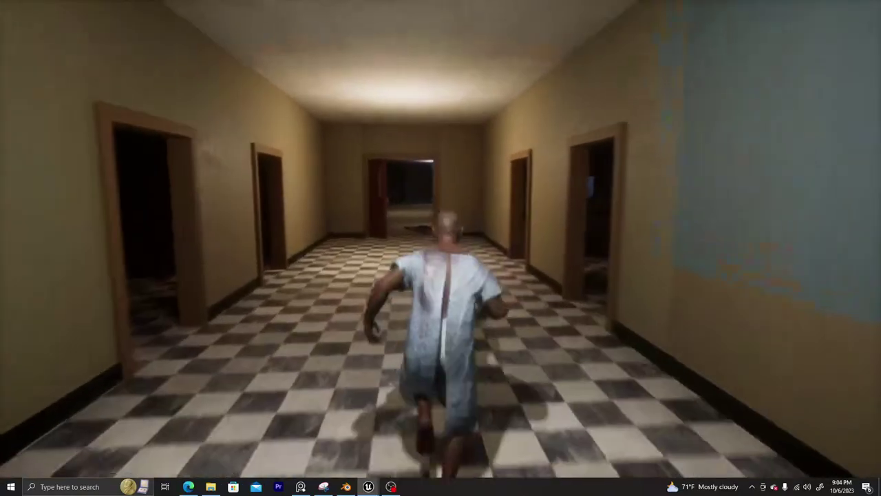
key(w)
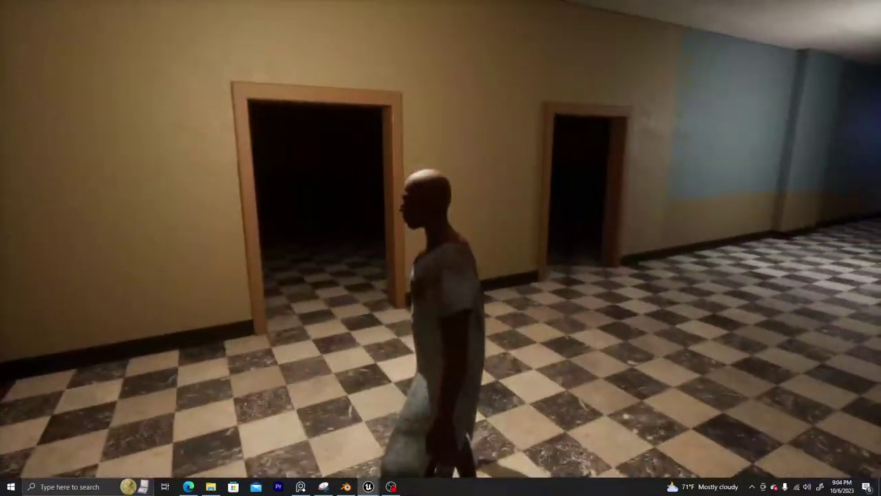
key(Escape)
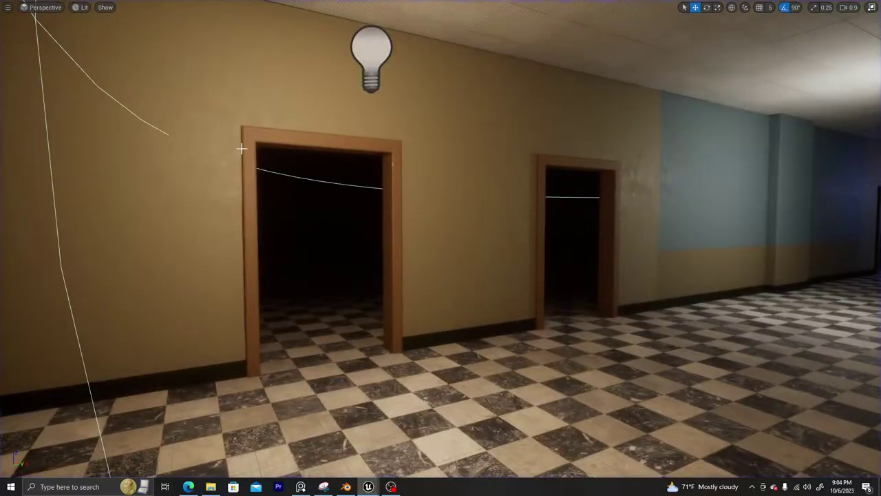
key(F11)
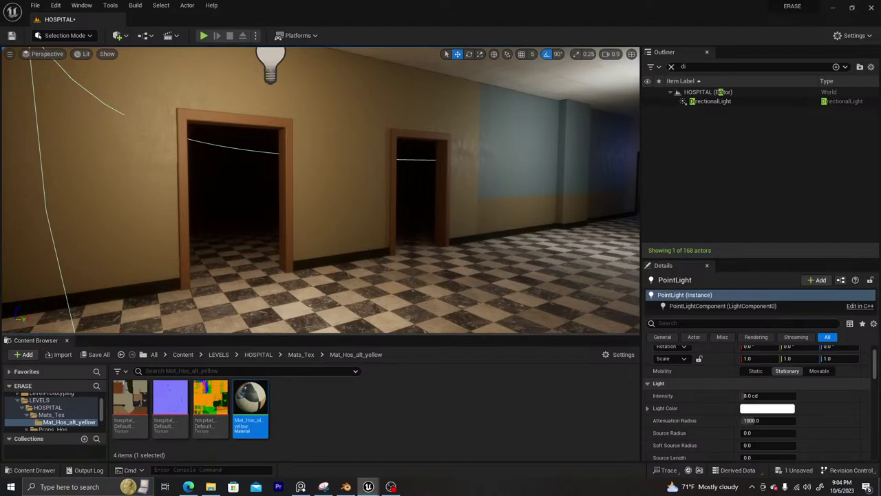
Apply Mat_Hos_alt_yellow to the blue wall sections and pillar on the opposite side of the middle corridor
right_drag(320, 190, 437, 190)
key(w)
drag(250, 407, 262, 251)
drag(250, 406, 361, 199)
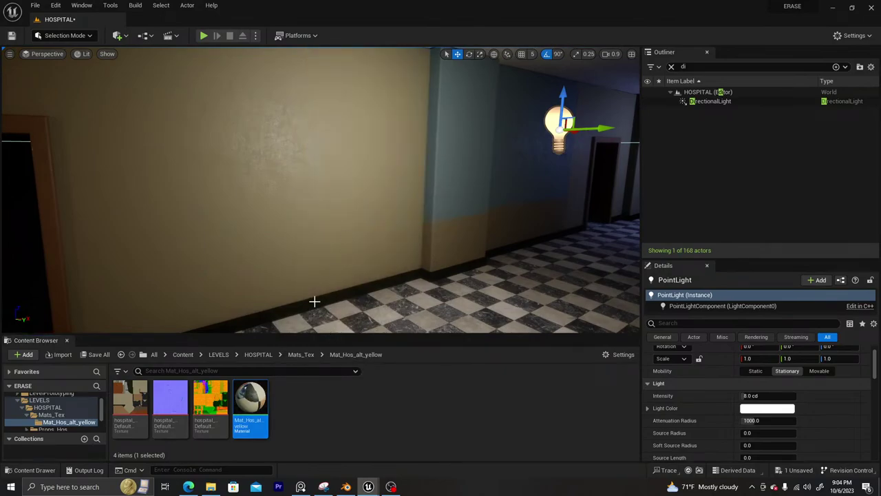
right_drag(314, 302, 399, 302)
drag(250, 406, 257, 249)
Play-test full screen from the lobby with the reception desk, walking through the open double doors into the yellow corridor
mouse_move(416, 260)
right_down()
mouse_move(433, 259)
mouse_move(385, 259)
mouse_move(468, 248)
mouse_move(503, 259)
mouse_move(619, 261)
mouse_move(406, 258)
mouse_move(433, 259)
mouse_move(418, 259)
right_up()
key(w)
key(w)
key(w)
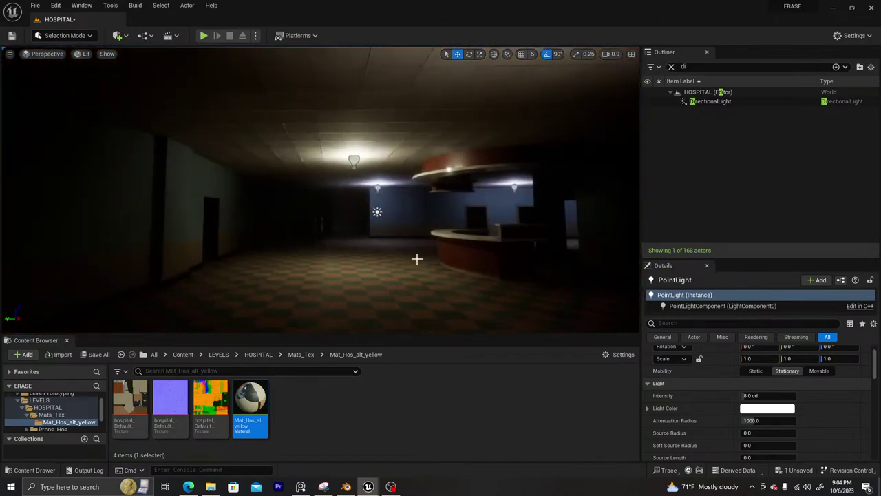
key(alt+p)
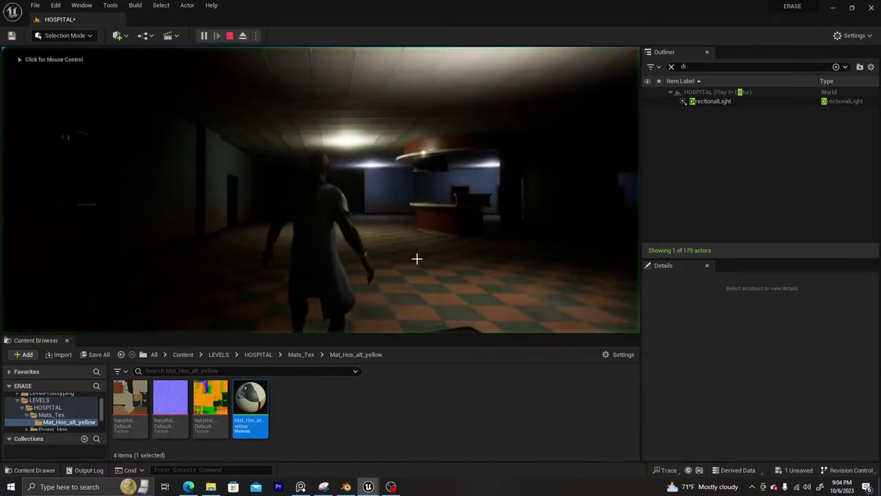
key(F11)
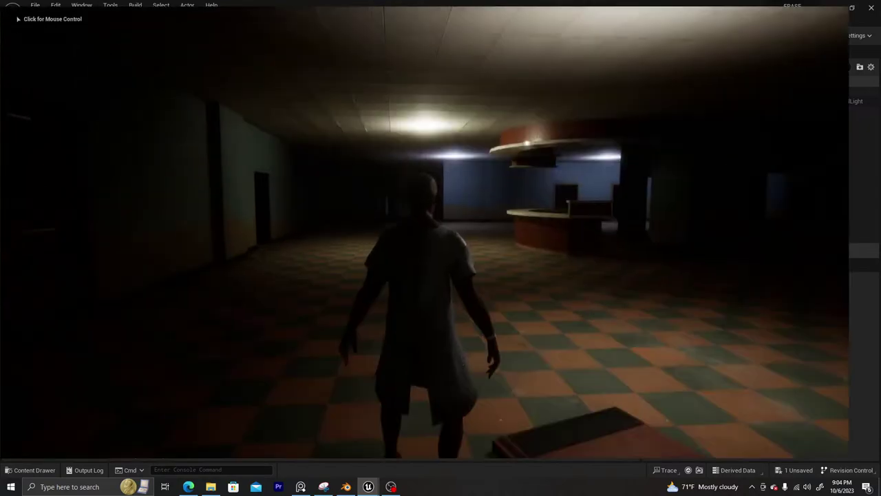
click(440, 248)
key(w)
key(a)
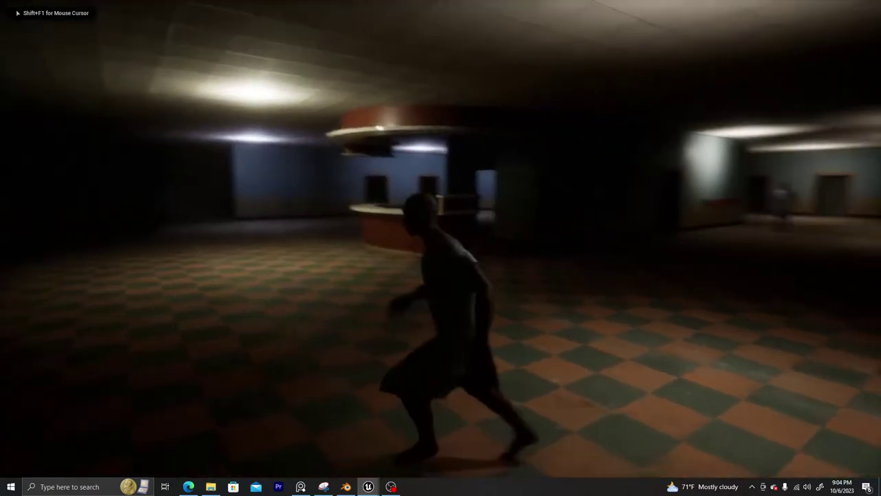
key(w)
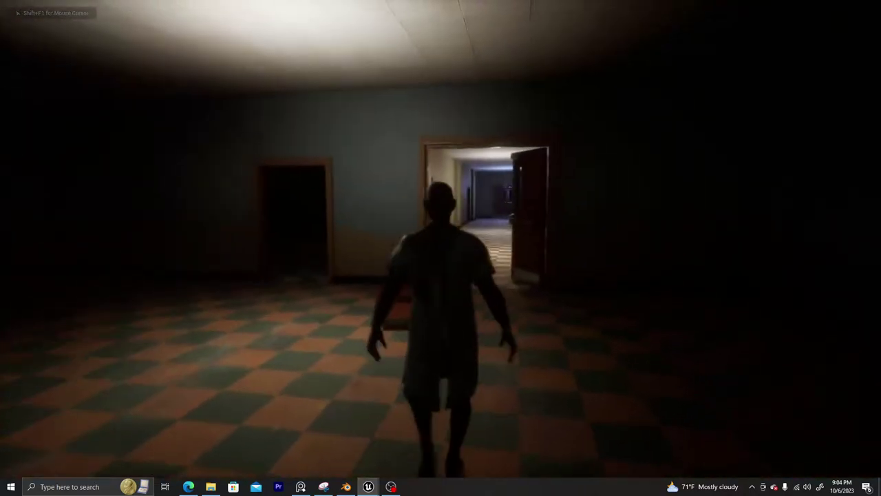
key(w)
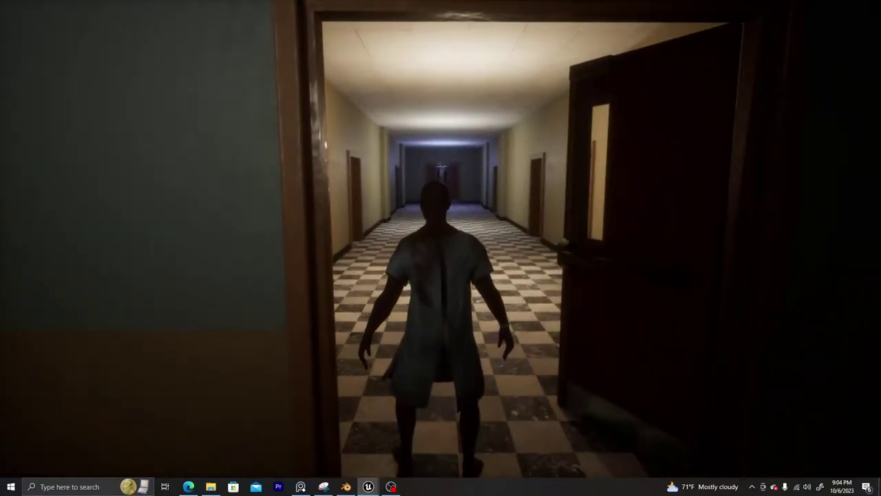
key(w)
key(w)
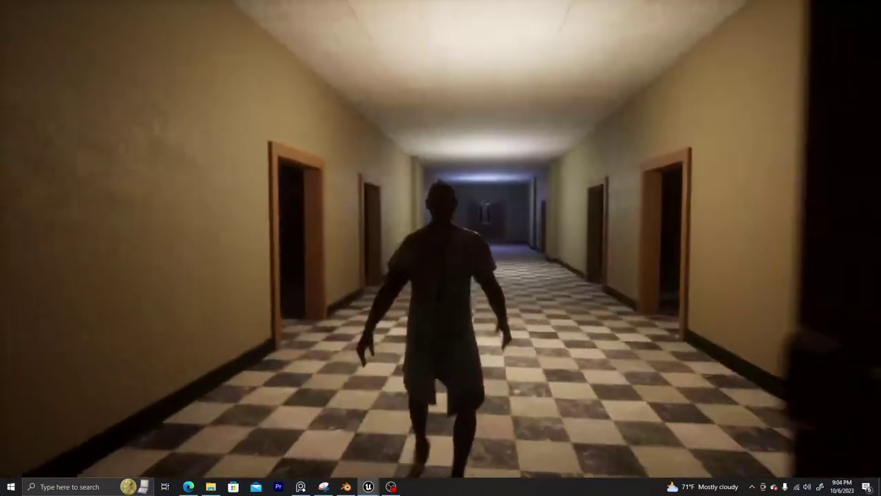
key(w)
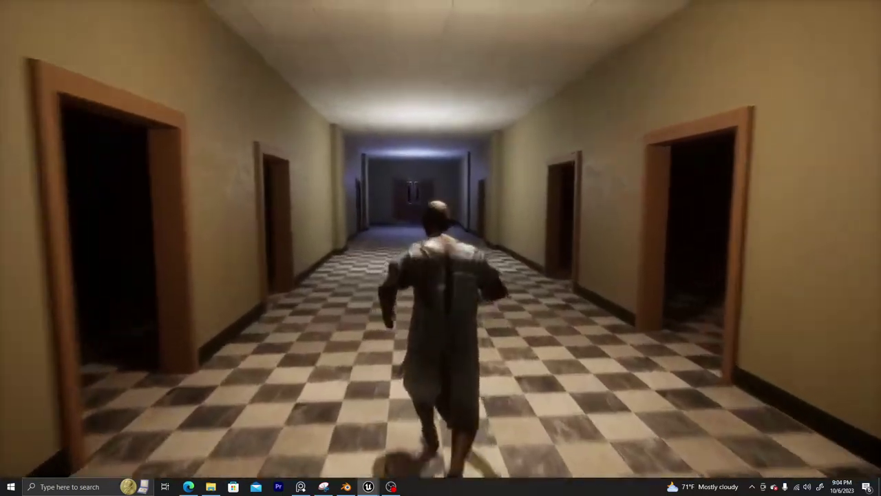
key(w)
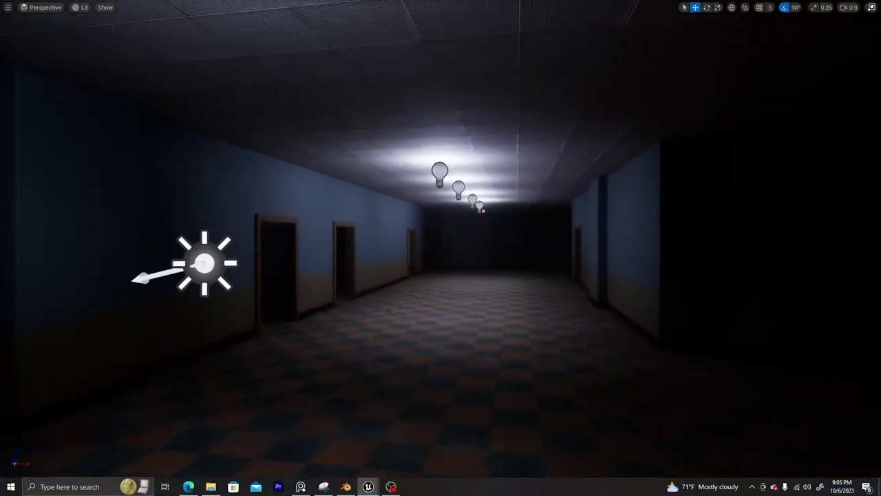
Go through the corridor to the yellow-walled doorways, leave full-screen view and open the HOSPITAL folder of static meshes
key(w)
right_drag(441, 248, 172, 248)
key(w)
key(w)
right_drag(626, 252, 454, 251)
right_drag(743, 253, 649, 154)
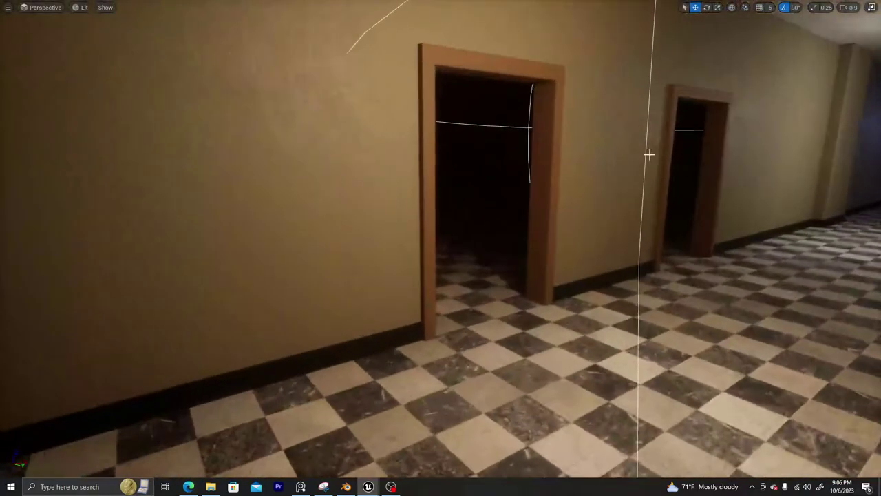
key(F11)
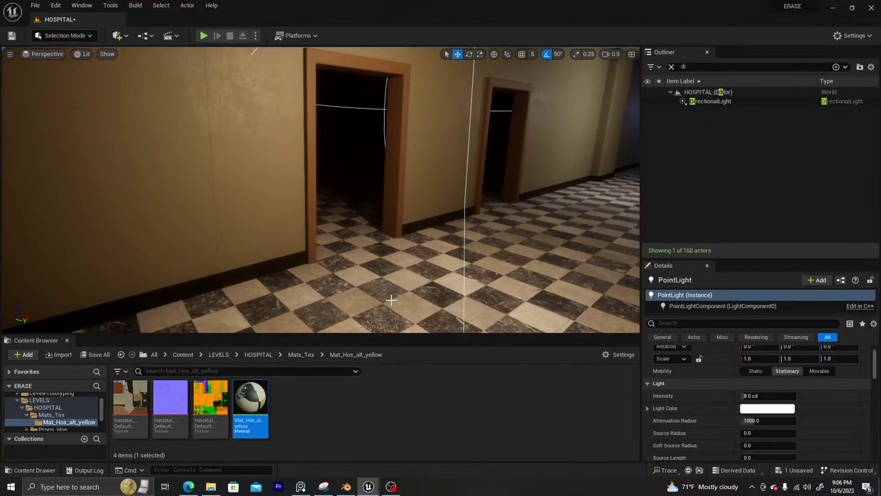
click(258, 355)
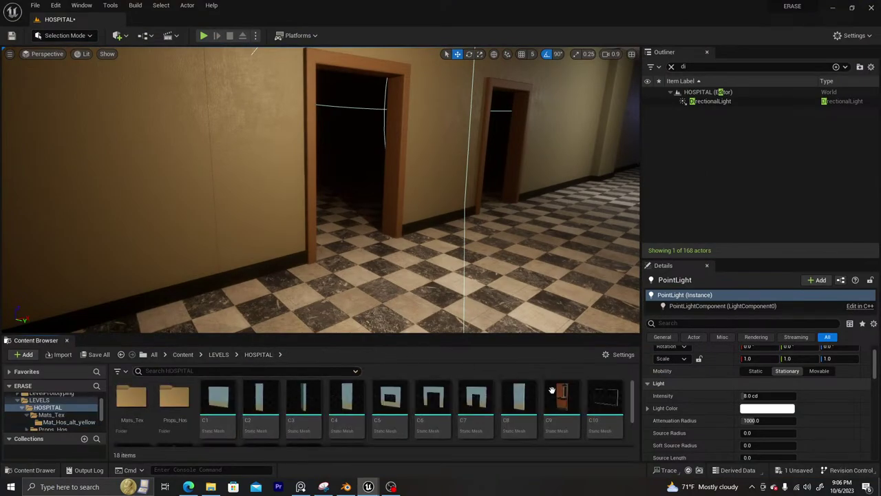
Try fitting the C9 door mesh into the nearest yellow corridor doorway, and delete that door
drag(563, 404, 446, 274)
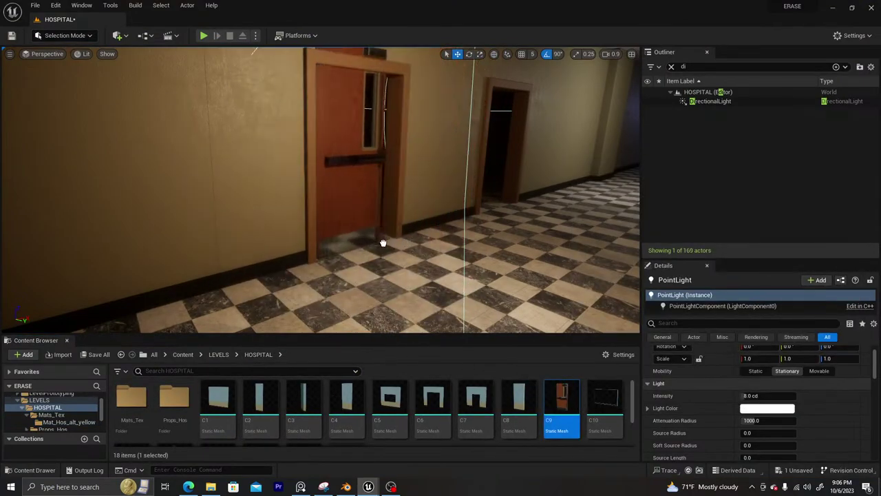
drag(382, 242, 390, 242)
right_drag(389, 242, 305, 245)
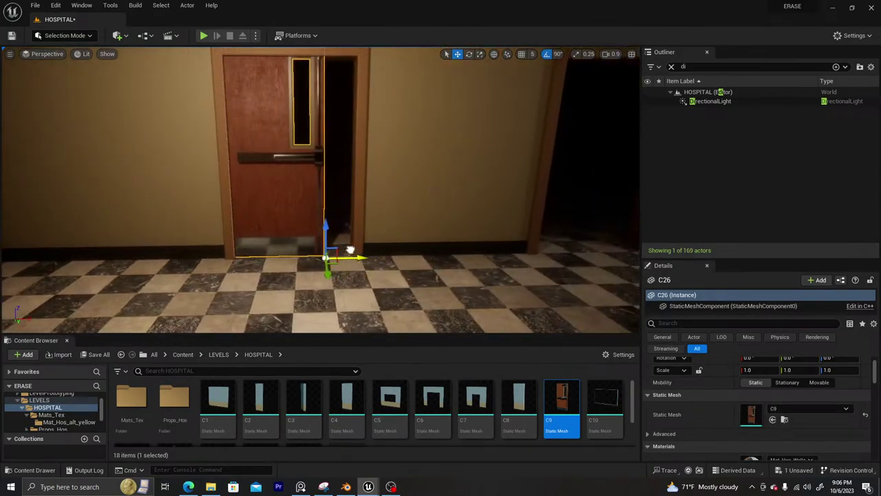
mouse_move(373, 226)
right_down()
mouse_move(565, 251)
mouse_move(550, 289)
mouse_move(578, 282)
mouse_move(585, 241)
mouse_move(345, 224)
mouse_move(369, 222)
right_up()
right_drag(382, 263, 365, 275)
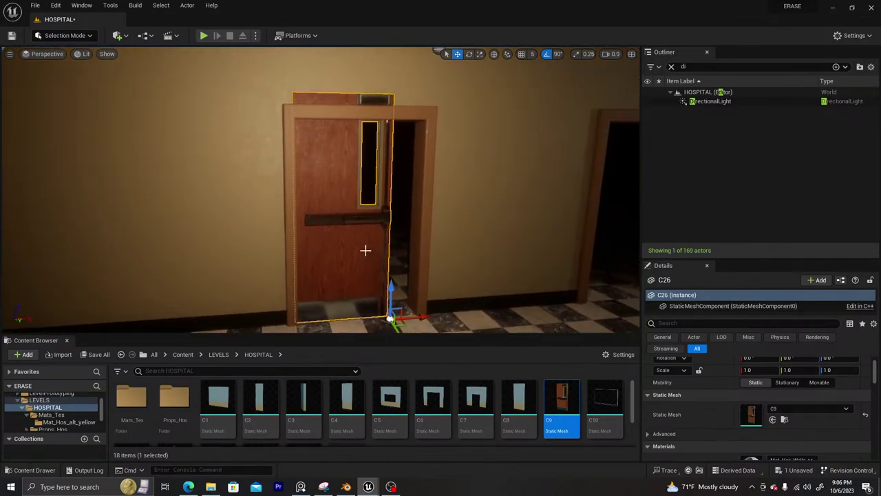
key(Delete)
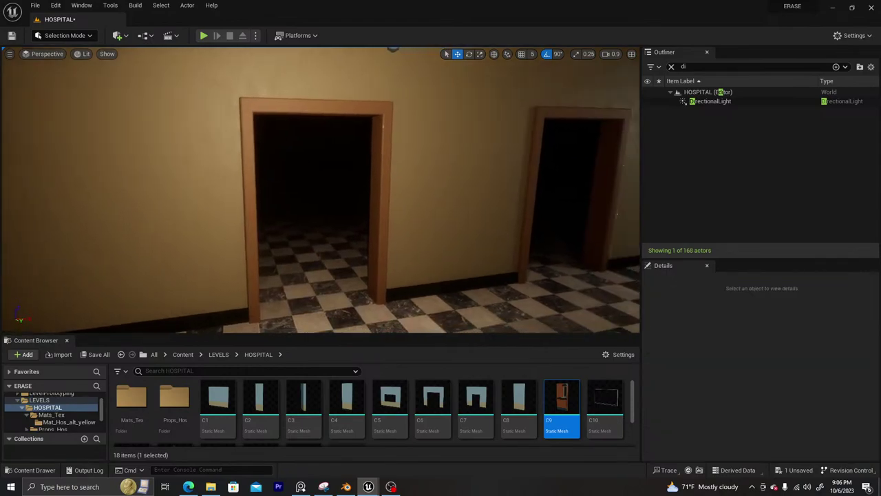
Focus on the DirectionalLight to get out of the dark area, and return to the room with the fallen door
right_drag(320, 190, 454, 190)
right_drag(358, 260, 427, 261)
key(w)
right_drag(321, 189, 544, 189)
key(w)
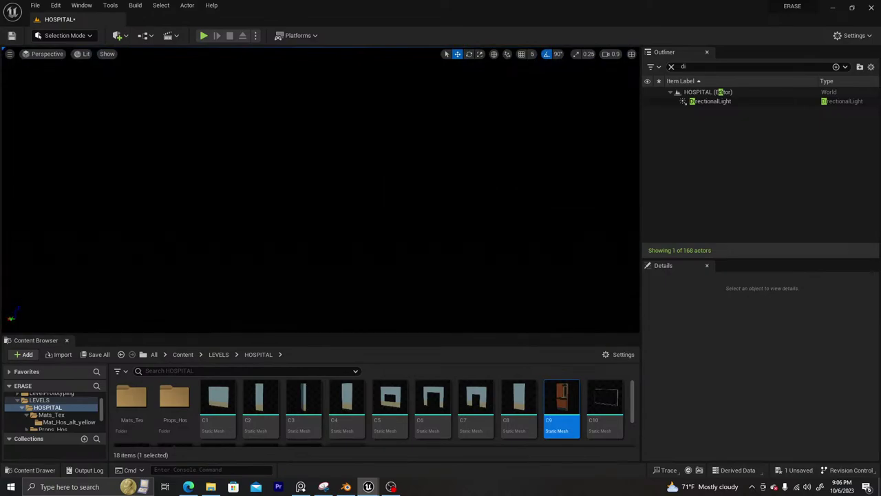
click(710, 102)
key(f)
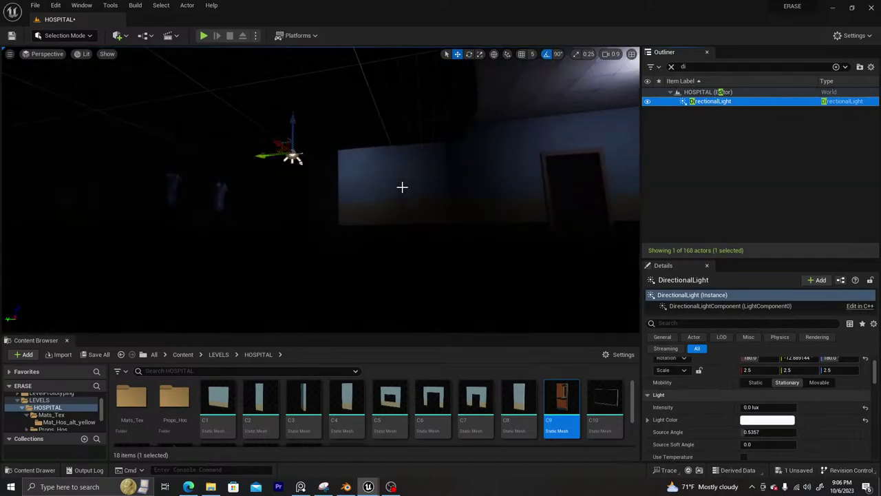
mouse_move(402, 187)
right_down()
mouse_move(386, 137)
mouse_move(275, 228)
mouse_move(402, 187)
right_up()
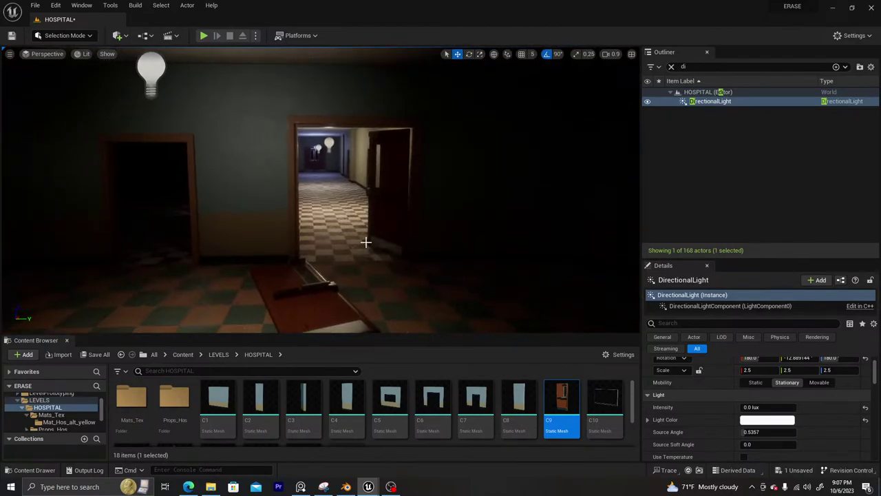
Deselect the DirectionalLight and display the level in Unlit view mode
key(Escape)
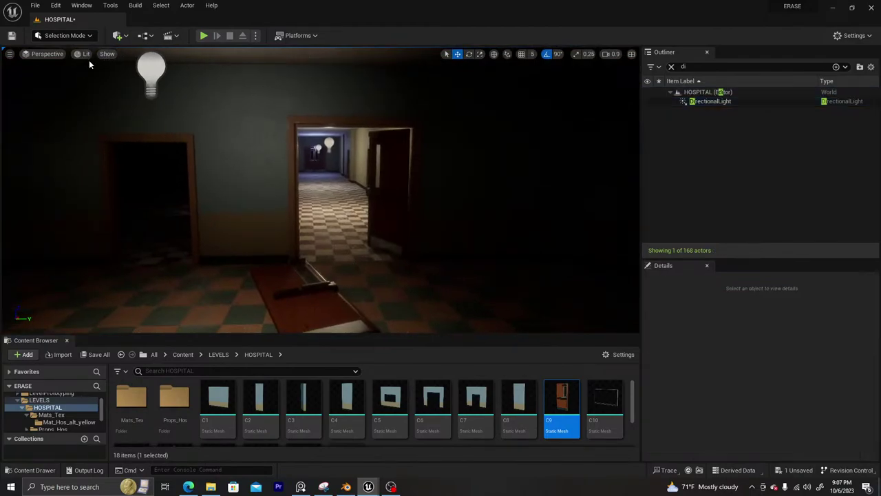
click(83, 54)
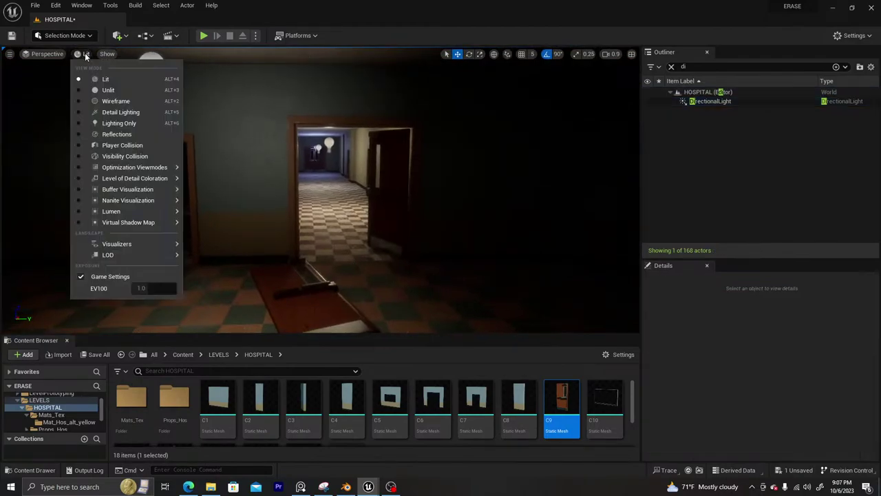
click(110, 90)
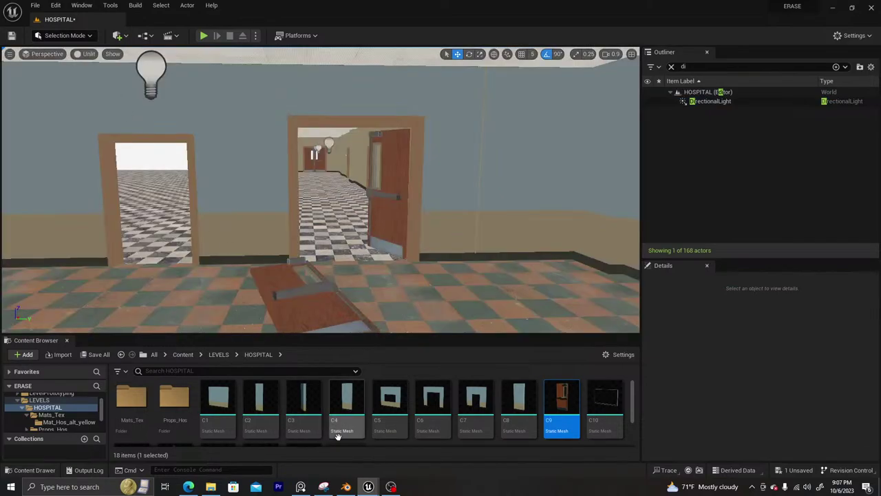
Switch to Blender and examine the modular hospital wall panels and props around the origin
click(346, 487)
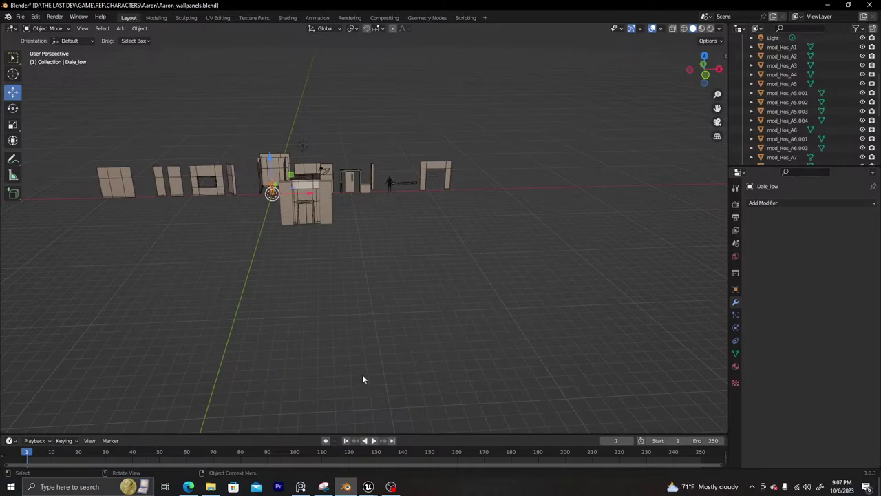
middle_drag(322, 192, 369, 195)
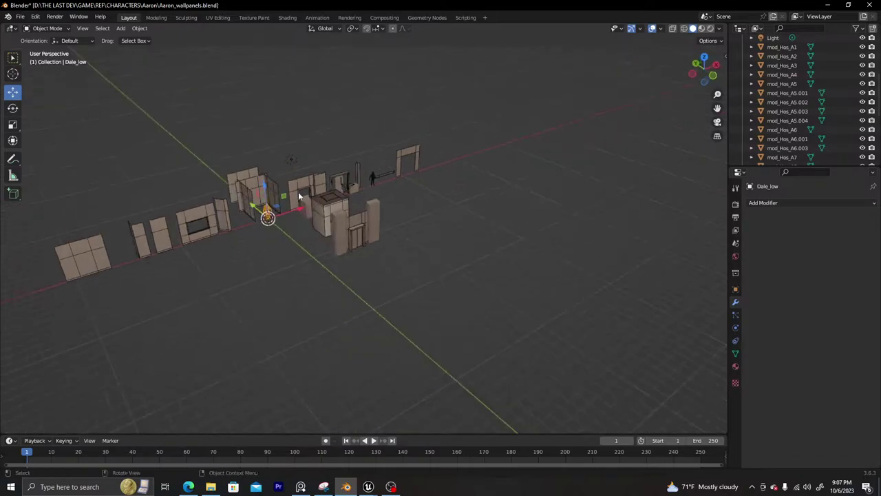
scroll(298, 191, up, 4)
shift+middle_drag(245, 181, 396, 222)
scroll(370, 226, up, 4)
scroll(451, 241, down, 4)
scroll(432, 276, up, 5)
scroll(427, 274, down, 5)
scroll(423, 241, up, 2)
Move wall panels mod_Hos_A5.001, mod_Hos_A5.003 and mod_Hos_A5.004 back along the Y axis, then select the single panel mod_Hos_A5.002
click(346, 217)
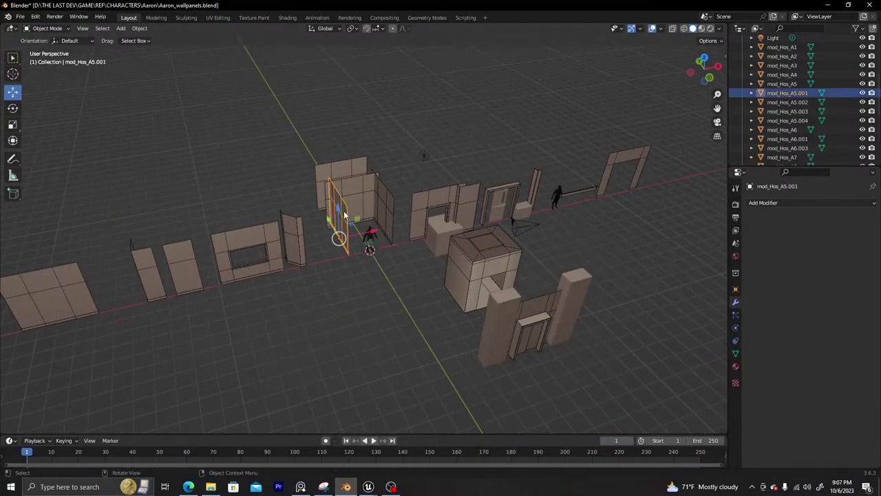
shift+click(352, 192)
shift+click(384, 204)
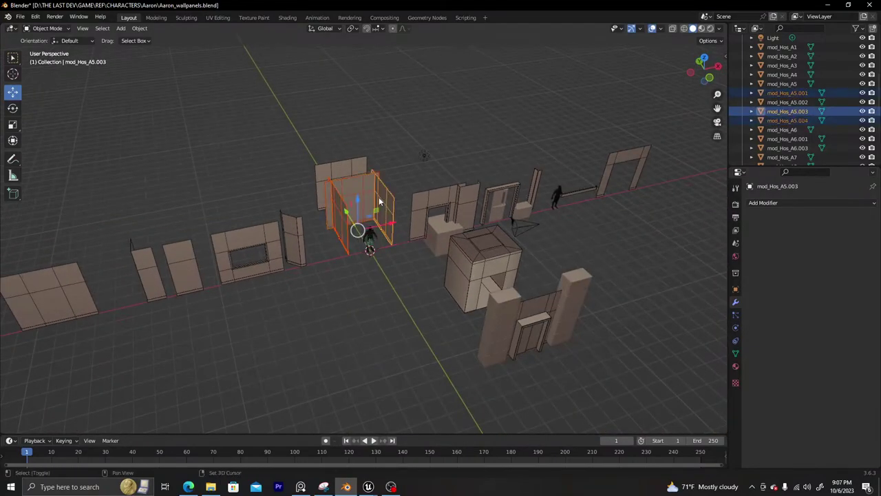
key(g)
key(y)
click(279, 124)
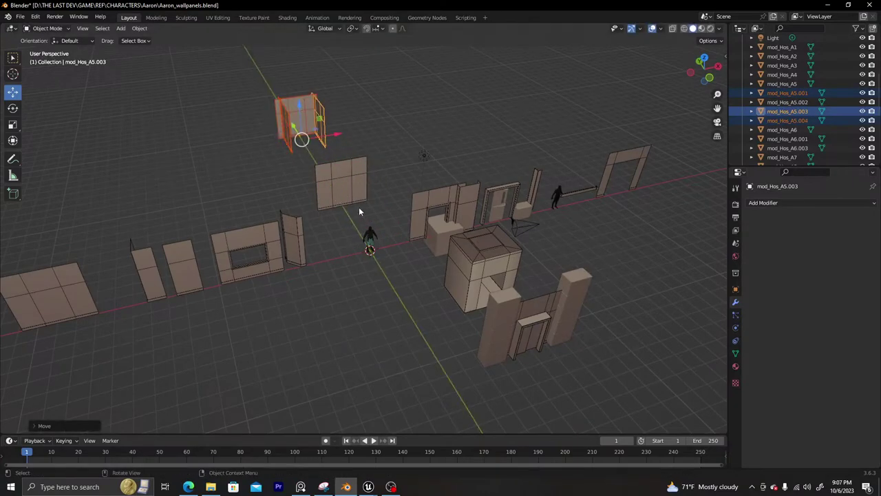
click(336, 193)
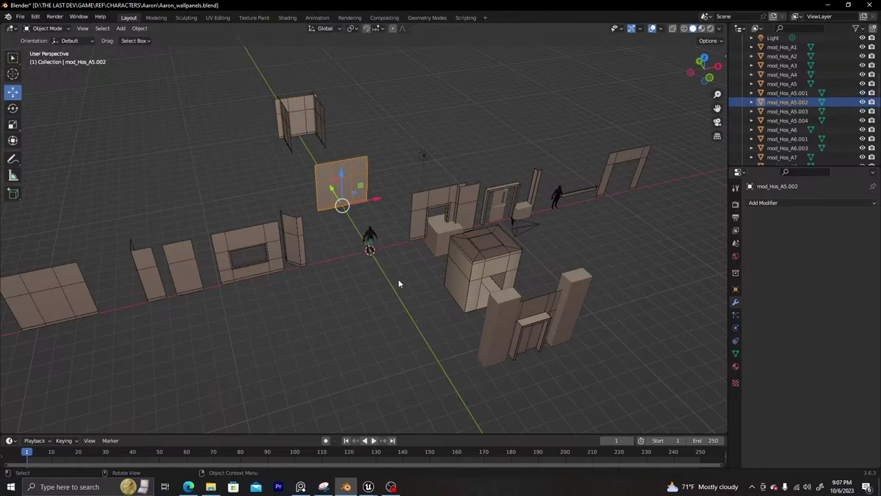
Switch to the reference image board and examine the hospital corridor photos for wall, window and handrail details
click(300, 487)
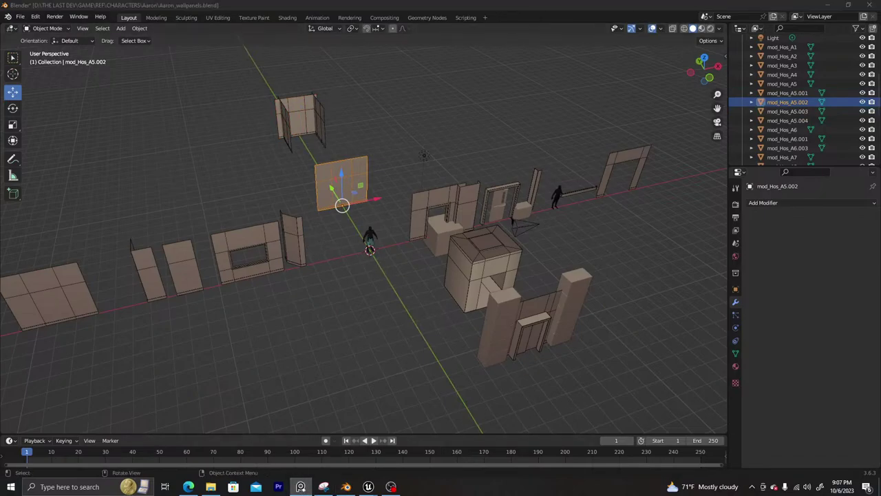
scroll(344, 253, down, 4)
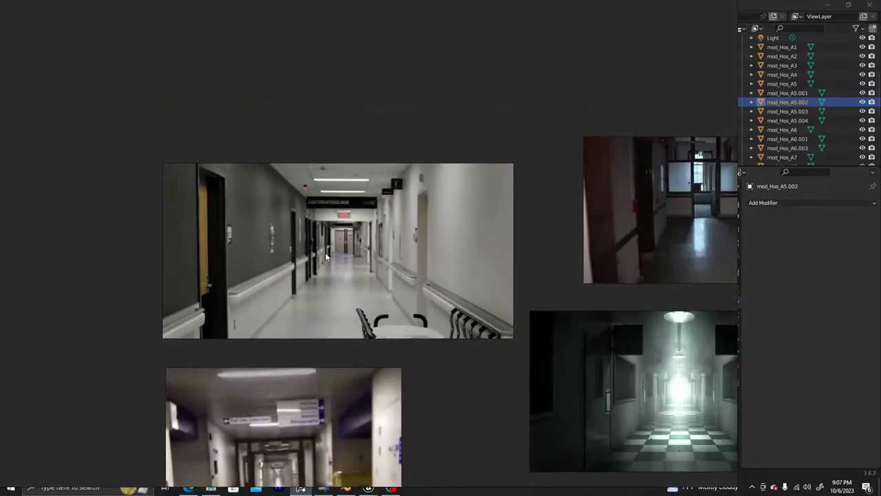
scroll(324, 252, up, 1)
scroll(324, 252, down, 1)
click(317, 246)
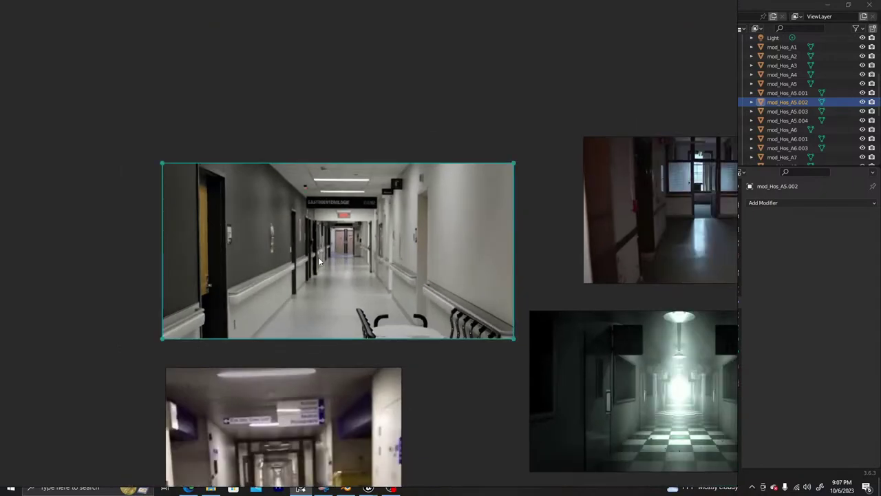
key(Right)
key(Right)
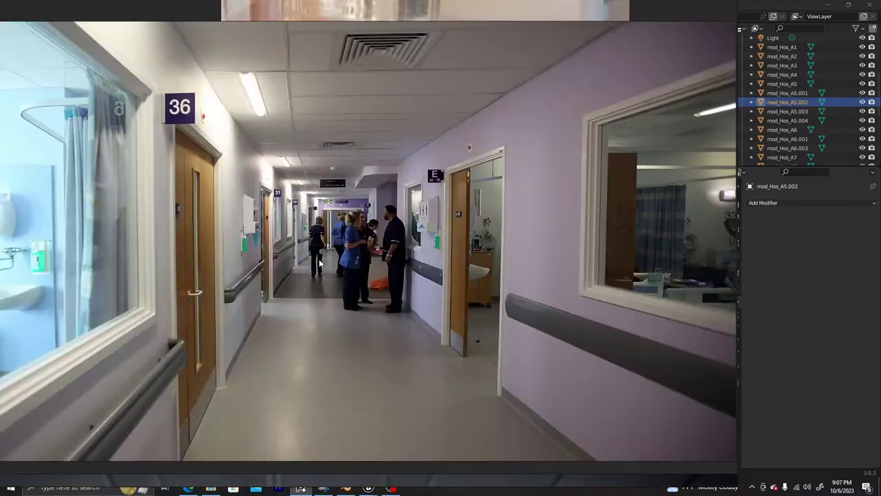
key(Right)
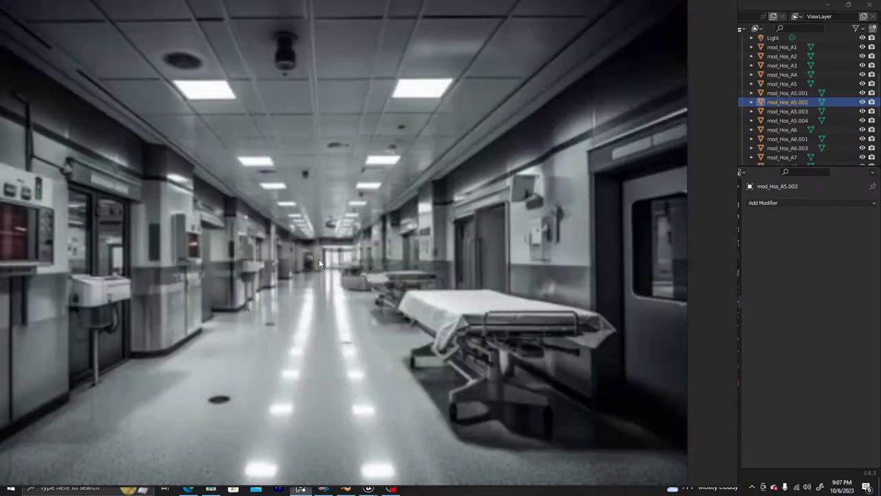
key(Left)
key(Right)
key(Right)
key(Right)
Examine the hospital walkthrough references showing the emergency entrance, reception windows, nurses' station and patient-room hallway
key(Right)
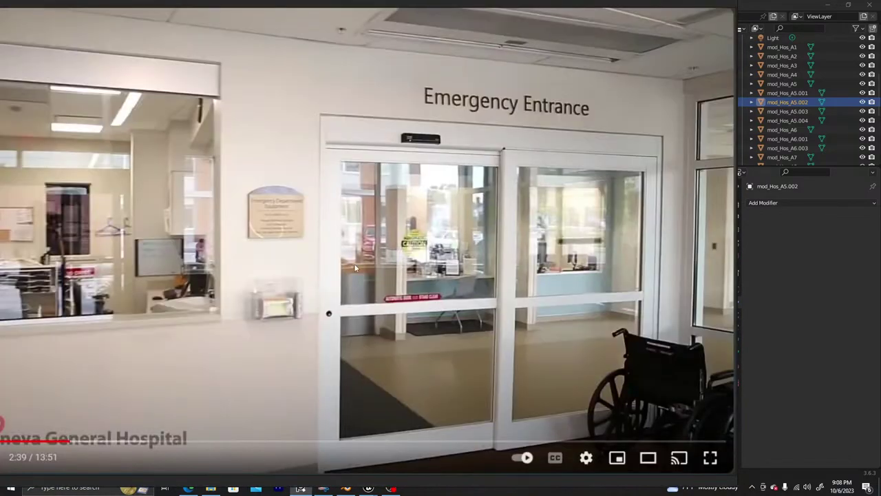
key(Right)
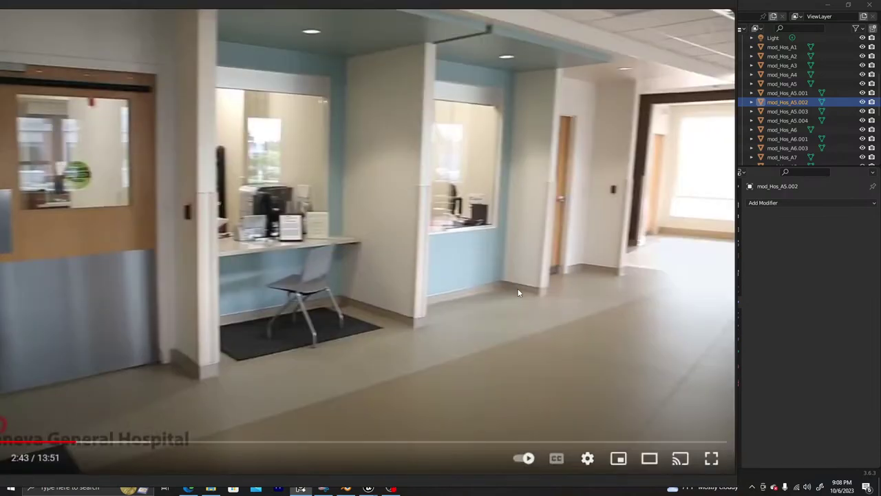
key(Right)
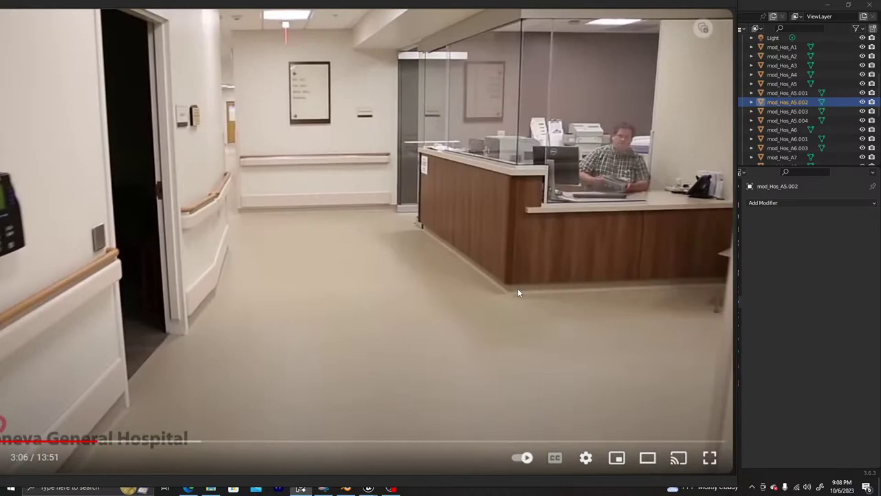
key(Right)
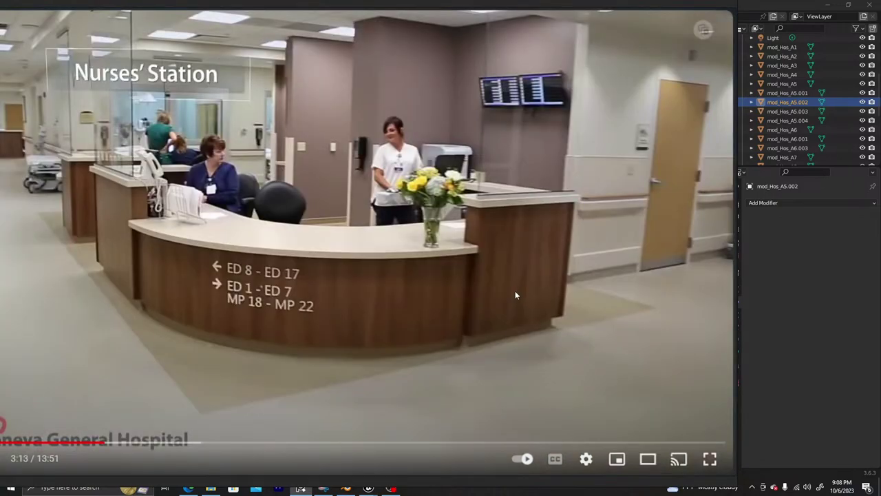
key(Right)
key(Left)
mouse_move(532, 212)
mouse_down()
mouse_move(346, 228)
mouse_move(526, 225)
mouse_up()
key(Right)
key(Right)
key(Right)
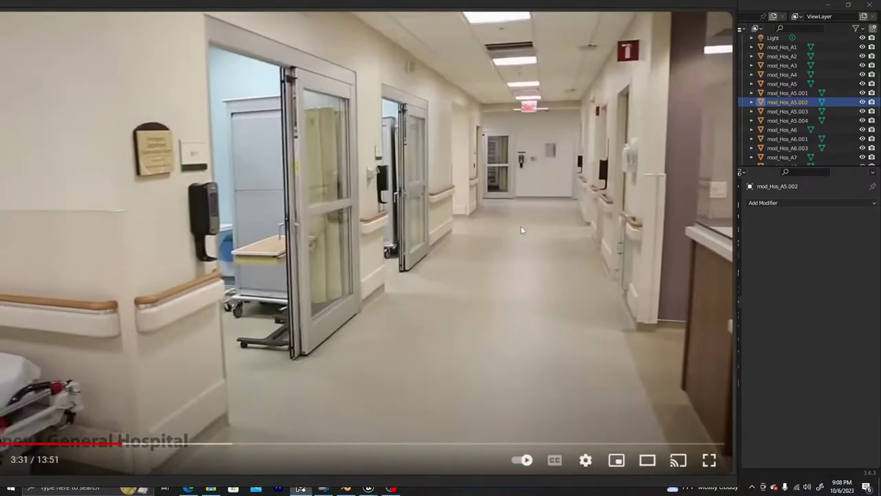
Examine the remaining references of the nurses' station, recovery hallway and lounge seating, and return to the wall panels in Blender
key(Right)
key(Right)
key(Right)
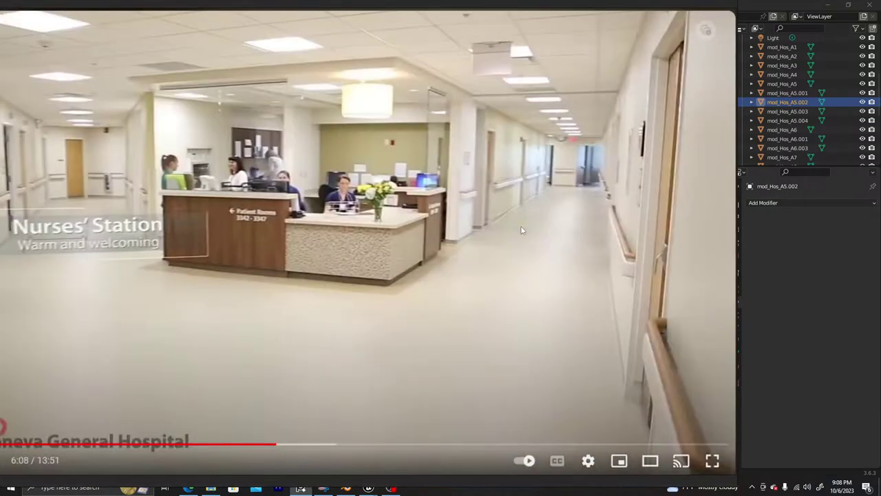
key(Left)
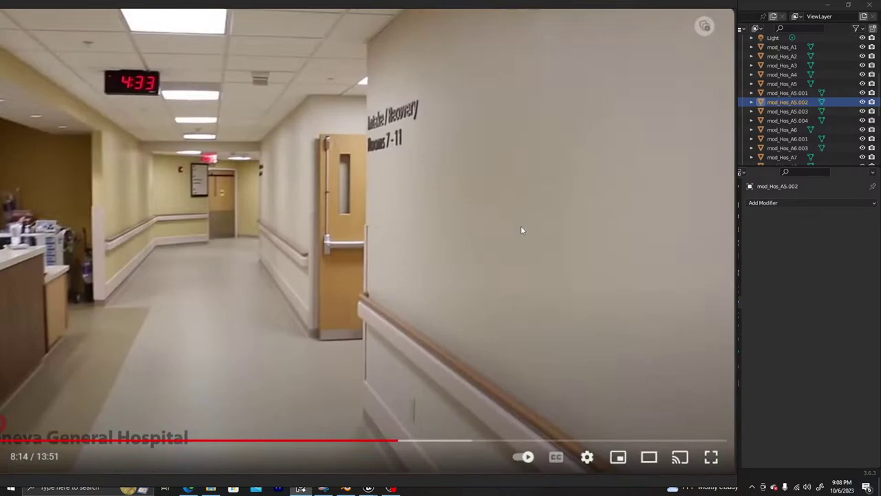
key(Right)
key(Left)
key(Right)
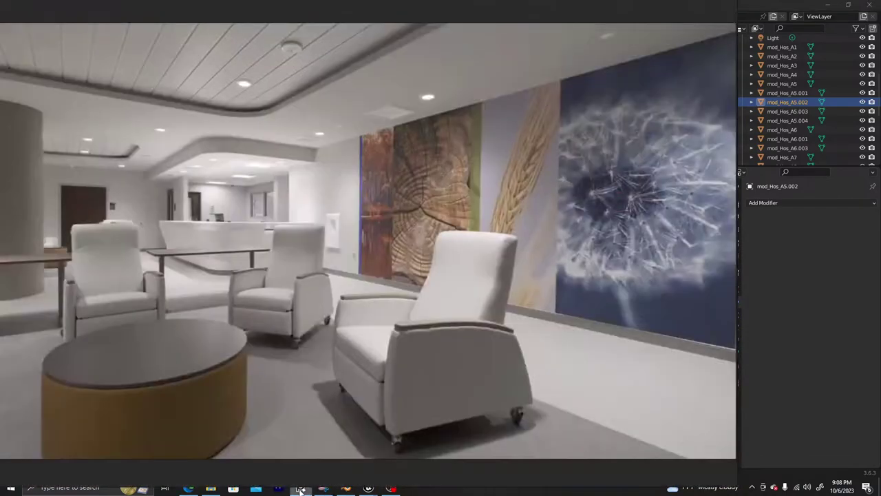
click(300, 487)
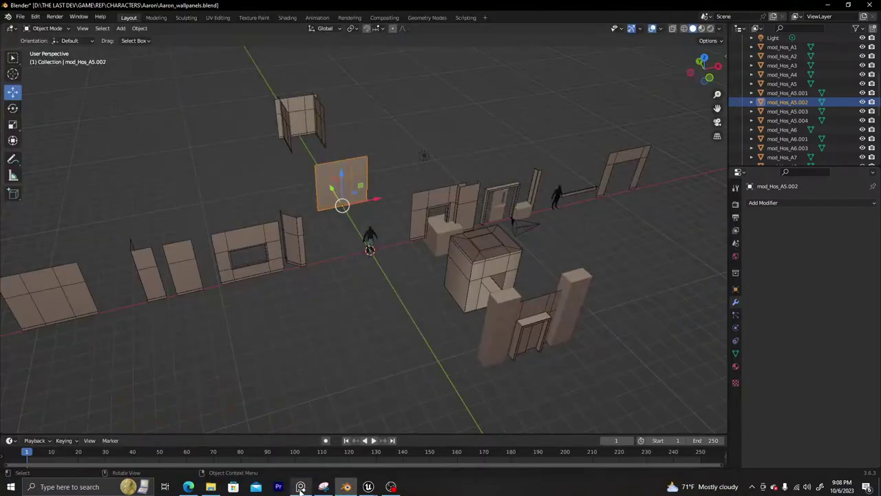
click(300, 487)
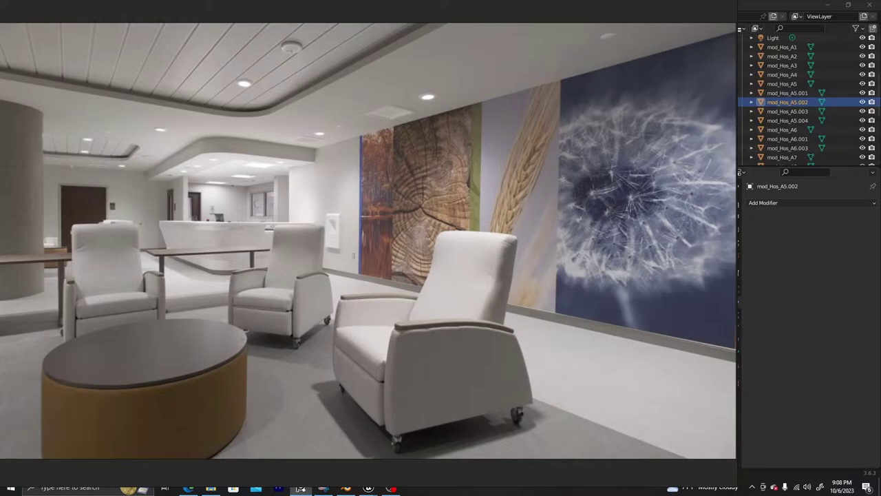
click(305, 488)
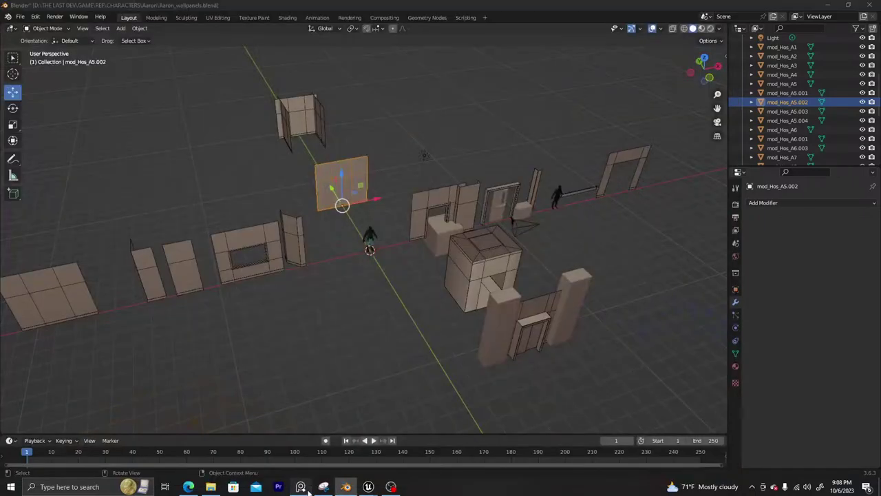
Snap the doorway wall panel mod_Hos_A6 and its door frame mod_Hos_A10.001 to the 3D cursor at the world origin
middle_drag(351, 238, 413, 211)
click(427, 223)
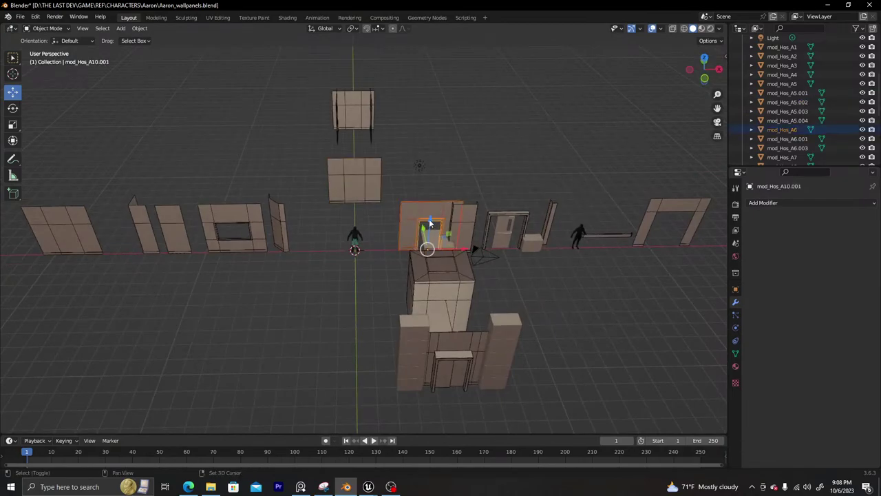
key(shift+s)
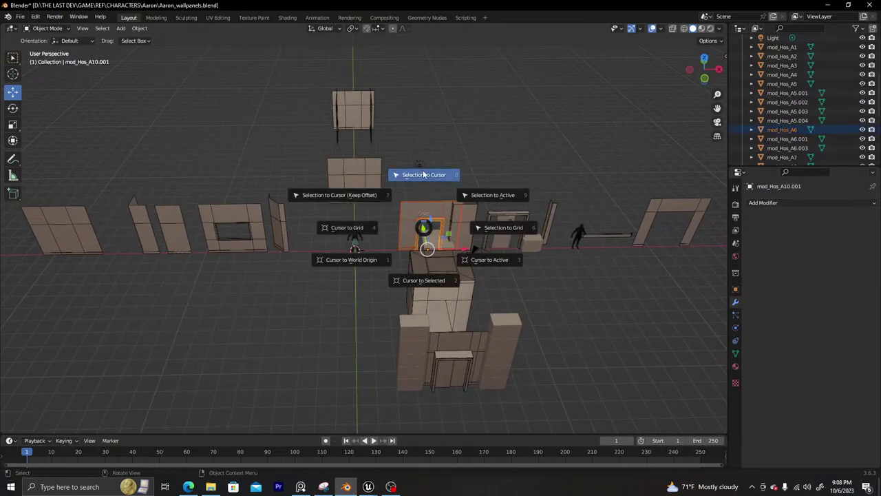
click(424, 213)
scroll(361, 258, up, 12)
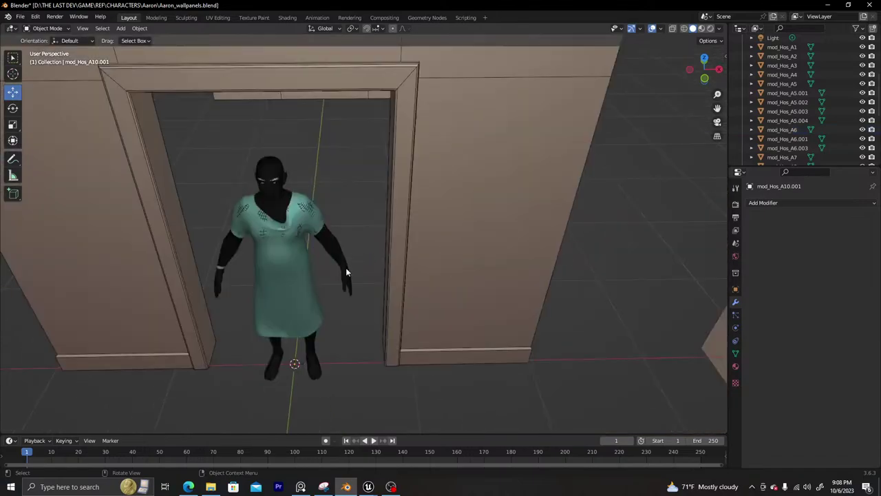
middle_drag(345, 267, 384, 220)
scroll(354, 229, down, 5)
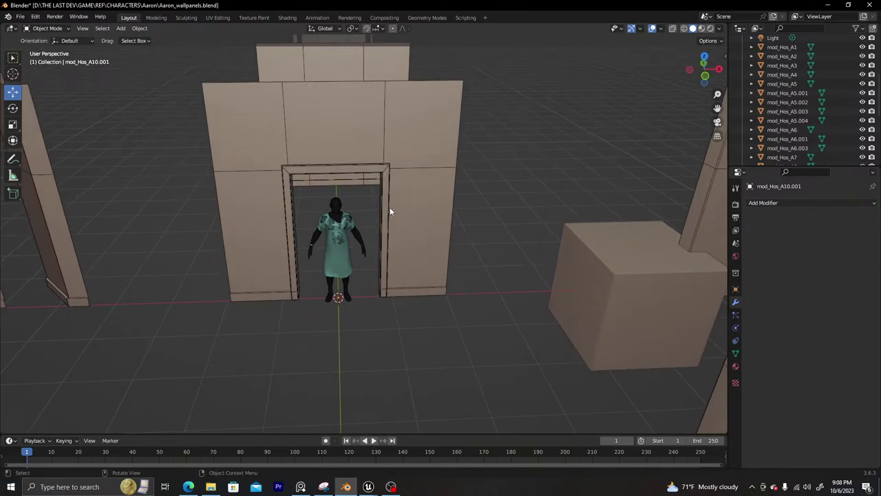
Select the doorway wall and its door frame and move both along the X axis over to the panel with the door
click(391, 206)
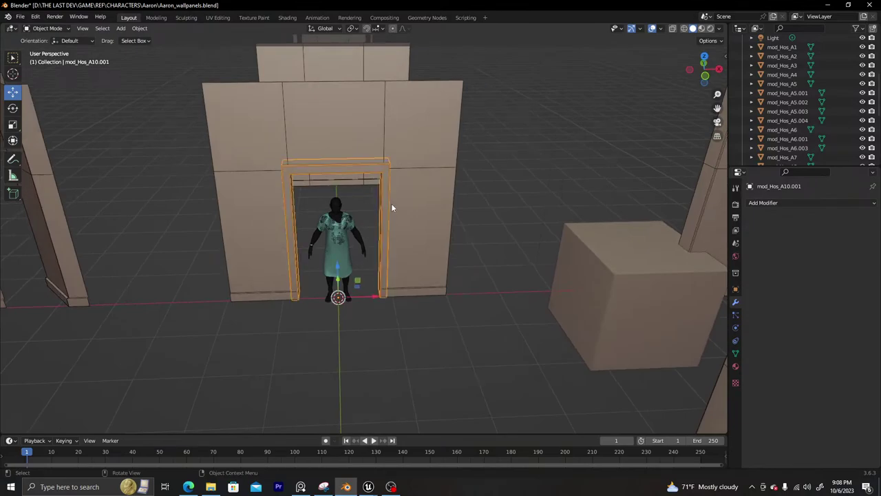
shift+click(397, 203)
scroll(357, 266, down, 3)
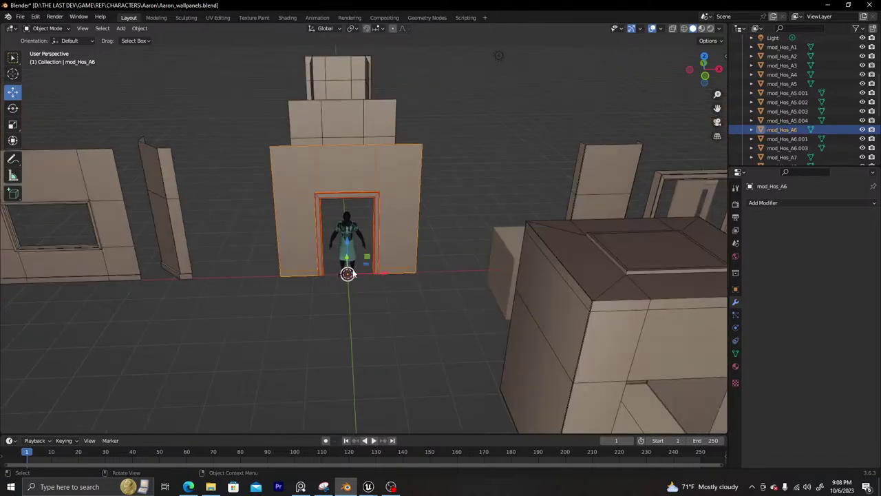
middle_drag(353, 273, 349, 296)
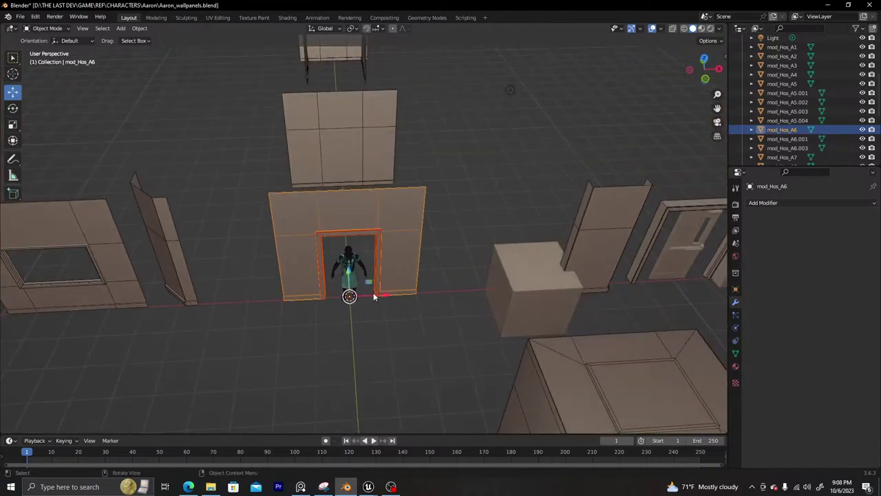
drag(373, 293, 550, 232)
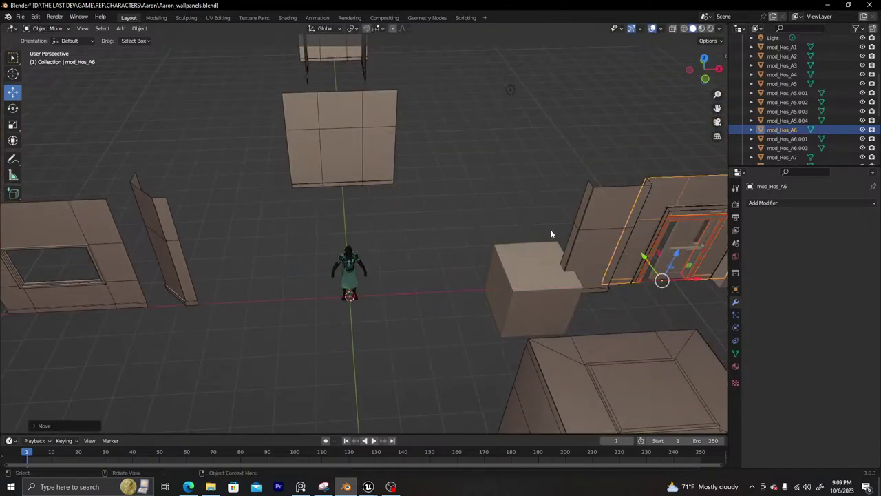
Select the plain wall panel mod_Hos_A5.002 and move it farther back along the Y axis, away from the character
click(360, 153)
key(shift+s)
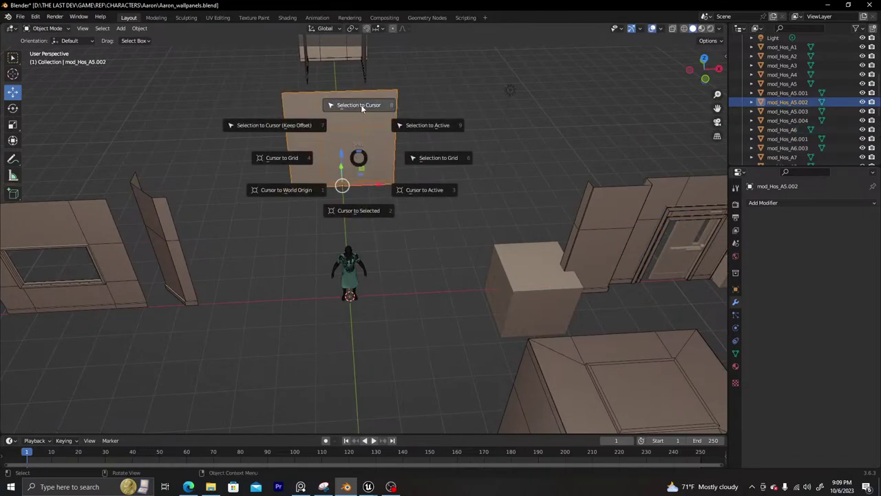
click(359, 159)
middle_drag(326, 189, 336, 200)
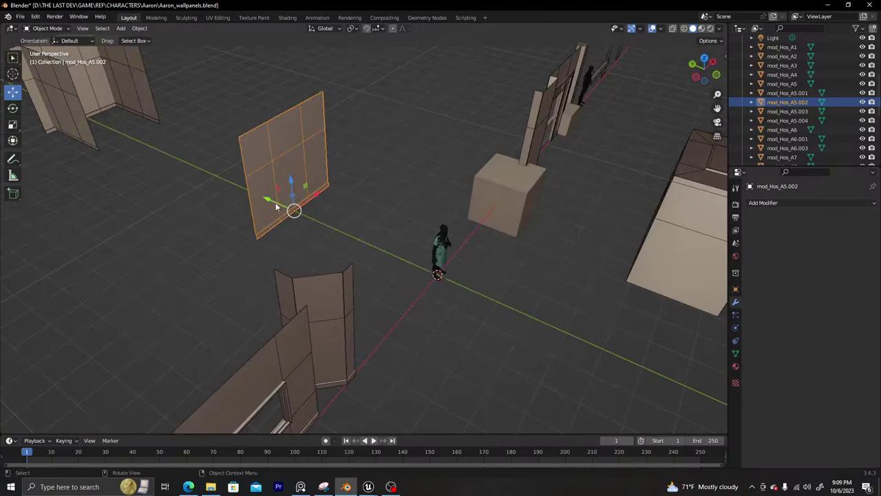
drag(275, 202, 245, 201)
Duplicate the plain wall panel and snap the copy to the 3D cursor at the character's position
key(shift+d)
right_click(212, 184)
key(shift+s)
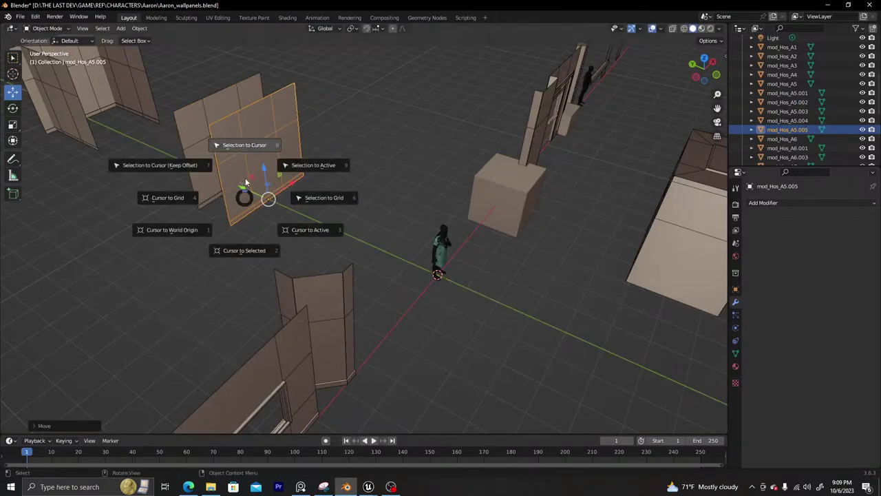
click(253, 146)
middle_drag(374, 237, 300, 206)
scroll(394, 245, up, 4)
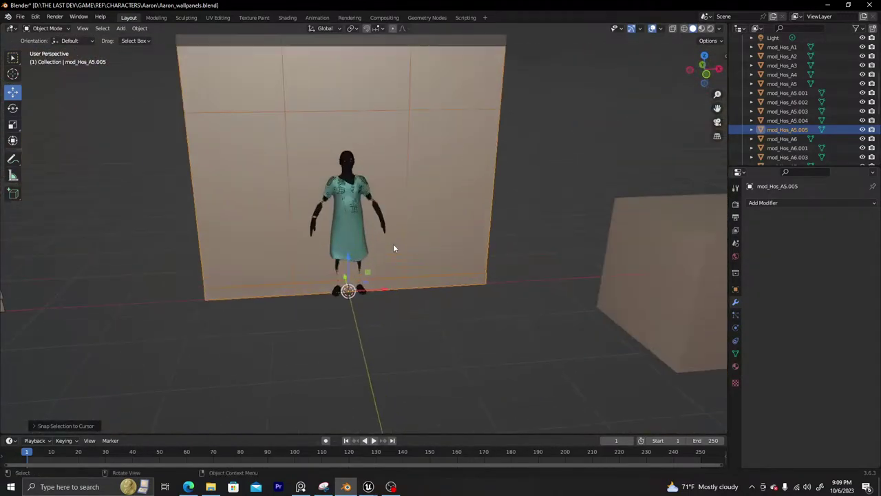
middle_drag(381, 249, 374, 252)
scroll(365, 252, down, 3)
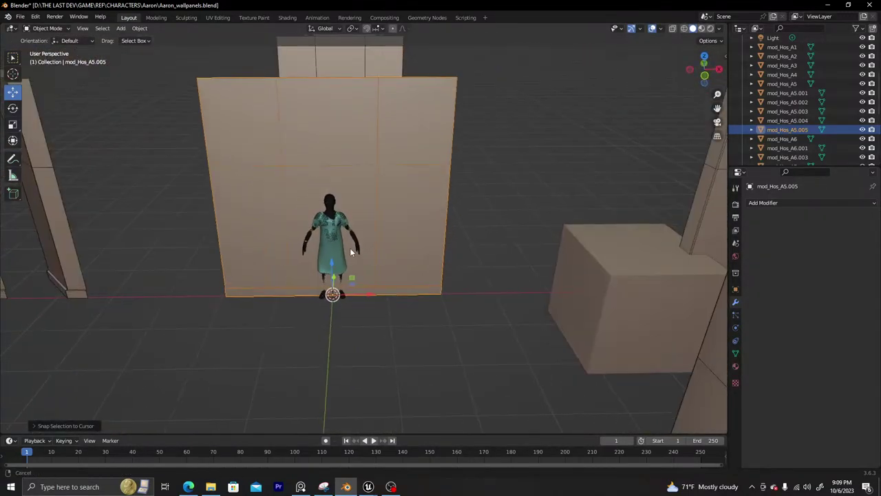
scroll(372, 257, up, 1)
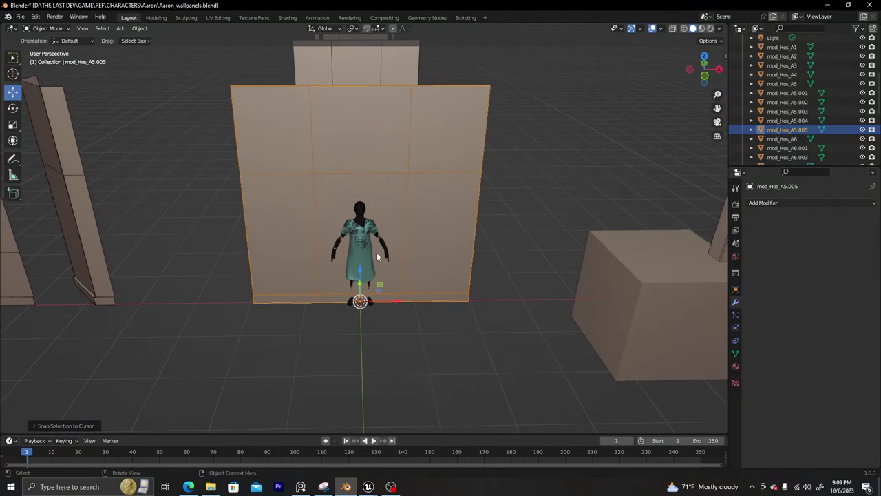
Enter Edit Mode on the copied panel mod_Hos_A5.005 and dissolve its two full-height vertical edge loops
key(KP_1)
shift+middle_drag(381, 205, 364, 270)
scroll(365, 253, up, 2)
right_click(364, 253)
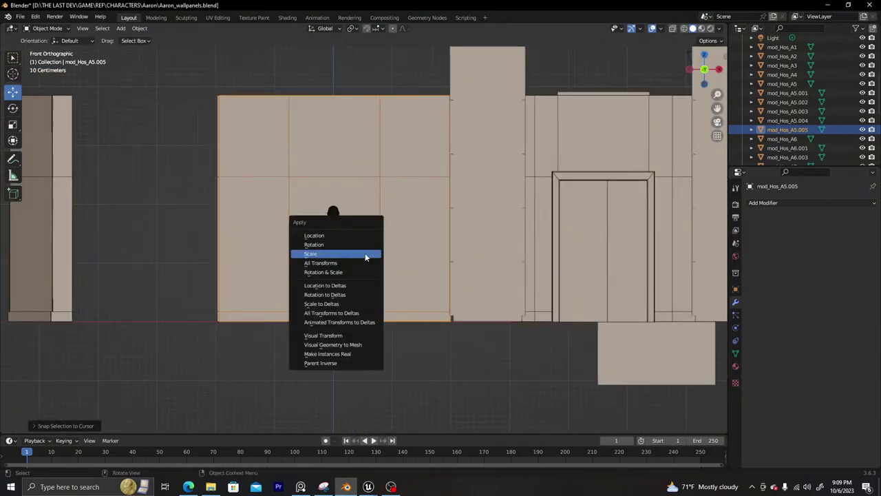
key(Escape)
key(Tab)
middle_drag(360, 232, 354, 228)
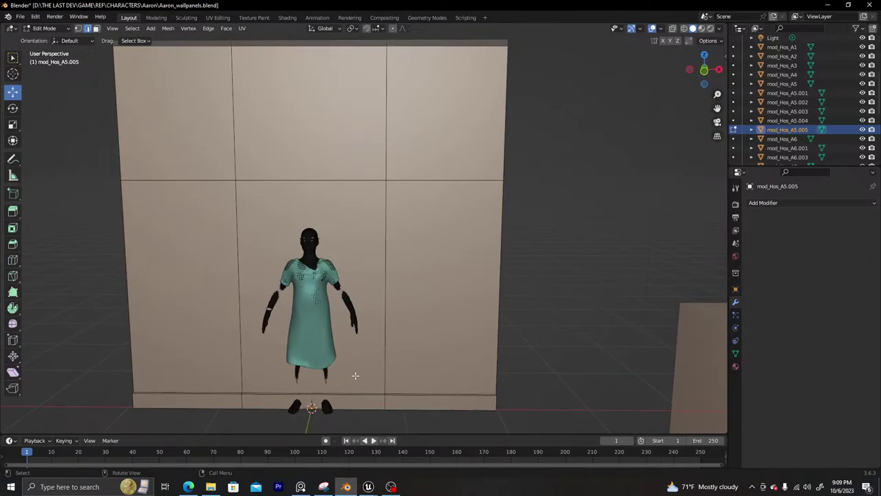
click(387, 301)
click(242, 304)
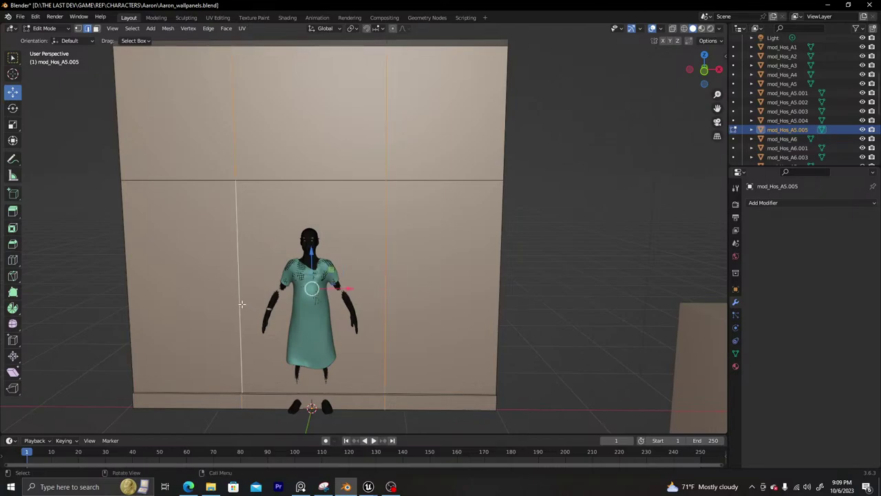
key(x)
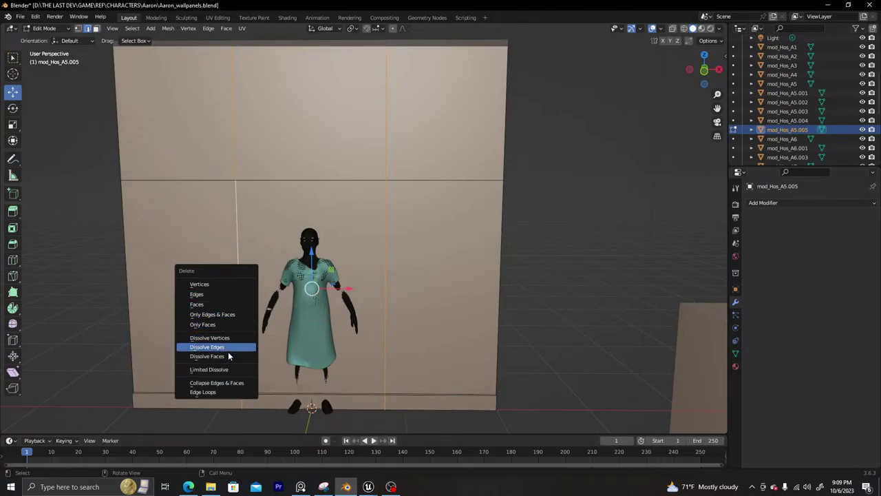
click(228, 350)
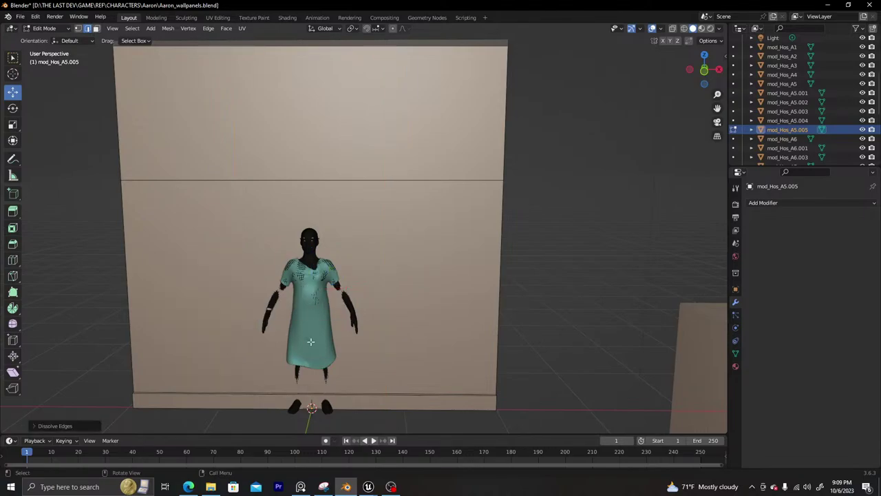
Add seven evenly spaced vertical loop cuts across the copied wall panel, without sliding them
key(ctrl+r)
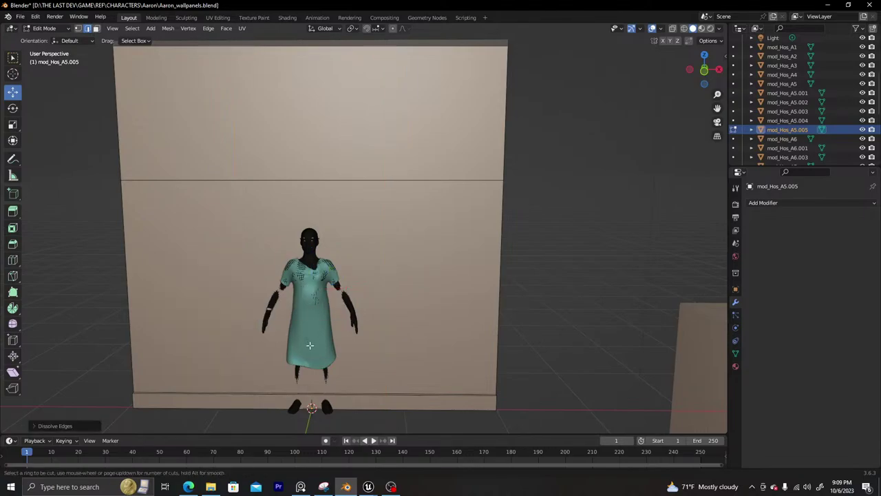
scroll(353, 188, up, 5)
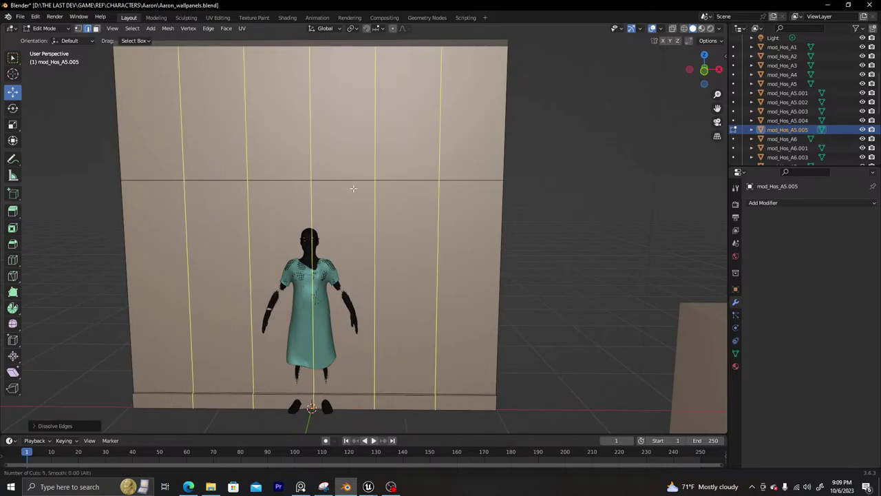
scroll(353, 188, up, 1)
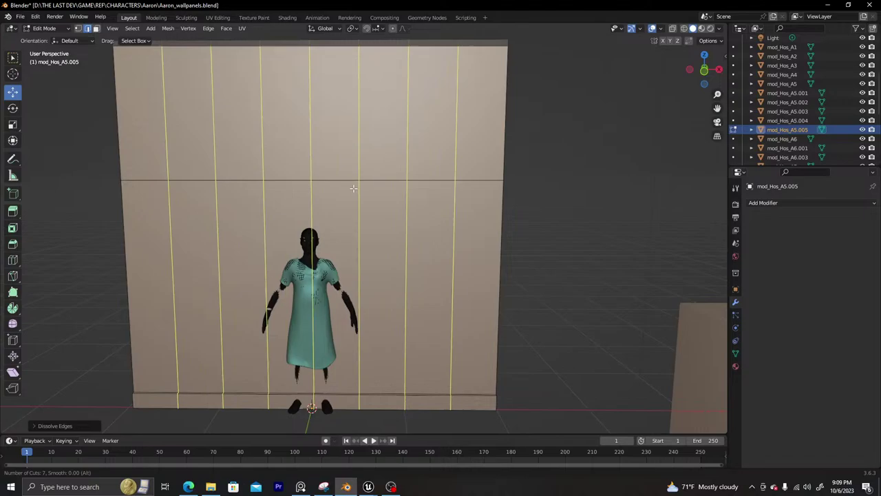
scroll(353, 187, up, 1)
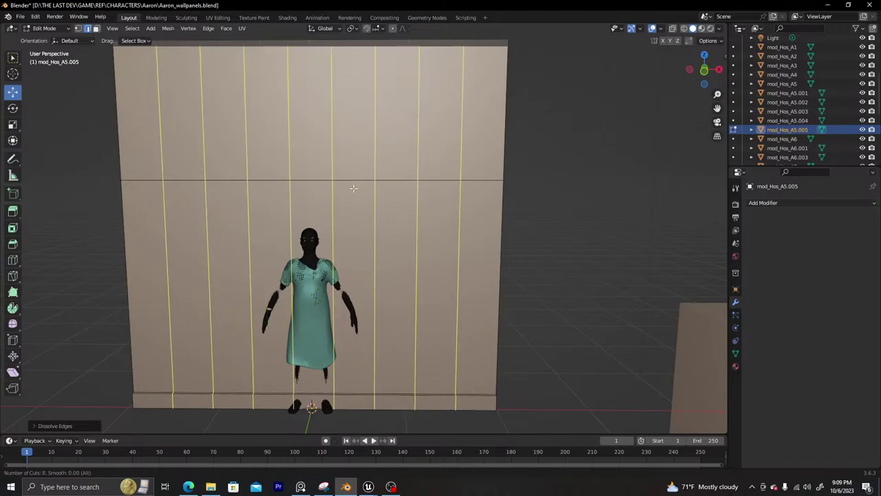
scroll(353, 188, down, 1)
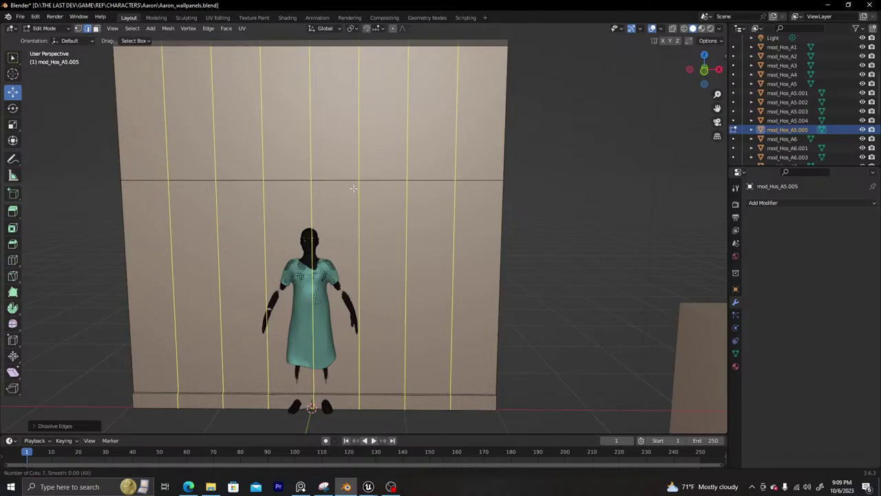
click(354, 188)
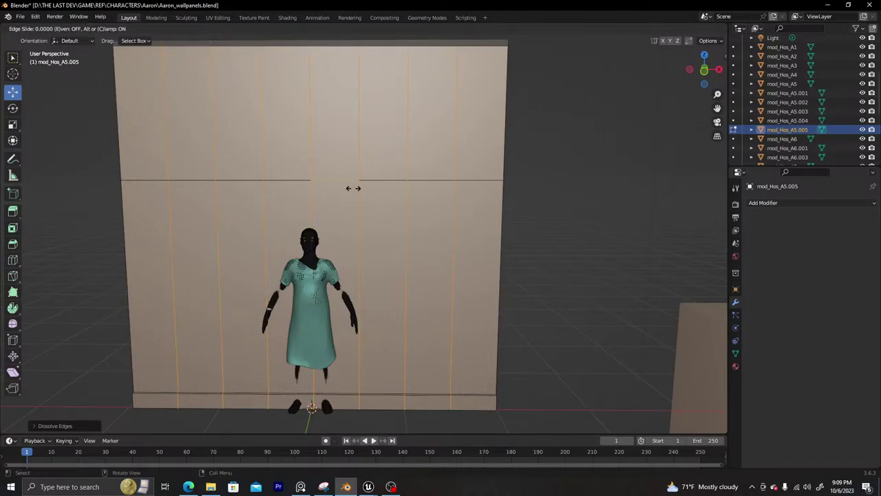
click(353, 188)
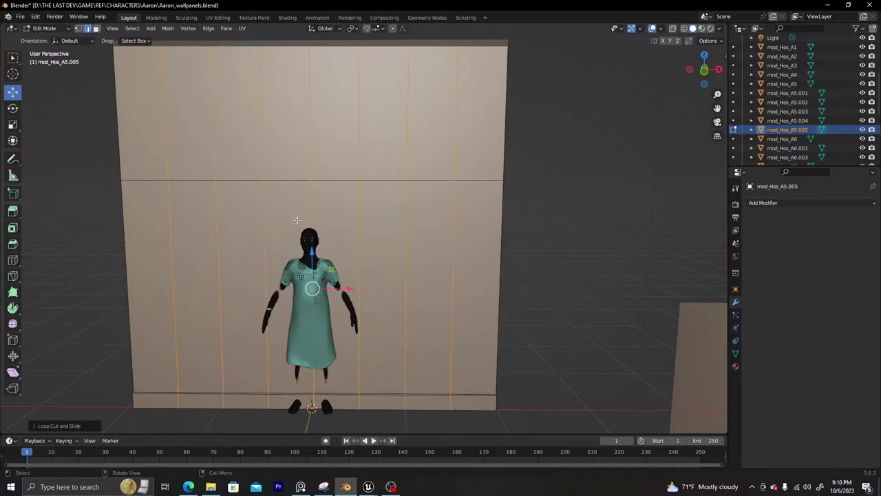
Dissolve the centre loop and the two outermost vertical loops on each side, keeping only the pair flanking the character
click(311, 211)
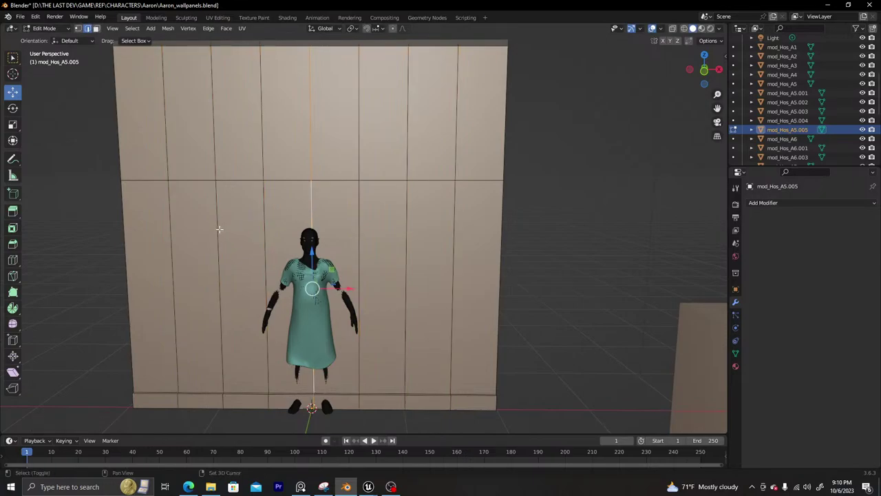
shift+click(217, 231)
alt+click(453, 236)
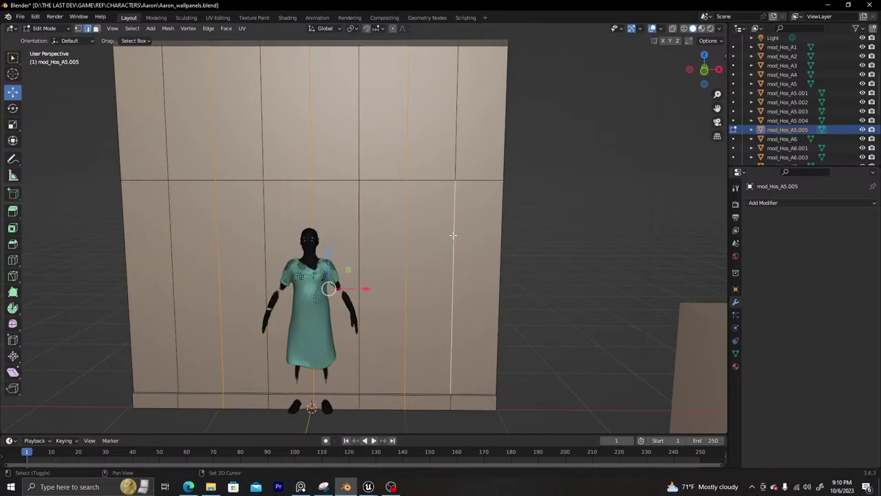
alt+click(177, 260)
key(x)
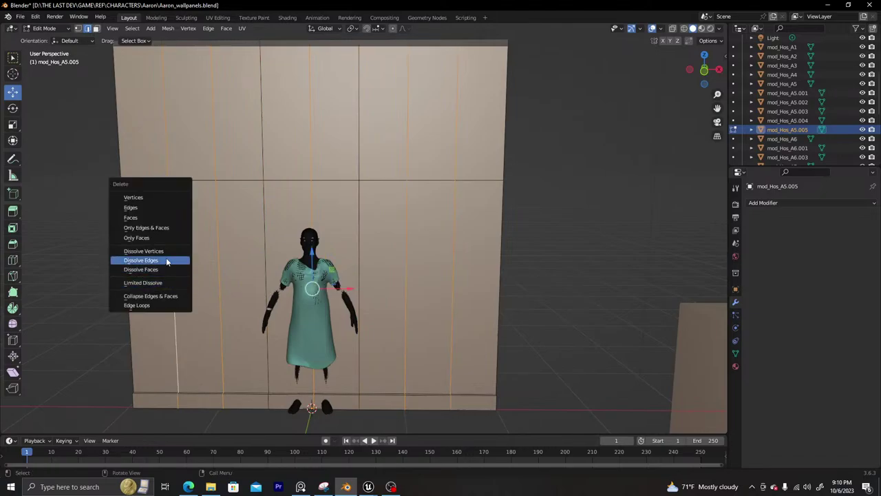
click(167, 261)
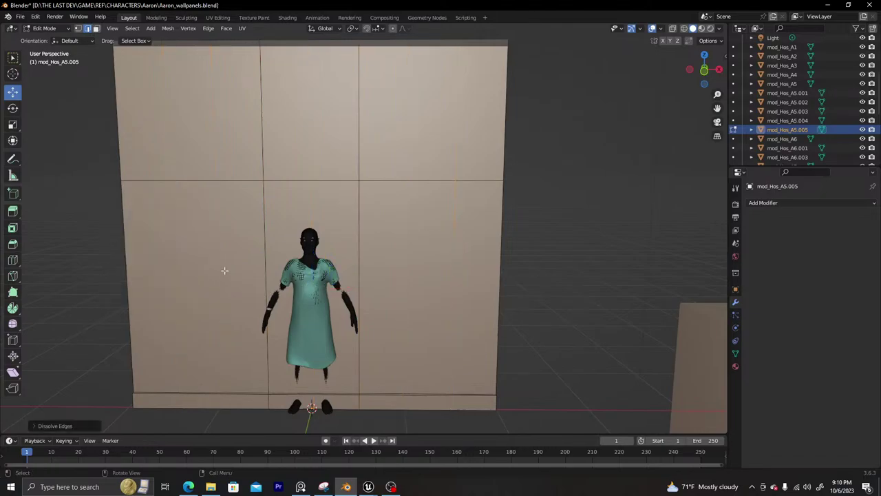
Edge-slide the two vertical loops flanking the character slightly outward to widen the panel's middle section
alt+click(267, 260)
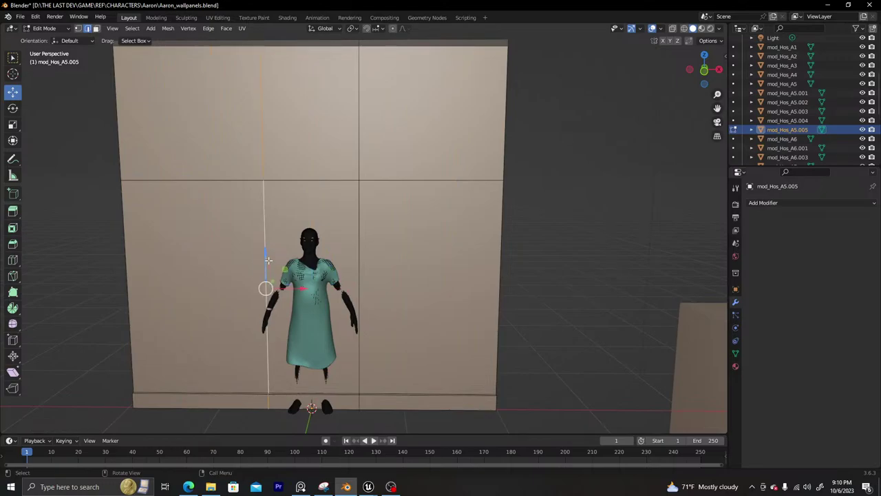
key(g)
key(g)
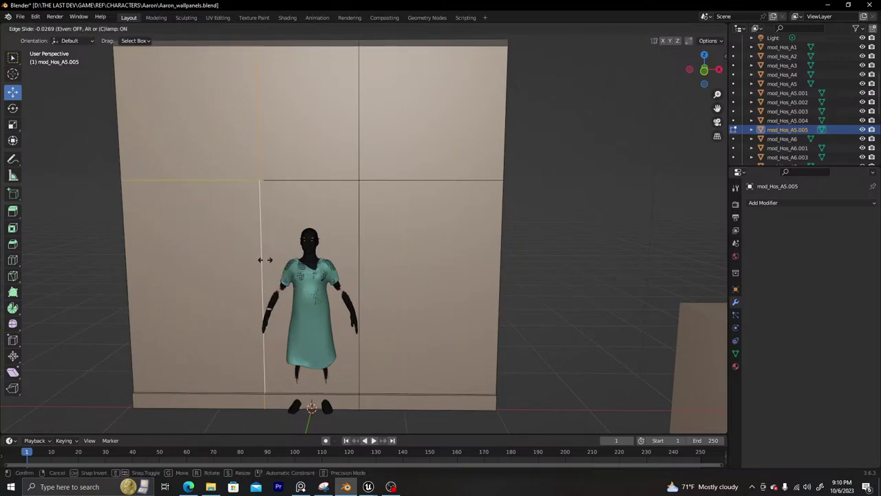
click(265, 259)
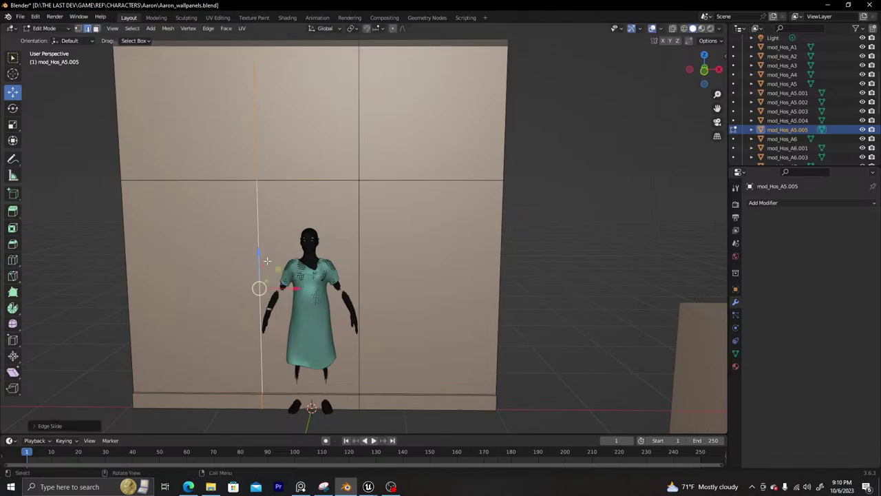
alt+click(360, 263)
key(g)
key(g)
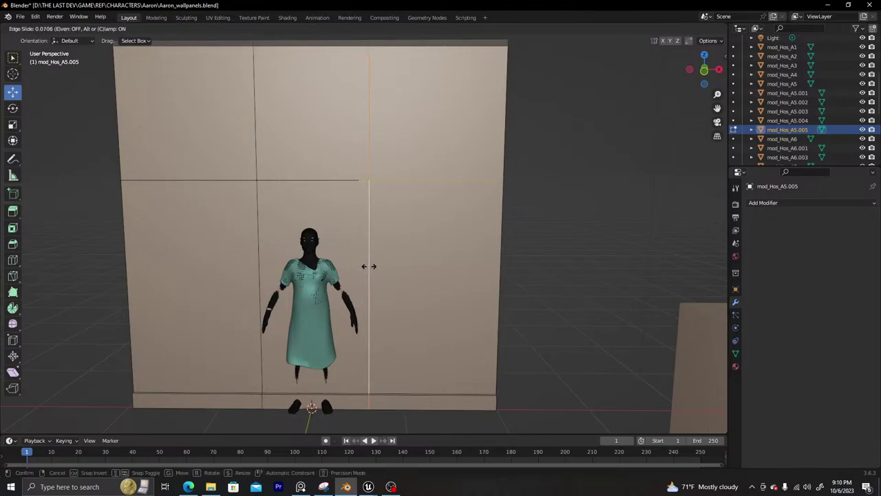
click(371, 266)
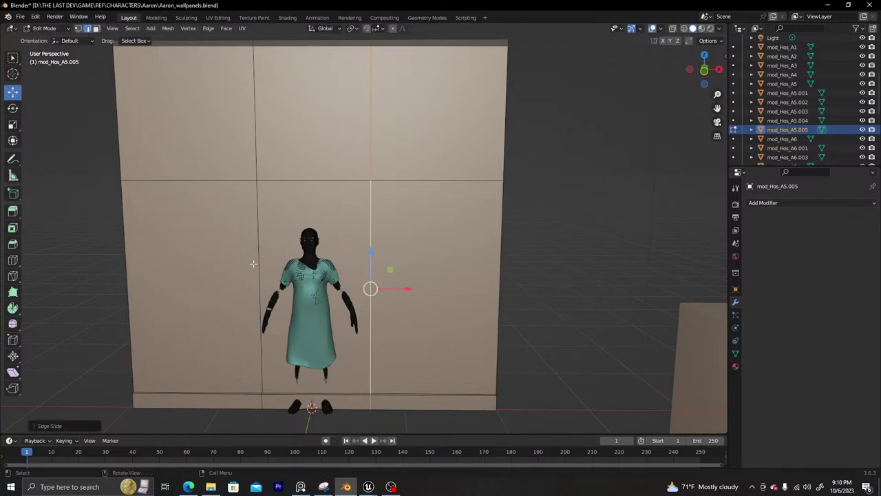
Edge-slide the vertical loop beside the character slightly outward and lower the horizontal loop above the character's head
alt+click(253, 263)
key(g)
key(g)
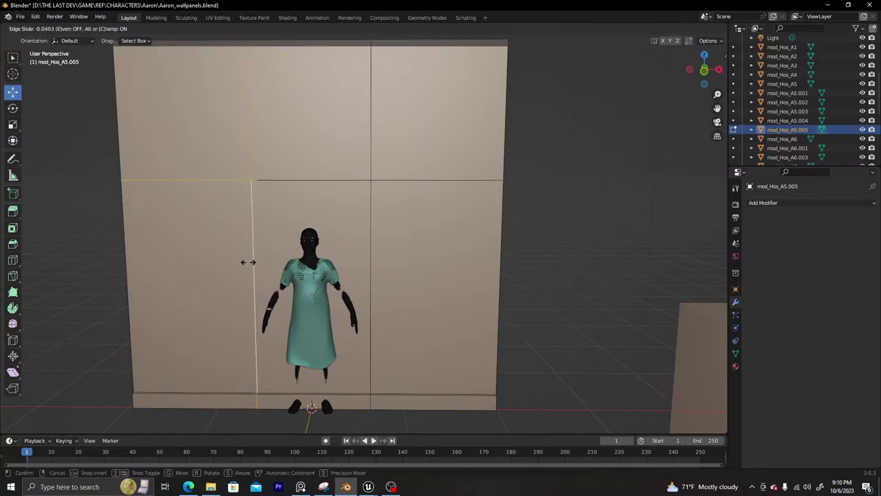
click(248, 263)
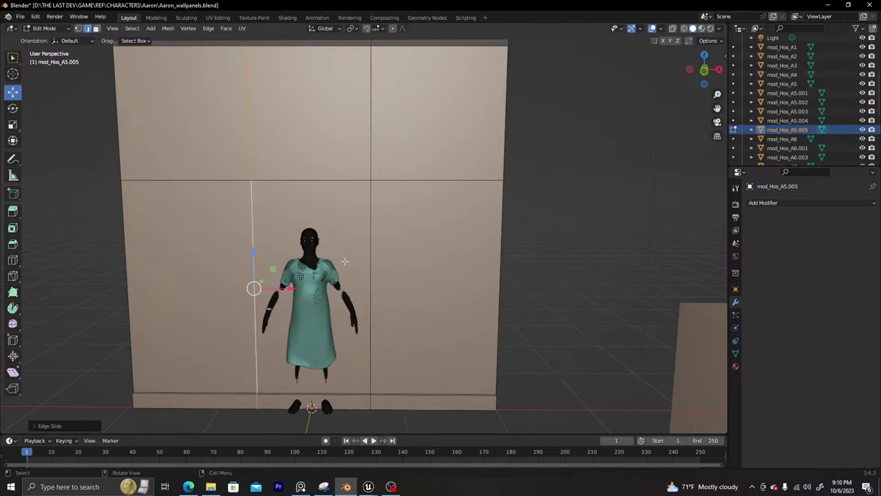
alt+click(329, 182)
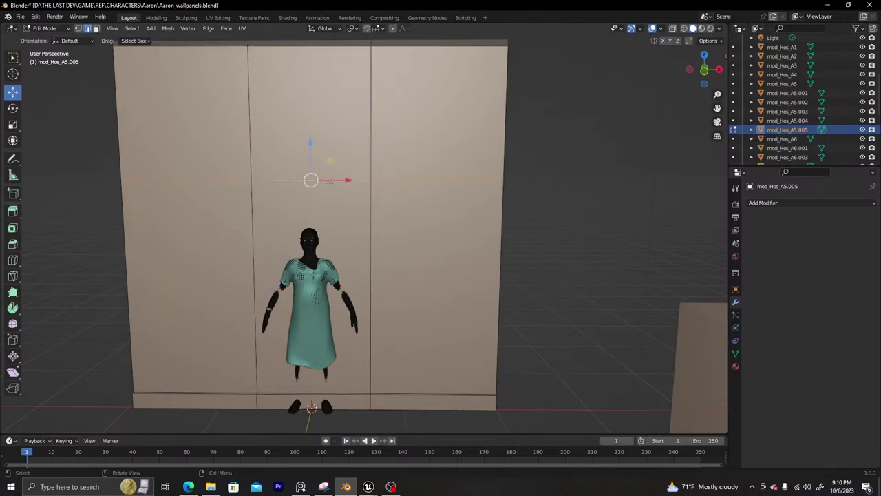
key(g)
key(g)
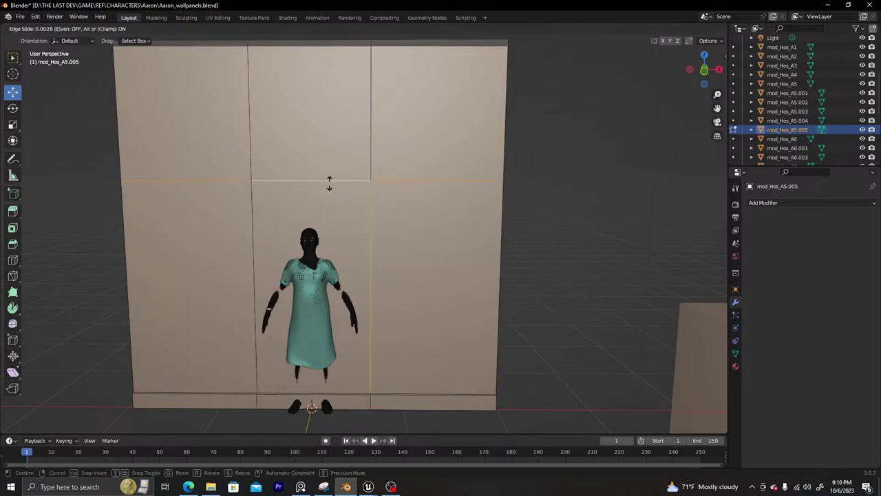
click(331, 188)
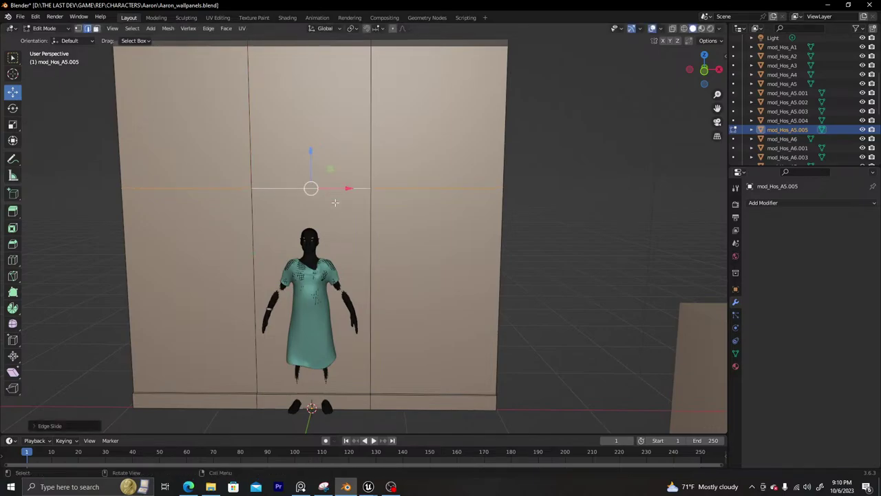
Delete the central wall face and the baseboard face behind the character to cut a doorway, and return to Object Mode
click(95, 28)
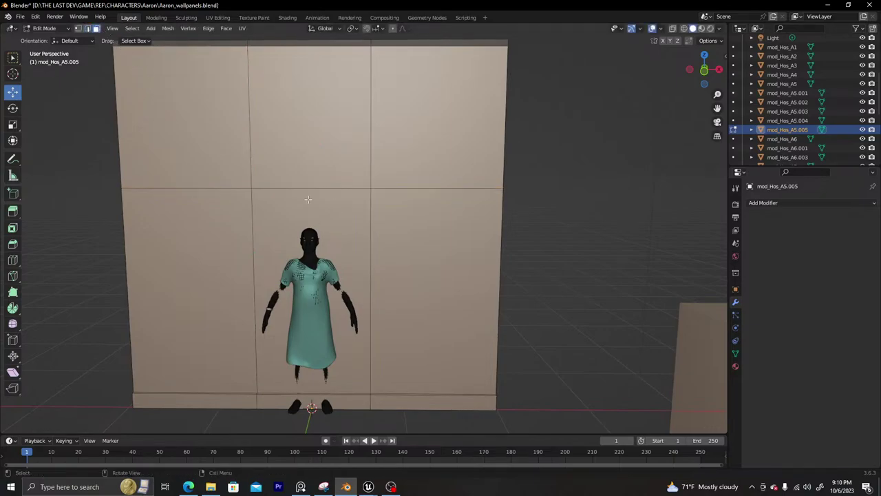
click(308, 199)
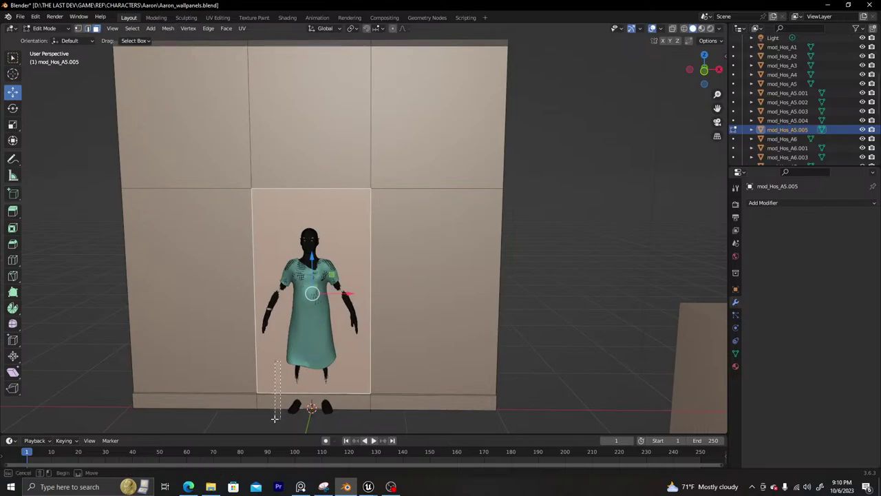
shift+click(275, 405)
key(x)
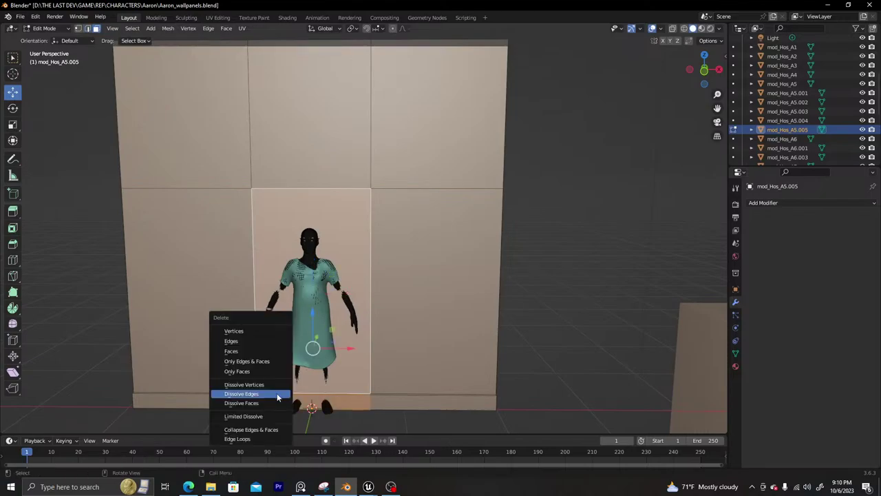
click(264, 352)
middle_drag(281, 323, 303, 328)
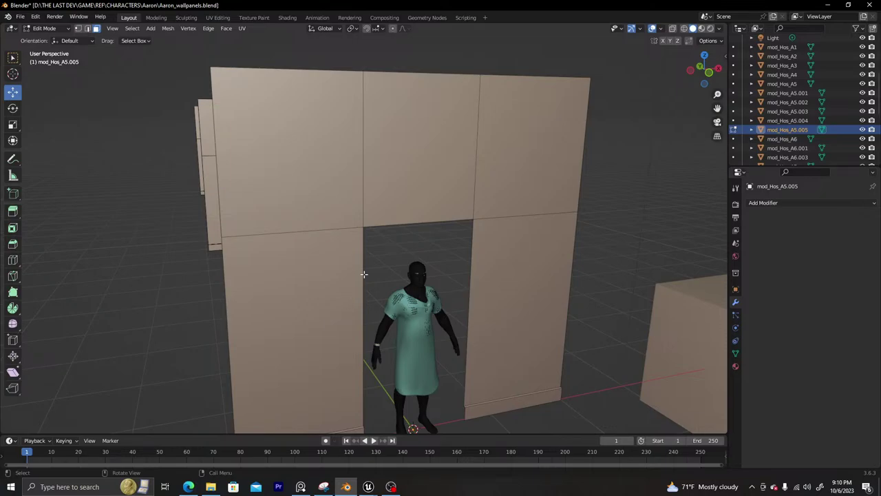
scroll(366, 261, down, 5)
middle_drag(368, 266, 354, 246)
key(Tab)
Snap the existing door frame mod_Hos_A10.001 to the 3D cursor so it sits in the new doorway
scroll(329, 234, down, 4)
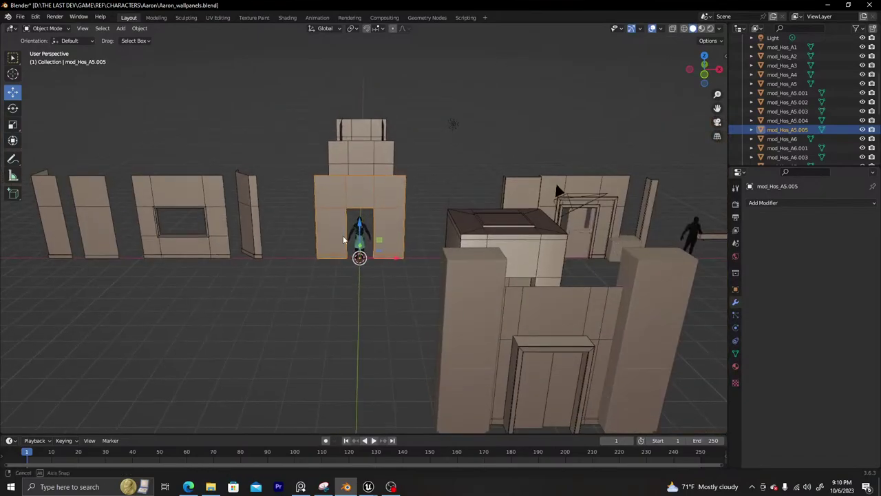
middle_drag(557, 191, 571, 223)
click(569, 213)
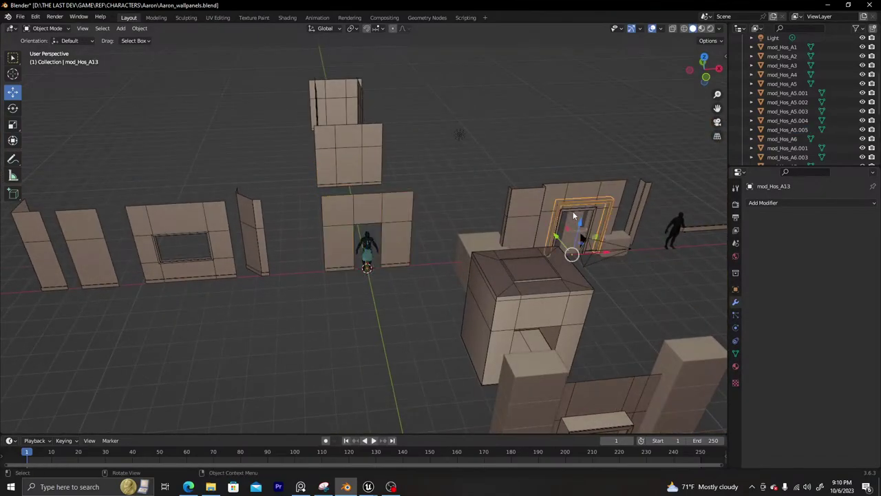
click(573, 209)
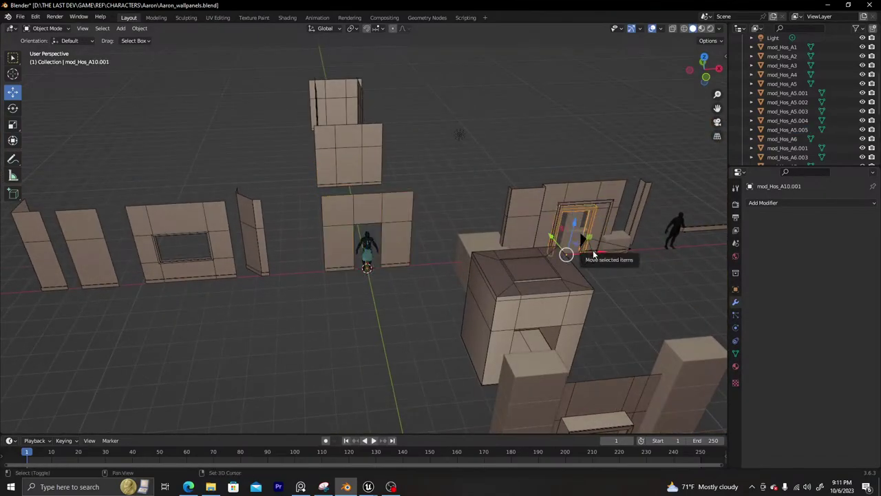
key(shift+s)
click(585, 200)
scroll(386, 272, up, 5)
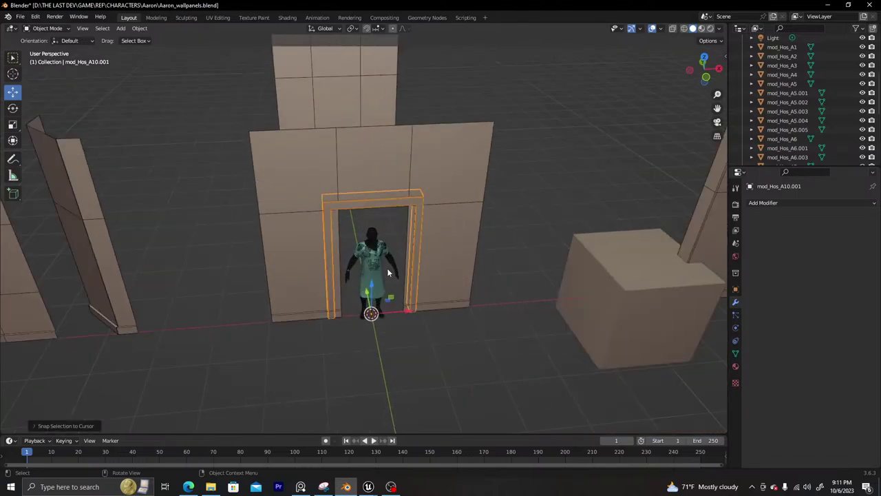
scroll(392, 289, up, 3)
scroll(397, 298, down, 6)
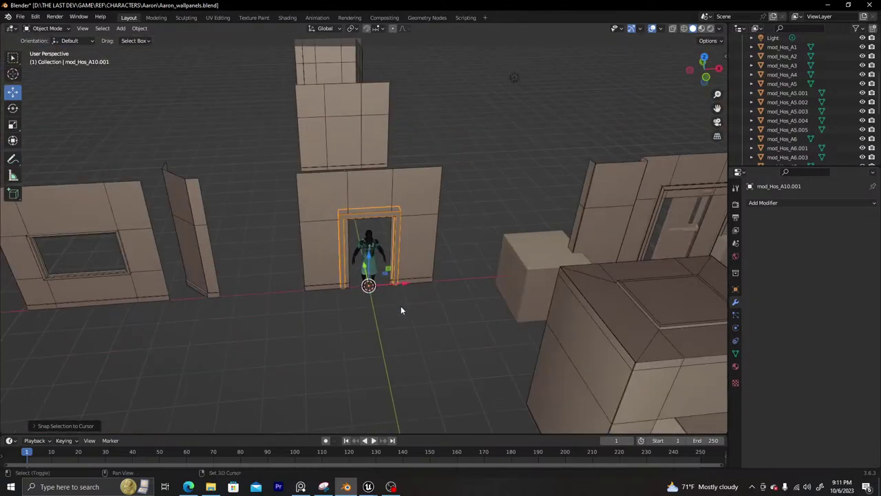
Duplicate the door frame and place the copy along the X axis, clear of the wall panel
key(shift+d)
key(x)
click(424, 262)
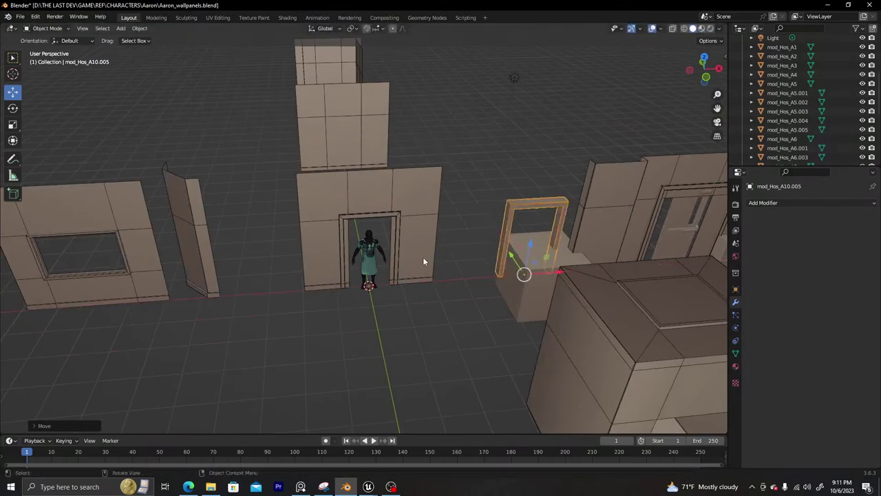
Narrow the original door frame in Edit Mode by scaling its vertices along X to fit the doorway, using X-ray in front view
click(387, 267)
key(KP_1)
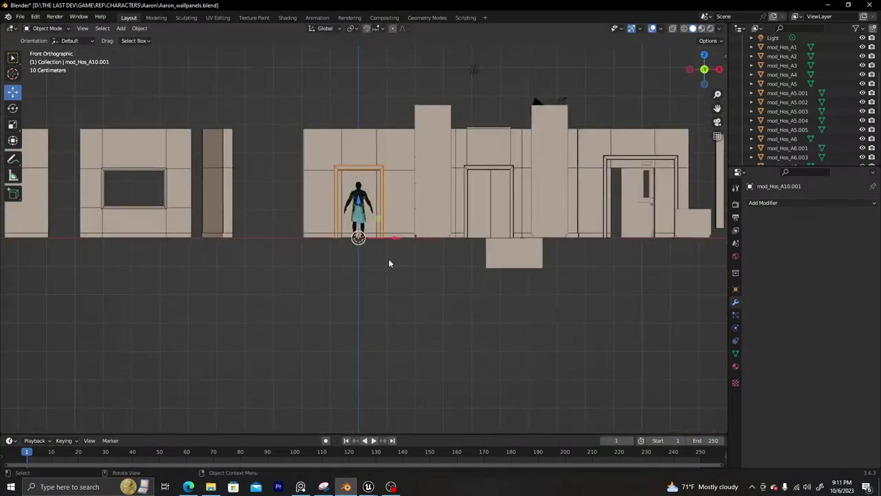
scroll(388, 250, up, 7)
shift+middle_drag(385, 191, 398, 373)
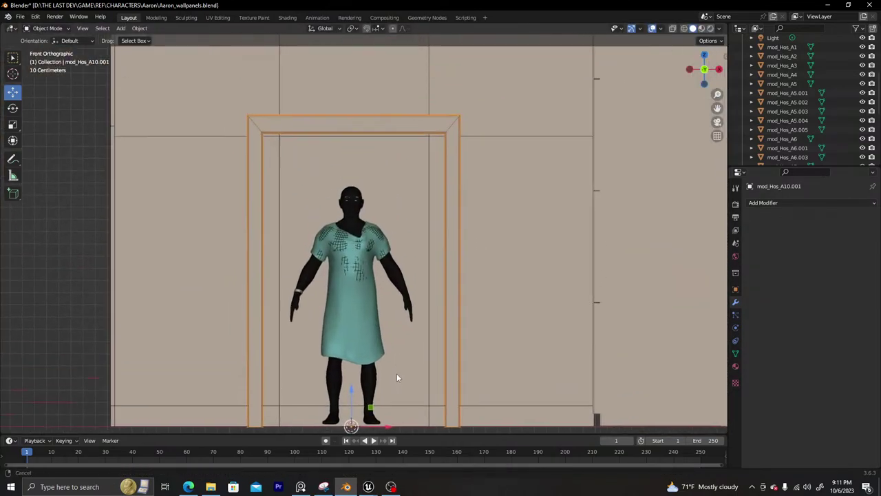
key(Tab)
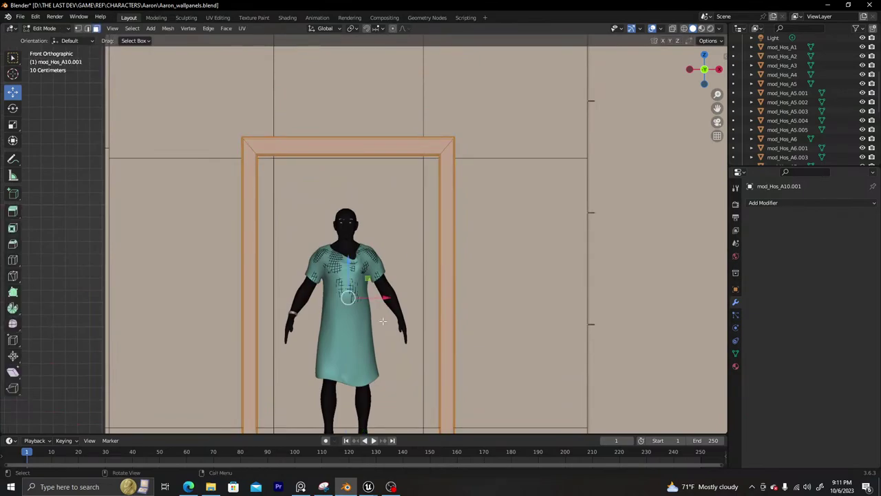
key(1)
scroll(361, 265, down, 3)
click(673, 28)
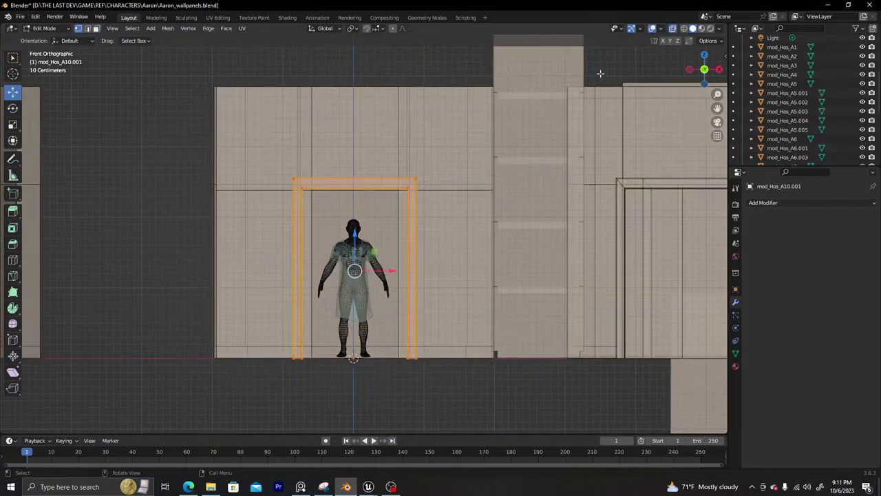
drag(262, 354, 425, 403)
click(12, 124)
scroll(378, 278, up, 2)
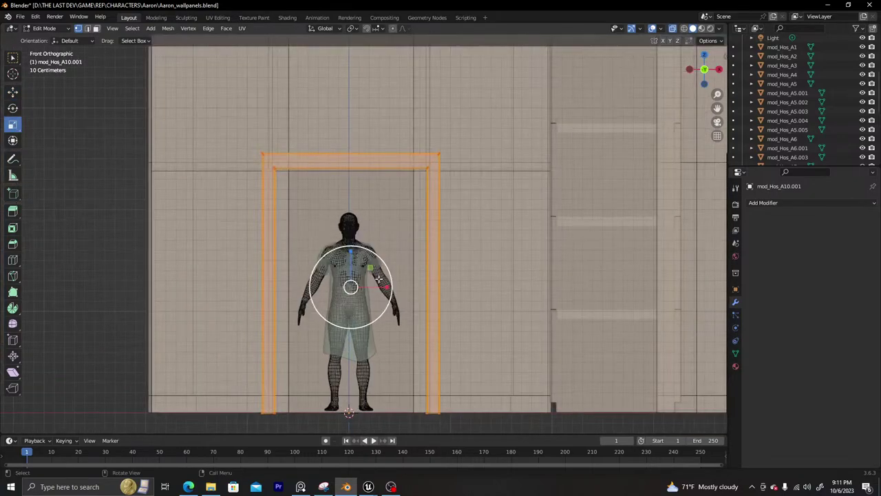
drag(386, 286, 335, 276)
key(Tab)
middle_drag(366, 184, 389, 206)
key(alt+z)
Deselect the frame and examine the framed doorway's proportions around the character
scroll(492, 279, down, 5)
shift+middle_drag(476, 271, 372, 157)
click(498, 147)
middle_drag(498, 148, 398, 178)
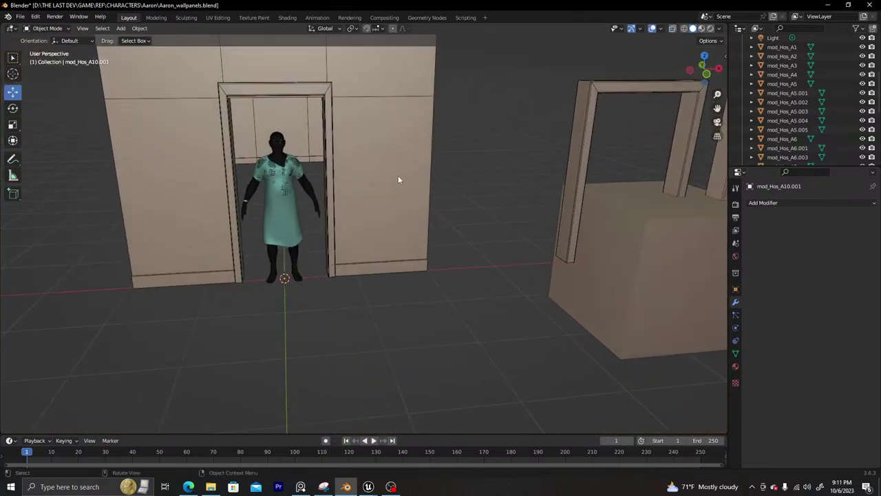
shift+middle_drag(301, 179, 345, 221)
scroll(324, 193, up, 3)
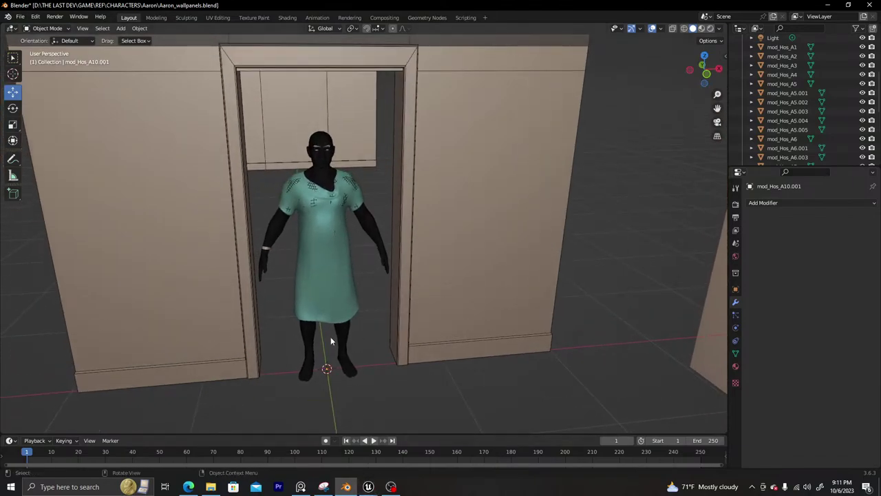
middle_drag(330, 337, 321, 289)
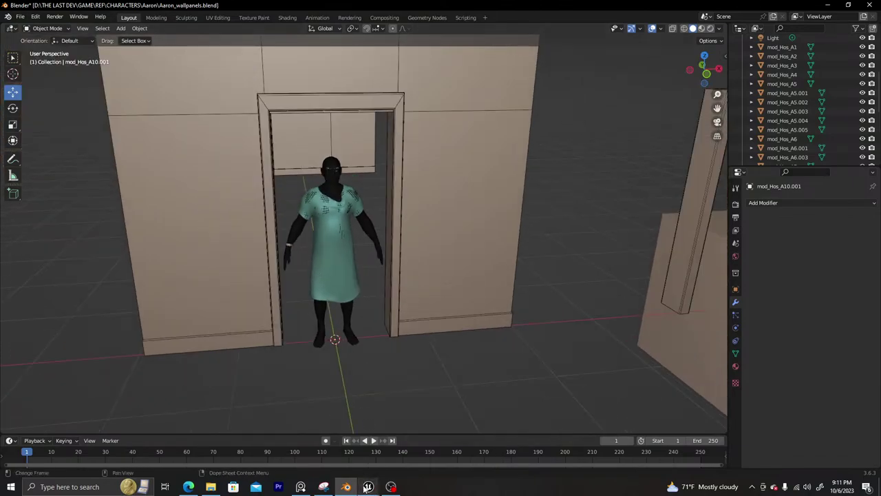
Switch to the ERASE project in Unreal Engine and play the HOSPITAL level in fullscreen
mouse_move(350, 486)
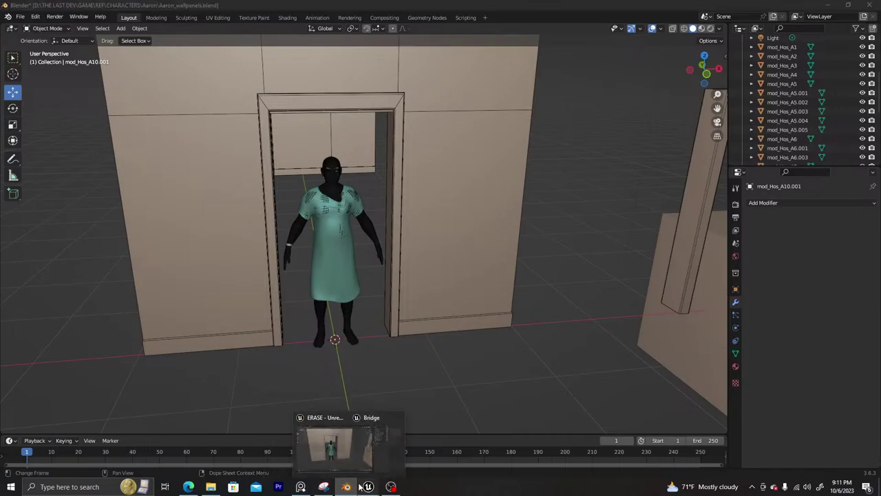
click(311, 431)
middle_drag(304, 239, 318, 243)
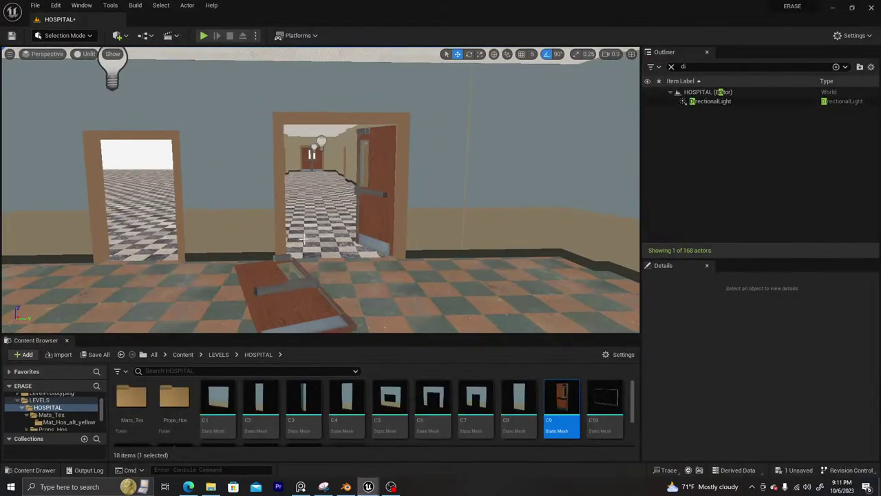
key(alt+p)
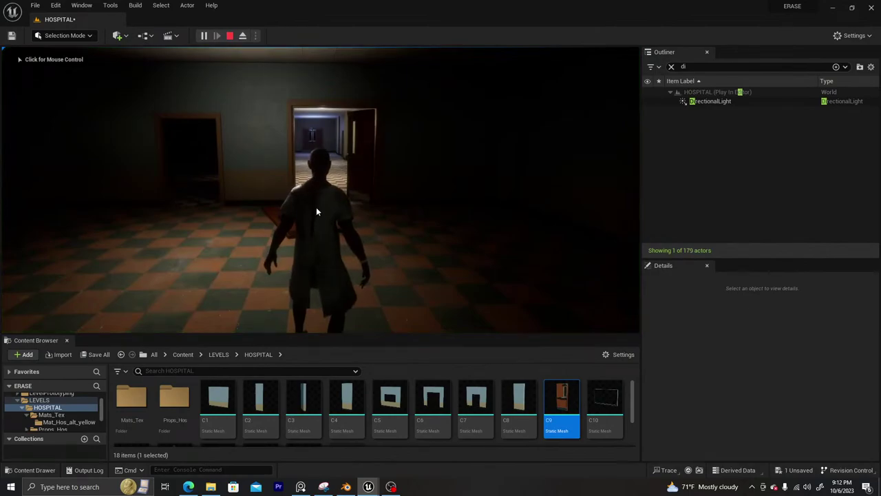
key(F11)
click(441, 248)
Run the character through the open door into the corridor and up to a single doorway
key(w)
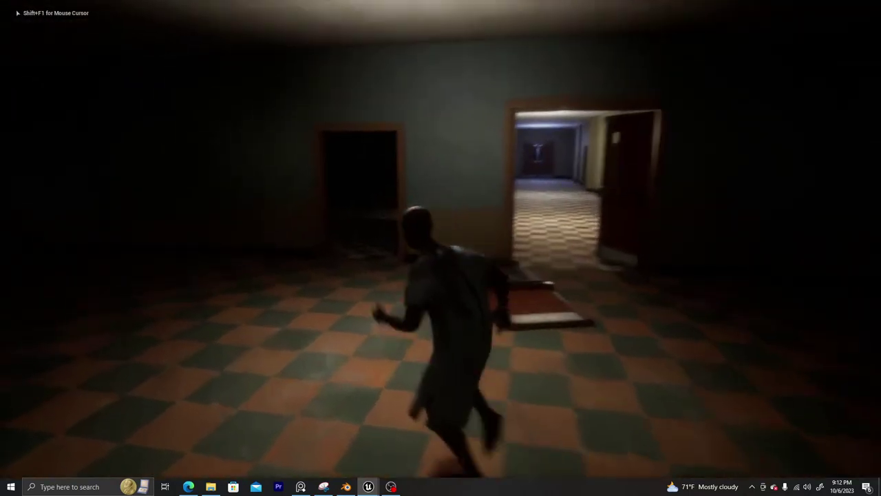
key(d)
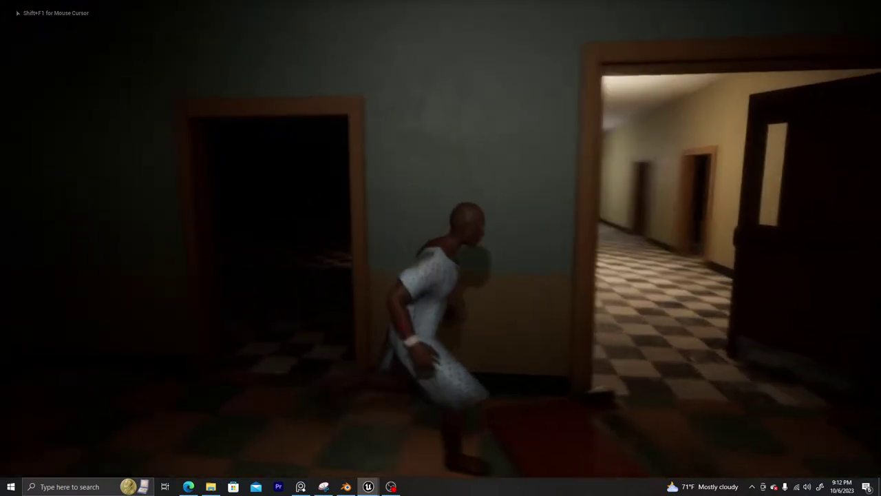
key(space)
key(w)
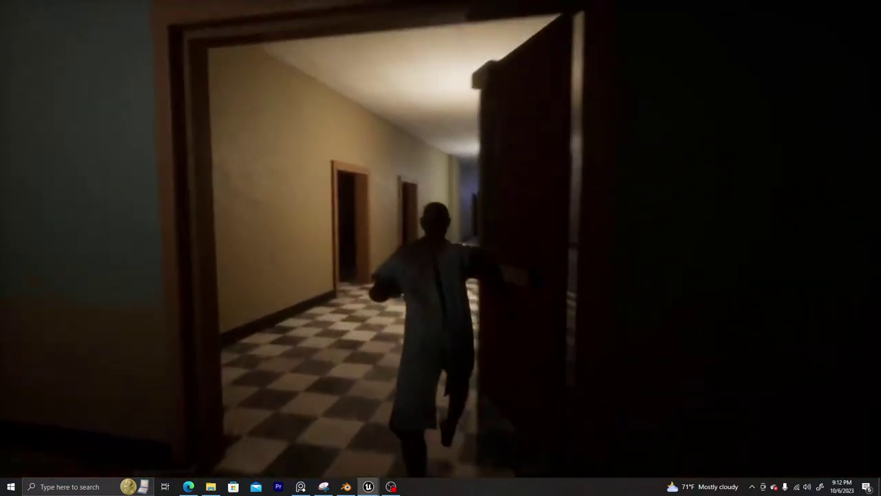
key(w)
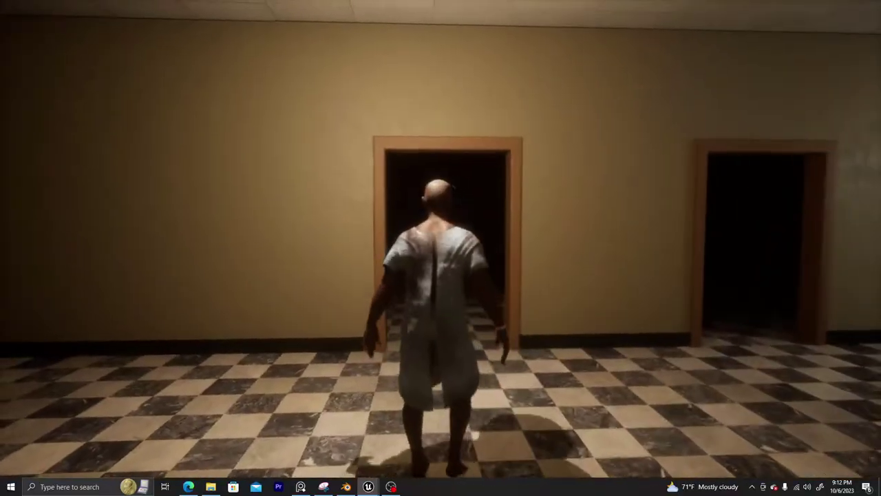
key(w)
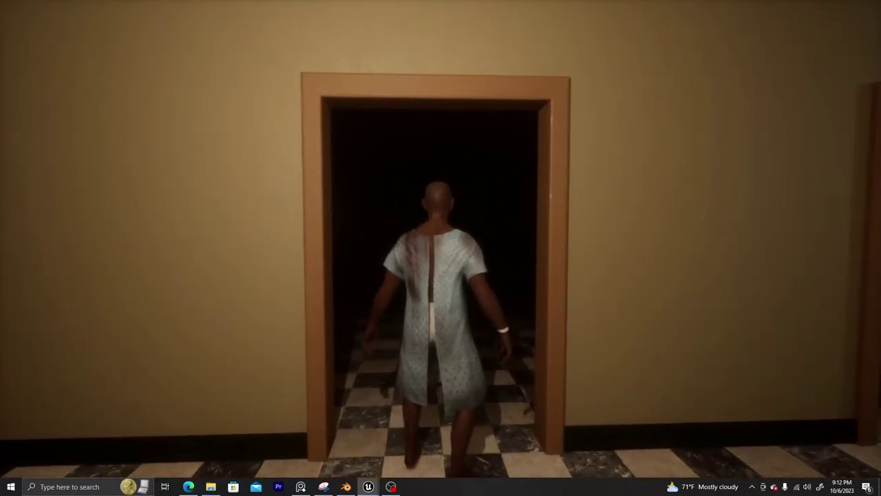
Move the character back and forth in the corridor doorway to judge the opening's size against the character
key(s)
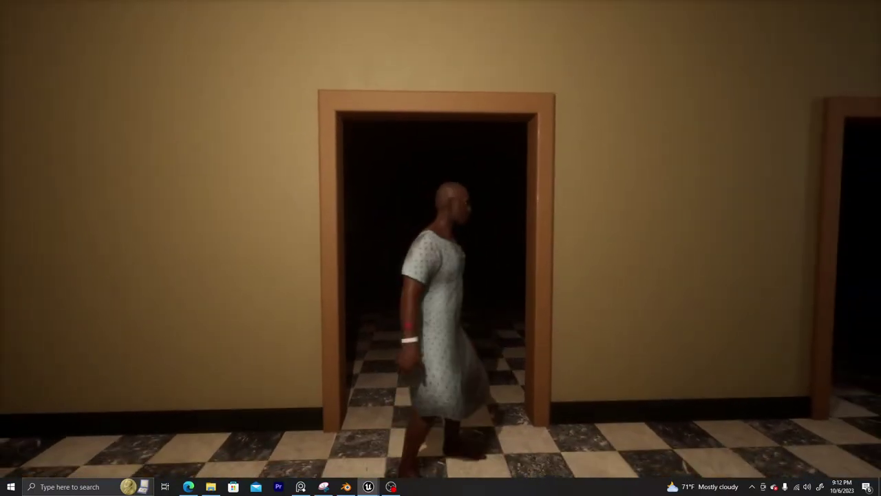
key(w)
key(w)
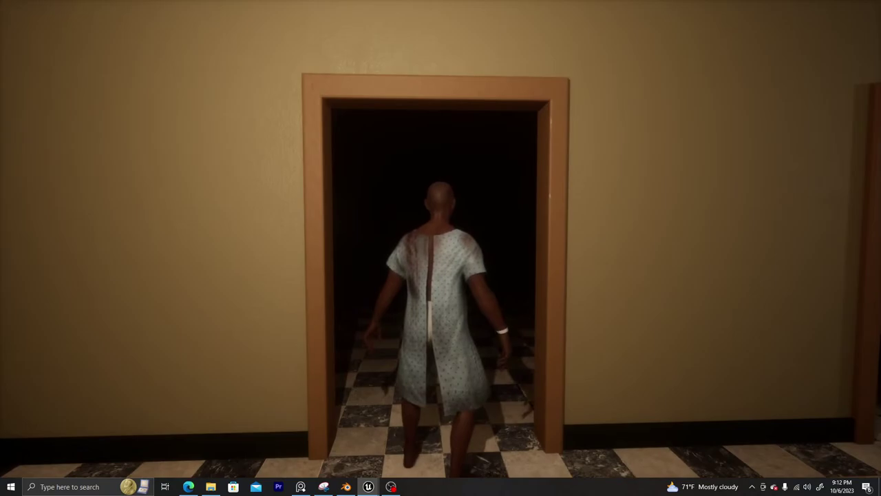
key(w)
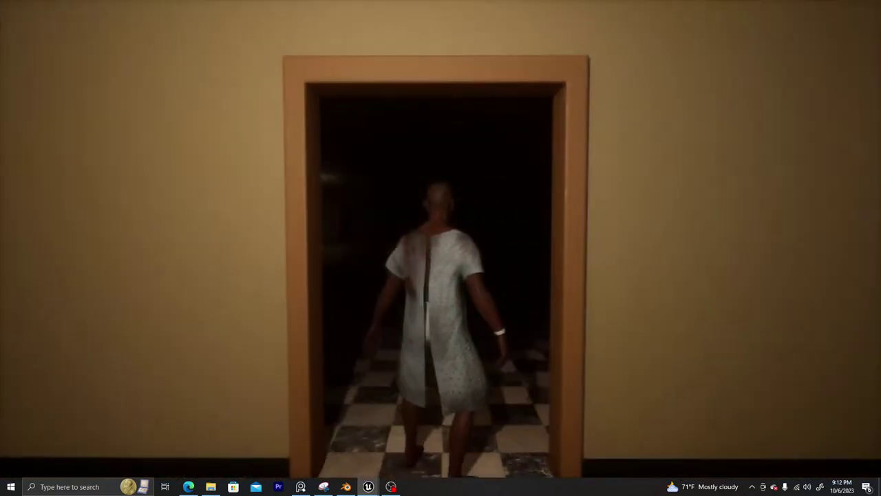
key(s)
key(w)
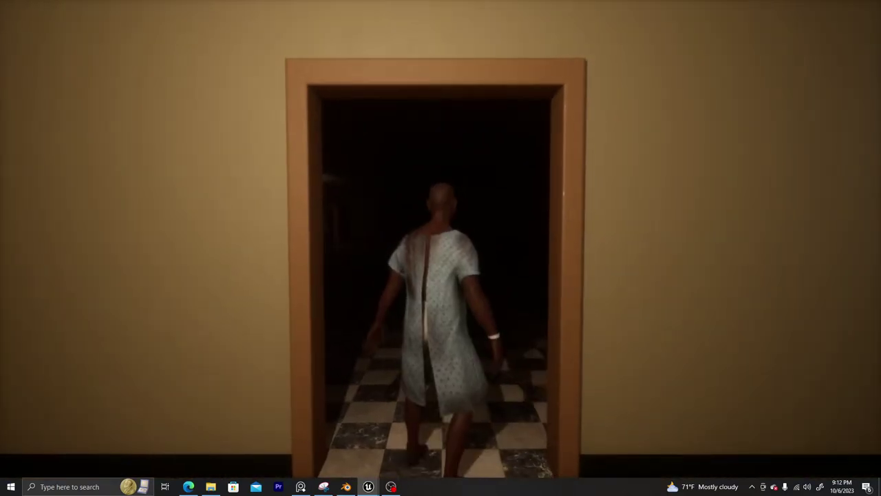
Walk the character in and out of the framed doorway, through the dark room and back along the corridor to compare proportions
key(s)
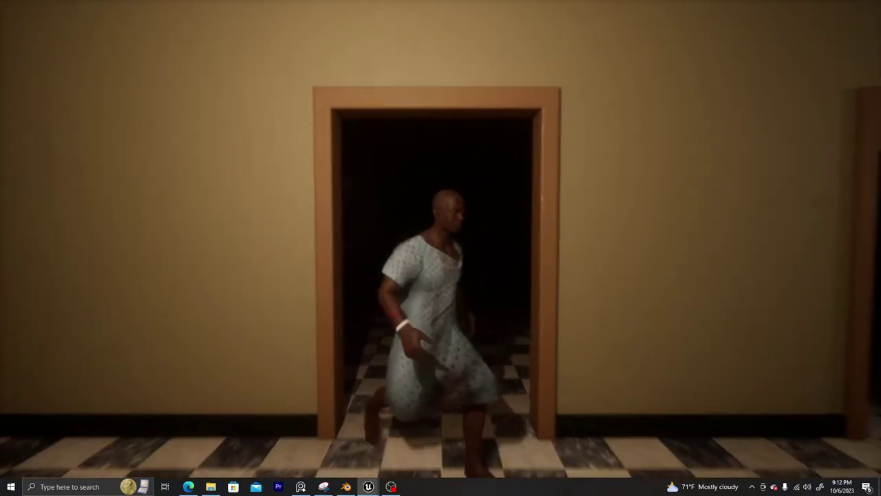
key(w)
key(s)
key(w)
key(w)
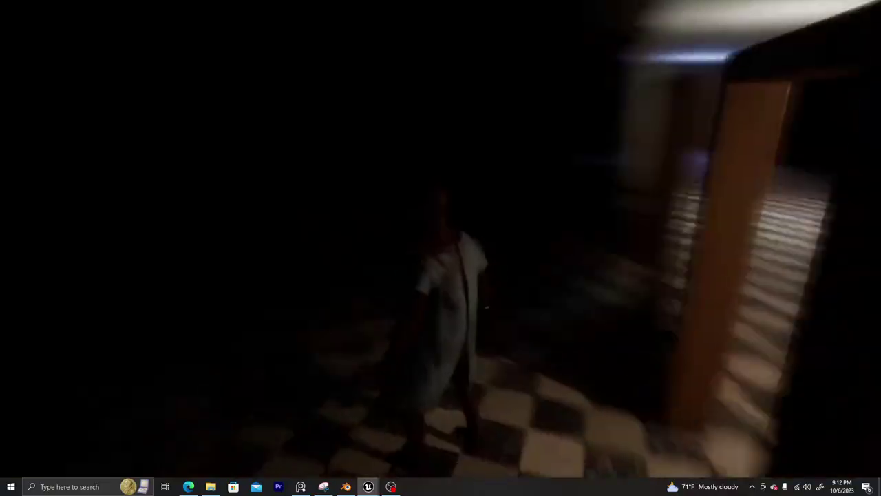
key(w)
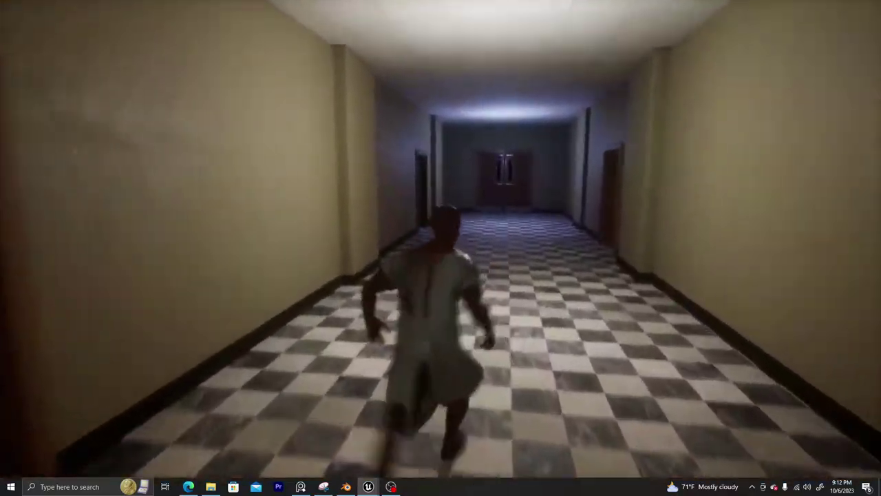
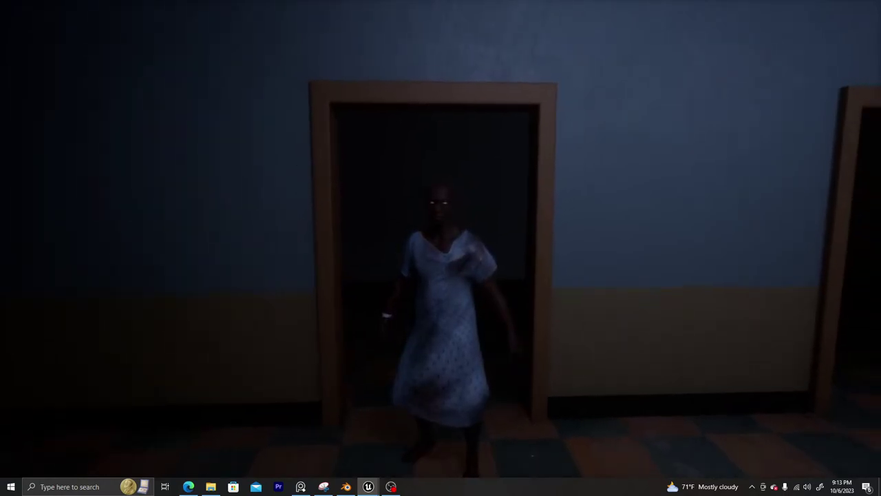
Run the character to the red double doors and the nearby side doorway to compare opening sizes, and stop the play session
key(w)
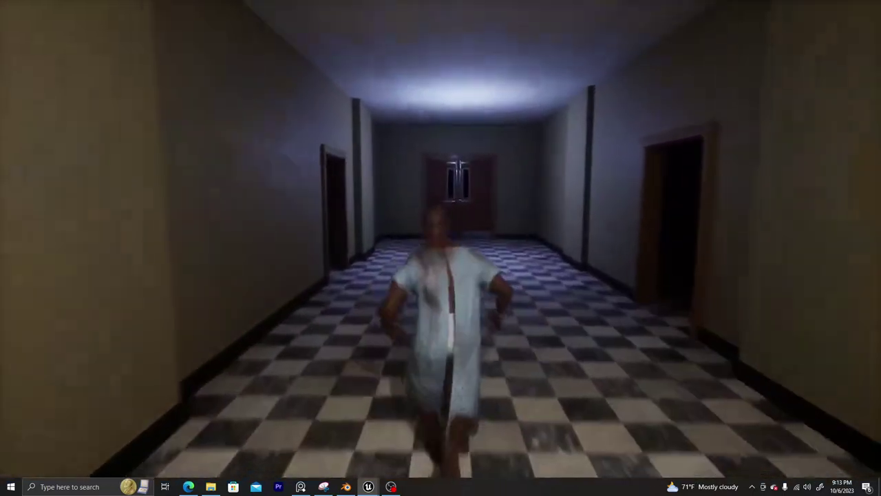
key(w)
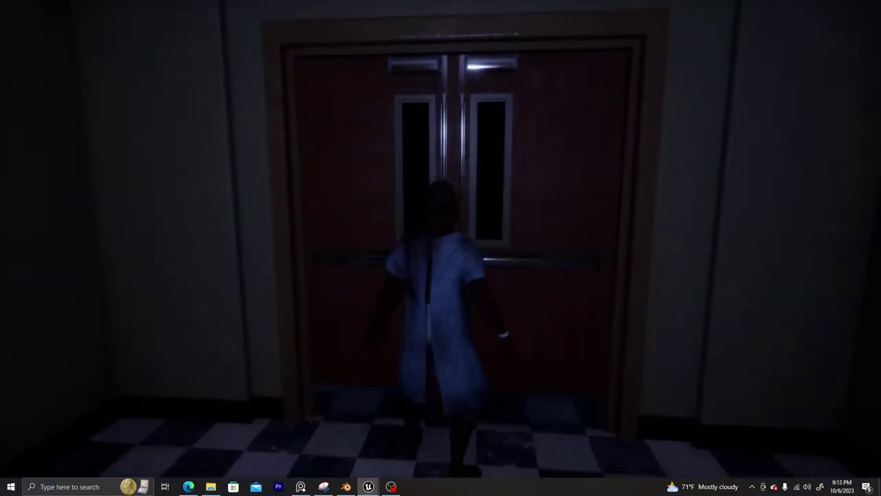
key(s)
key(w)
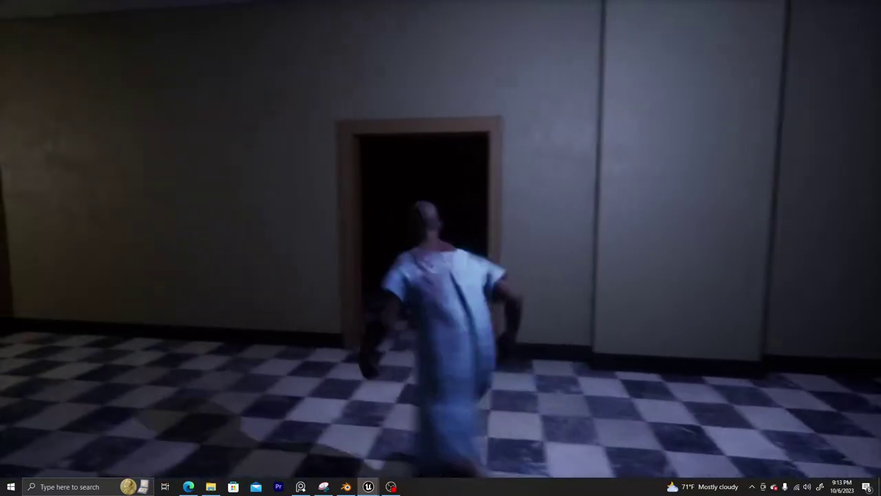
key(s)
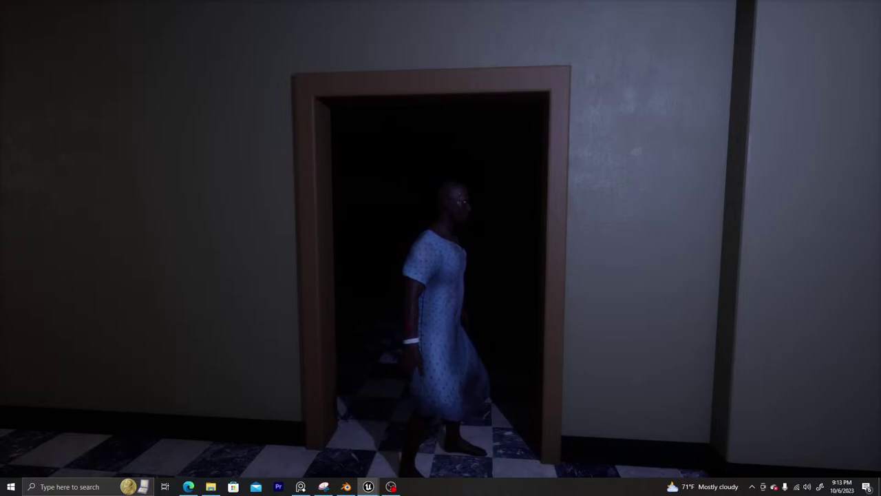
key(Escape)
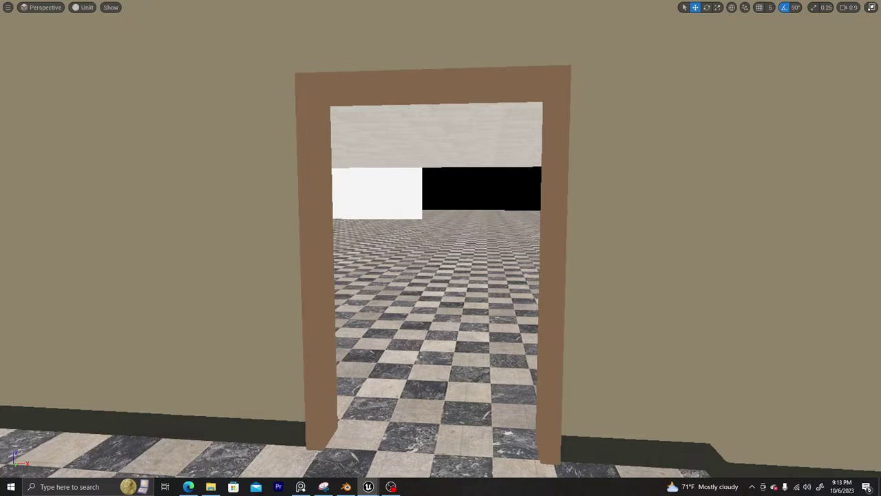
Switch to Blender and examine the framed doorway around the character from near and far among the other modular pieces
click(347, 487)
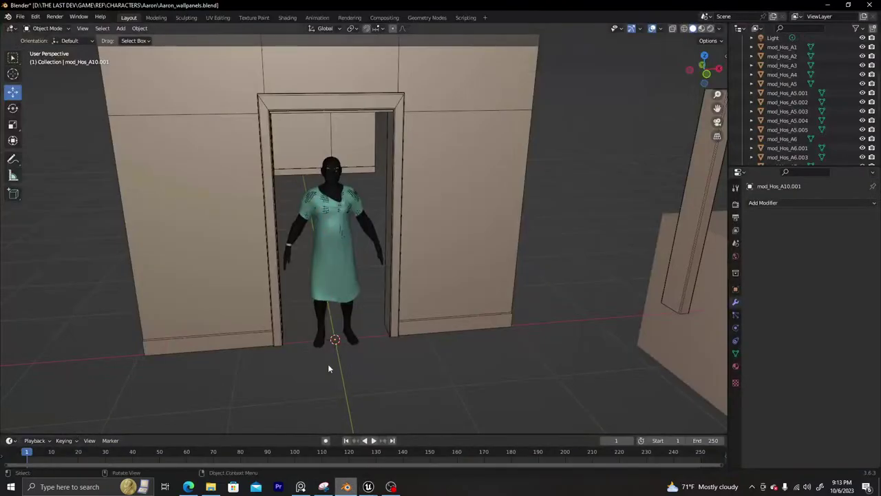
middle_drag(310, 248, 370, 203)
scroll(341, 209, down, 4)
scroll(370, 204, down, 2)
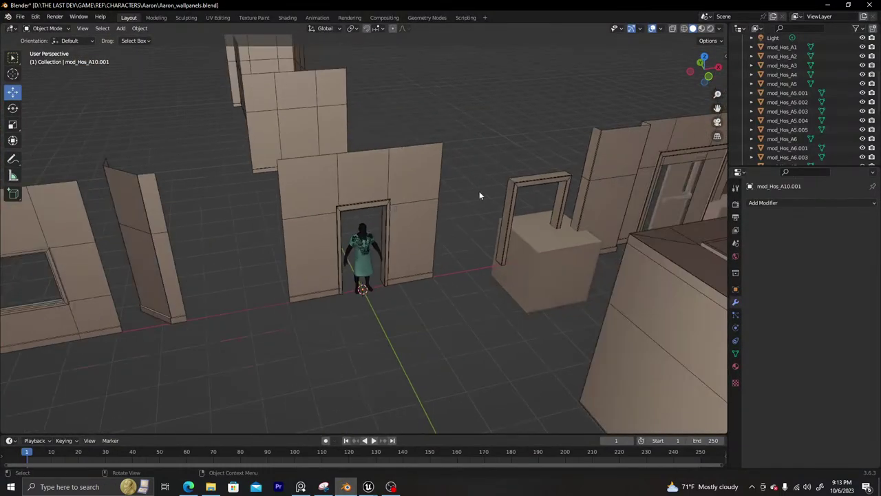
middle_drag(534, 208, 387, 261)
scroll(387, 261, up, 6)
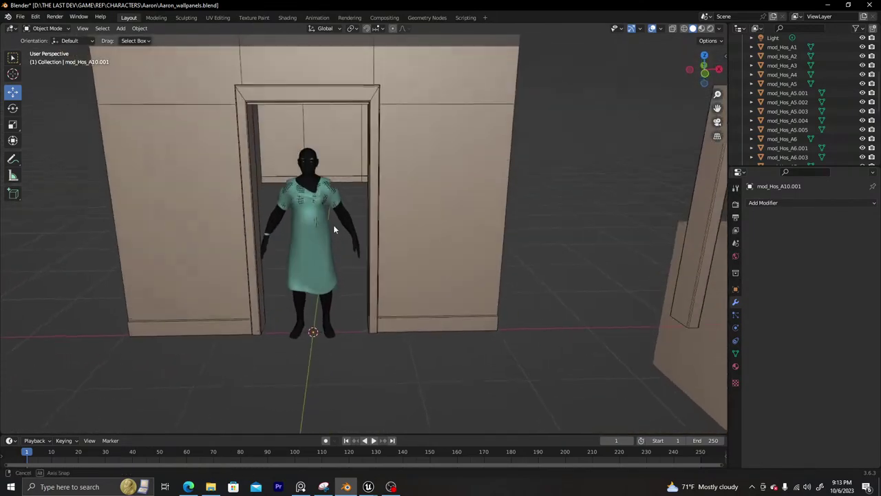
scroll(389, 241, down, 4)
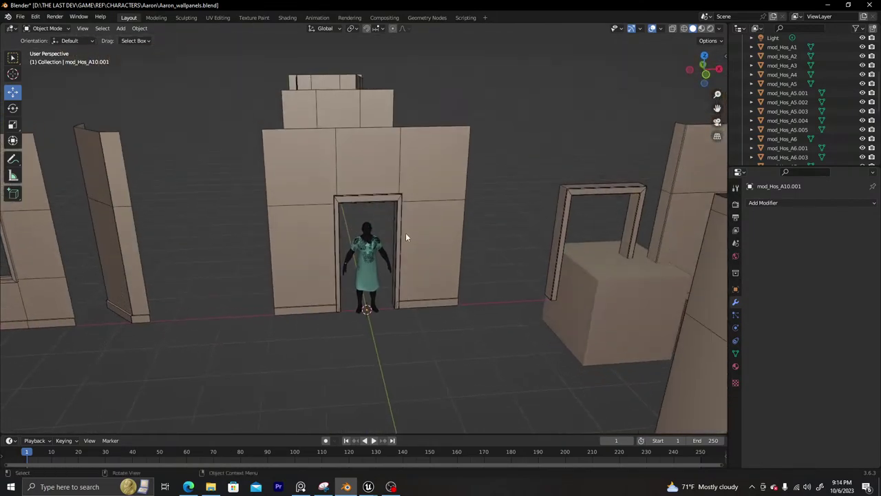
Select the doorway wall panel and the plain wall panel behind it in turn to compare them within the whole kit
click(421, 230)
middle_drag(327, 255, 366, 253)
scroll(382, 254, up, 4)
scroll(381, 254, up, 1)
scroll(382, 270, down, 1)
scroll(383, 274, down, 3)
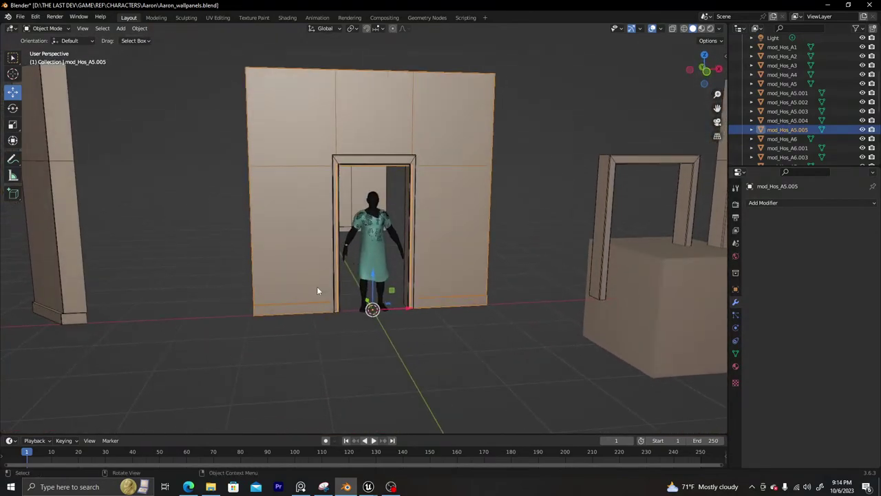
middle_drag(317, 286, 365, 285)
scroll(365, 285, down, 4)
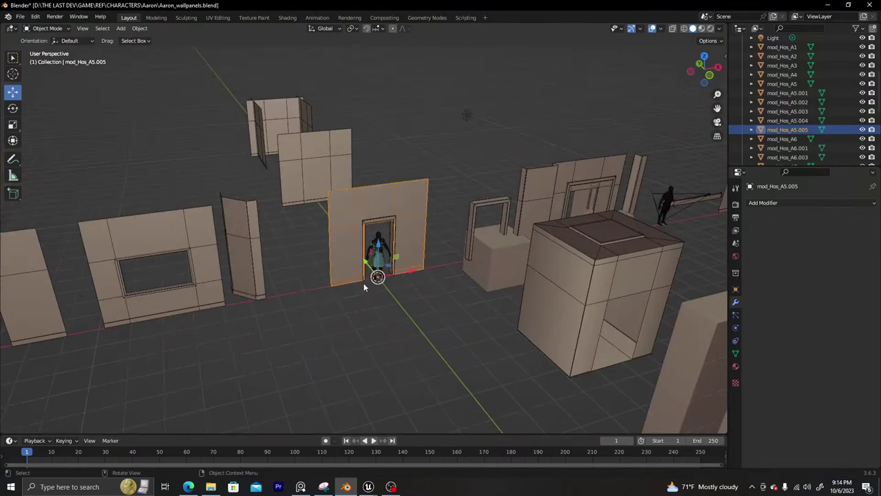
click(307, 176)
middle_drag(307, 176, 305, 187)
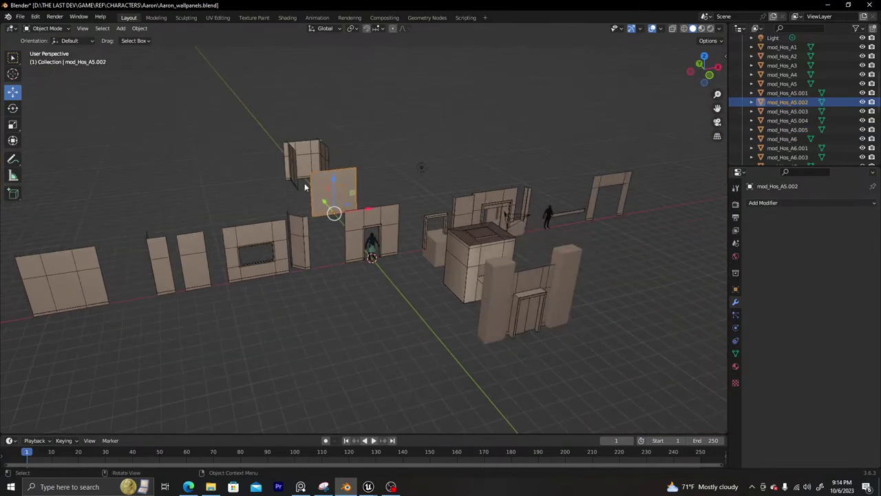
Select the row of plain, narrow, window and corner wall panels together with the doorway panel and its frame
click(74, 260)
shift+click(153, 253)
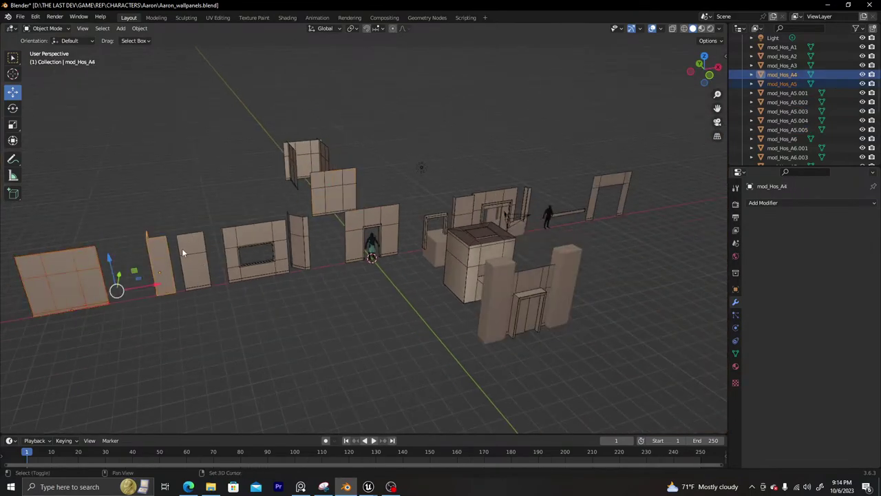
shift+click(183, 247)
shift+click(248, 252)
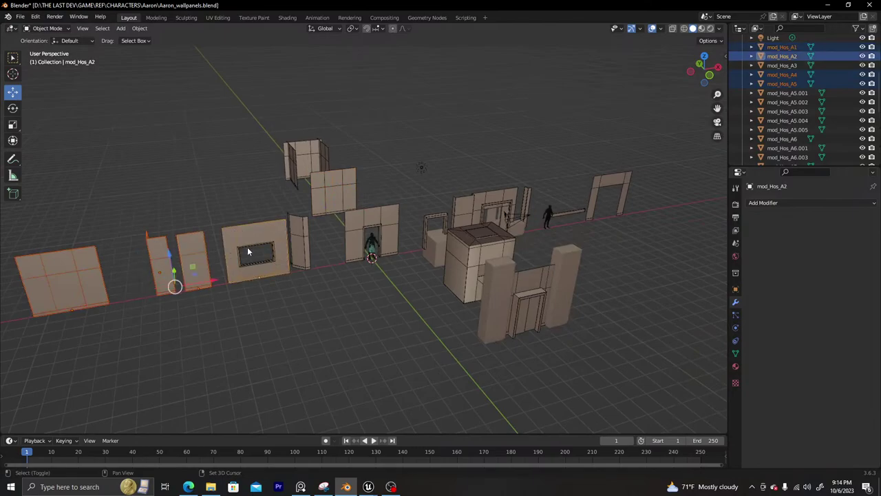
shift+click(297, 238)
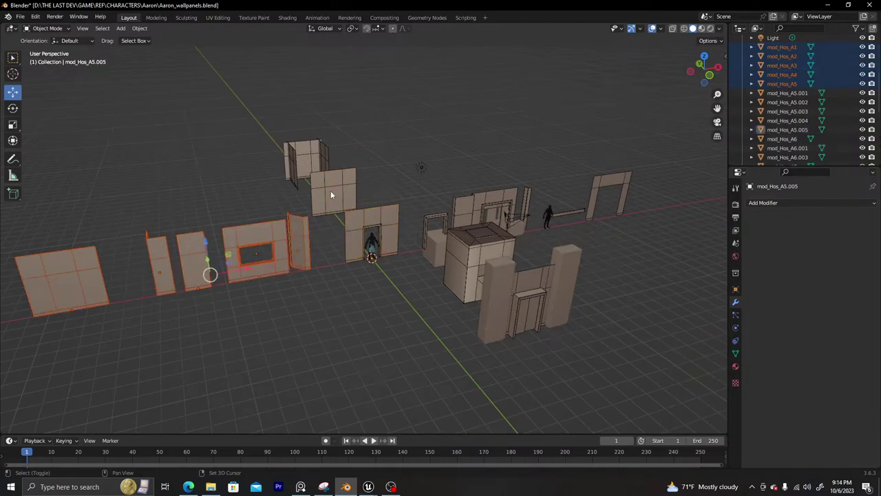
scroll(371, 219, up, 3)
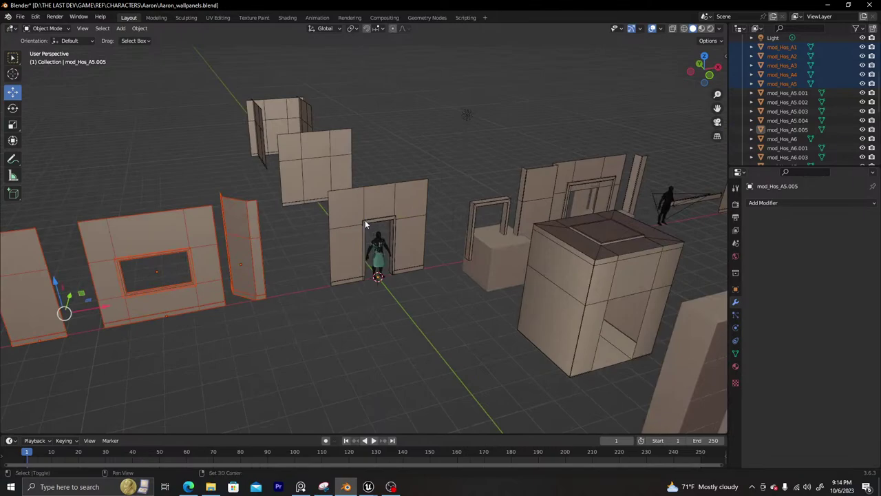
shift+click(364, 214)
shift+click(364, 215)
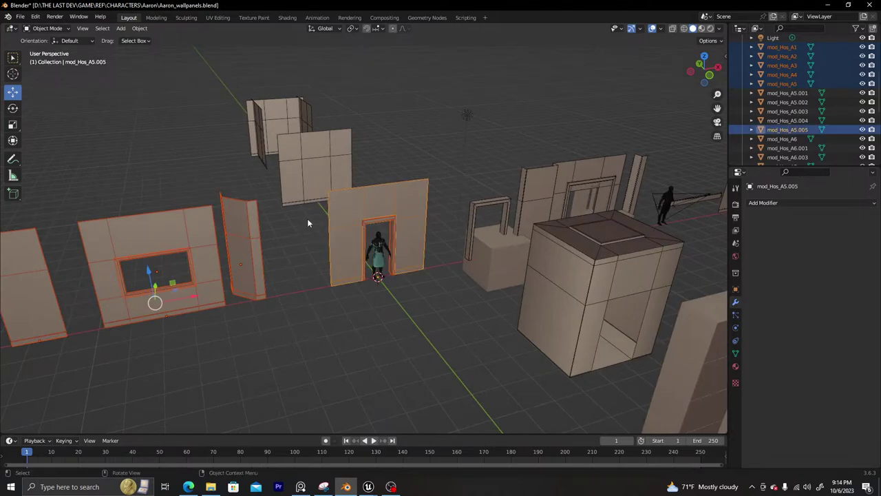
Extend the selection with the windowed door and the wide doorway wall panel around it
middle_drag(307, 219, 489, 232)
shift+click(463, 262)
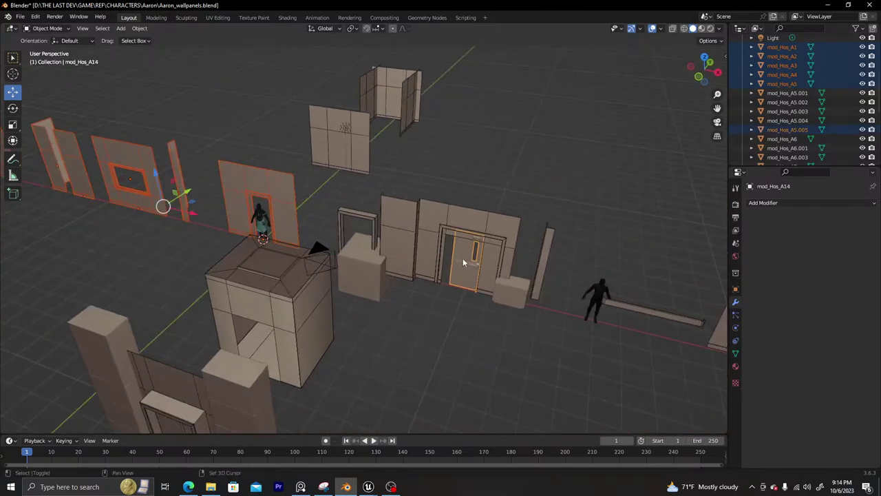
shift+click(439, 238)
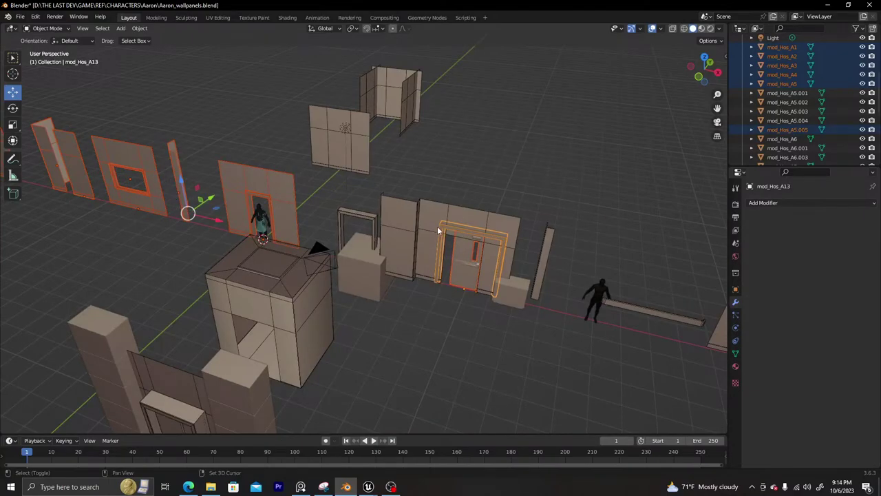
shift+click(456, 238)
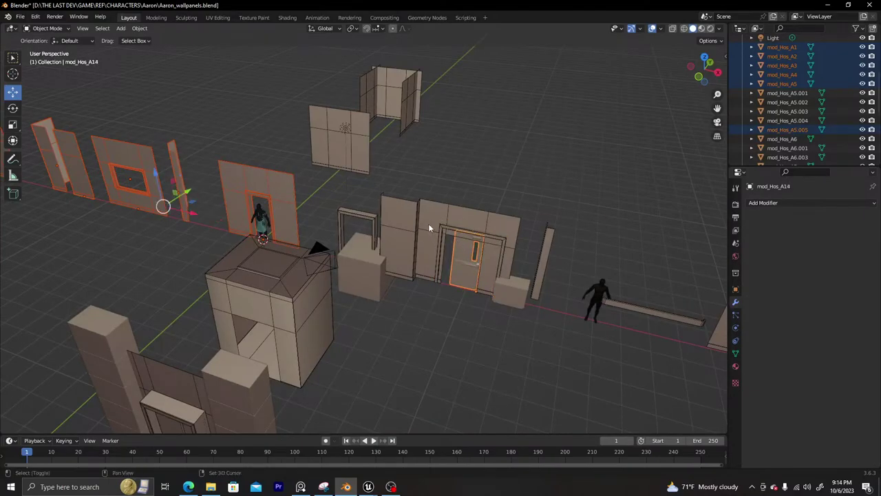
shift+click(428, 223)
middle_drag(428, 223, 256, 65)
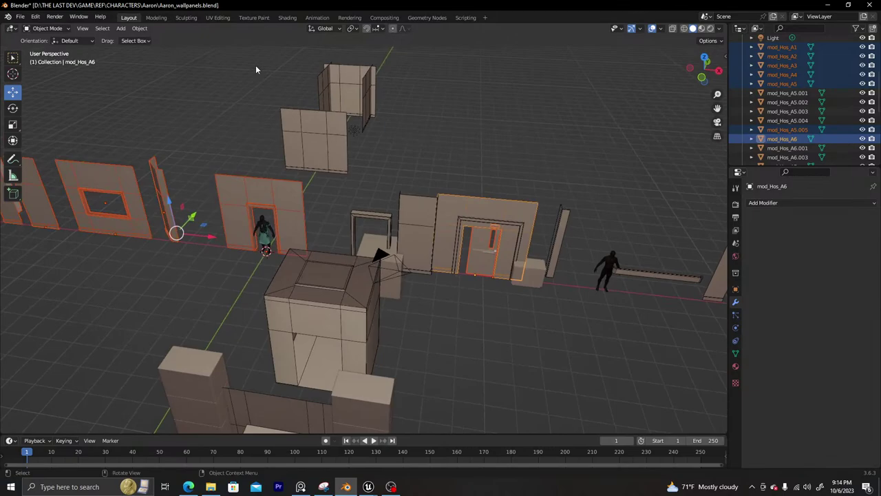
Examine the selected panels' combined UV layout in isolation with all geometry selected, and return to the Layout workspace
click(217, 17)
scroll(537, 226, down, 6)
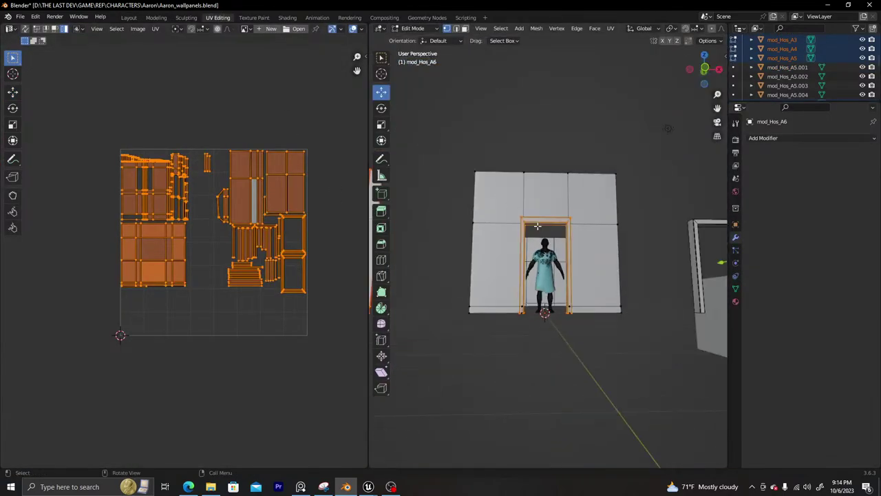
key(KP_Divide)
middle_drag(537, 225, 549, 266)
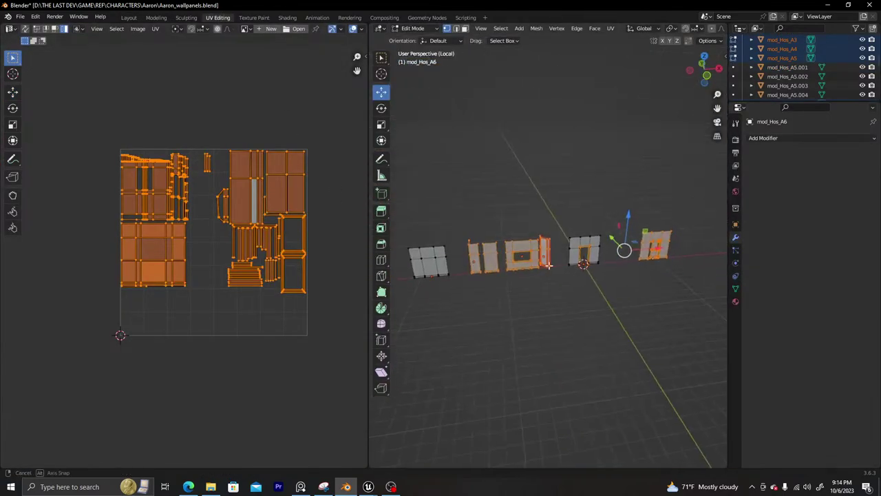
key(a)
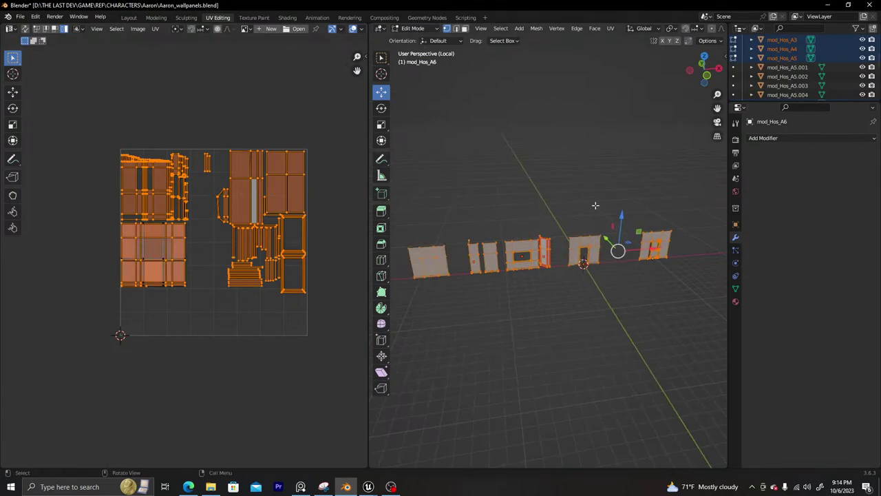
click(129, 18)
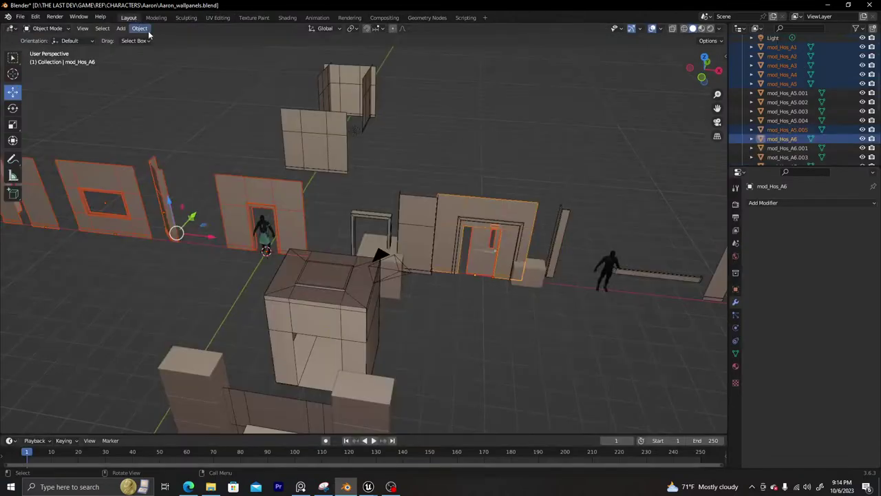
Clear the multi-panel selection and inspect the doorway wall panel around the character
middle_drag(227, 296, 334, 256)
scroll(351, 231, up, 7)
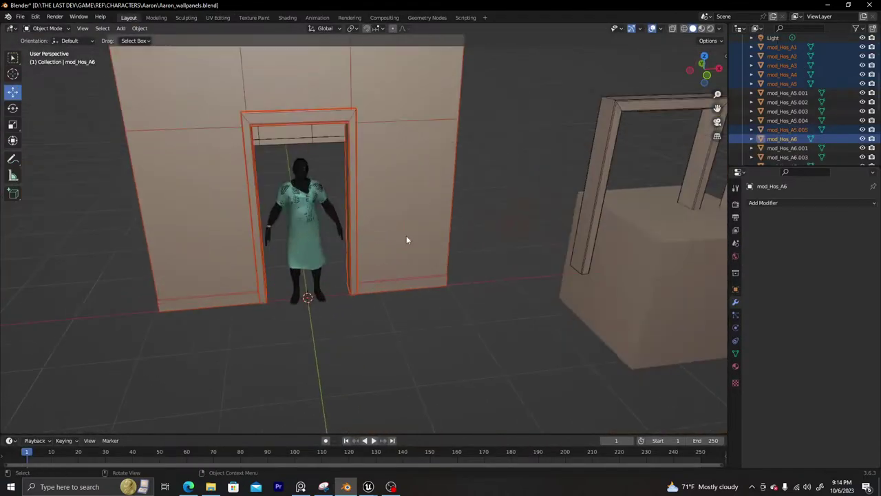
key(alt+a)
middle_drag(421, 231, 408, 214)
click(440, 226)
scroll(441, 224, down, 2)
scroll(440, 225, down, 2)
scroll(407, 214, up, 3)
key(h)
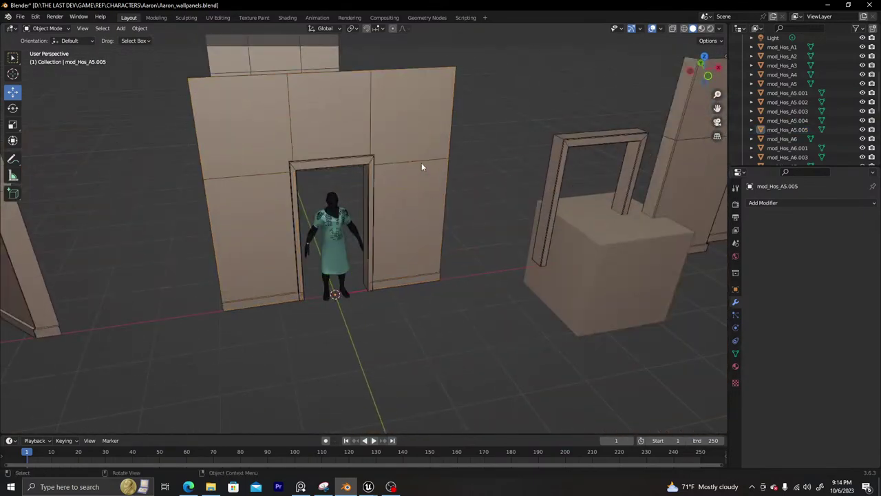
key(ctrl+z)
Move the new doorway's frame slightly forward along the Y axis so it sits evenly through the wall panel
scroll(420, 166, down, 5)
middle_drag(416, 175, 398, 218)
scroll(379, 268, up, 3)
middle_drag(378, 269, 400, 195)
click(400, 194)
scroll(399, 190, down, 3)
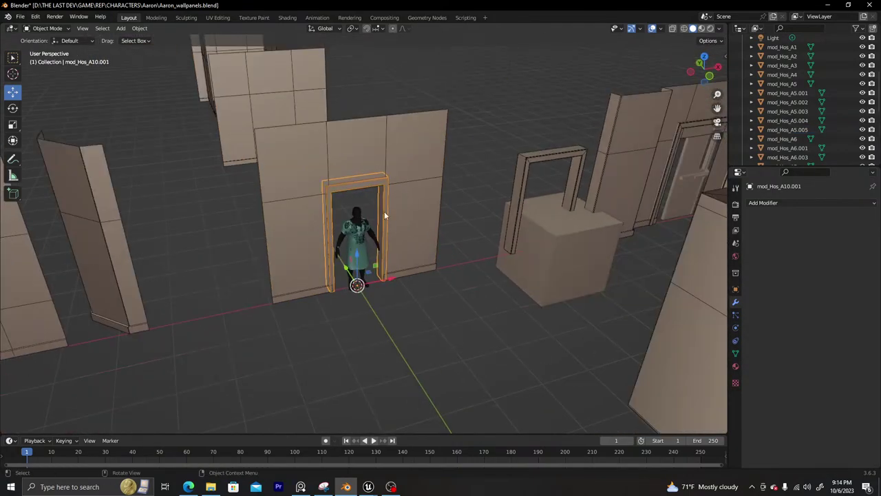
scroll(375, 224, up, 3)
middle_drag(361, 249, 374, 270)
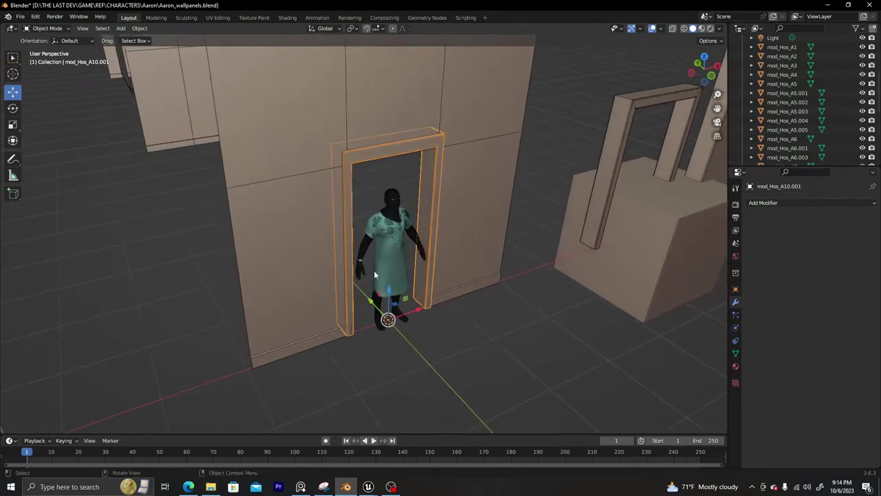
drag(371, 301, 378, 304)
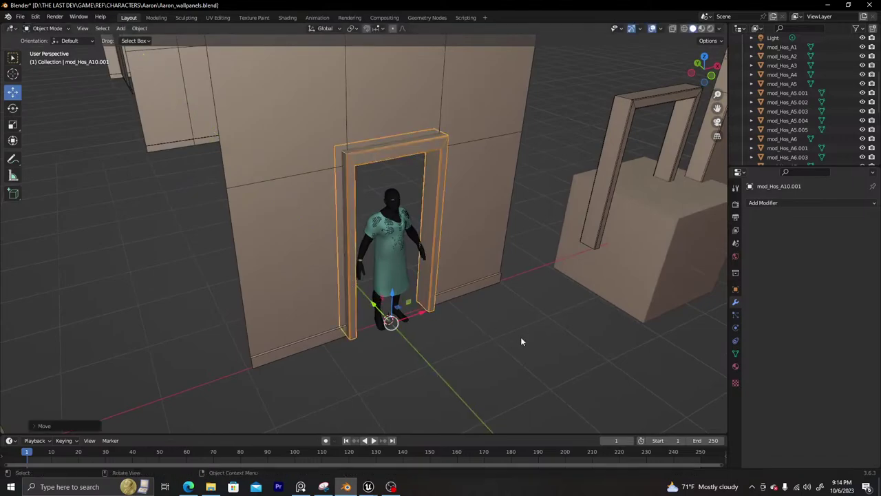
Add the surrounding doorway wall panel to the selection and join it with the door frame into one object
click(509, 327)
scroll(455, 300, down, 2)
drag(425, 285, 405, 266)
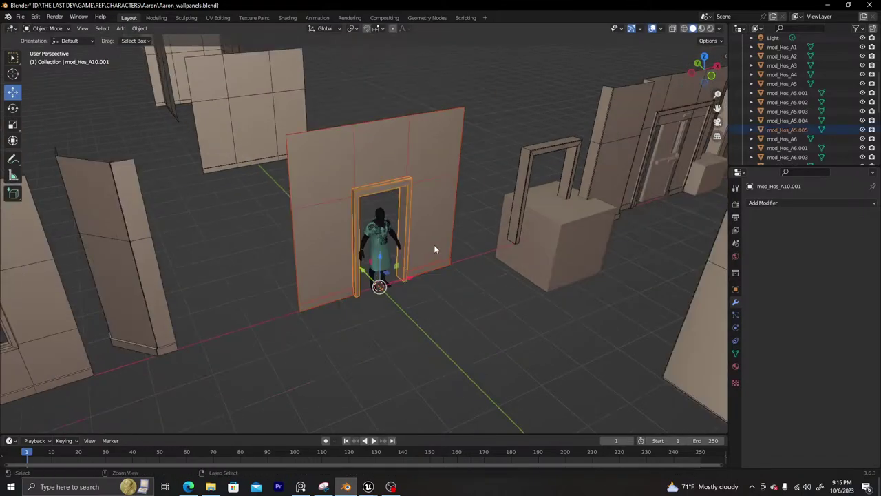
key(ctrl+j)
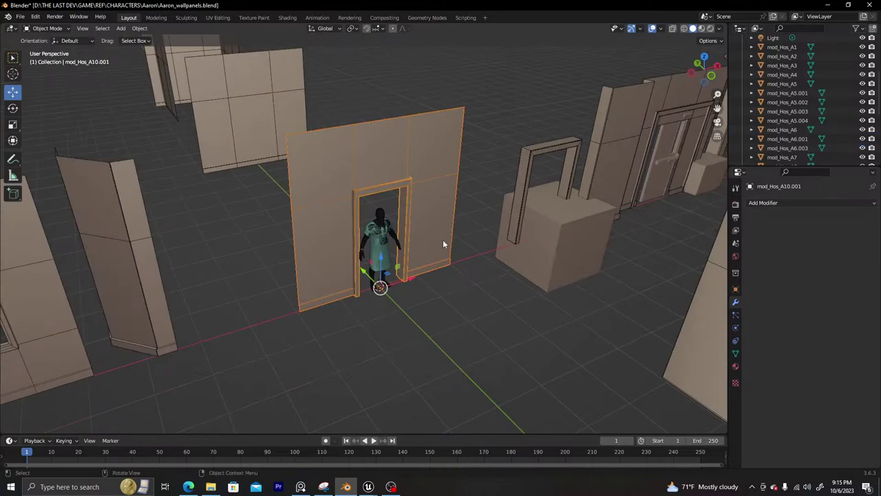
Snap the joined doorway wall panel to the 3D cursor and check its position around the character
key(shift+s)
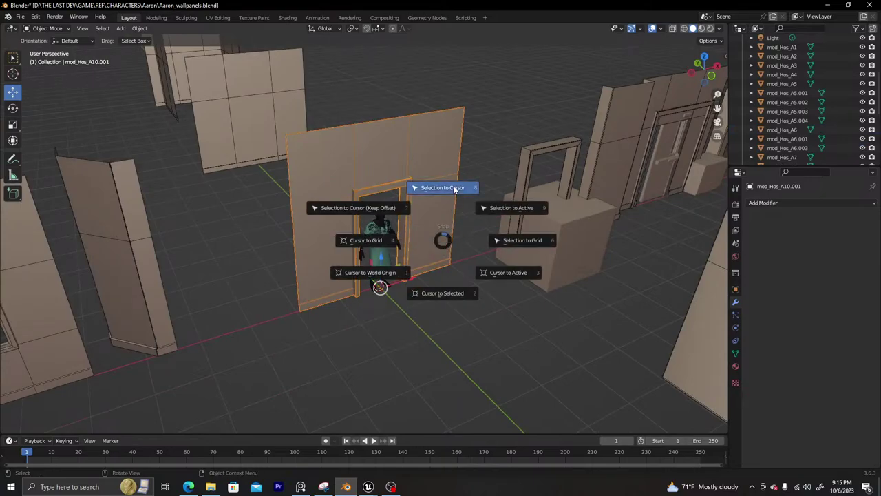
click(438, 203)
middle_drag(435, 217, 389, 222)
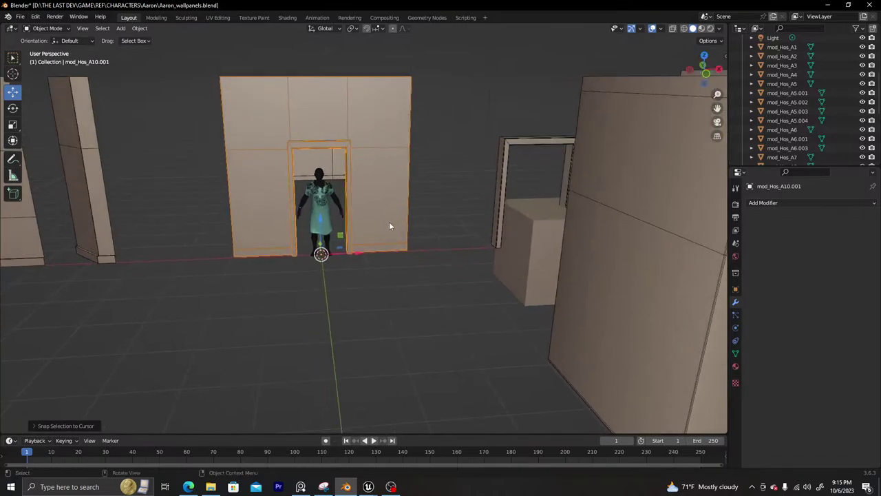
middle_drag(327, 178, 380, 214)
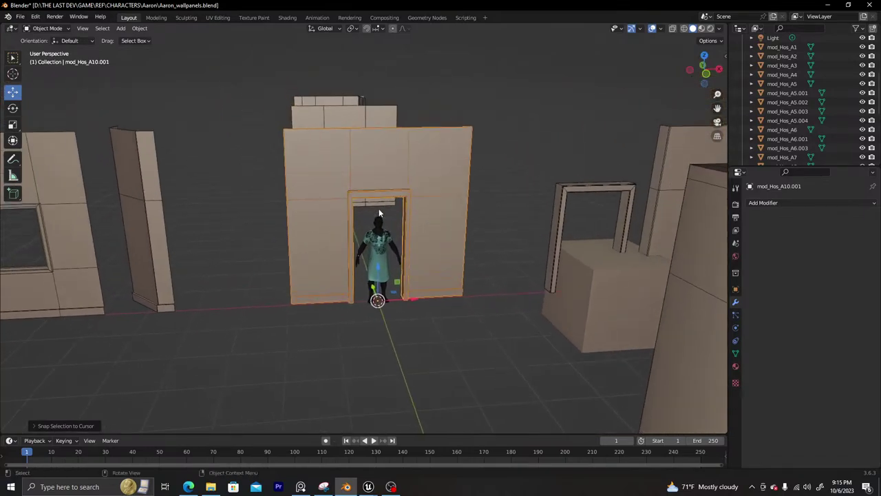
Rename the joined doorway wall object to hos_avg_door_wall
key(F2)
drag(381, 209, 314, 215)
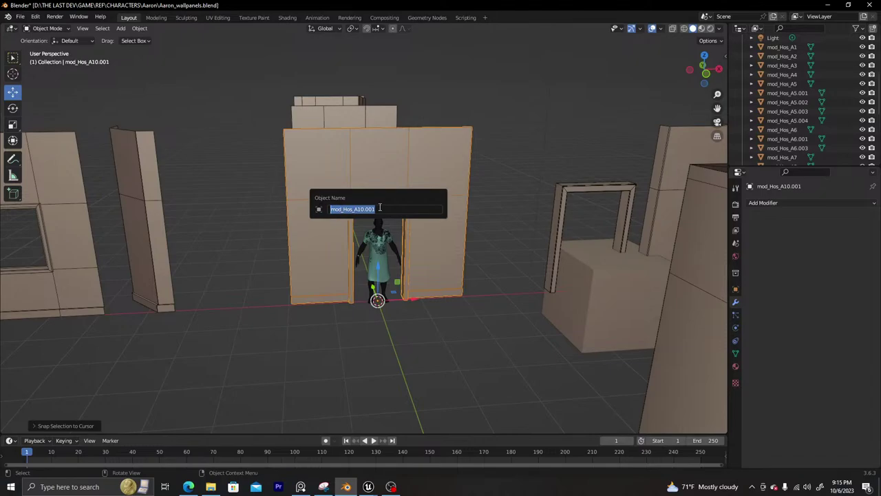
drag(379, 208, 314, 208)
text(hos_avg_door)
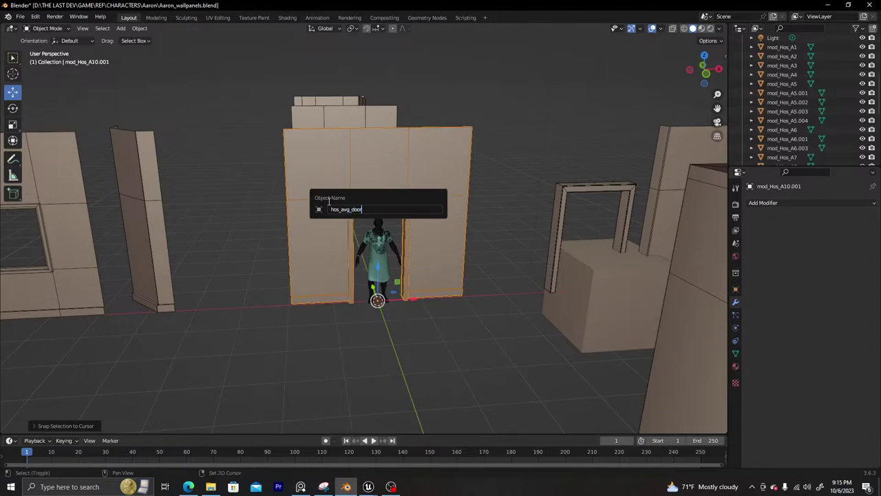
text(_wall)
key(Return)
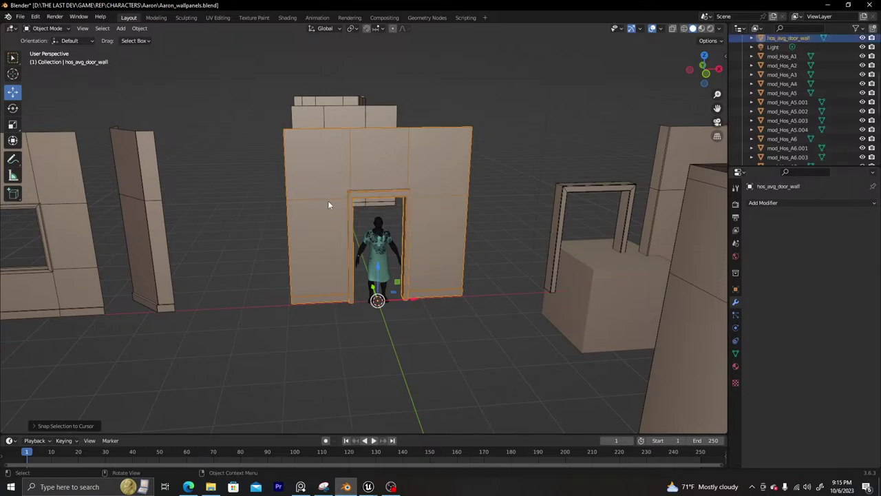
Start an FBX export of the doorway wall panel
click(20, 16)
click(20, 18)
click(20, 18)
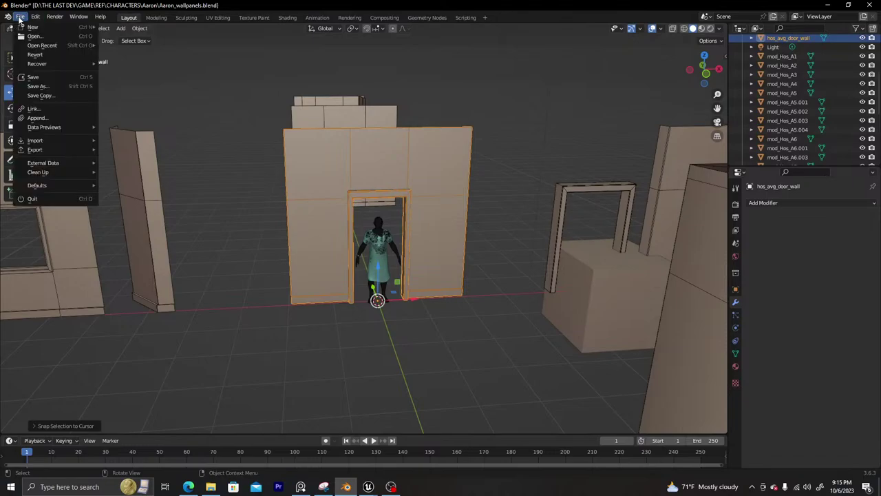
mouse_move(69, 149)
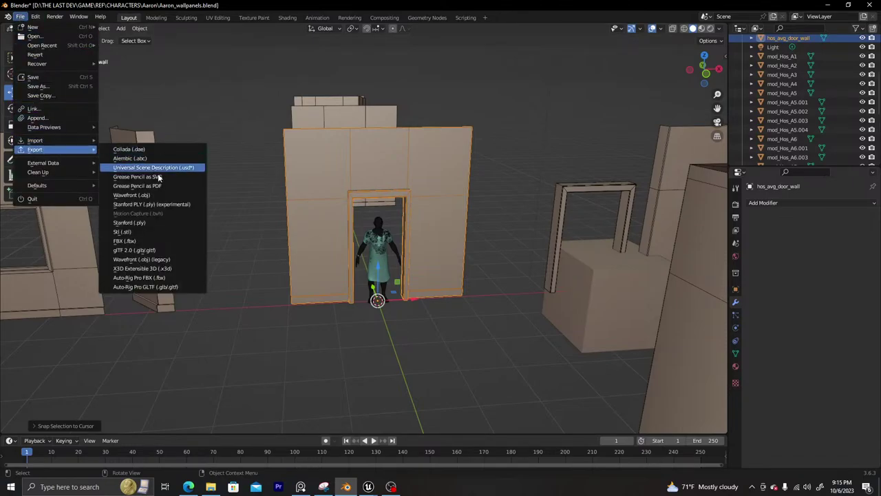
click(145, 241)
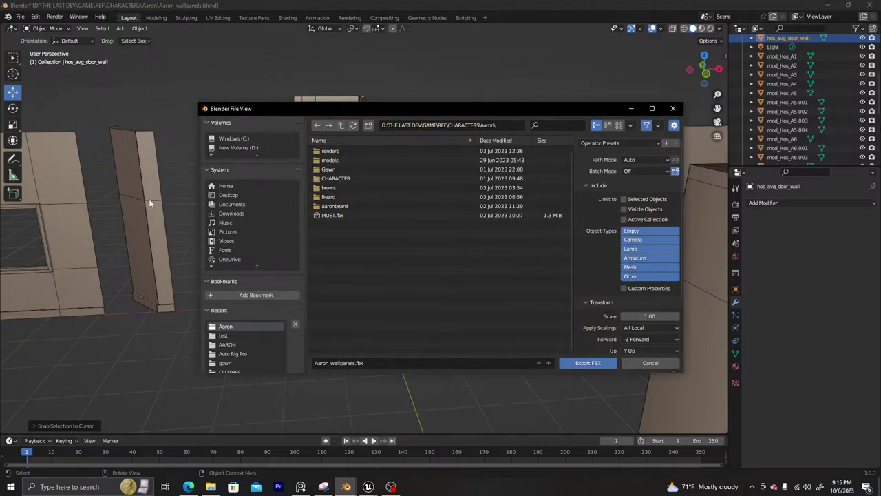
click(238, 148)
scroll(375, 259, down, 6)
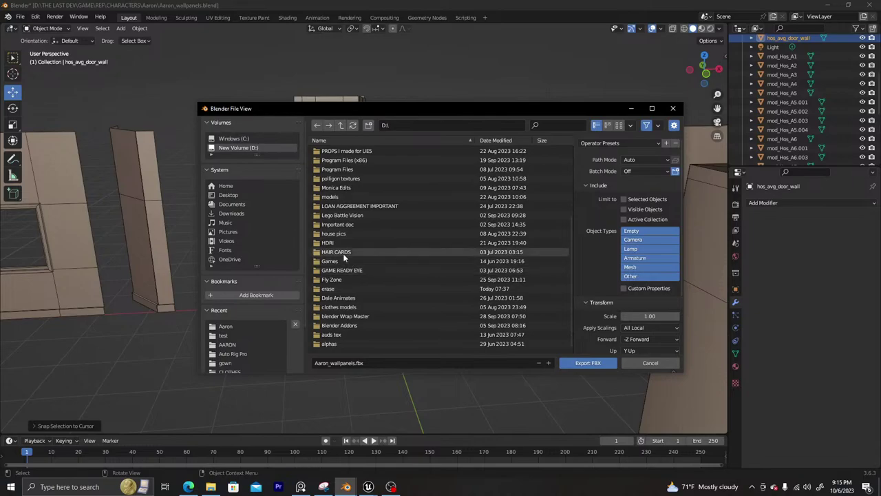
double_click(342, 259)
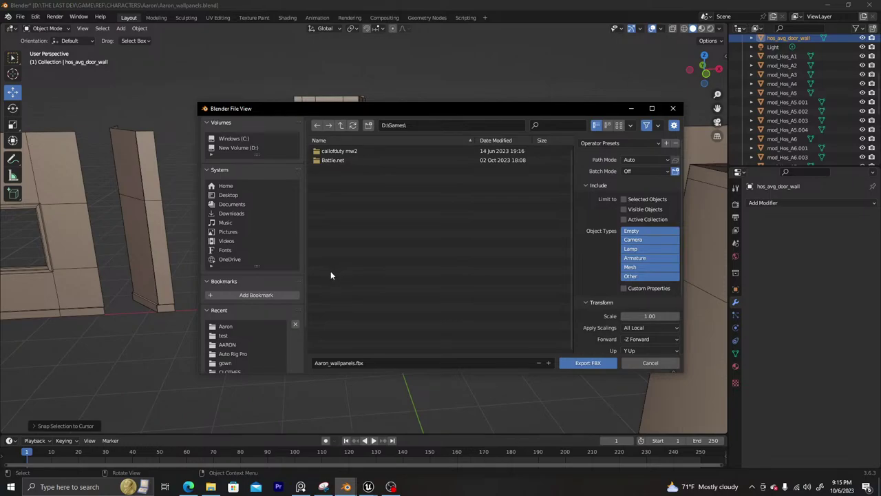
click(248, 147)
scroll(388, 220, down, 3)
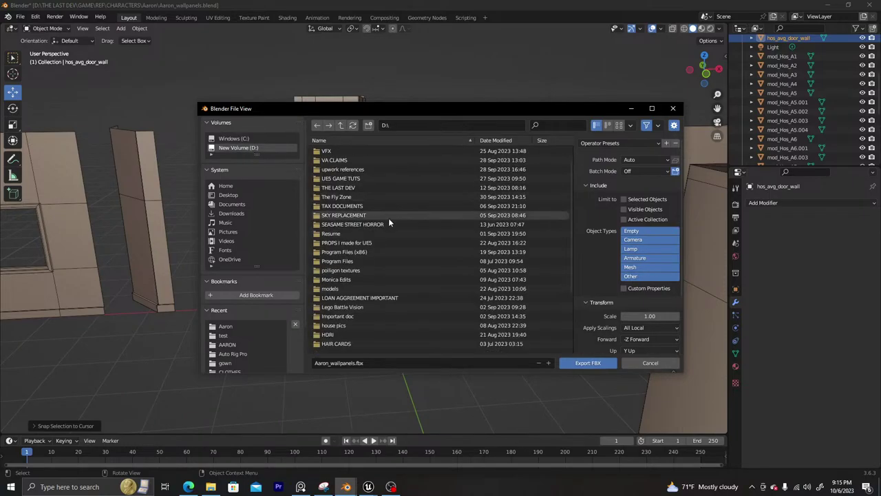
scroll(388, 222, down, 2)
click(349, 256)
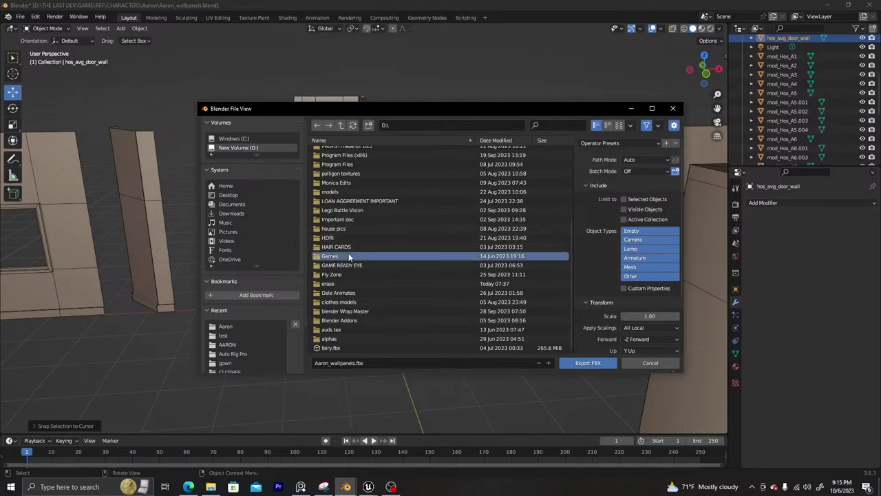
click(349, 256)
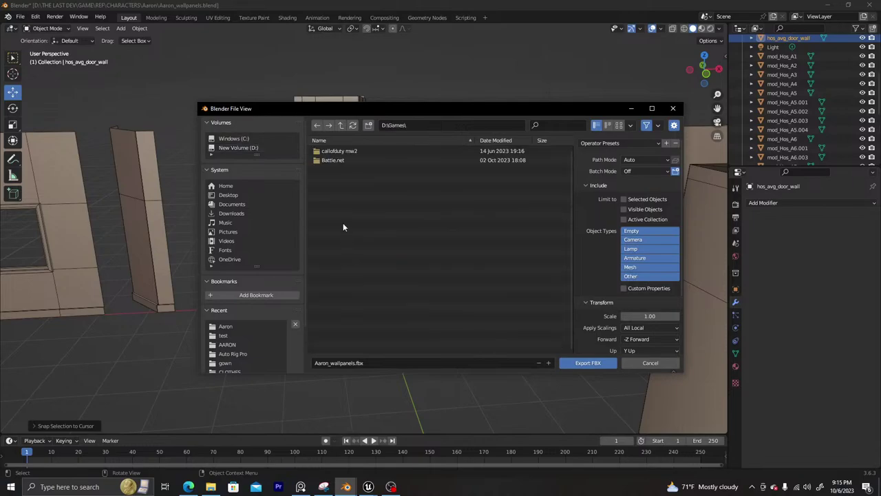
Set the export destination to the Hospital_Corridor FBX folder under THE LAST DEV, GAME, Ready for Engine, Environment on drive D
click(239, 147)
scroll(364, 271, up, 1)
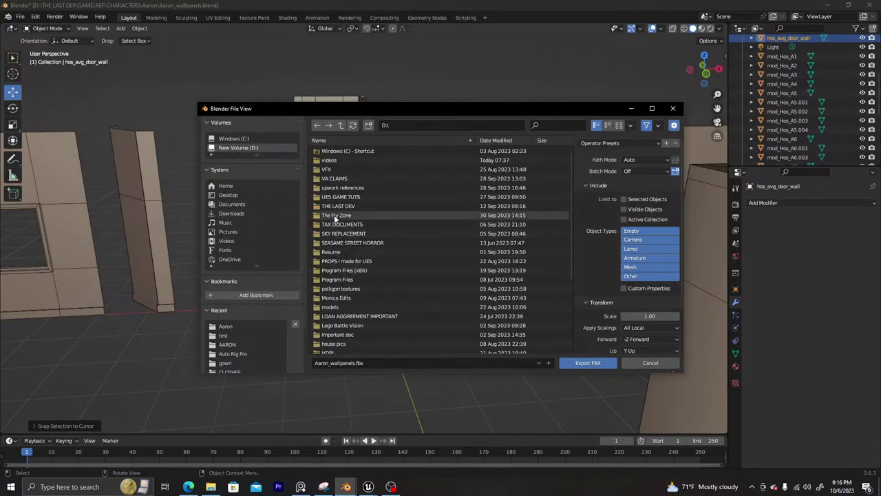
click(350, 206)
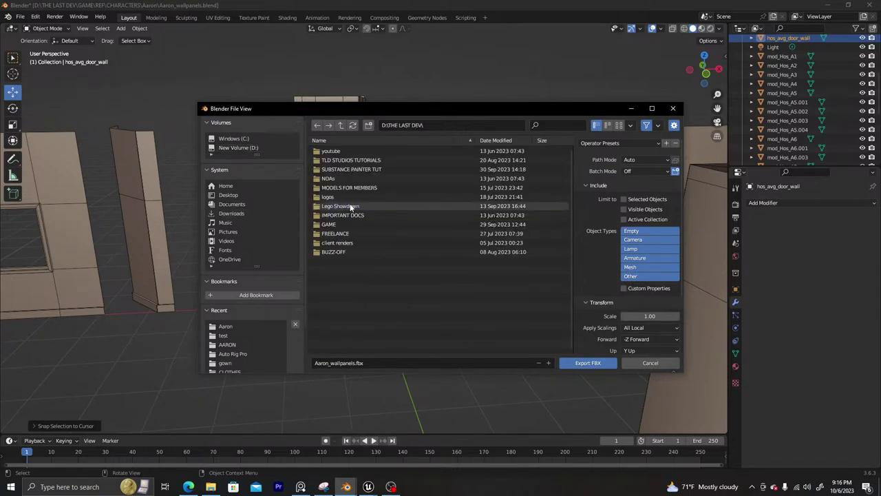
click(342, 223)
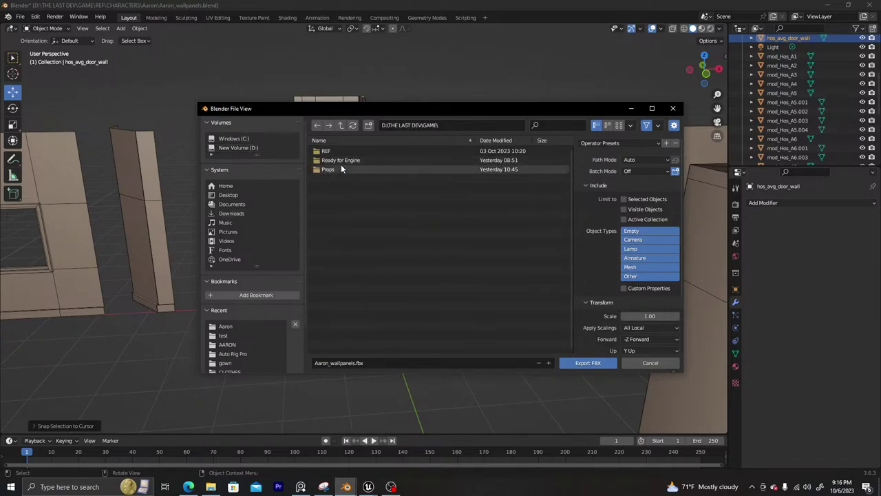
click(340, 161)
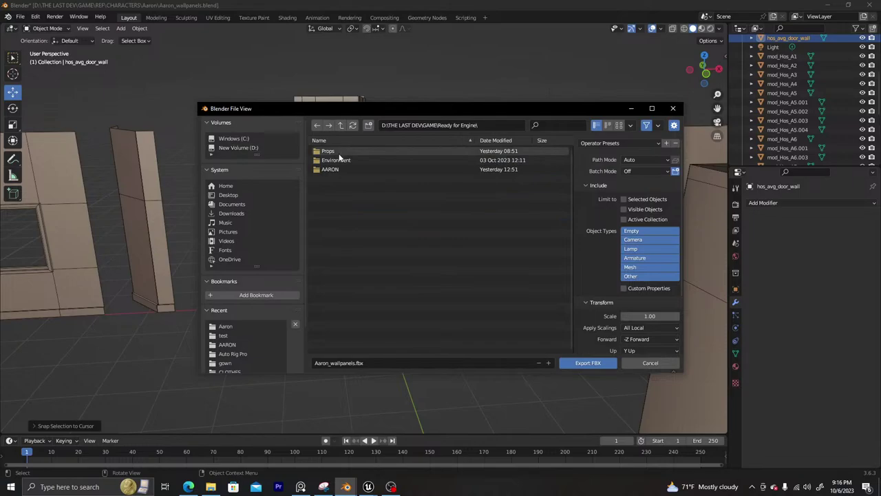
click(337, 160)
click(340, 150)
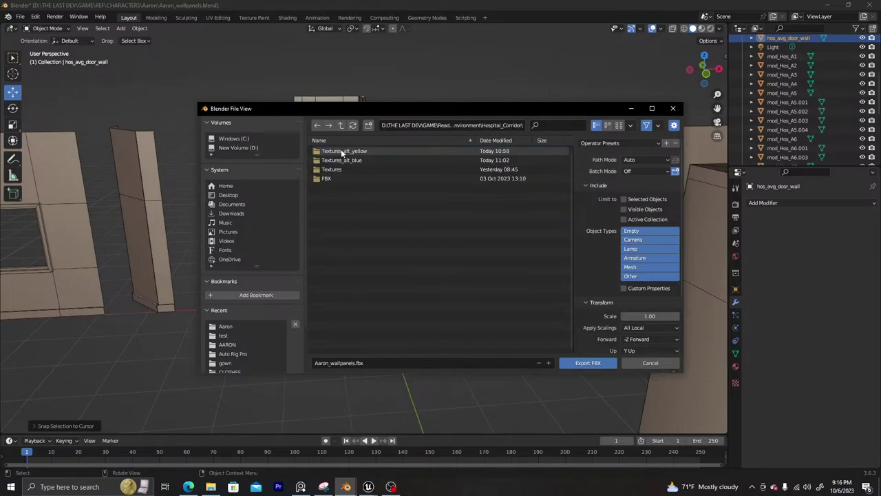
click(340, 178)
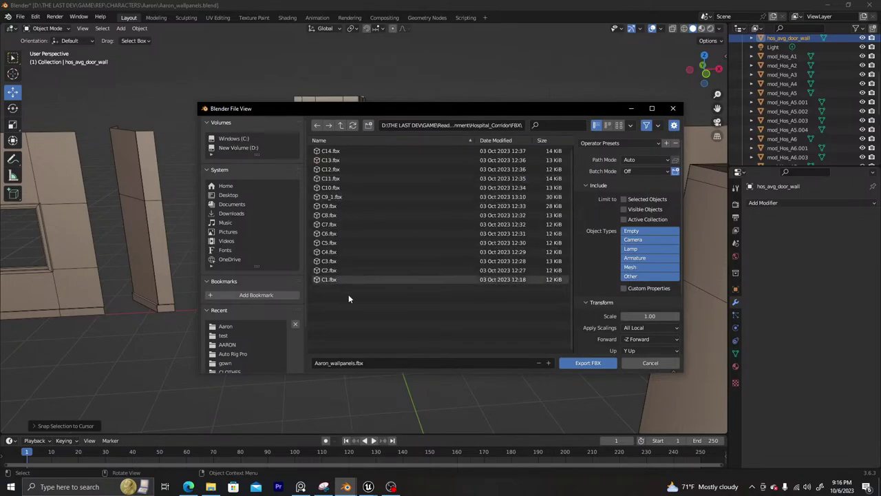
Name the file hos_door_wall, limit the export to selected objects, and export the FBX
click(377, 362)
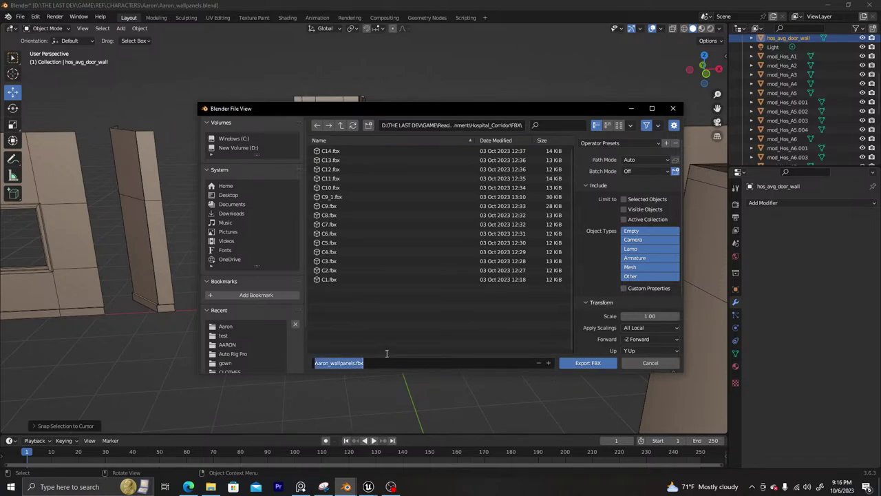
text(hos)
key(Return)
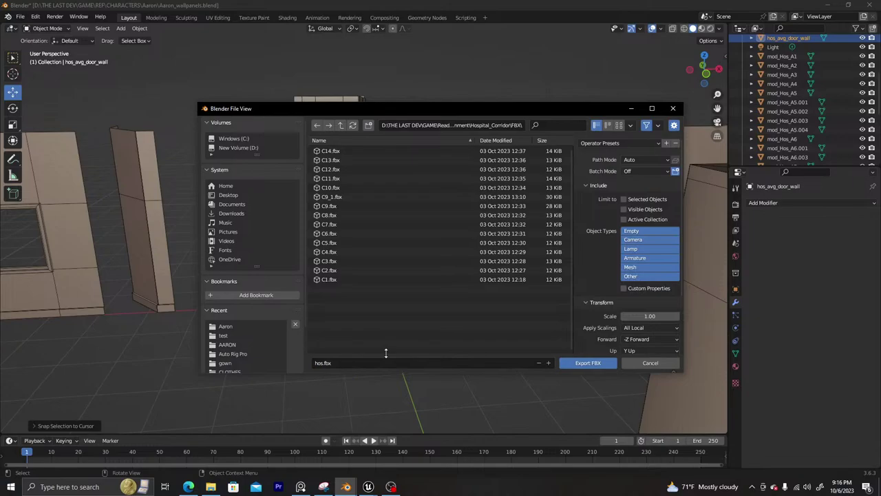
click(377, 361)
text(hos_door_wall)
click(625, 198)
click(588, 362)
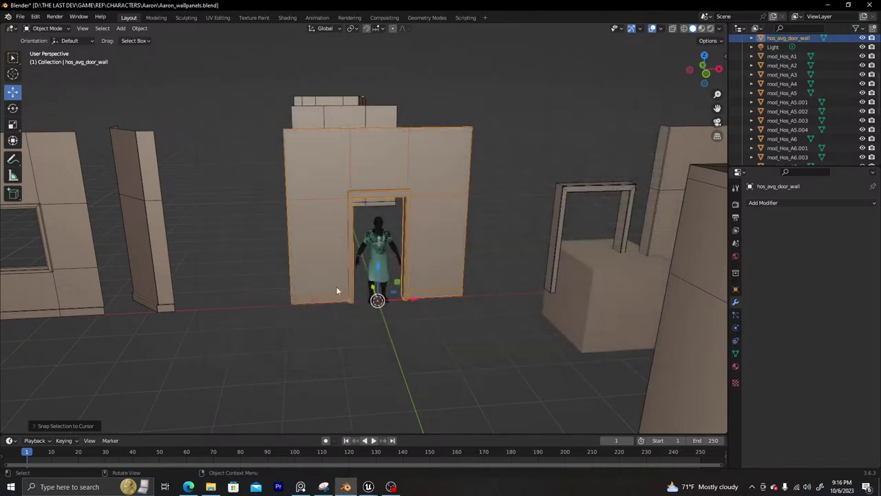
Switch to the ERASE project in Unreal Editor and set the hospital viewport's view mode to Lit
mouse_move(368, 486)
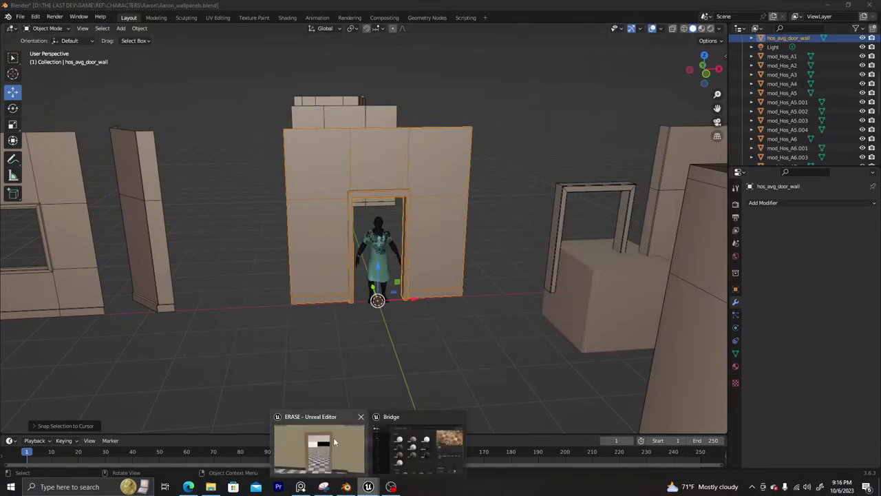
click(328, 427)
right_drag(379, 242, 743, 272)
click(82, 7)
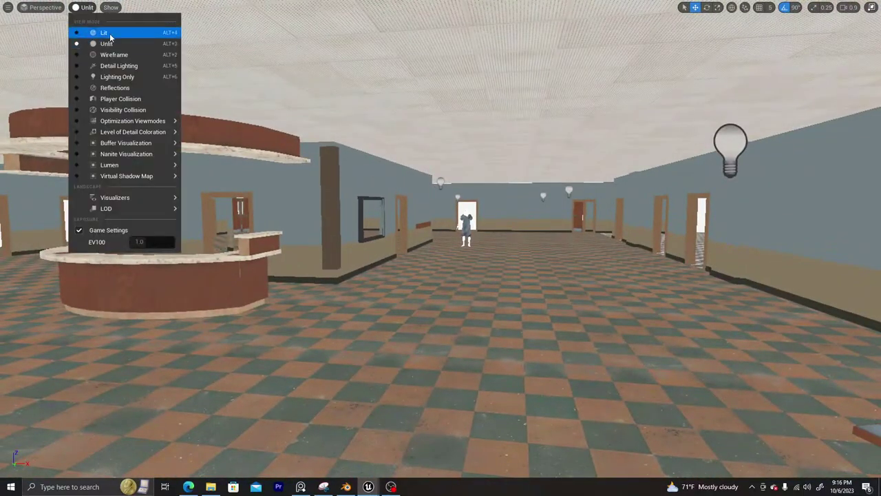
click(103, 31)
right_drag(310, 182, 413, 227)
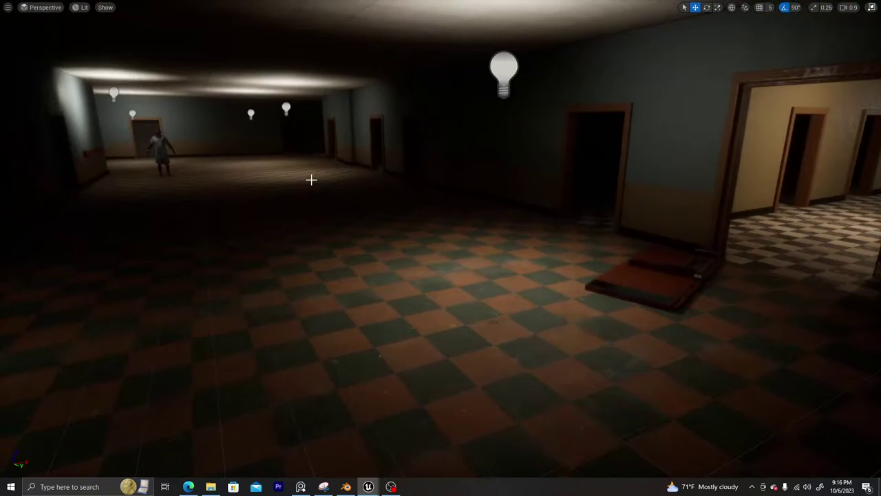
Exit the fullscreen viewport and open the Hospital_Corridor FBX folder in File Explorer
key(F11)
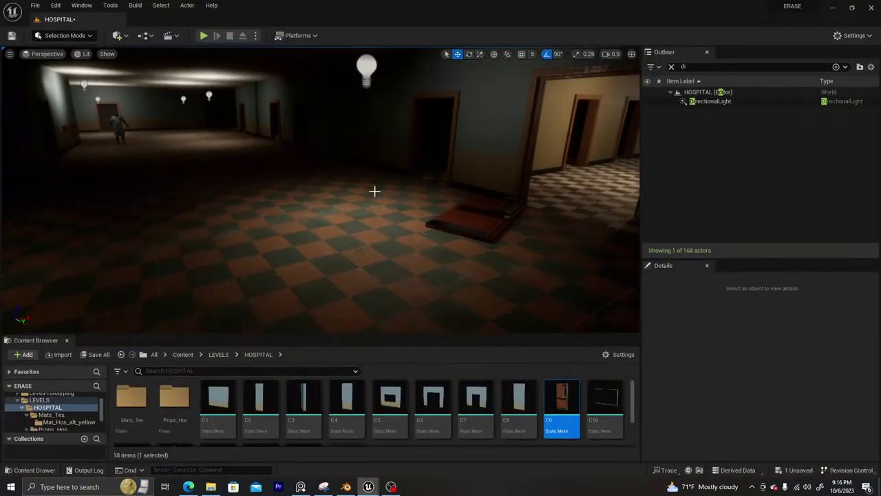
scroll(310, 413, down, 2)
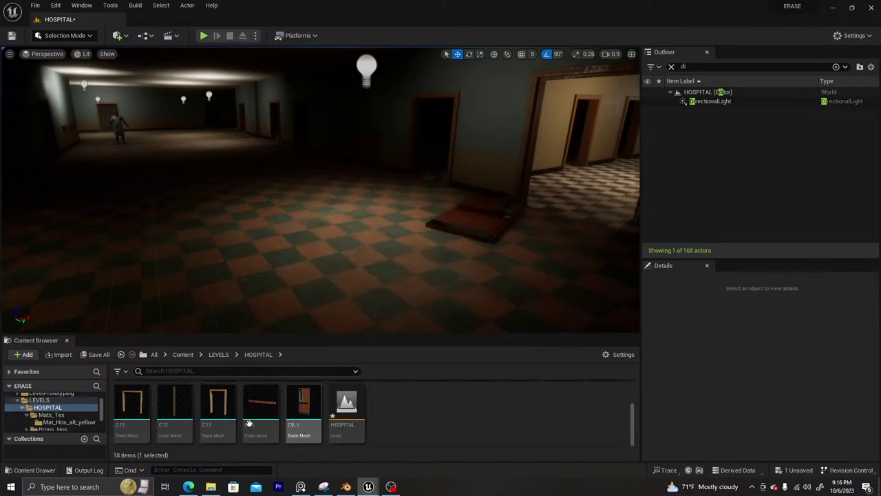
click(210, 486)
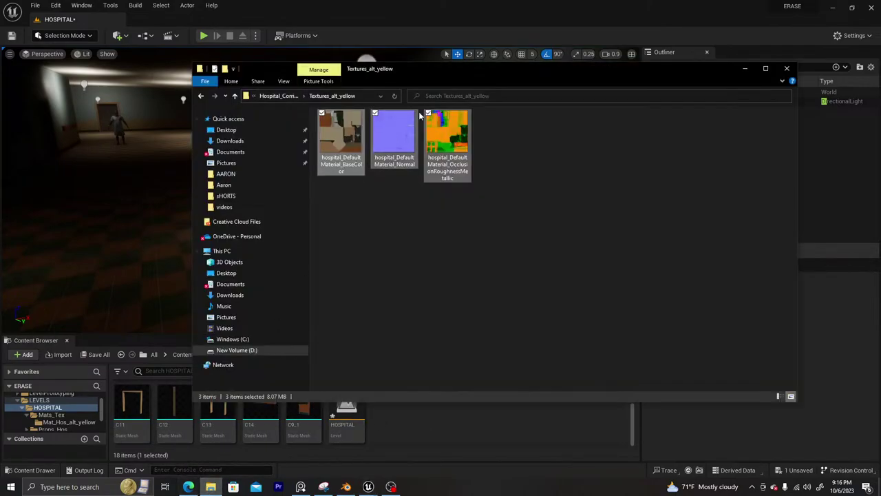
click(279, 96)
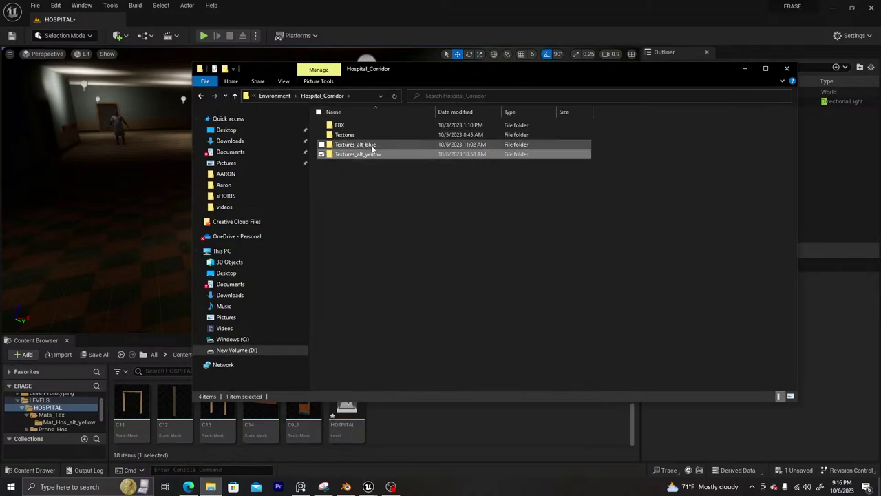
double_click(359, 125)
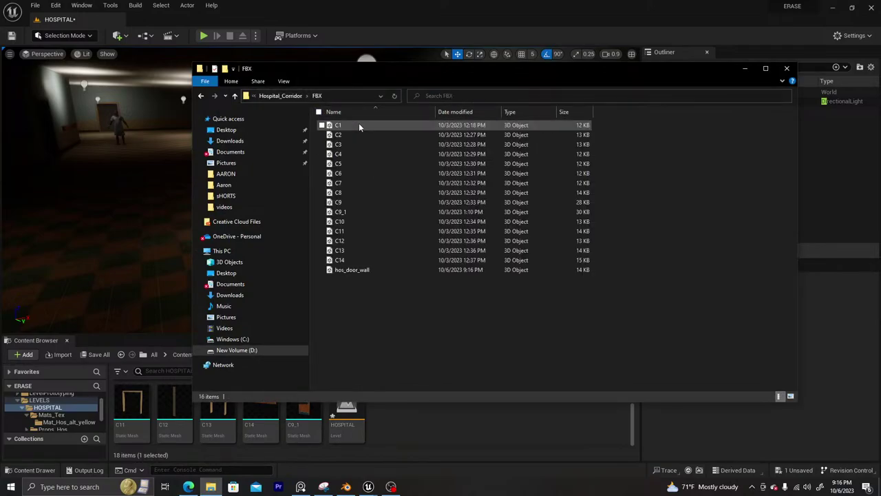
Import the hos_door_wall FBX into Unreal's HOSPITAL content folder with the current import options
click(369, 271)
drag(370, 271, 405, 436)
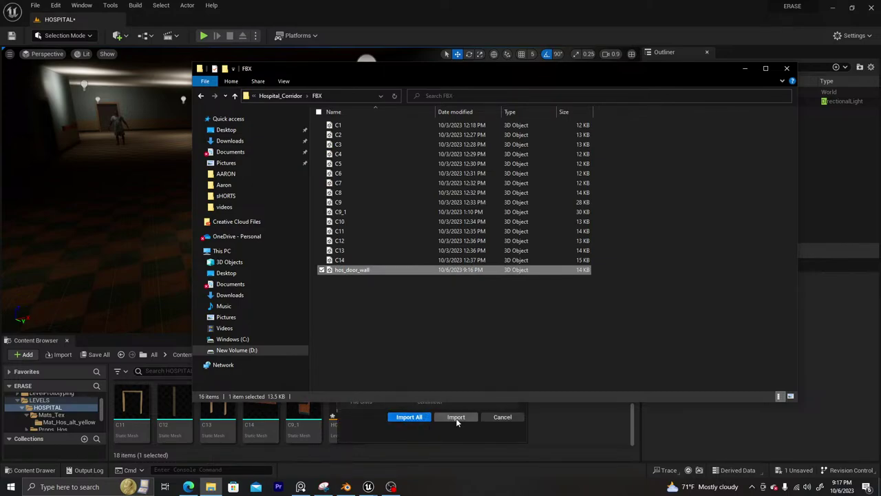
click(455, 418)
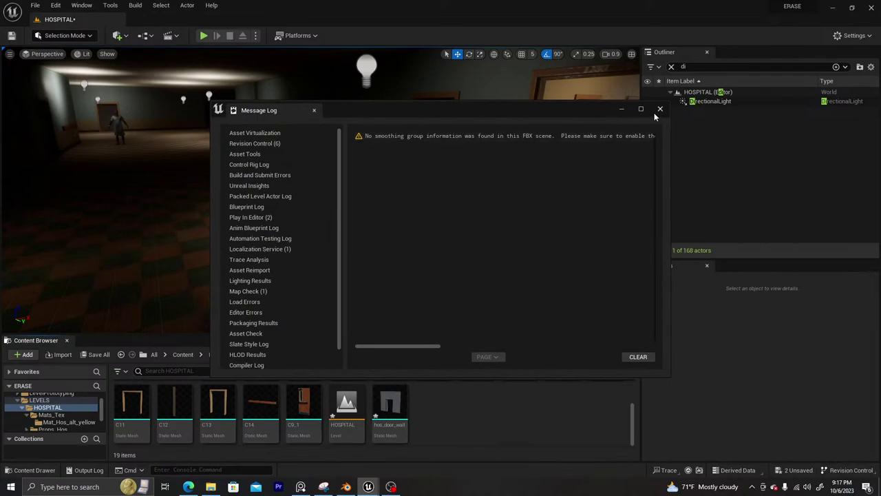
Dismiss the Message Log and copy the material assigned to the C9_1 door mesh
click(659, 109)
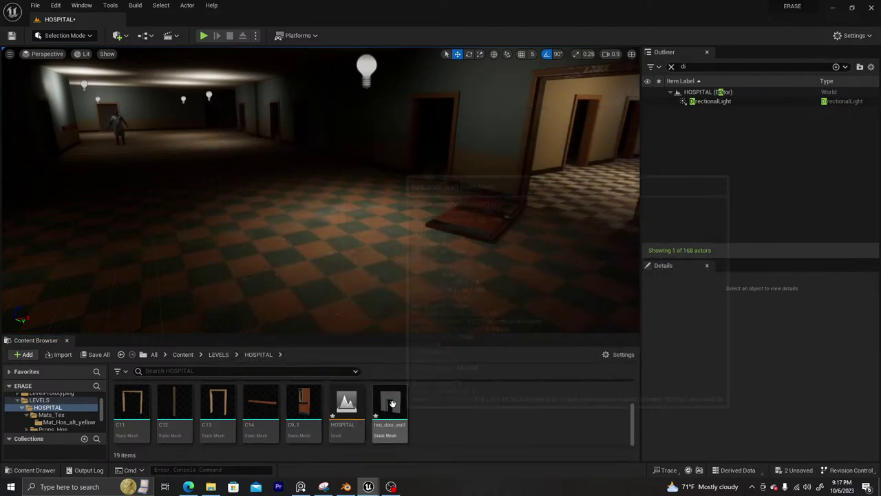
double_click(305, 403)
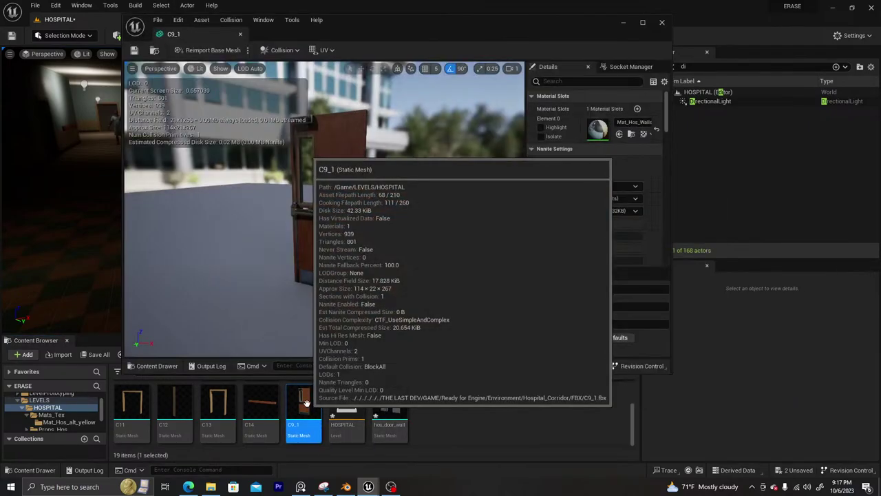
right_click(628, 124)
click(654, 130)
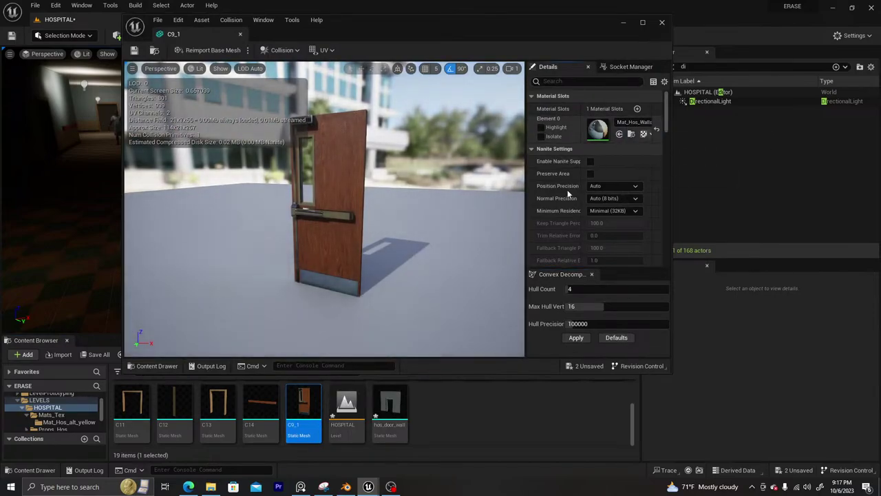
Paste the copied material into hos_door_wall's material slot, then save the mesh and close both mesh editors
click(397, 406)
double_click(399, 411)
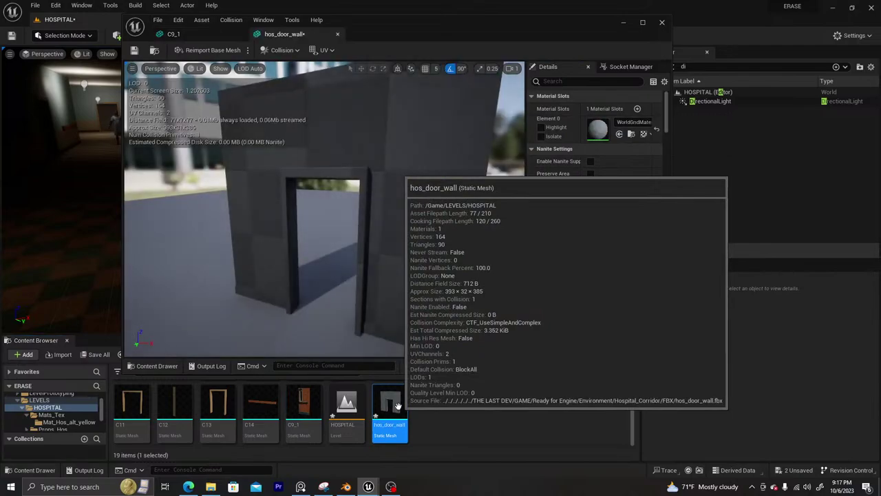
right_click(628, 124)
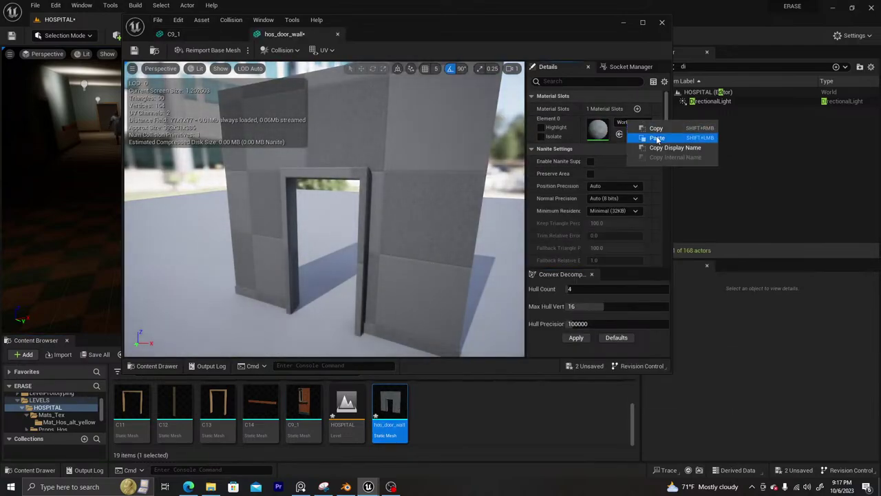
click(657, 138)
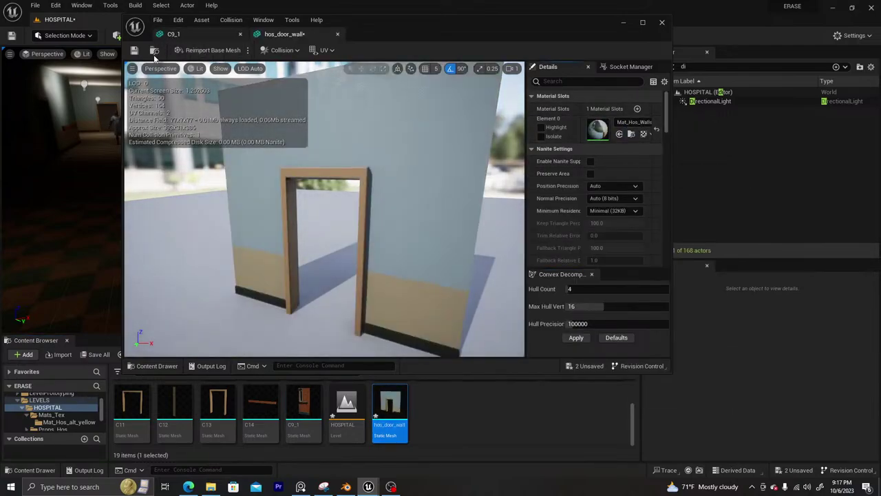
click(135, 51)
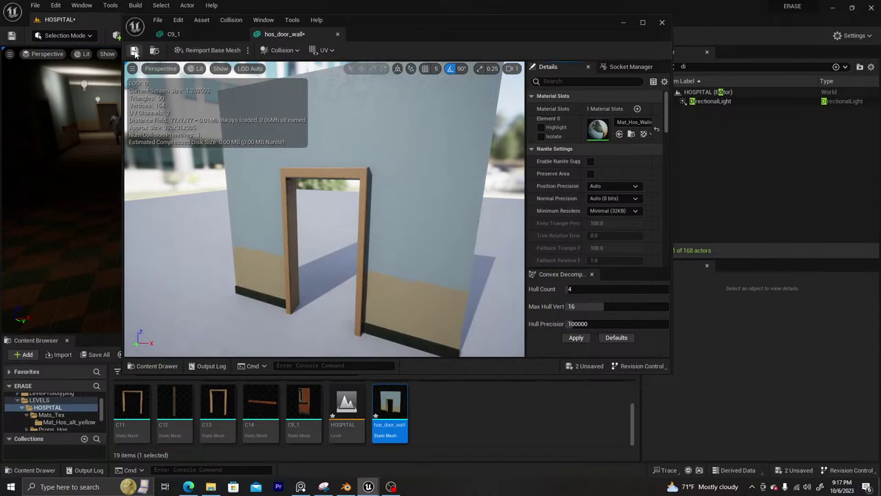
click(338, 34)
click(239, 33)
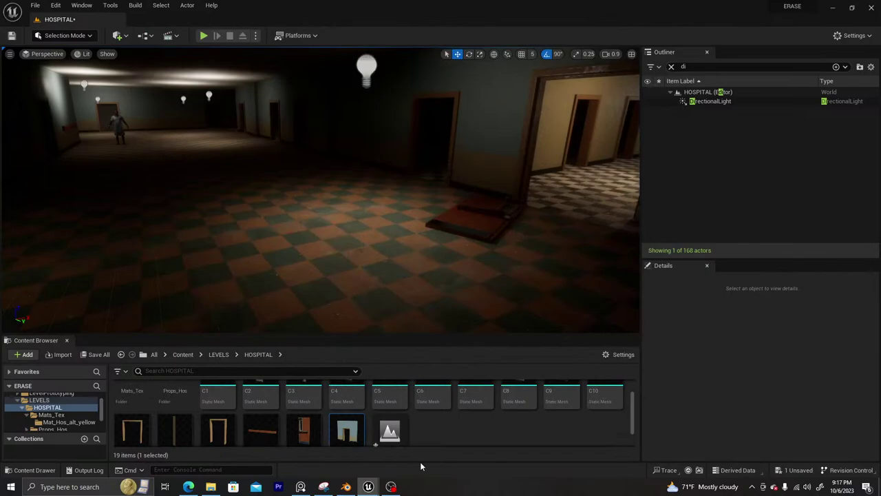
Place hos_door_wall on the checkered floor of the hospital lobby and rotate it 90 degrees about the vertical axis
drag(351, 428, 294, 239)
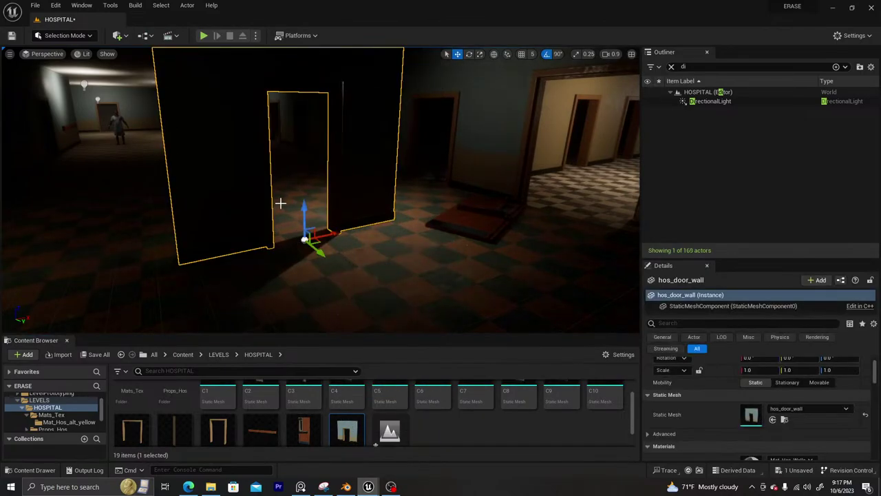
key(e)
right_drag(290, 204, 351, 275)
drag(362, 266, 413, 281)
Add a point light just above the floor in front of the placed doorway wall
right_drag(281, 218, 420, 219)
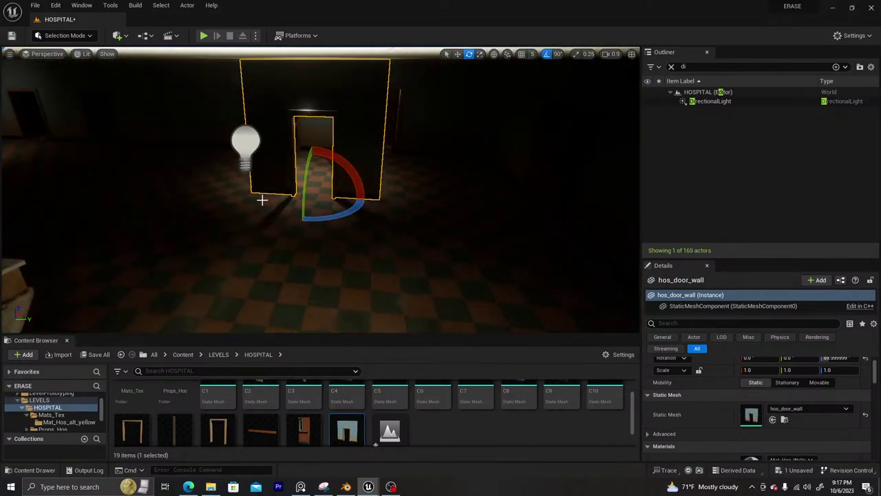
click(311, 233)
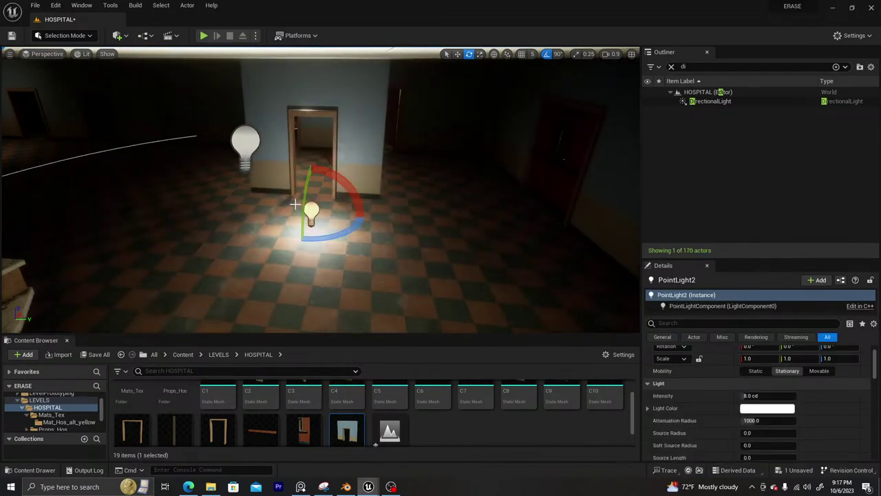
Play the level in the editor and try walking the character through the new wall's doorway to check its fit
key(alt+p)
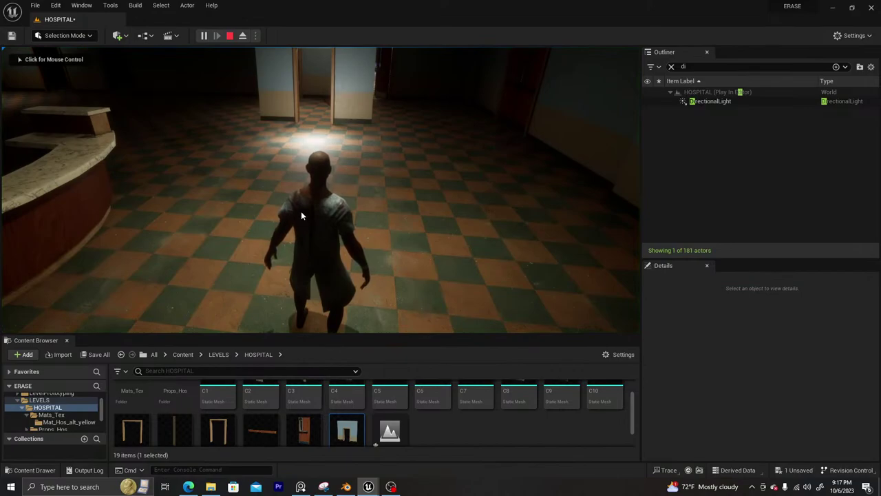
click(318, 212)
key(w)
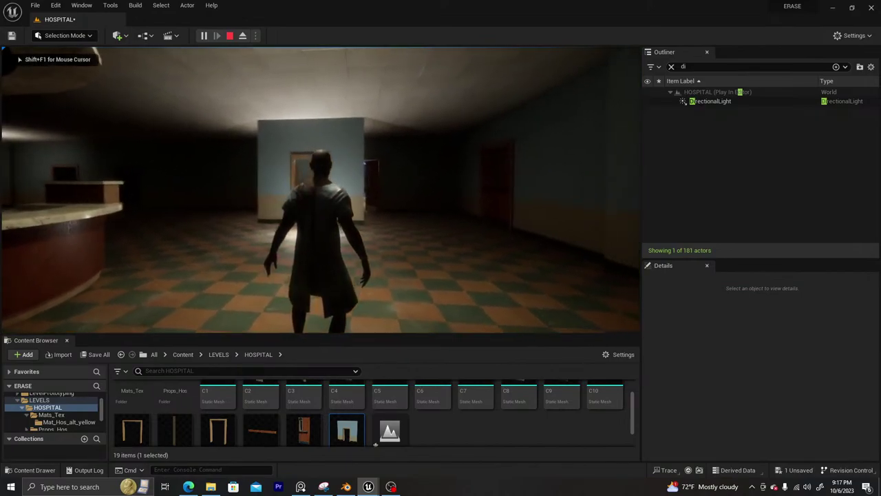
key(w)
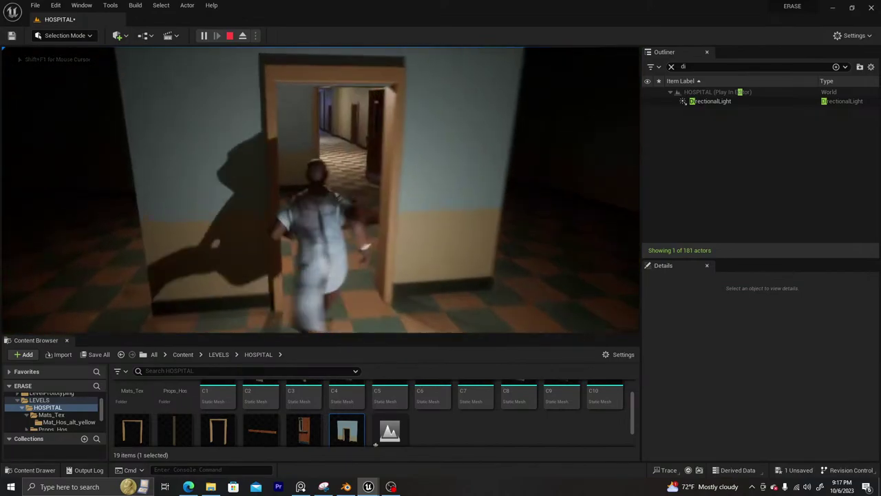
key(d)
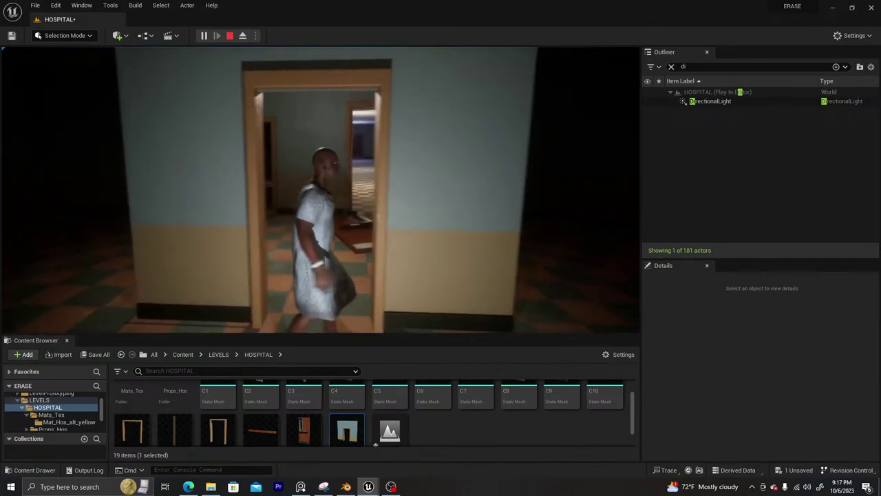
key(w)
key(w)
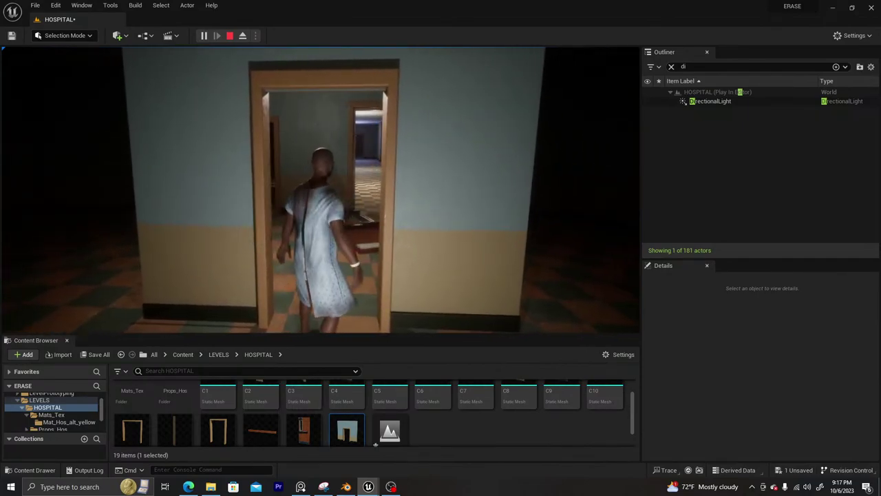
key(d)
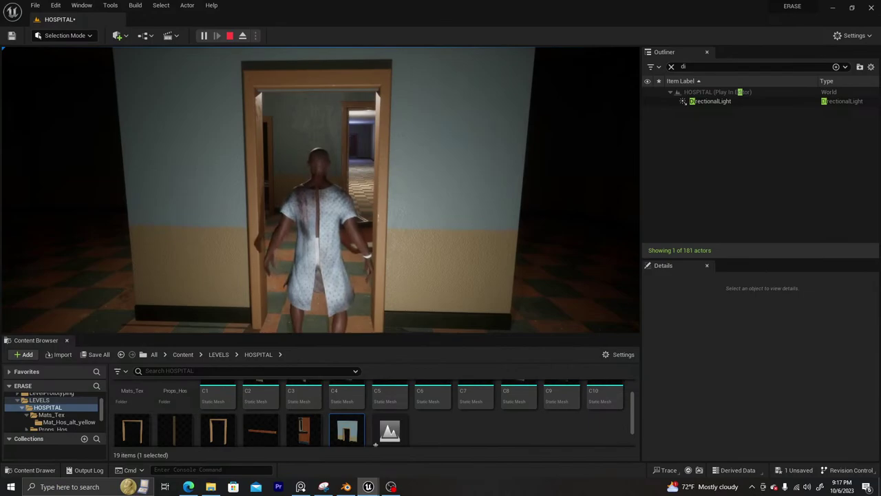
key(w)
key(a)
key(w)
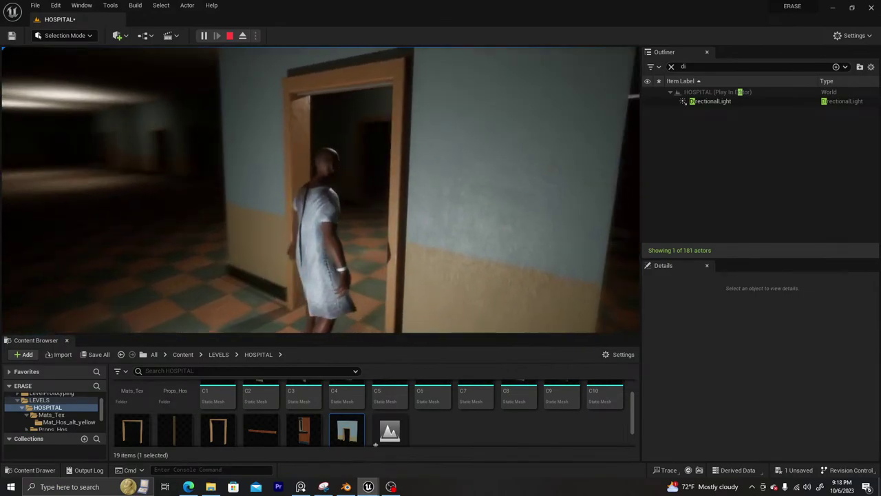
Run the character around the doorway wall and into the adjoining hallway to examine the wall from both sides
key(s)
key(d)
key(w)
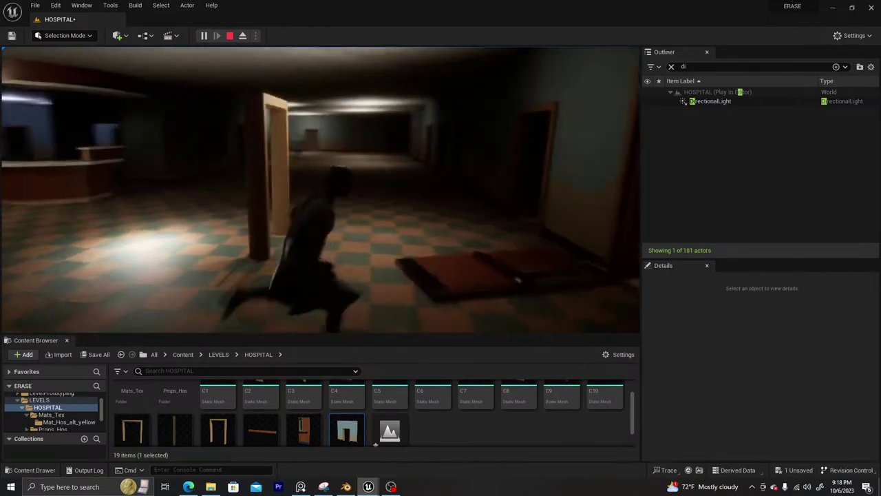
key(a)
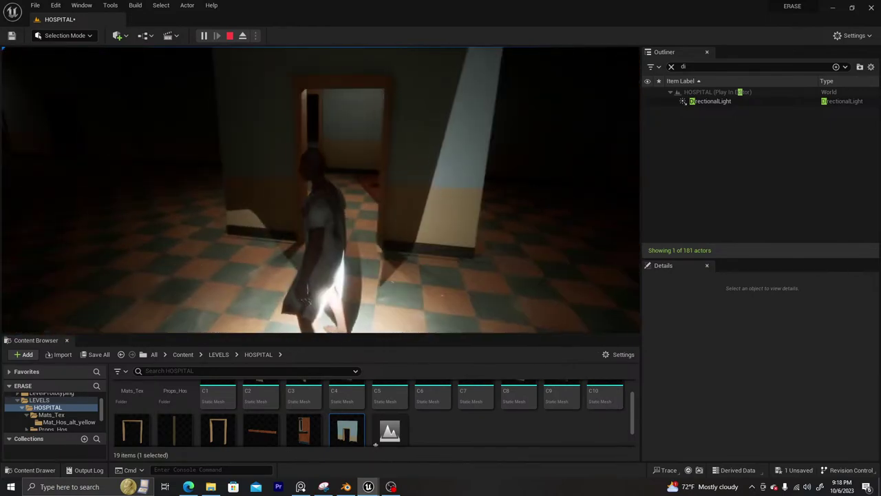
key(w)
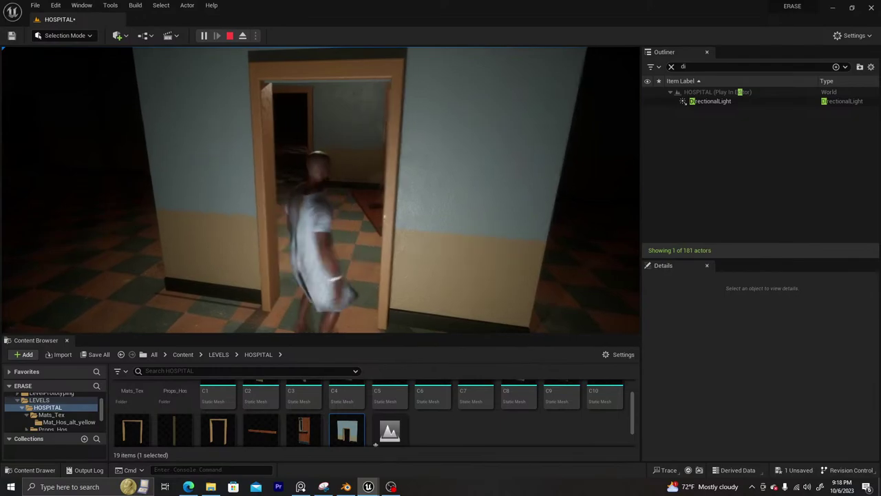
key(w)
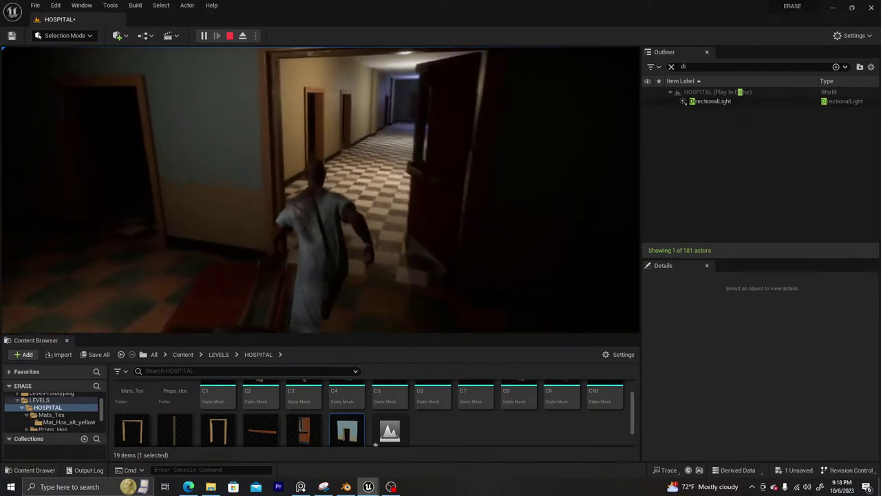
key(w)
key(d)
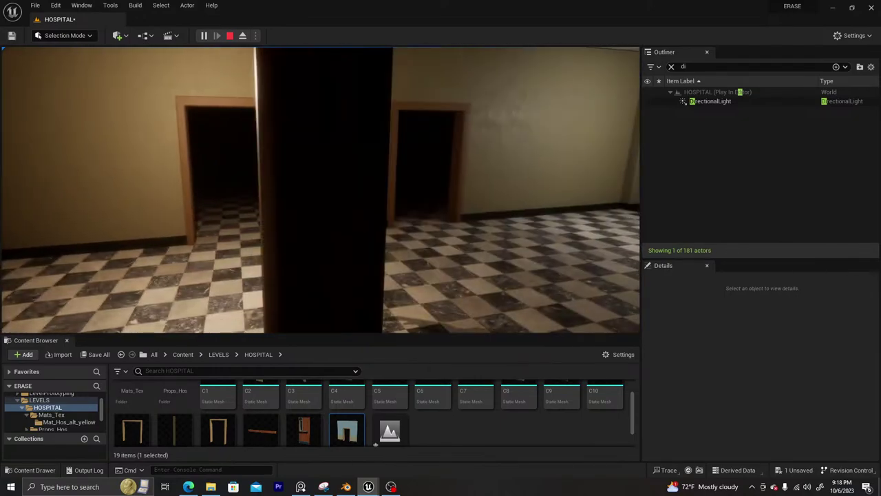
key(a)
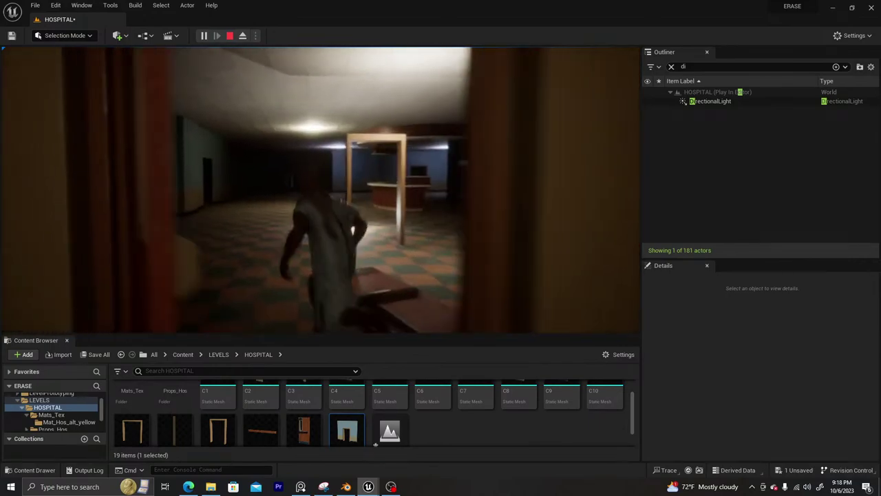
Make the running game fullscreen and move the character through the lobby past the reception desk
key(F11)
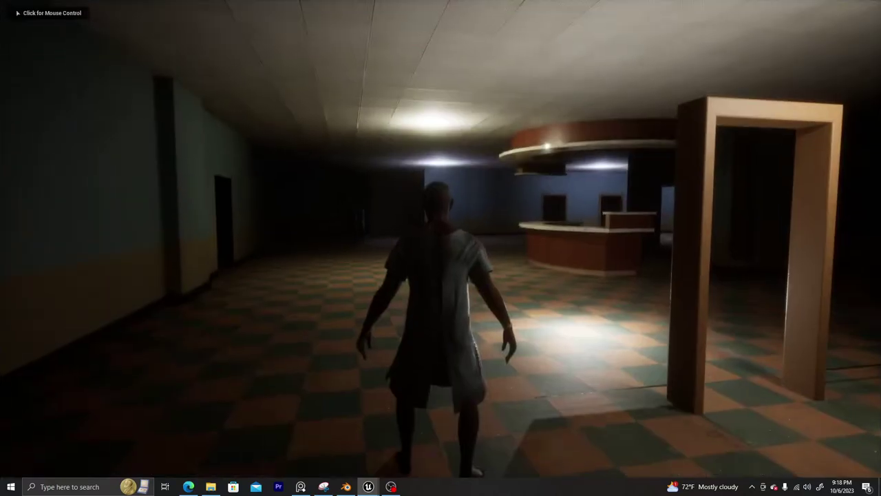
click(441, 248)
key(w)
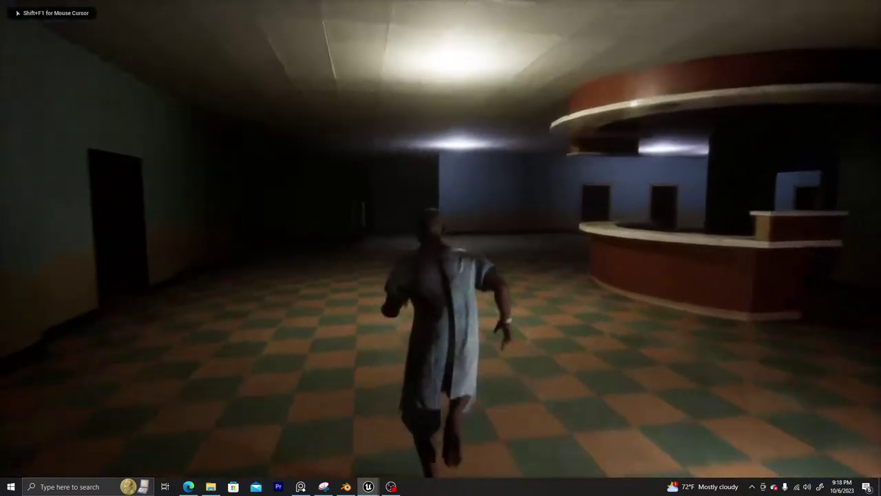
Playtest the hospital level by jumping and running through the lobby and checkered corridor, examine the fallen door, and end the session
key(space)
key(space)
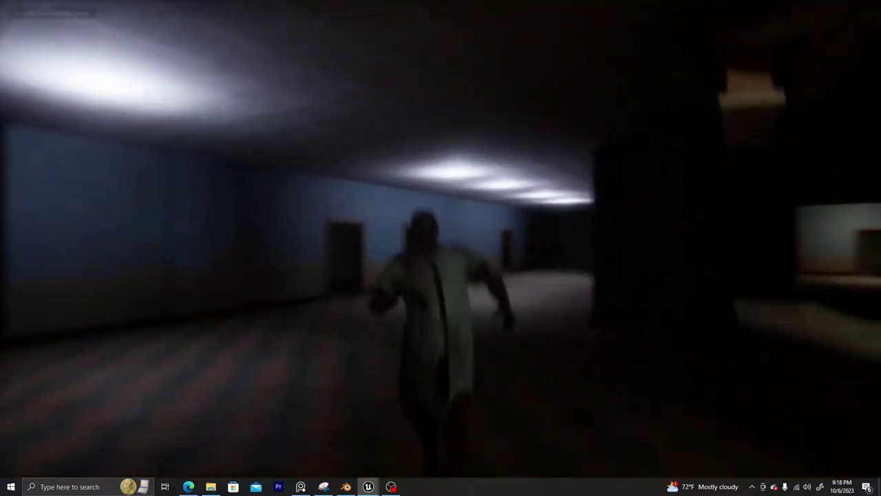
key(space)
key(space)
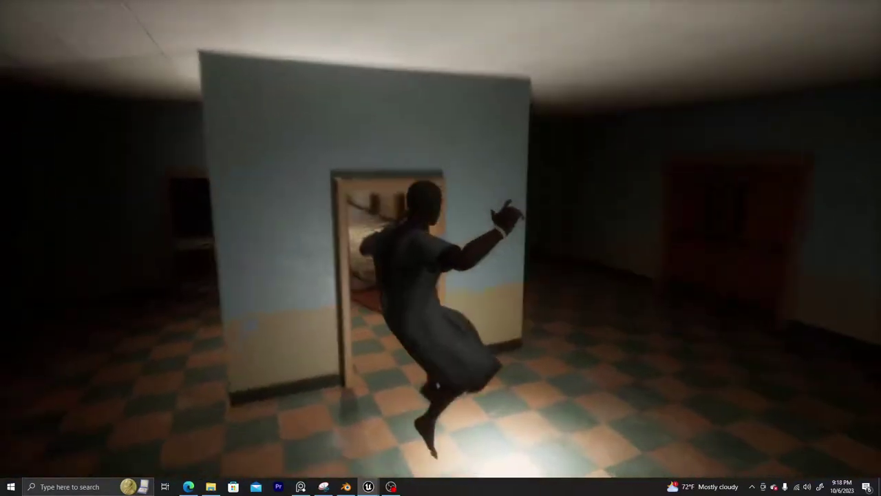
key(w)
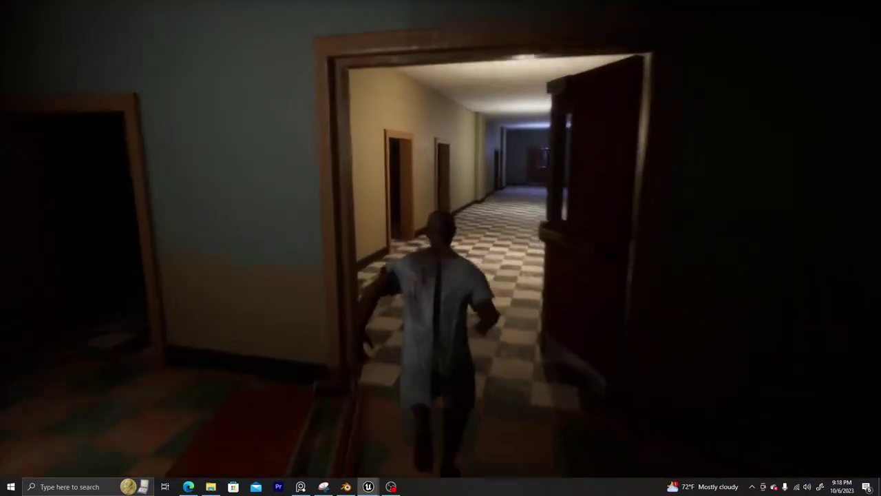
key(s)
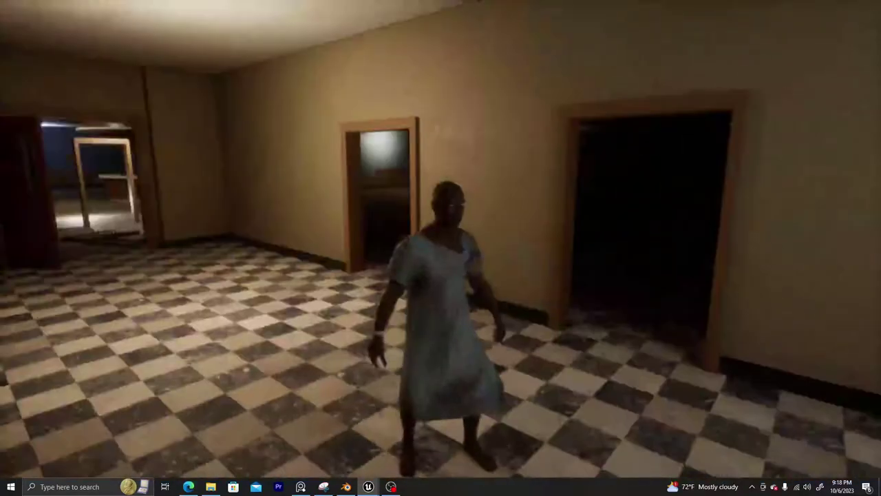
key(w)
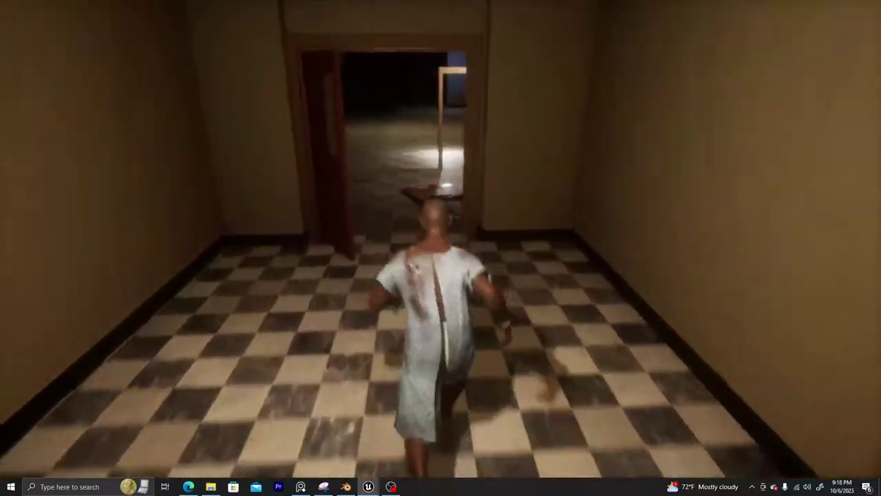
key(w)
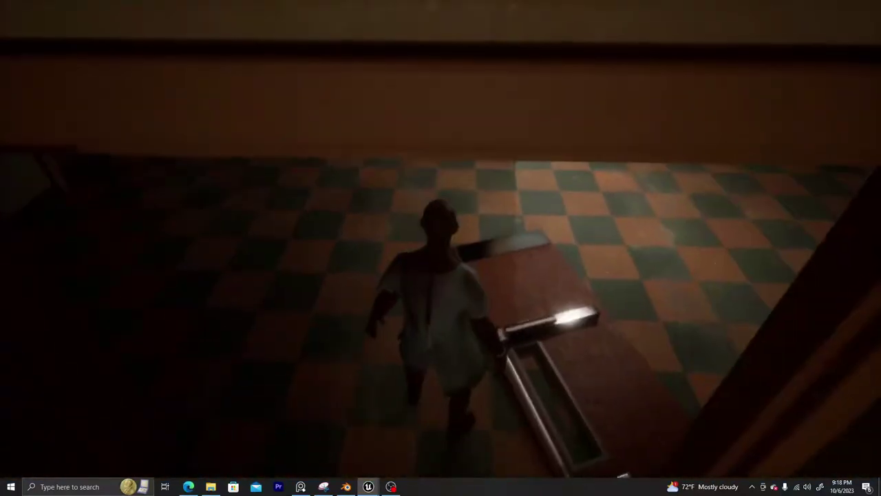
key(w)
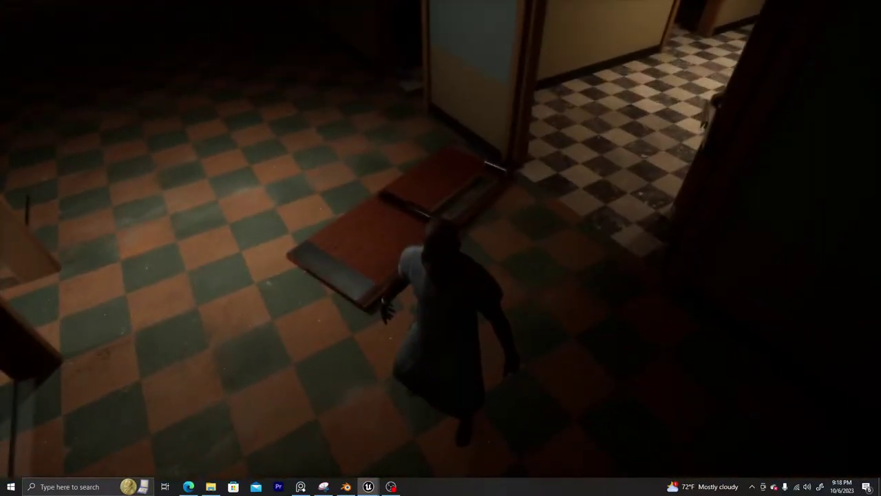
key(s)
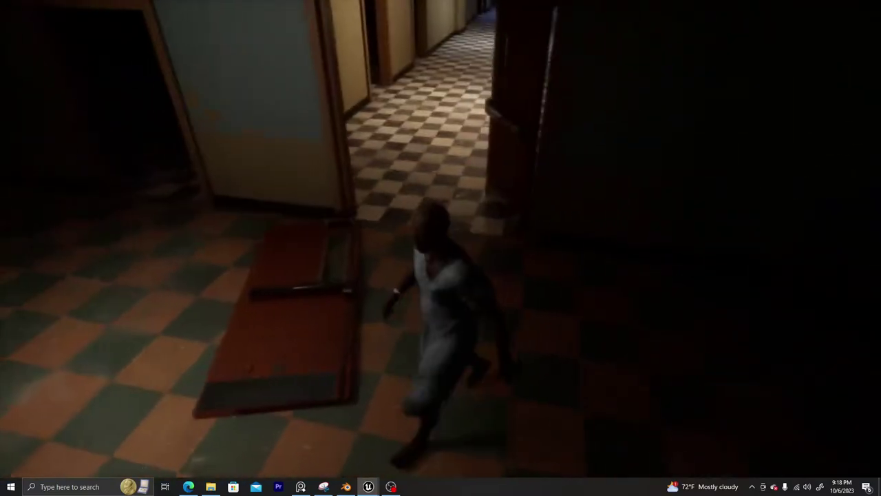
key(Escape)
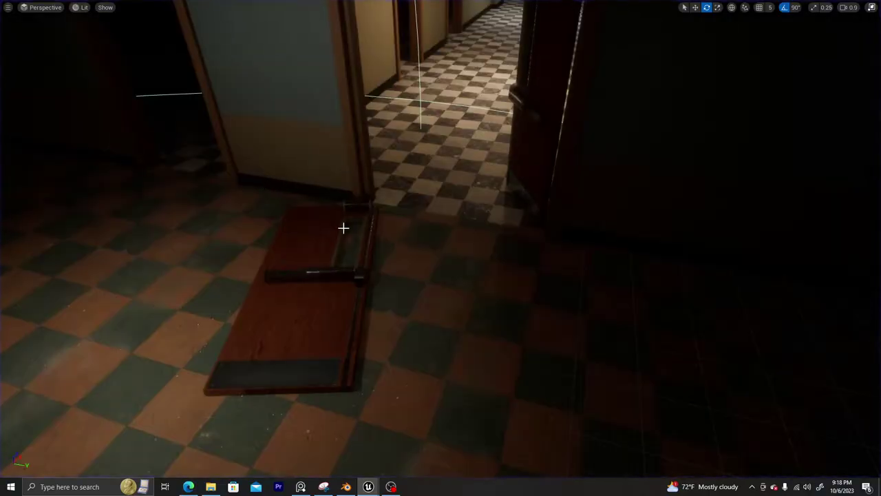
Turn the fallen door around on the floor and move it back in front of the corridor doorway
click(380, 388)
drag(365, 421, 307, 422)
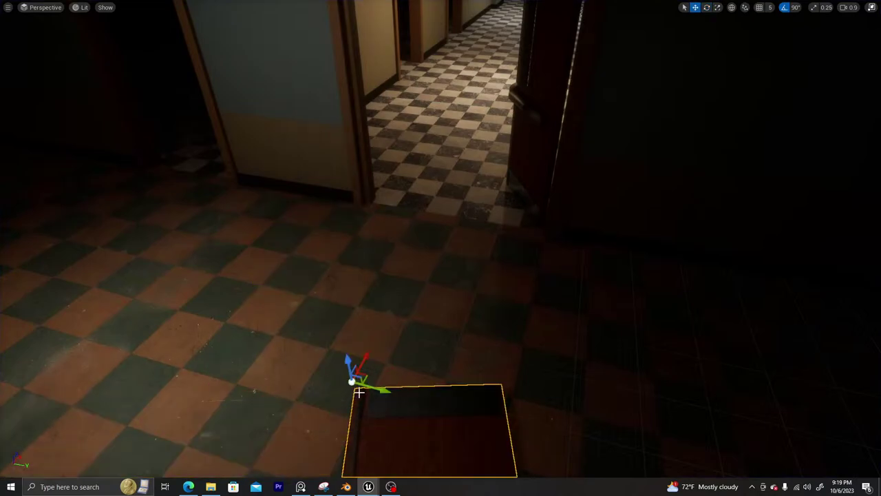
drag(368, 374, 349, 219)
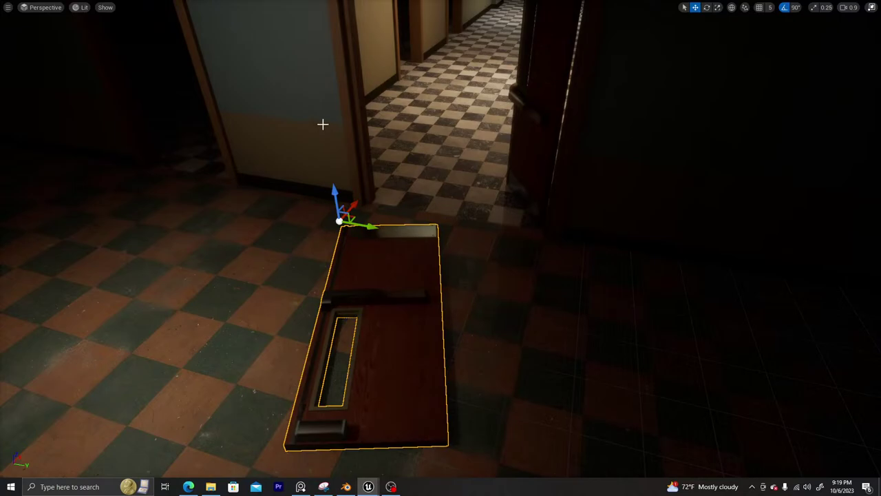
Playtest the level again, running past the fallen door and down the corridor to the closed double doors, to examine the environment
key(alt+p)
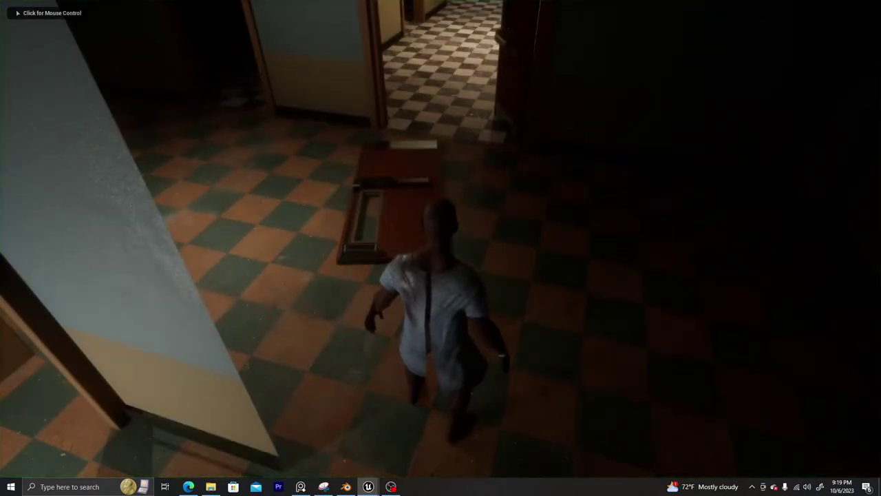
click(441, 247)
key(w)
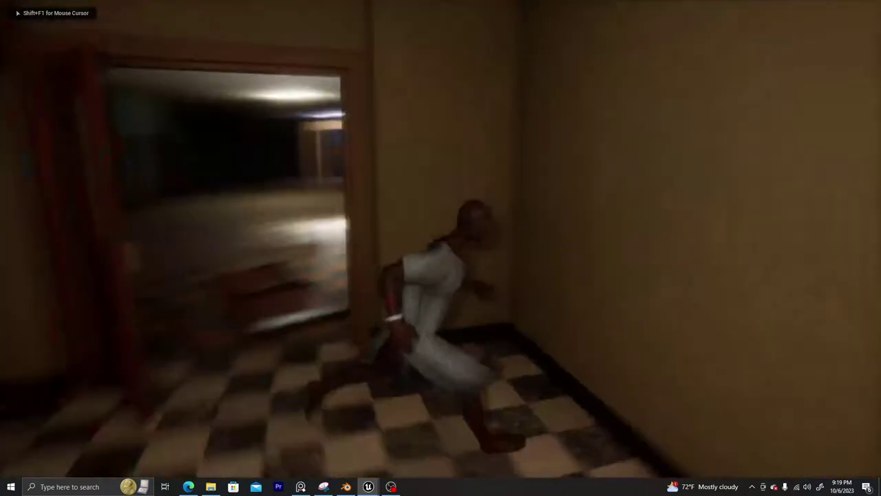
key(s)
key(w)
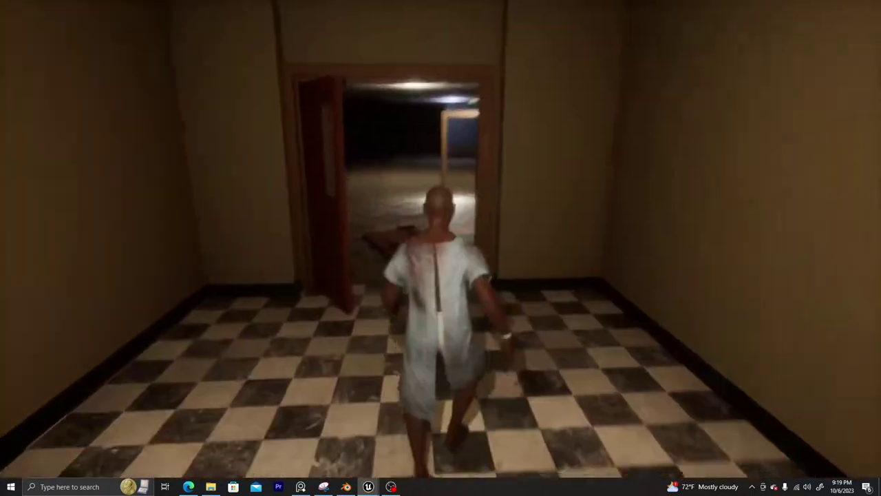
key(w)
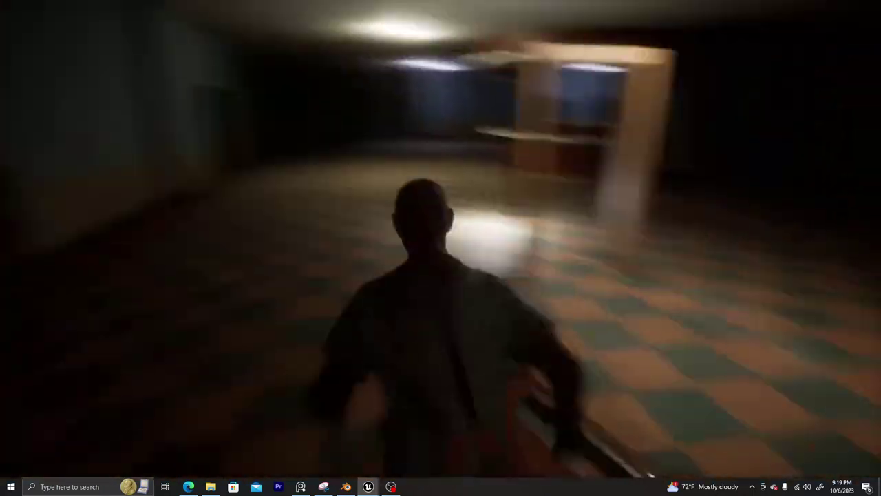
key(w)
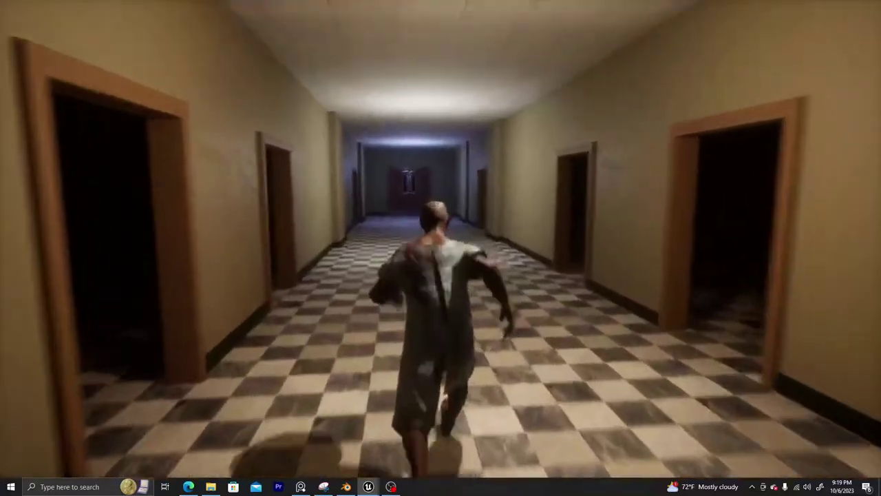
key(w)
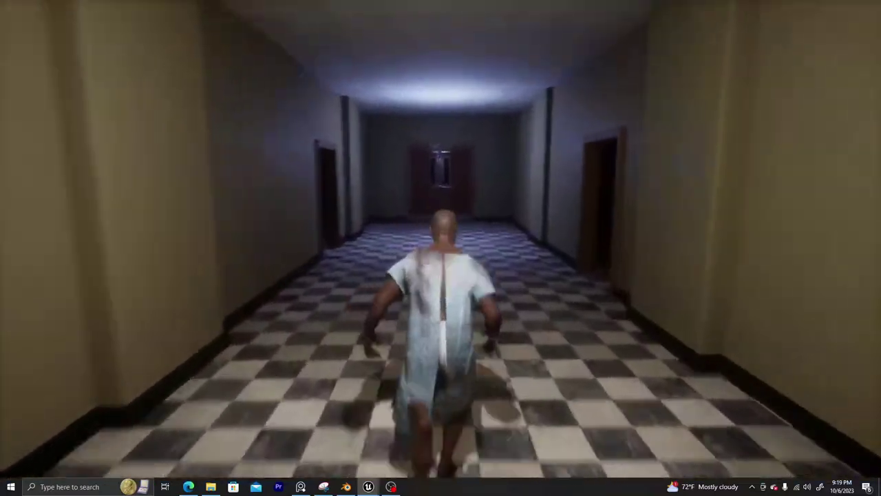
key(w)
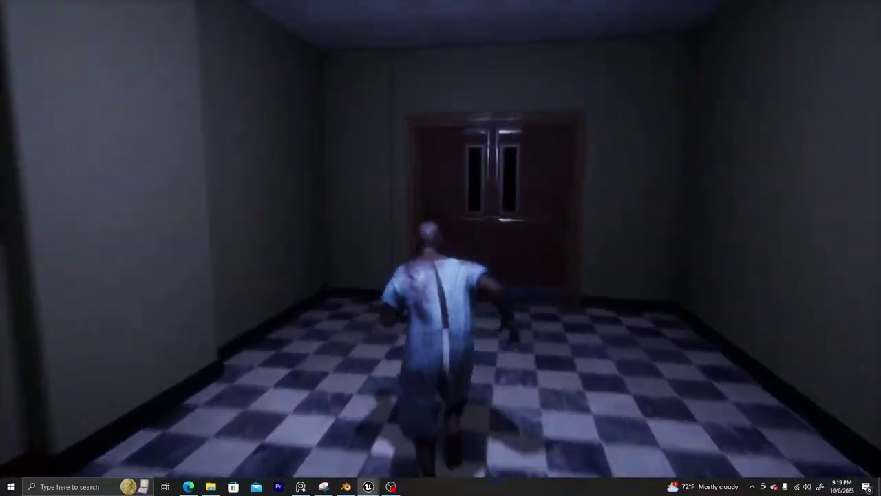
key(w)
key(d)
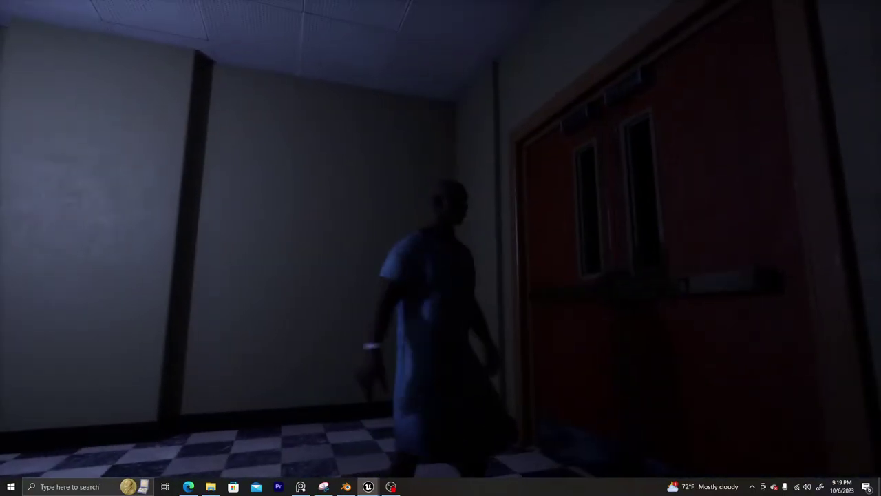
key(w)
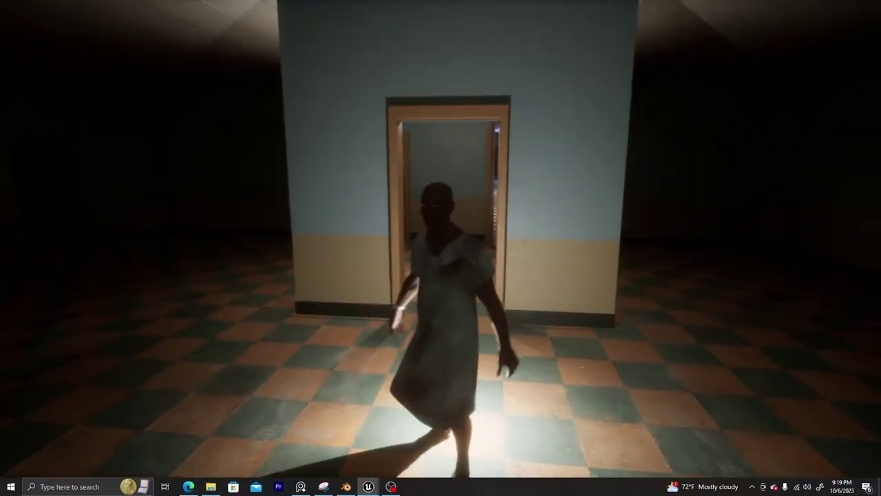
Leave the full-screen viewport to restore the editor layout and end the play session
key(F11)
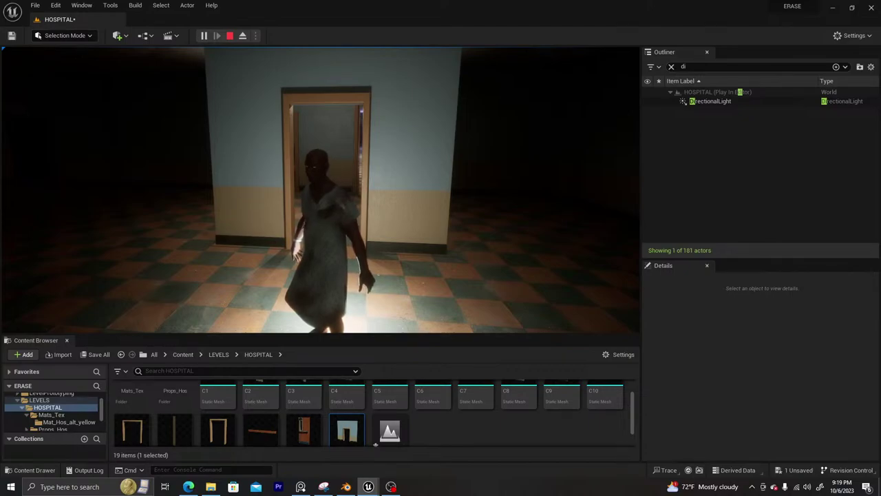
click(350, 137)
key(w)
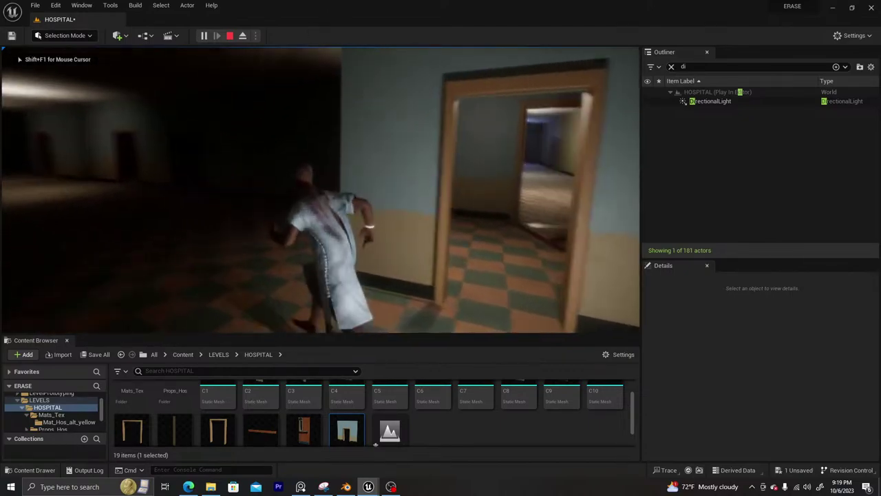
key(Escape)
Face the lobby wall beside the double doors and switch the viewport to the Detail Lighting view mode
key(w)
right_drag(289, 150, 396, 155)
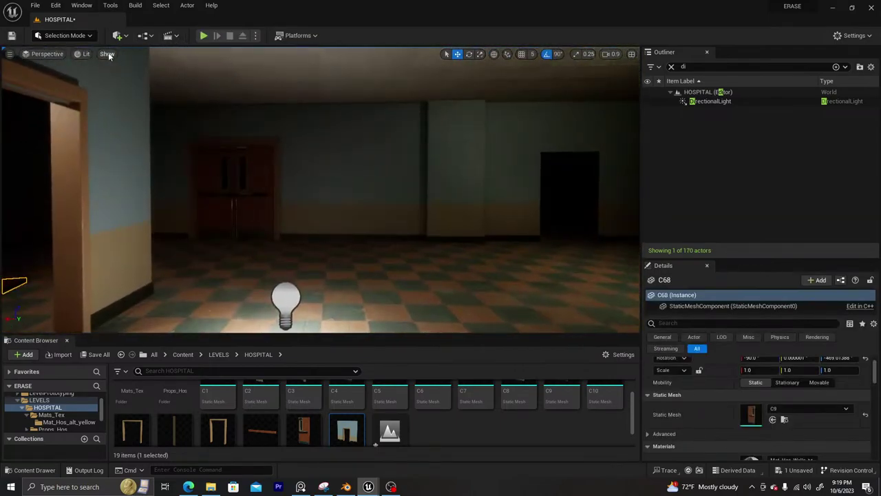
click(82, 54)
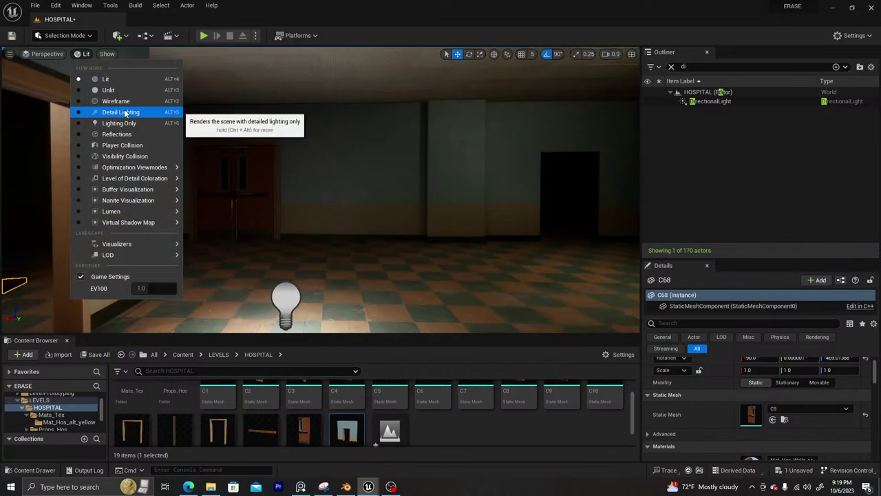
click(104, 107)
scroll(320, 176, up, 5)
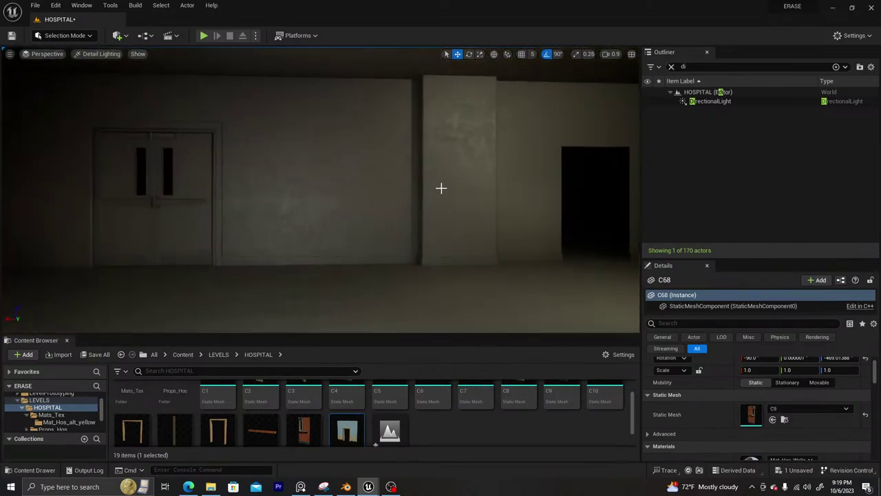
Slide the wall pillar between the double doors and the open doorway a short distance toward the double doors
click(456, 199)
drag(472, 263, 437, 258)
Select the wall panels around the pillar one after another to check where each panel ends
click(302, 222)
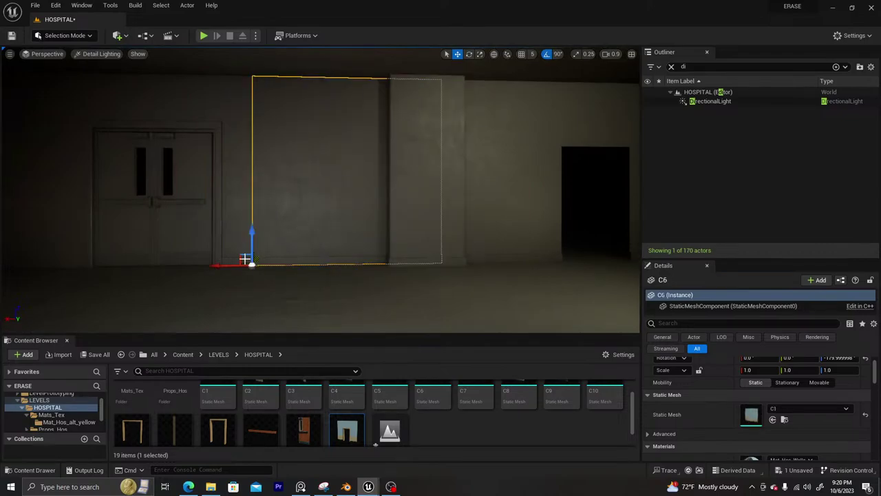
click(237, 215)
click(293, 173)
click(461, 159)
click(547, 161)
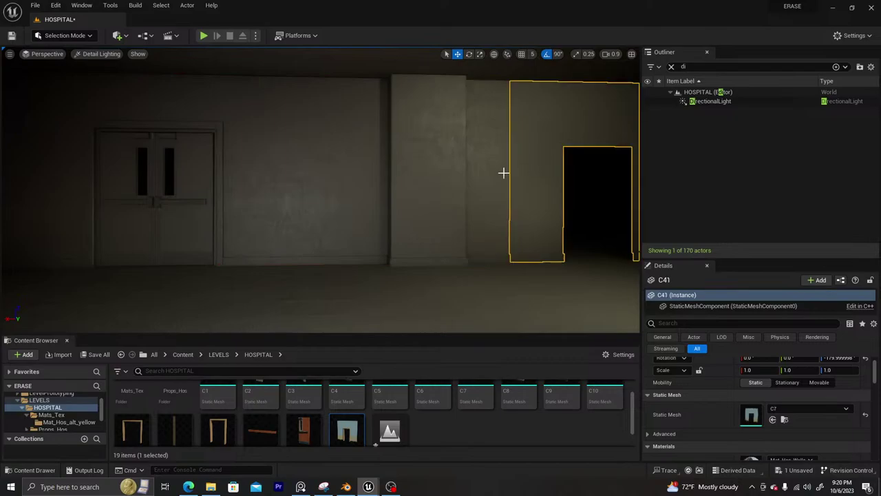
Try sliding the wall panel behind the pillar toward the open doorway, and undo the move
right_drag(503, 173, 578, 172)
click(211, 226)
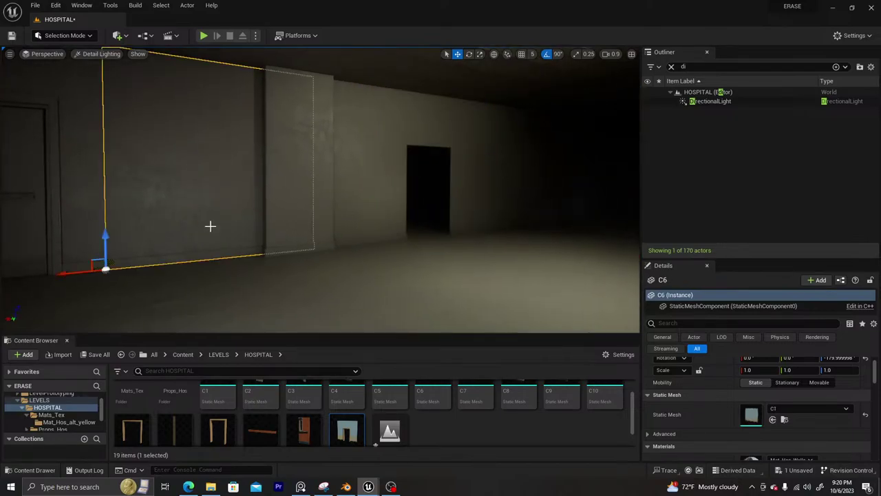
drag(69, 271, 151, 256)
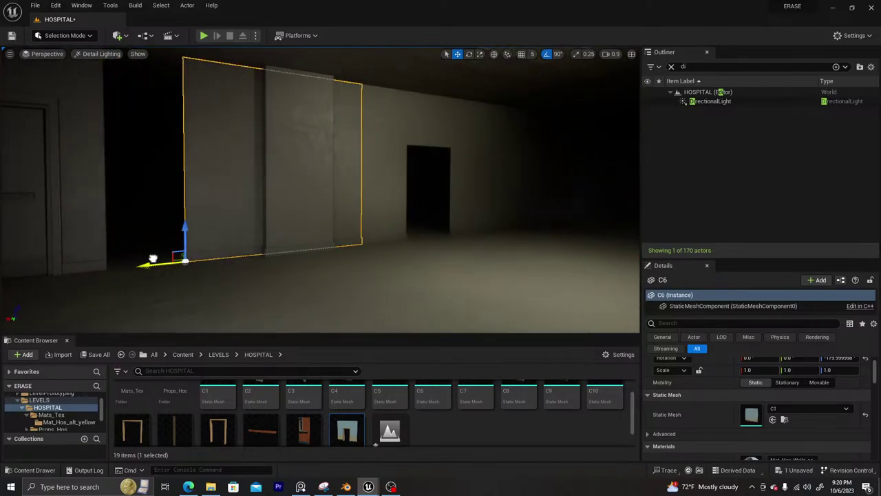
key(ctrl+z)
key(ctrl+z)
key(ctrl+z)
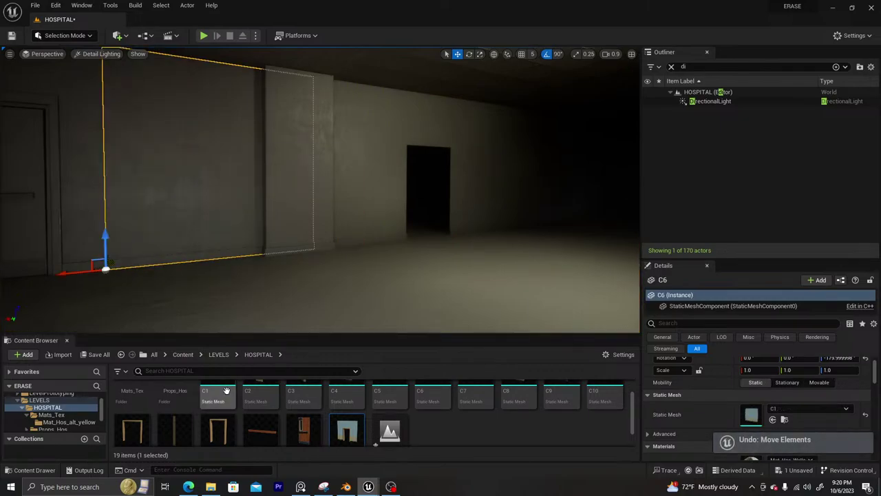
Switch to Blender and open the door wall's mesh for editing at the inner upper corner of the door frame
click(346, 487)
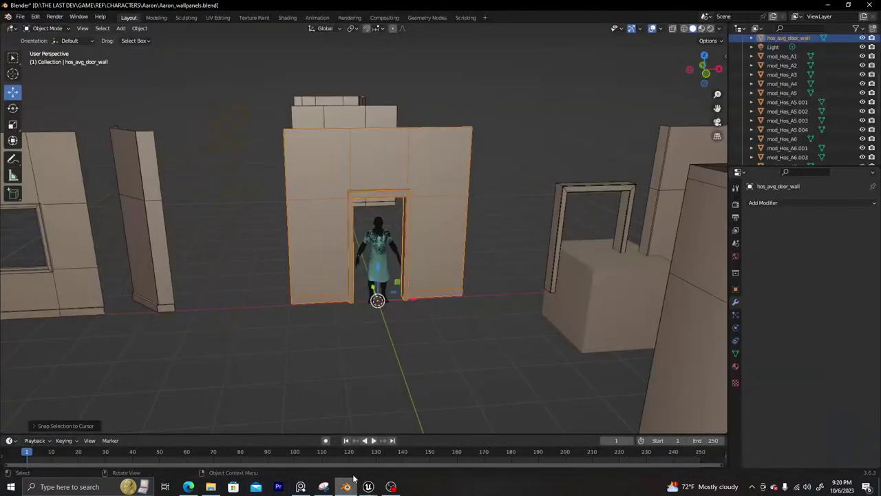
middle_drag(355, 265, 391, 270)
scroll(391, 271, up, 3)
shift+middle_drag(391, 271, 447, 284)
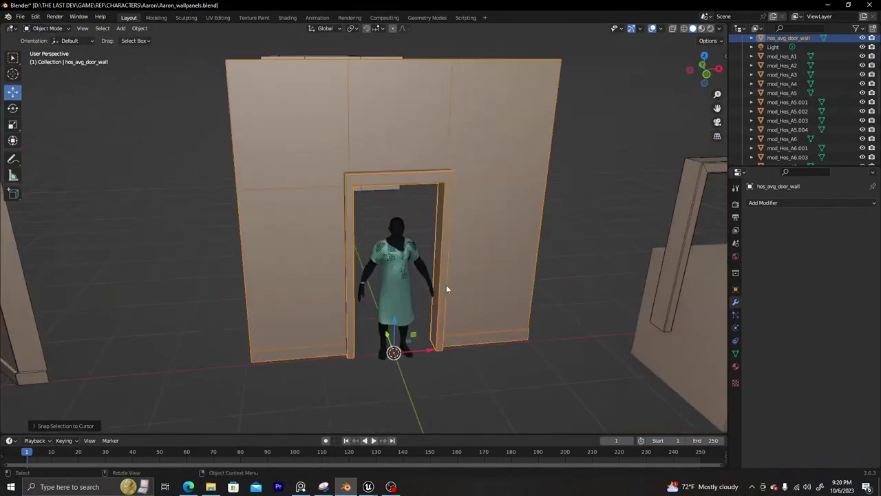
shift+middle_drag(460, 315, 398, 225)
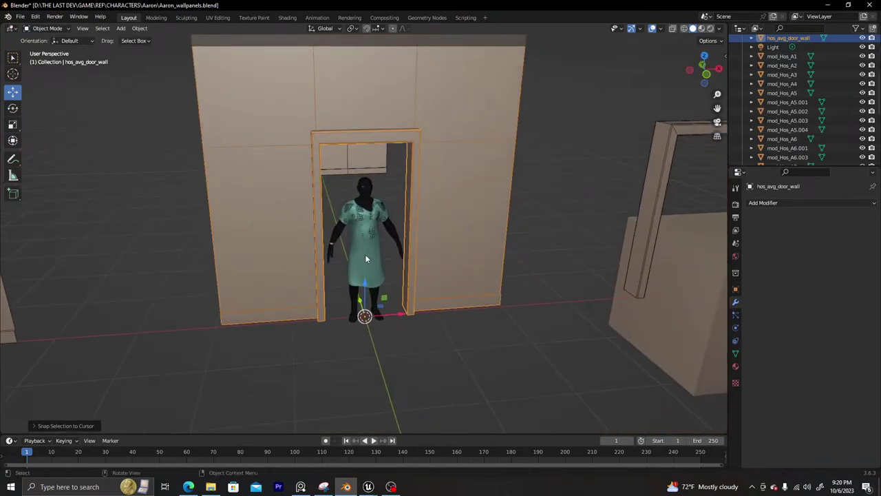
middle_drag(363, 199, 309, 217)
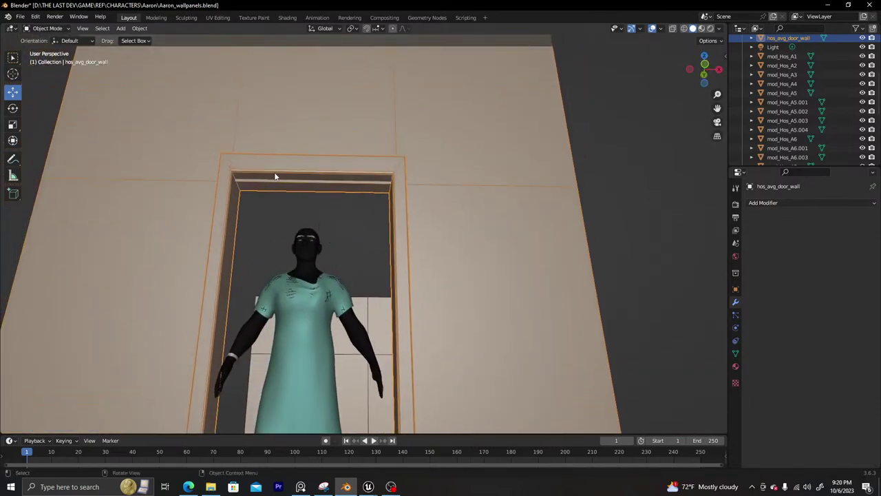
scroll(274, 177, up, 2)
key(Tab)
middle_drag(252, 166, 233, 156)
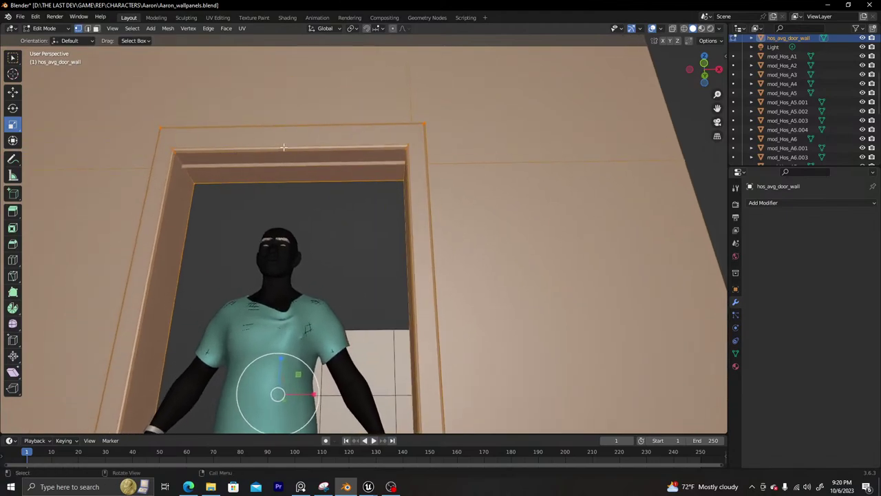
click(196, 183)
key(Tab)
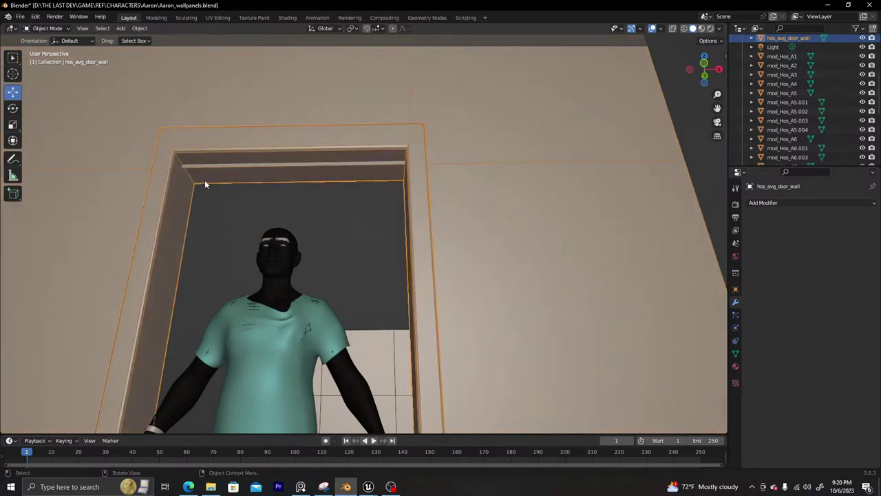
key(Tab)
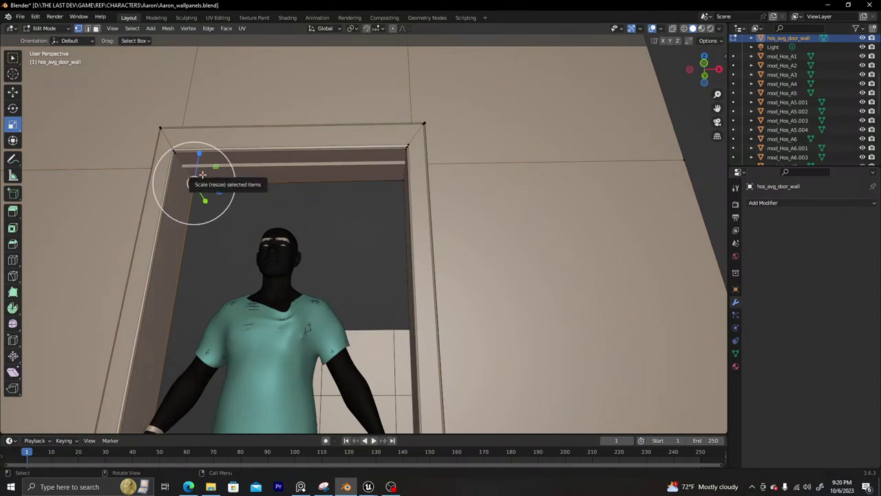
Cut two edge loops around the inside of the door frame to mark out a narrow strip along the jambs and head
key(ctrl+r)
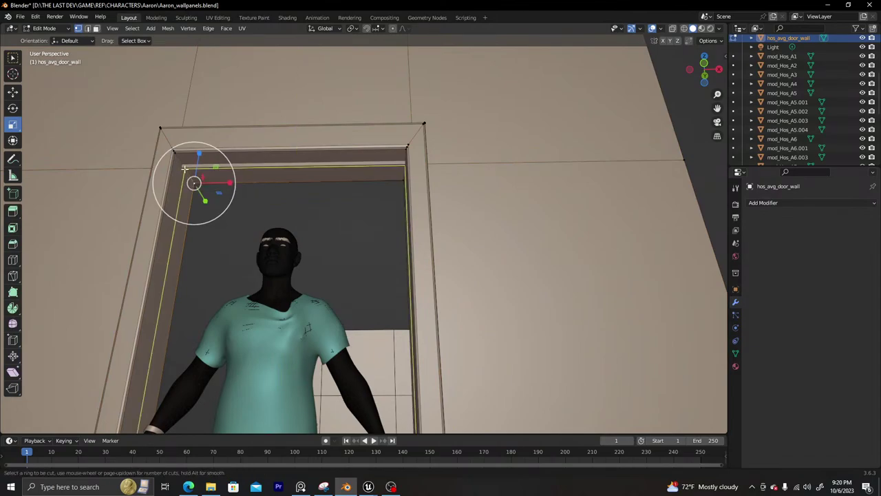
click(185, 168)
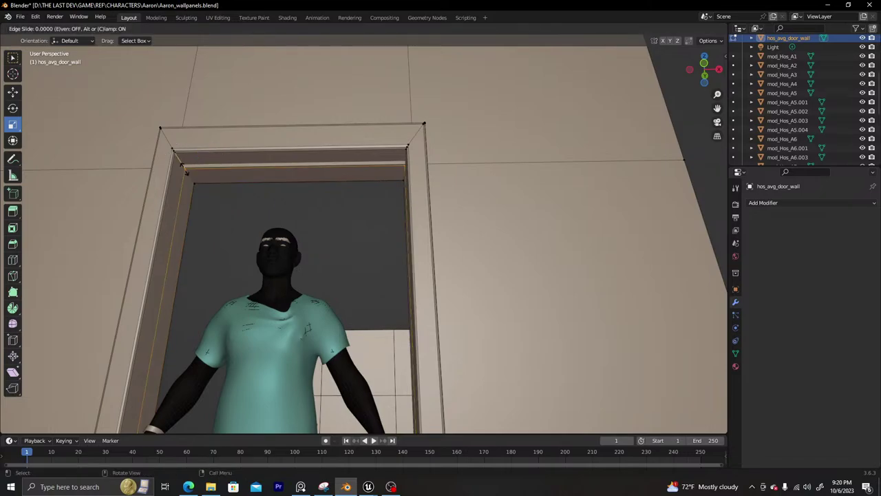
click(185, 172)
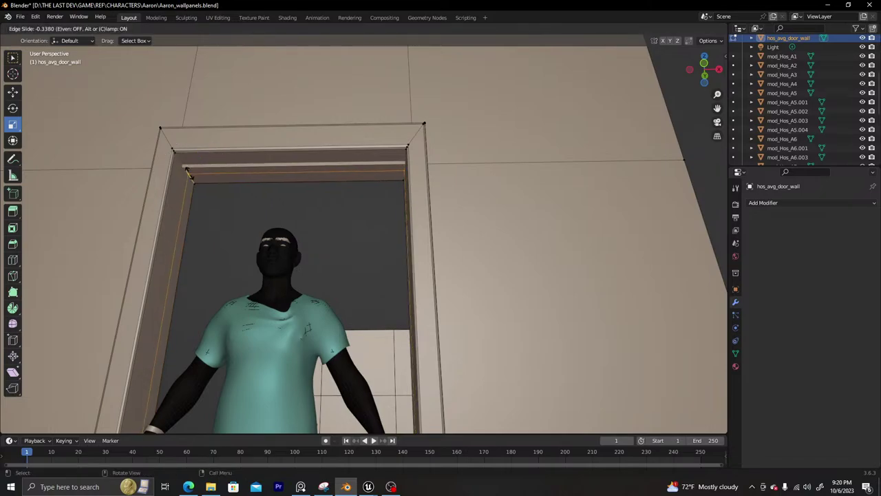
key(ctrl+r)
click(178, 162)
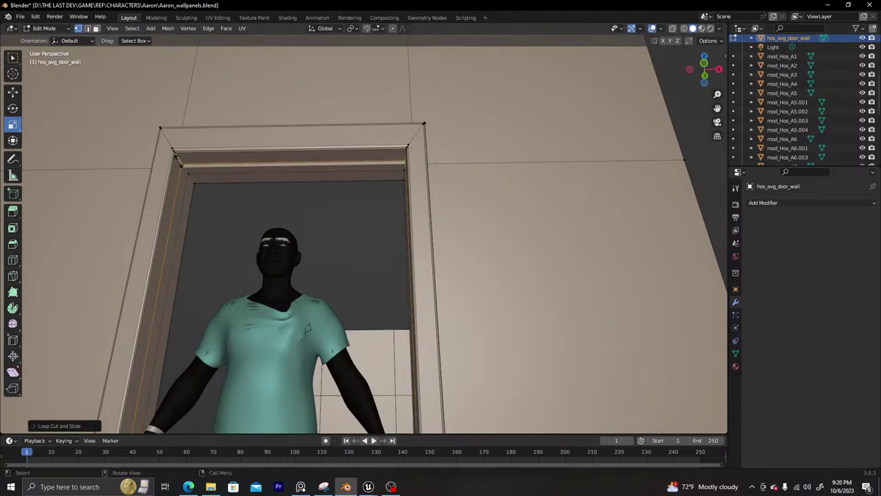
click(178, 162)
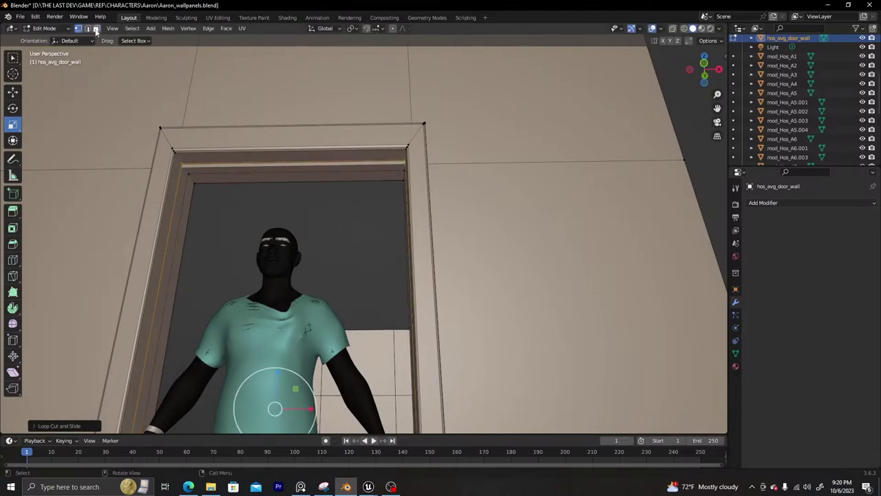
Duplicate the narrow face strip on the door frame's left inner jamb in place and separate the copy into its own object
click(96, 29)
alt+click(184, 172)
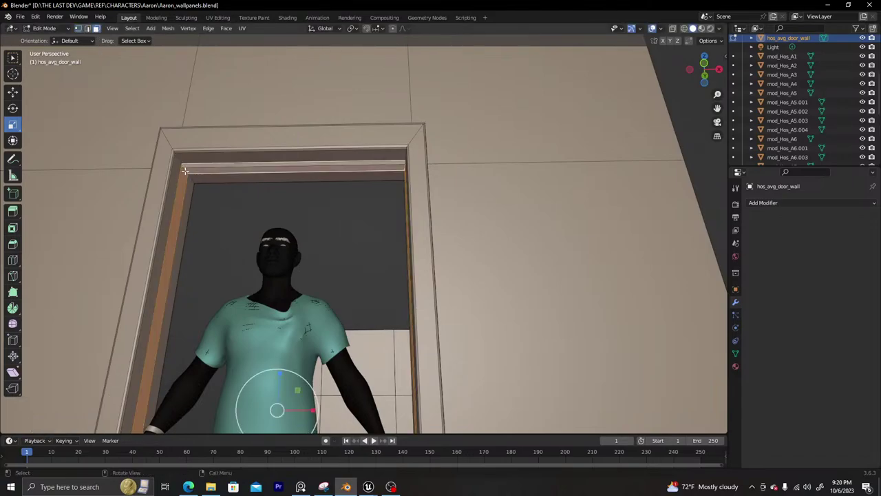
scroll(184, 171, down, 5)
shift+middle_drag(307, 260, 268, 226)
scroll(259, 183, up, 5)
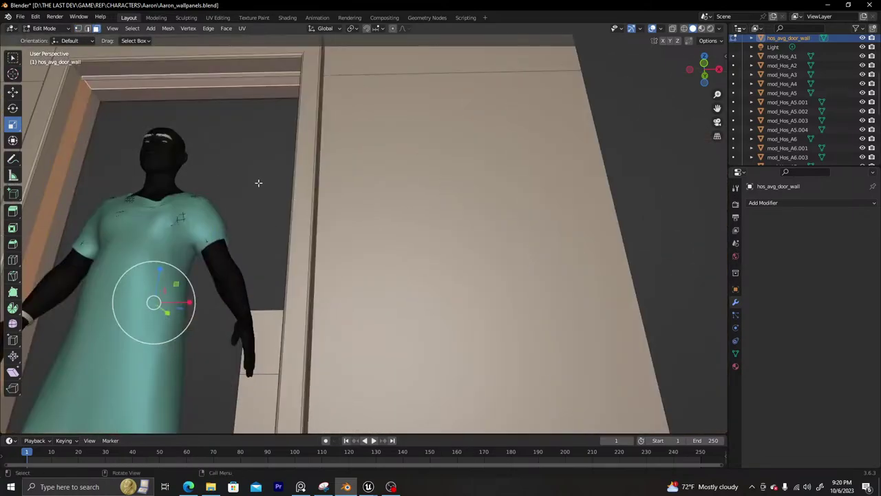
middle_drag(258, 183, 223, 210)
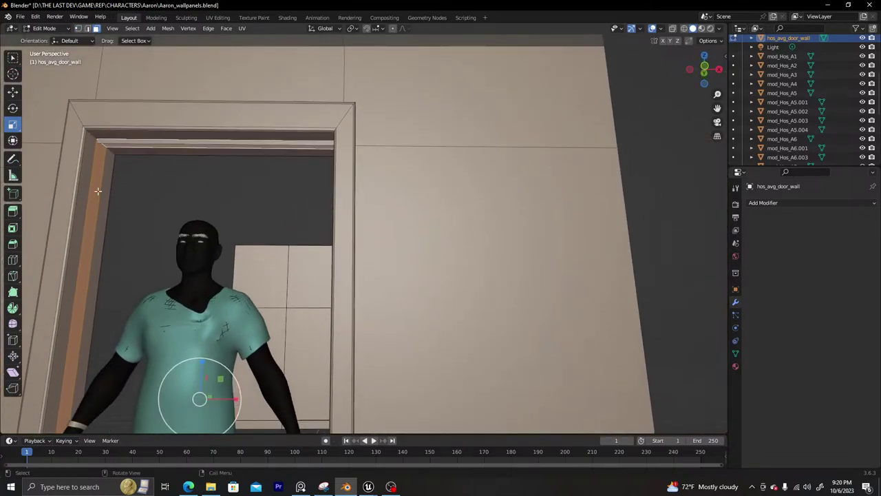
alt+click(98, 190)
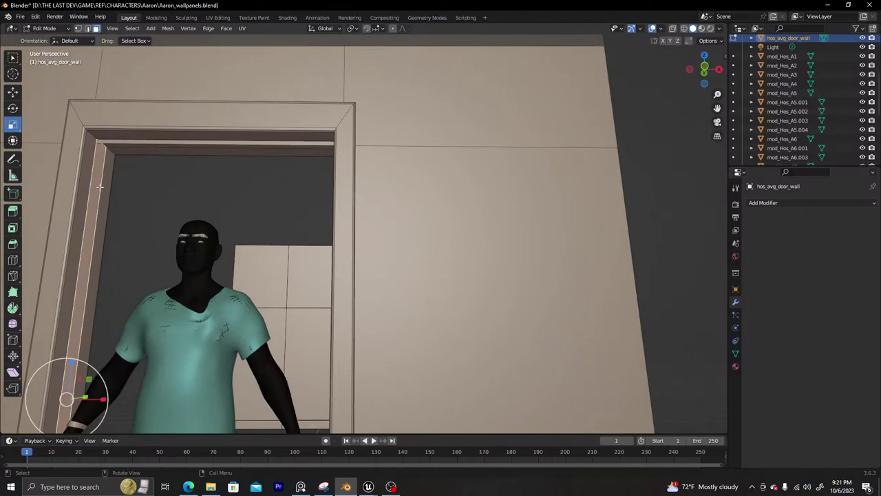
key(shift+d)
right_click(155, 201)
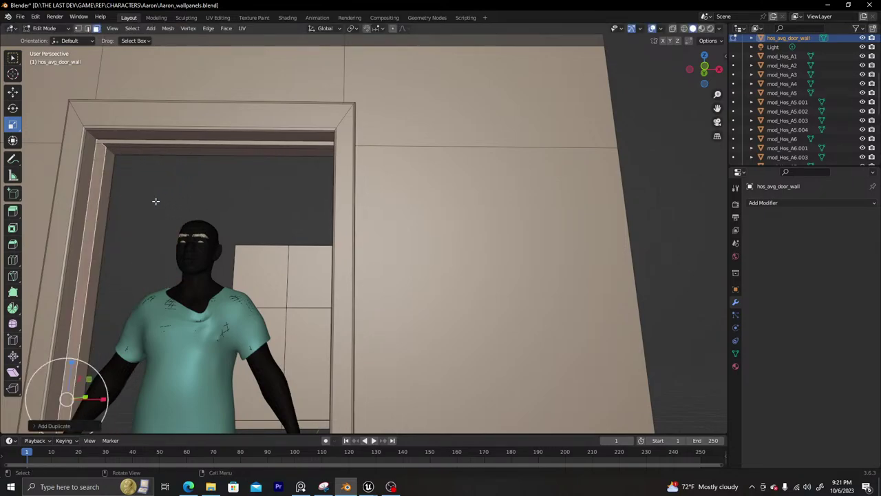
key(p)
click(156, 201)
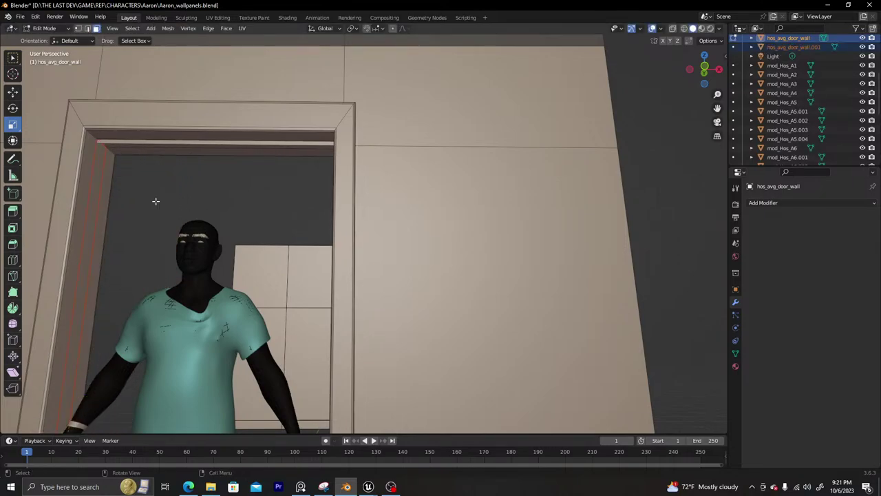
key(Tab)
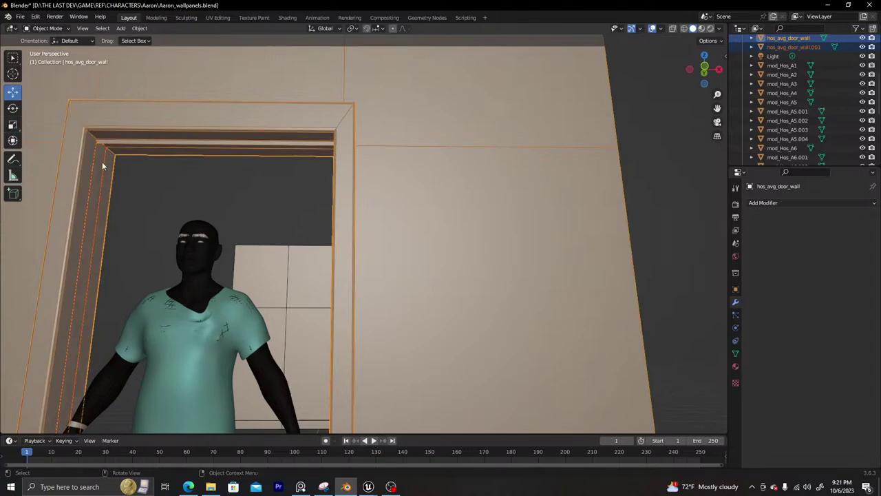
Isolate the original door wall in local view and face the inner side of its left jamb
click(82, 154)
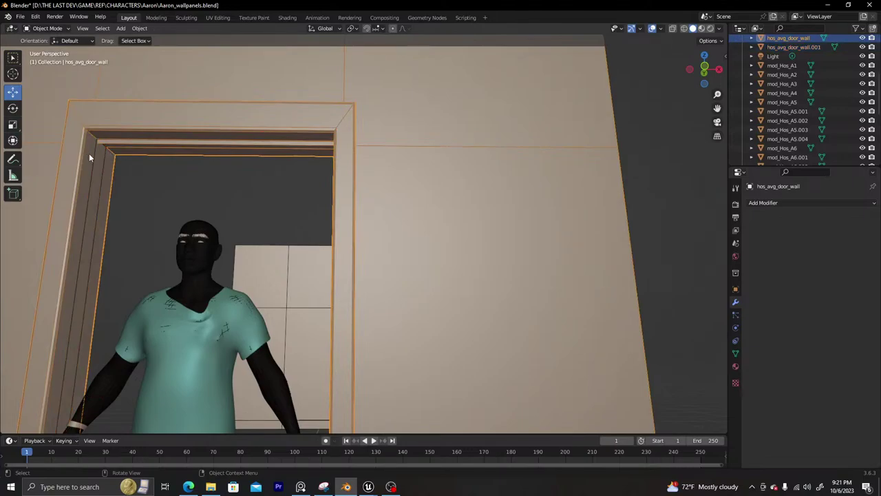
key(F12)
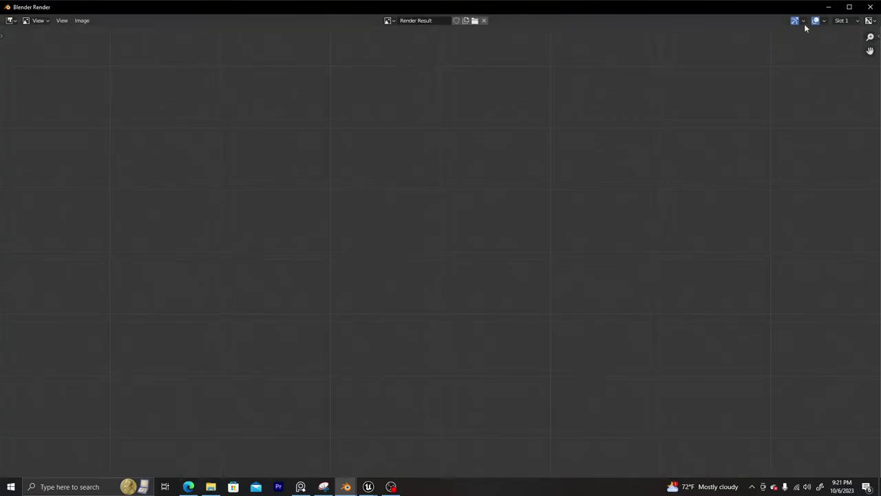
click(870, 6)
key(KP_Divide)
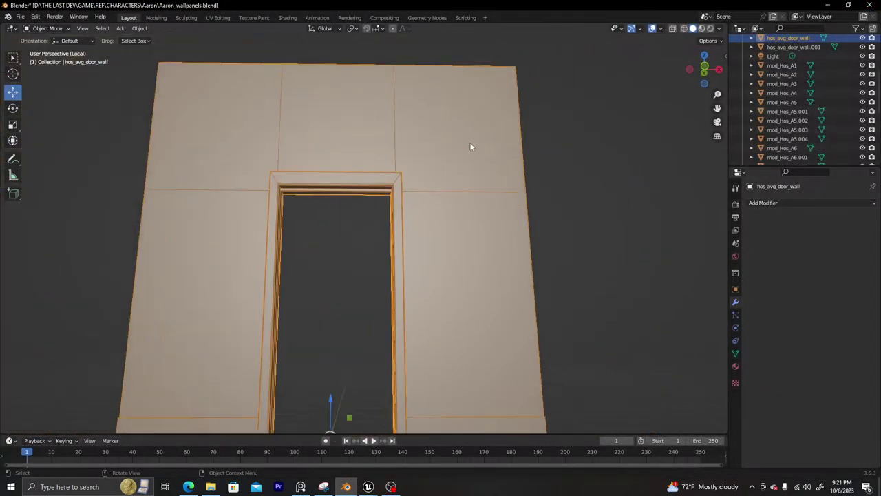
middle_drag(363, 212, 296, 224)
scroll(351, 269, up, 3)
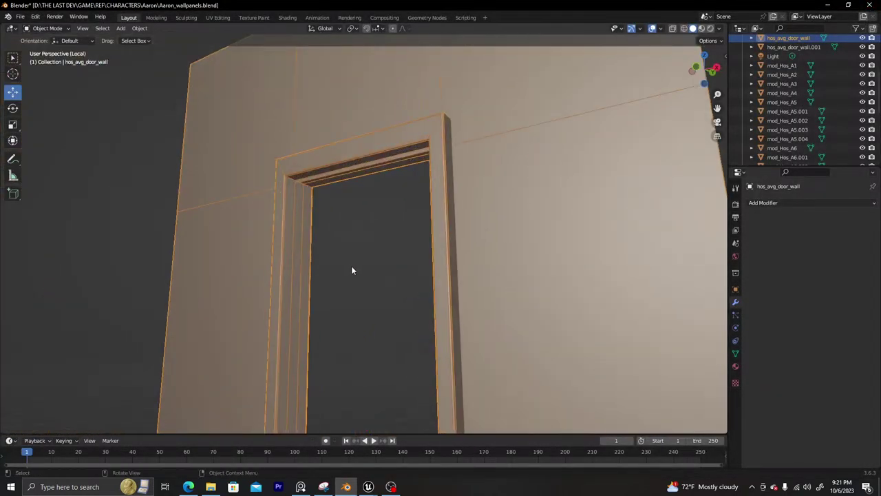
Dissolve the two added edge loops inside the door frame and return from local view to the full scene
key(Tab)
click(307, 241)
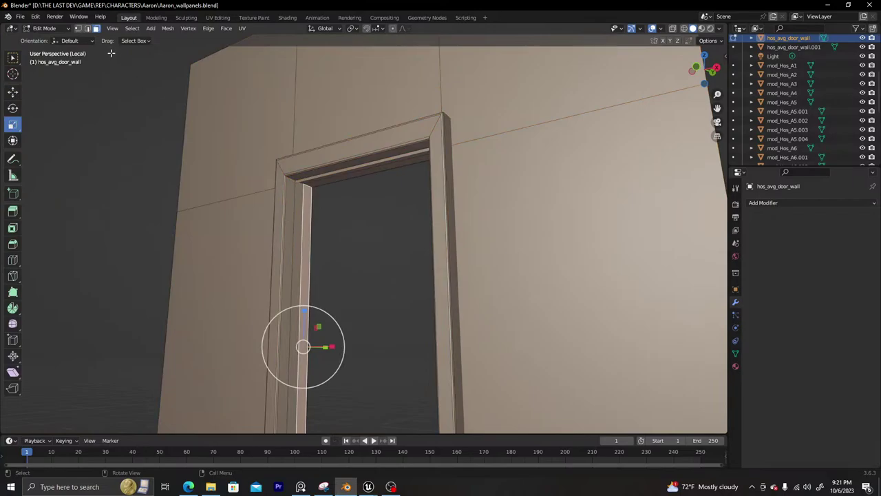
click(87, 28)
click(290, 224)
alt+click(290, 225)
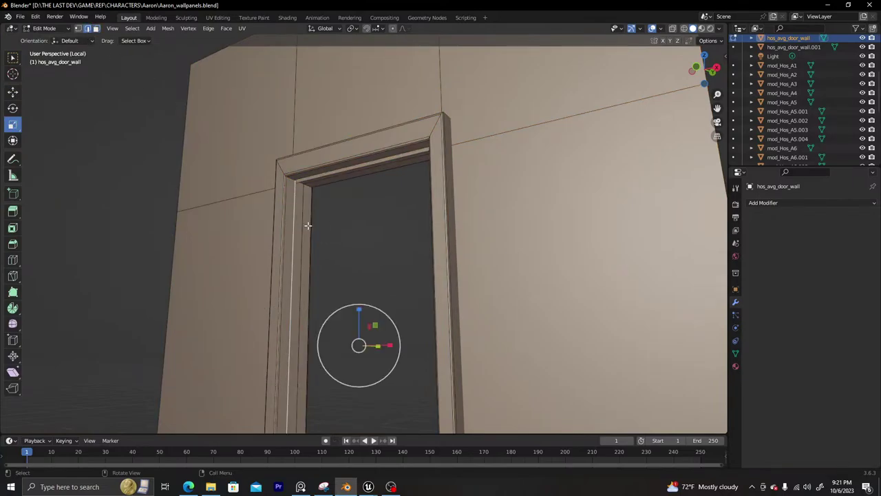
alt+click(301, 225)
alt+shift+click(301, 224)
key(x)
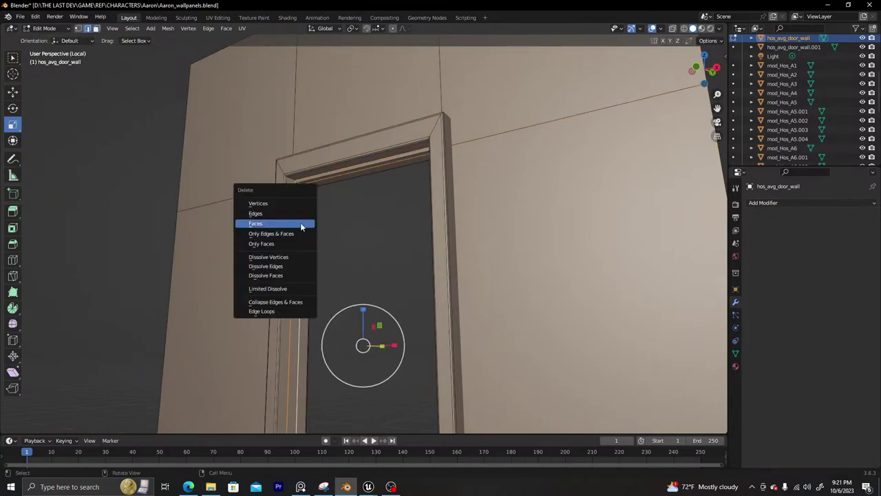
click(282, 266)
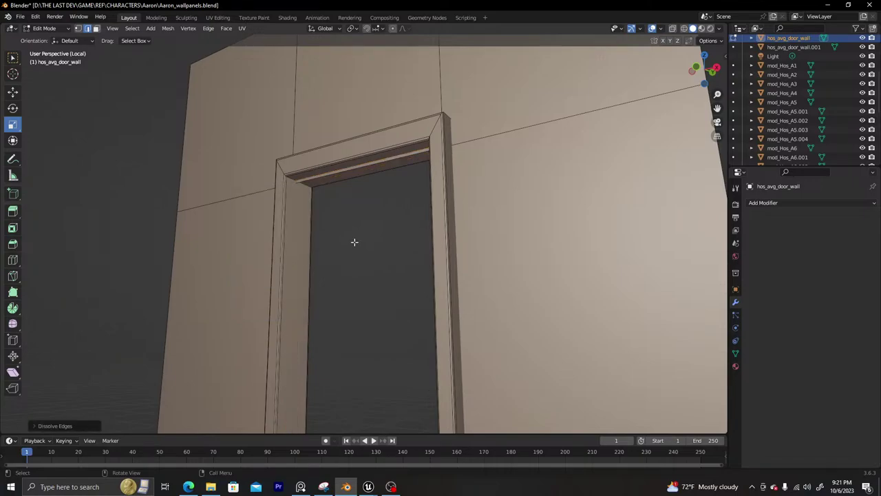
key(Tab)
scroll(355, 241, down, 6)
key(KP_Divide)
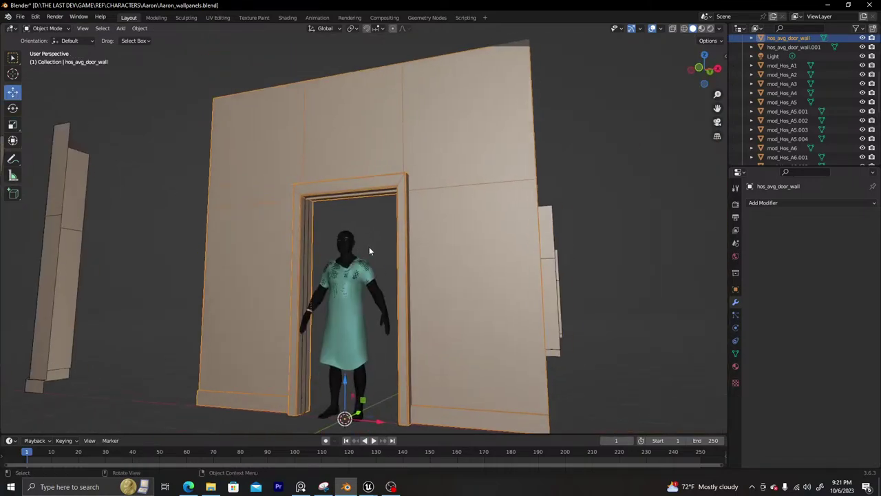
Extrude the separated jamb strip's face past the middle of the doorway to start a door slab
scroll(369, 246, up, 4)
mouse_move(158, 242)
middle_down()
mouse_move(114, 252)
mouse_move(126, 235)
mouse_move(163, 226)
middle_up()
click(172, 229)
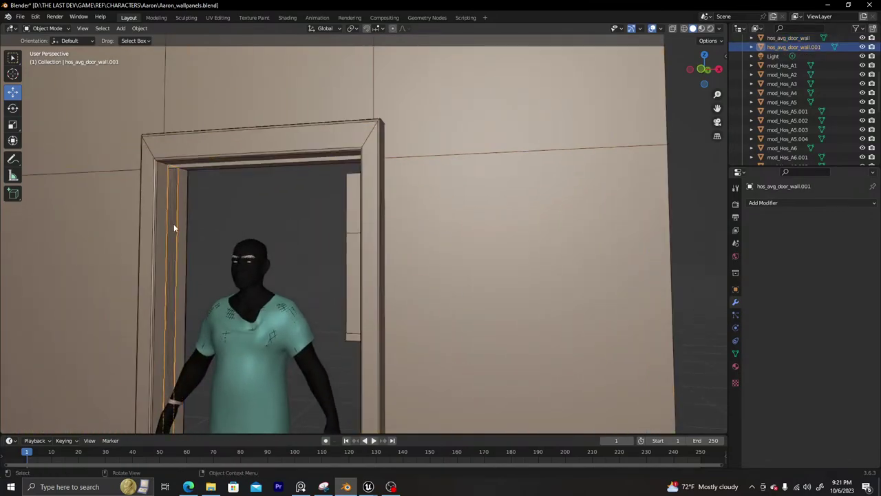
key(Tab)
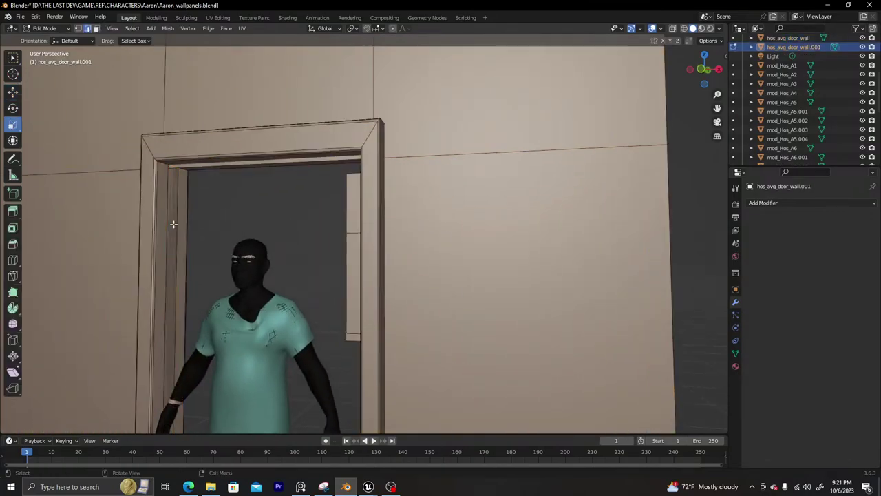
click(95, 29)
click(175, 185)
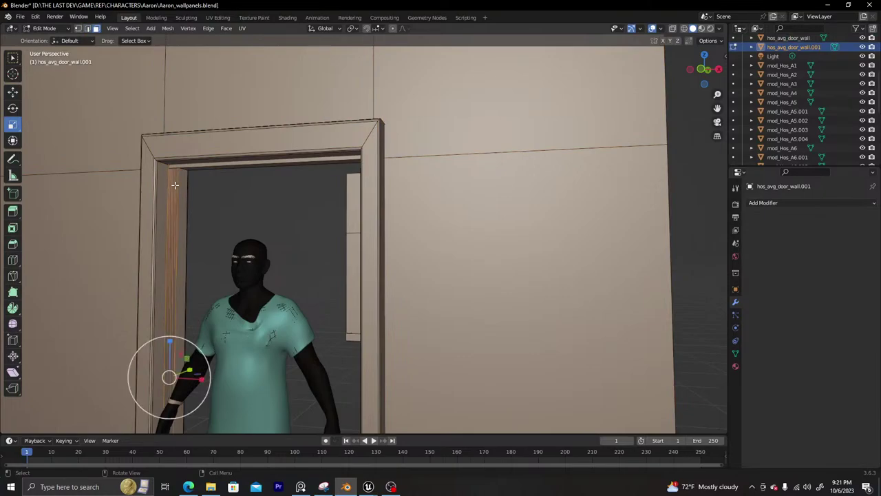
middle_drag(175, 185, 183, 209)
key(e)
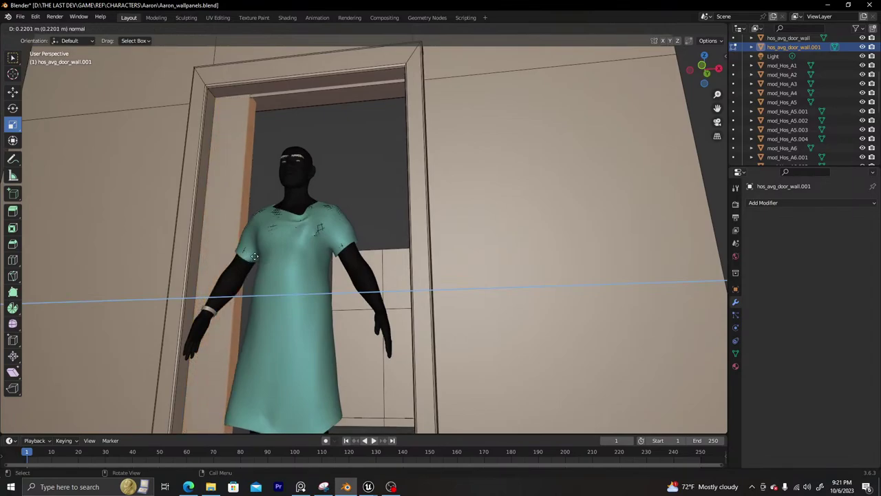
click(331, 246)
In front orthographic view, move the slab's extruded end face along X to the opposite jamb so it fills the doorway
key(KP_1)
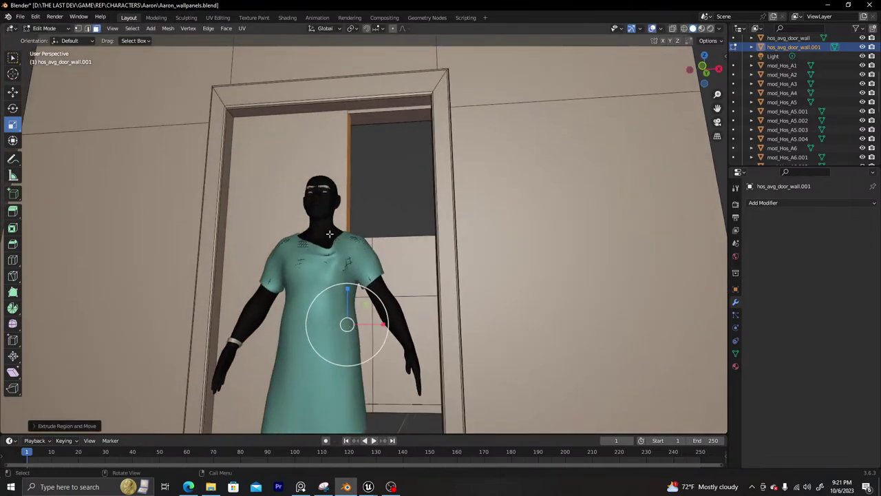
key(KP_5)
shift+middle_drag(559, 295, 530, 208)
click(12, 91)
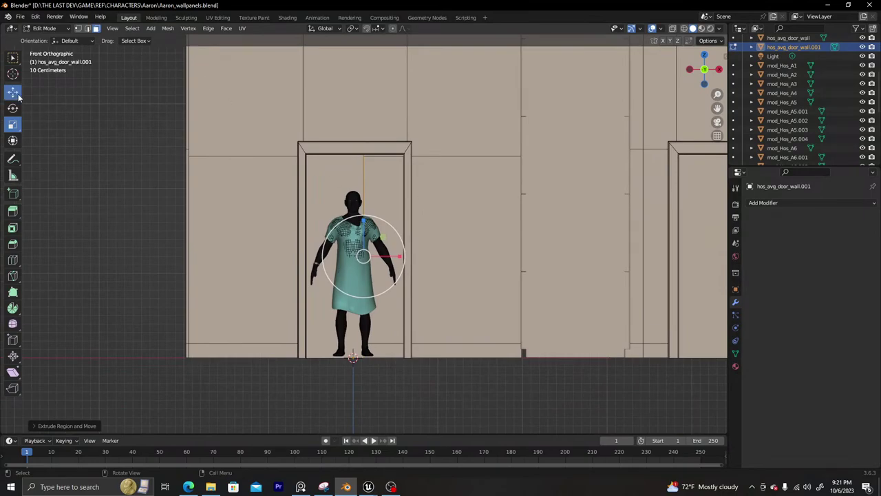
scroll(385, 251, up, 2)
drag(400, 266, 459, 273)
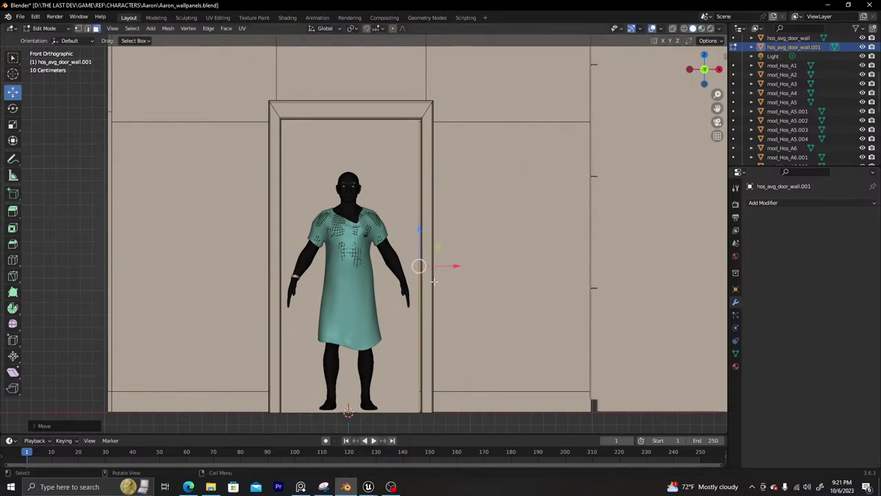
Isolate the door slab in local view, raise its bottom face slightly along Z, and return to the full scene
shift+middle_drag(434, 281, 451, 179)
scroll(355, 346, up, 4)
shift+middle_drag(333, 383, 324, 347)
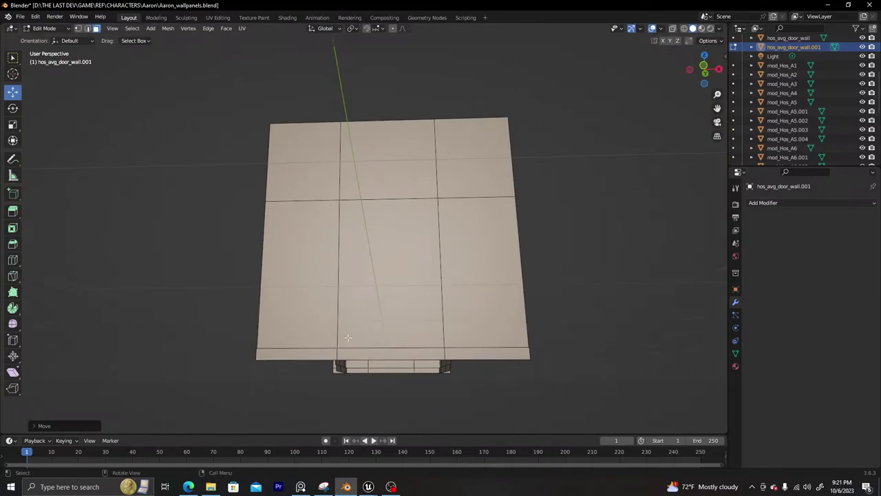
key(KP_Divide)
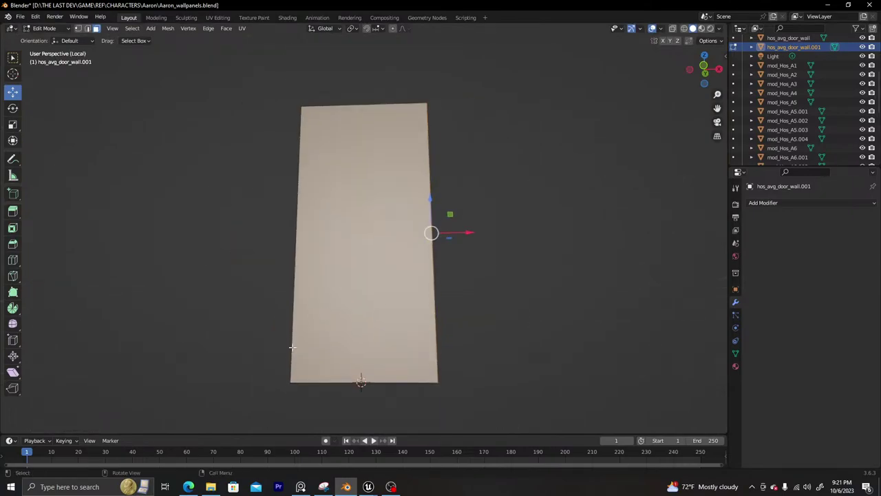
middle_drag(292, 348, 305, 404)
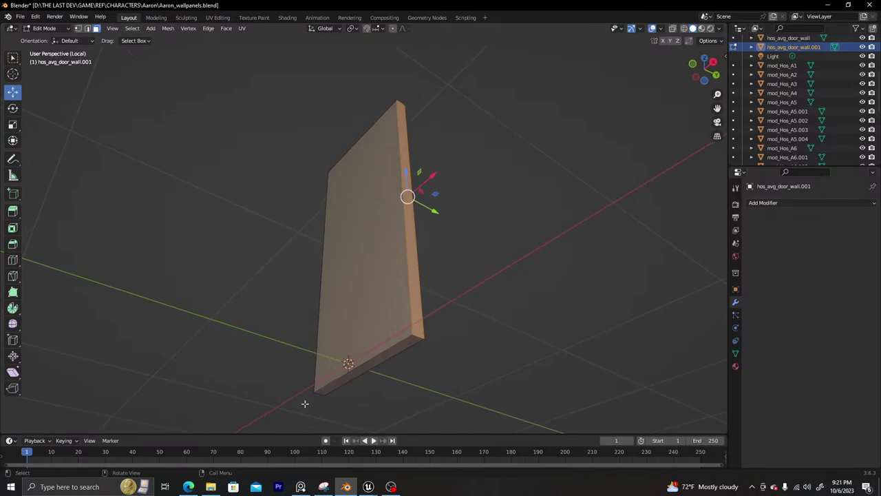
click(353, 368)
drag(363, 354, 362, 350)
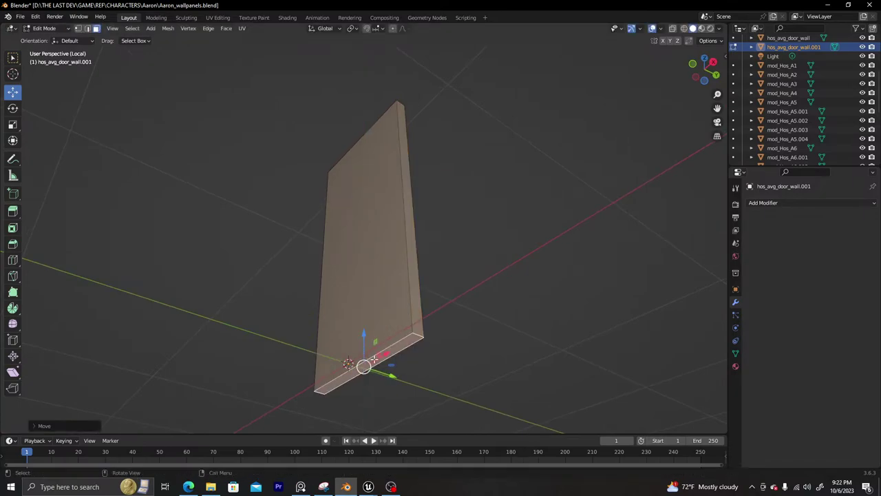
key(KP_Divide)
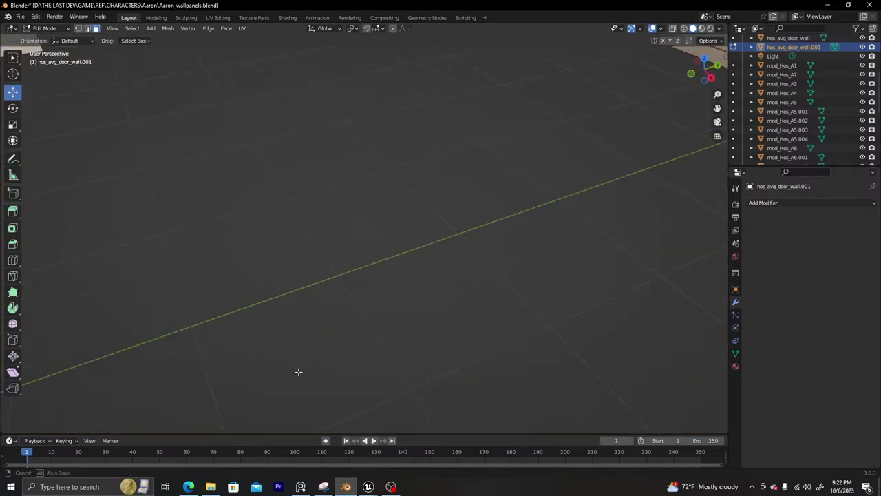
Examine how the slab sits in the door frame among the wall modules, and consult the hospital interior reference image
scroll(323, 281, down, 9)
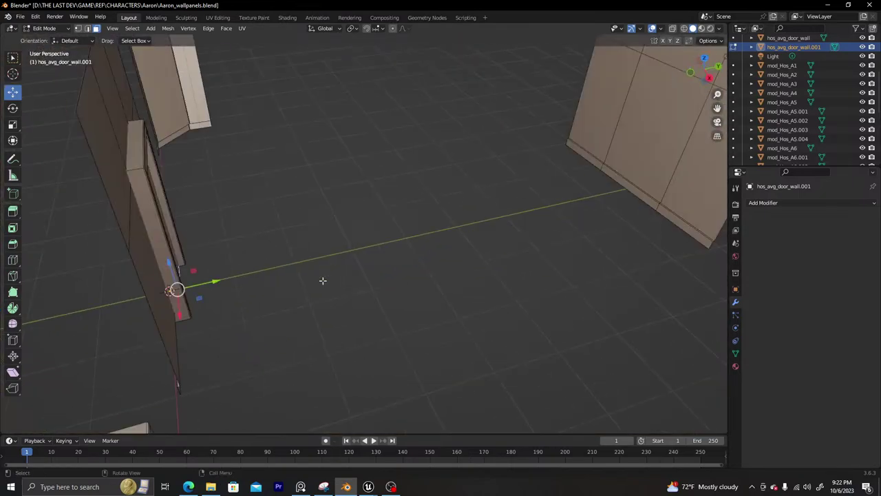
middle_drag(337, 260, 403, 250)
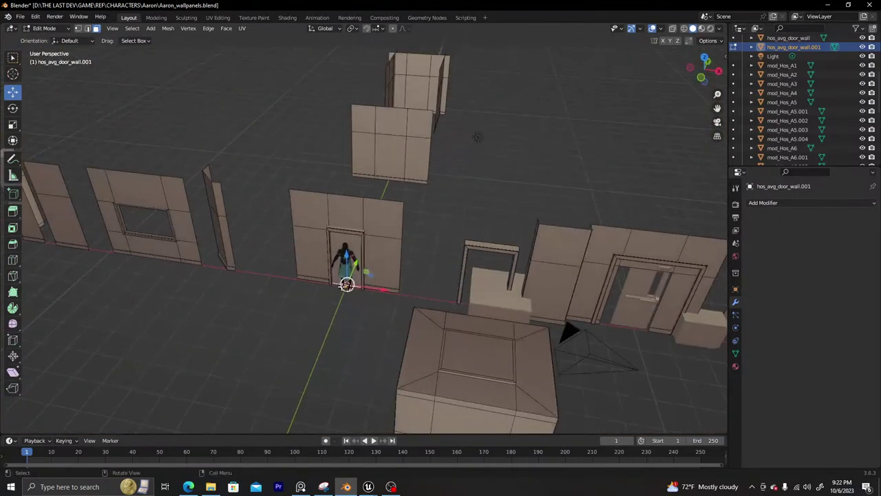
scroll(346, 283, up, 8)
middle_drag(334, 303, 358, 300)
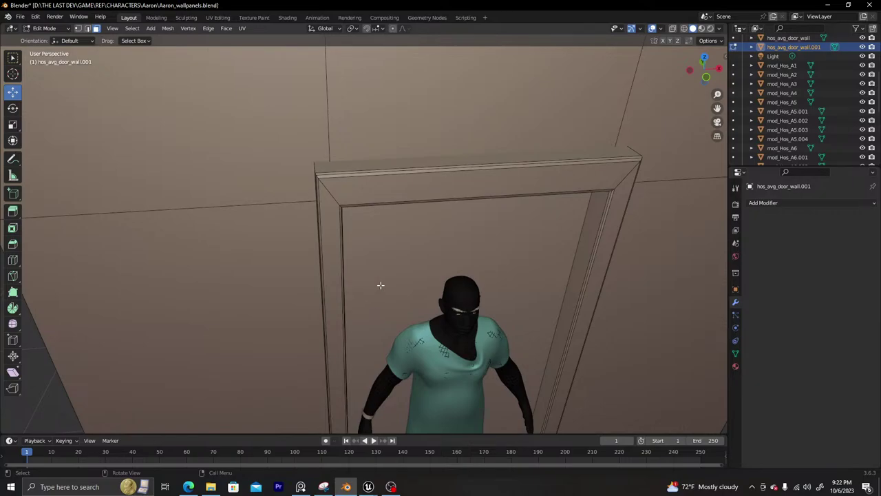
scroll(428, 212, down, 10)
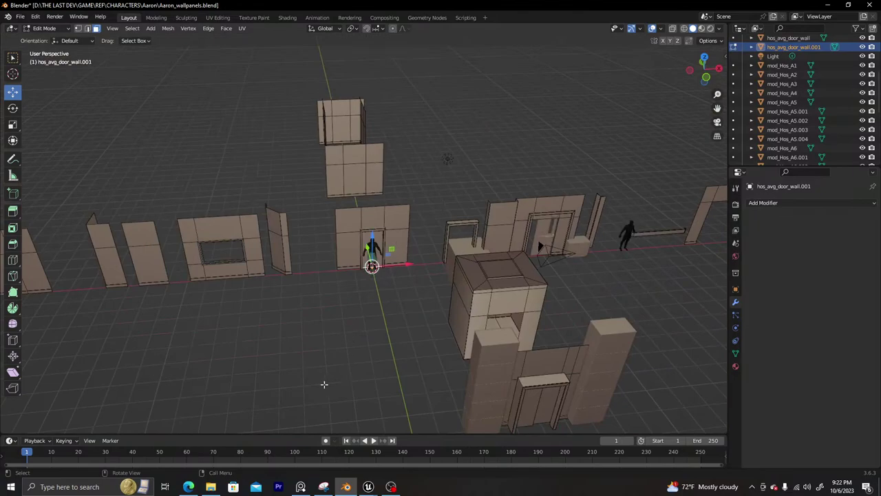
click(300, 487)
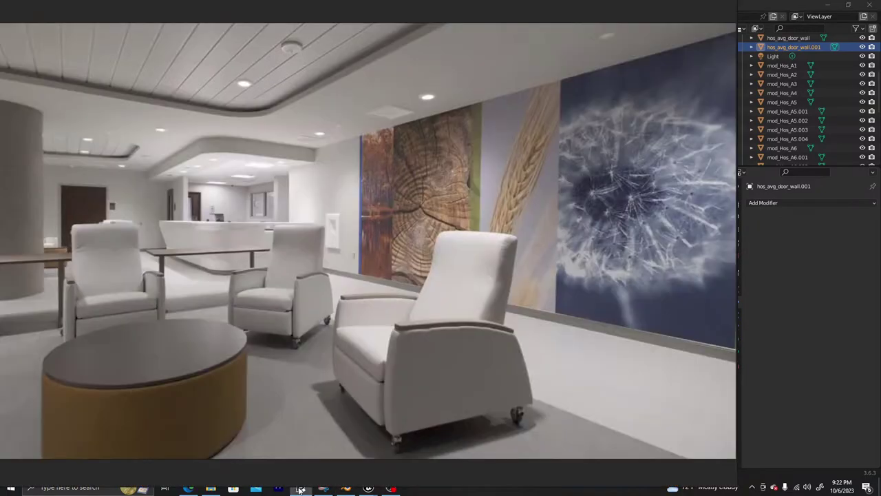
click(301, 487)
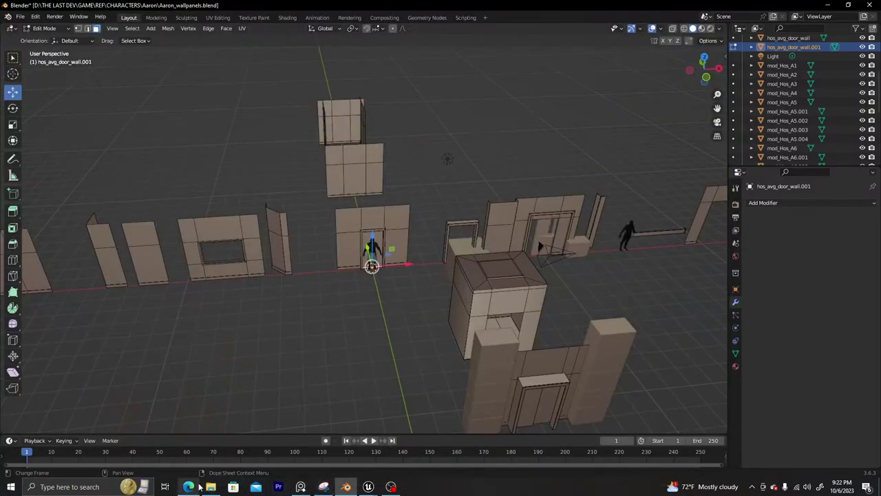
Switch to Unreal Editor and fly through the hospital level to examine its corridors, doorways and dark areas
mouse_move(369, 487)
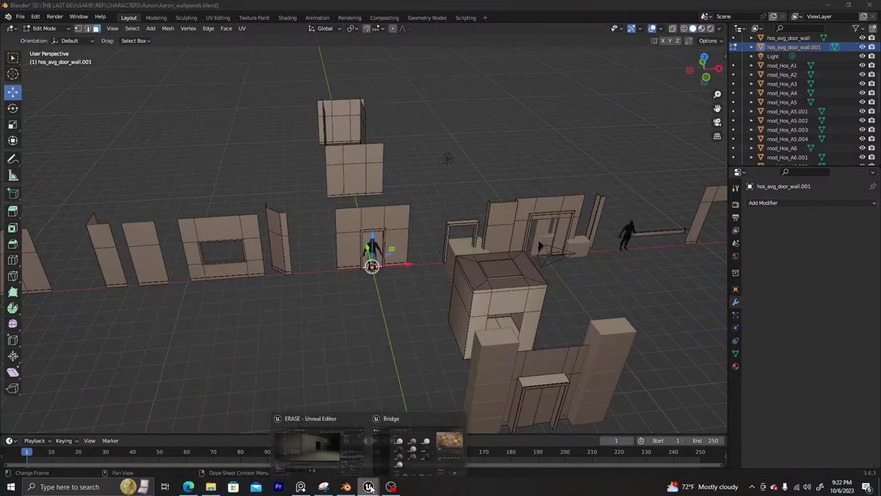
click(328, 441)
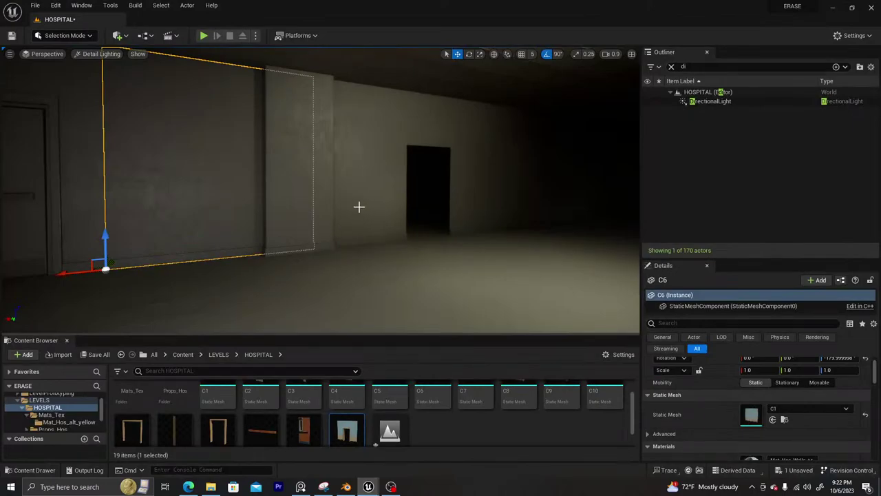
right_drag(390, 209, 241, 207)
key(w)
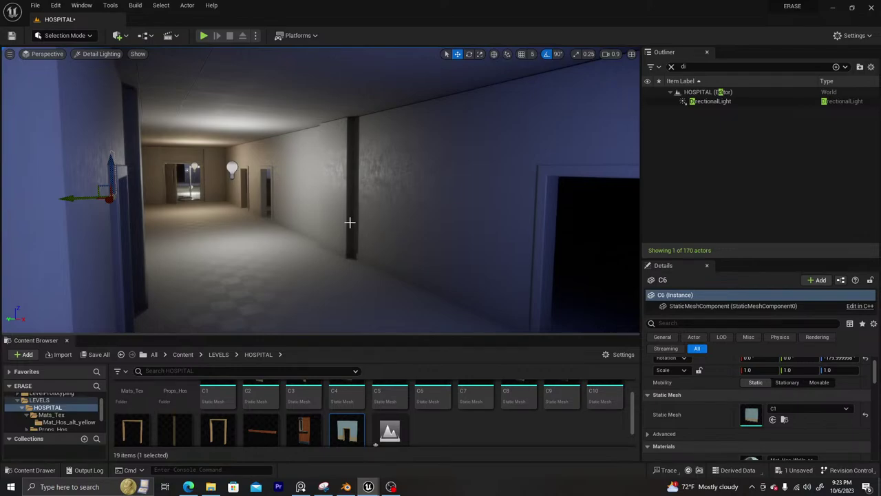
key(w)
right_drag(349, 222, 310, 206)
key(w)
right_drag(320, 190, 550, 241)
right_drag(354, 238, 353, 239)
right_drag(474, 201, 474, 202)
right_drag(320, 190, 474, 202)
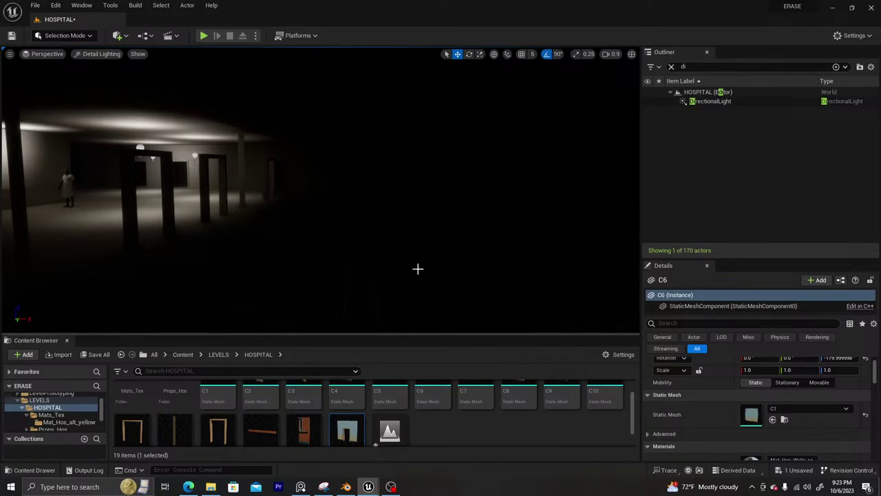
right_drag(405, 175, 335, 413)
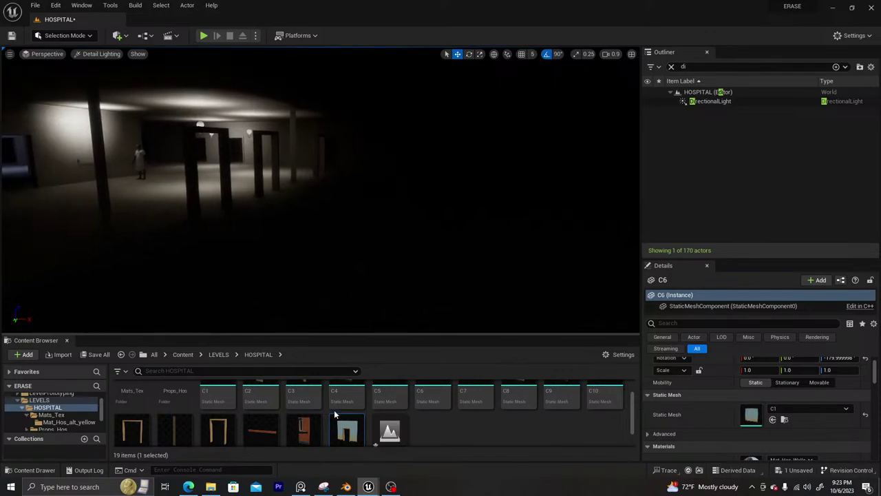
Switch back to Blender and move the whole door slab slightly along Z in Object Mode to adjust its fit in the frame
click(346, 487)
scroll(376, 252, up, 12)
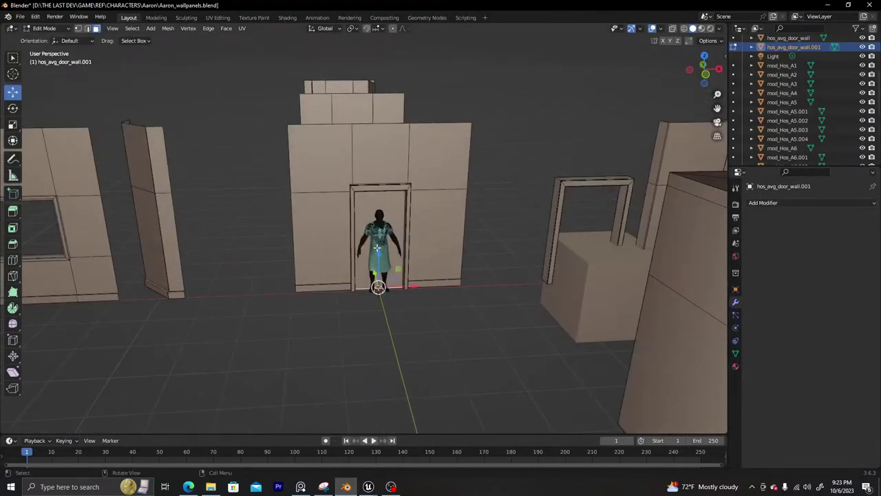
scroll(376, 260, down, 6)
middle_drag(382, 285, 384, 255)
scroll(384, 254, up, 10)
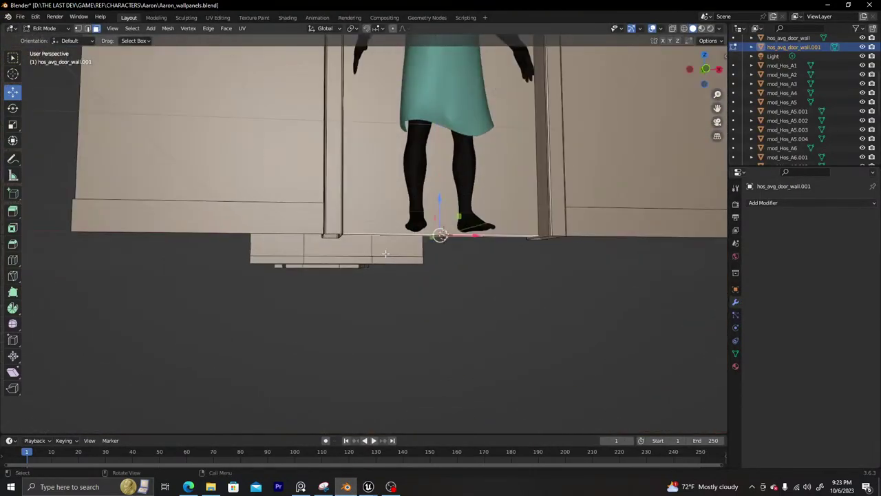
scroll(375, 254, down, 10)
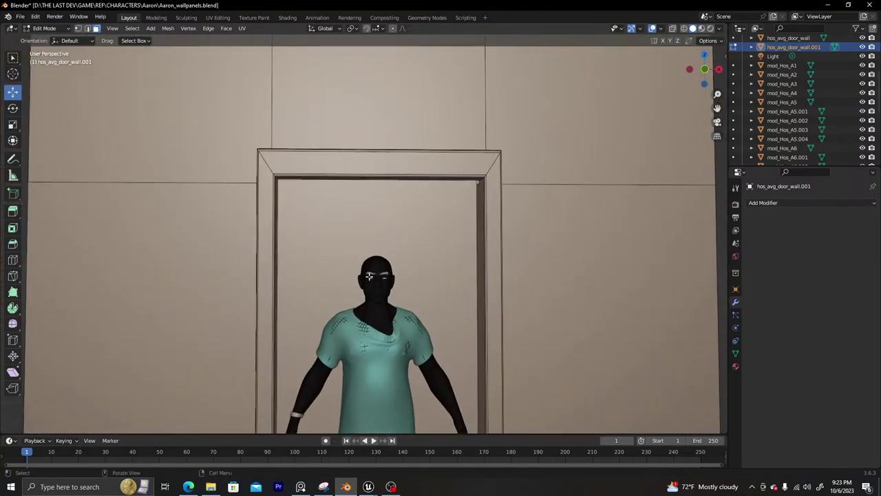
key(Tab)
key(g)
key(z)
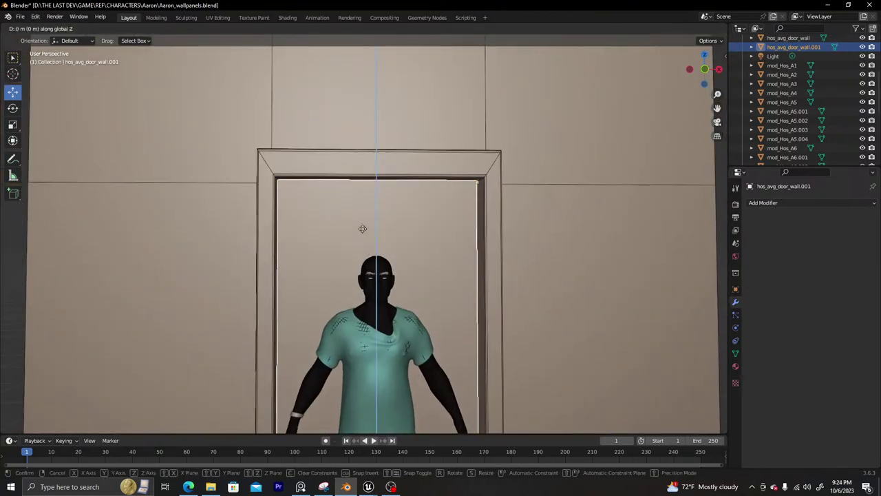
click(365, 234)
Raise the slab's bottom face slightly along Z in Edit Mode and check the fit in front orthographic view
middle_drag(365, 234, 339, 244)
key(Tab)
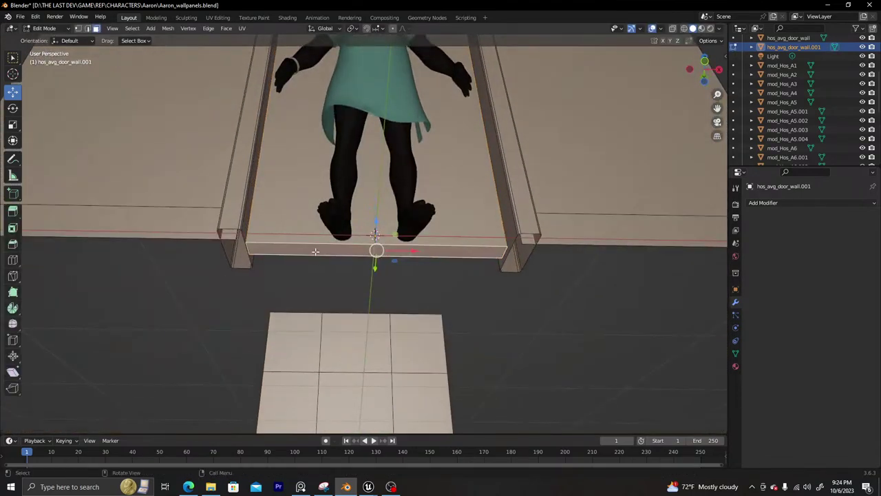
drag(376, 224, 368, 215)
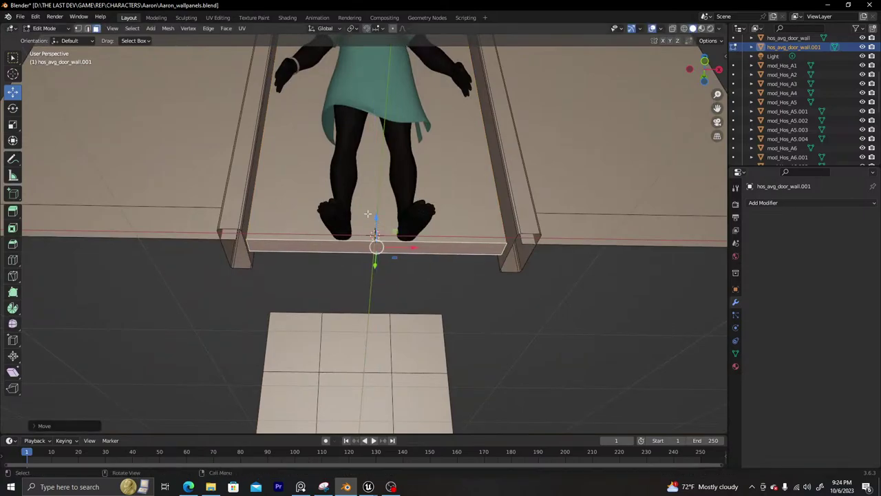
key(KP_1)
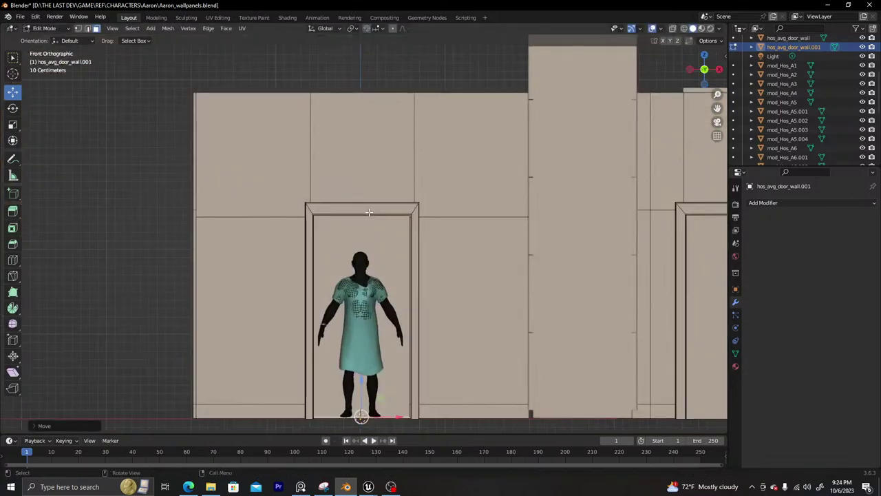
Isolate the door slab in local view, select all its faces, and apply the object's transform in Object Mode
key(Tab)
key(KP_Divide)
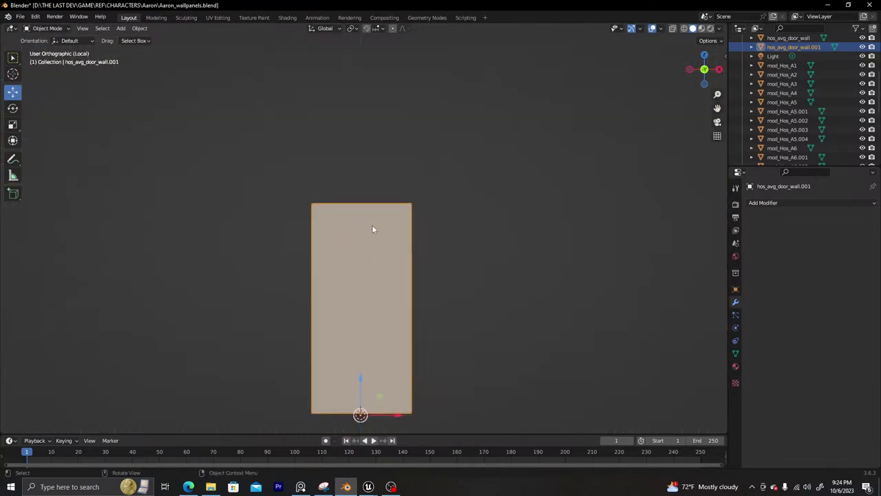
middle_drag(373, 230, 321, 195)
key(Tab)
key(a)
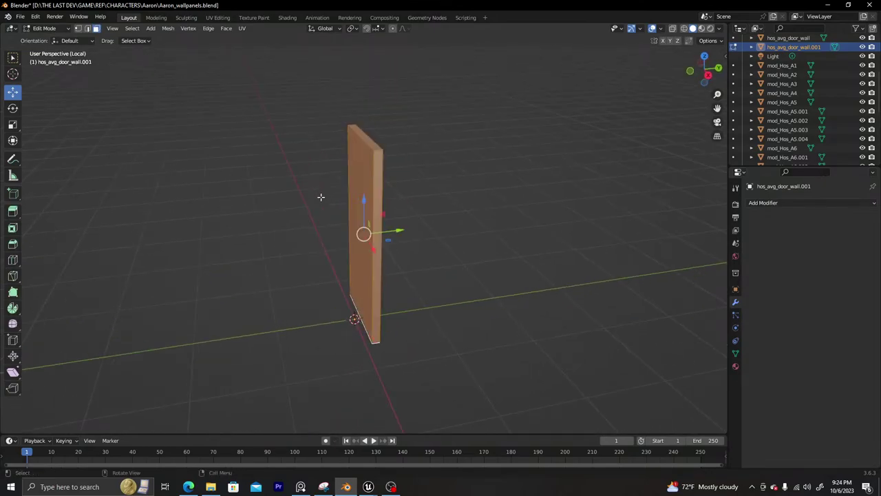
key(ctrl)
key(Tab)
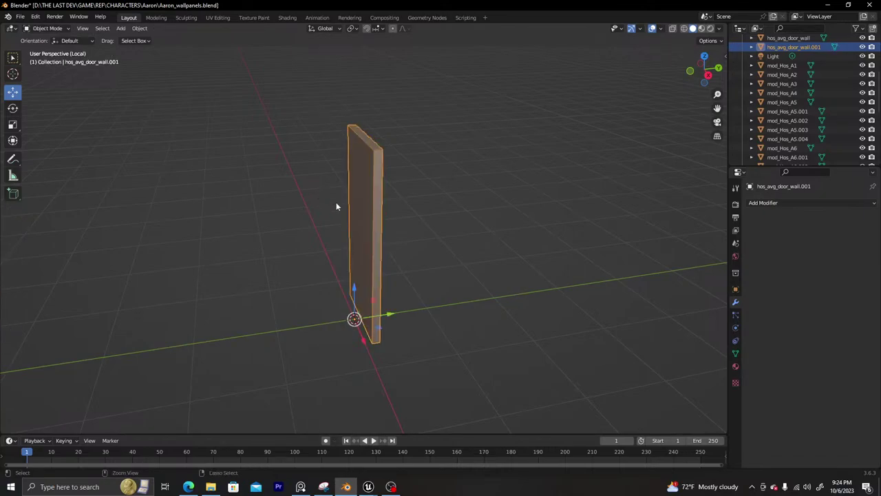
key(ctrl+a)
click(337, 206)
key(Tab)
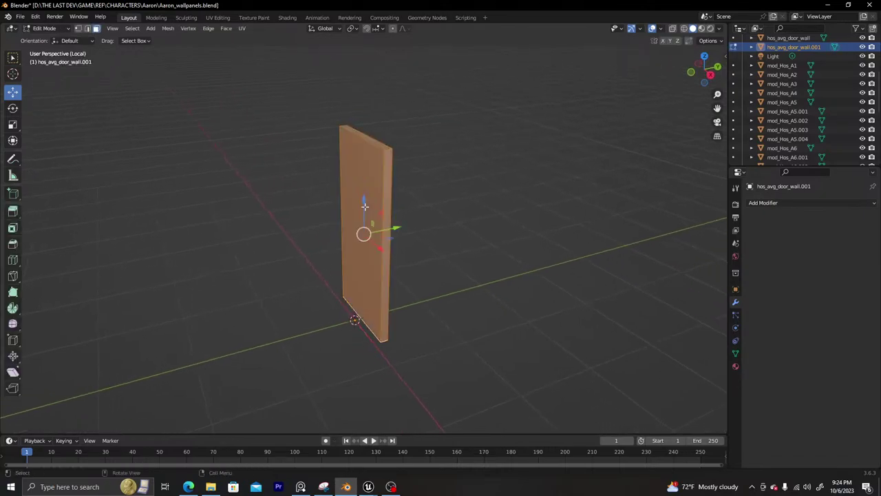
Examine the isolated door slab's front, back and side faces
scroll(395, 159, up, 3)
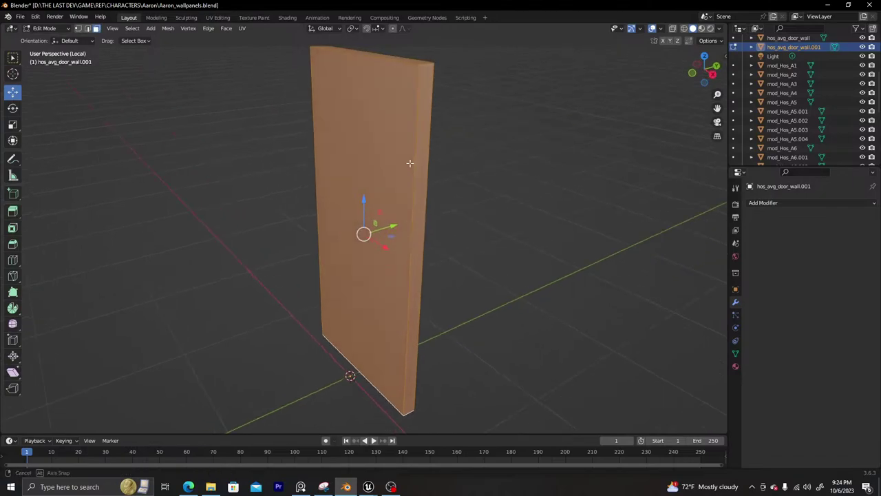
middle_drag(409, 163, 486, 183)
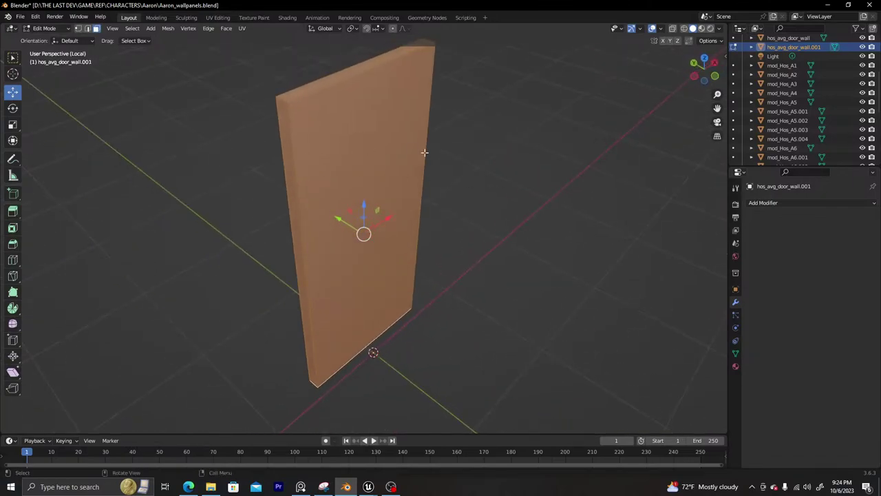
middle_drag(426, 153, 370, 157)
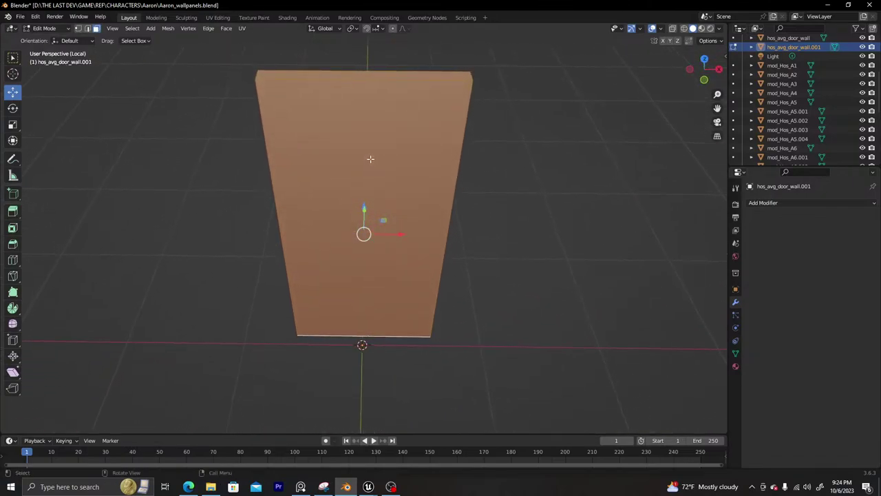
scroll(371, 158, up, 1)
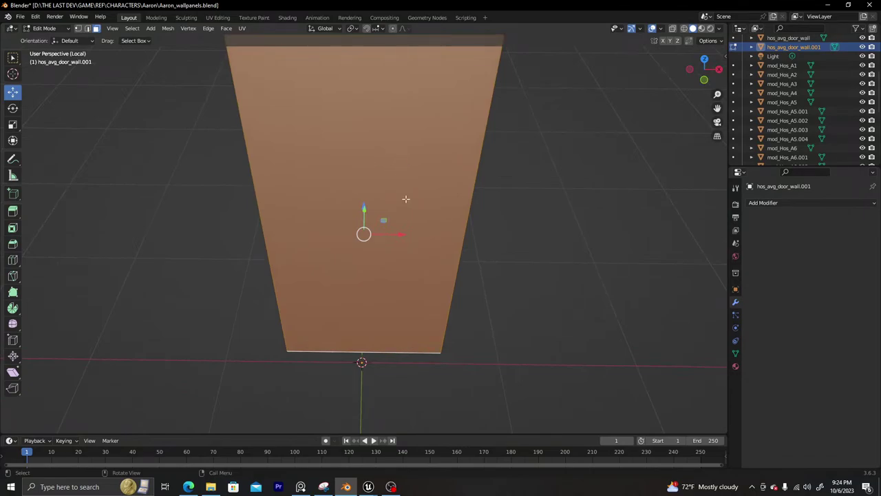
mouse_move(368, 487)
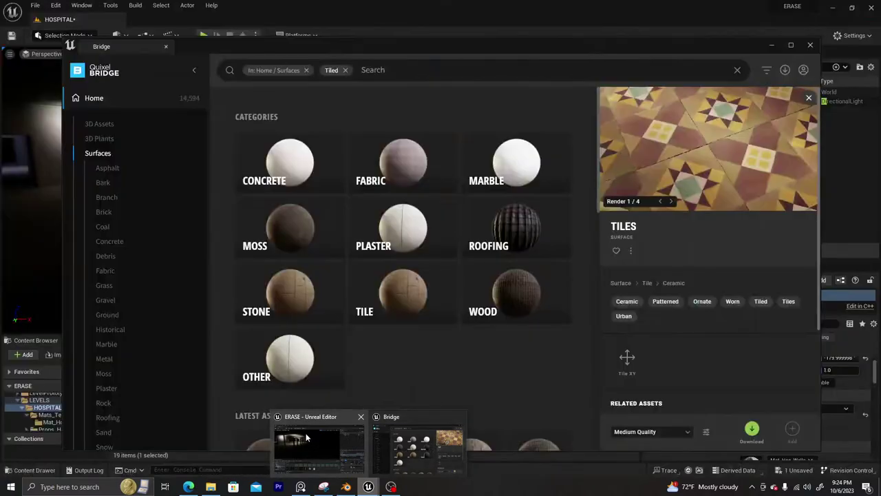
scroll(350, 206, down, 12)
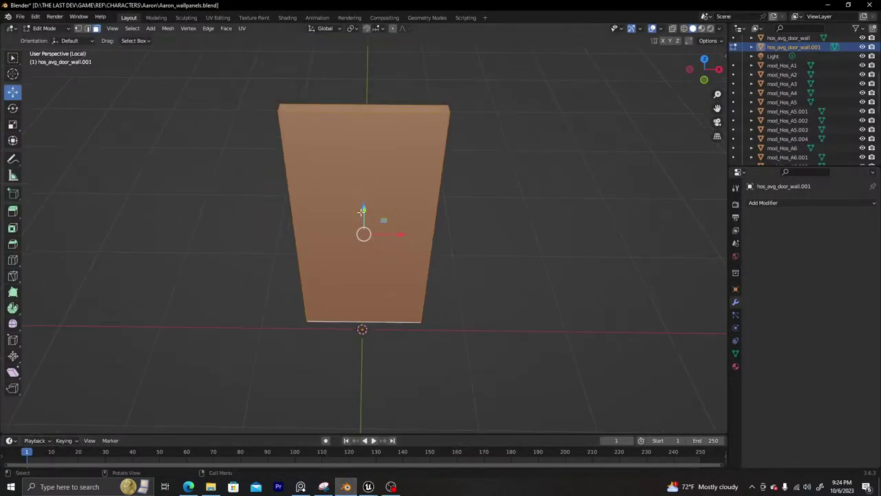
middle_drag(330, 203, 444, 164)
Return from local view to the full scene and examine the narrow edge strip on the L-shaped corner wall module
key(slash)
scroll(347, 199, down, 4)
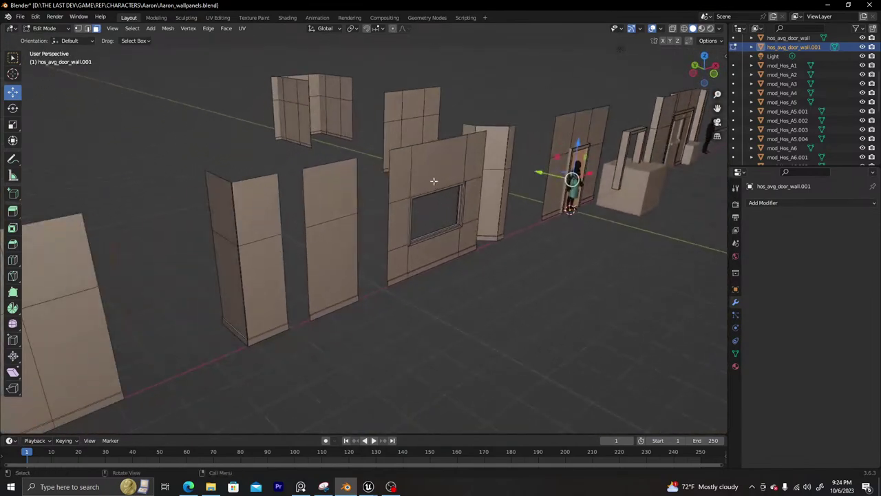
middle_drag(262, 236, 371, 244)
scroll(344, 216, up, 1)
scroll(351, 210, up, 4)
scroll(341, 215, down, 4)
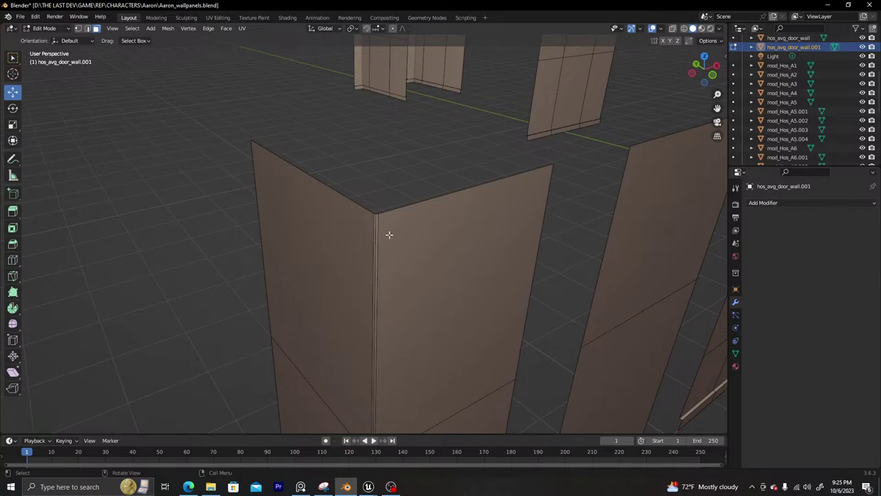
Examine the wall modules, comparing the narrow corner strip on the L-shaped corner wall with the other angled wall module
scroll(372, 234, down, 12)
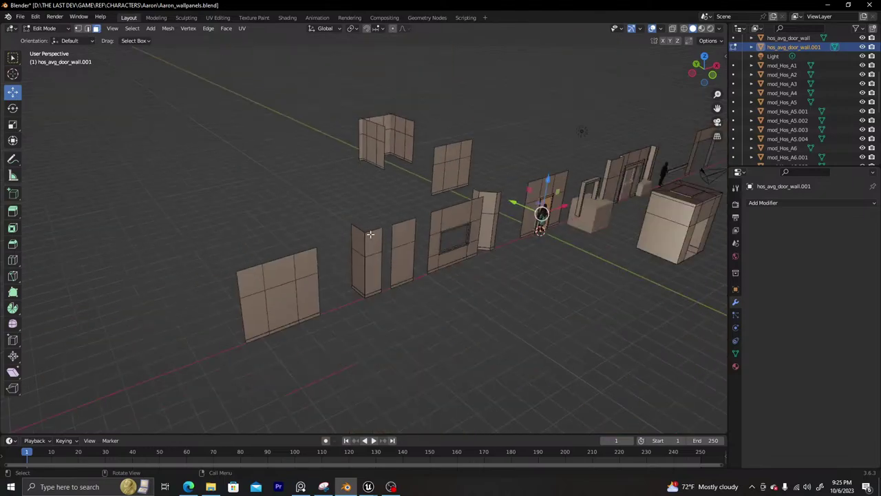
scroll(377, 285, up, 10)
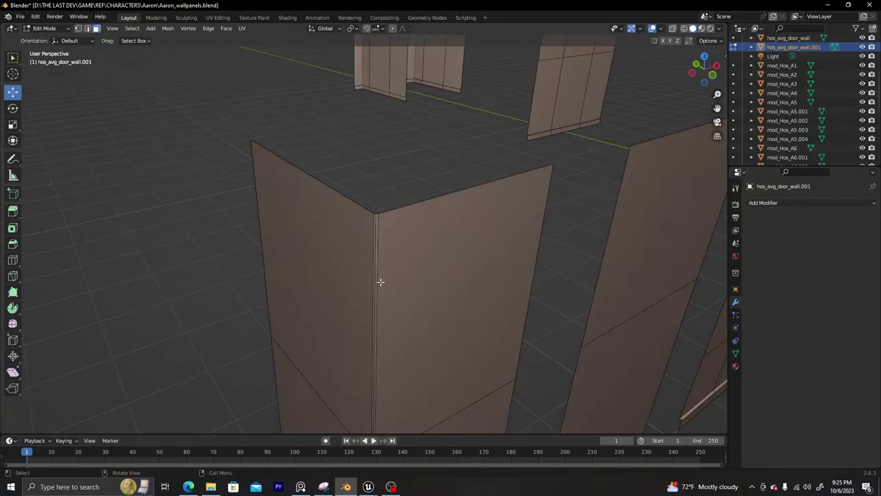
middle_drag(429, 259, 442, 241)
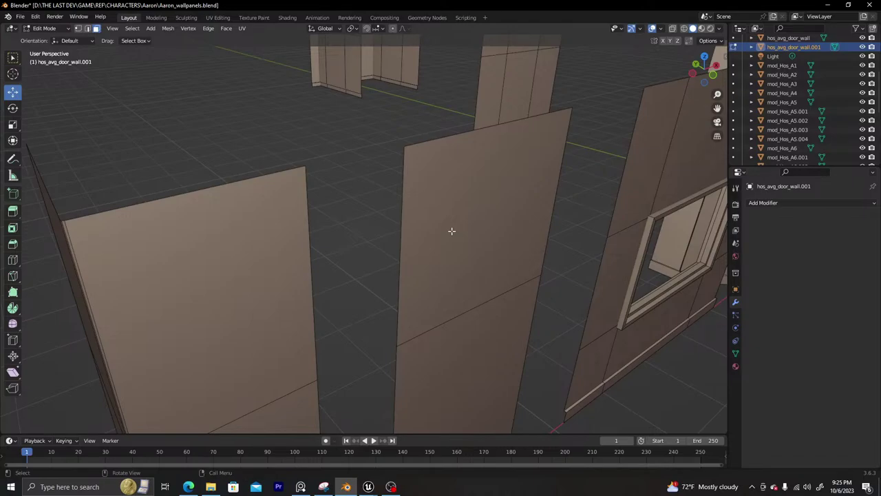
scroll(453, 230, down, 5)
middle_drag(451, 230, 444, 227)
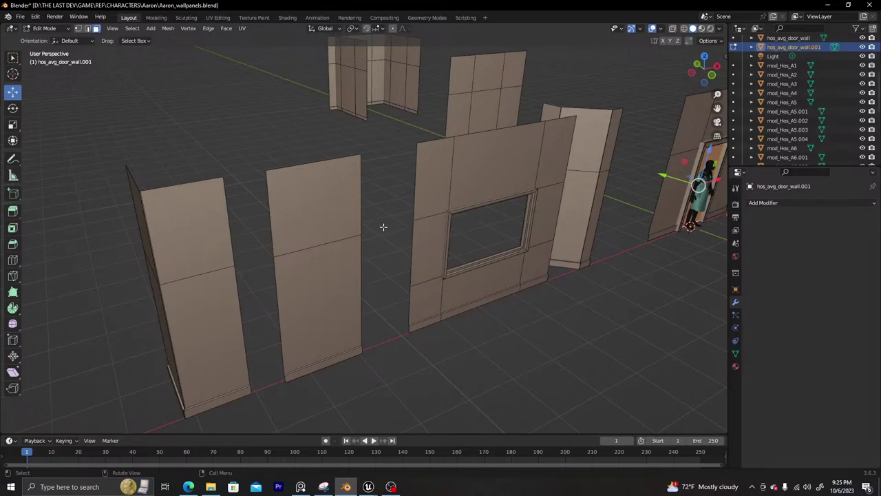
shift+middle_drag(389, 224, 321, 232)
shift+middle_drag(408, 195, 333, 227)
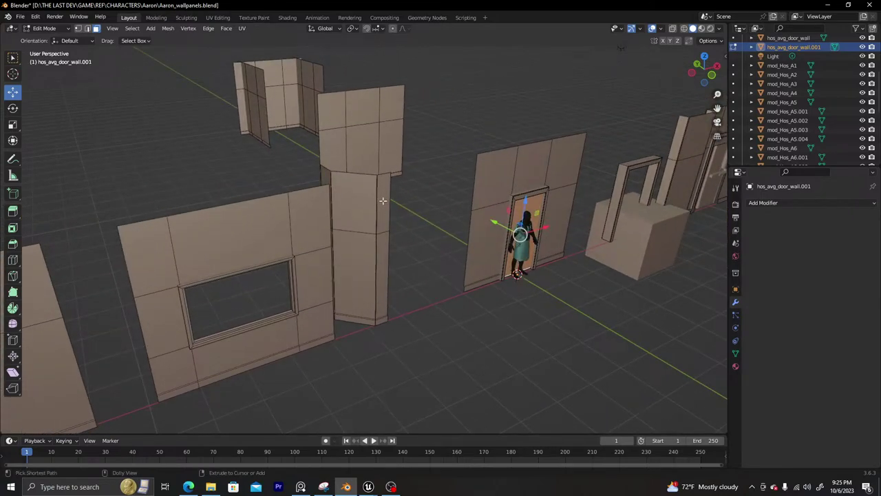
mouse_move(383, 201)
ctrl+shift+middle_down()
mouse_move(374, 184)
mouse_move(376, 204)
ctrl+shift+middle_up()
shift+middle_drag(327, 216, 356, 223)
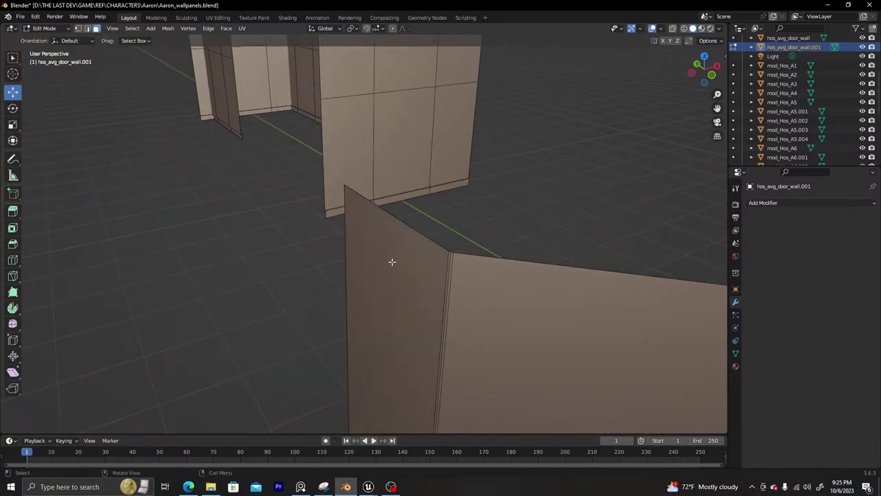
scroll(392, 261, down, 8)
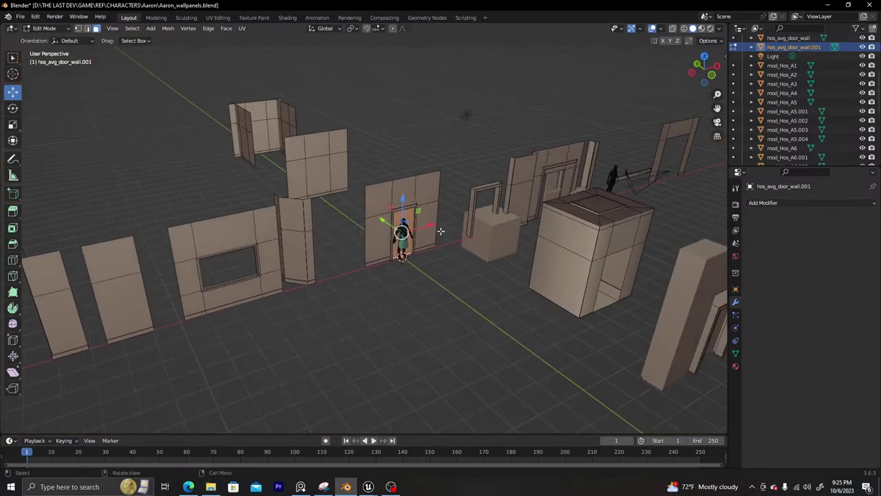
Examine the door slab in the door wall module beside the character for scale, leaving Edit Mode on the slab
shift+middle_drag(441, 230, 391, 241)
scroll(449, 248, up, 4)
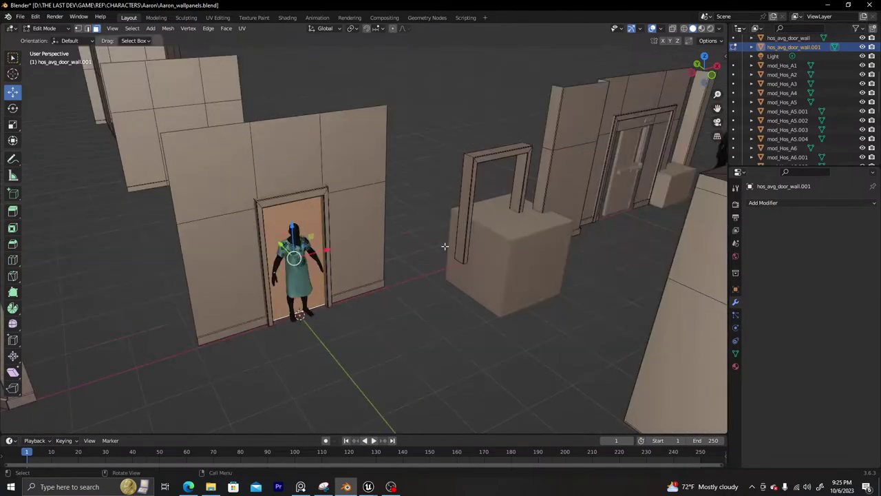
shift+middle_drag(503, 246, 521, 238)
scroll(438, 234, down, 4)
shift+middle_drag(349, 226, 318, 230)
scroll(384, 207, up, 4)
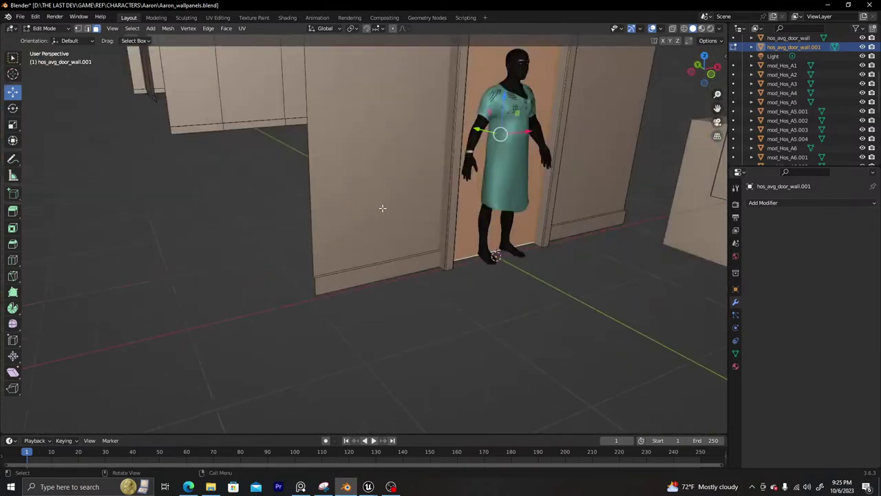
shift+middle_drag(381, 208, 350, 234)
scroll(395, 219, down, 5)
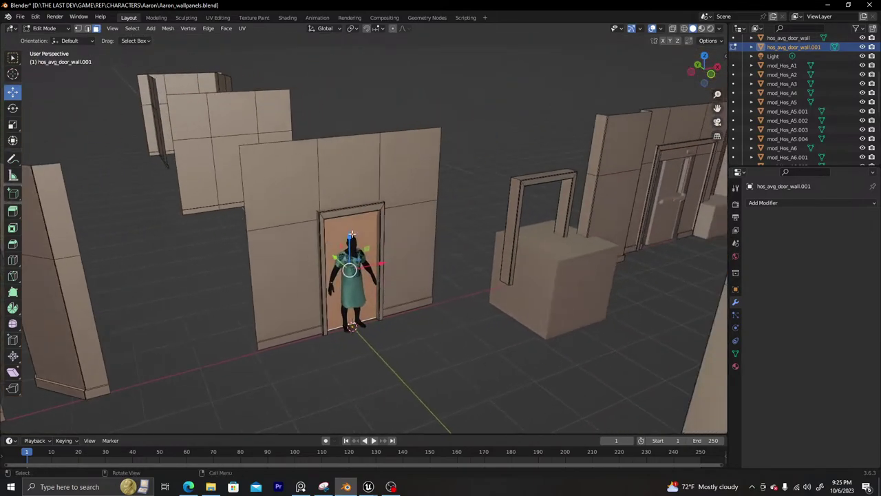
scroll(354, 235, up, 6)
scroll(355, 236, down, 8)
key(Tab)
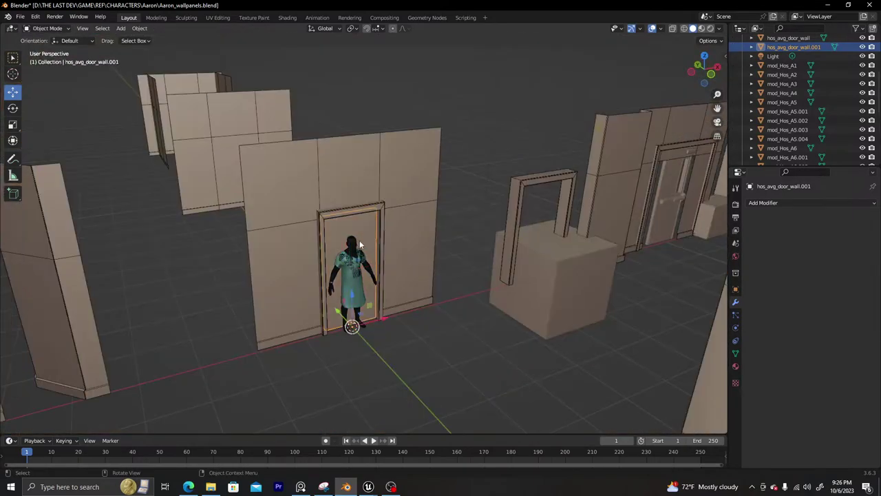
middle_drag(359, 244, 326, 245)
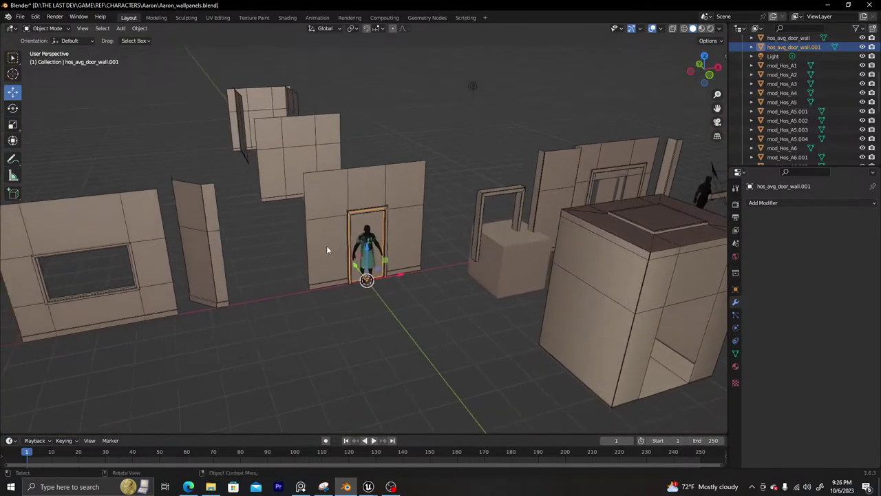
scroll(331, 252, up, 5)
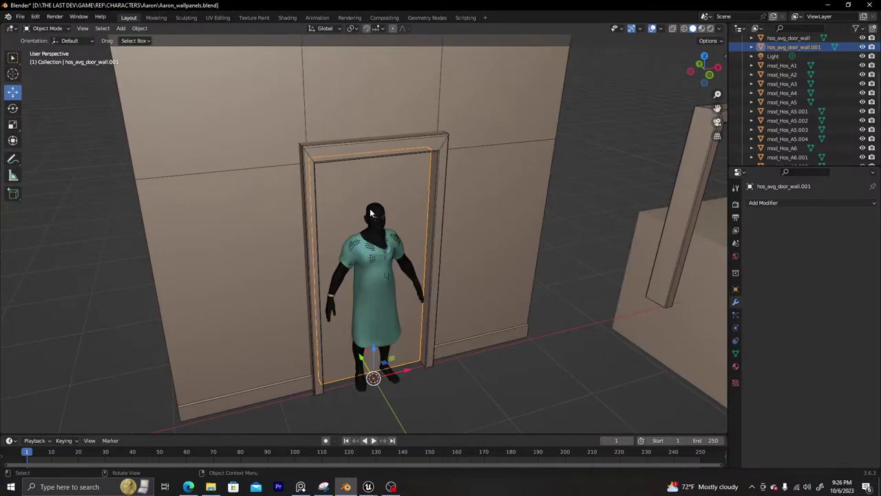
Switch to the UV Editing workspace, isolate the door slab in local view, and unwrap all its faces with Smart UV Project
click(214, 18)
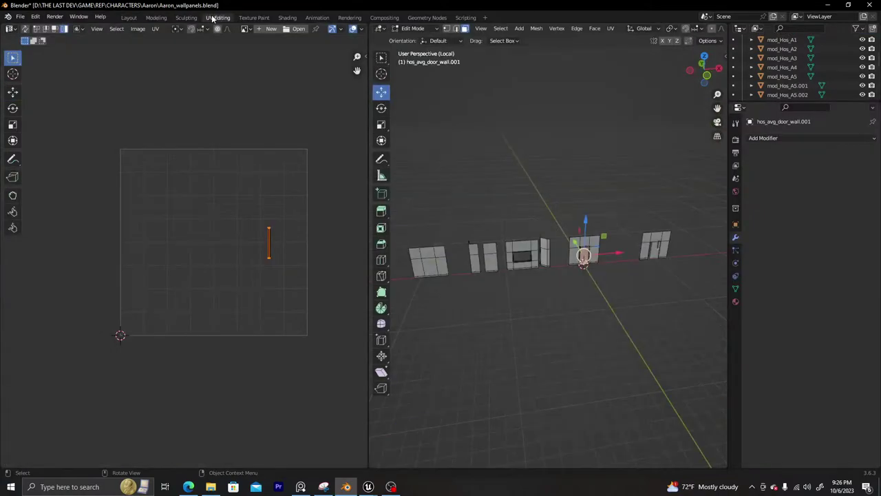
key(KP_Divide)
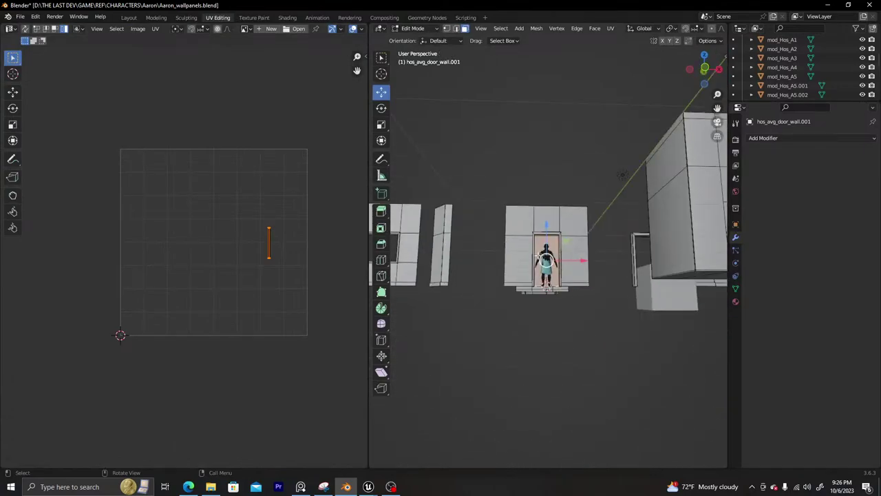
key(KP_Divide)
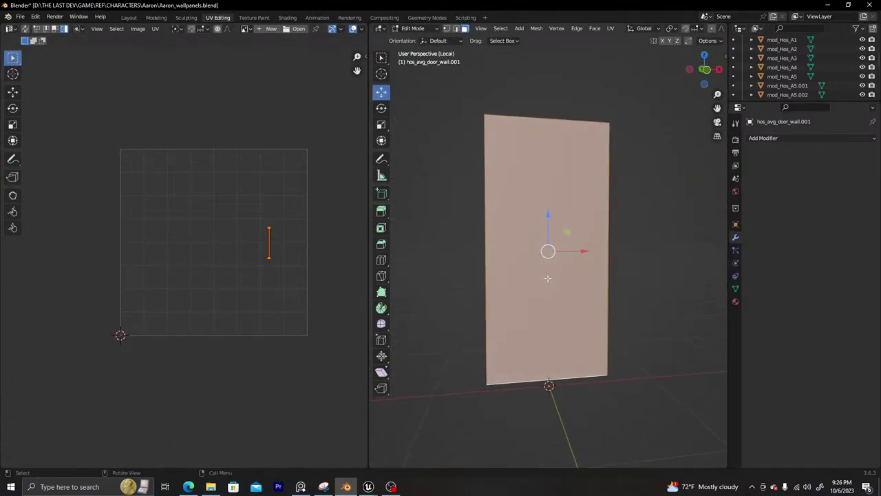
key(u)
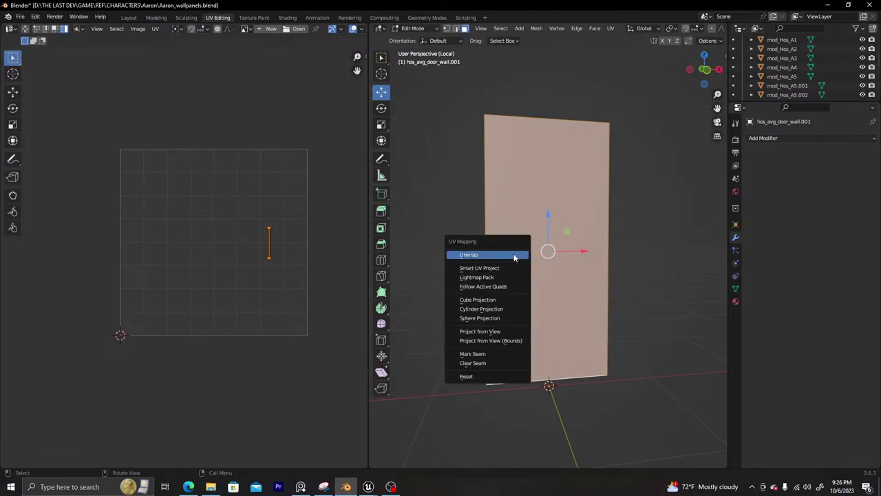
click(482, 268)
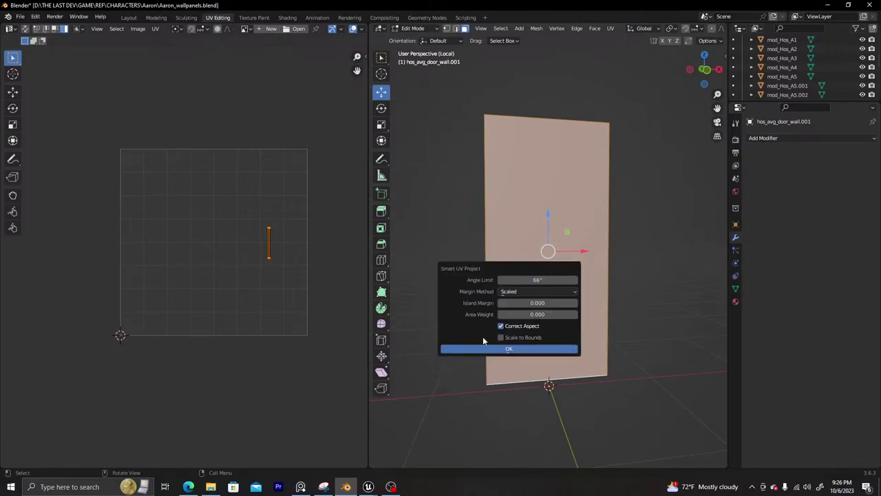
click(487, 350)
Select all of the door slab's UV islands and scale them uniformly down to about half size
drag(332, 115, 96, 361)
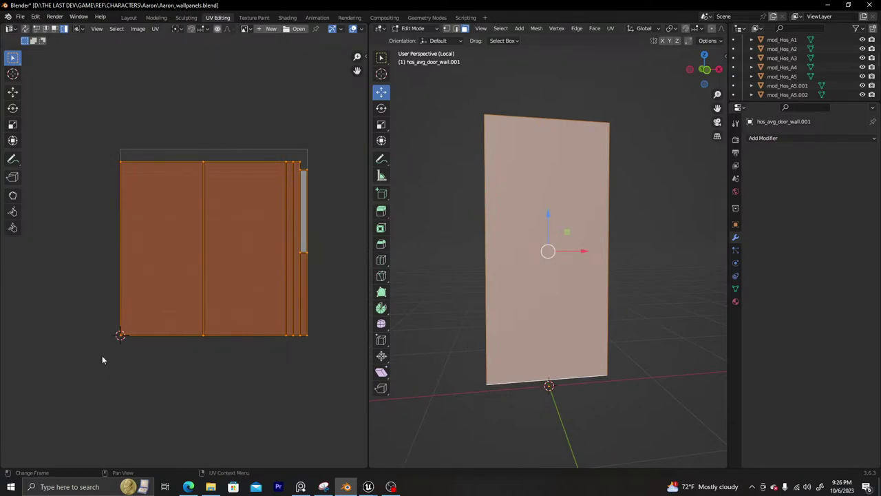
key(s)
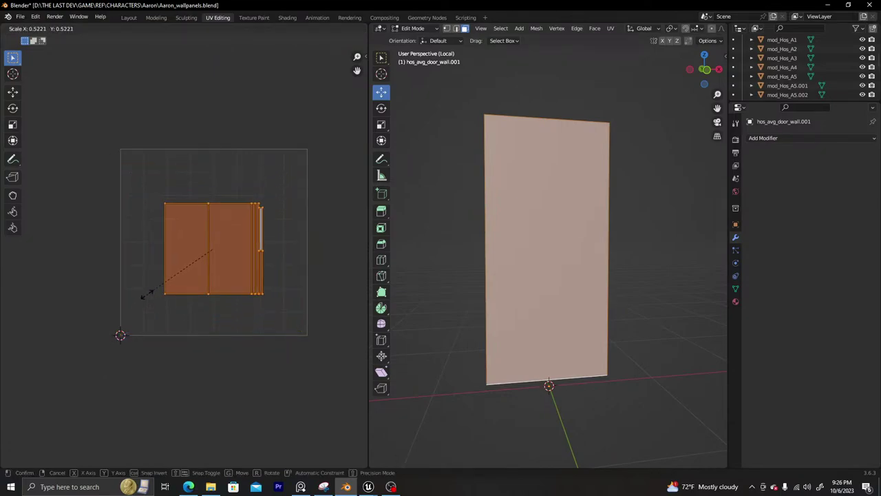
click(161, 279)
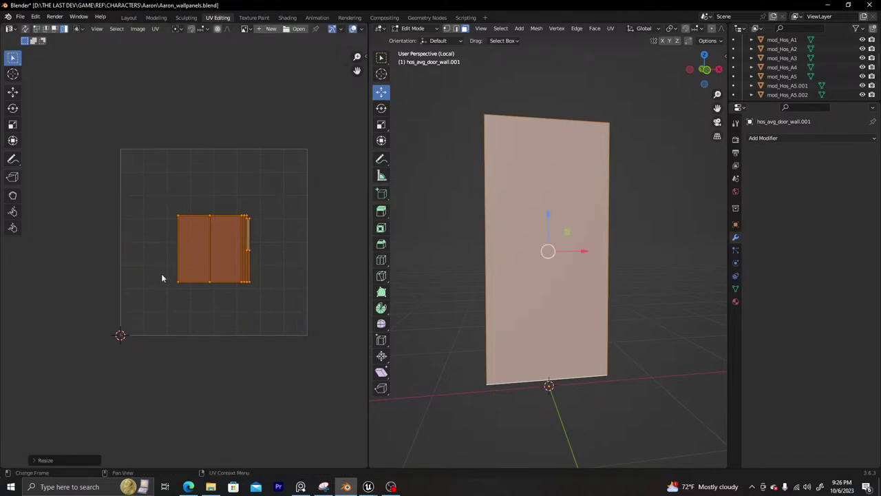
key(s)
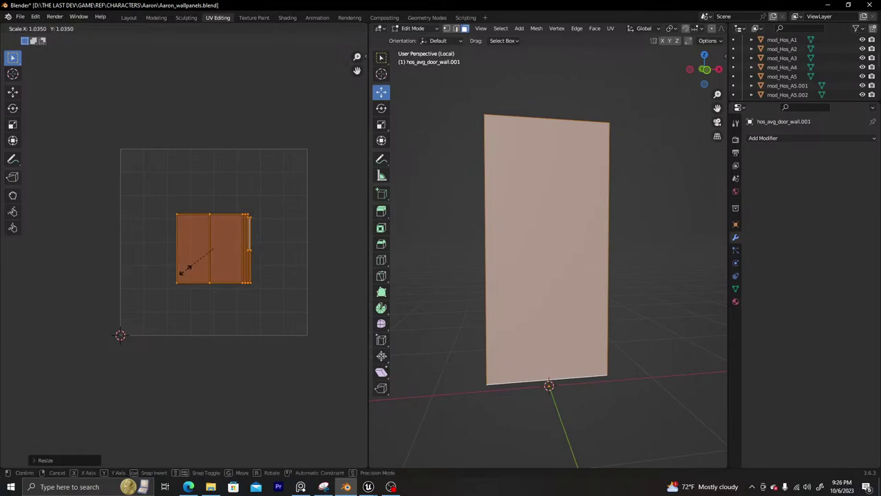
click(183, 280)
middle_drag(474, 242, 489, 271)
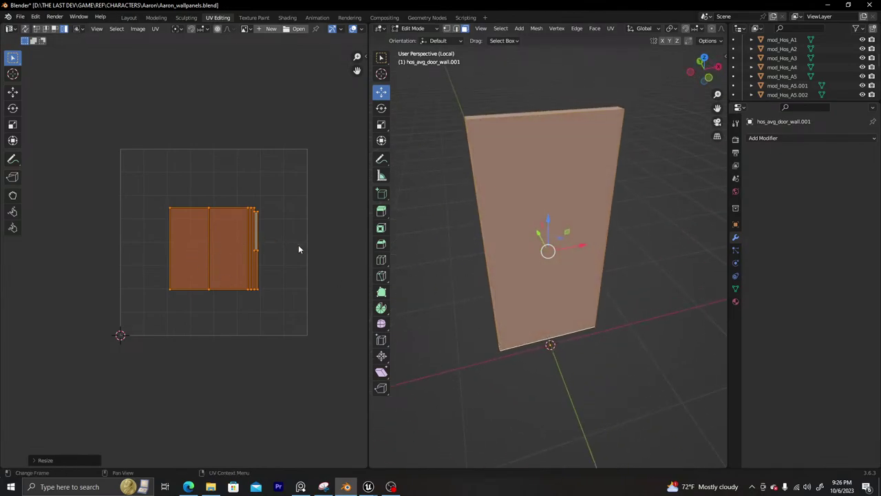
key(s)
click(525, 248)
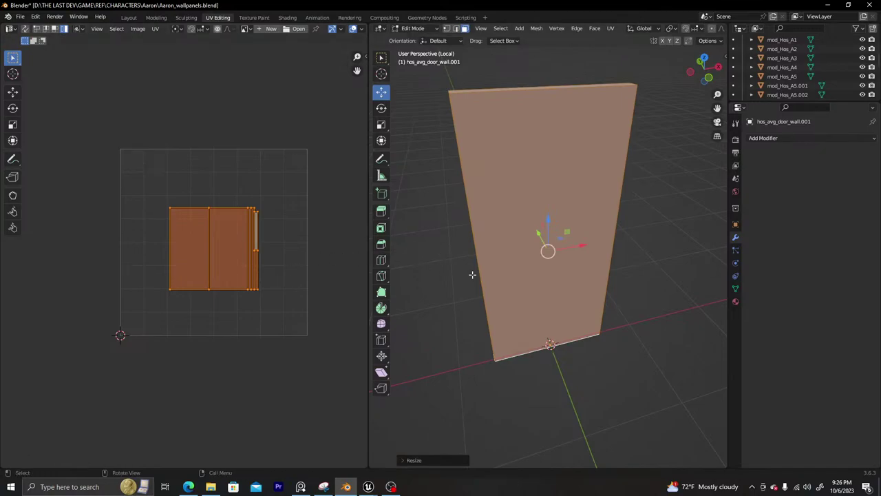
key(ctrl+z)
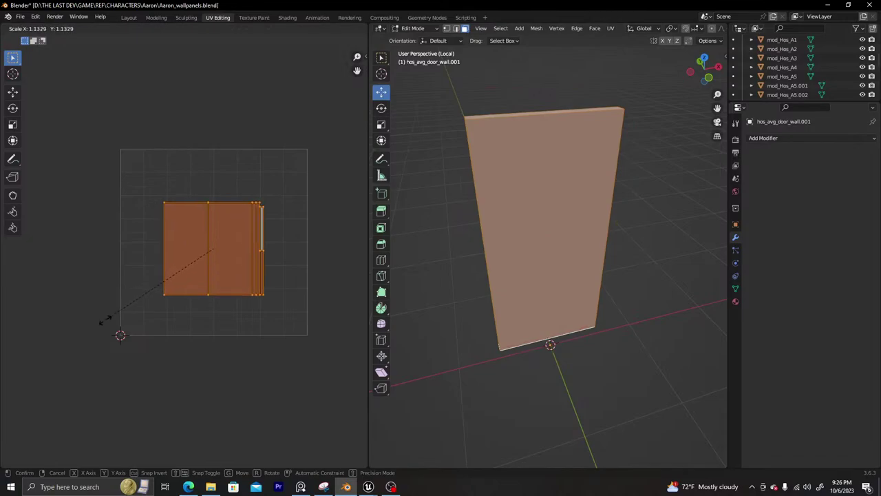
Fine-tune the UV islands' uniform scale and move them into the upper-left corner of the UV square
click(120, 304)
key(g)
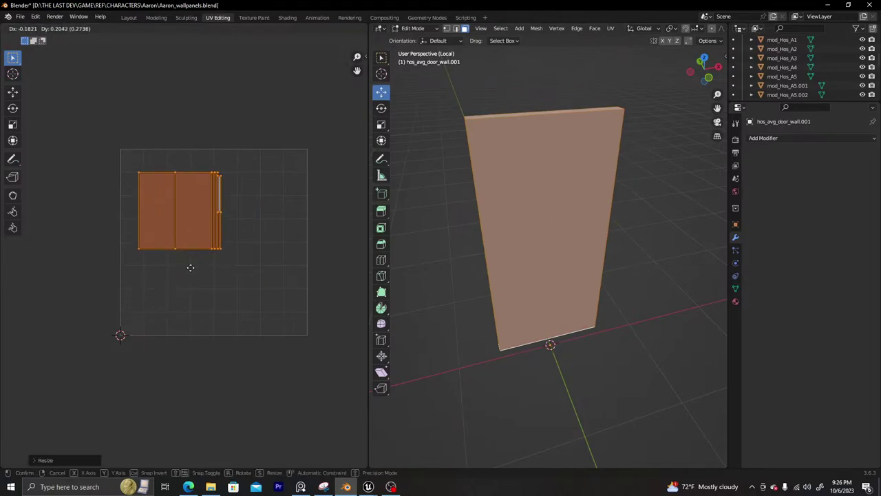
click(176, 249)
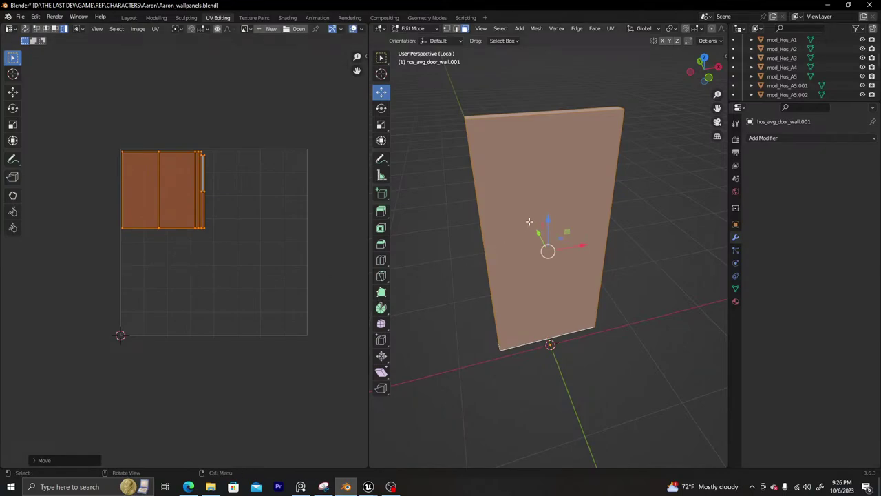
Duplicate the door slab in Object Mode and place the copy beside the original along the X axis
key(Tab)
scroll(587, 210, down, 5)
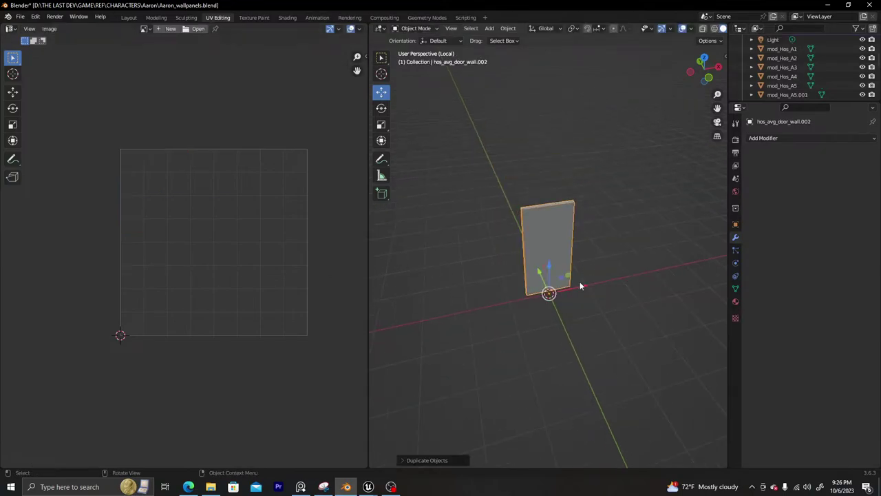
key(shift+d)
key(x)
click(629, 265)
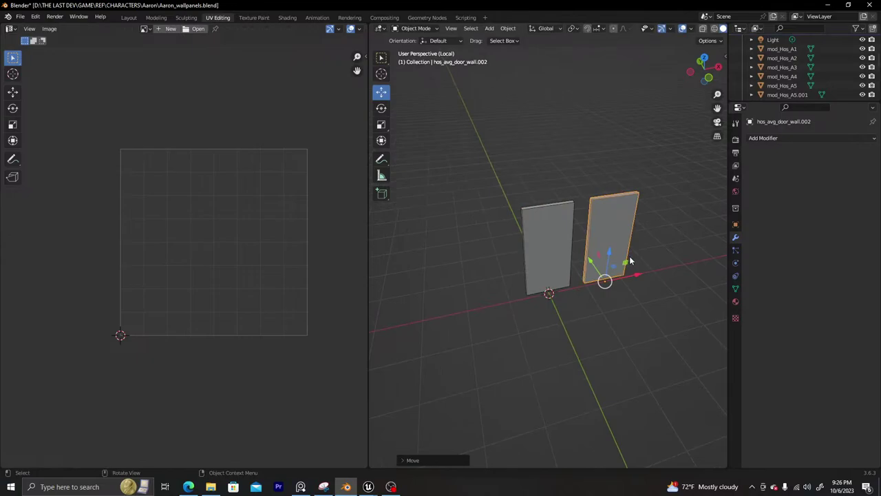
Add two horizontal loop cuts to the door slab copy in Edit Mode, one just above mid-height and one nearer the upper end
middle_drag(630, 263, 563, 253)
scroll(564, 253, up, 3)
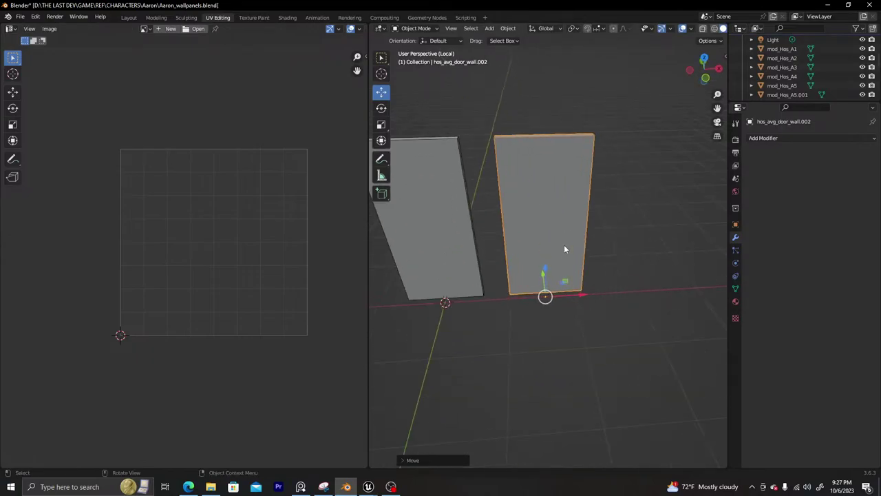
key(Tab)
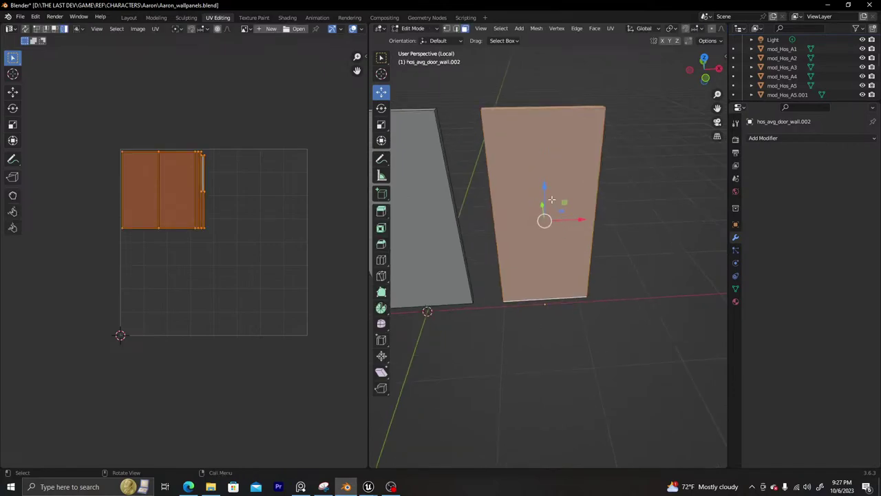
scroll(550, 199, up, 2)
middle_drag(568, 157, 488, 166)
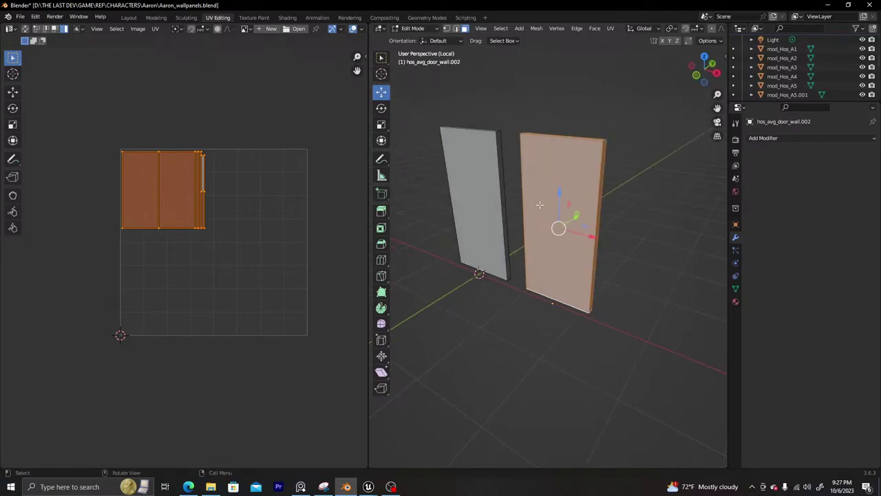
key(ctrl+r)
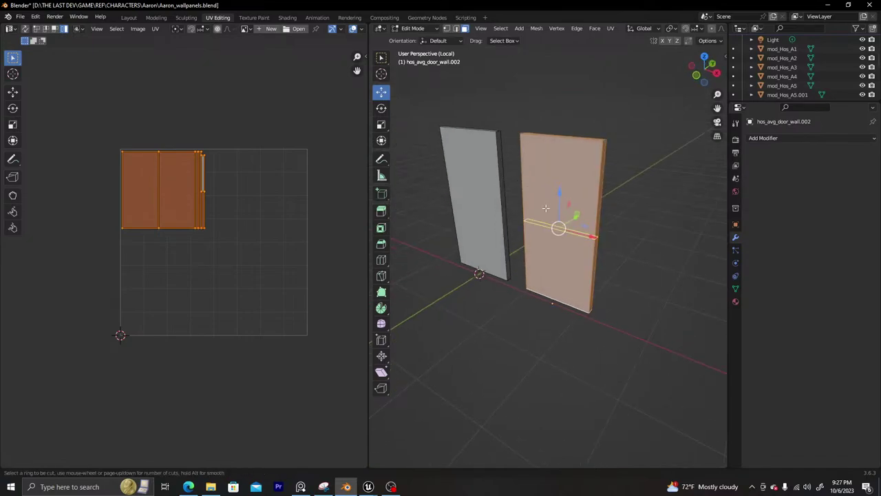
click(594, 229)
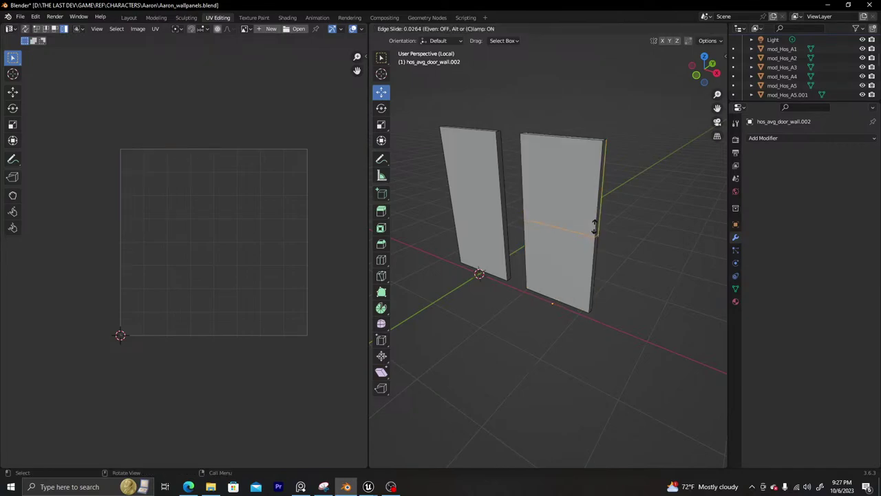
click(594, 223)
key(ctrl+r)
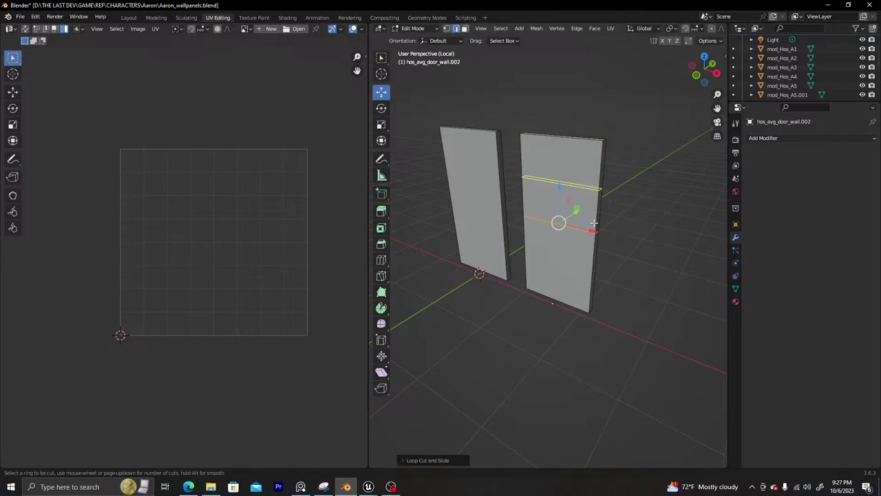
click(600, 178)
click(598, 164)
Add two vertical loop cuts to the door copy, one close to its outer edge and one further in, to outline a narrow window
middle_drag(598, 165, 579, 191)
key(ctrl+r)
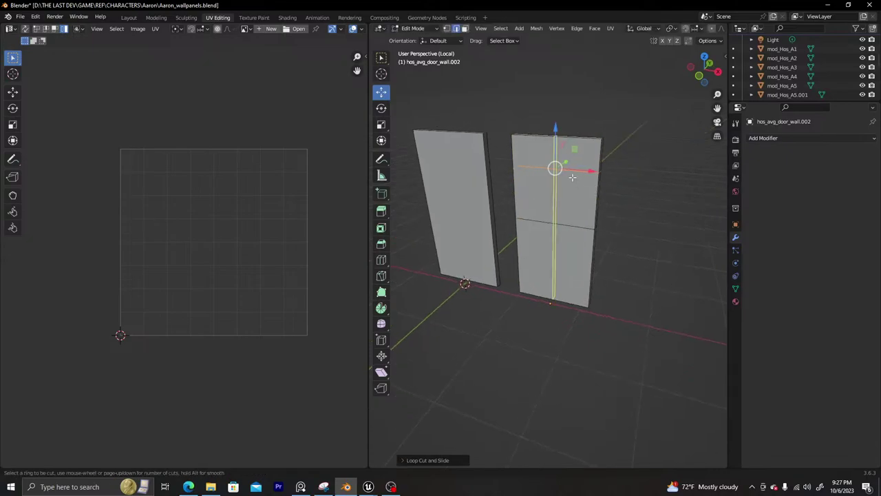
click(599, 172)
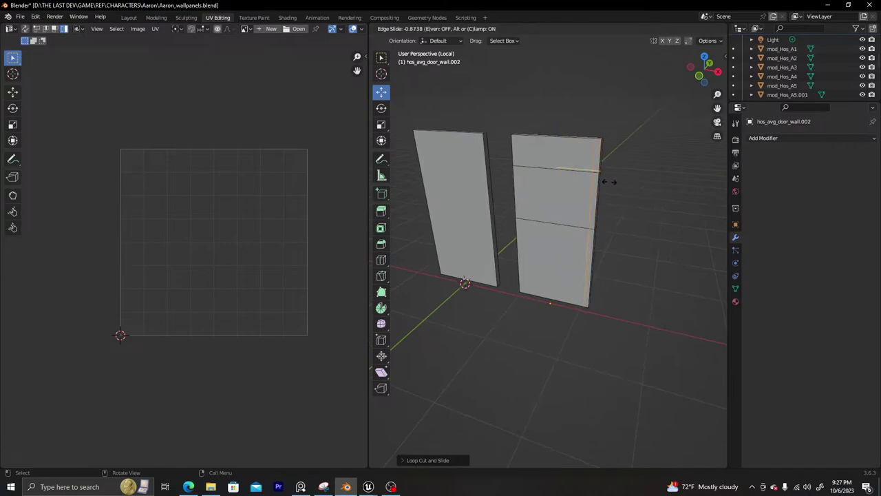
click(608, 182)
click(581, 172)
click(594, 173)
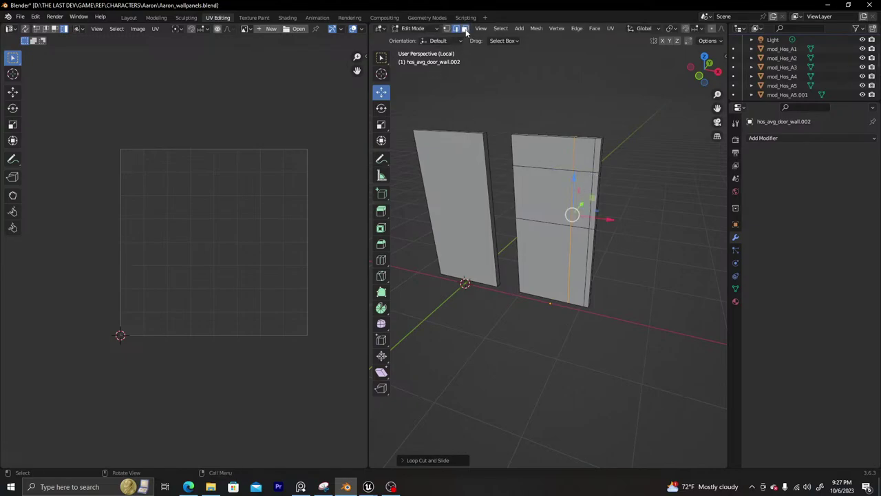
Select the narrow window face on both sides of the door copy and inset them about 0.04 m
click(586, 201)
click(586, 201)
middle_drag(586, 200, 554, 227)
shift+click(547, 222)
scroll(636, 200, up, 4)
middle_drag(554, 227, 577, 192)
key(i)
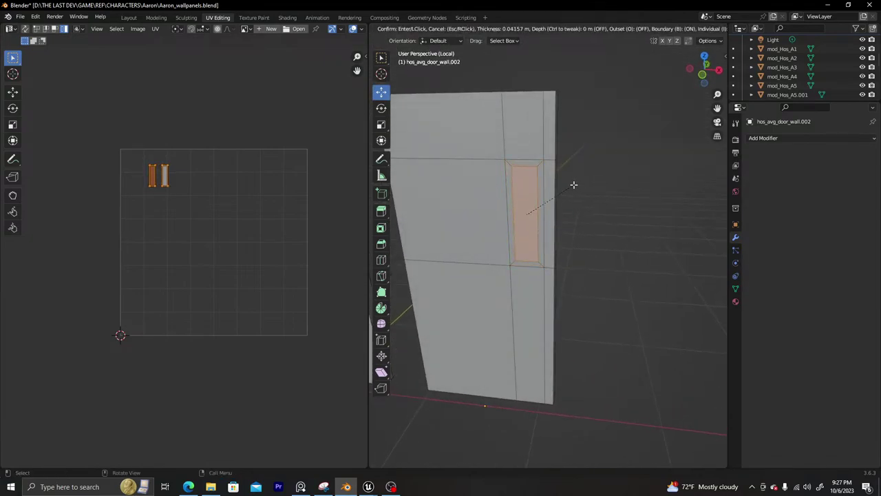
click(572, 185)
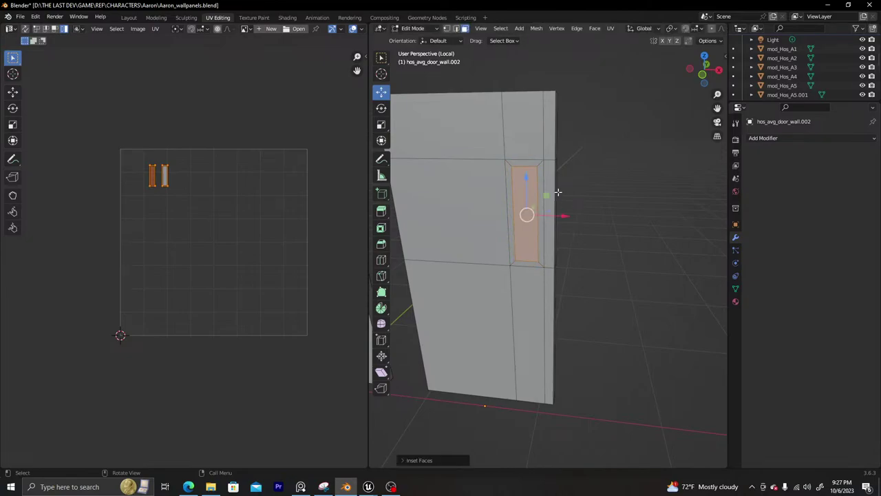
Delete the inset window faces on both sides of the door copy
middle_drag(523, 186, 517, 191)
key(x)
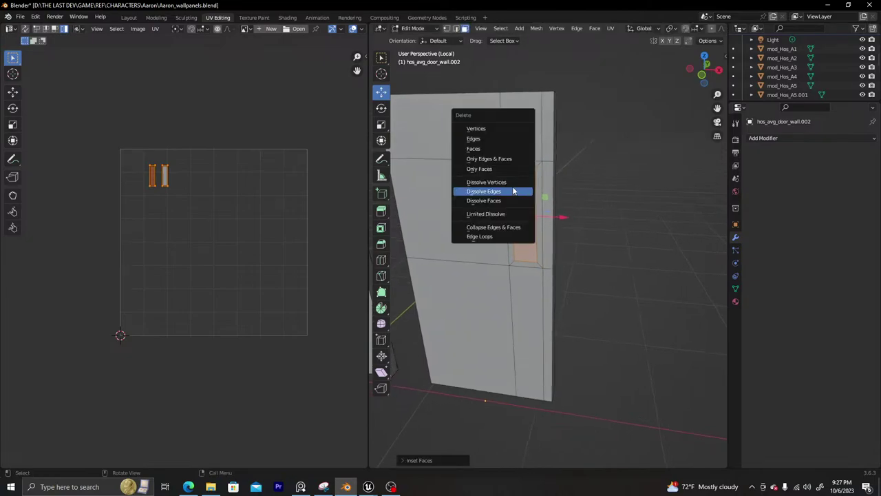
click(482, 147)
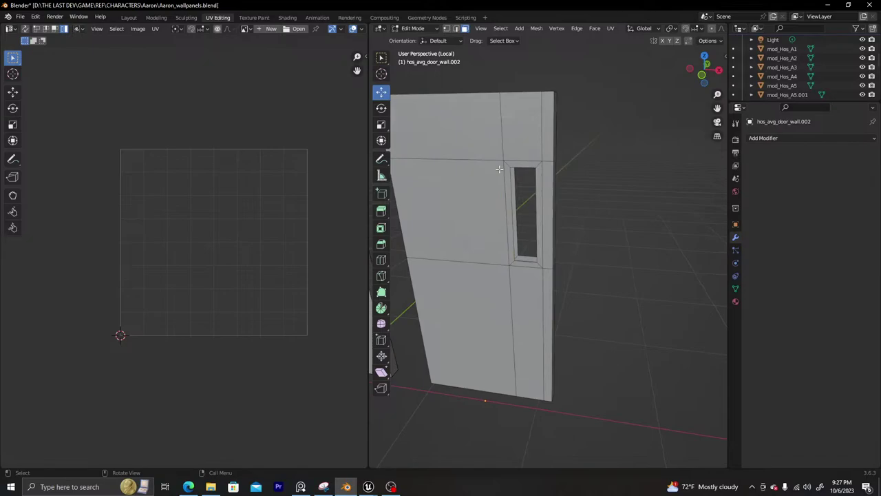
Select the open edge loops around the window hole and connect them with Bridge Edge Loops
key(2)
click(516, 207)
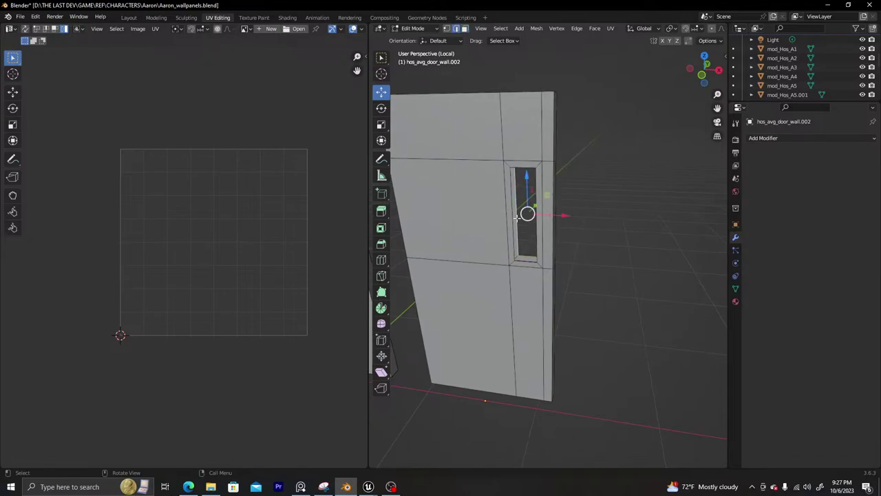
alt+click(513, 228)
right_click(513, 227)
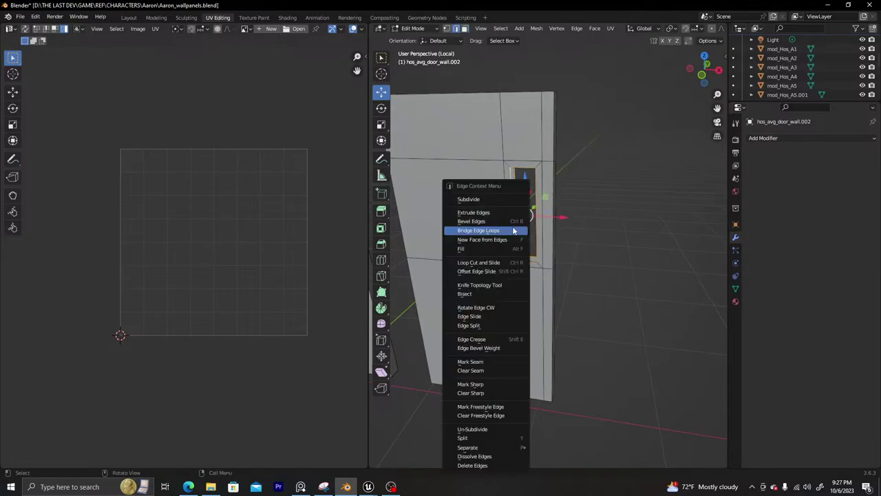
click(505, 228)
click(601, 194)
Select the face rings framing the window on both door sides and extrude them outward along their normals about 0.02 m
middle_drag(566, 220, 511, 184)
scroll(523, 246, up, 3)
middle_drag(589, 262, 557, 254)
click(465, 29)
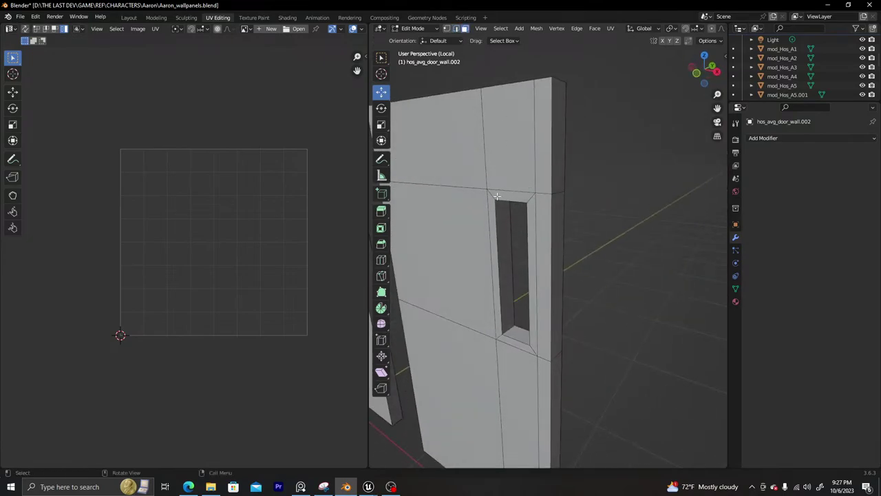
alt+click(491, 196)
middle_drag(514, 208, 764, 299)
alt+shift+click(532, 289)
middle_drag(555, 303, 509, 301)
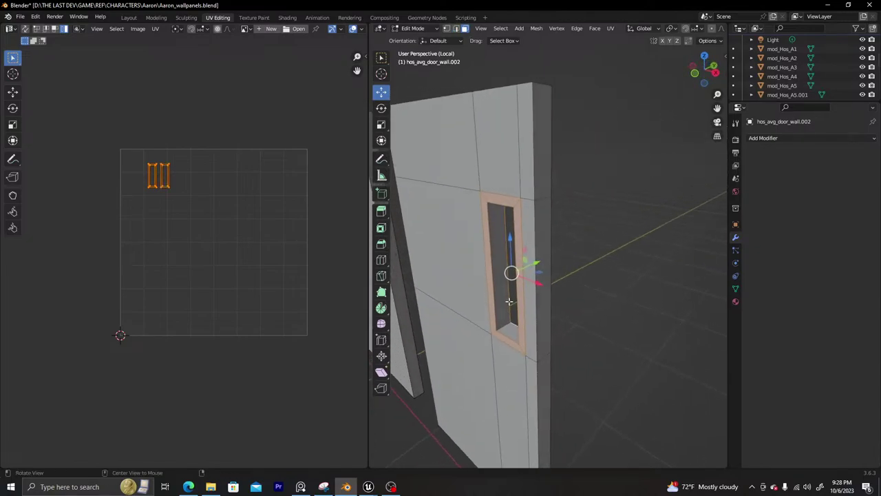
key(alt+e)
click(507, 307)
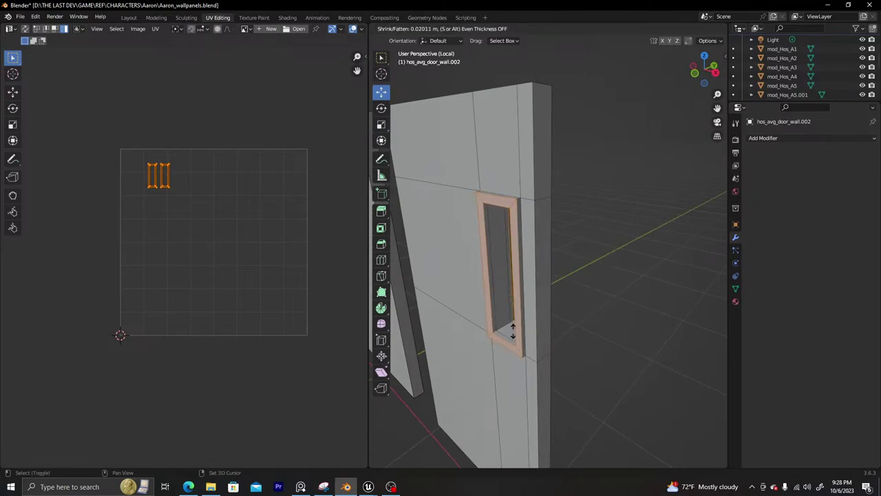
click(513, 333)
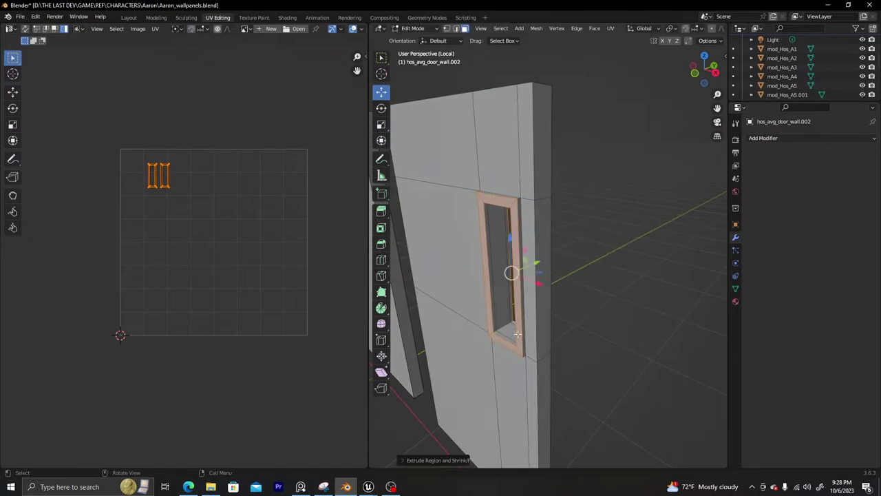
Return to Object Mode and inspect the framed window opening in the door copy
middle_drag(567, 291, 506, 339)
key(Tab)
click(582, 282)
scroll(578, 286, down, 3)
click(537, 280)
scroll(545, 274, up, 5)
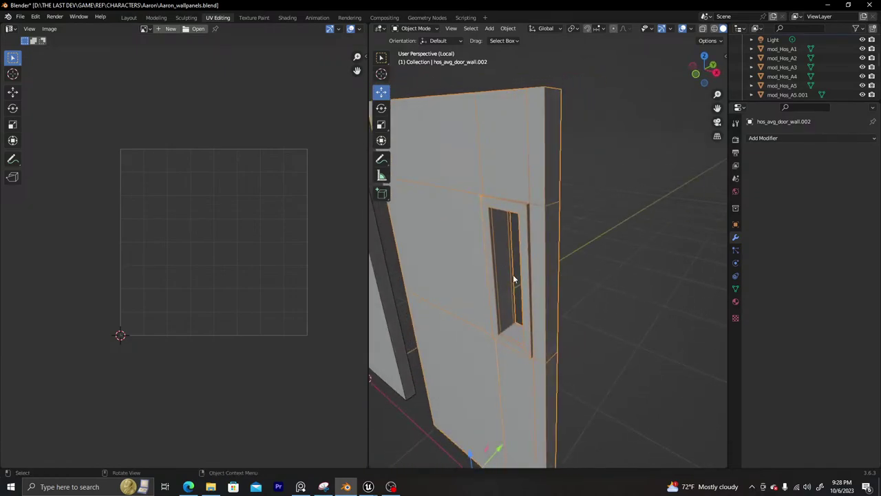
scroll(510, 257, down, 4)
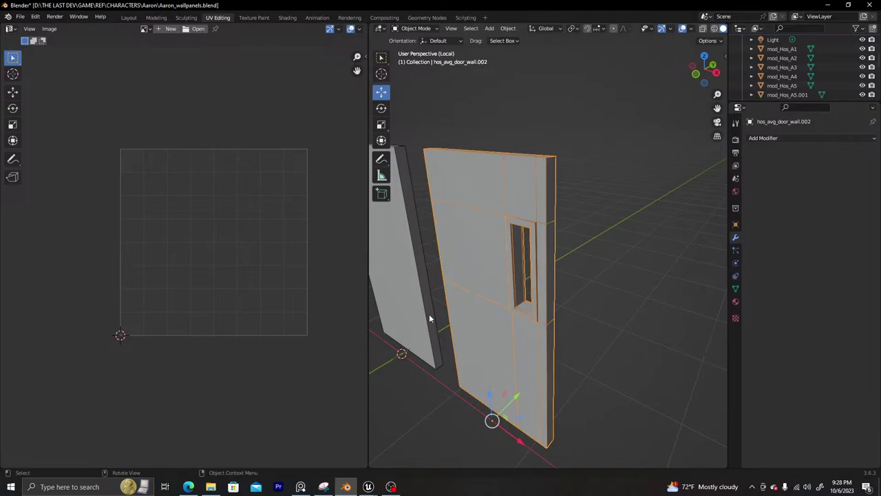
Leave local view and look over the wall, window and corner modules around the scene
scroll(429, 314, down, 5)
key(KP_Divide)
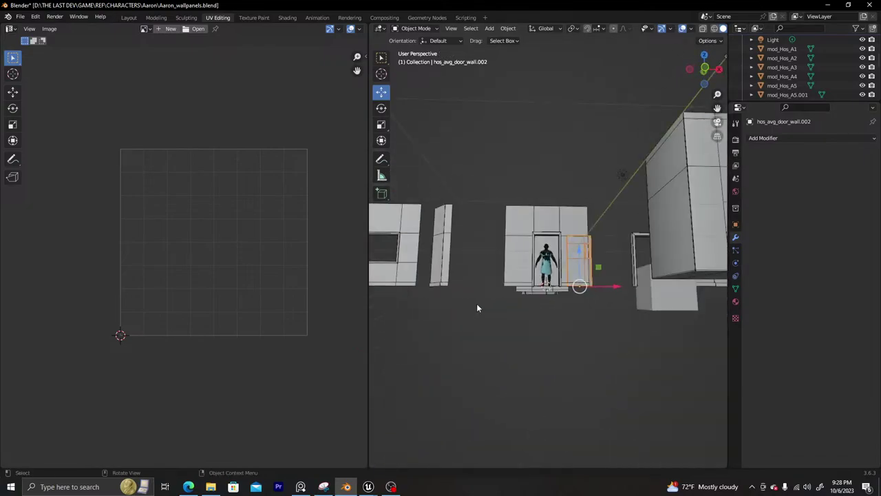
middle_drag(477, 308, 587, 234)
scroll(548, 264, up, 3)
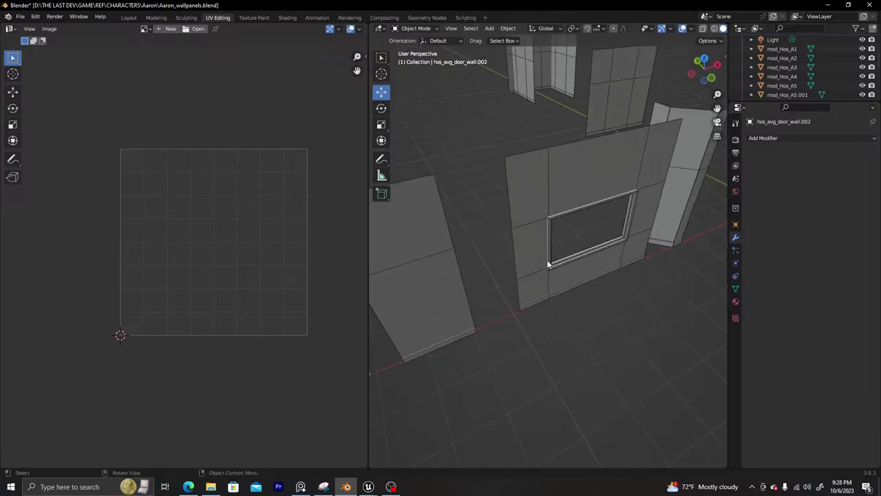
scroll(528, 230, down, 2)
middle_drag(529, 230, 581, 230)
scroll(506, 230, down, 2)
scroll(504, 227, down, 1)
scroll(581, 230, up, 4)
scroll(494, 219, down, 2)
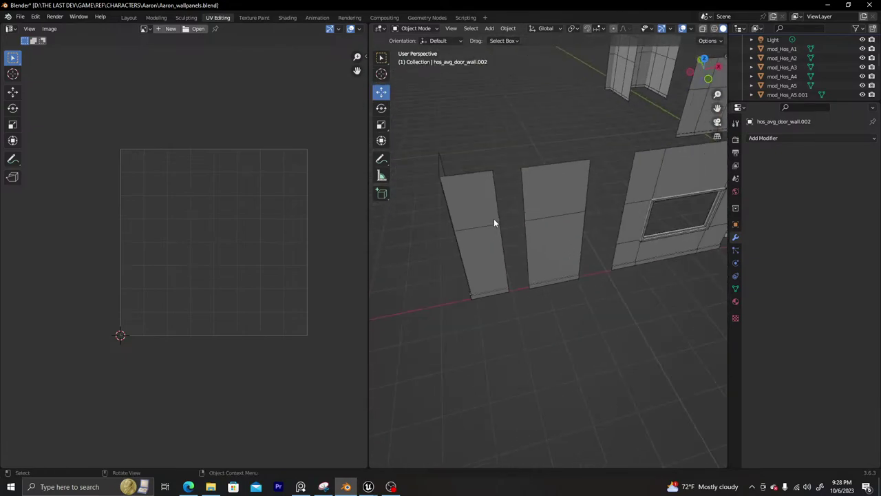
middle_drag(493, 222, 565, 247)
middle_drag(500, 255, 553, 242)
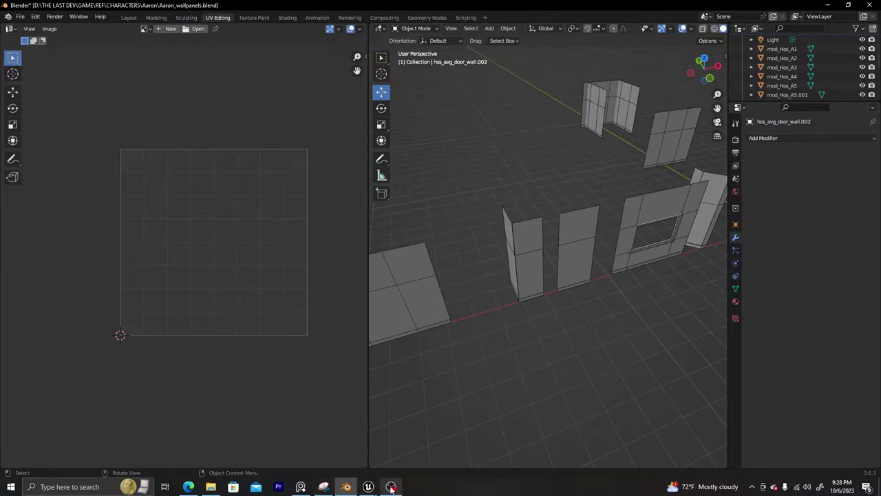
Switch to Unreal Editor, bring the view into the lit hospital hall, and playtest the level by running the character around it
click(370, 487)
click(316, 442)
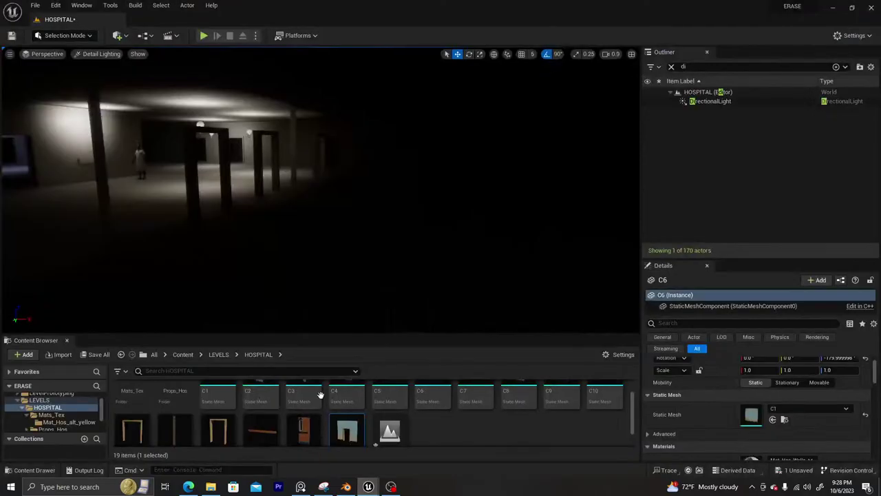
key(w)
mouse_move(319, 202)
right_down()
mouse_move(276, 202)
mouse_move(340, 202)
mouse_move(319, 203)
right_up()
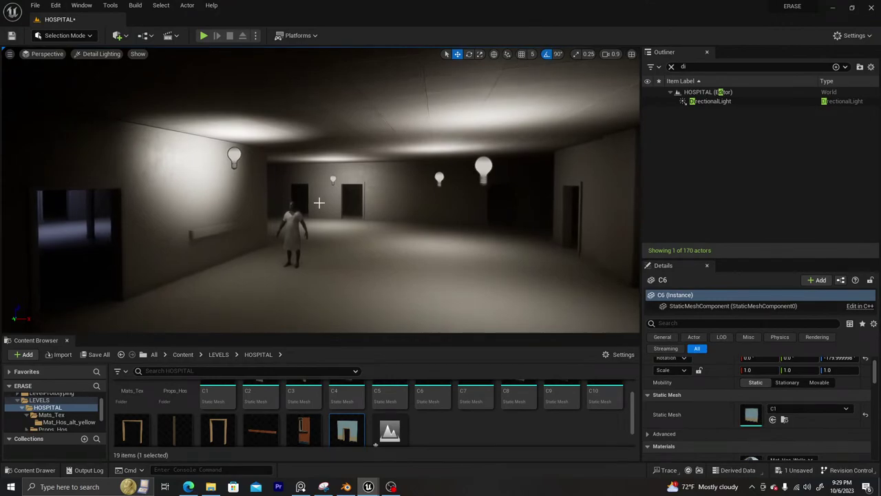
key(alt+p)
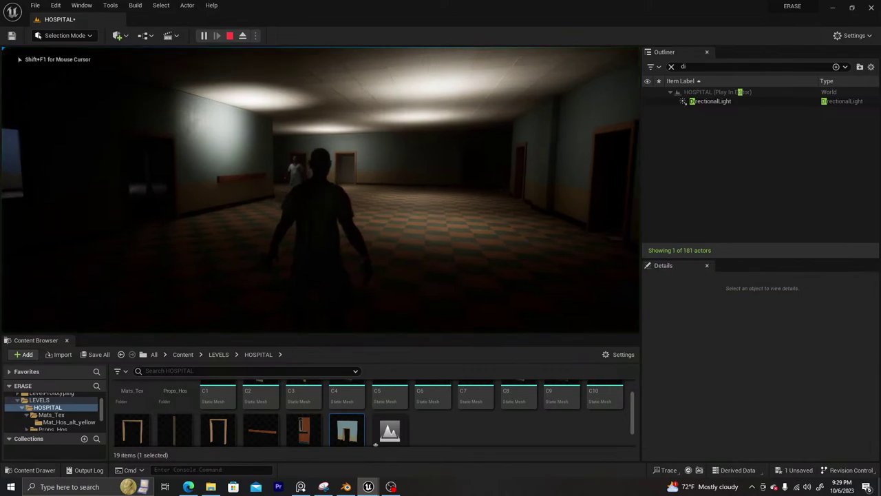
key(w)
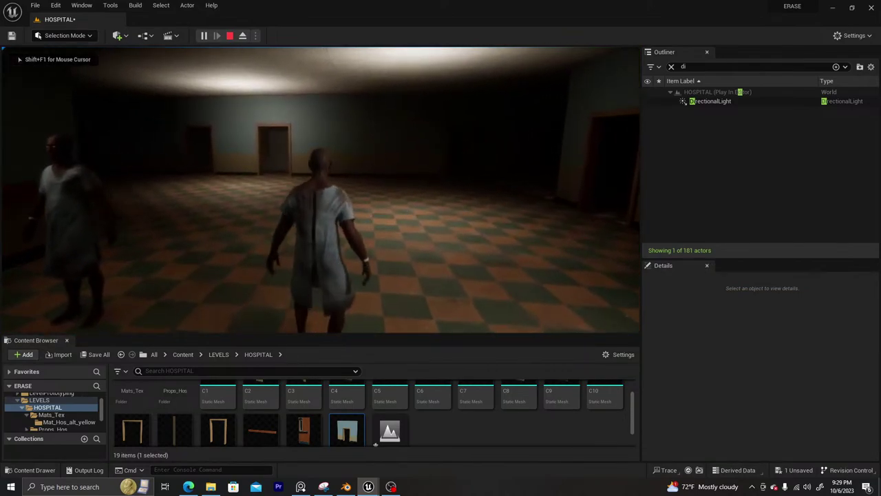
key(a)
key(s)
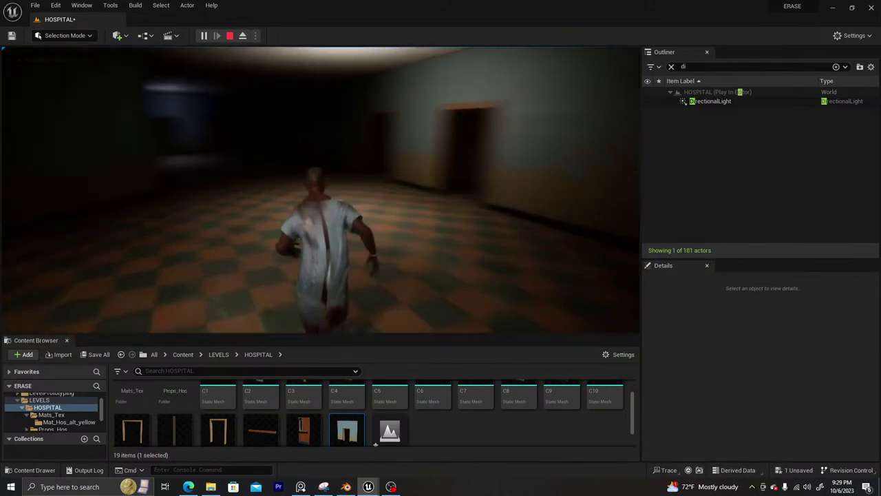
key(w)
key(s)
key(d)
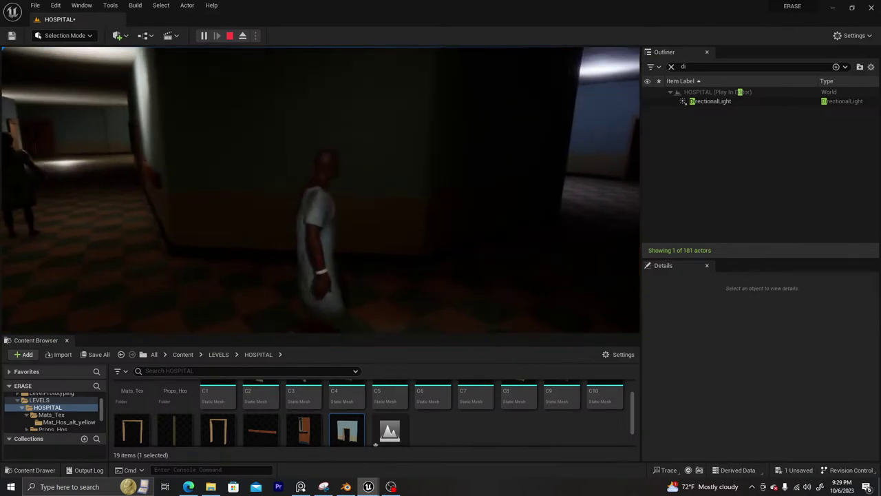
Switch the running playtest to full screen and run the character around the dark hospital hall
key(F11)
click(448, 378)
key(w)
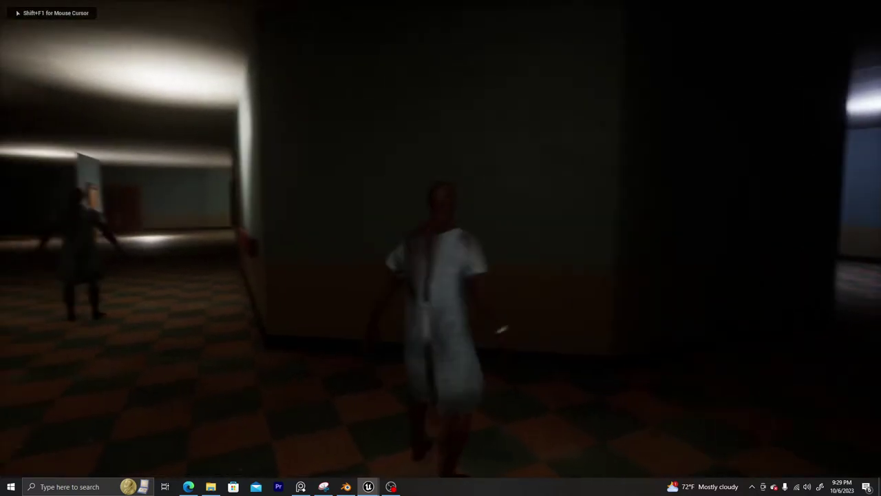
key(a)
key(w)
key(d)
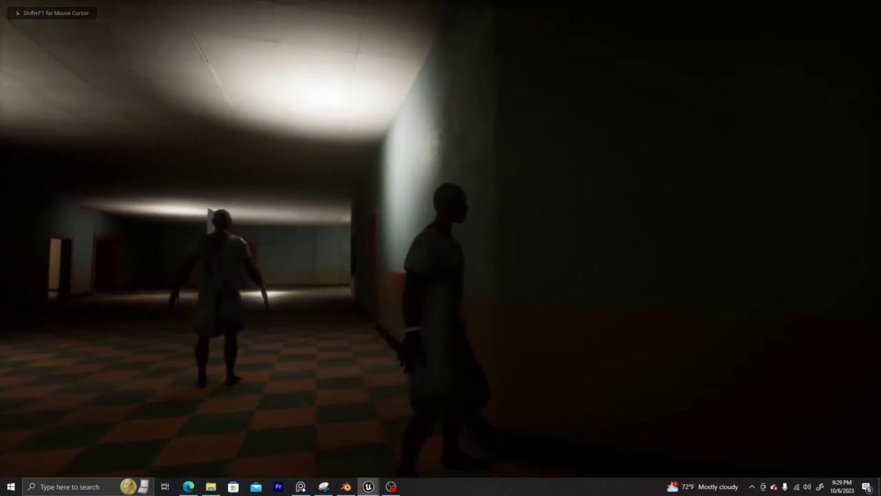
key(s)
key(a)
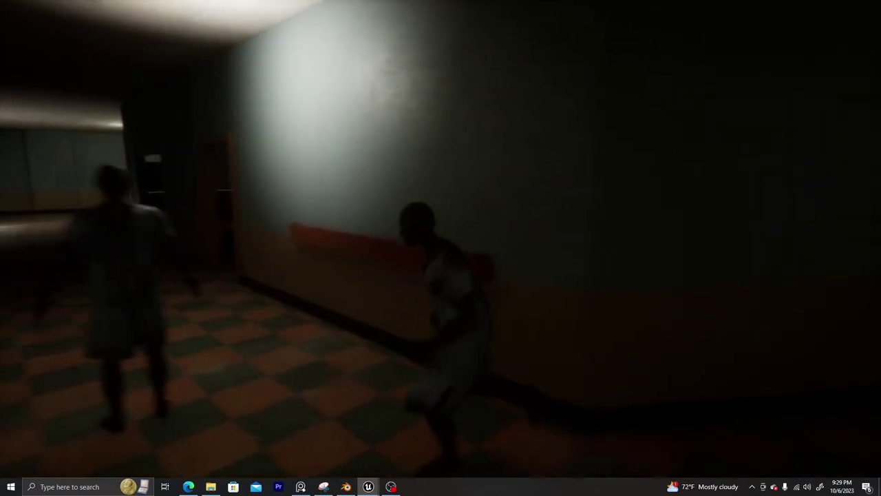
key(a)
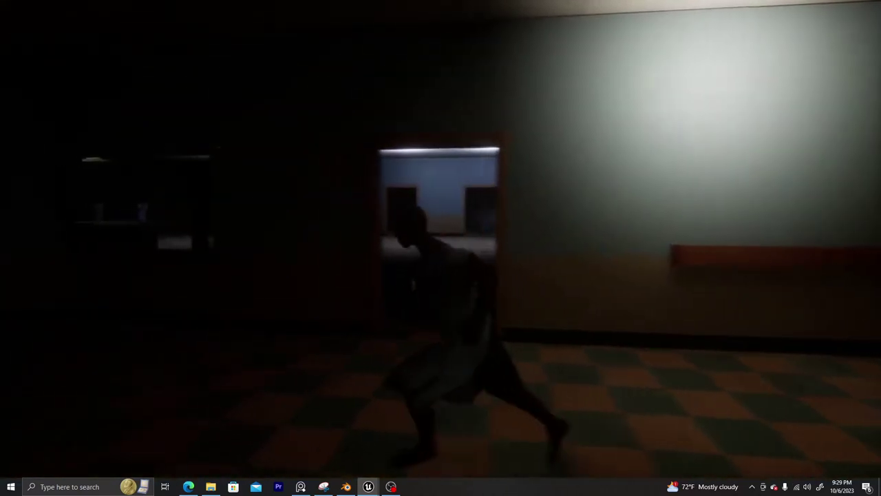
Run the character from the hall through the open door and along the yellow checkered corridor and back, and end the playtest
key(w)
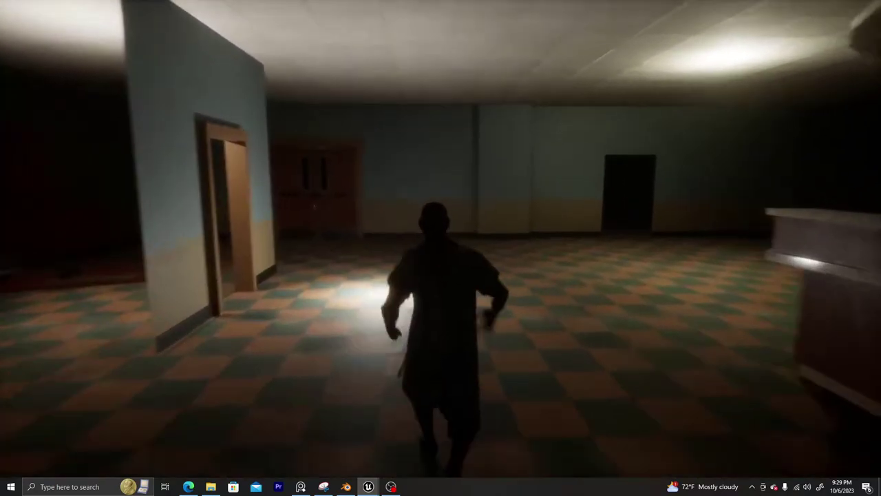
key(d)
key(w)
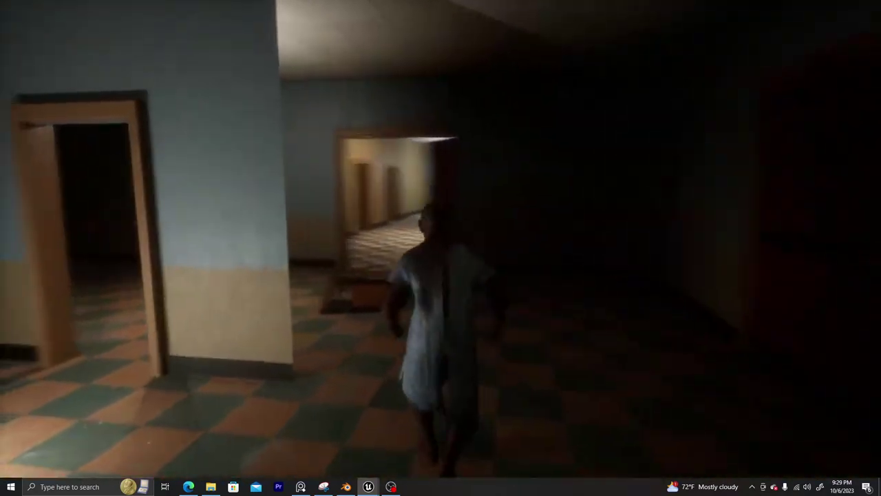
key(w)
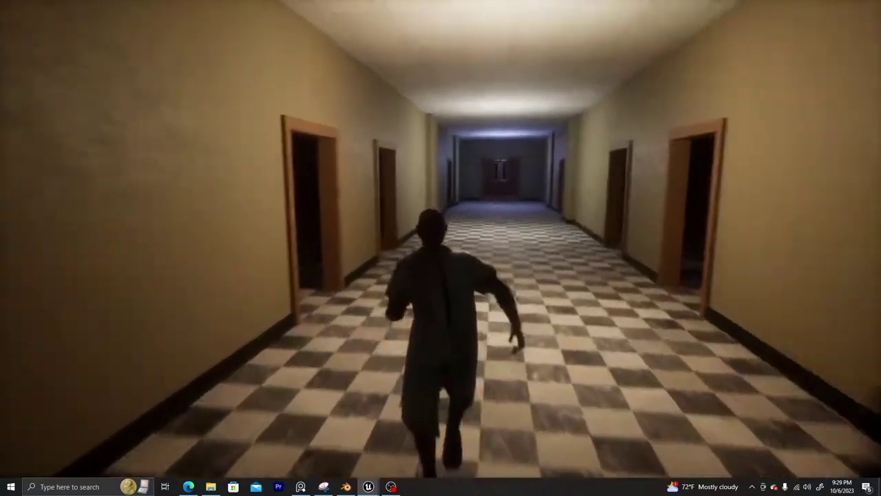
key(w)
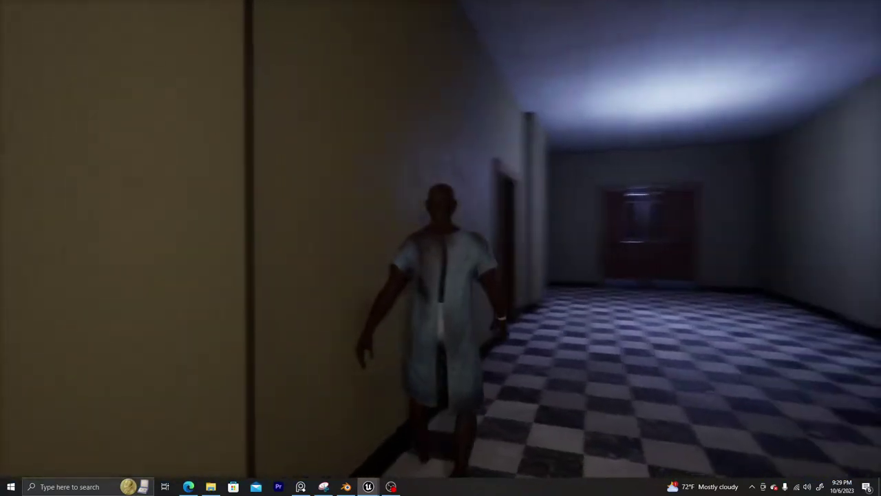
key(w)
key(w)
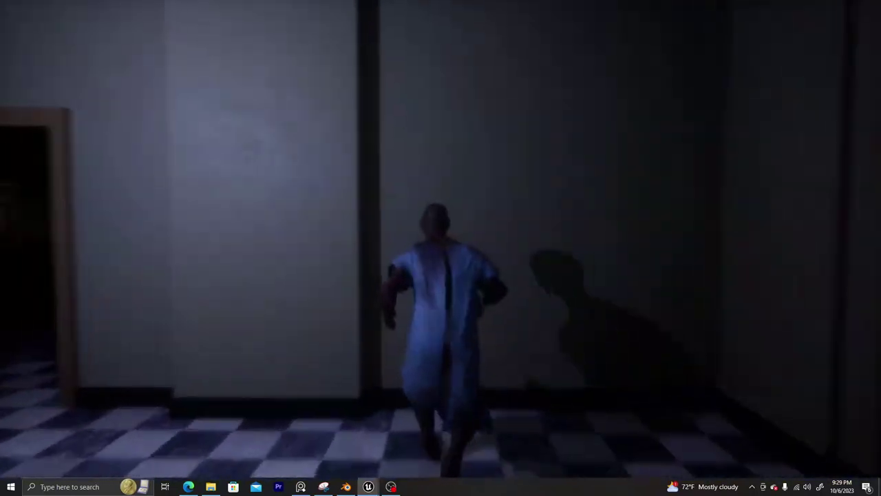
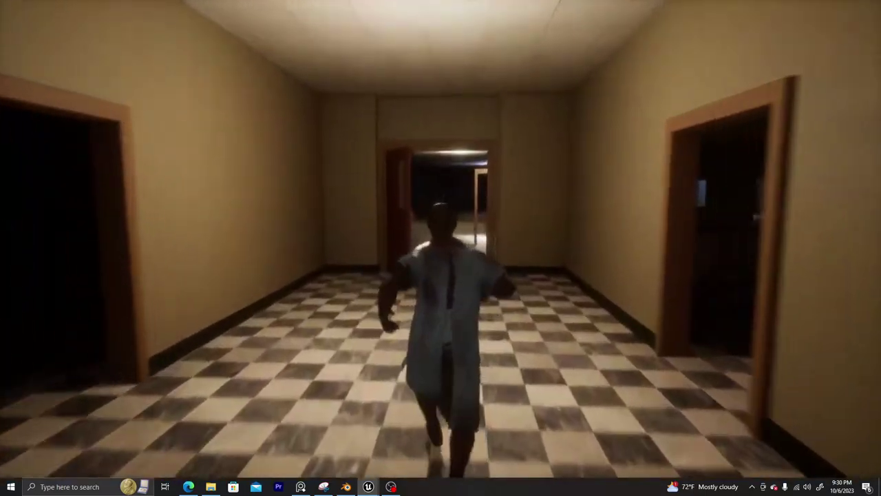
key(Escape)
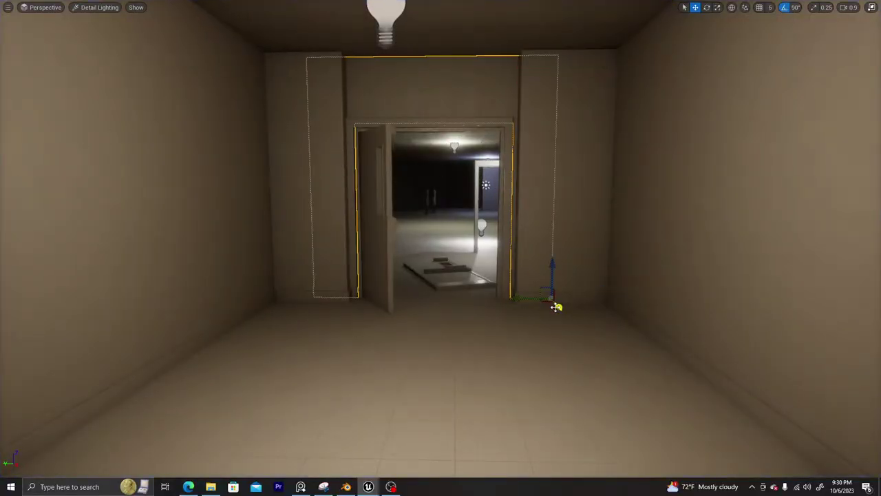
Try to place a doorway wall forward in the corridor and rotate it, and undo both changes
drag(556, 307, 570, 399)
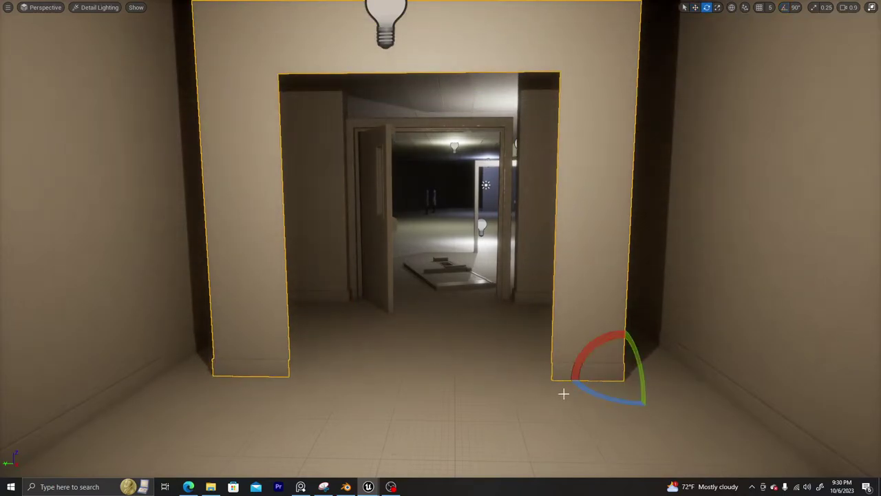
drag(587, 390, 671, 402)
key(ctrl+z)
key(ctrl+z)
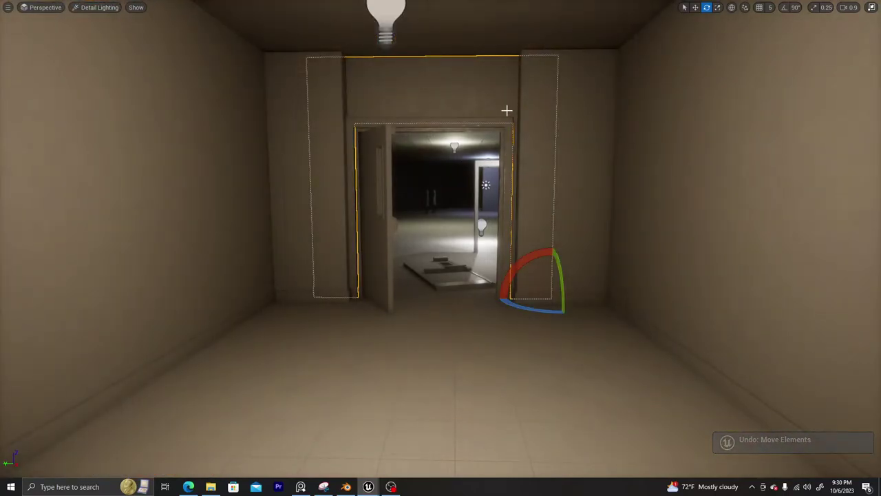
Playtest the corridor entrance by running the character out past the open windowed door and back, and end the session
key(alt+p)
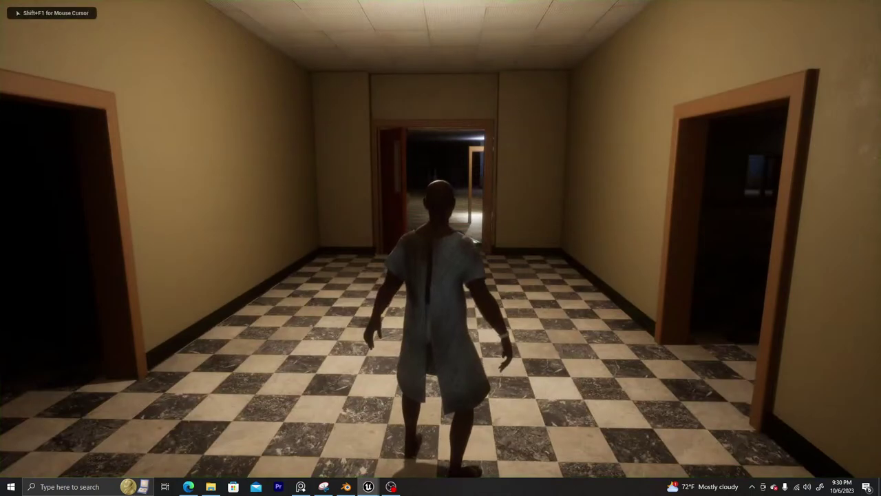
key(w)
key(w)
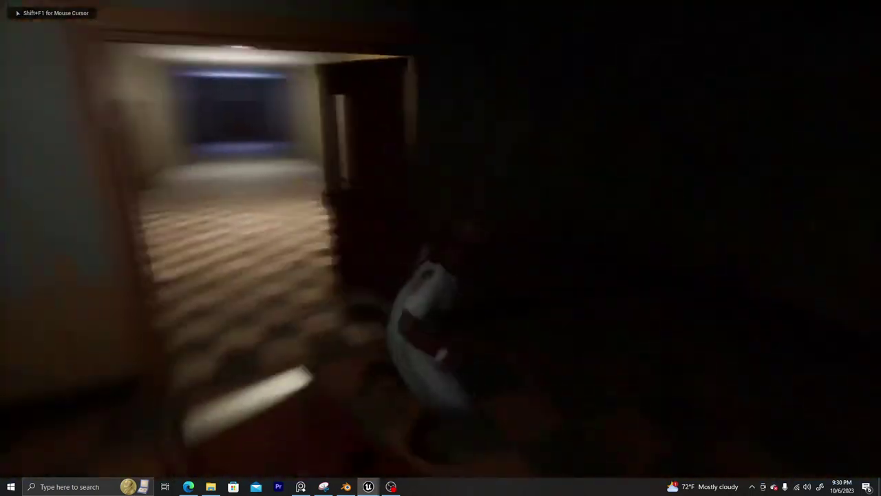
key(s)
key(w)
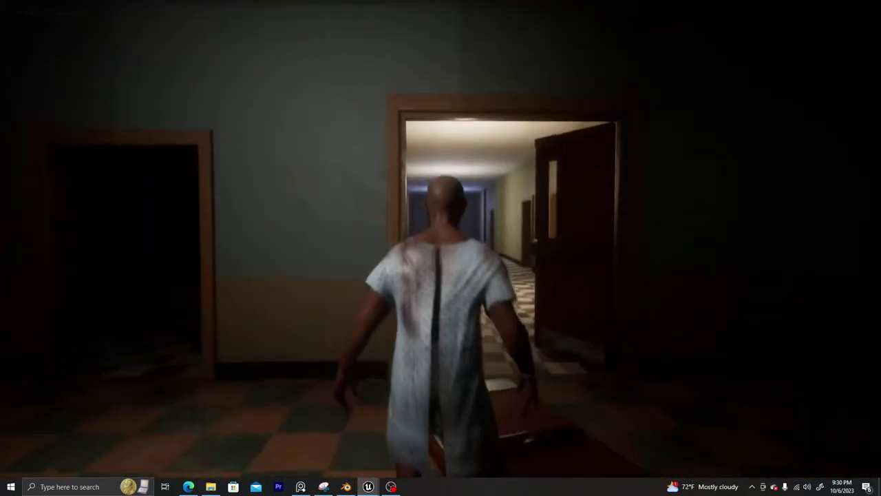
key(w)
key(d)
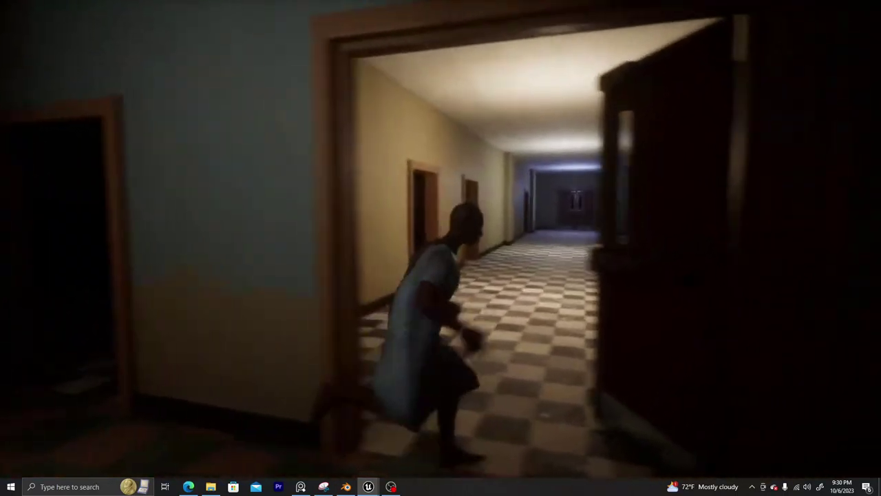
key(s)
key(w)
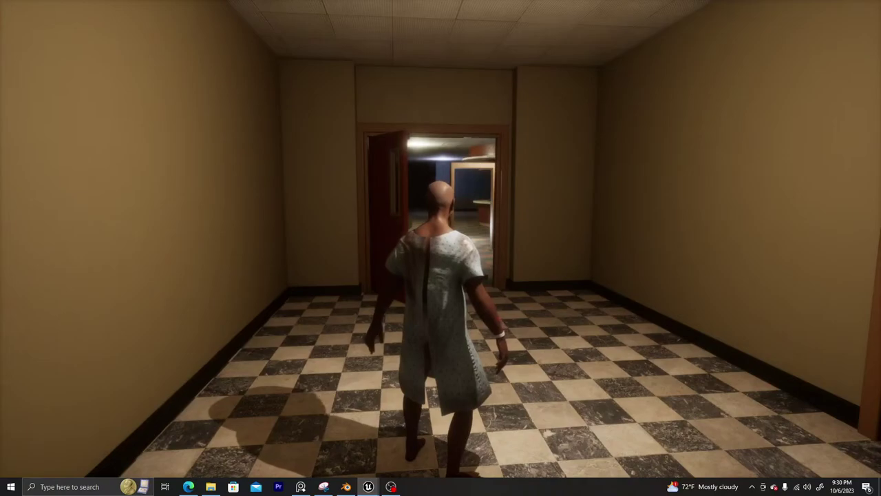
key(Escape)
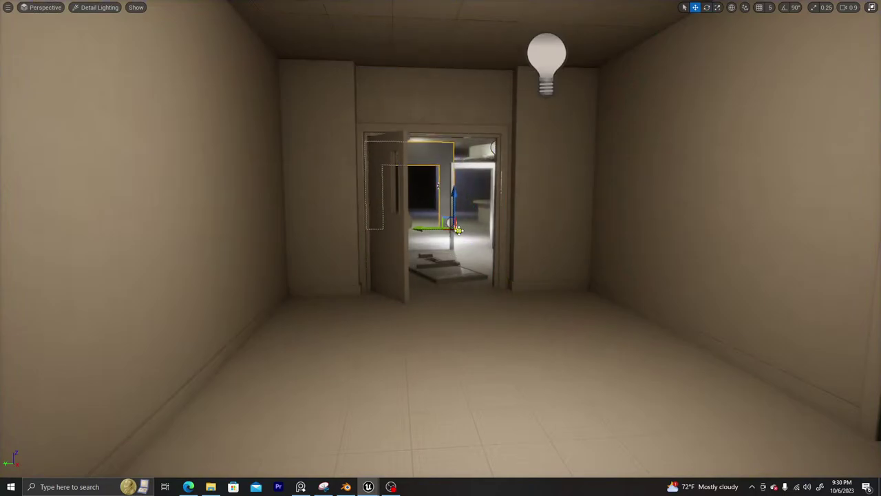
Duplicate the freestanding doorway wall beside the reception desk and move the copy back behind the original
right_drag(458, 229, 571, 272)
key(w)
key(s)
key(w)
mouse_move(480, 350)
right_down()
mouse_move(427, 344)
mouse_move(479, 350)
right_up()
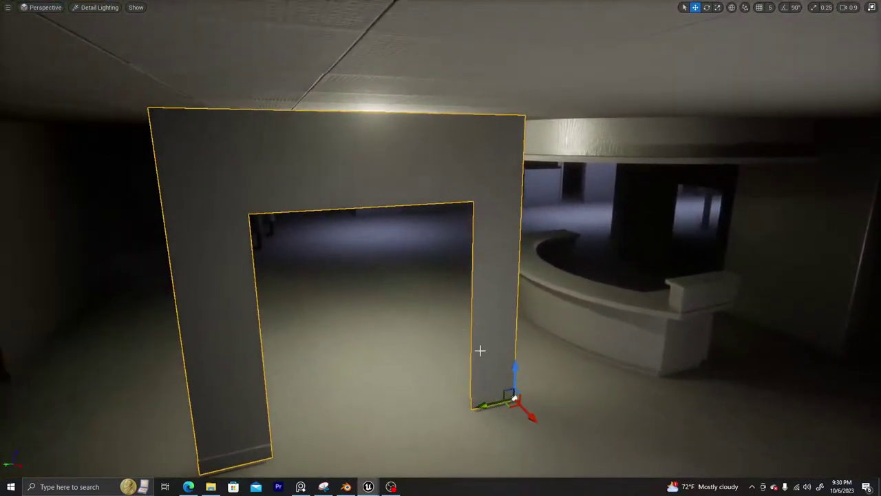
drag(528, 416, 458, 371)
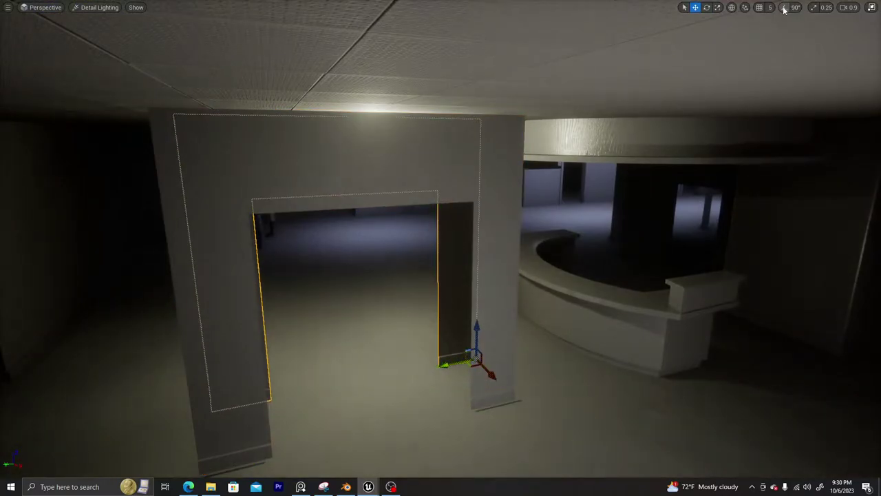
Rotate the doorway wall copy 180° with 90° snapping and align it back to back against the original
drag(437, 374, 523, 375)
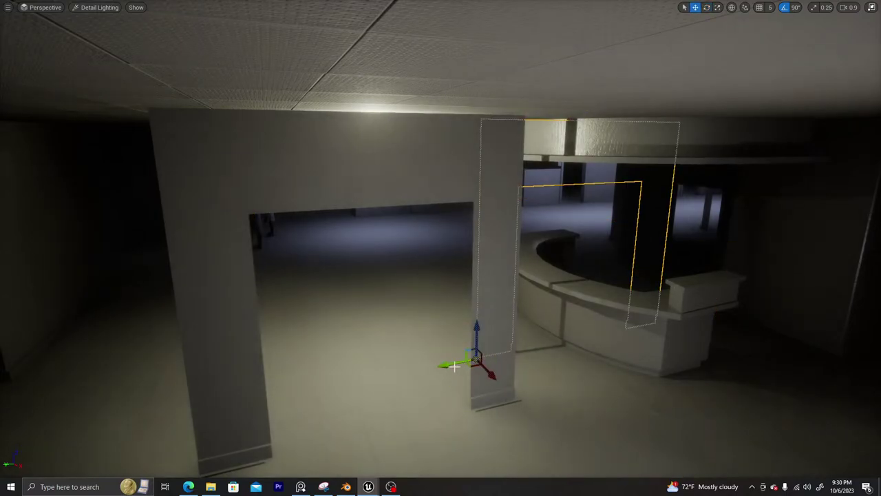
drag(455, 367, 138, 408)
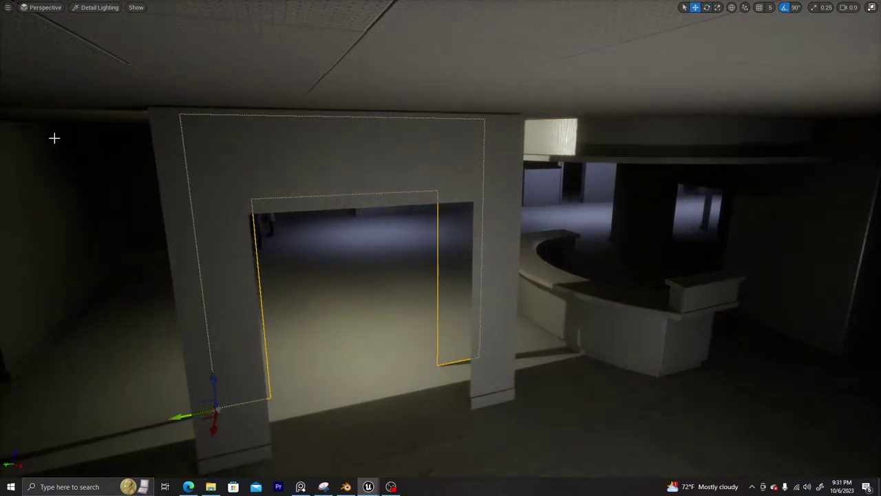
drag(216, 431, 198, 413)
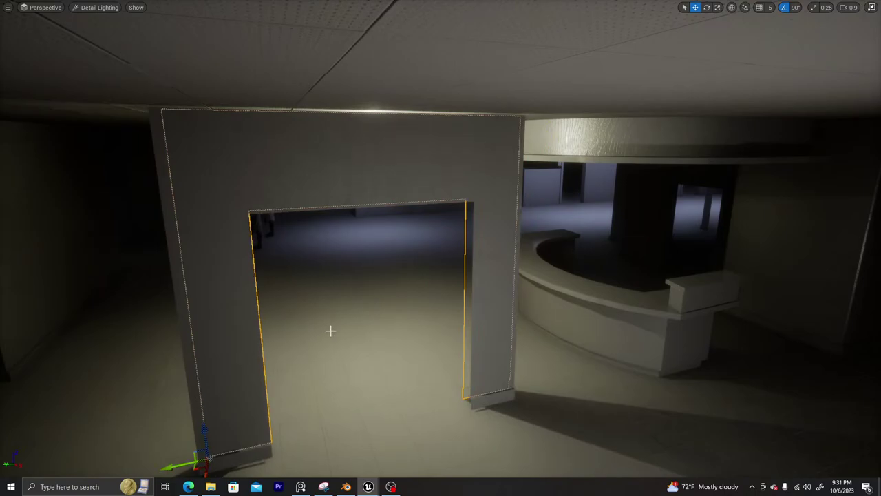
Playtest the hall by running the character through and around the double-sided doorway wall, and end the session
key(alt+p)
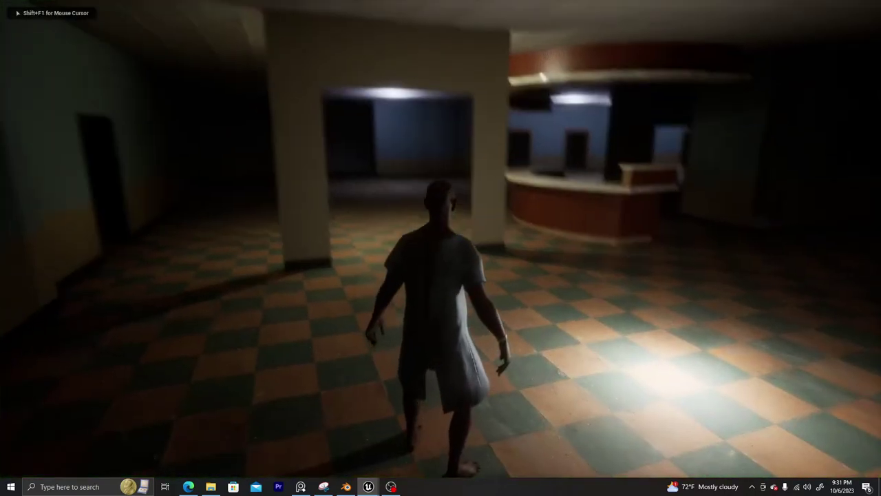
key(w)
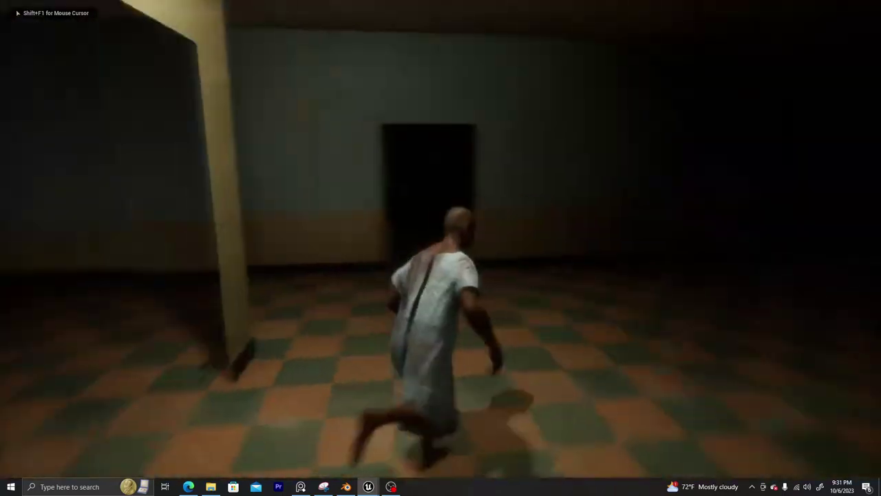
key(a)
key(w)
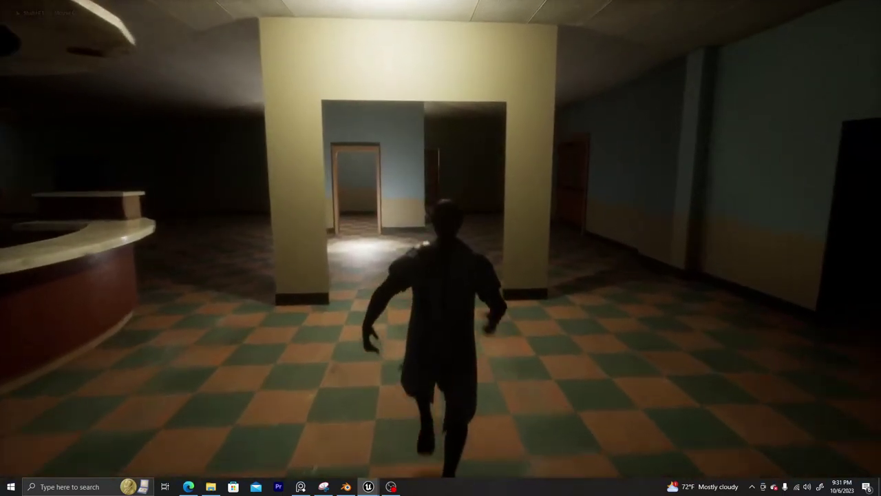
key(w)
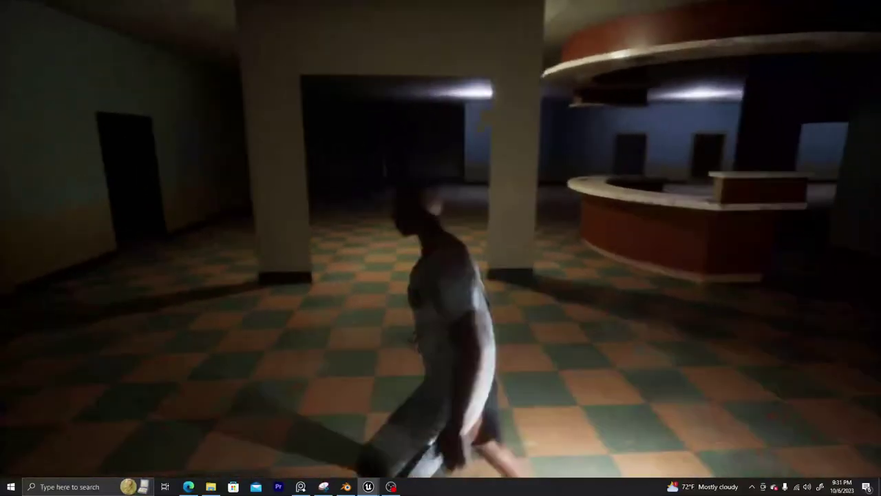
key(w)
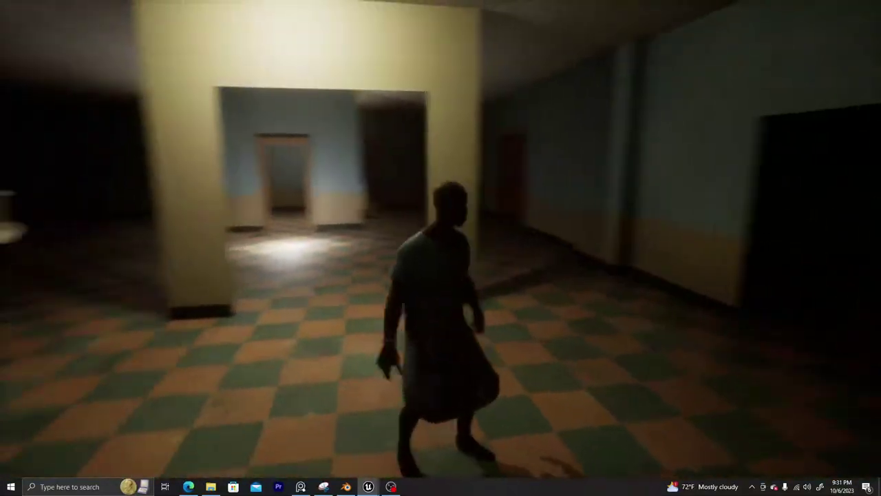
key(w)
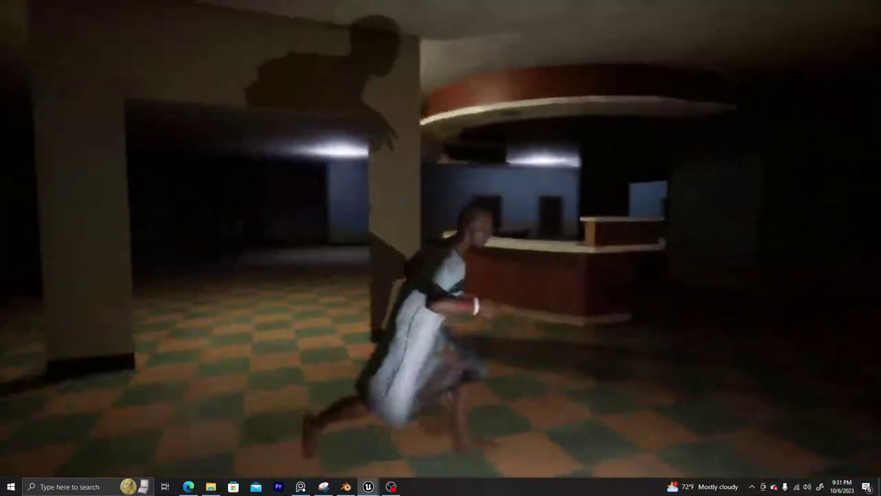
key(w)
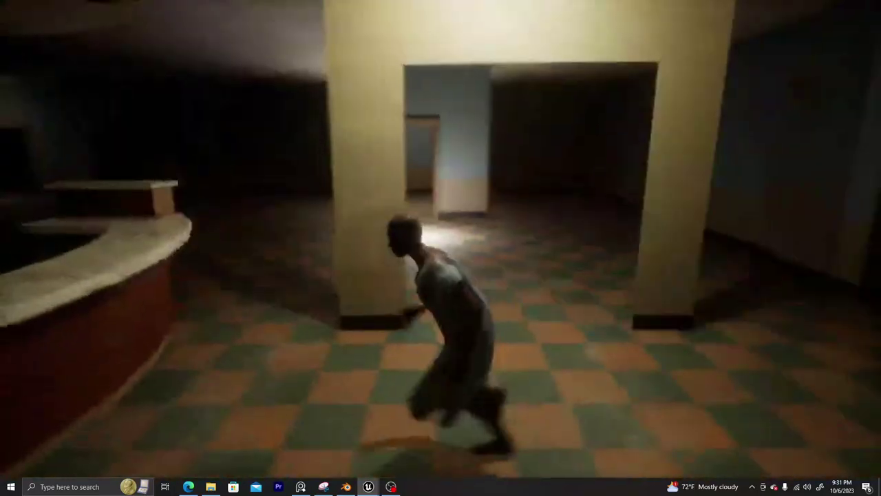
key(w)
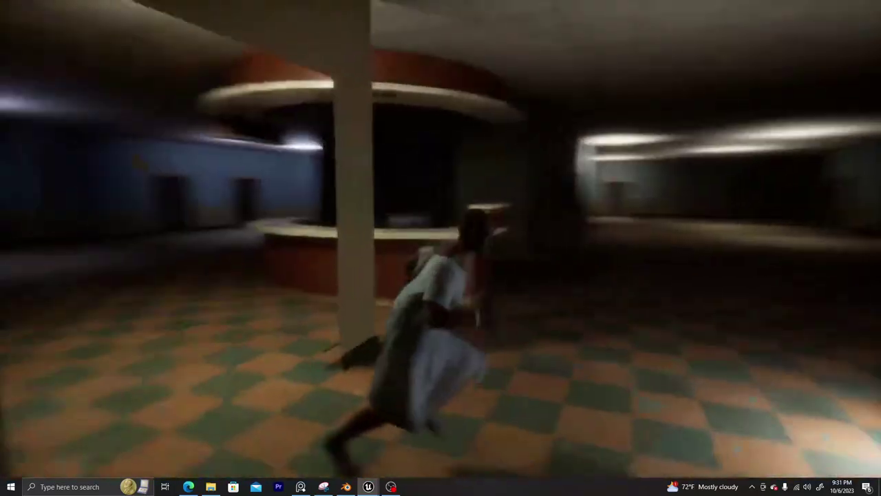
key(w)
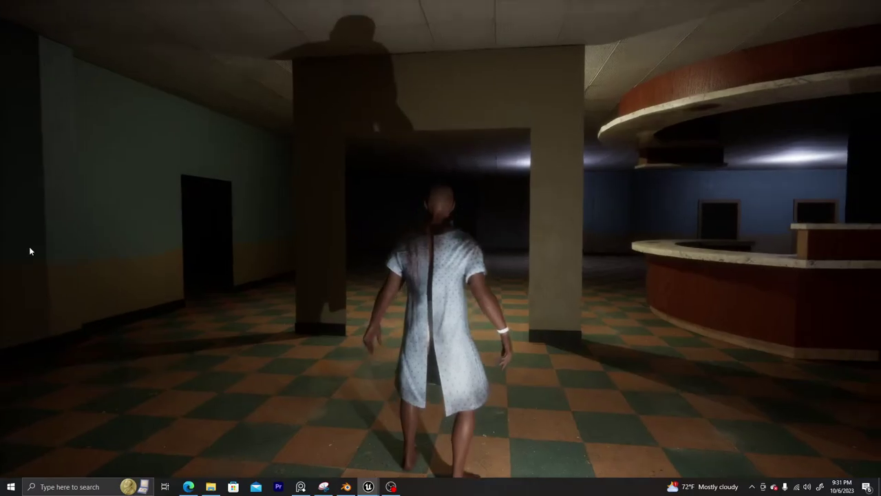
key(Escape)
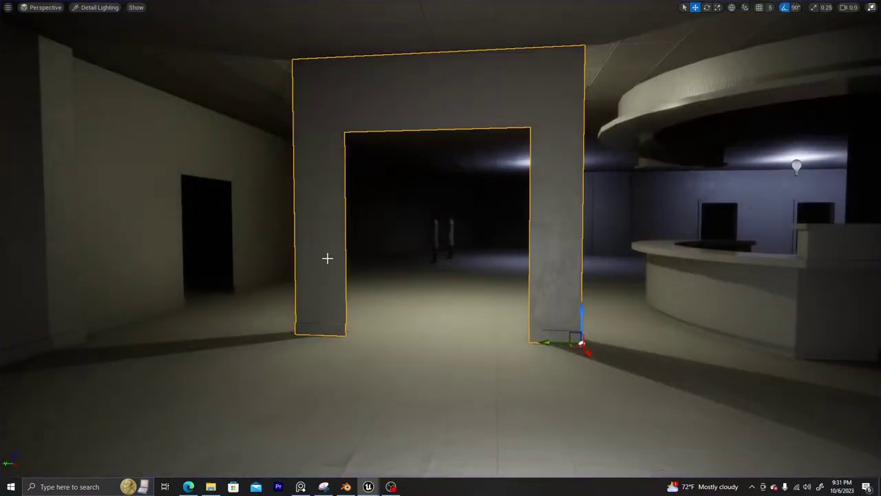
Delete the freestanding double-sided doorway wall, both the original and its rotated copy, from the hall beside the reception desk
key(w)
right_drag(412, 258, 124, 258)
key(s)
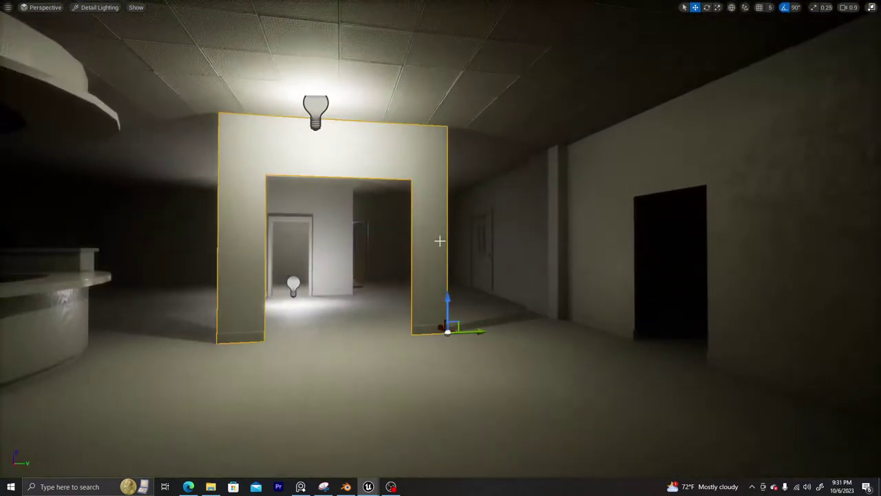
key(Delete)
key(w)
right_drag(441, 247, 406, 270)
key(s)
key(w)
key(a)
key(d)
key(Delete)
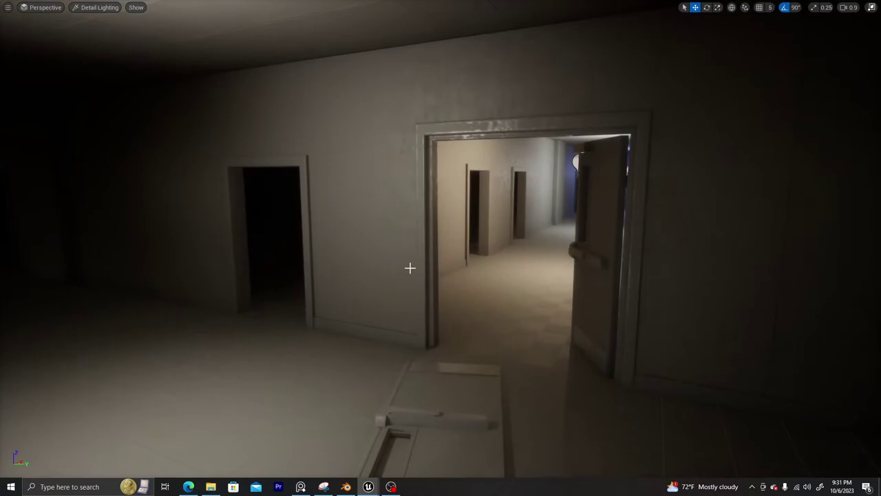
Leave the full-screen viewport and save all changes to the HOSPITAL level
key(F11)
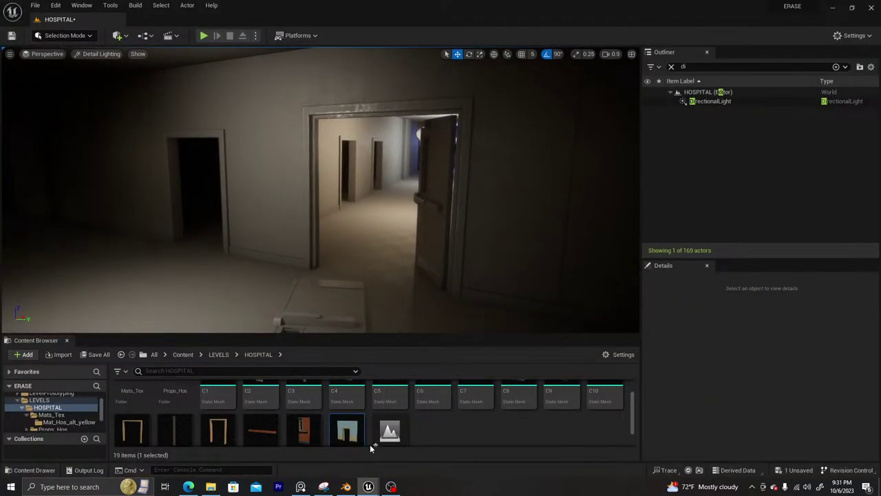
scroll(370, 432, down, 2)
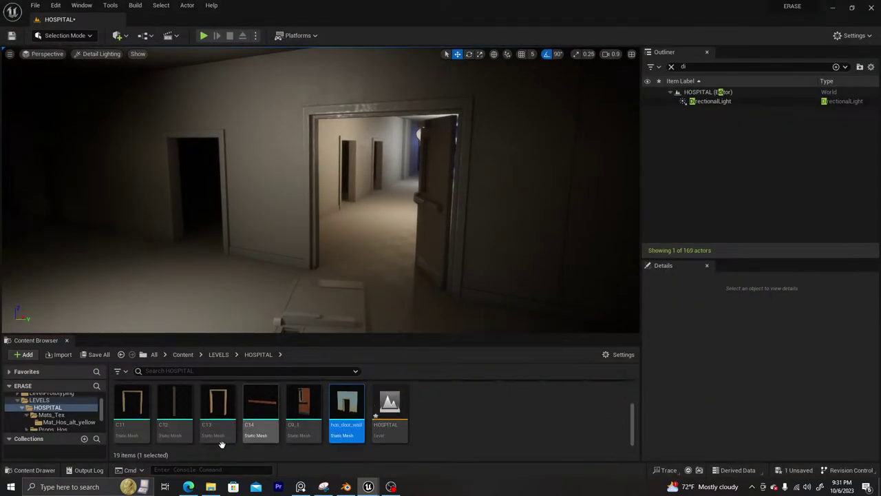
click(36, 7)
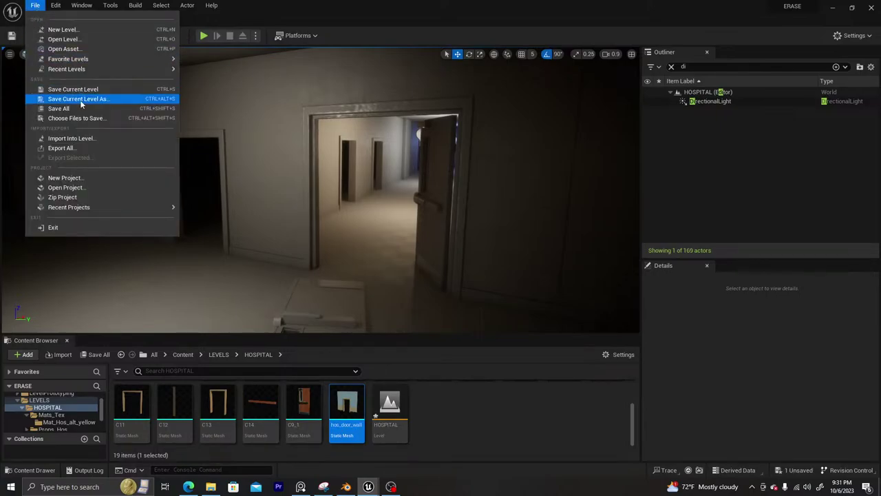
click(84, 110)
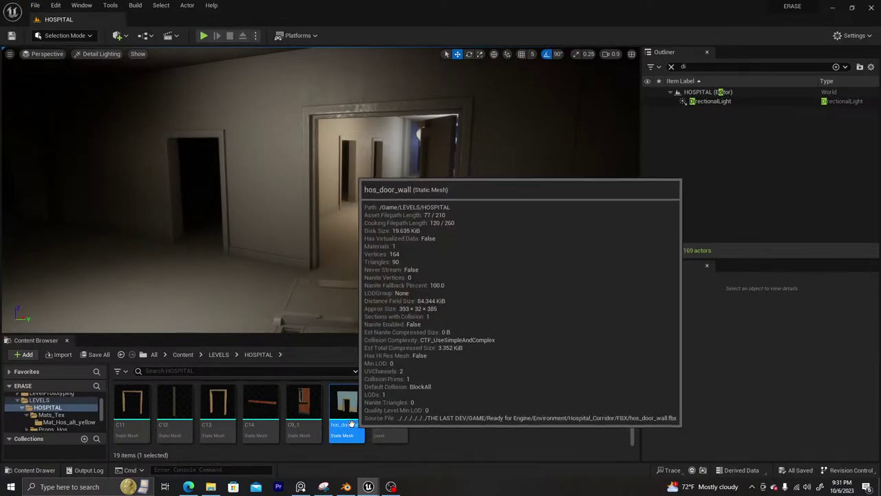
Look over the hall around the reception desk and along its rows of doorways
key(w)
right_drag(335, 223, 196, 228)
key(w)
key(w)
key(w)
key(s)
key(d)
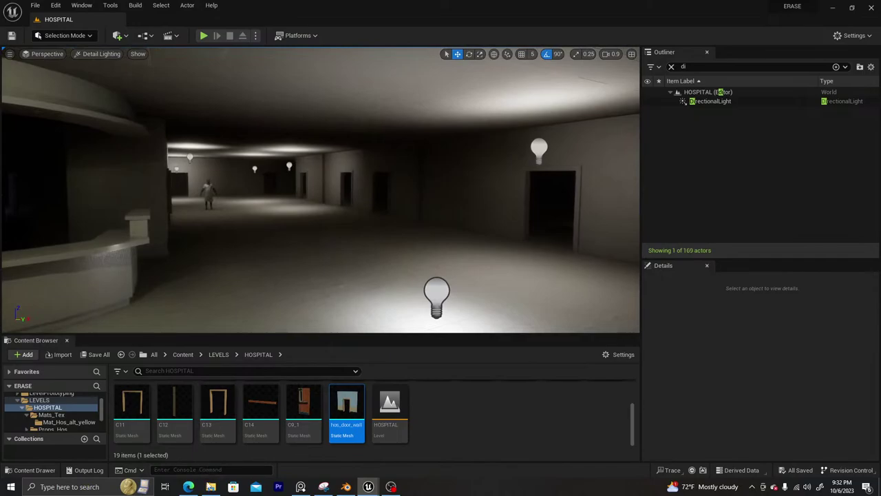
click(210, 487)
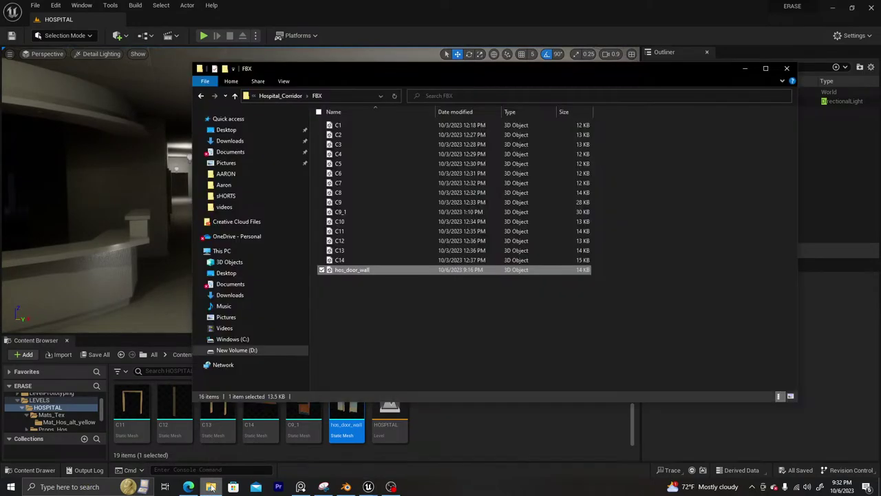
click(246, 351)
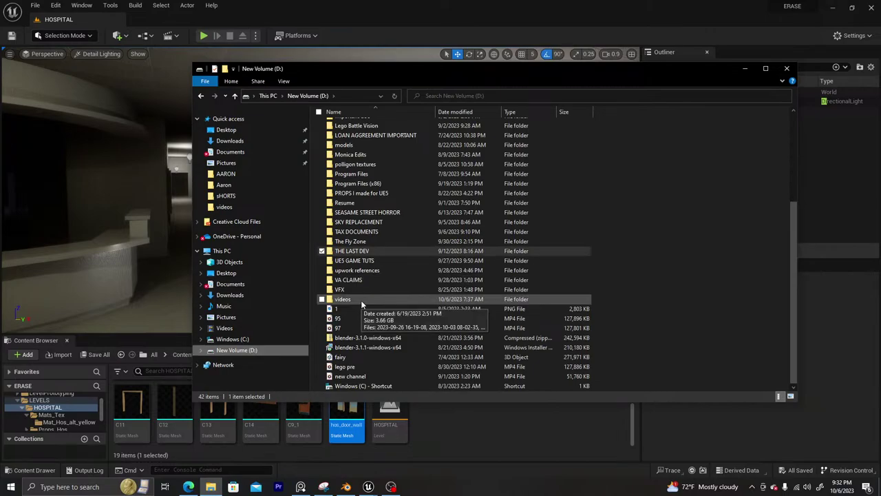
double_click(361, 301)
double_click(383, 155)
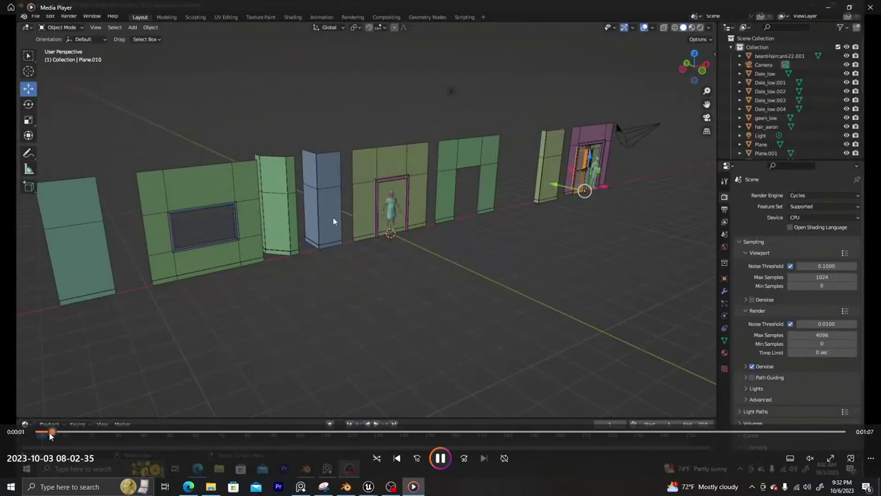
drag(50, 434, 689, 373)
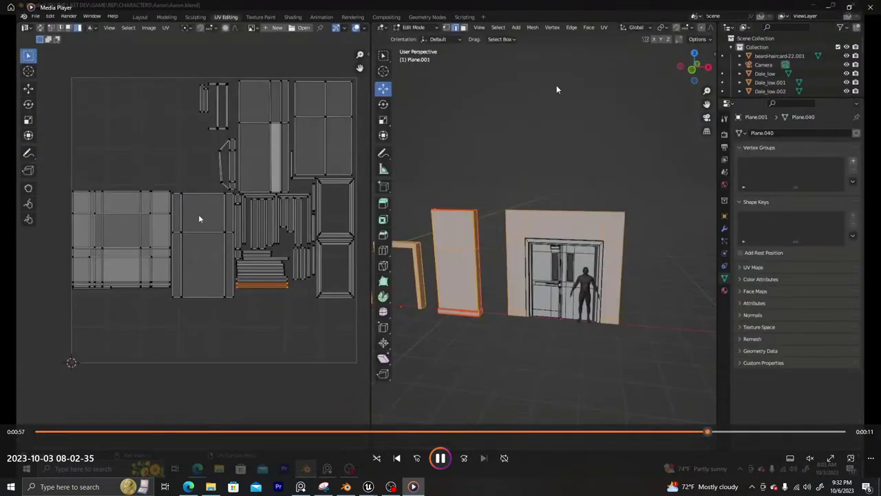
click(870, 5)
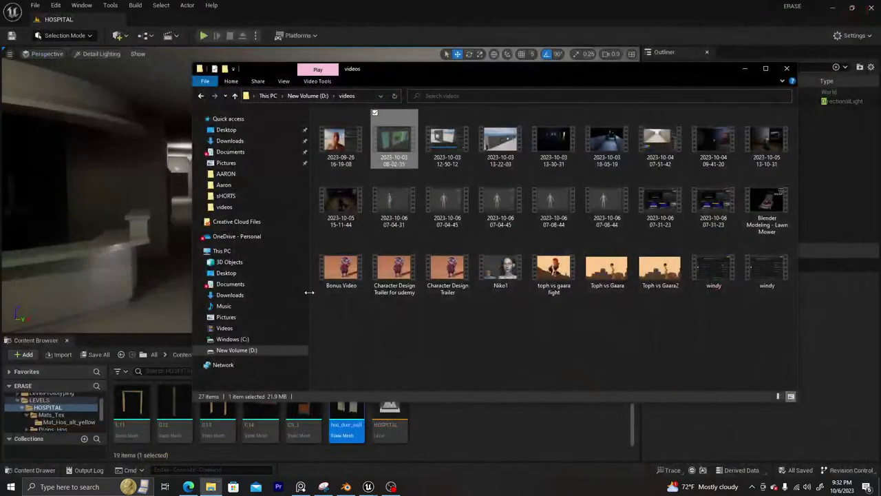
double_click(449, 140)
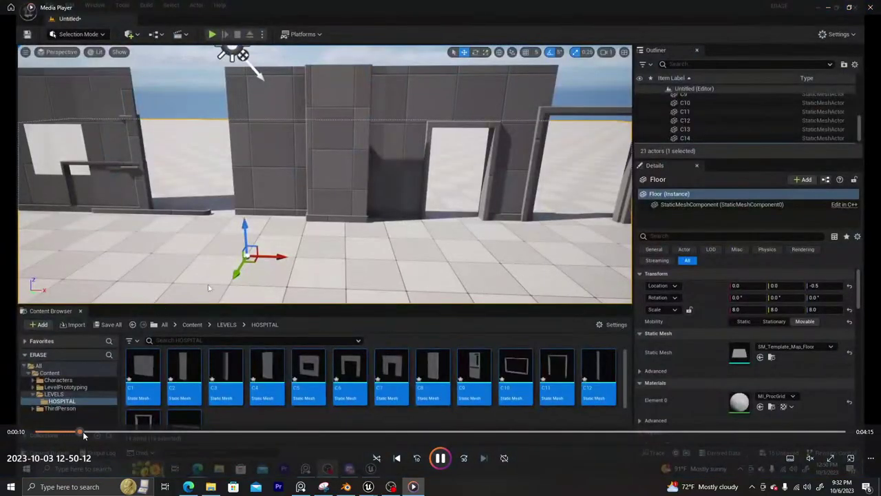
drag(84, 433, 465, 431)
click(868, 9)
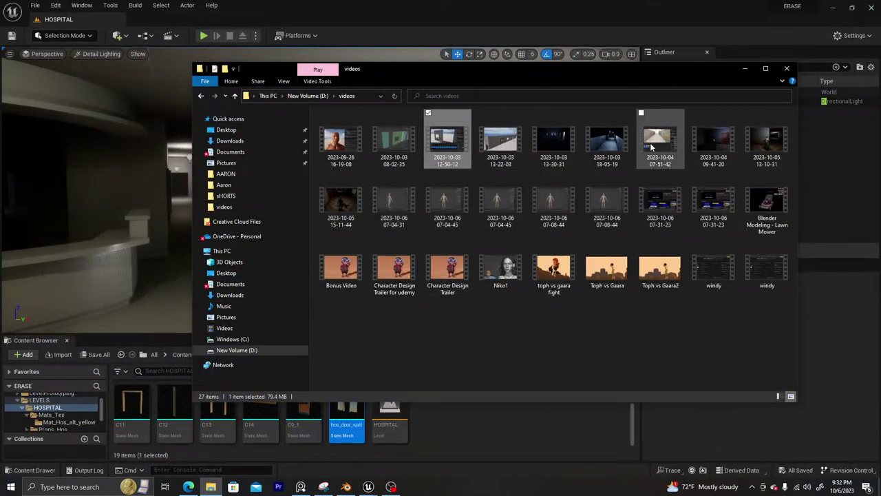
double_click(612, 138)
drag(100, 432, 329, 431)
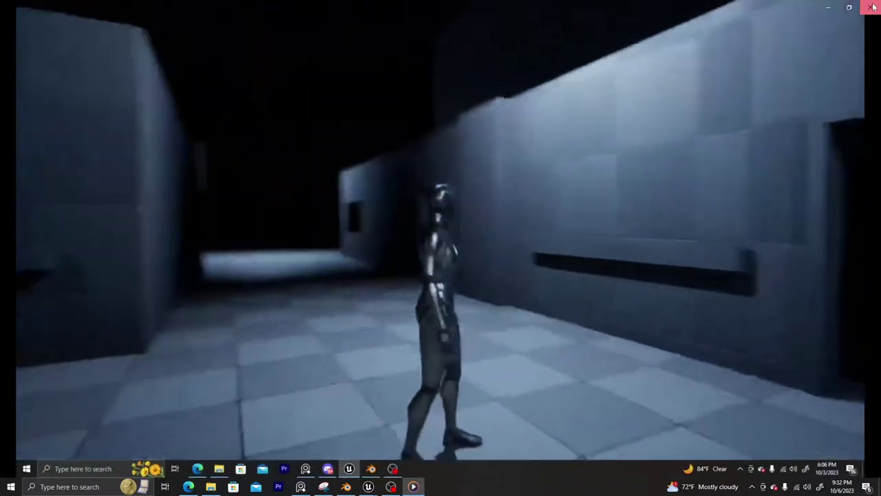
click(873, 7)
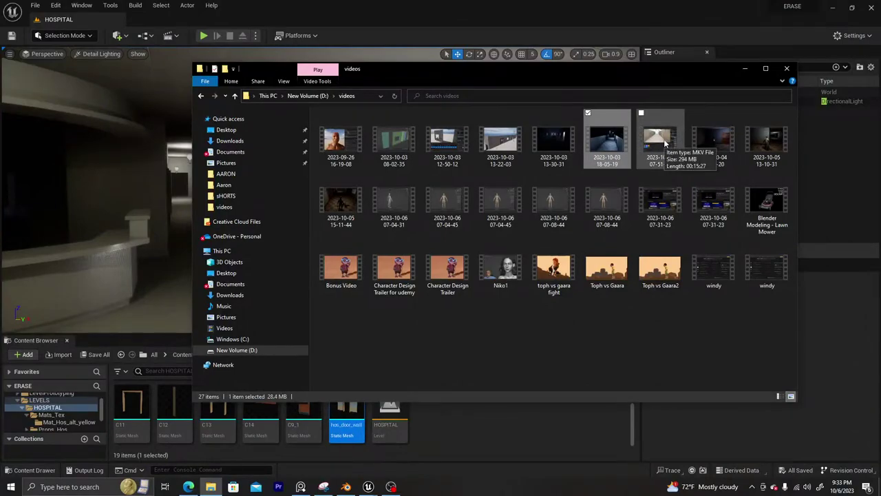
double_click(720, 141)
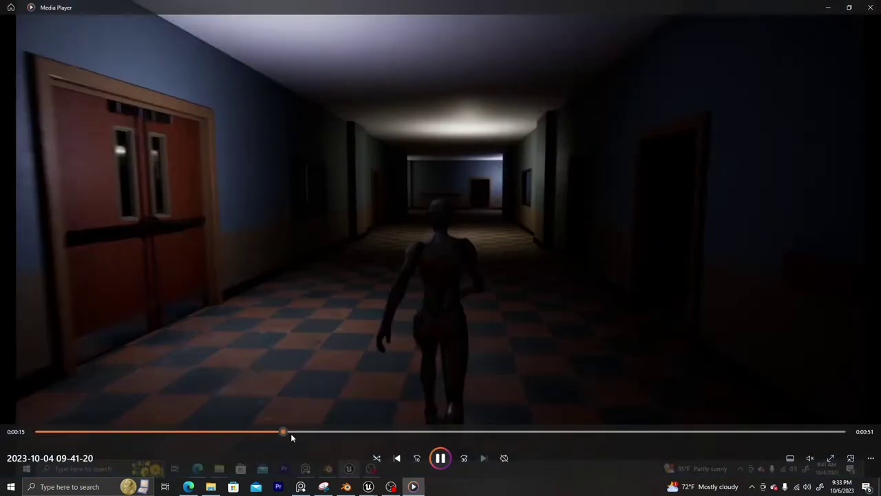
drag(290, 434, 84, 432)
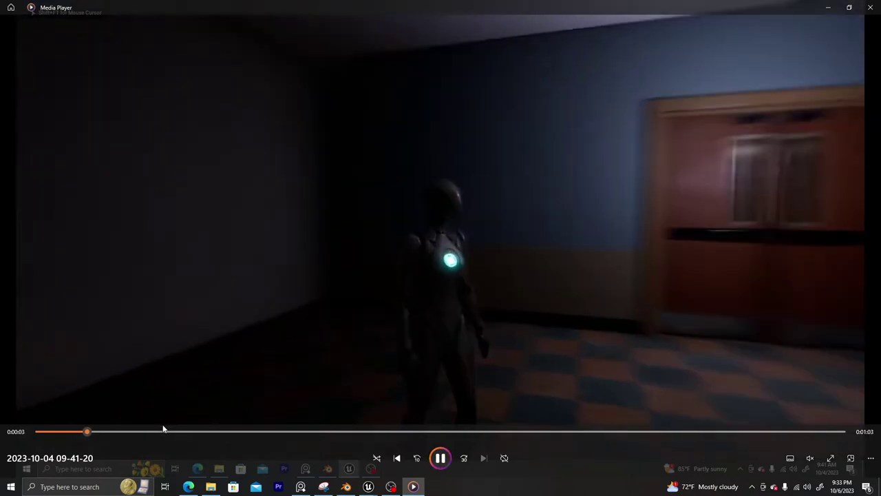
drag(289, 430, 552, 431)
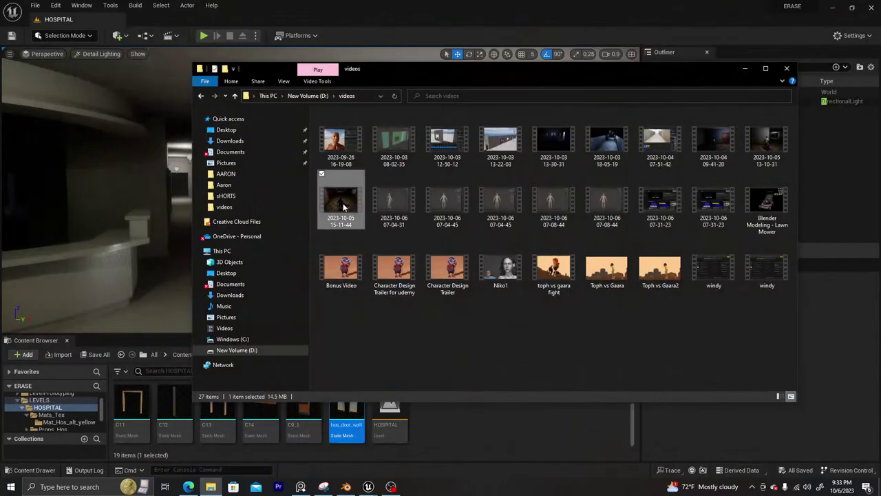
double_click(342, 202)
click(167, 431)
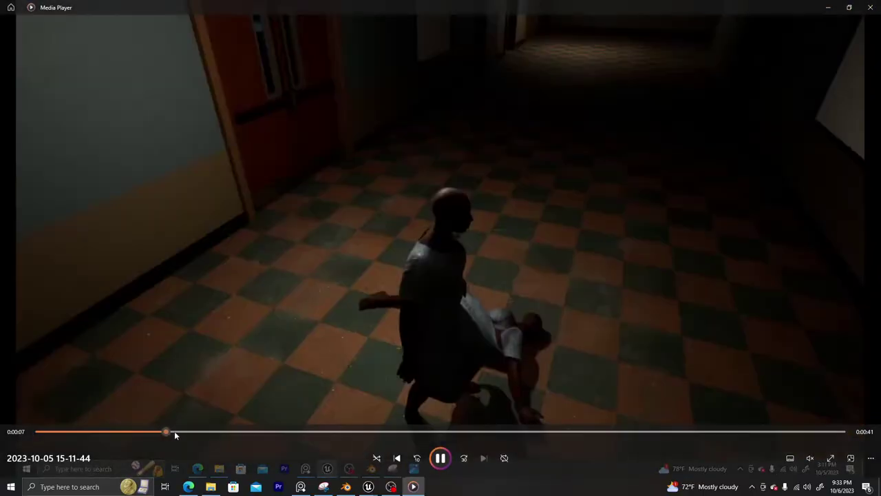
drag(175, 432, 80, 431)
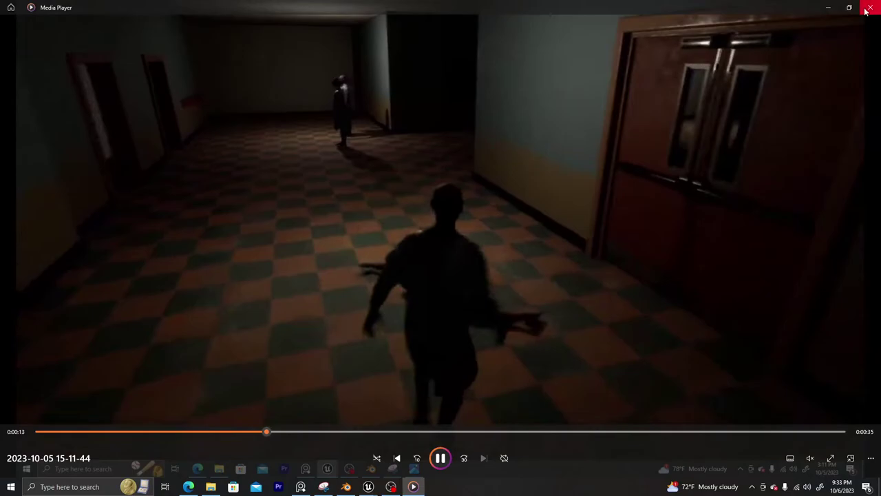
click(867, 7)
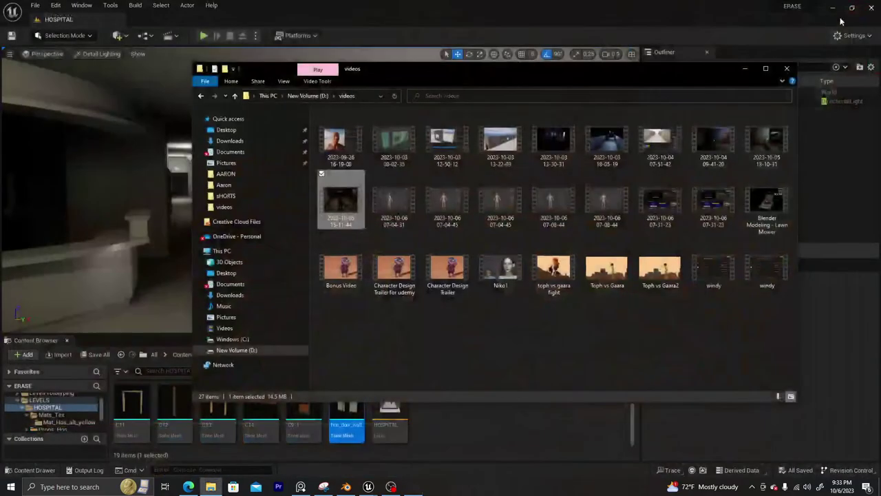
click(787, 68)
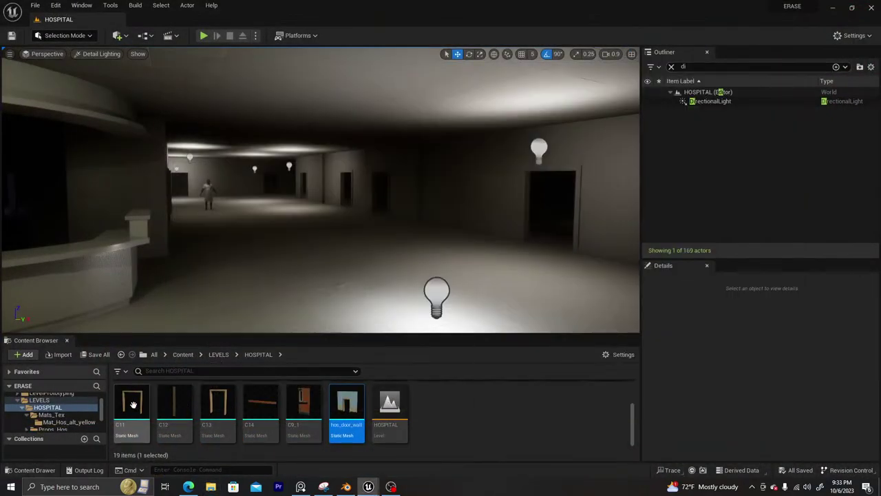
Place the Dale_PhysicsAsset from the Characters/Dale content folder on the floor of the hall near the reception desk
click(183, 354)
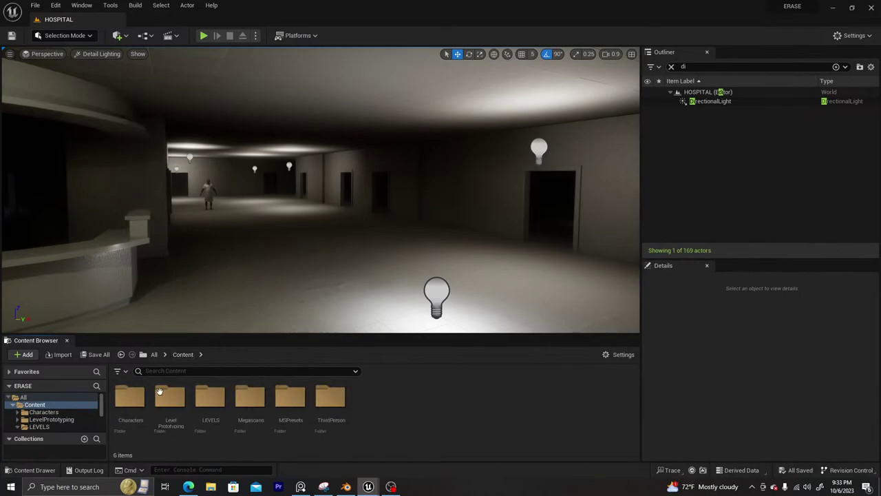
double_click(130, 398)
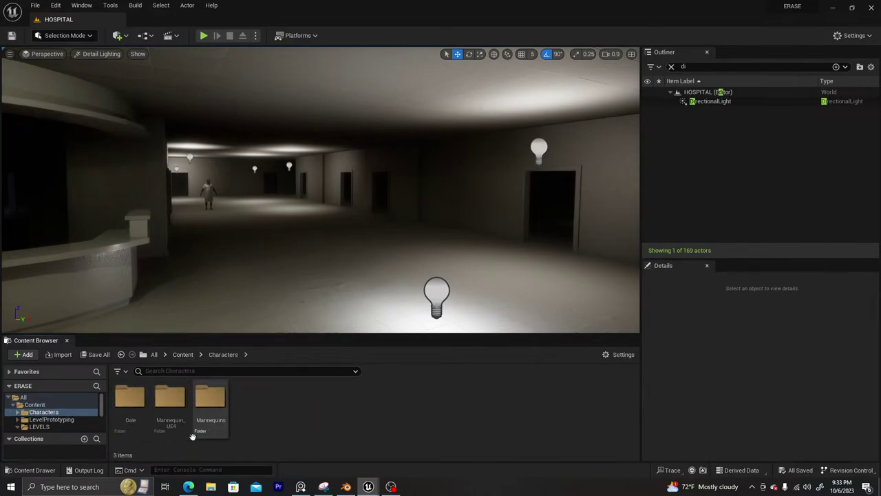
double_click(130, 399)
drag(289, 411, 367, 300)
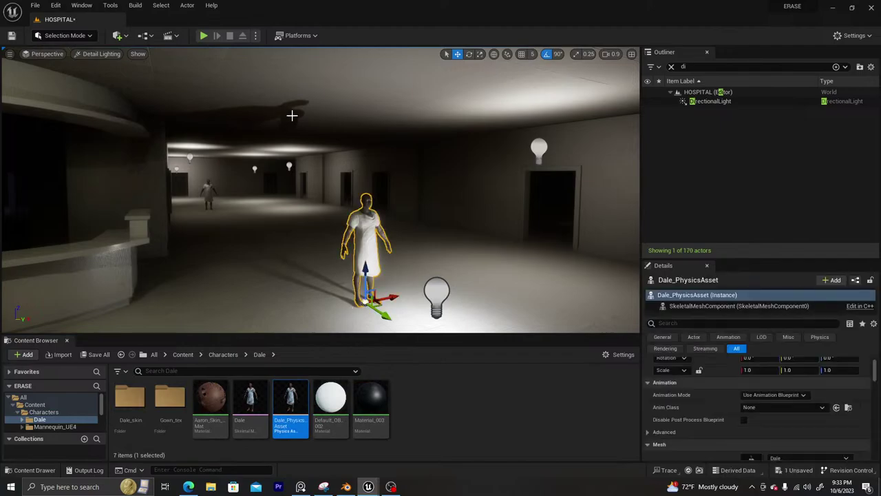
Start a playtest of the hospital level and push the ragdoll body across the checkered hall floor
click(203, 36)
click(221, 138)
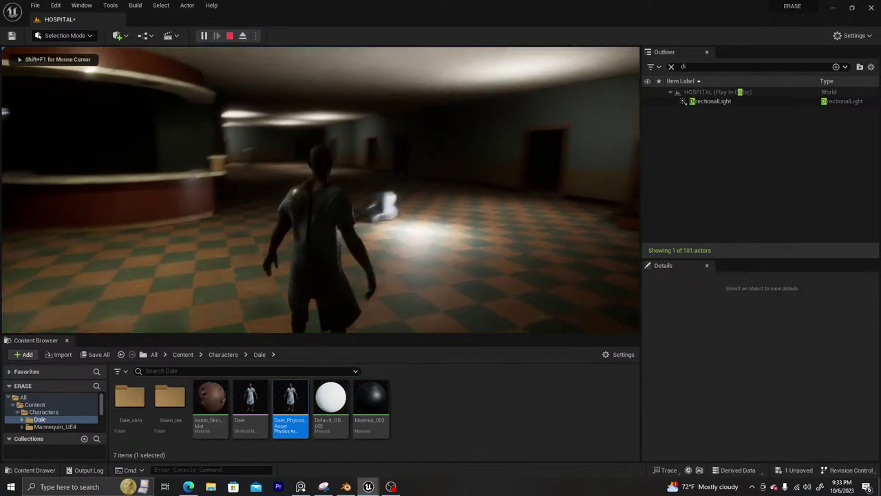
key(w)
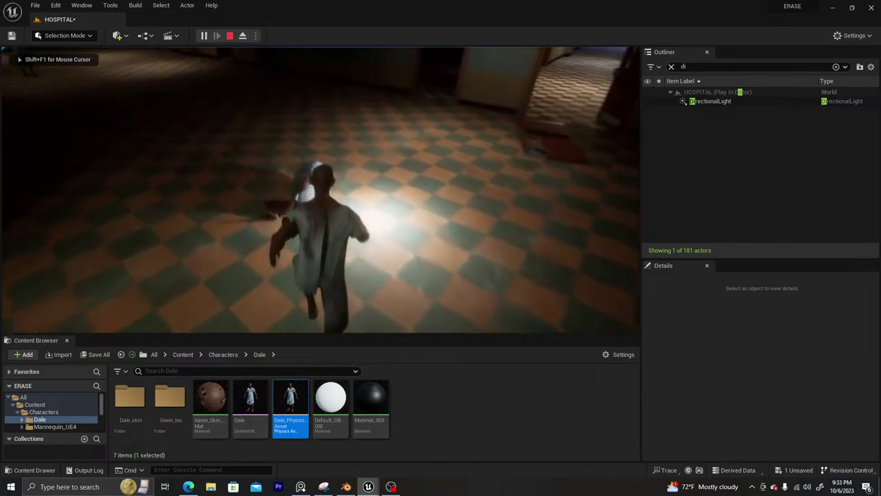
key(w)
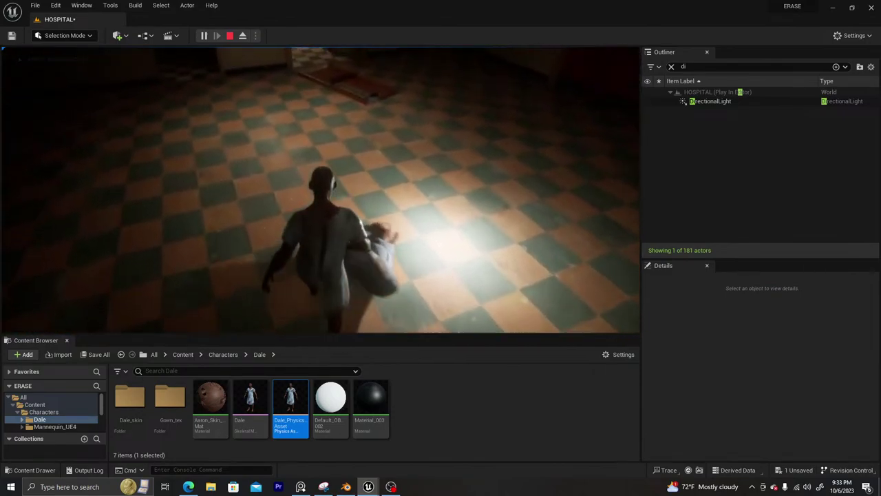
key(w)
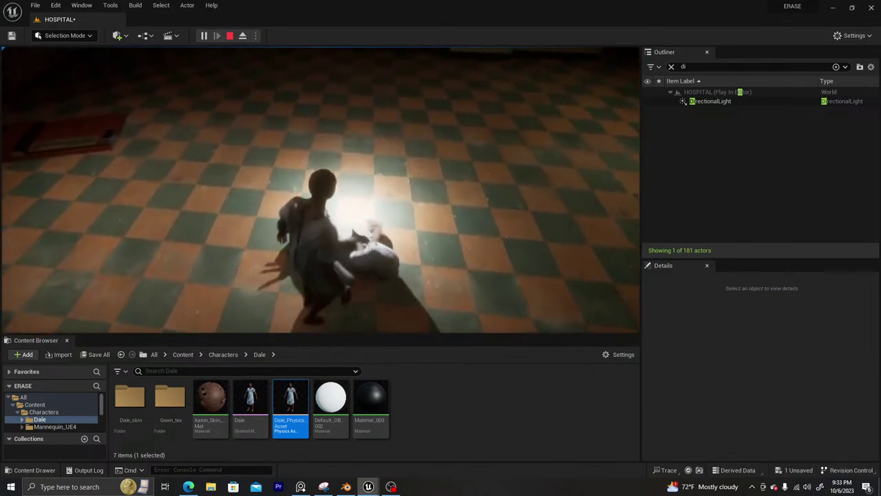
key(w)
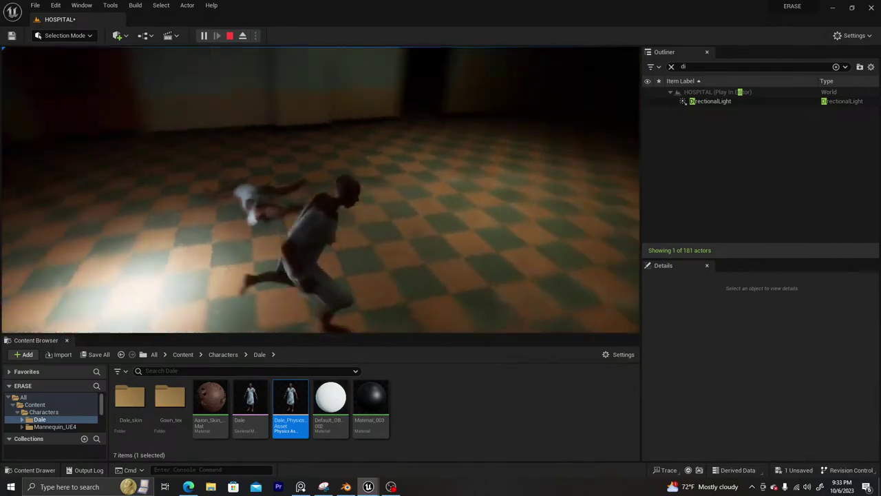
key(w)
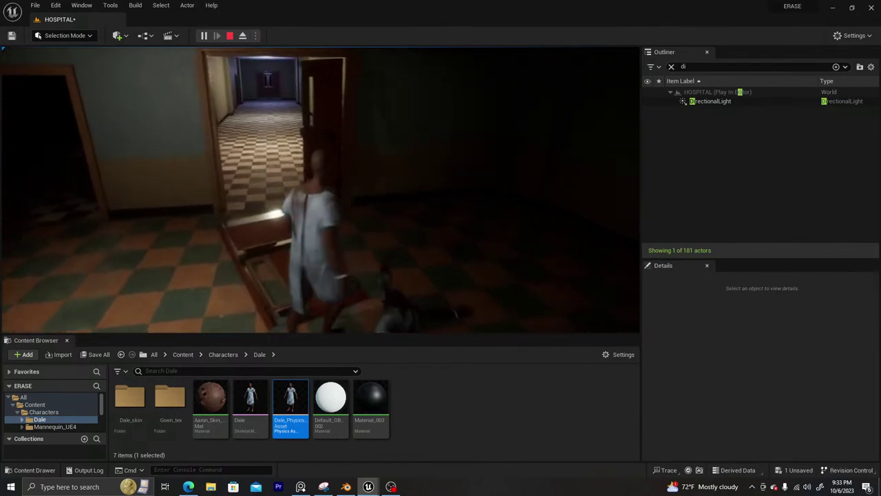
key(s)
key(s)
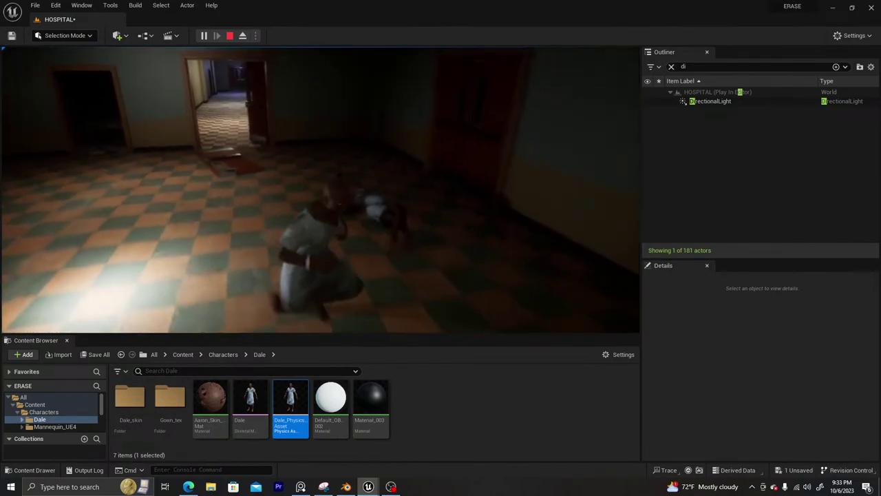
Run through the open doorway into the corridor, return to the hall and walk past the ragdoll toward the reception desk
key(w)
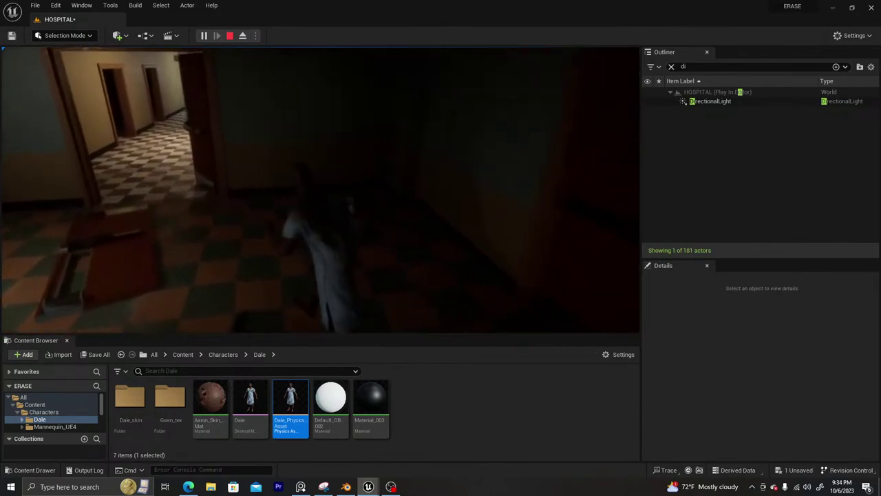
key(w)
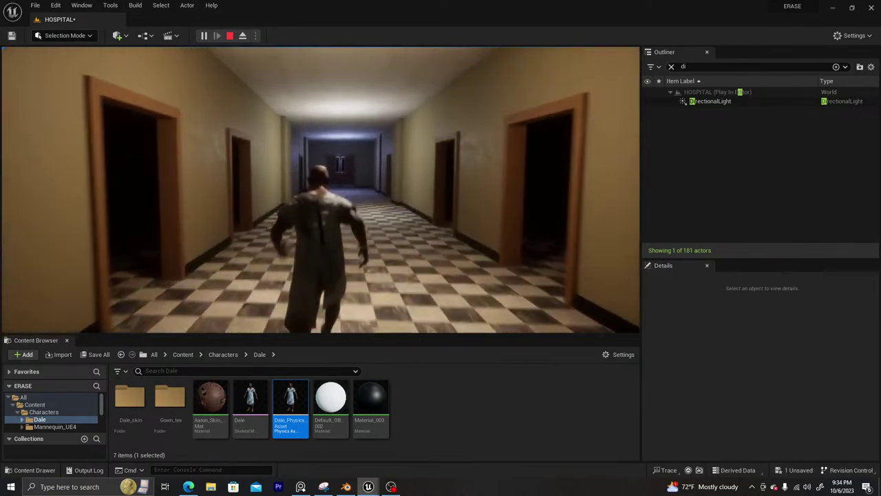
key(s)
key(w)
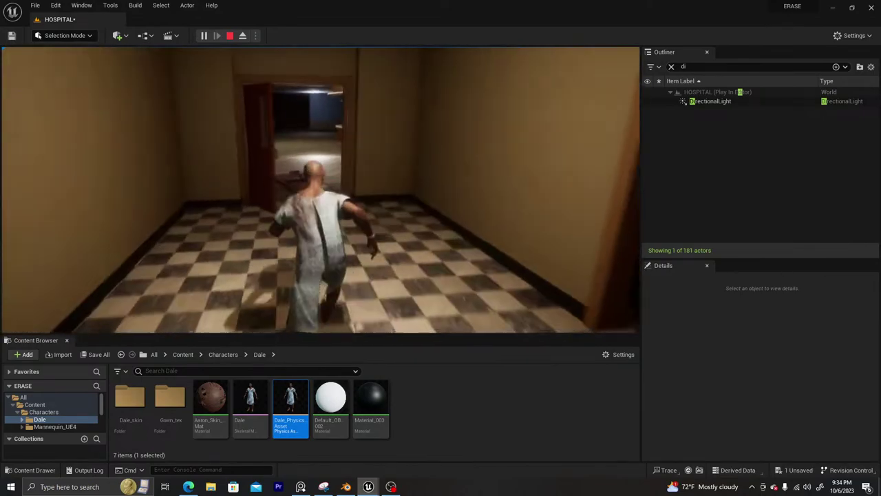
key(w)
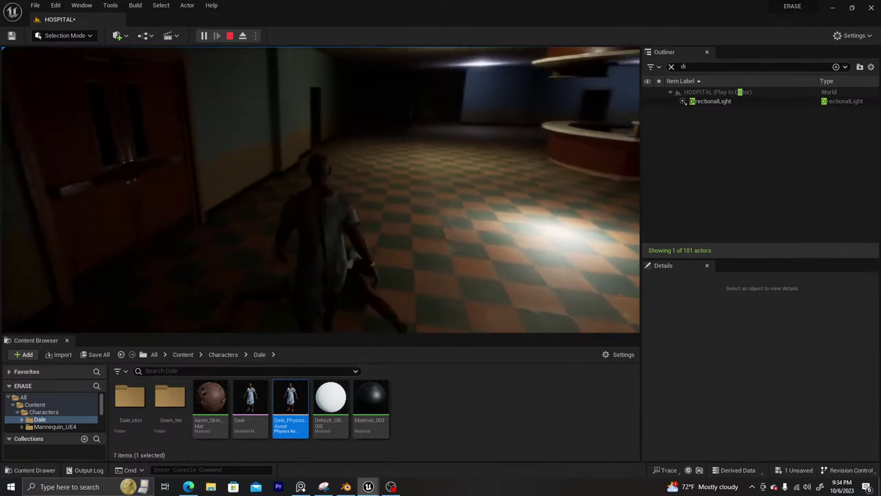
key(w)
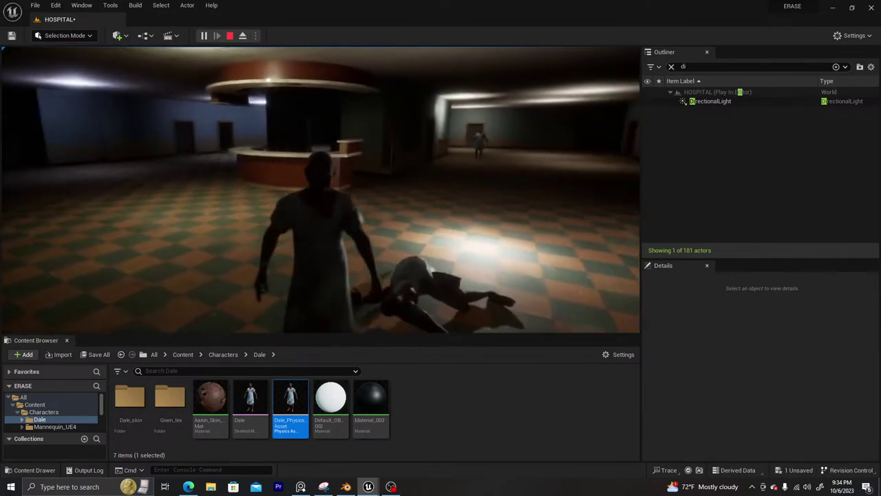
key(w)
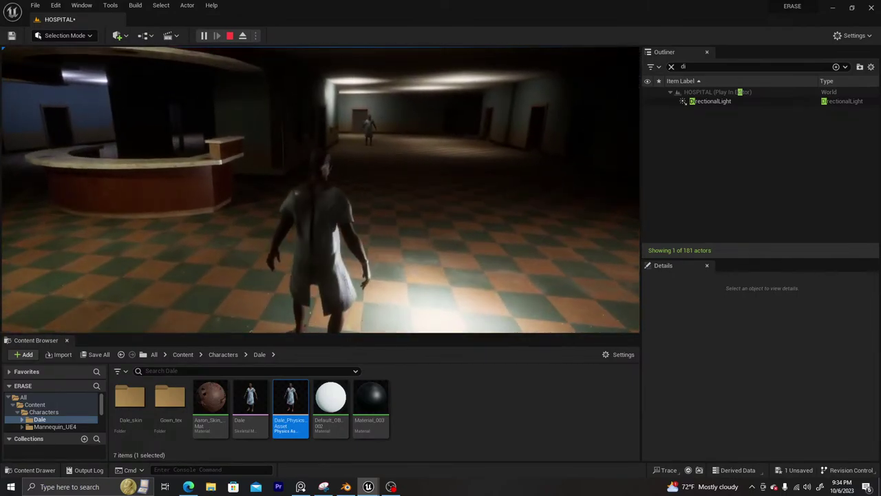
key(w)
End the playtest and delete the Dale_PhysicsAsset figure standing near the reception desk
key(Escape)
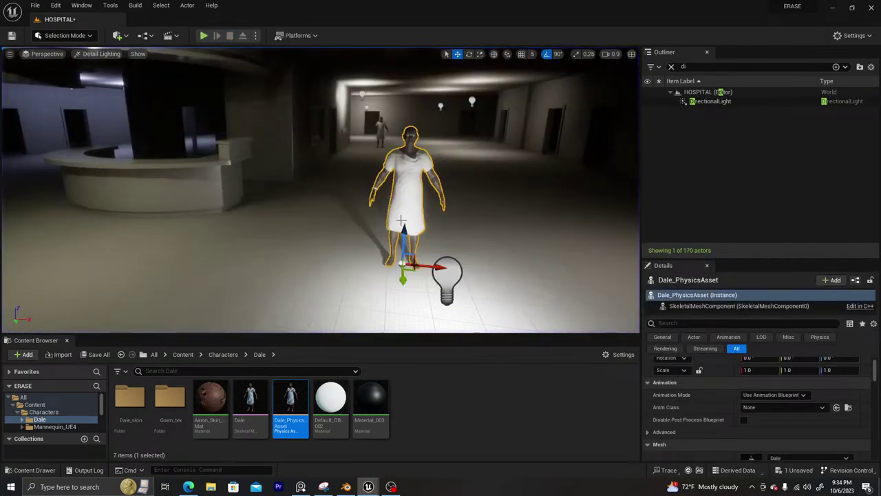
drag(407, 267, 400, 235)
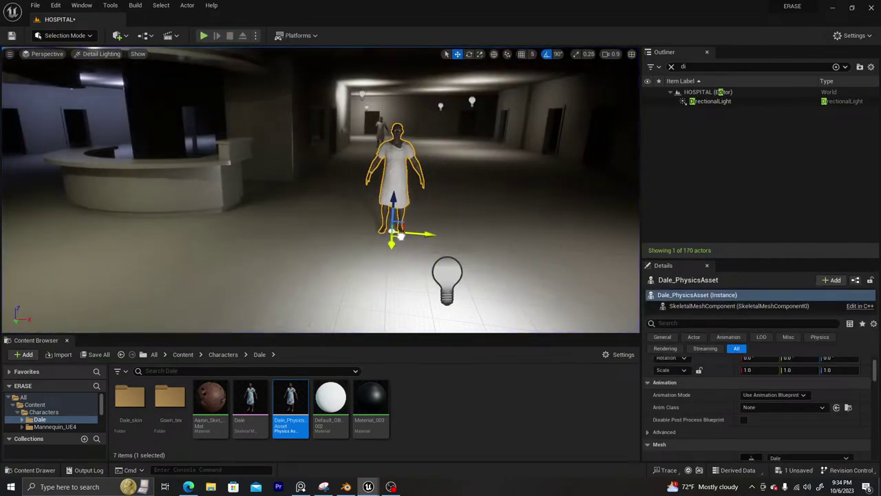
key(Delete)
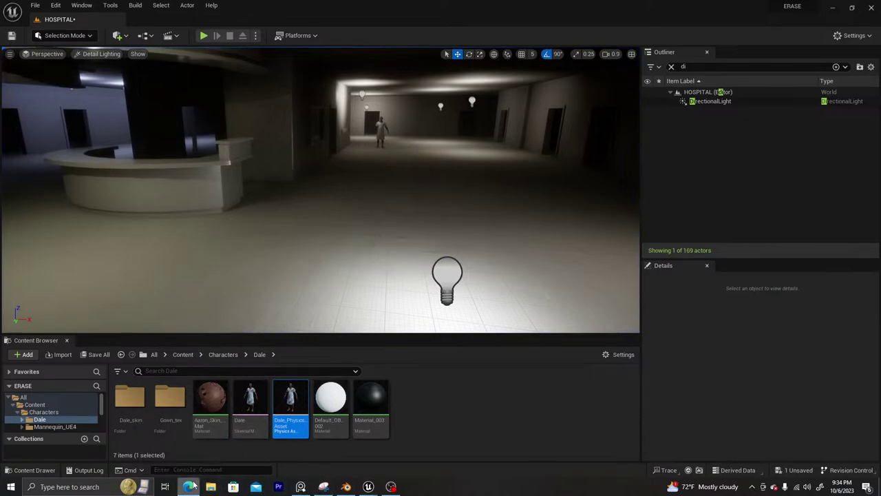
In Blender, switch to the Layout workspace and isolate the plain door slab and the windowed door in local view
click(345, 487)
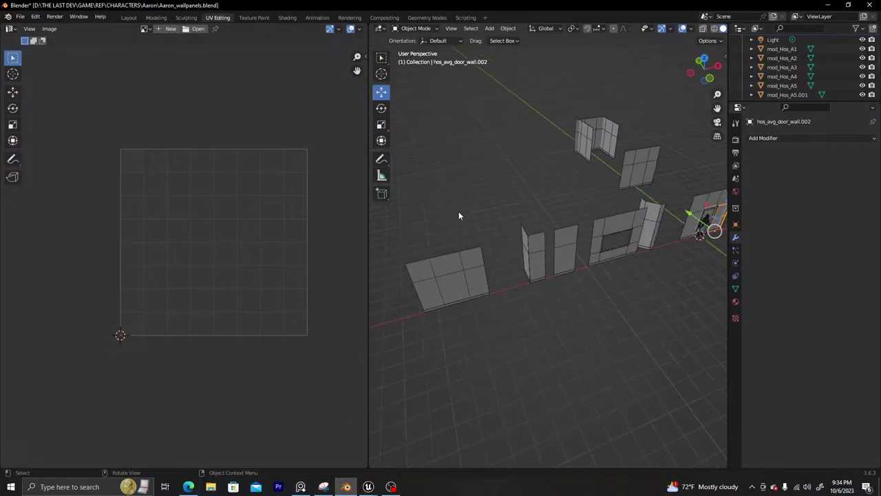
click(130, 18)
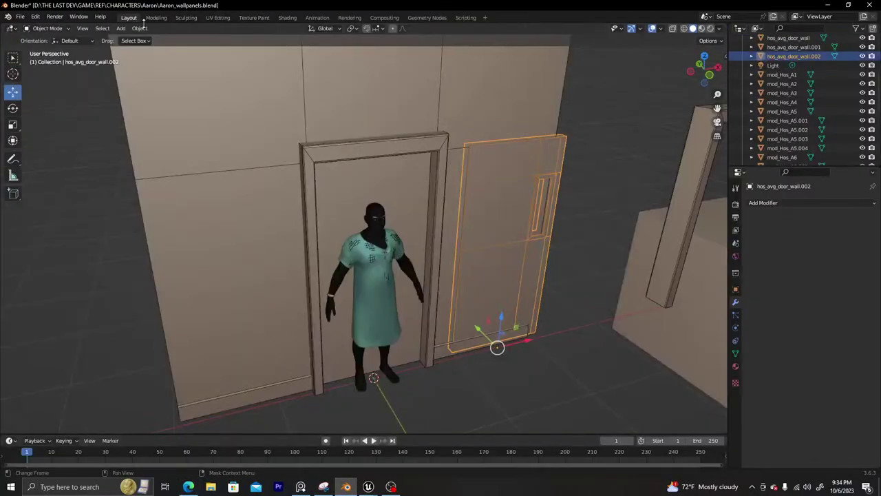
middle_drag(509, 251, 487, 199)
scroll(494, 210, up, 1)
scroll(438, 187, down, 5)
middle_drag(354, 194, 307, 213)
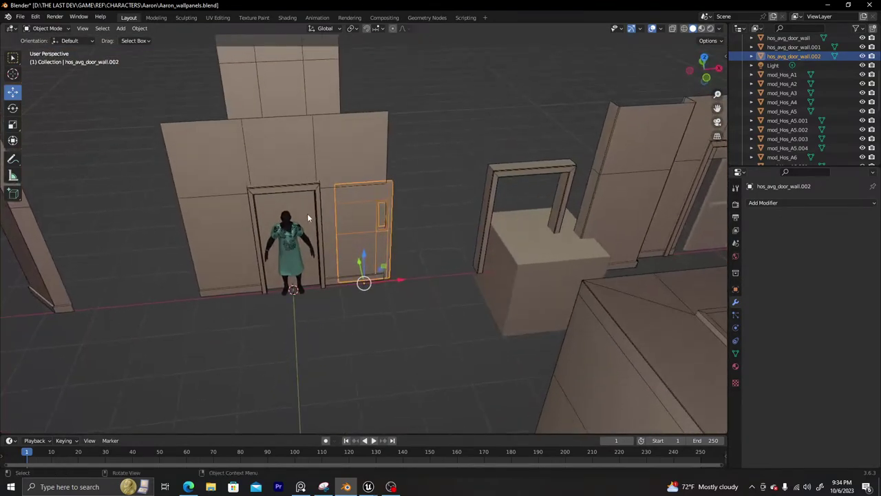
shift+click(308, 216)
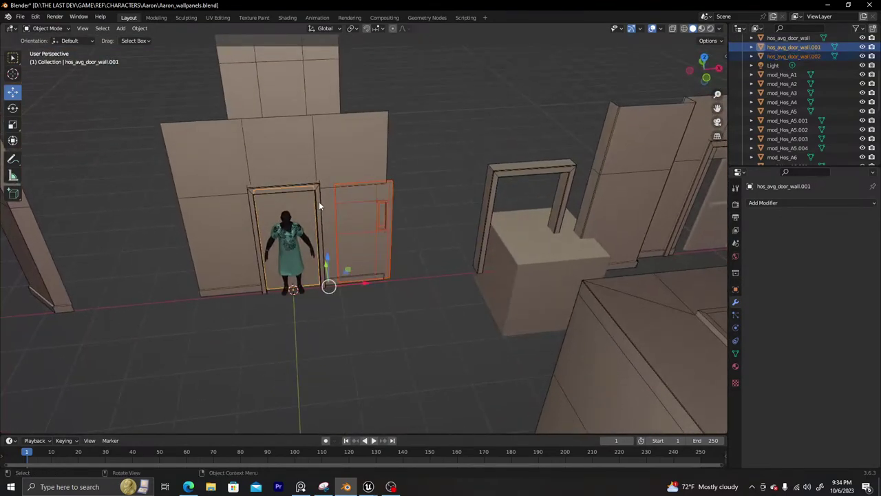
key(KP_Divide)
scroll(318, 201, down, 1)
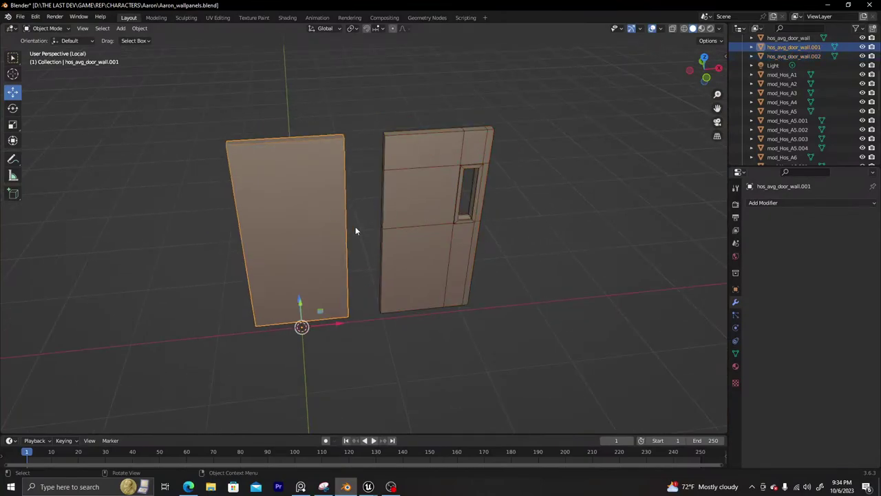
Duplicate the plain door slab, move the copy along X away from the windowed door, and select the original slab
key(shift+d)
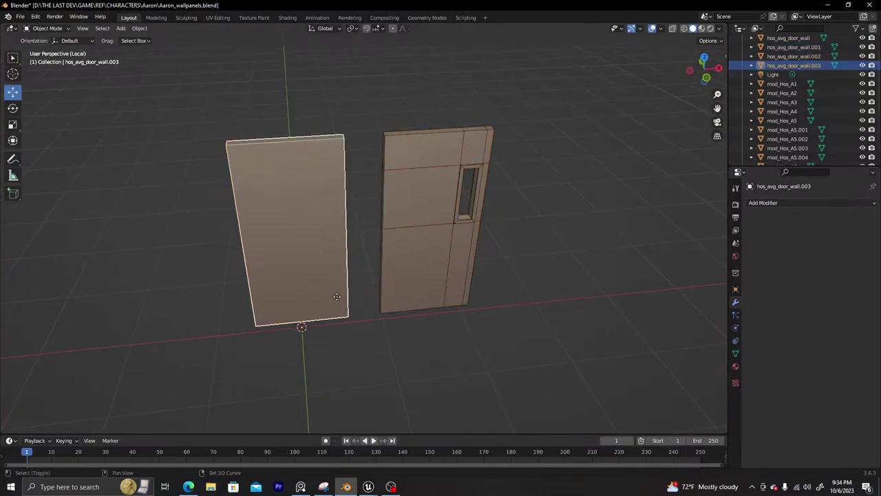
right_click(323, 303)
middle_drag(322, 302, 346, 325)
drag(346, 325, 232, 365)
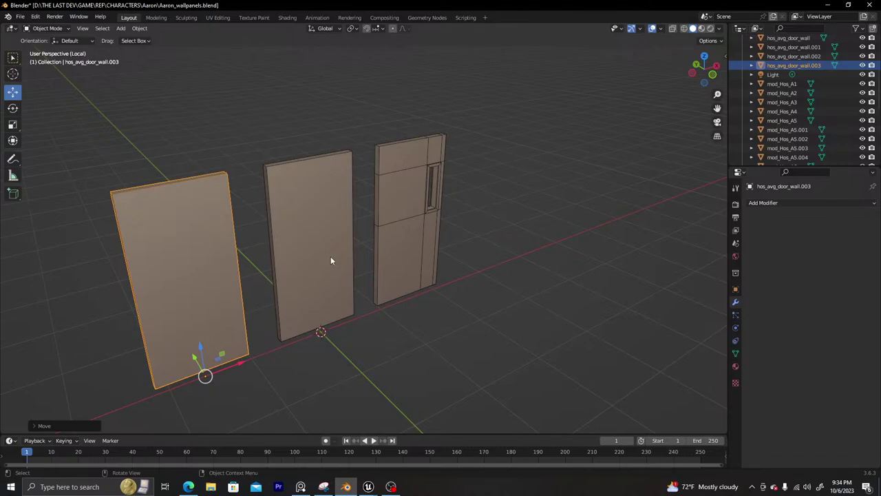
middle_drag(331, 260, 363, 241)
click(415, 233)
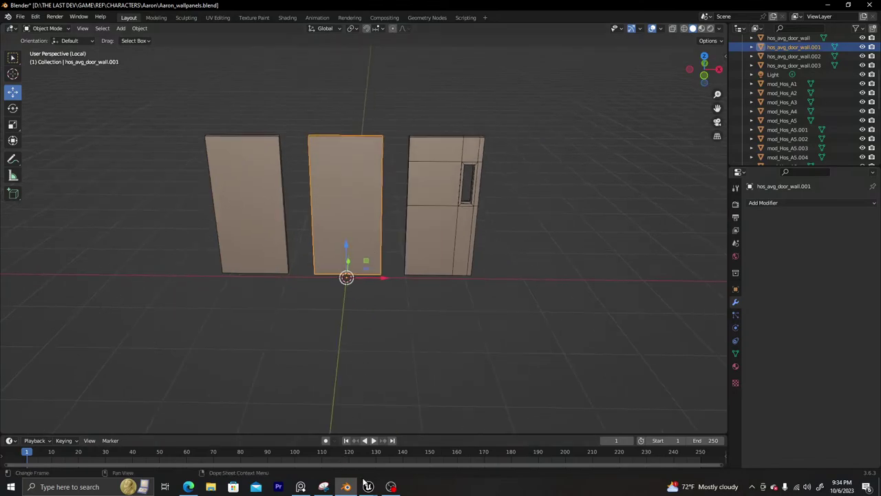
Open the reference image board and browse its pictures of hospital rooms, toilets and corridors
click(301, 487)
click(438, 234)
key(Right)
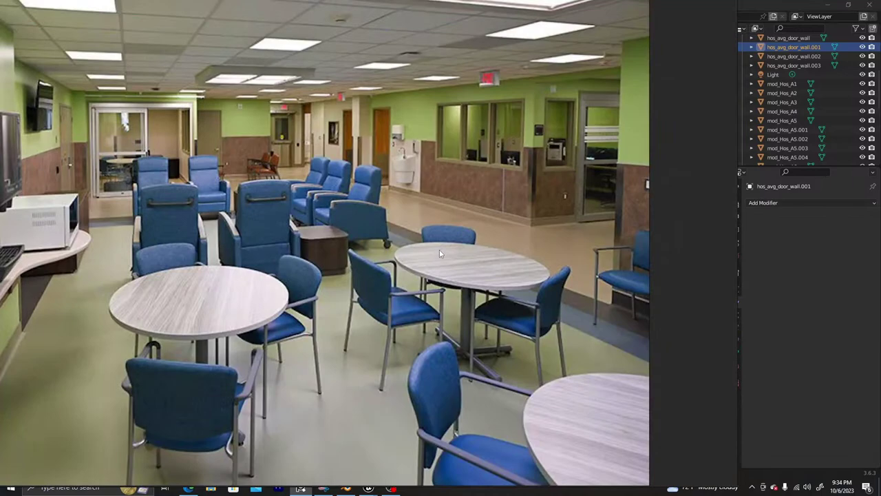
key(Right)
key(Right)
key(Right)
key(Right)
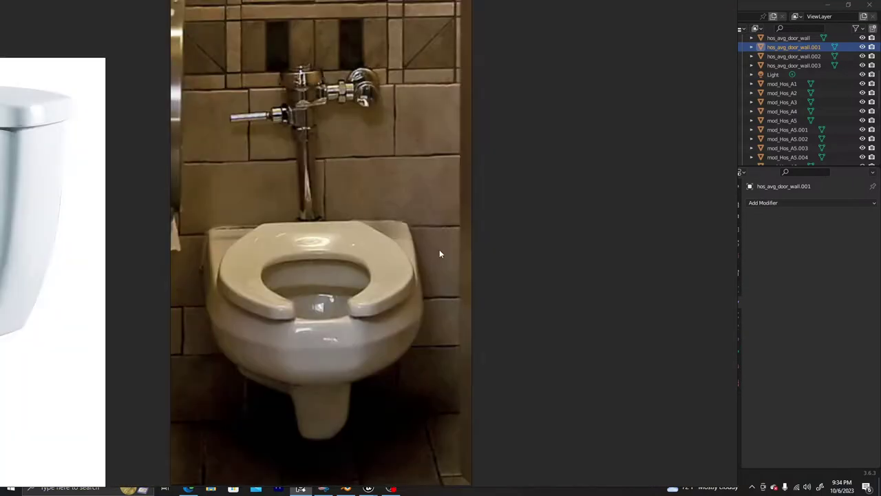
key(Left)
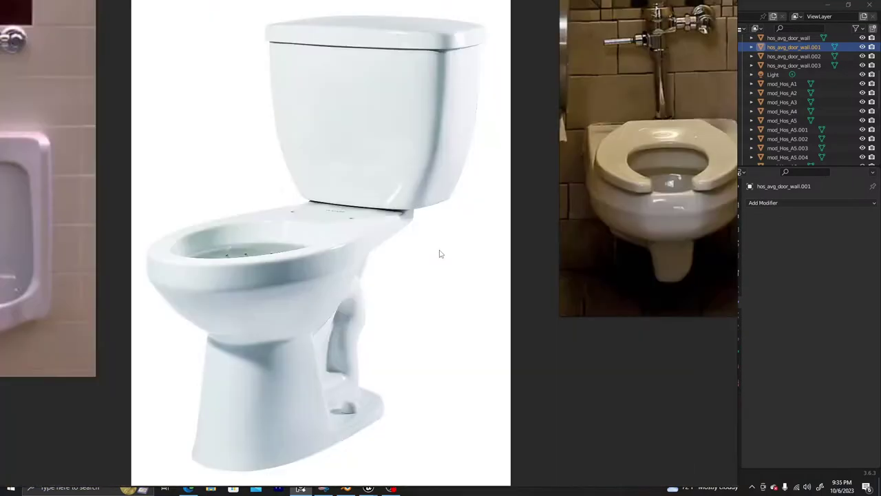
key(Right)
key(Left)
key(Left)
key(Right)
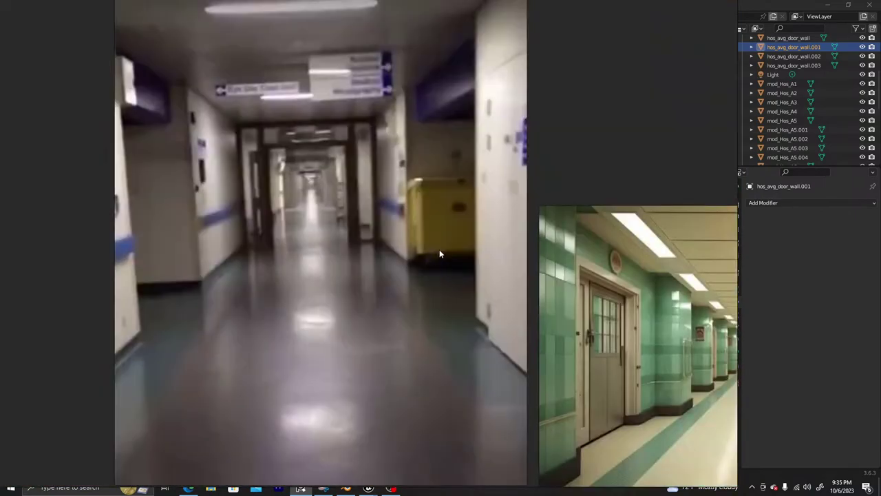
Continue through the corridor reference pictures, examining the door designs, door windows and frames
key(Right)
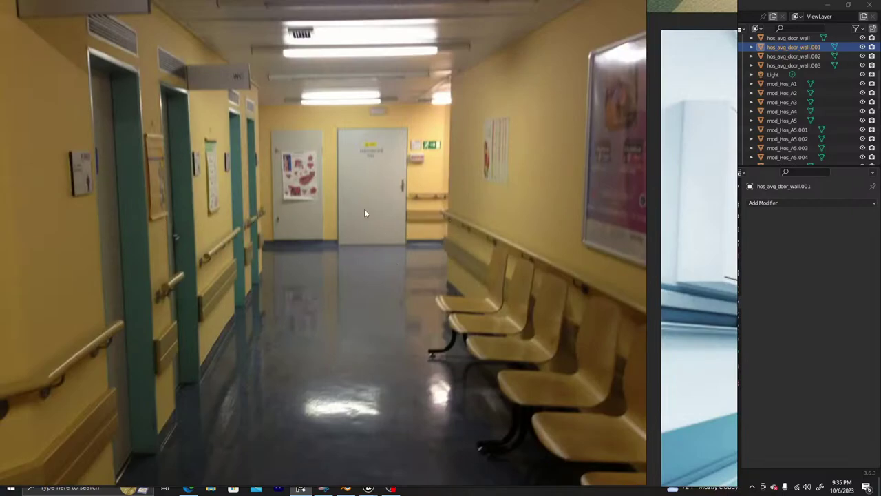
key(Right)
key(Right)
key(Right)
key(Right)
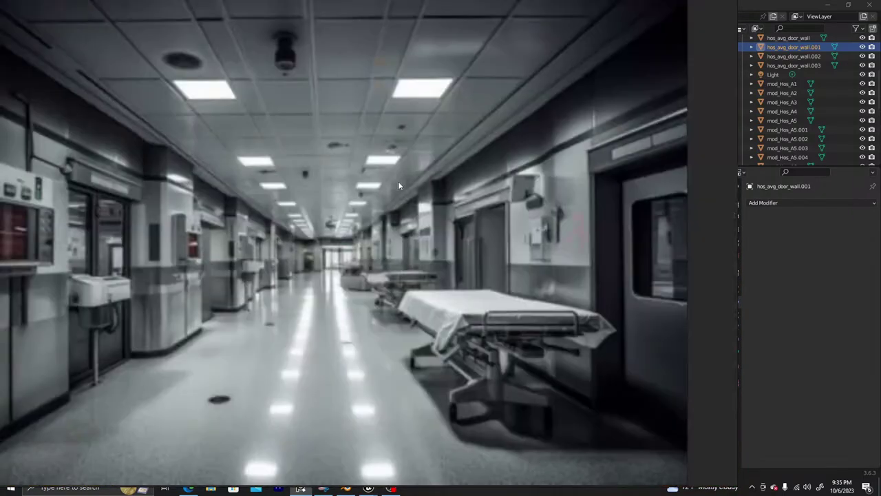
key(Right)
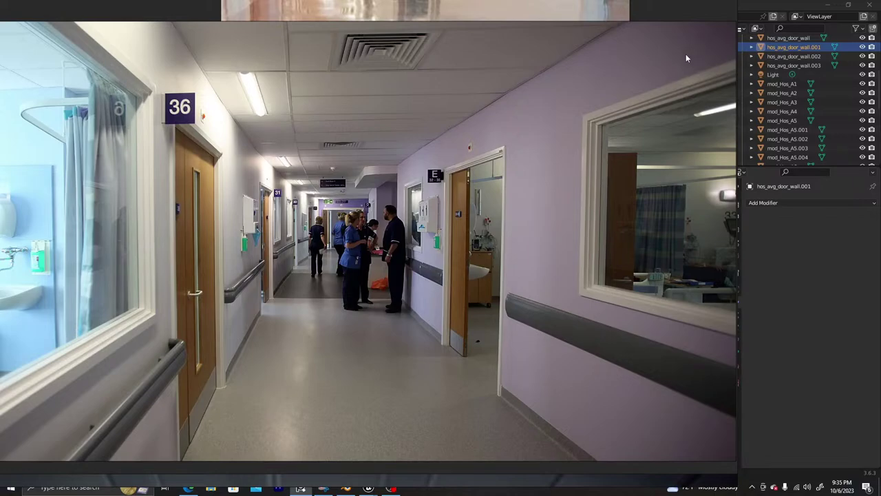
key(Right)
key(Right)
key(Right)
key(Right)
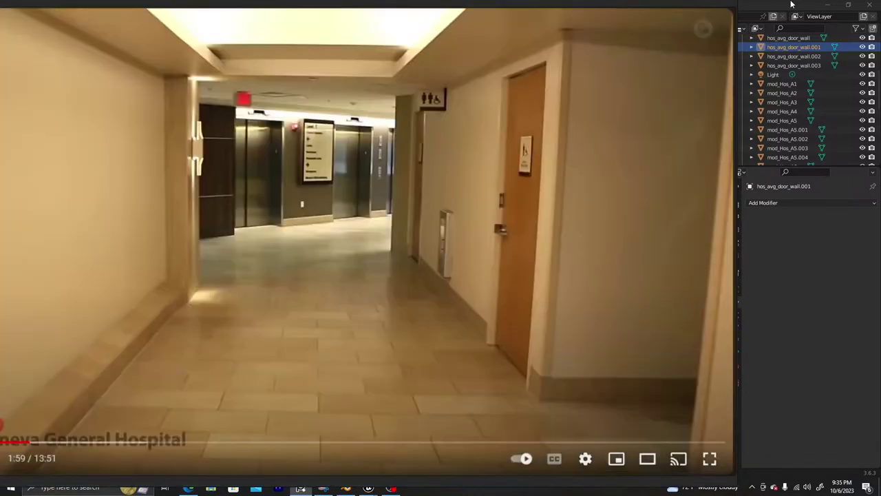
Hide the reference board to check the hall in Unreal Engine, and return to the door panels in Blender
click(826, 8)
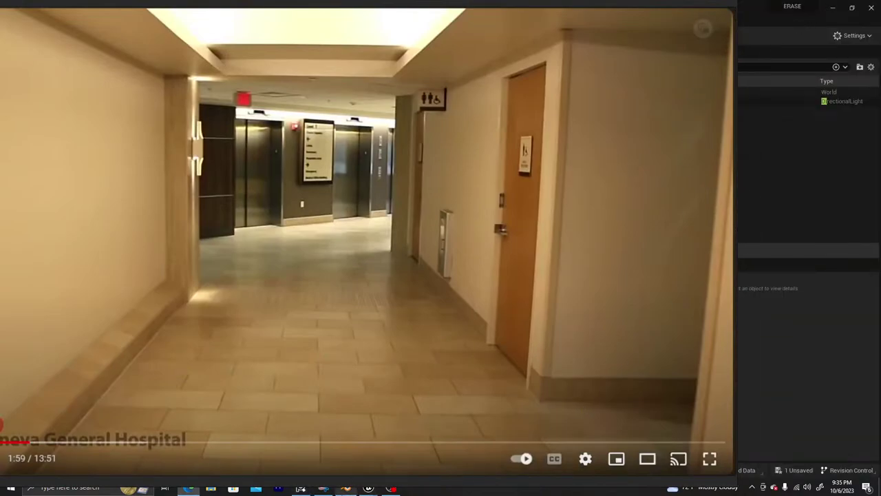
click(346, 487)
click(347, 488)
click(299, 489)
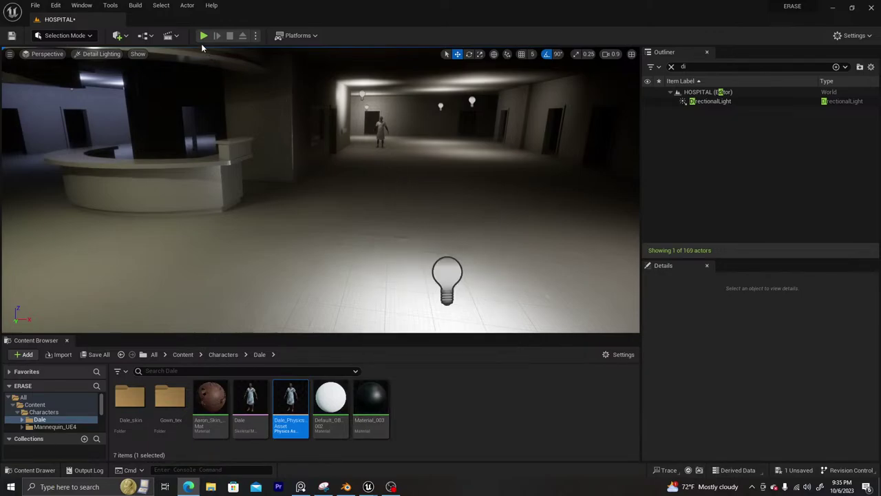
right_drag(382, 159, 468, 96)
key(w)
click(346, 487)
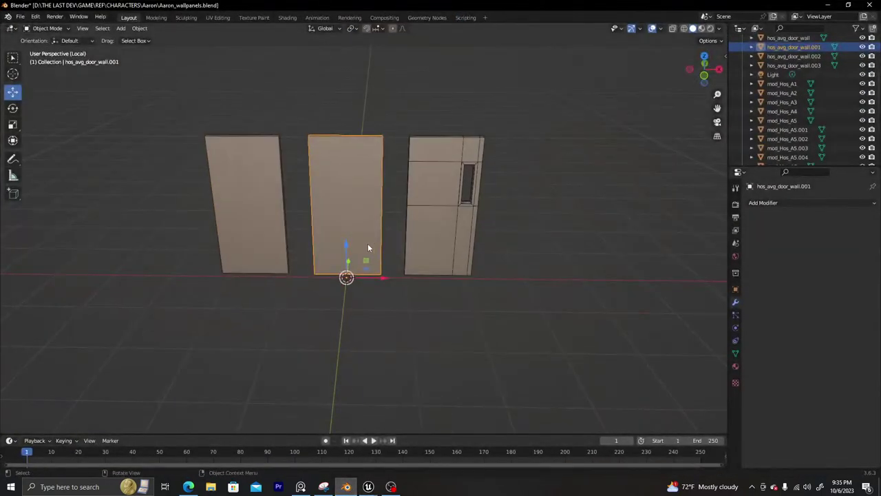
Add a cylinder mesh in front of the plain door and set it to 20 vertices
middle_drag(367, 244, 355, 241)
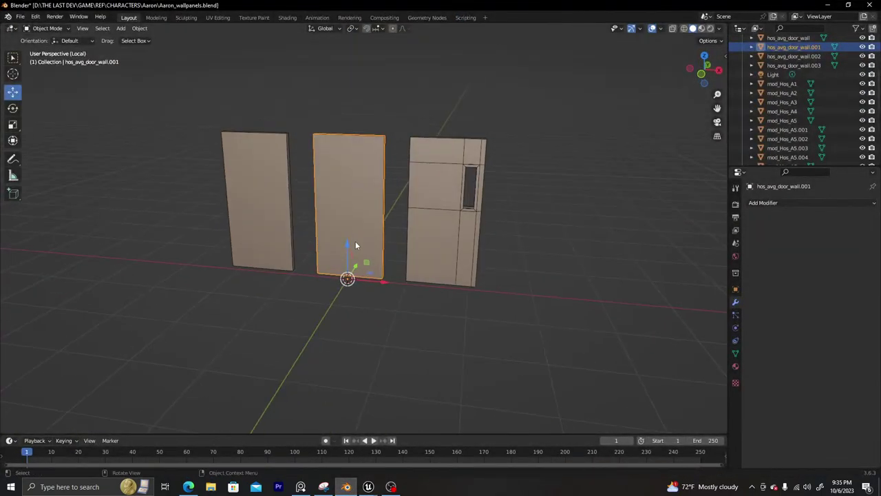
scroll(355, 241, up, 2)
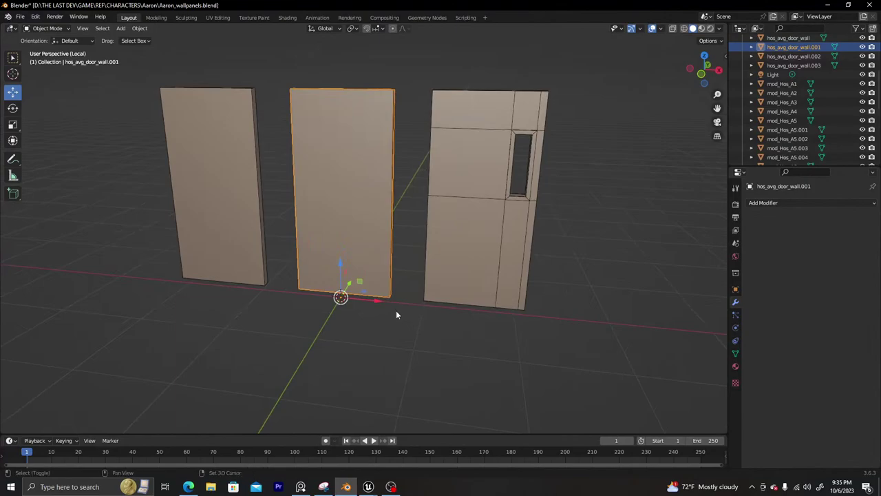
key(shift+a)
mouse_move(393, 304)
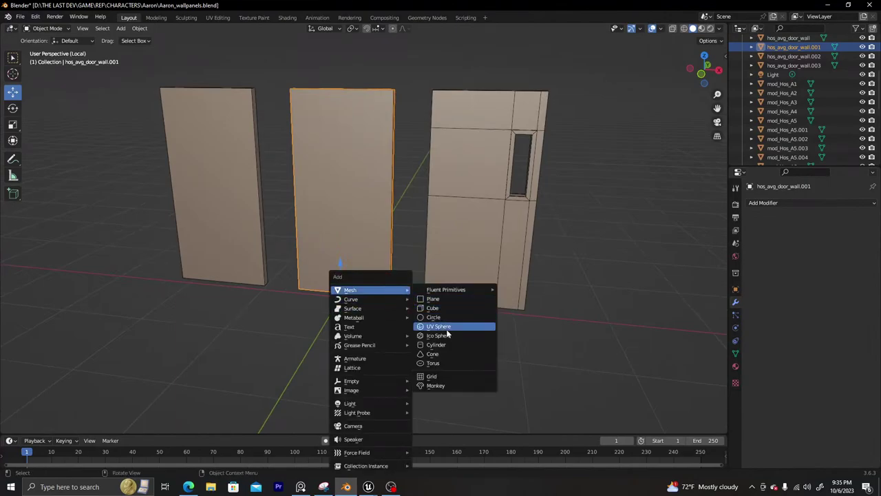
click(447, 345)
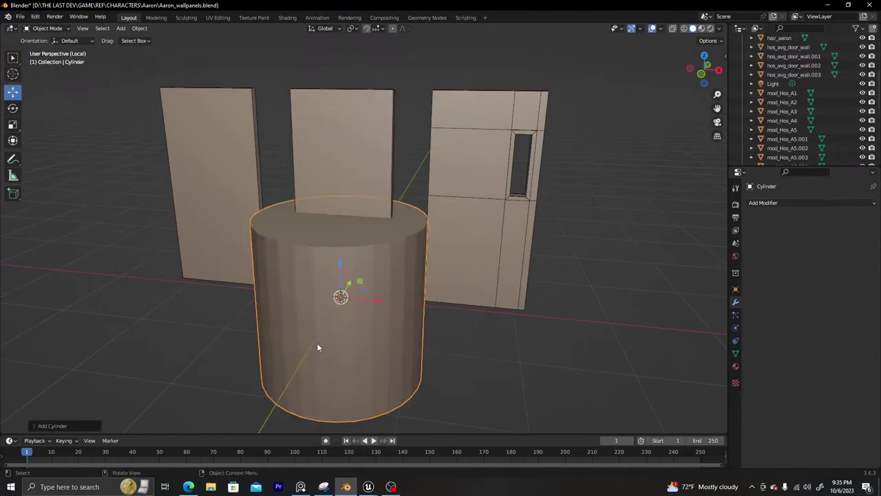
click(42, 426)
click(120, 316)
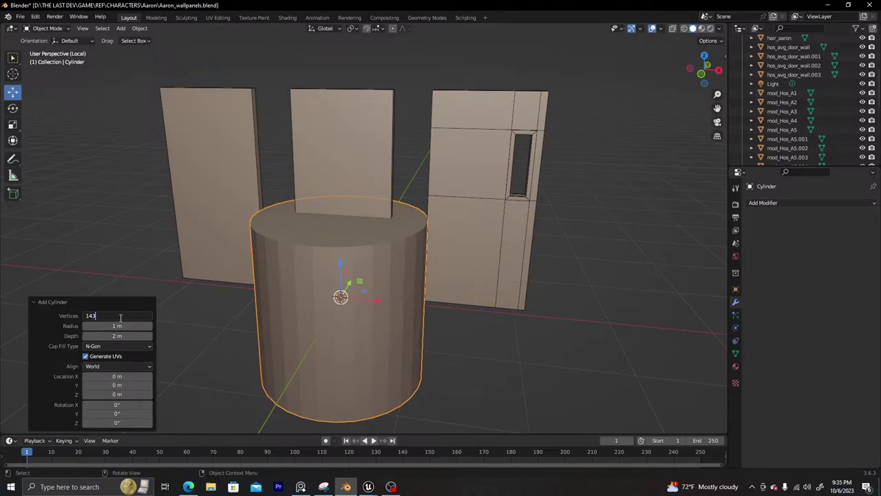
key(Return)
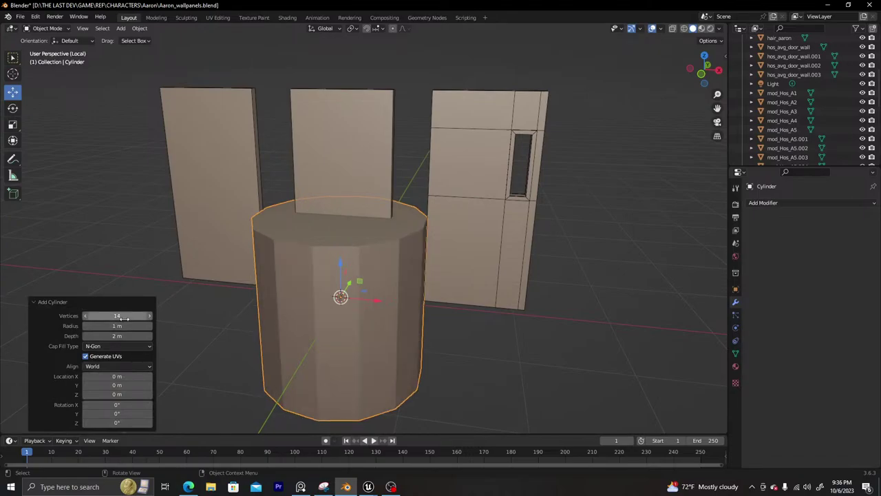
click(121, 316)
text(24)
key(Return)
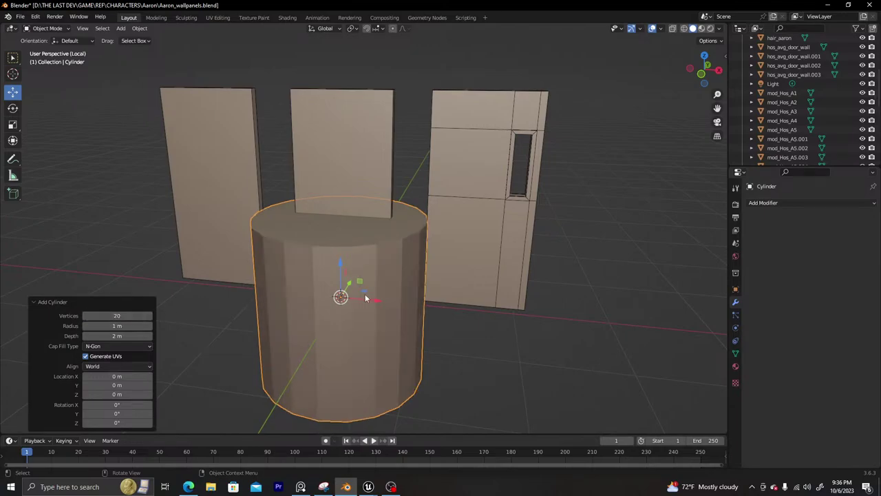
Scale the cylinder down to about 0.141 and flatten it along Z to about 0.119 to form a thin disc
key(s)
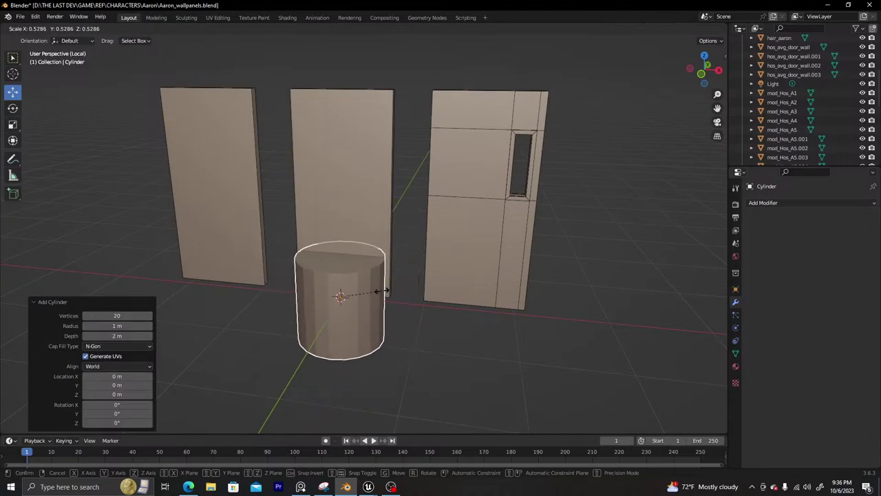
click(341, 289)
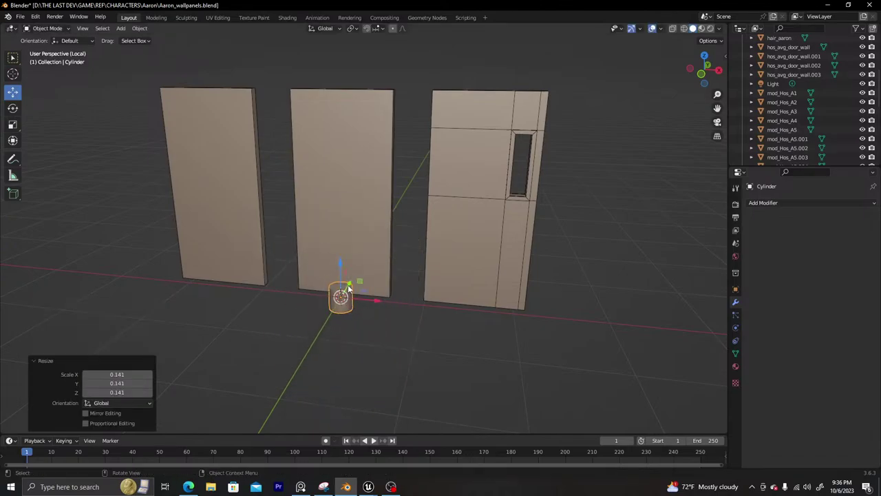
key(KP_Decimal)
scroll(355, 284, down, 4)
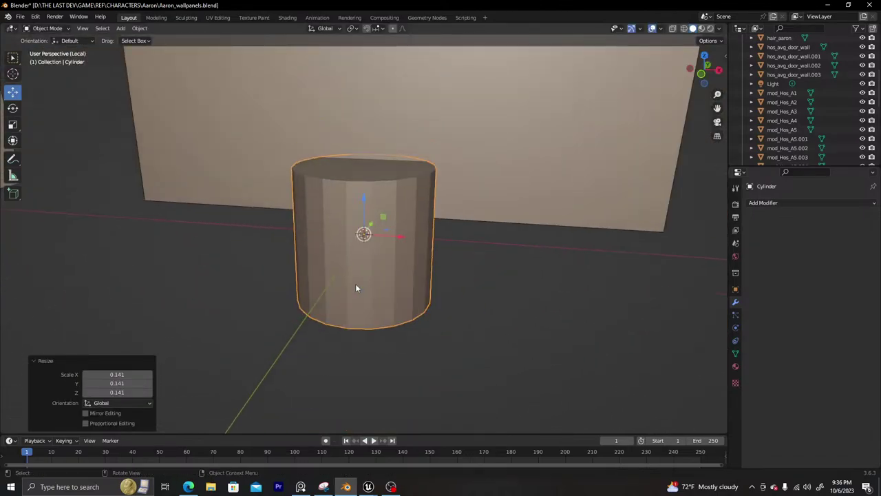
scroll(356, 288, down, 3)
key(s)
key(z)
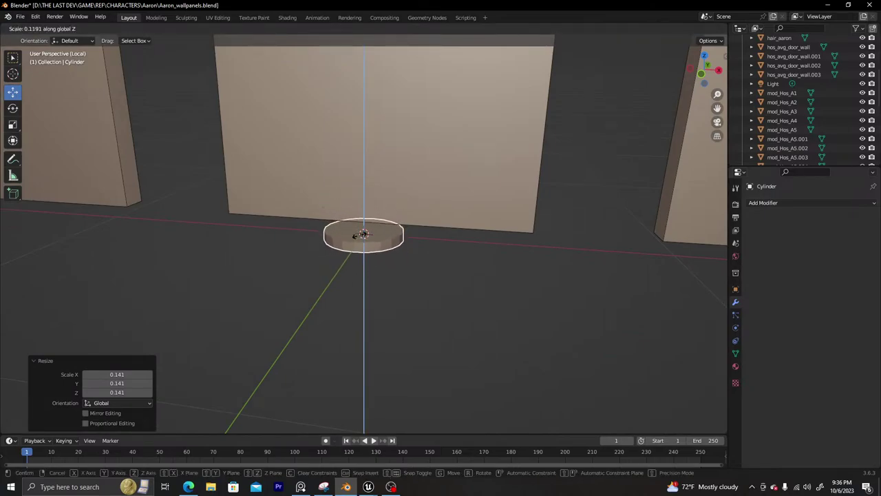
click(355, 235)
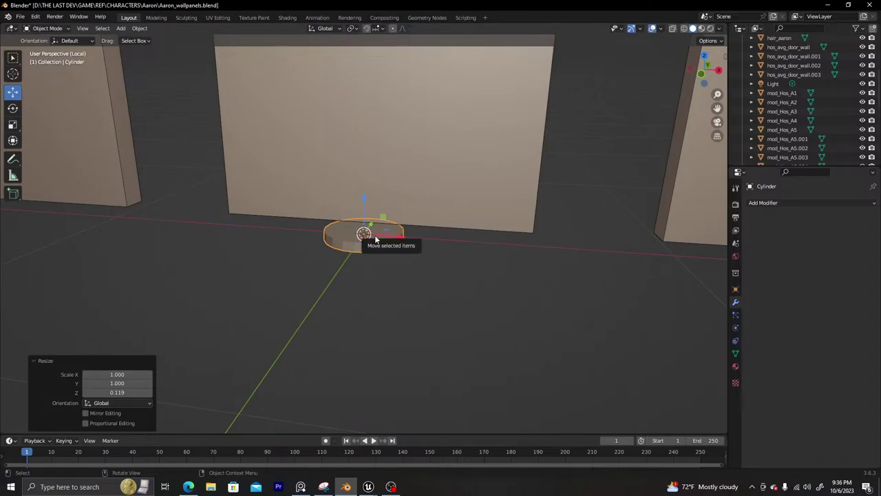
Add a UV sphere at the disc's position and set it to 16 segments, keeping 16 rings
key(shift+a)
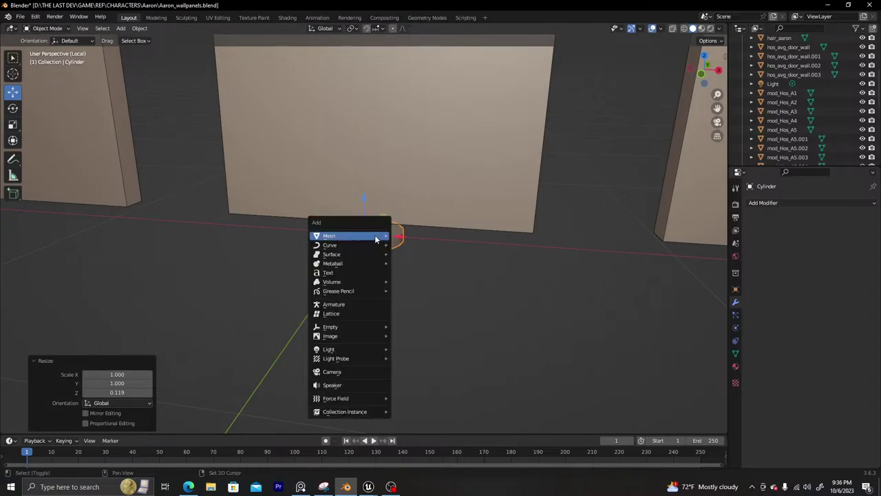
mouse_move(383, 236)
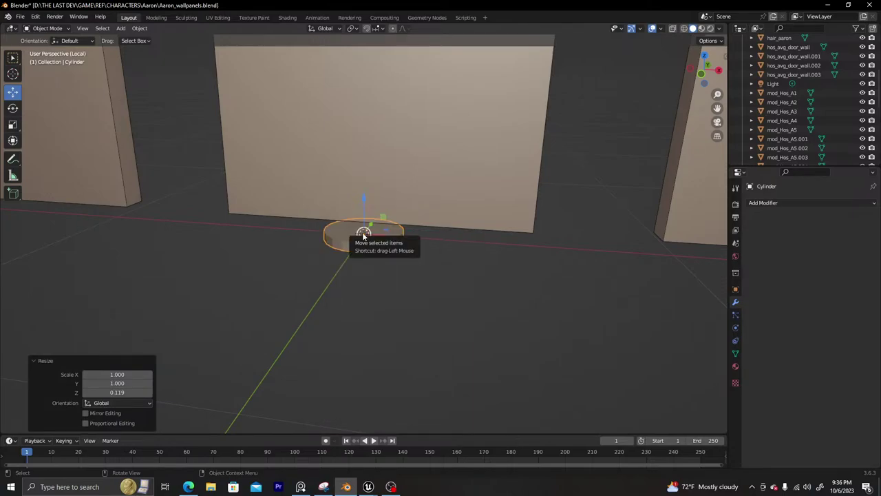
key(shift+a)
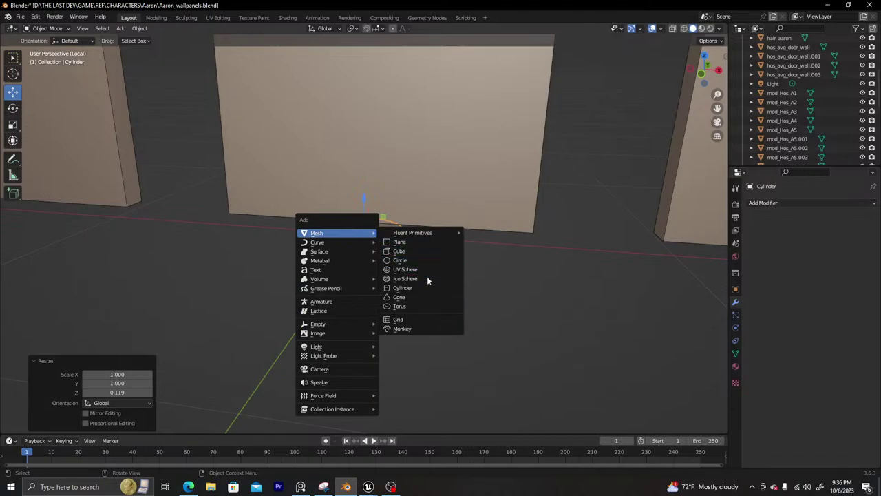
click(419, 269)
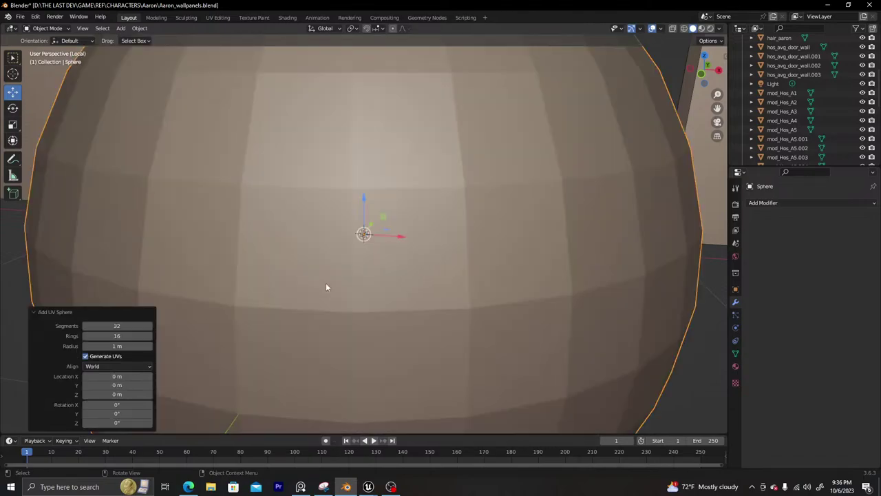
scroll(336, 255, down, 3)
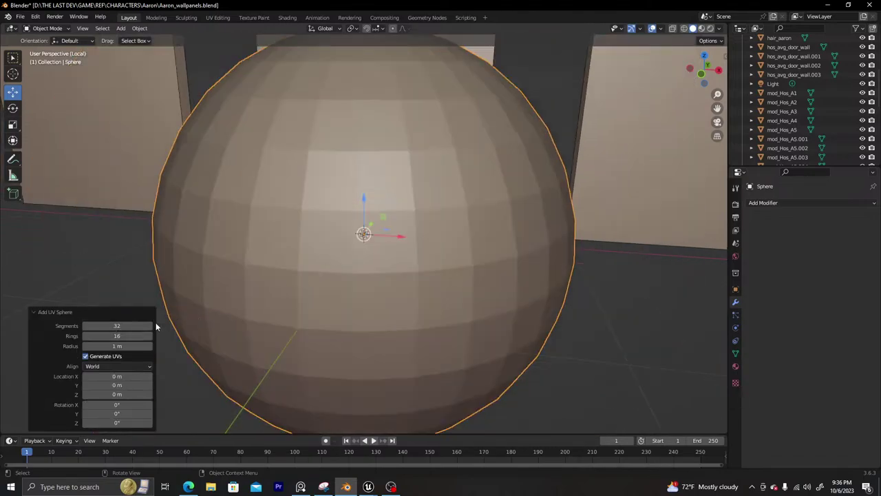
click(128, 326)
text(24)
key(Return)
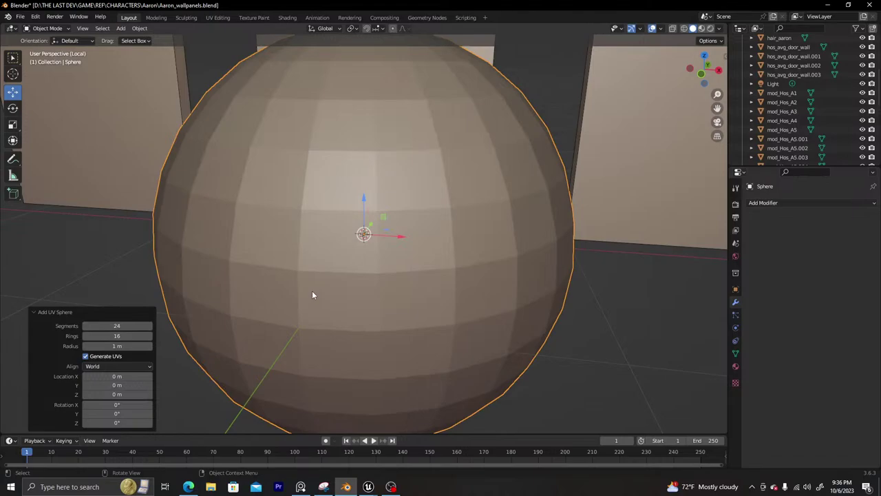
click(123, 324)
text(16)
key(Return)
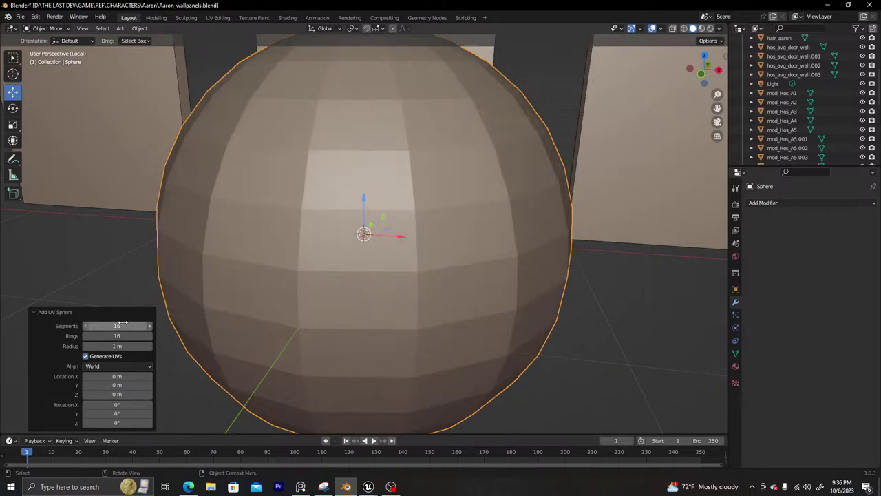
Raise the sphere along Z in two moves of about 1.03 m and 1.24 m, clear of the disc
scroll(261, 275, down, 5)
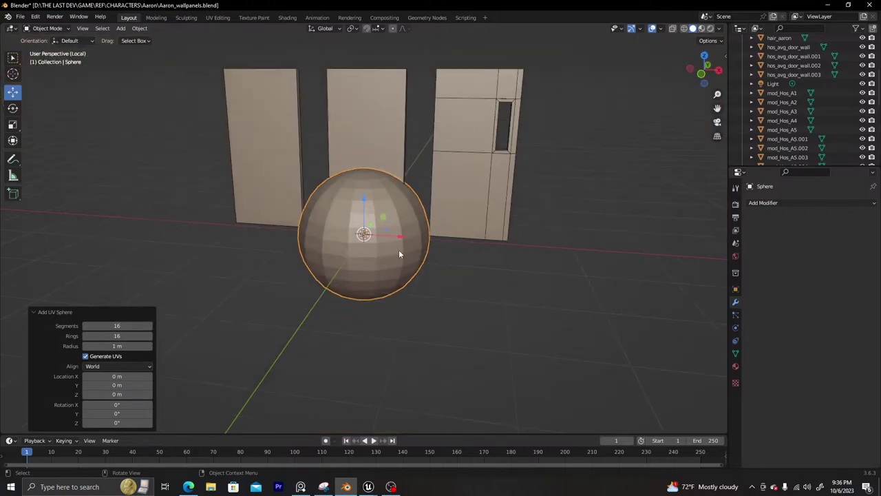
click(362, 146)
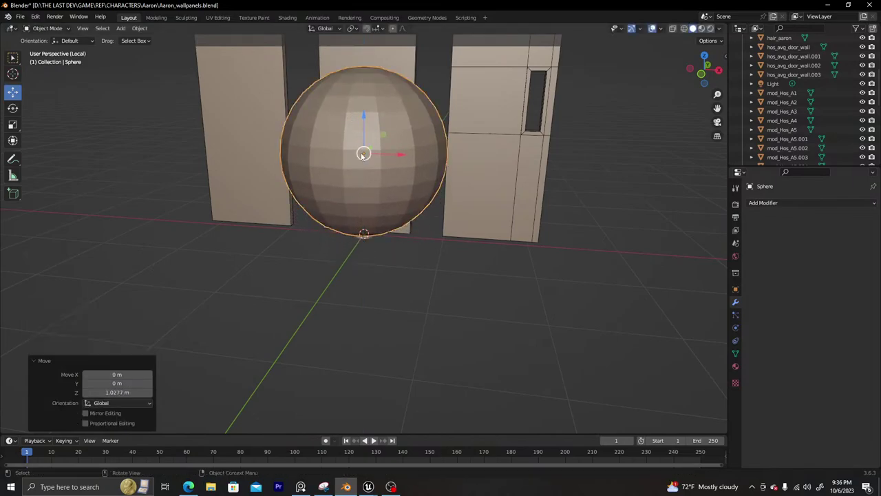
middle_drag(361, 148, 367, 116)
middle_drag(377, 223, 364, 131)
drag(365, 131, 364, 37)
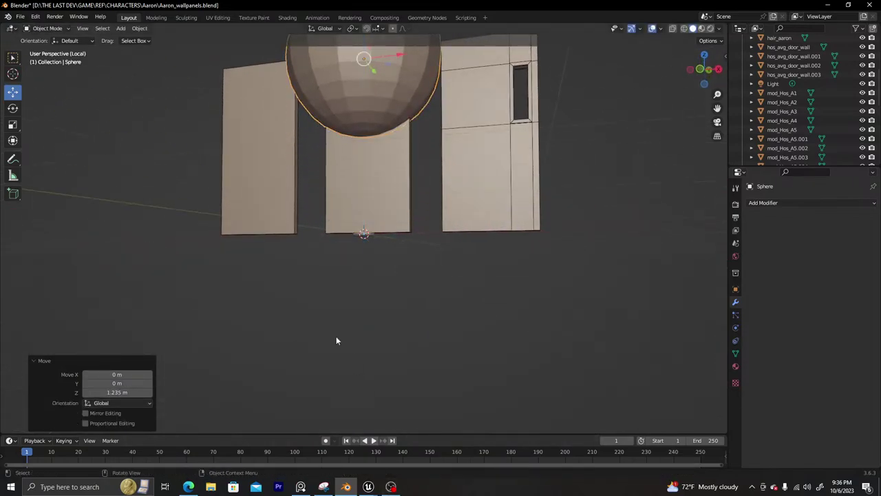
shift+middle_drag(361, 185, 374, 278)
scroll(392, 185, up, 1)
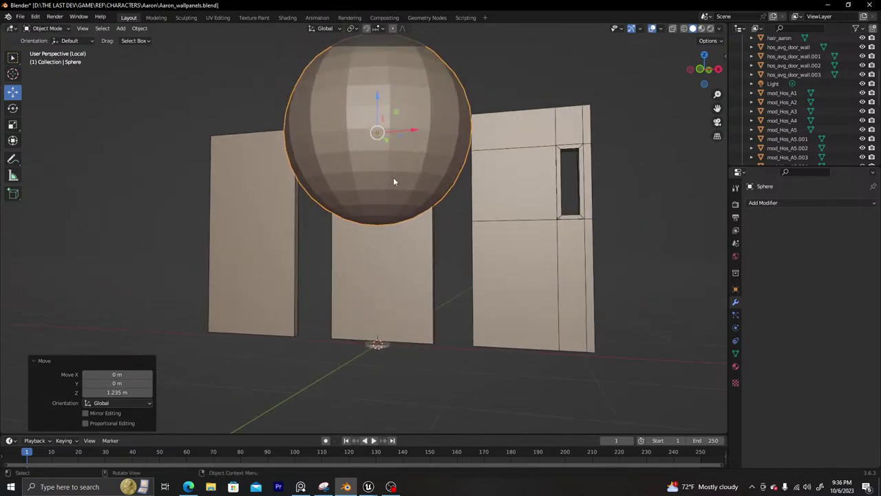
Delete a face loop near the sphere's underside and the detached cap below it, opening the bottom
key(Tab)
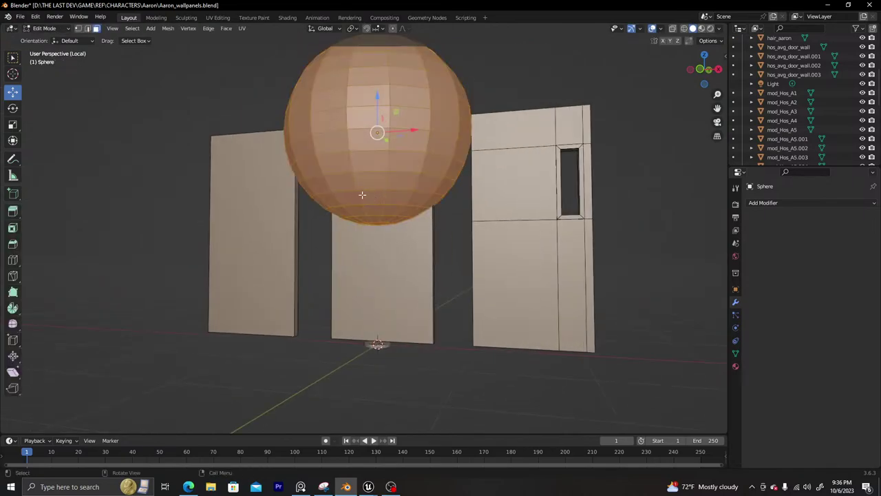
alt+click(354, 177)
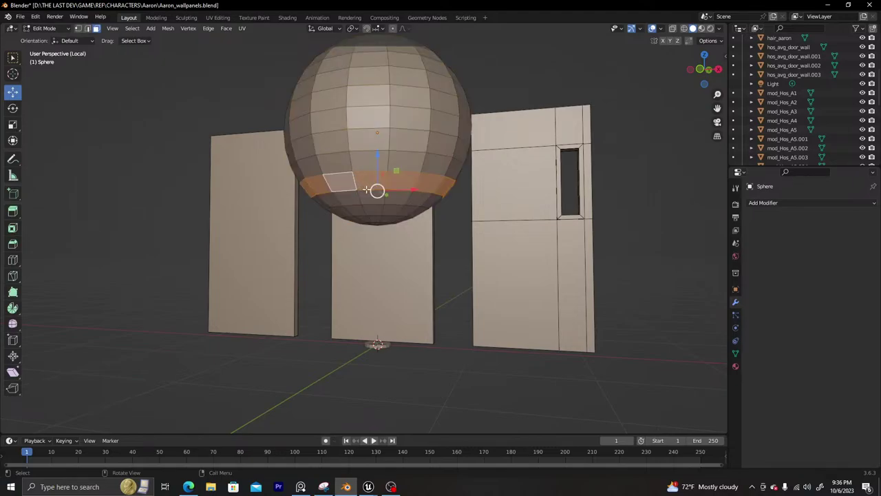
alt+click(358, 199)
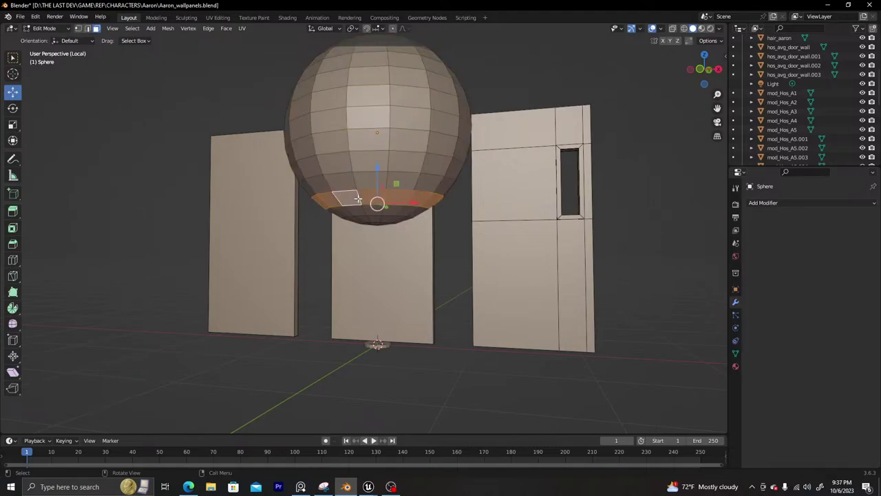
key(x)
click(348, 199)
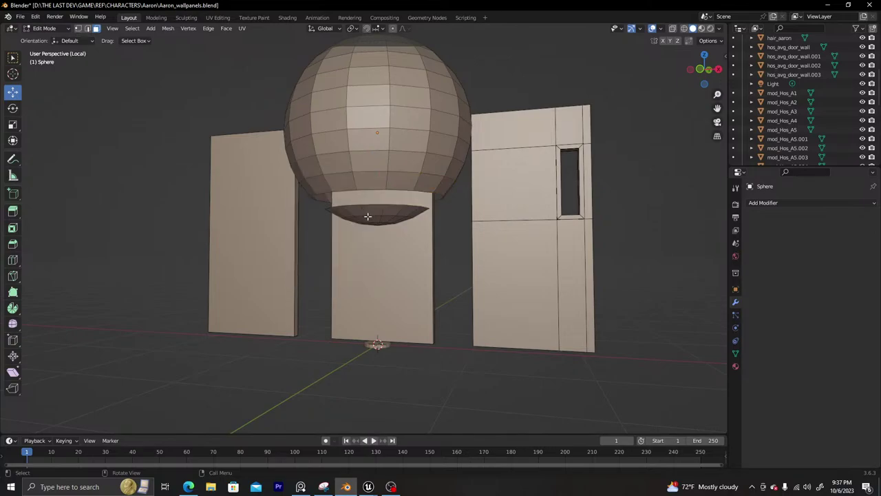
key(l)
key(x)
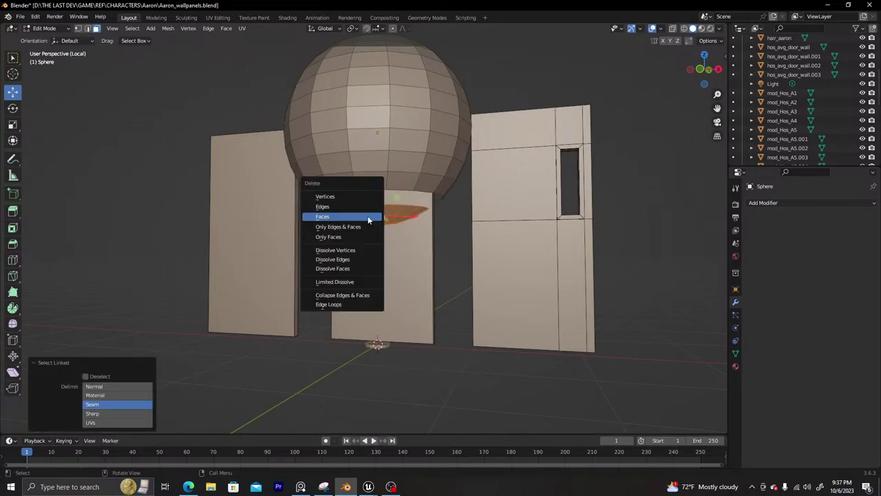
click(369, 217)
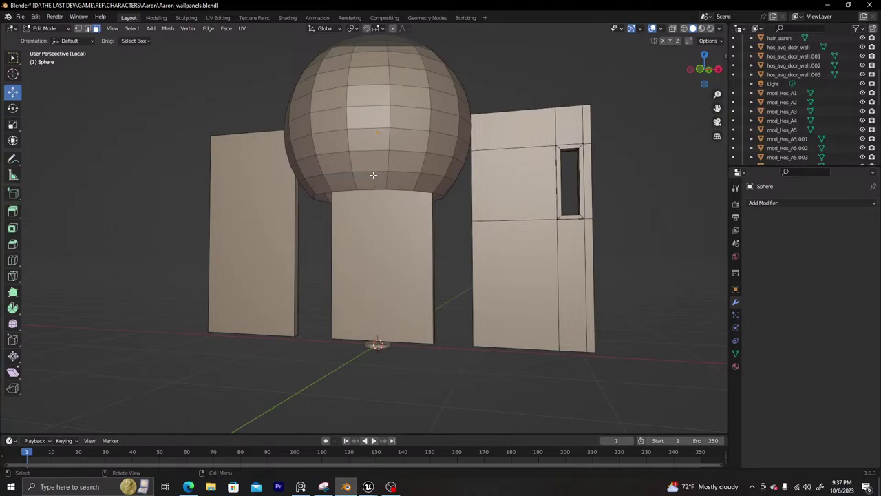
Extrude the edge loop around the sphere's bottom opening and scale it inward to about 0.476
key(slash)
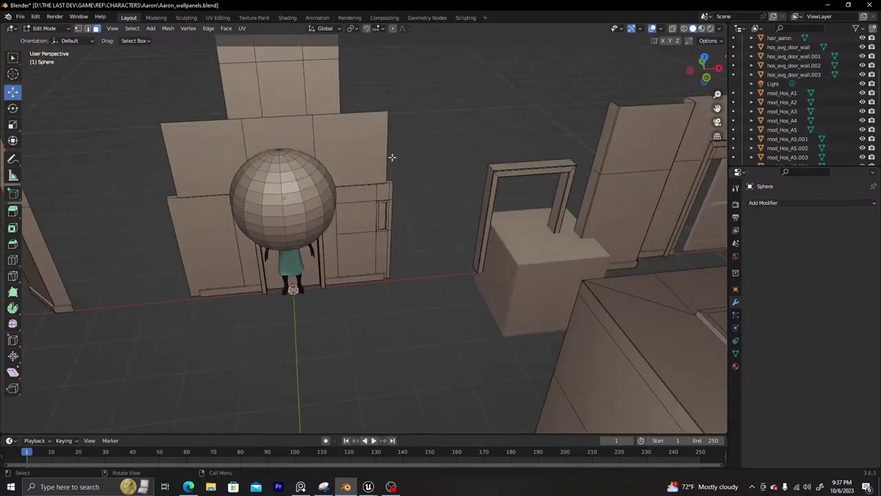
key(slash)
middle_drag(407, 241, 367, 255)
key(2)
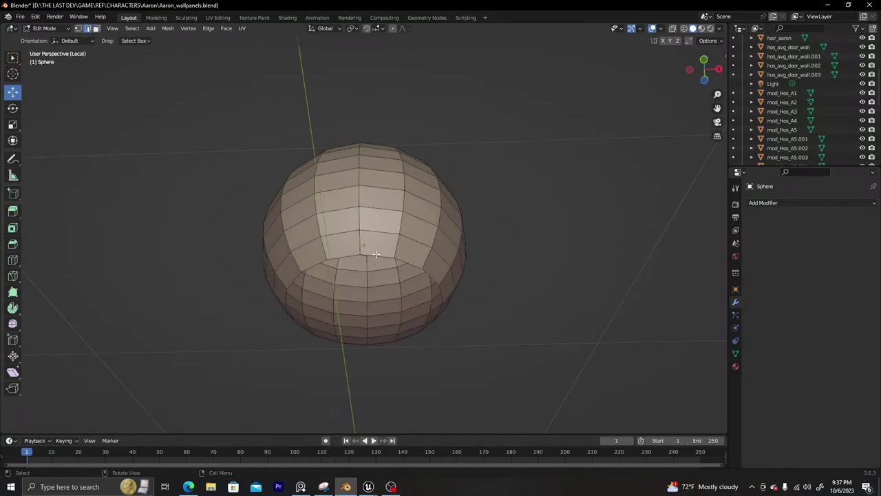
alt+click(375, 255)
key(e)
right_click(482, 301)
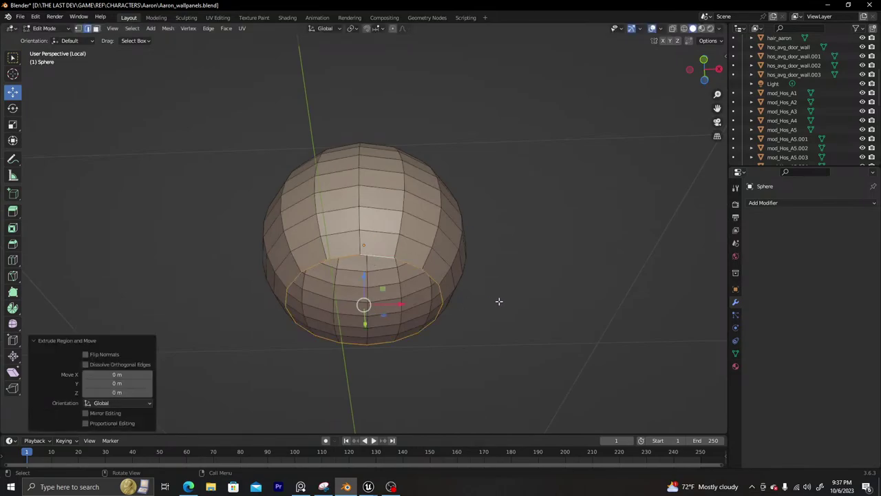
key(s)
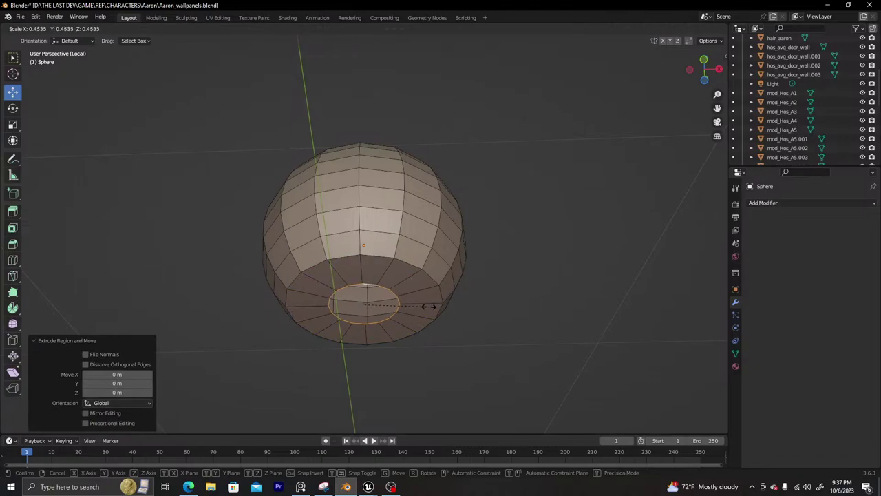
click(430, 306)
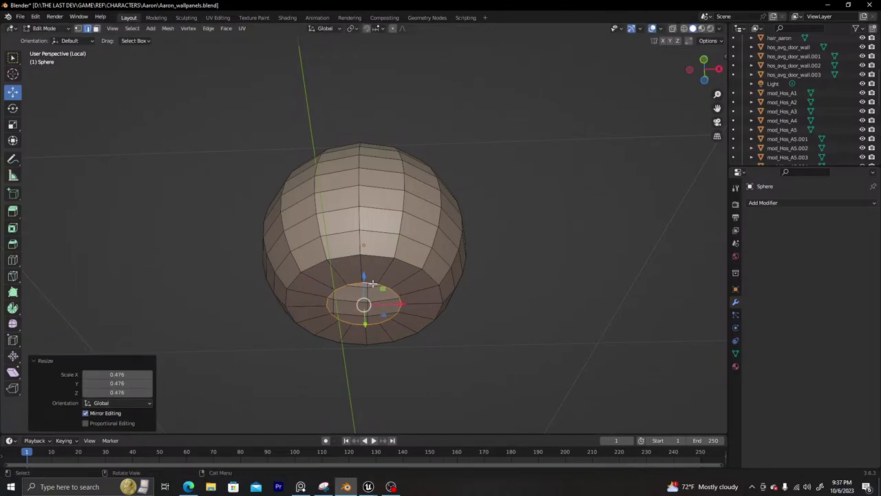
Extrude the inner edge loop of the sphere's underside downward into a cylindrical stem and delete the stem's end face
key(ctrl+z)
drag(363, 278, 354, 365)
scroll(355, 330, down, 3)
middle_drag(352, 274, 372, 321)
scroll(372, 316, up, 5)
key(x)
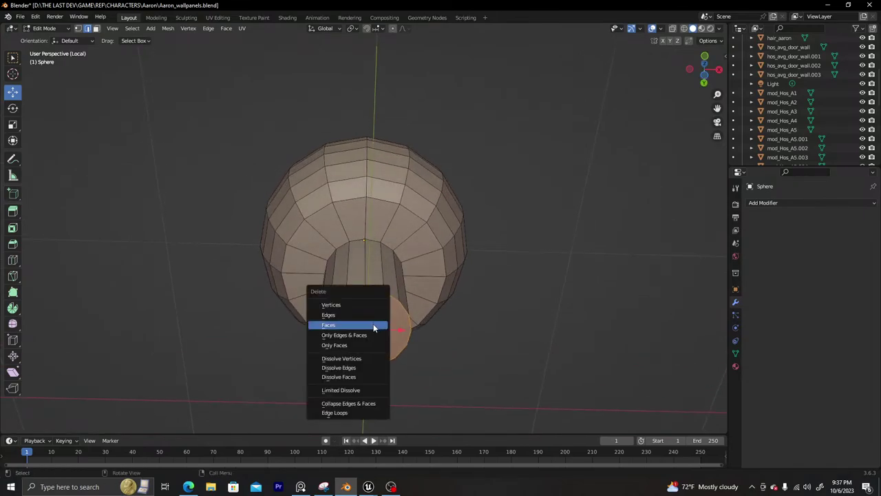
click(373, 323)
Apply the knob's scale in Object Mode and shade it auto smooth
key(Tab)
middle_drag(360, 289, 366, 318)
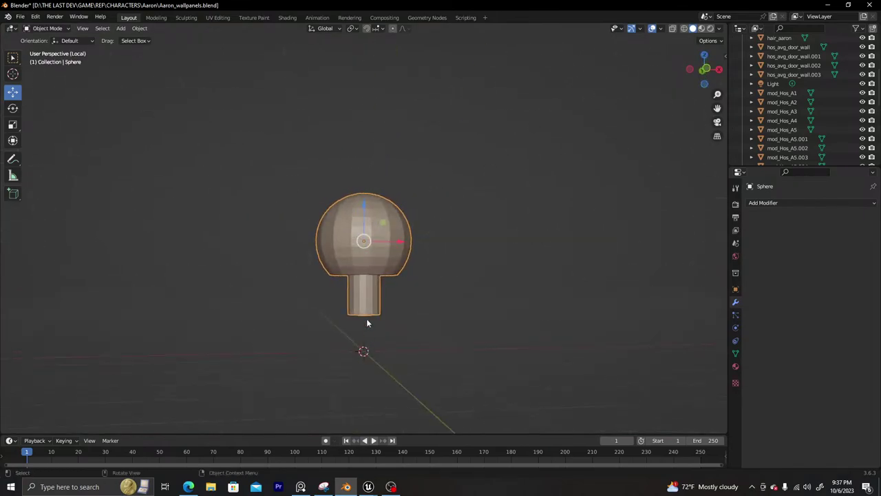
scroll(364, 249, up, 2)
key(ctrl+a)
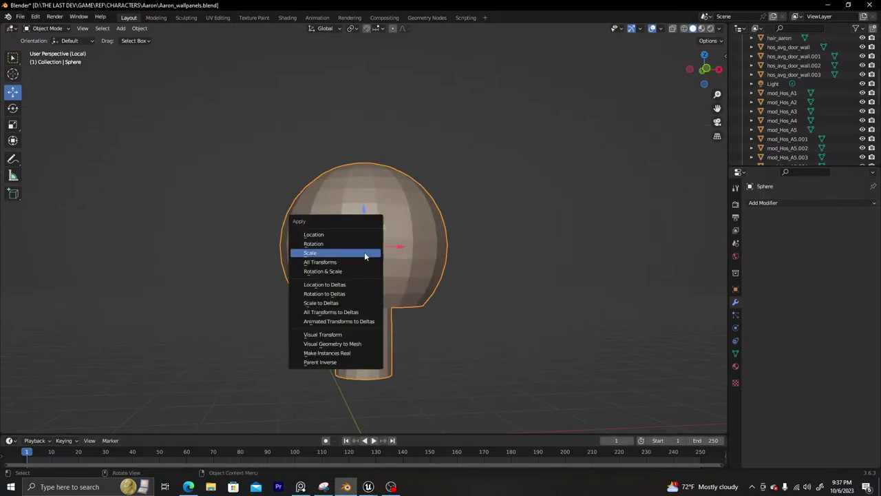
click(364, 252)
right_click(364, 252)
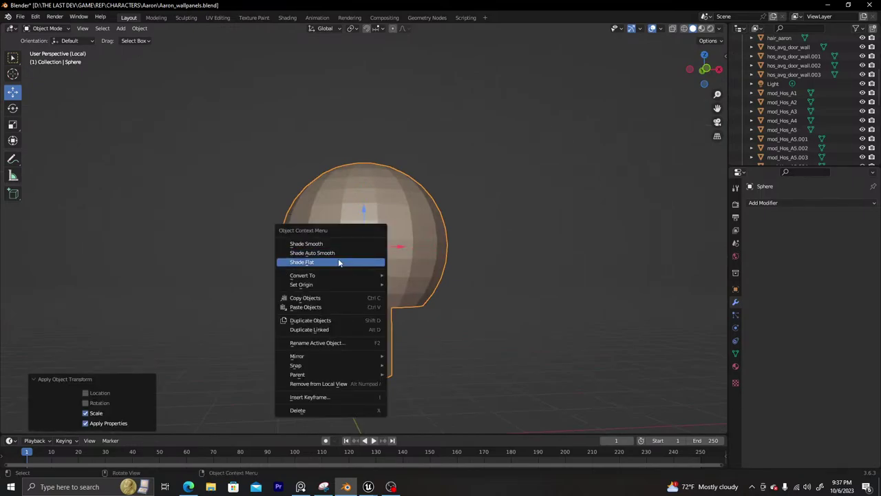
click(345, 264)
right_click(347, 228)
click(338, 216)
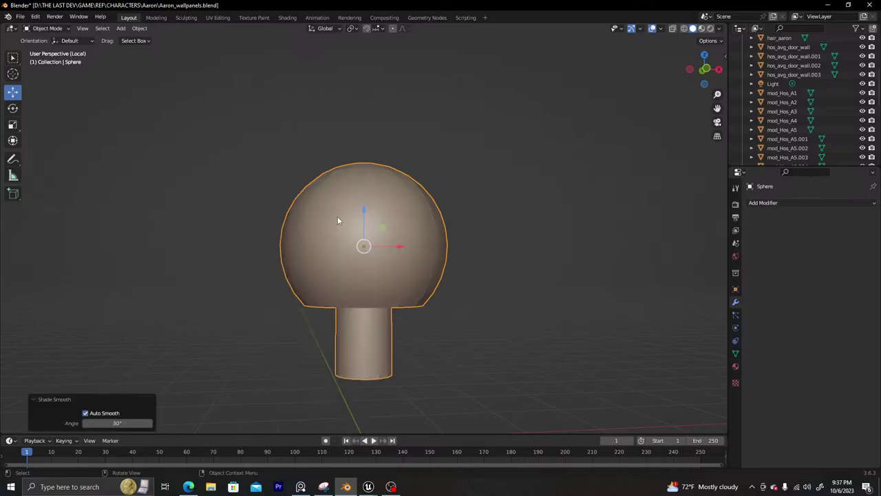
Leave the isolated view, scale the knob to about 0.153 and lower it along Z onto the disc at the character's feet
middle_drag(382, 268, 295, 221)
key(KP_Divide)
scroll(295, 220, up, 3)
key(s)
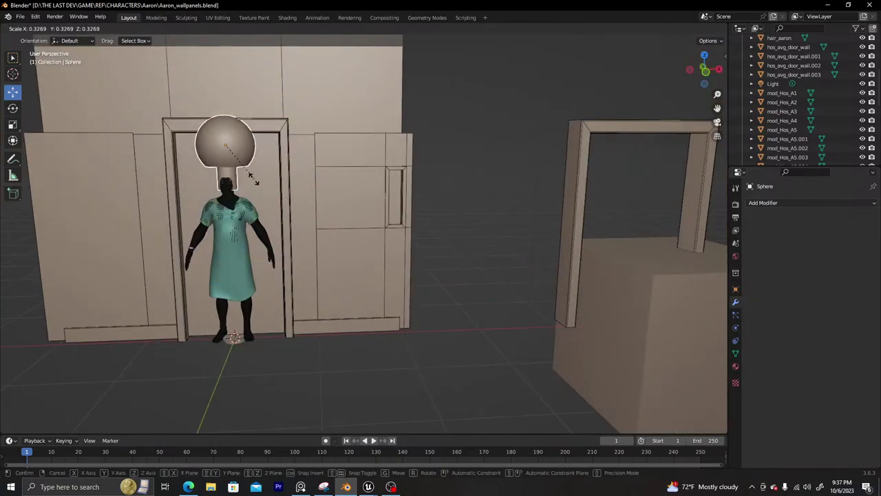
click(225, 145)
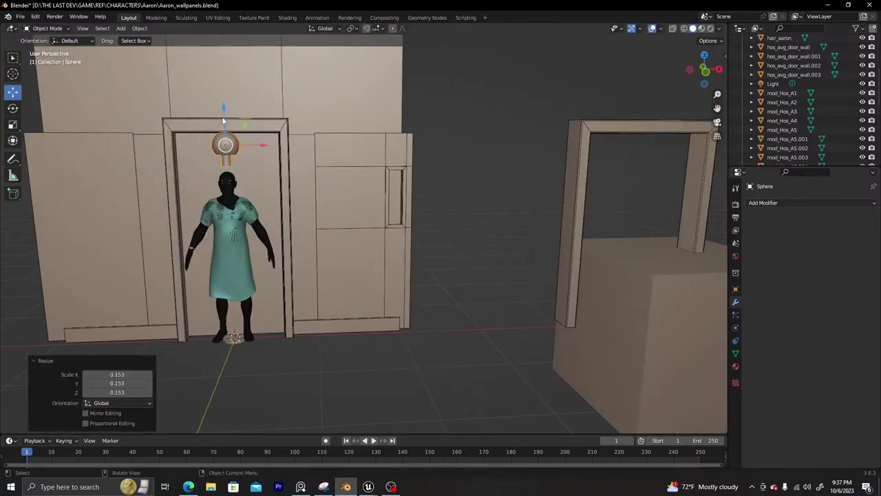
drag(222, 121, 229, 303)
Isolate the knob and disc, scale the disc by about 1.179 overall and flatten it to about 0.666 along Z
shift+click(239, 336)
key(KP_Divide)
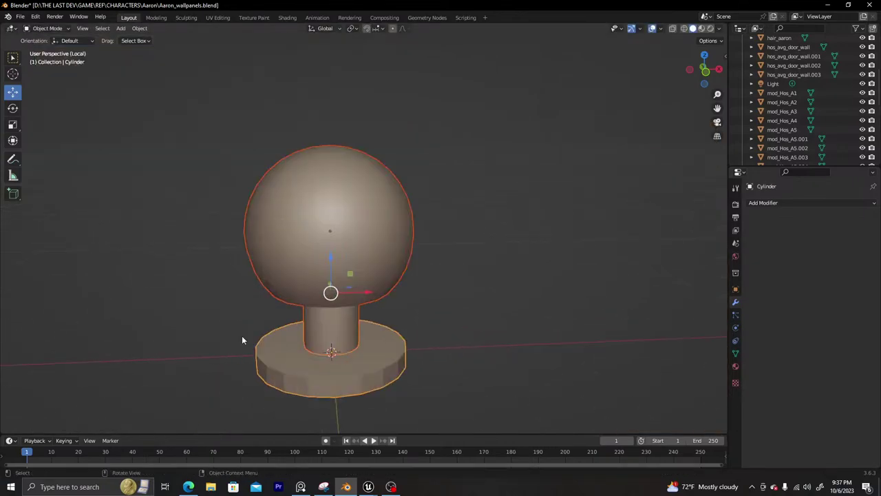
scroll(333, 321, down, 2)
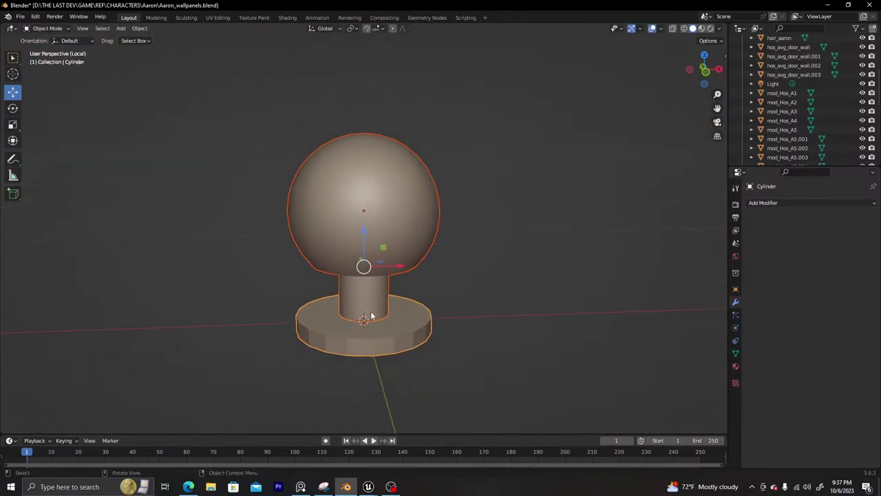
click(407, 328)
key(s)
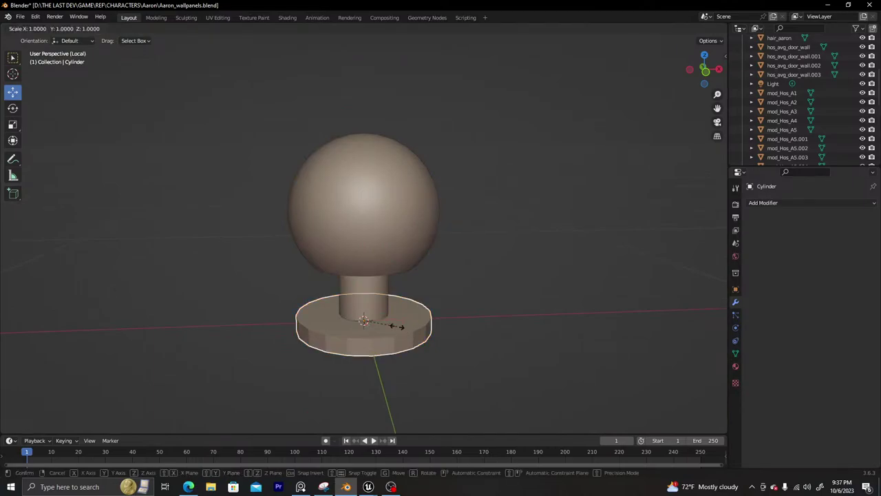
click(402, 332)
key(s)
key(z)
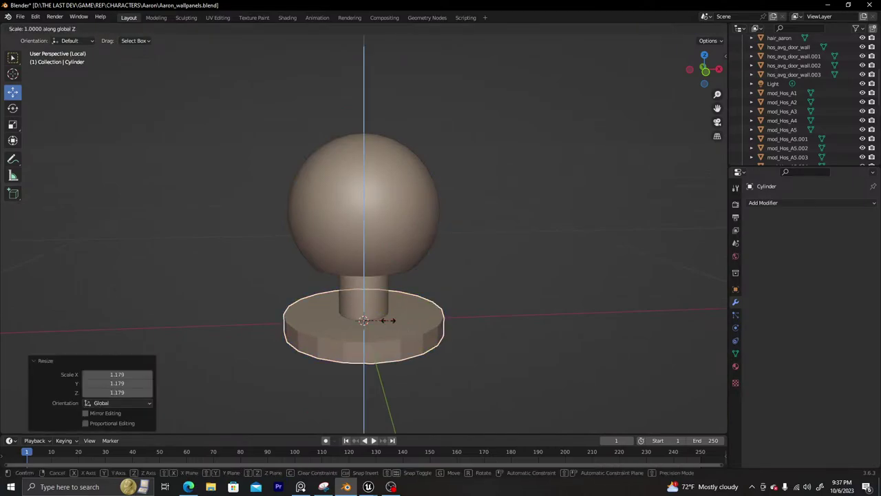
click(376, 313)
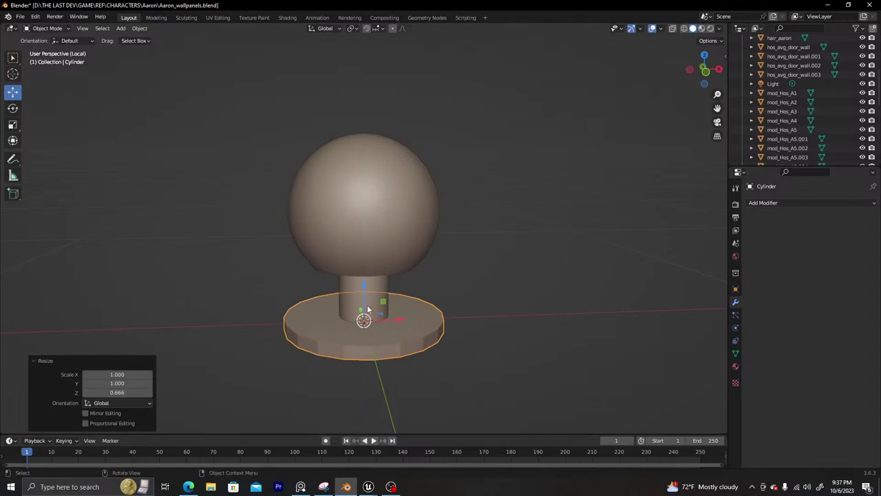
Lower the disc about 0.04 m along Z beneath the knob's stem
key(g)
key(z)
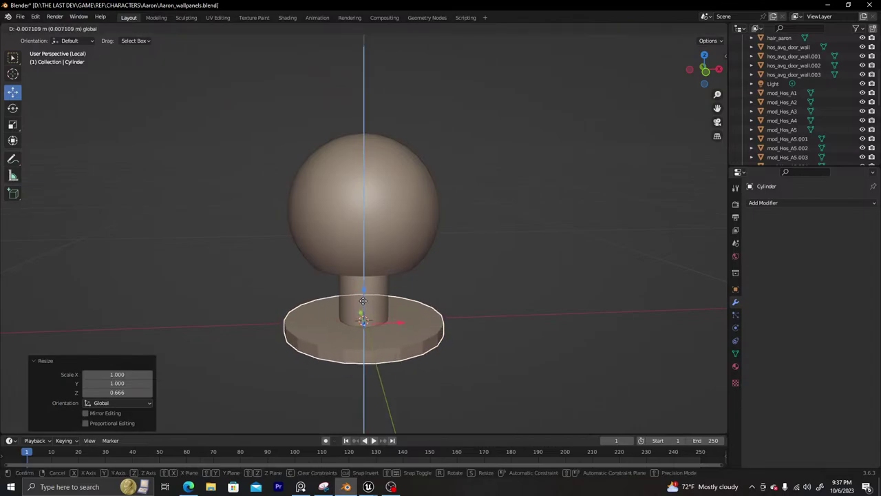
click(369, 316)
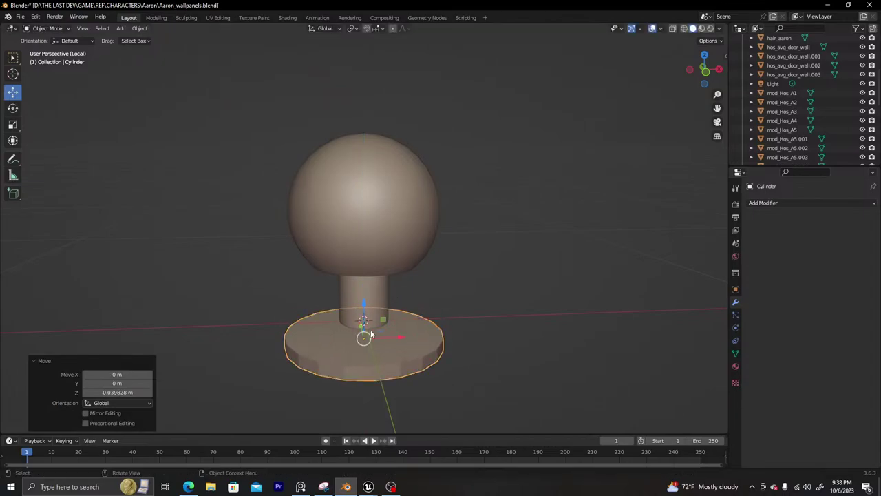
Inset the disc's top face by about 0.398 m and extrude it upward about 0.015 m into a raised collar
key(Tab)
click(394, 338)
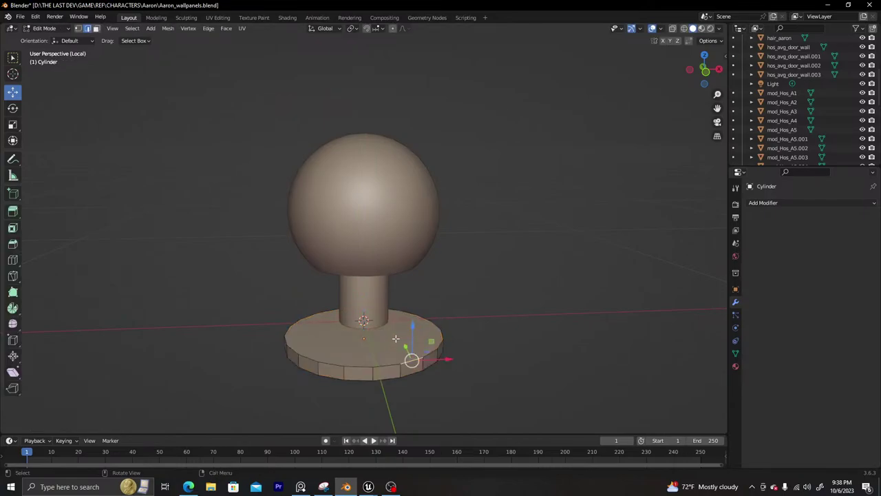
key(3)
click(398, 346)
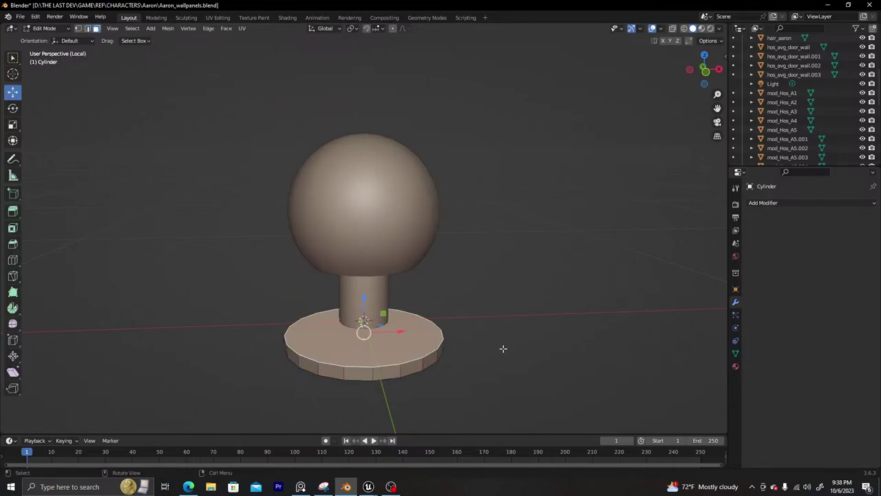
key(i)
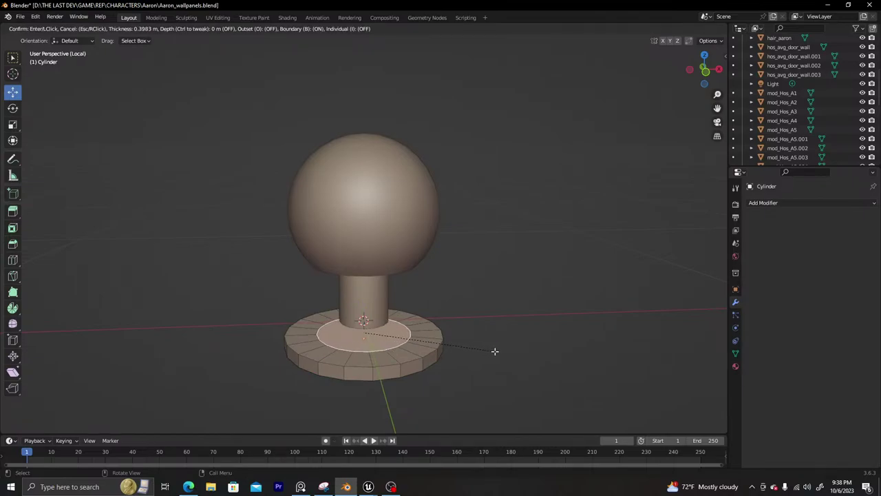
click(494, 351)
key(e)
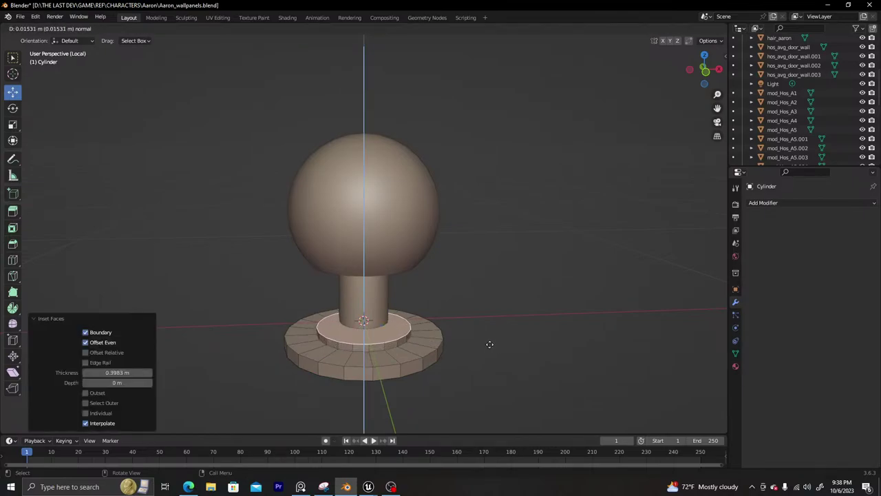
click(489, 343)
key(Tab)
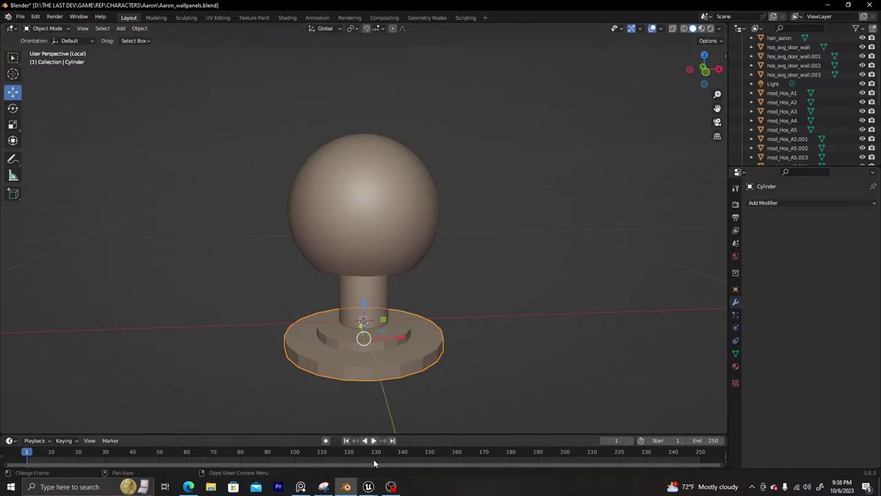
Switch to Unreal Engine and start a full-screen playtest of the HOSPITAL level
mouse_move(369, 487)
click(325, 444)
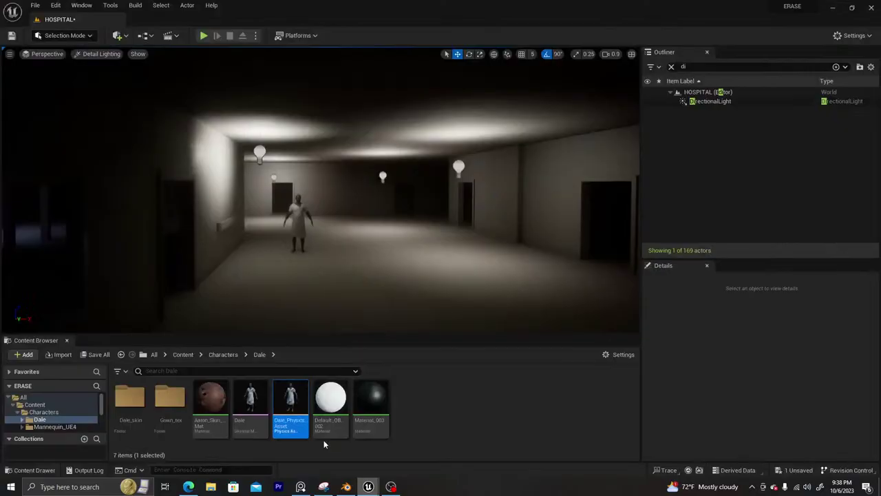
click(205, 36)
key(F11)
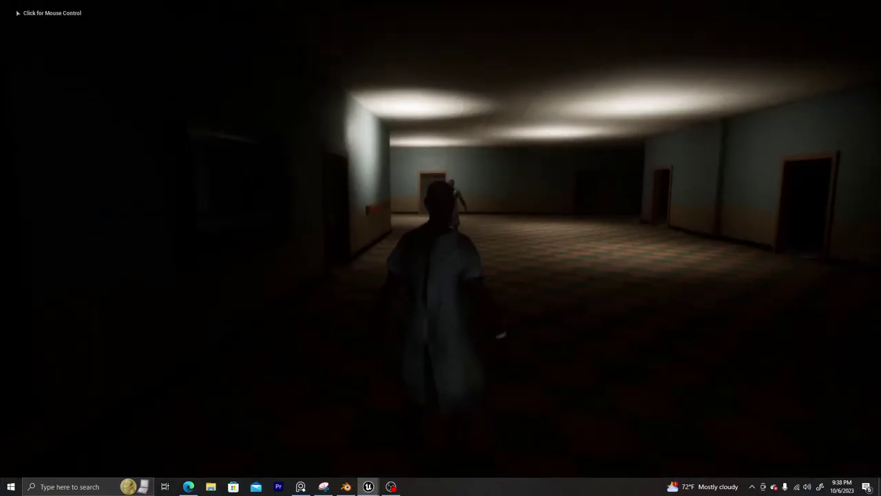
Run the character through the hospital corridors and past the reception desk to examine the rooms and doorways, and end the playtest
click(440, 248)
key(w)
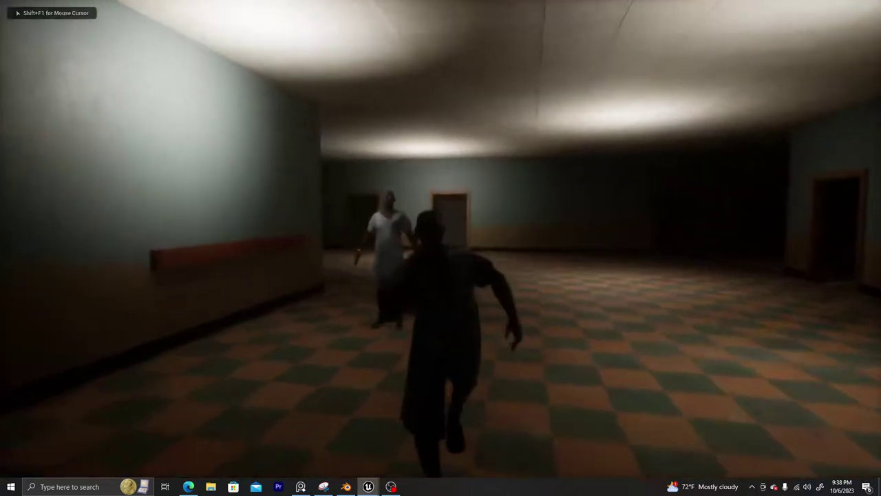
key(w)
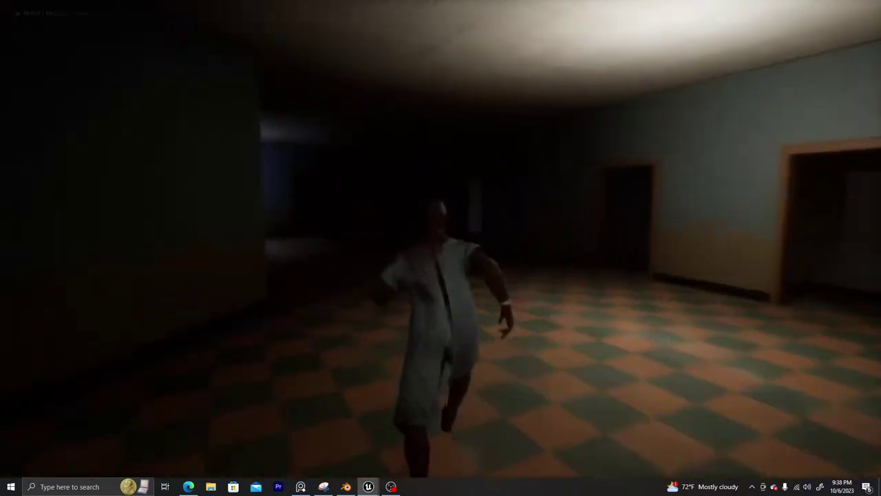
key(w)
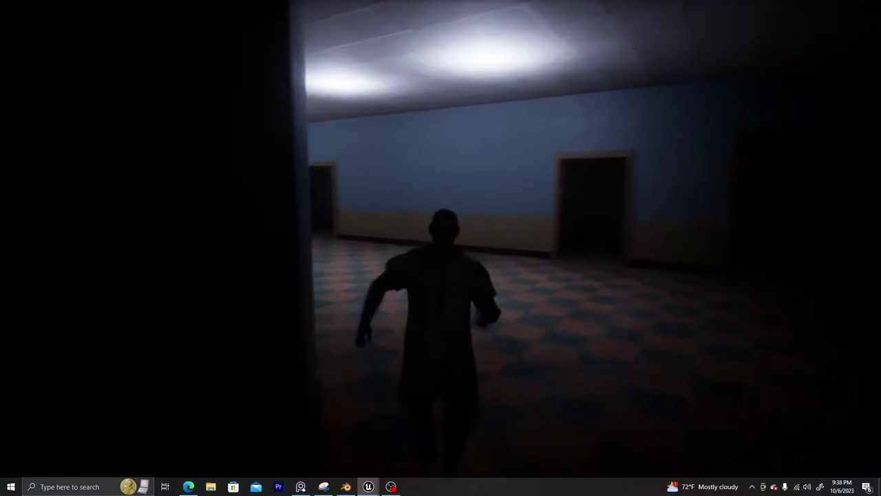
key(w)
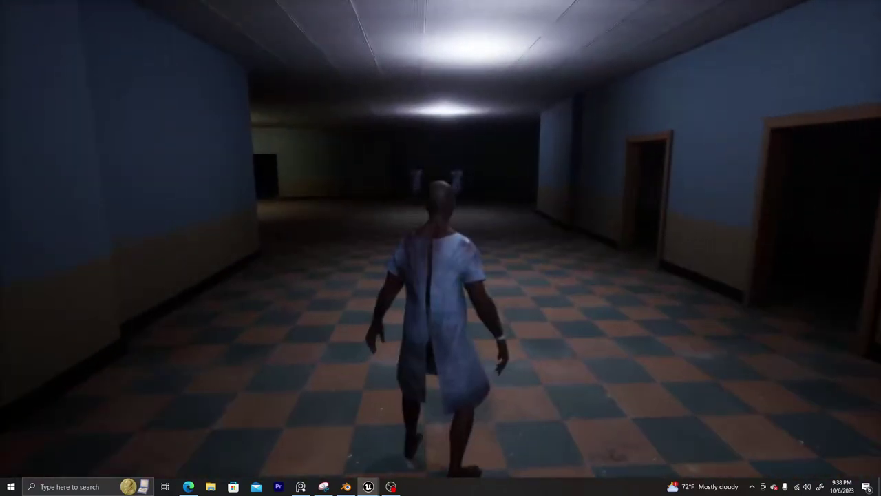
key(w)
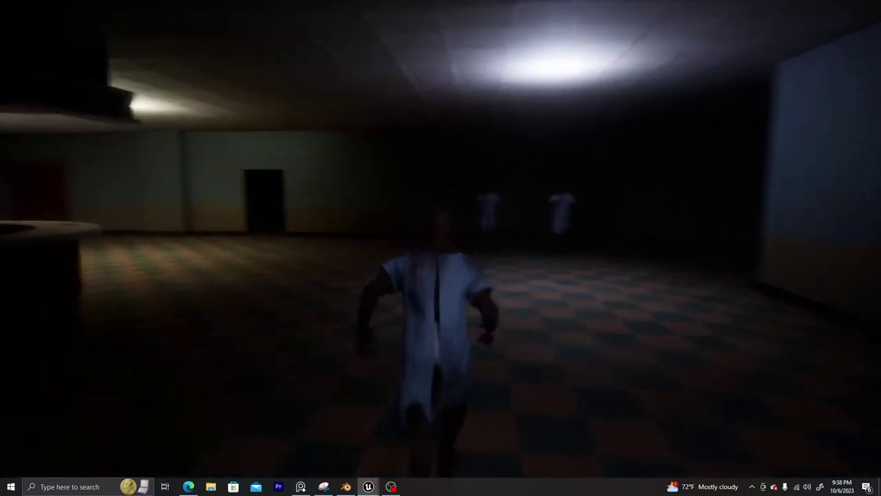
key(w)
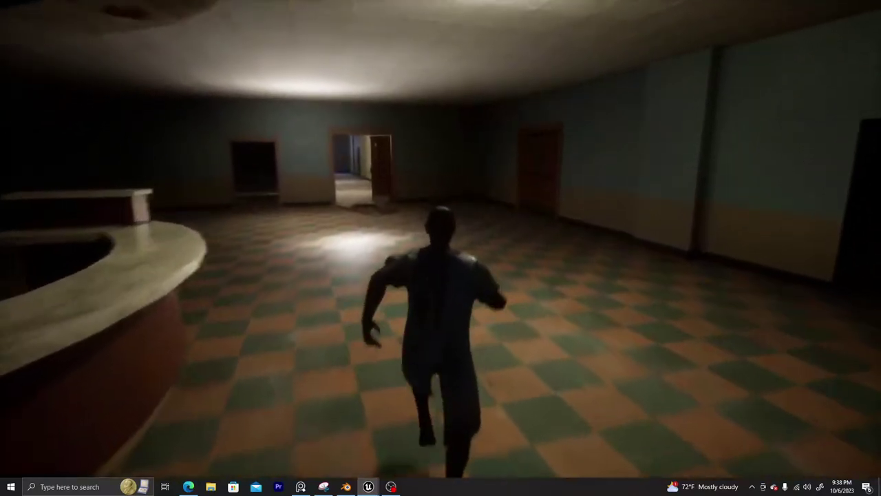
key(w)
key(space)
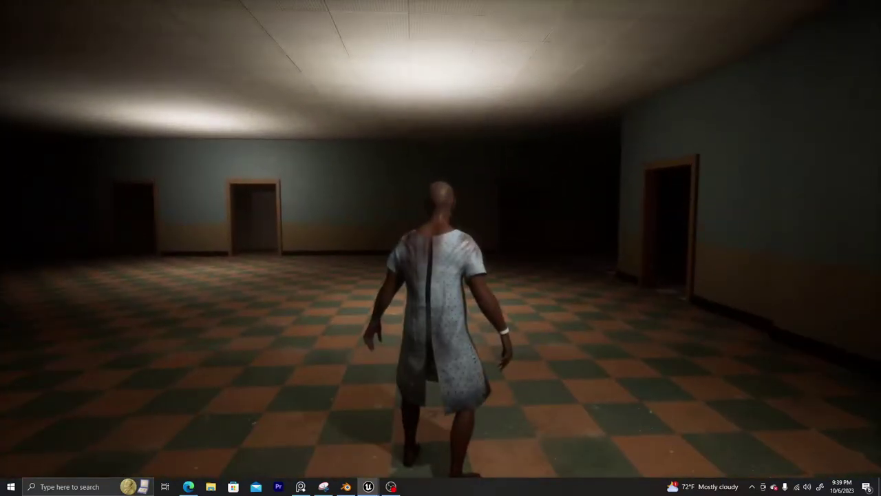
key(F11)
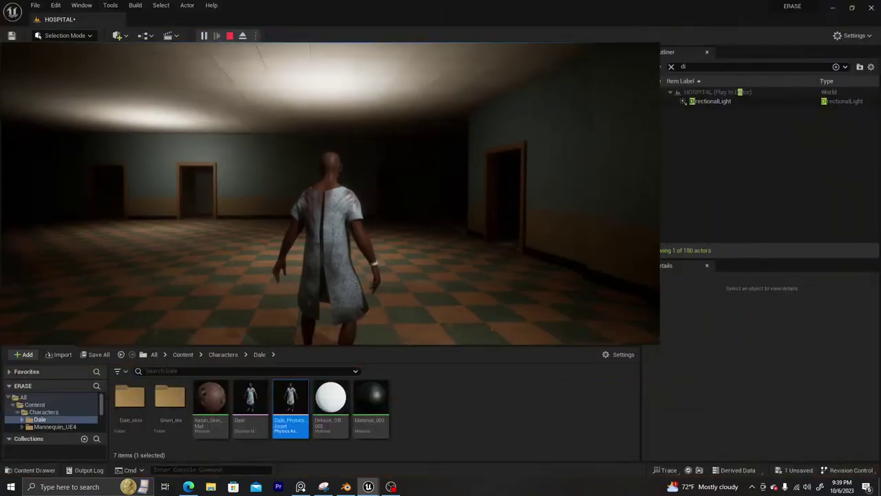
key(Escape)
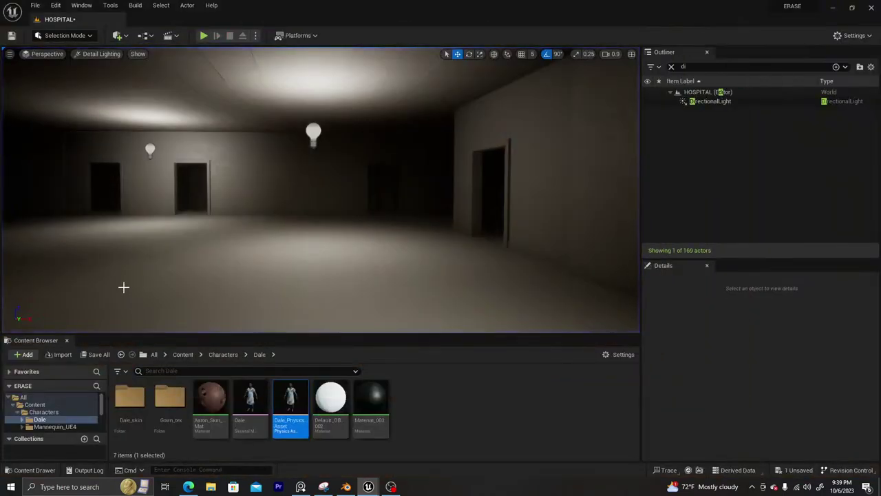
Switch to Blender and examine the joint between the knob's stem and the base plate's raised collar
click(346, 488)
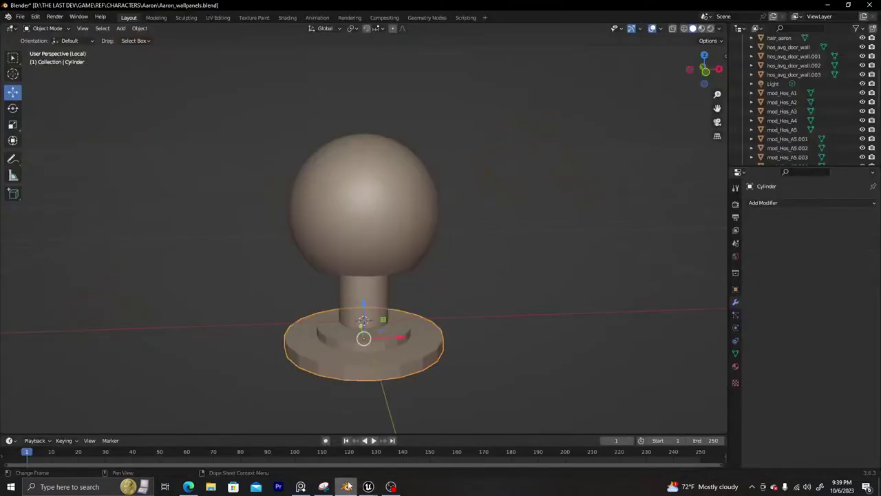
key(Tab)
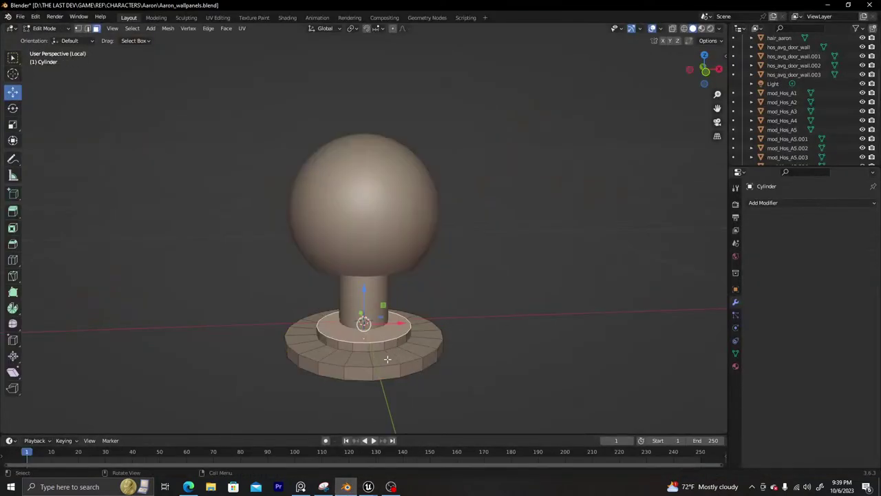
scroll(379, 303, up, 3)
shift+middle_drag(379, 303, 390, 278)
scroll(389, 327, up, 3)
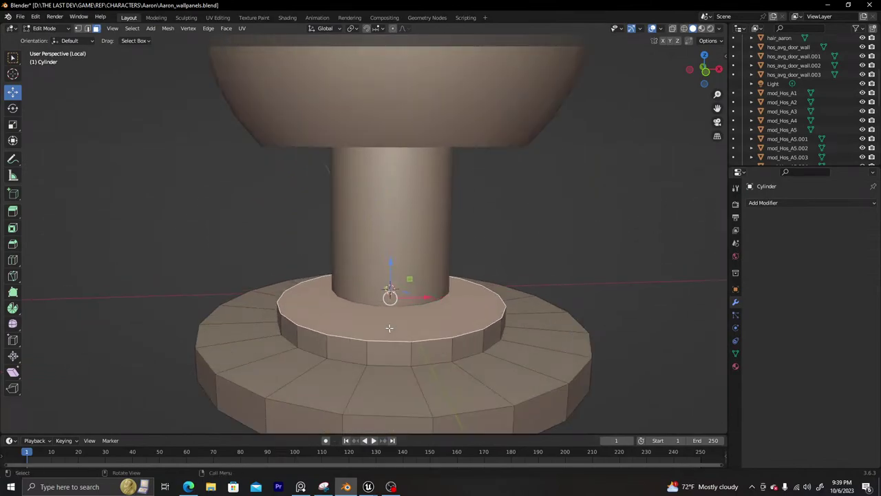
scroll(389, 327, down, 2)
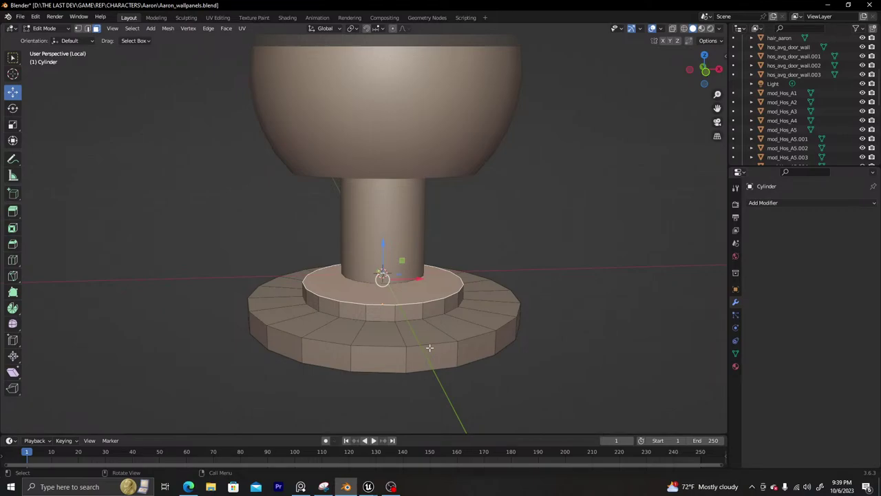
middle_drag(428, 288, 390, 218)
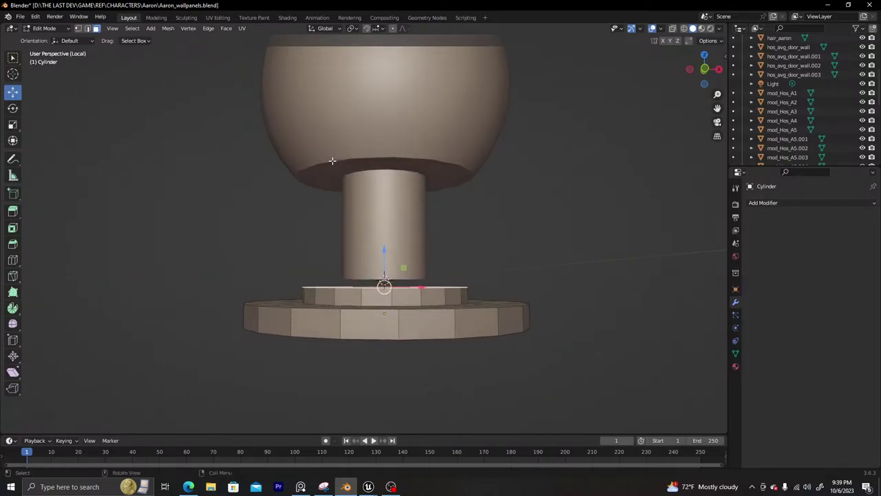
Lower the bottom edge loop of the knob's stem about 0.017 m along Z into the base plate's collar
key(Tab)
middle_drag(371, 221, 388, 278)
key(Tab)
key(Tab)
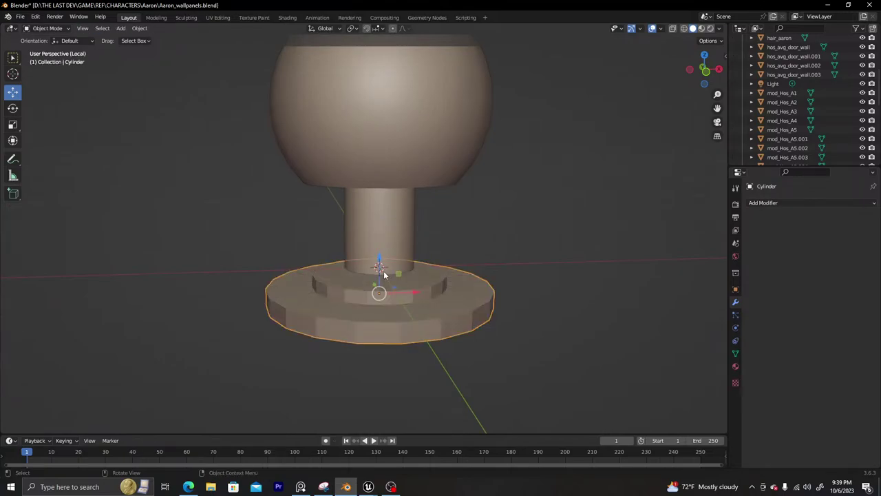
key(Tab)
key(Tab)
click(382, 253)
key(Tab)
mouse_move(382, 252)
middle_down()
mouse_move(383, 242)
mouse_move(384, 256)
middle_up()
alt+click(380, 271)
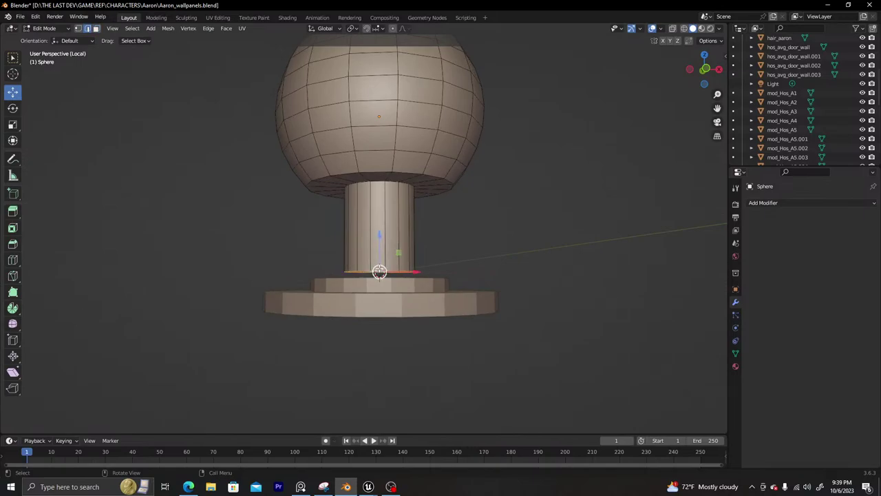
drag(381, 242, 383, 256)
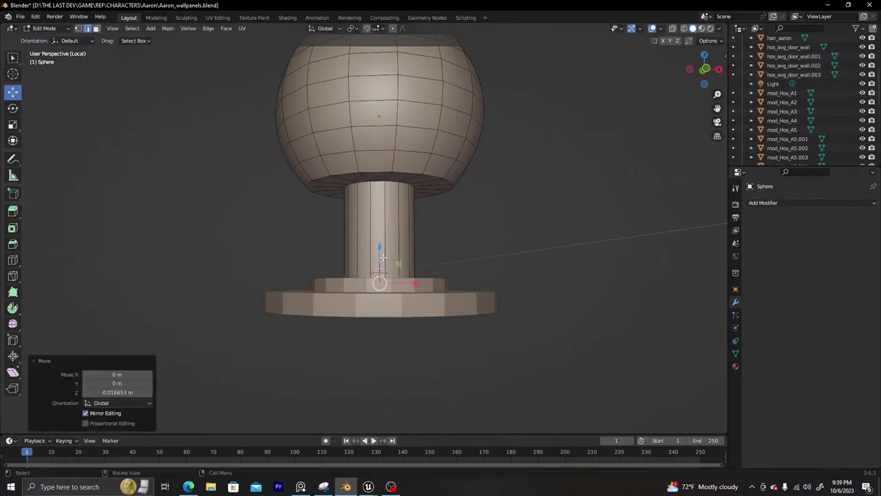
Delete the hidden underside face of the knob's base plate
key(Tab)
middle_drag(381, 235, 394, 256)
key(Tab)
key(Tab)
click(395, 256)
key(Tab)
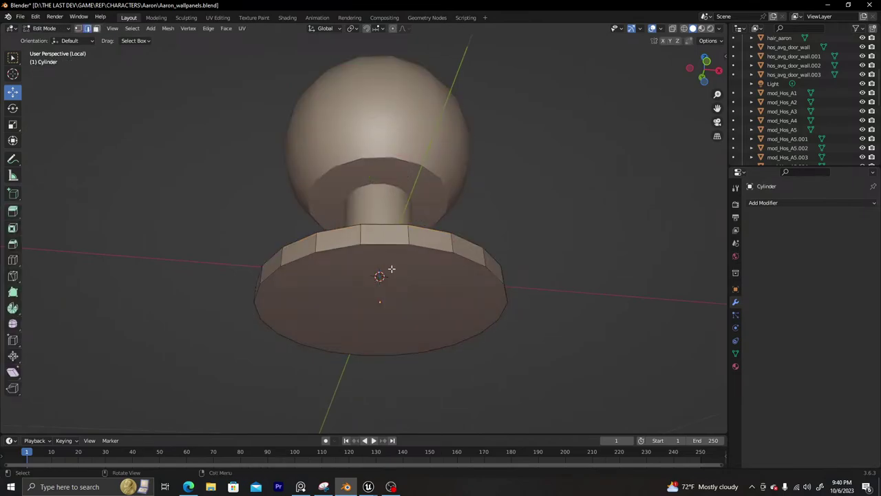
key(3)
click(391, 268)
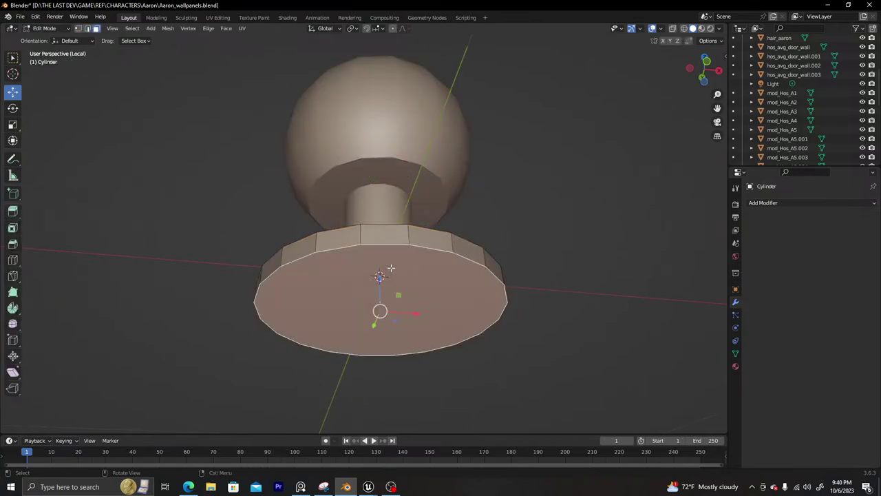
key(x)
mouse_move(383, 259)
middle_down()
mouse_move(380, 237)
mouse_move(383, 317)
mouse_move(382, 257)
middle_up()
key(Tab)
Apply auto smooth shading with a 30° angle to the base plate
scroll(377, 236, down, 4)
scroll(411, 318, up, 5)
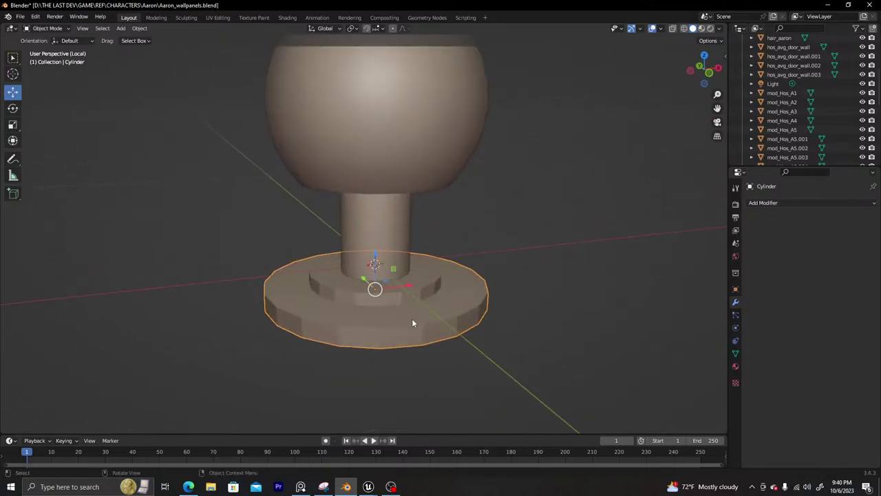
right_click(412, 318)
click(408, 308)
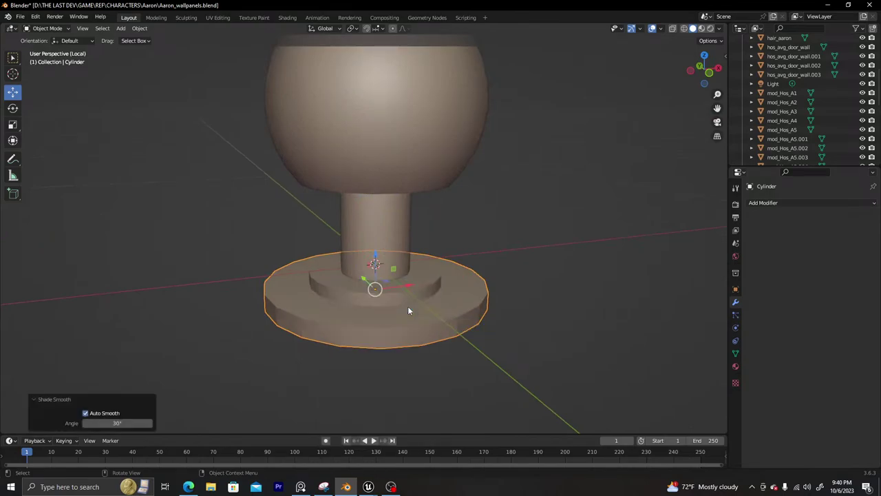
click(513, 264)
scroll(441, 272, down, 1)
click(438, 278)
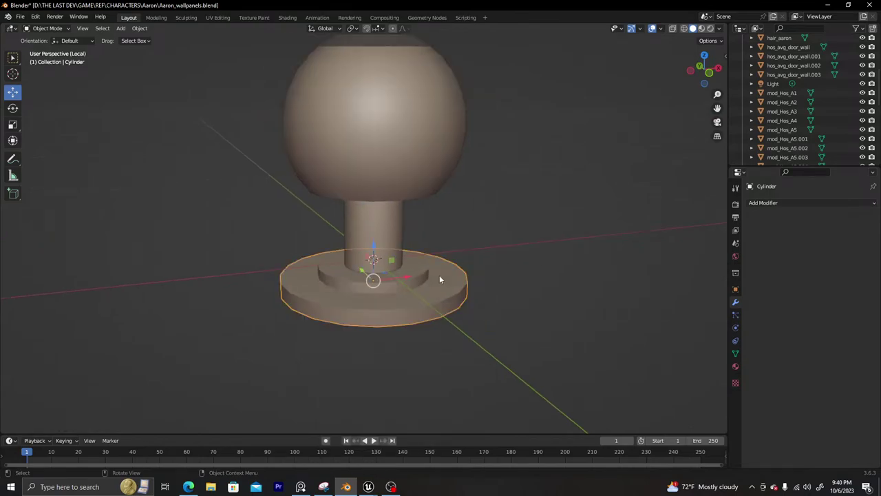
scroll(441, 278, up, 3)
right_click(493, 296)
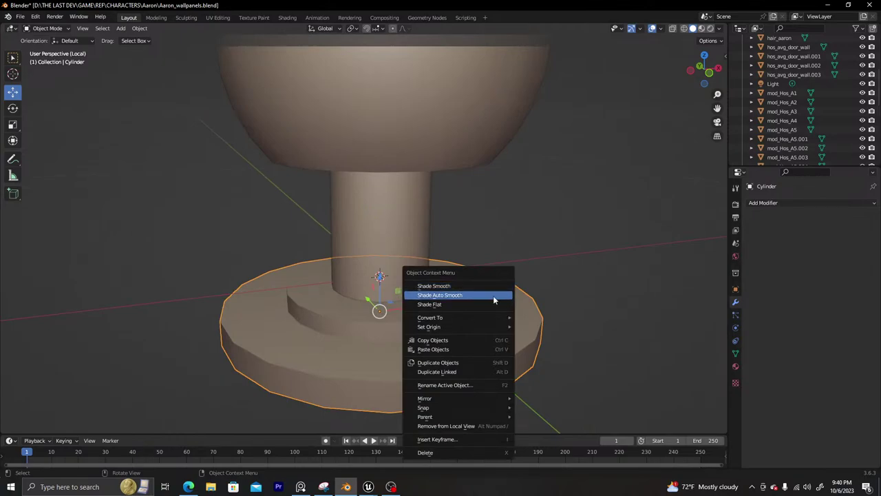
click(496, 295)
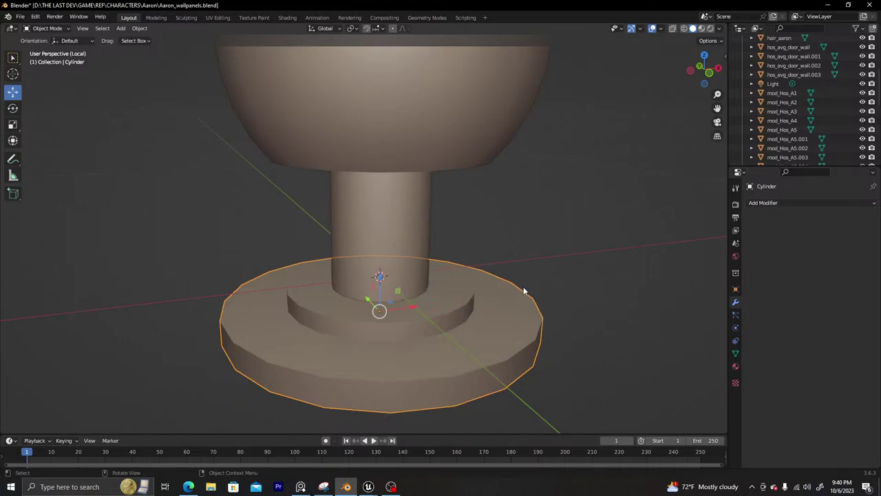
Show the full scene, raise the knob and base plate about 1.33 m, and move them about 0.70 m along negative Y
shift+click(372, 212)
scroll(375, 213, down, 8)
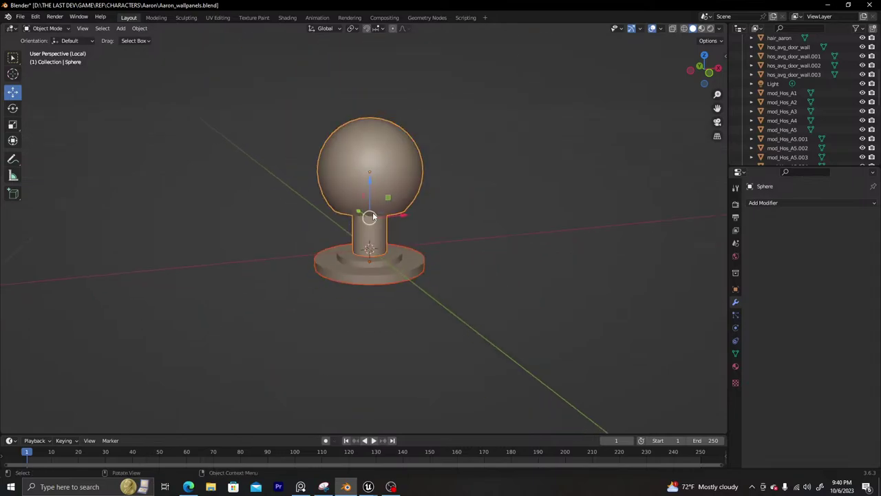
key(KP_Divide)
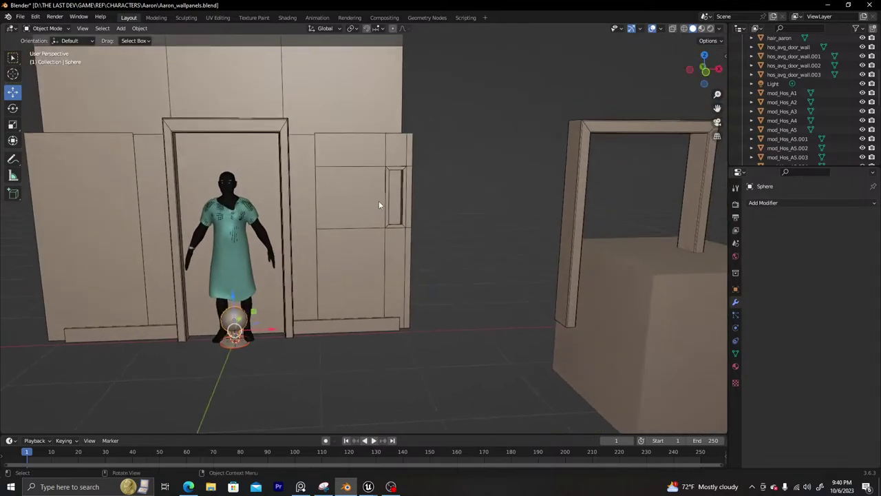
drag(232, 298, 242, 188)
middle_drag(243, 188, 319, 255)
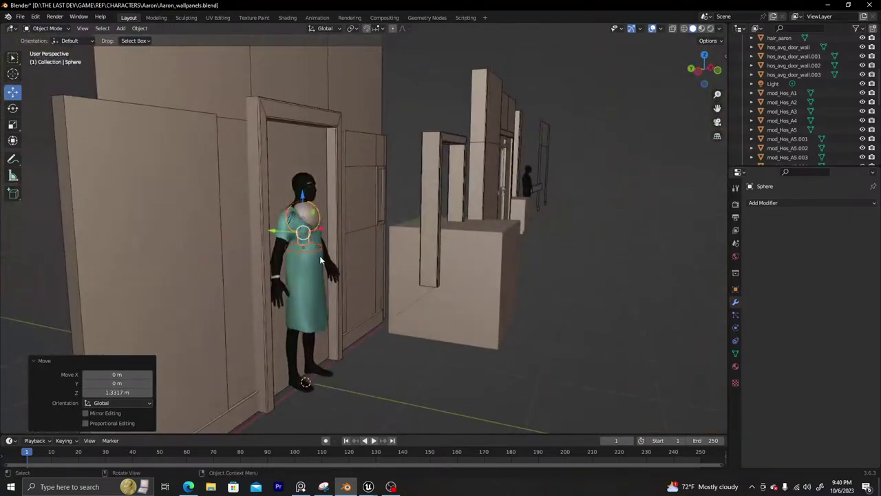
scroll(319, 255, up, 2)
drag(239, 230, 373, 268)
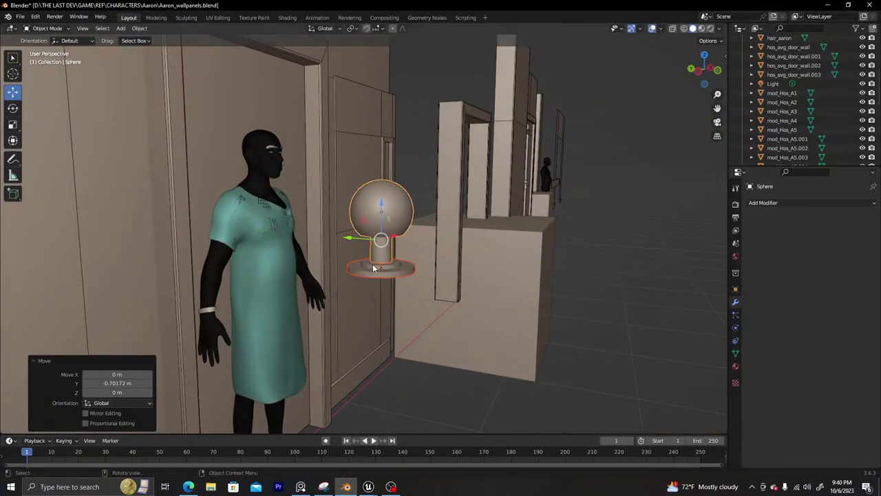
Rotate the knob and base plate together by 90° around the X axis
text(r90)
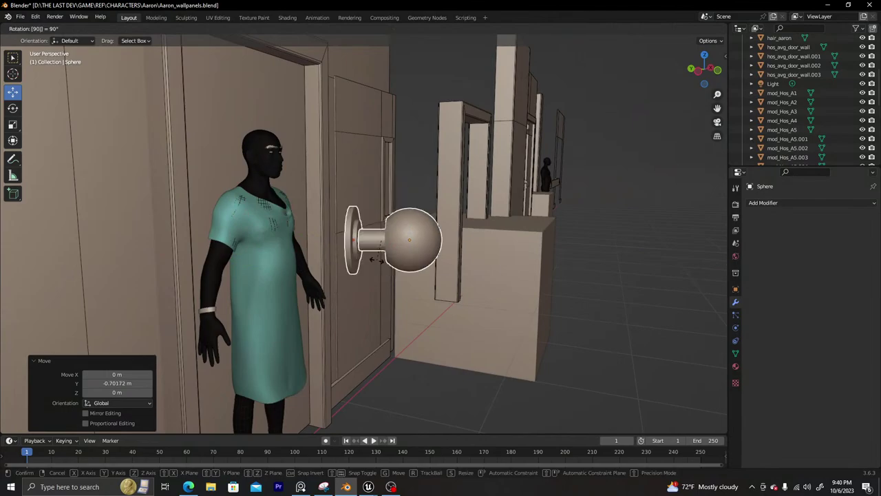
text(x)
key(Return)
middle_drag(377, 260, 319, 261)
scroll(295, 246, down, 3)
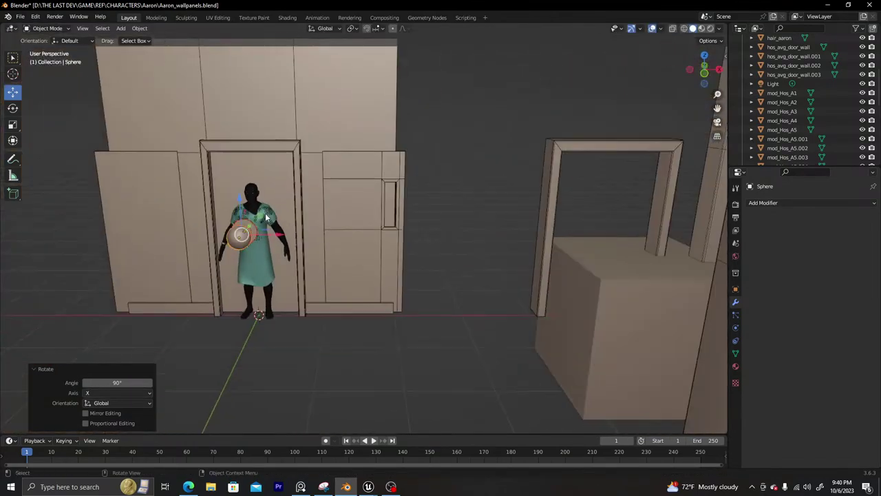
middle_drag(277, 170, 302, 185)
click(302, 184)
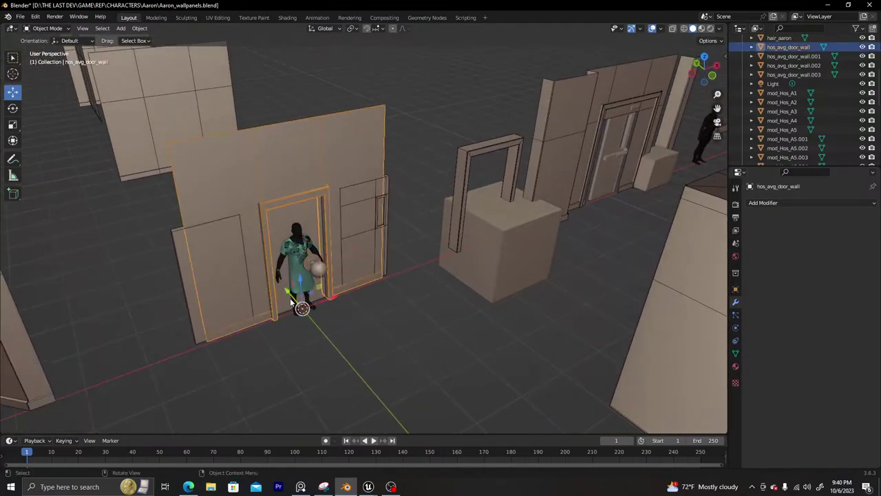
drag(327, 303, 195, 331)
key(ctrl+z)
Isolate the three door panels together with the knob and its base plate in local view
click(231, 266)
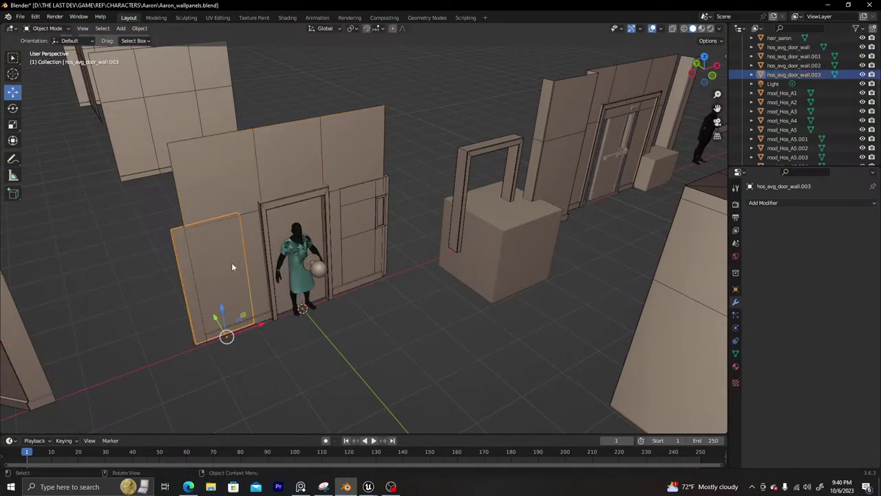
shift+click(283, 216)
shift+click(313, 263)
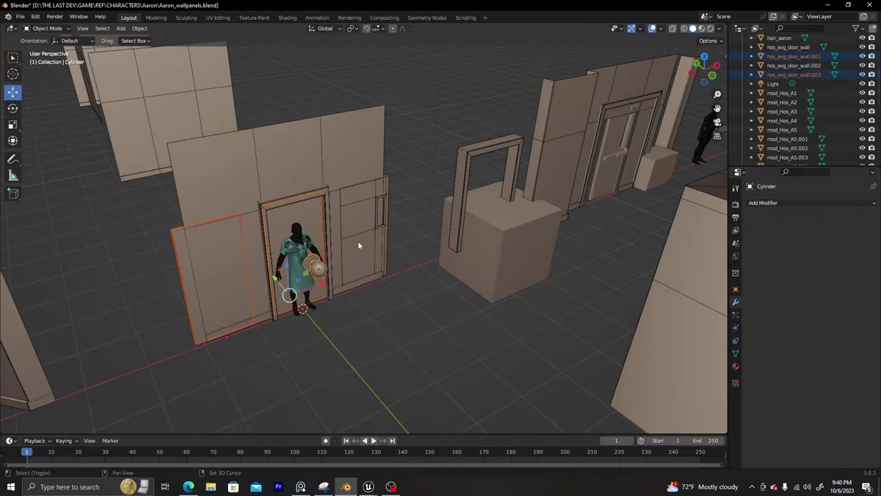
shift+click(367, 214)
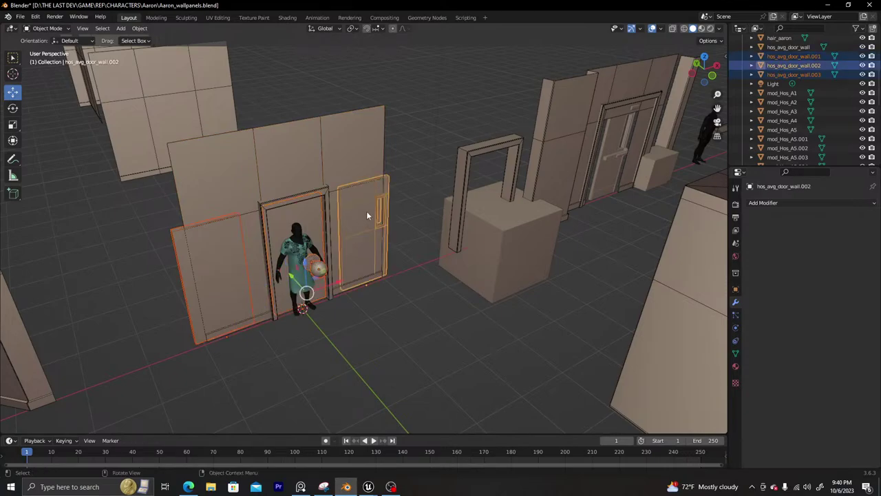
key(KP_Divide)
Select the knob and base plate and apply their scale
click(380, 204)
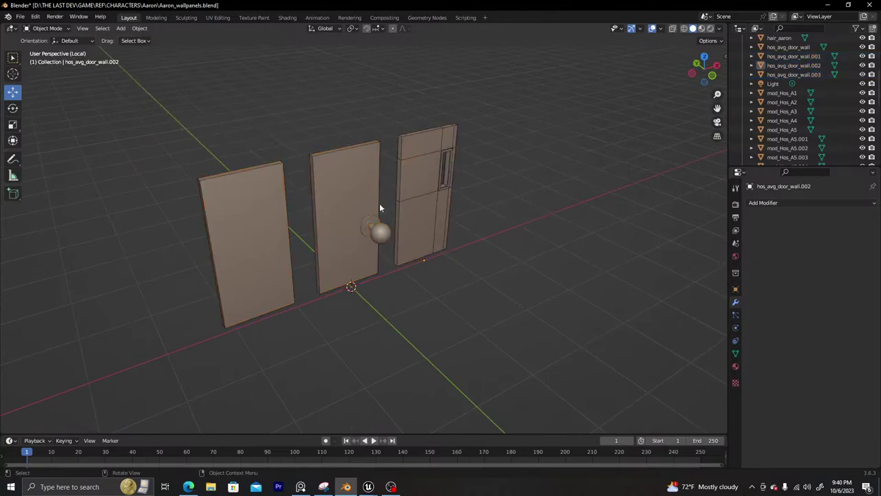
scroll(370, 236, up, 3)
middle_drag(370, 239, 436, 261)
click(384, 214)
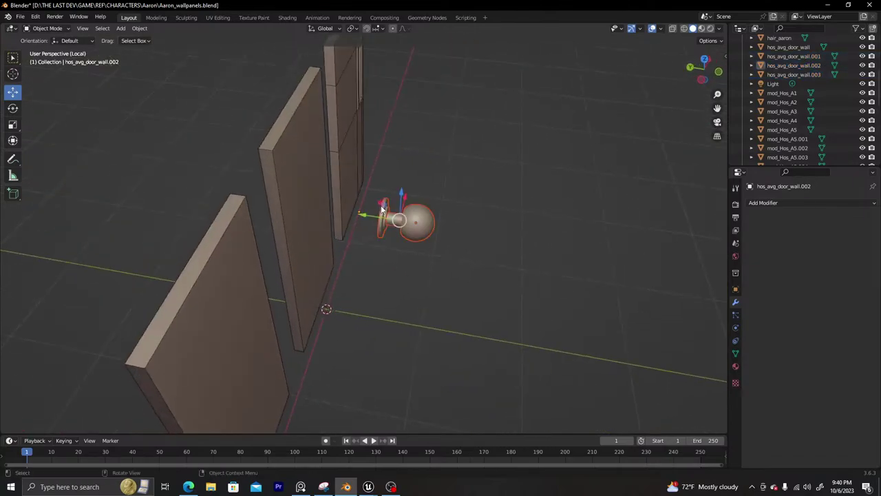
middle_drag(388, 186, 319, 145)
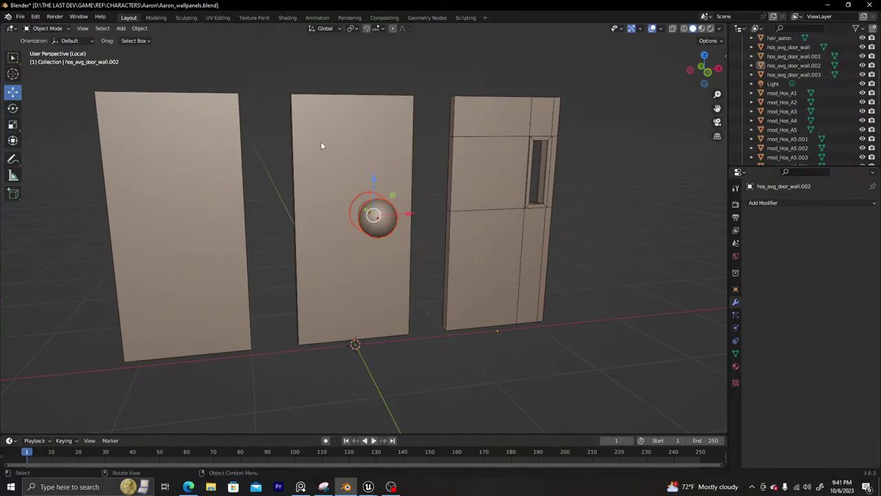
key(ctrl+a)
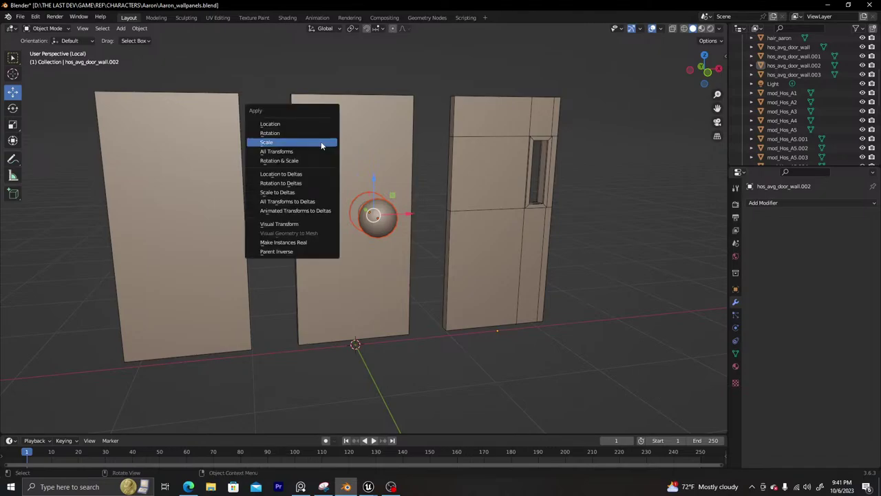
click(322, 143)
Scale the knob and base plate together to about 0.439 in front view
click(426, 175)
middle_drag(426, 175, 434, 212)
click(434, 213)
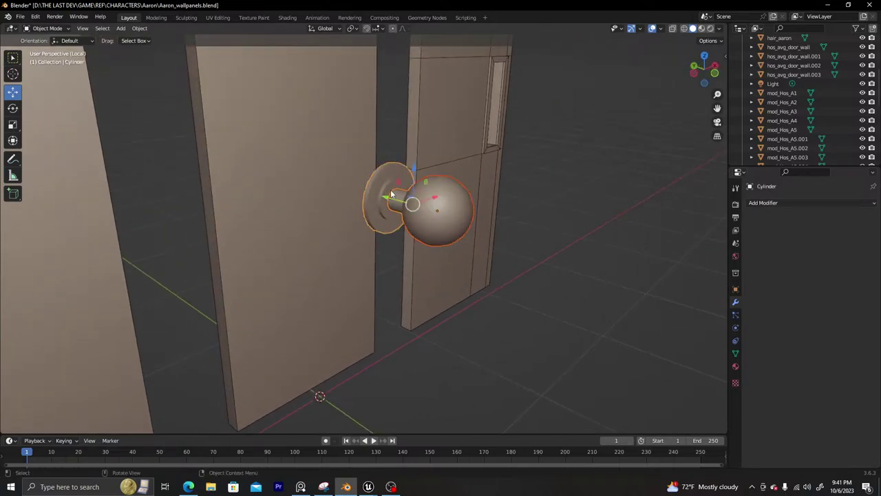
key(KP_1)
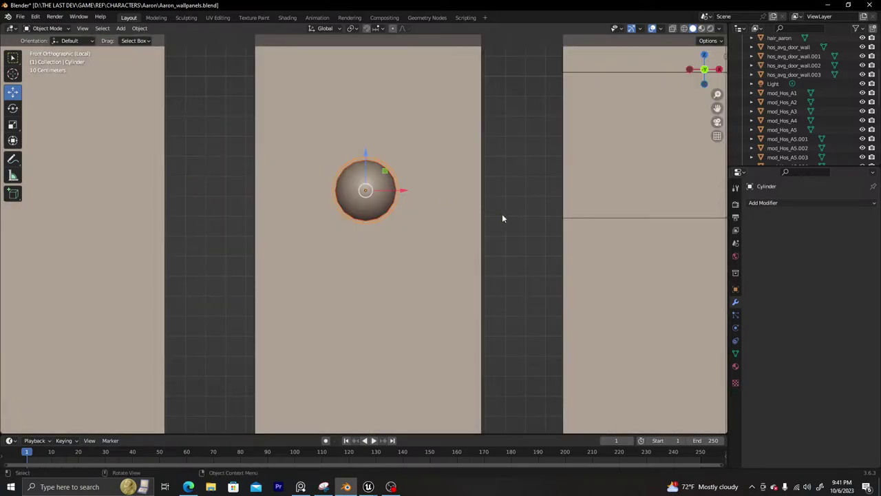
key(s)
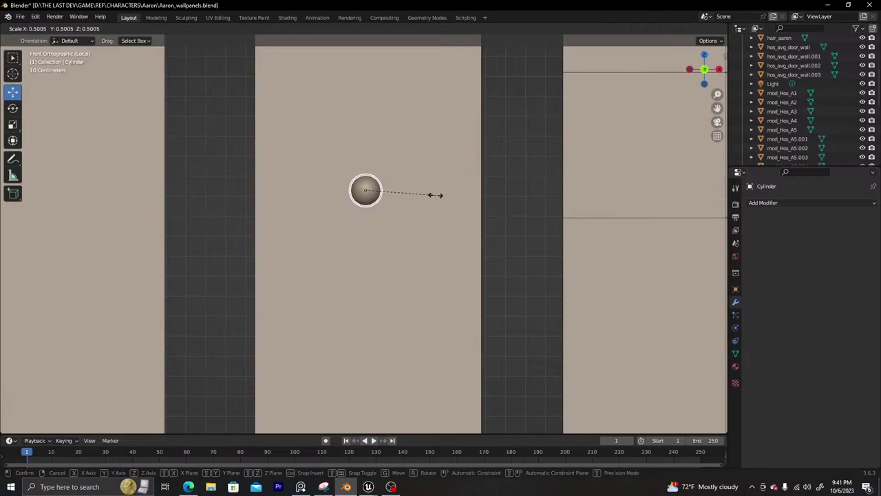
click(427, 194)
Move the knob and base plate about 0.45 m along X and 0.34 m down, near the middle door's edge
key(g)
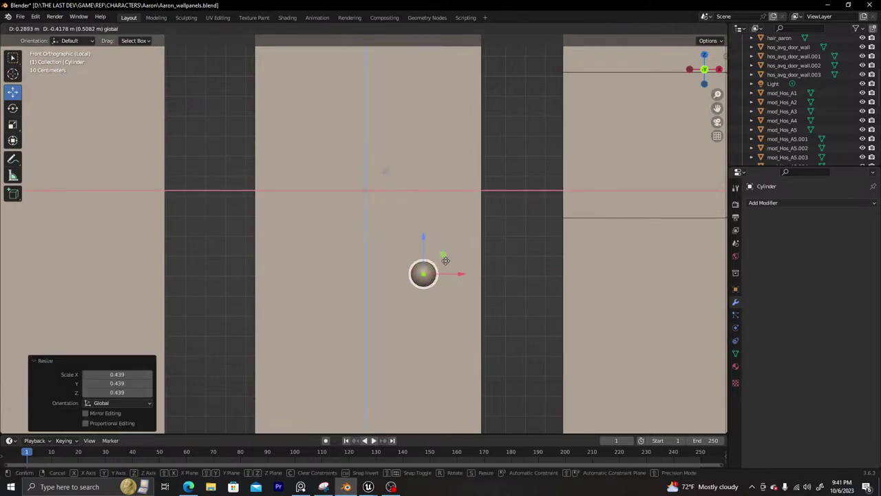
click(473, 241)
scroll(470, 290, down, 3)
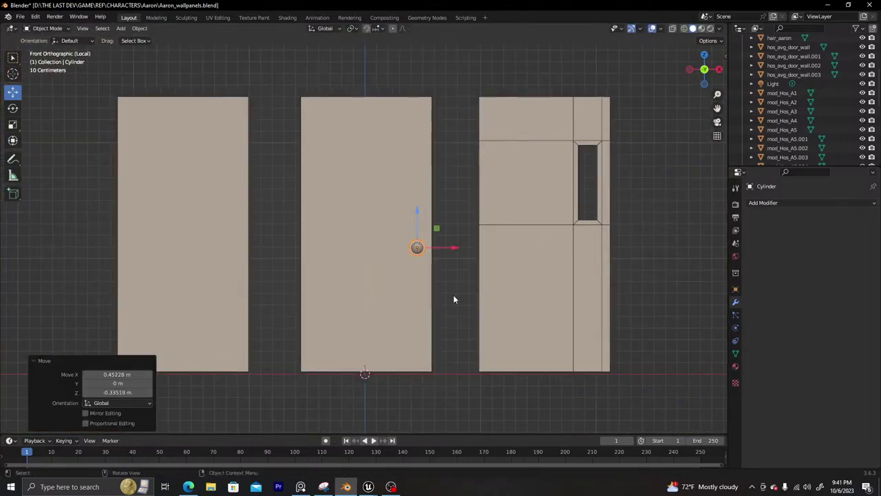
Move the knob and base plate about 0.688 m along Y to the middle door's face, plus a further 0.025 m
middle_drag(454, 298, 382, 227)
key(g)
key(y)
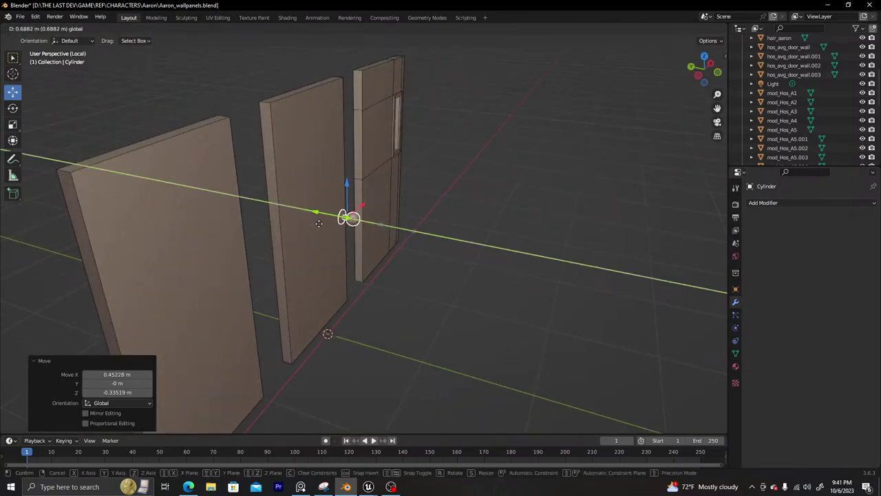
click(318, 225)
key(KP_Decimal)
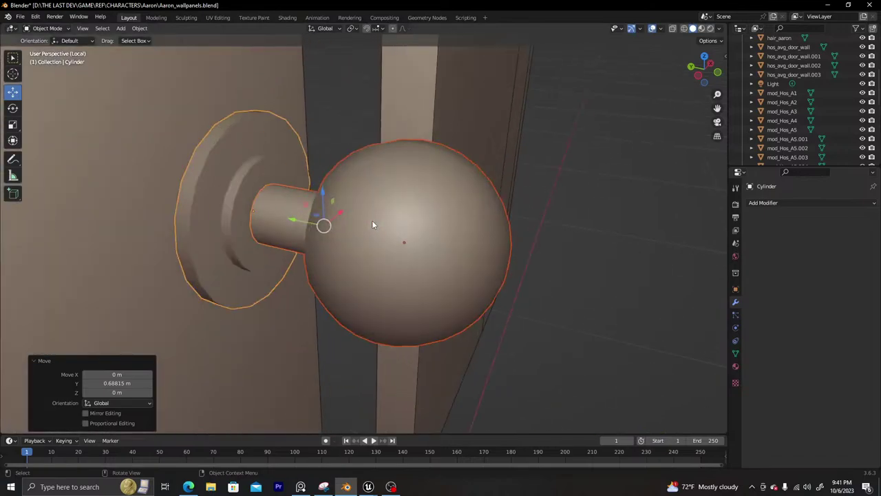
middle_drag(342, 227, 307, 235)
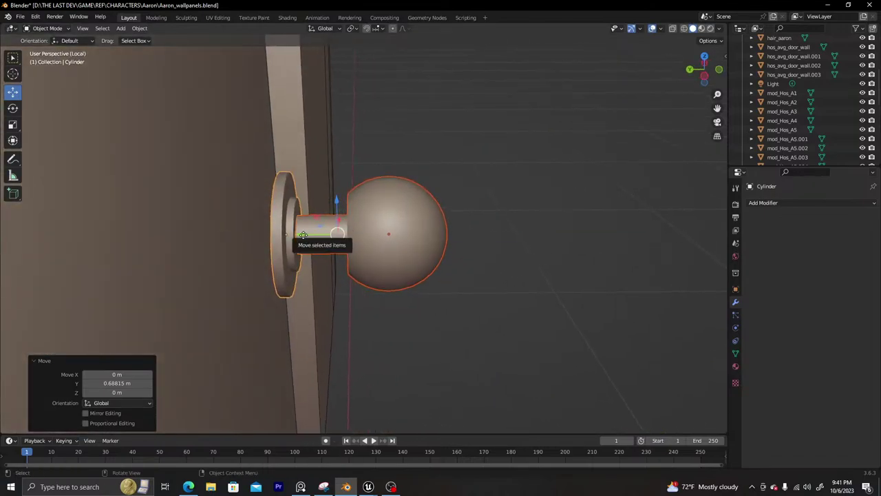
drag(307, 236, 281, 235)
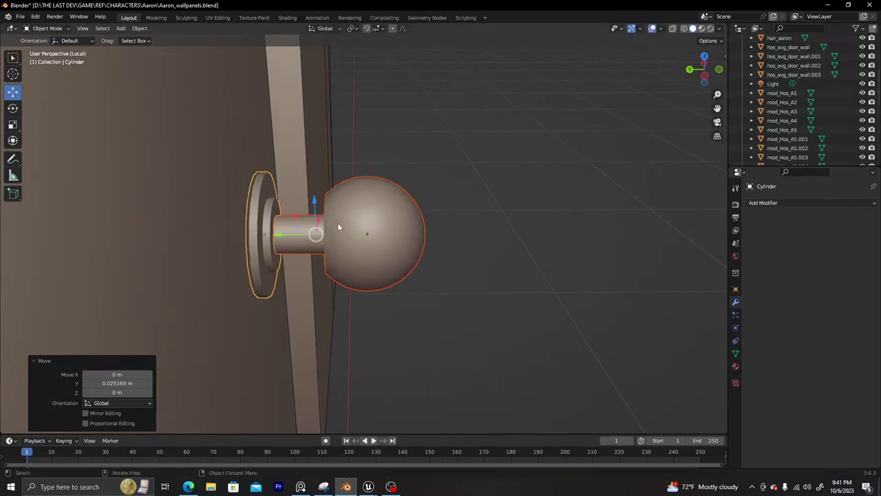
Scale the base plate alone up to about 1.26 on all axes, leaving nothing selected
middle_drag(320, 235, 297, 230)
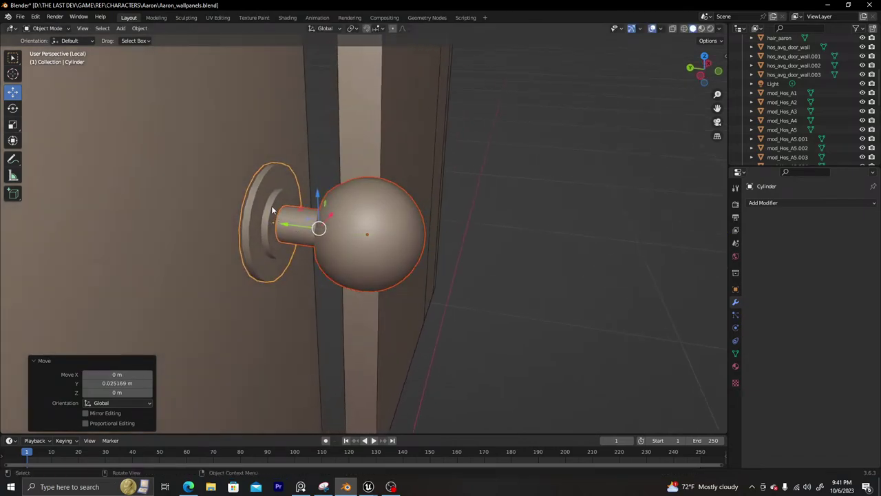
click(258, 191)
key(s)
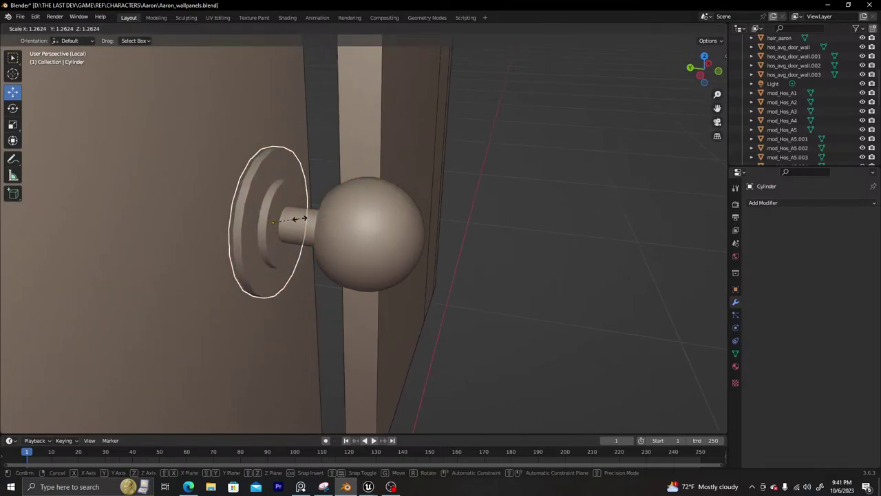
click(301, 218)
click(521, 291)
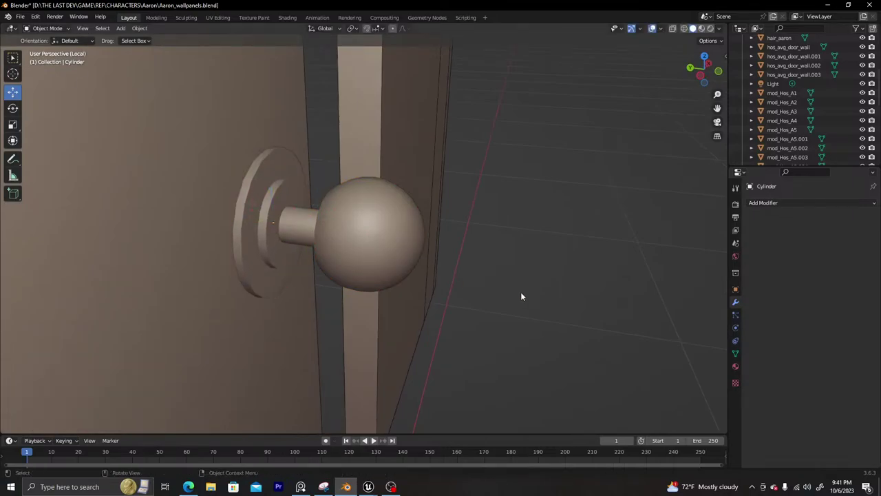
Move the knob slightly along Y so that its stem sits deeper in the enlarged base plate
middle_drag(521, 292, 354, 235)
scroll(345, 238, down, 6)
scroll(364, 242, up, 4)
scroll(370, 234, up, 3)
click(354, 236)
key(g)
key(y)
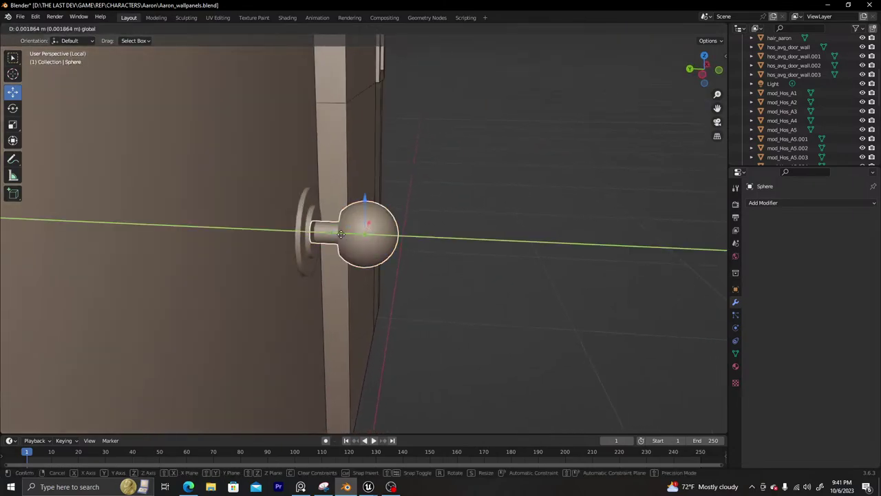
drag(341, 234, 335, 234)
click(482, 248)
scroll(431, 247, down, 4)
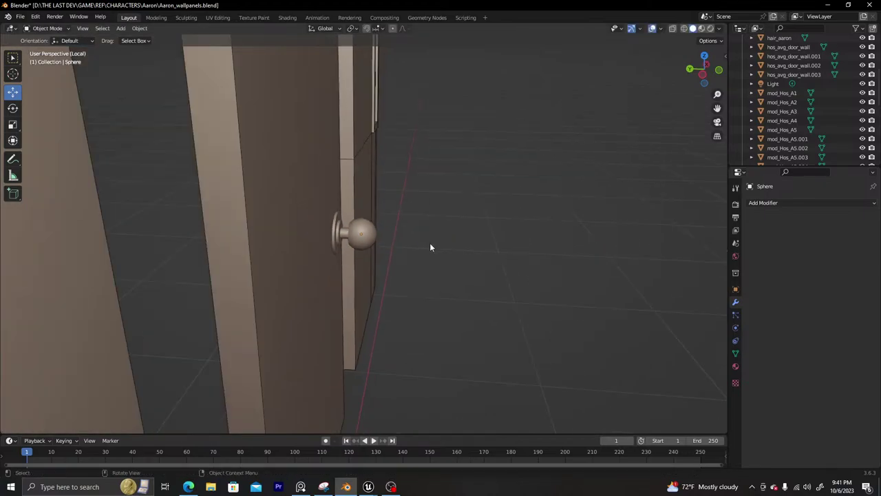
middle_drag(430, 247, 335, 244)
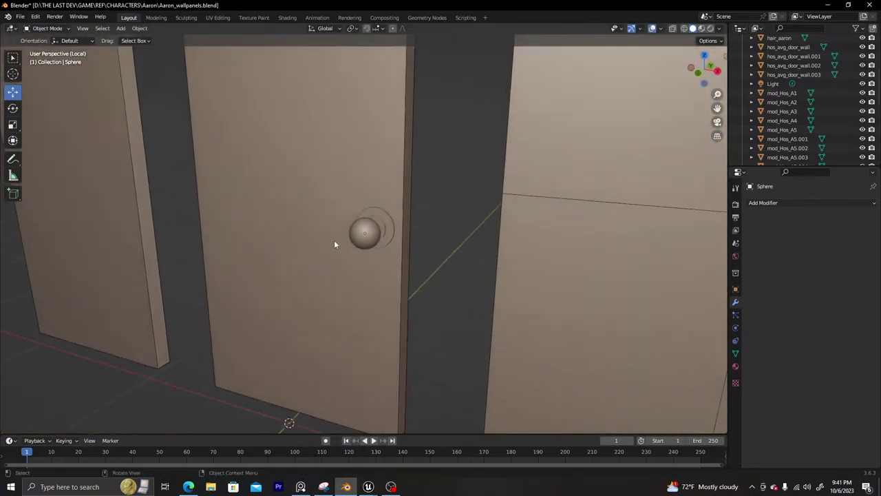
In Edit Mode, delete the ring of faces around the doorknob sphere's front pole and the remaining centre faces, leaving a round opening
scroll(348, 236, down, 4)
scroll(358, 234, up, 4)
click(367, 230)
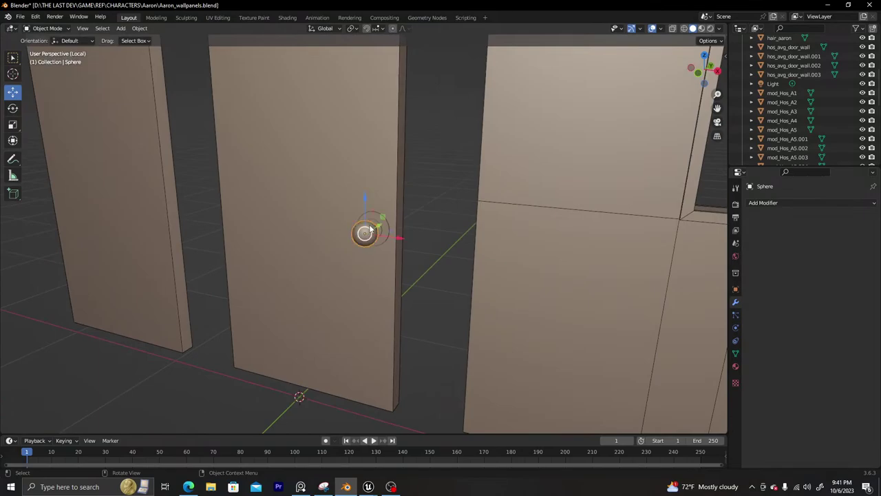
key(Tab)
scroll(359, 264, up, 8)
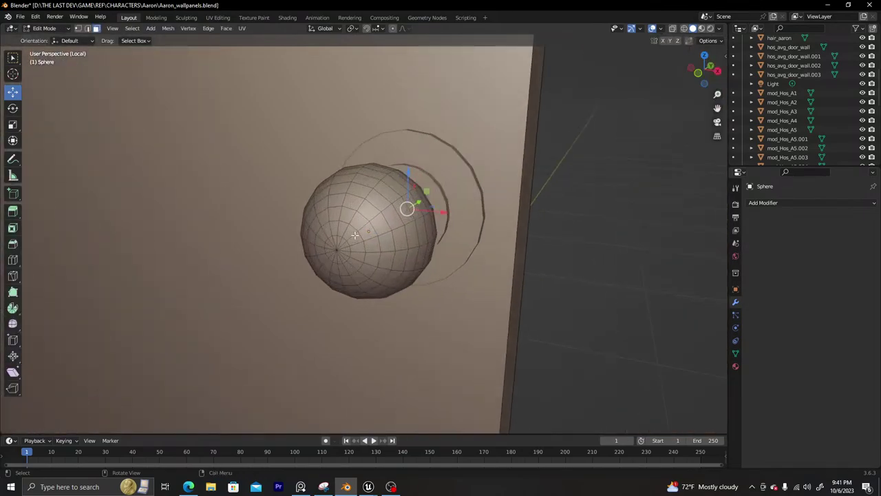
middle_drag(354, 236, 338, 236)
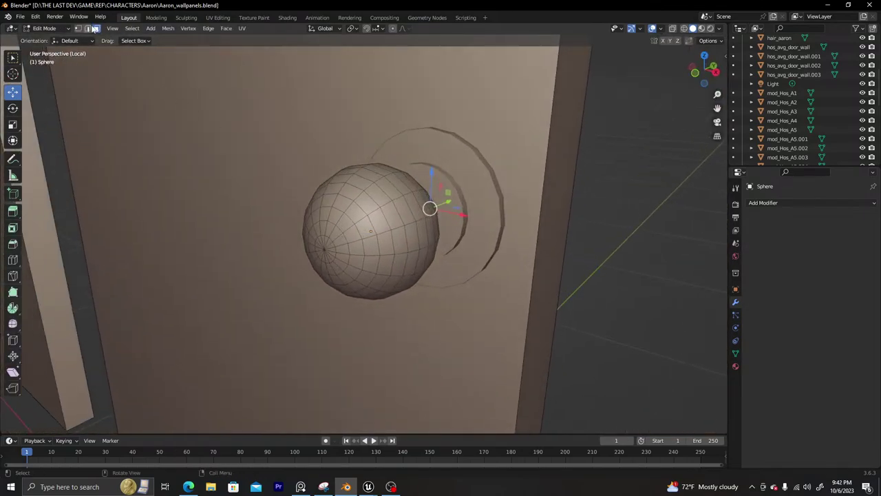
click(345, 226)
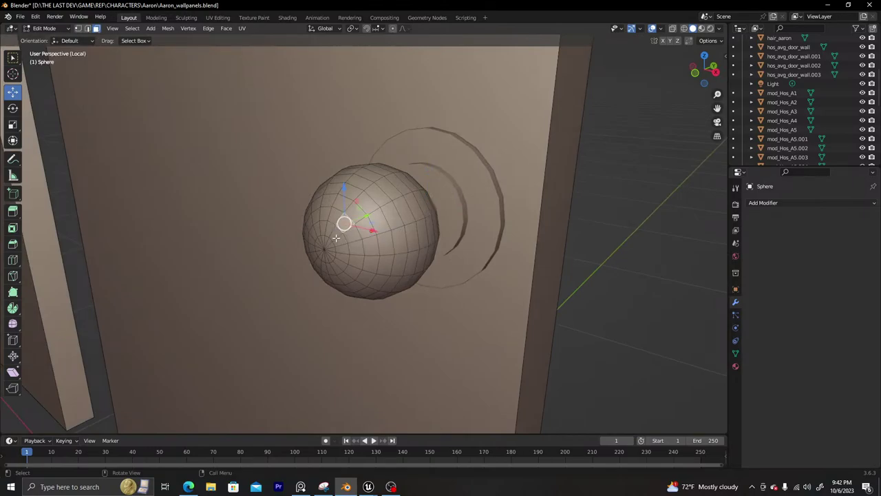
click(325, 245)
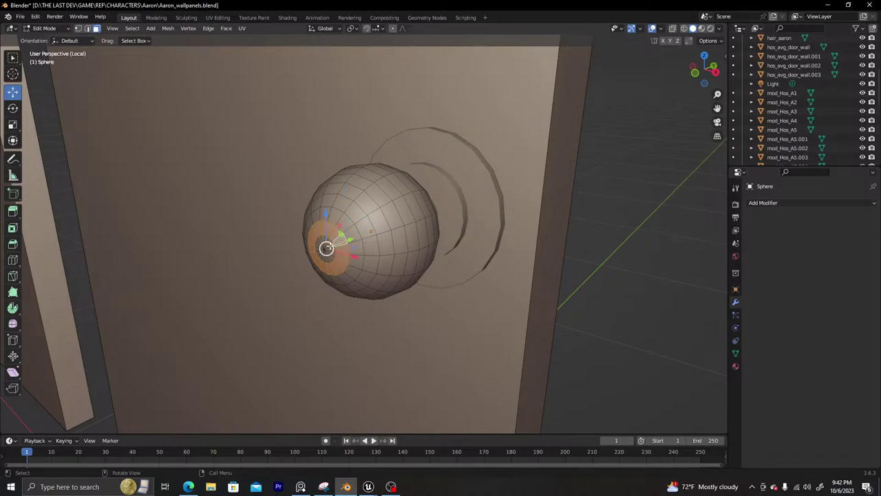
key(x)
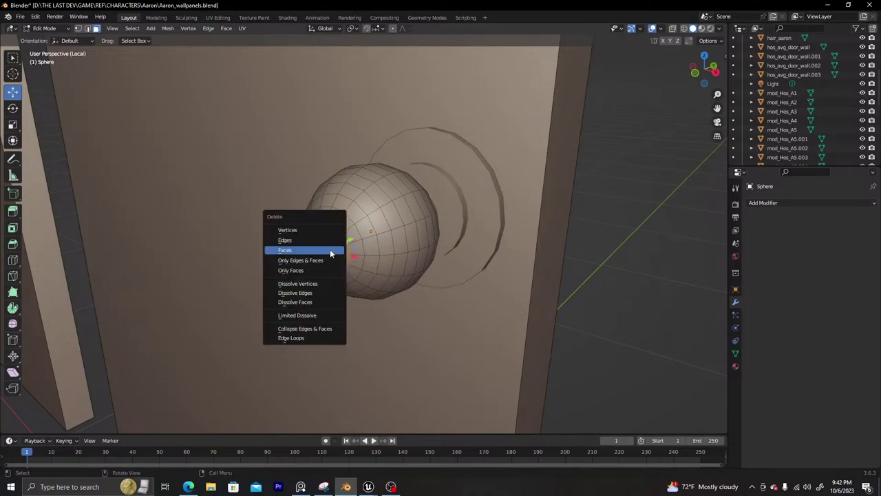
click(330, 249)
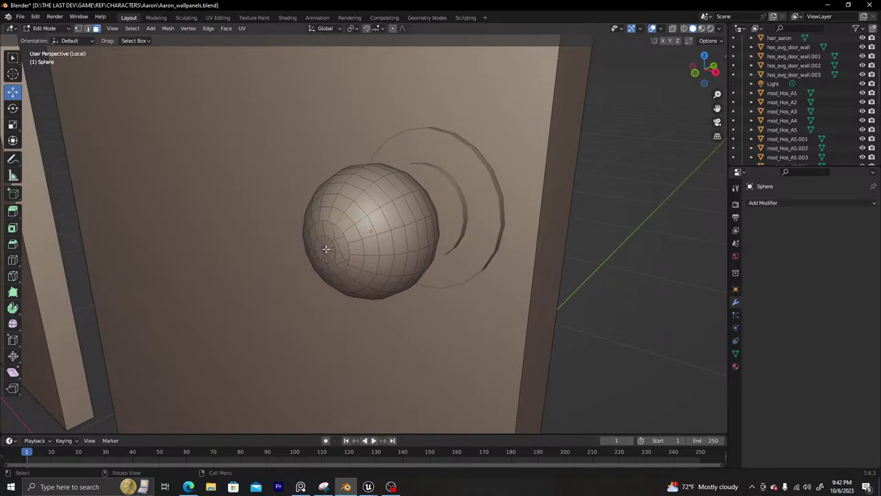
key(l)
key(x)
click(325, 249)
Extrude the opening's edge loop about 0.006 m into the knob along Y and fill it with a face
click(87, 28)
alt+click(329, 248)
middle_drag(328, 248, 317, 244)
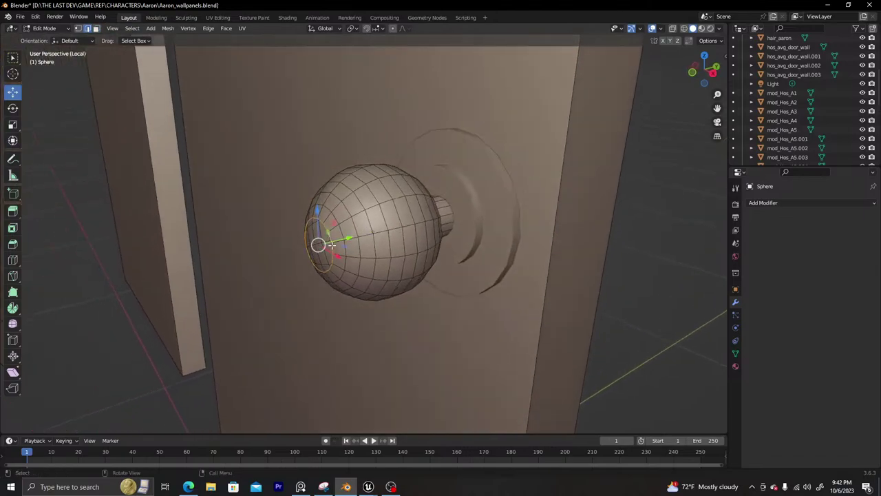
key(g)
key(y)
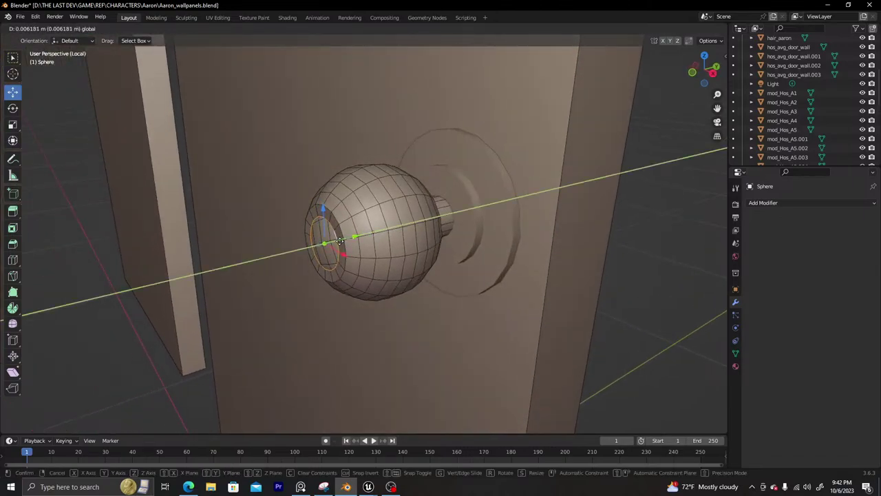
click(339, 240)
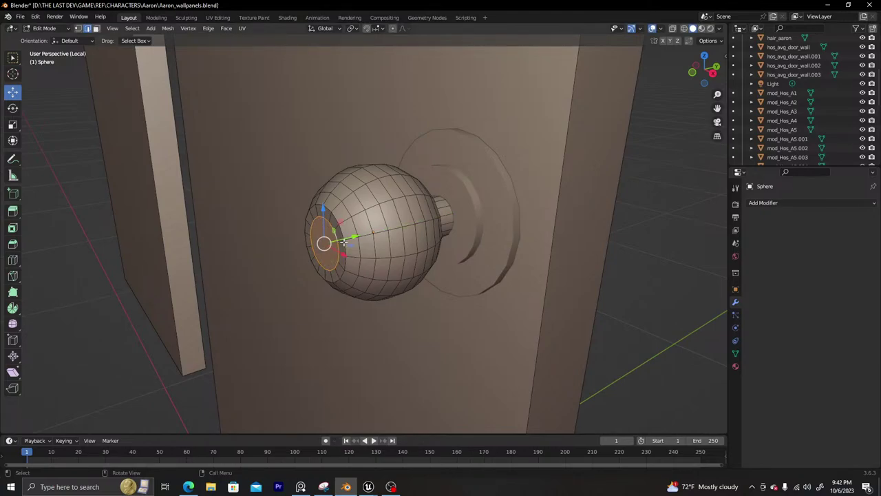
Apply smooth shading to the doorknob in Object Mode and deselect it
key(Tab)
scroll(355, 225, down, 3)
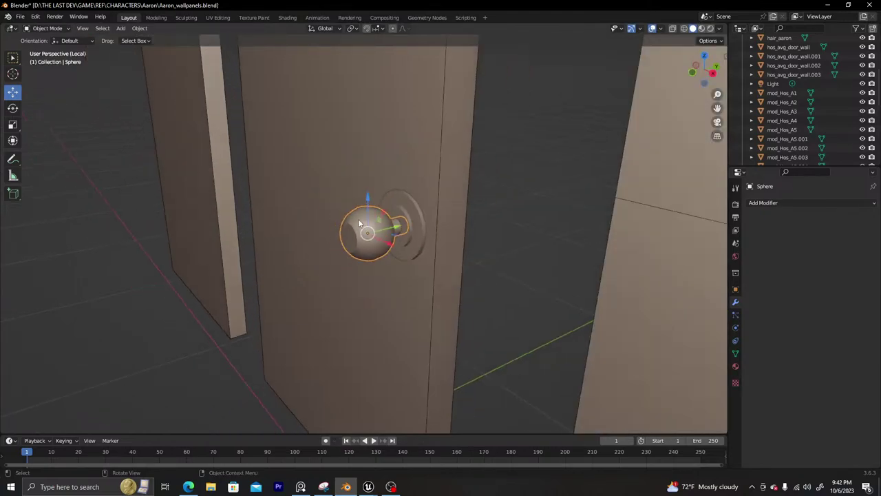
right_click(355, 224)
click(344, 232)
right_click(360, 227)
click(358, 219)
click(473, 214)
Examine the doorknob up close from several angles and check its proportions against the three doors
middle_drag(473, 214, 419, 233)
scroll(397, 237, up, 4)
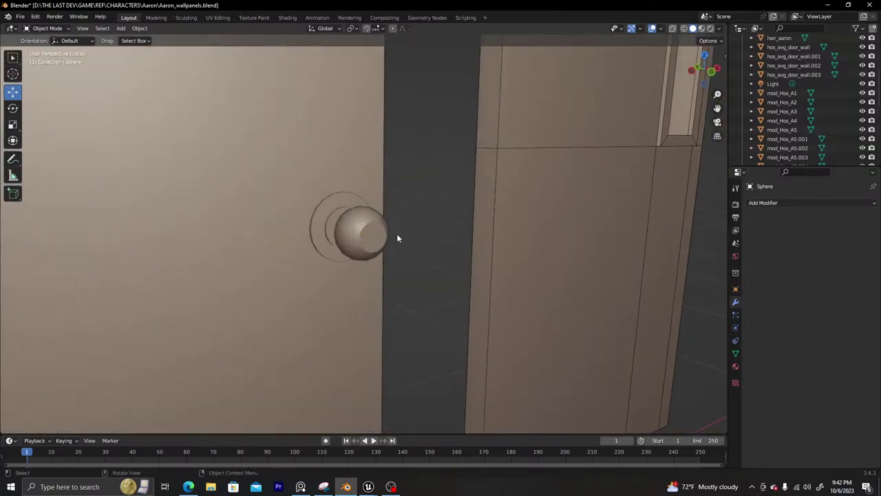
scroll(397, 237, down, 4)
scroll(392, 235, up, 4)
scroll(393, 236, down, 3)
scroll(392, 239, down, 3)
middle_drag(392, 238, 358, 246)
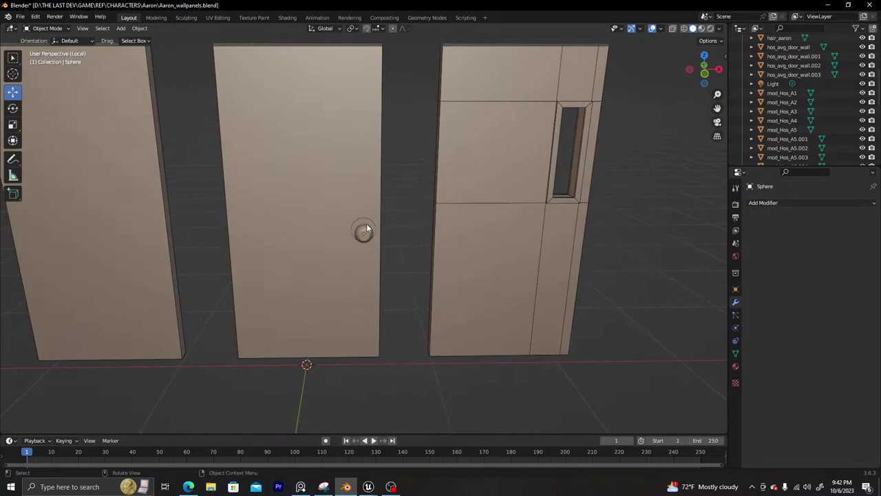
scroll(376, 226, down, 3)
middle_drag(363, 222, 376, 243)
scroll(371, 208, down, 3)
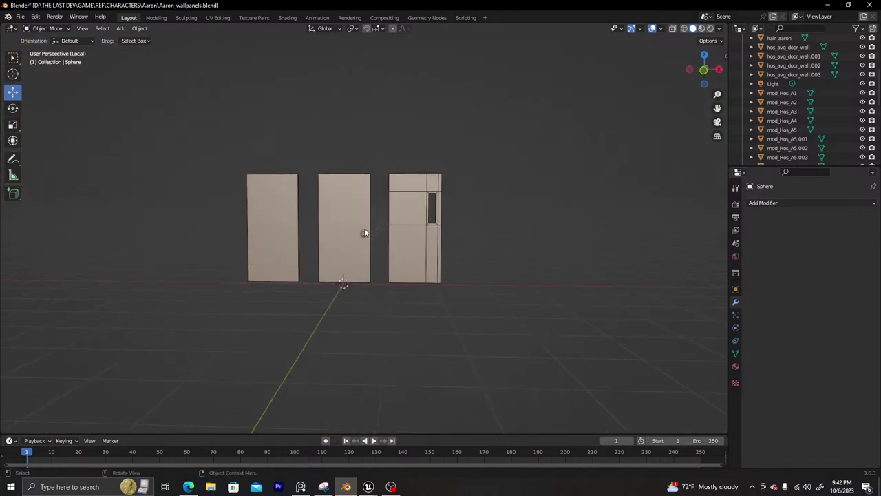
scroll(371, 226, up, 5)
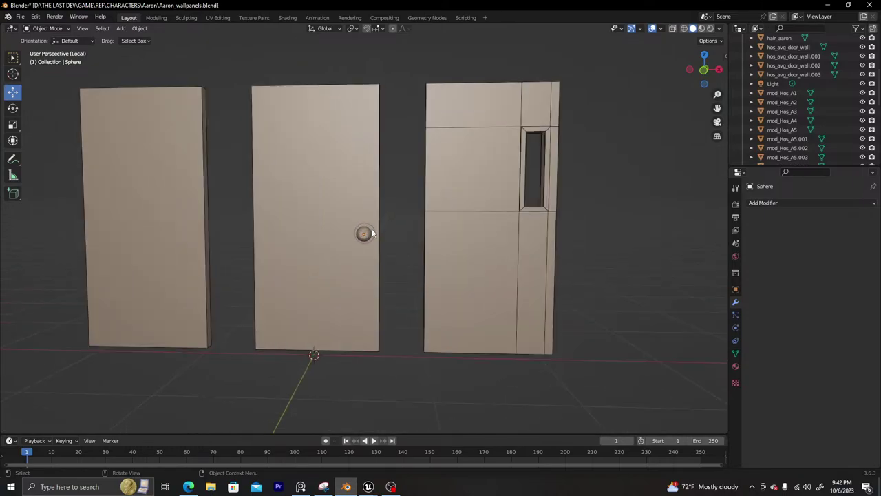
scroll(377, 224, down, 3)
Leave local view and scale the doorknob together with its round base plate to 0.7
key(KP_Divide)
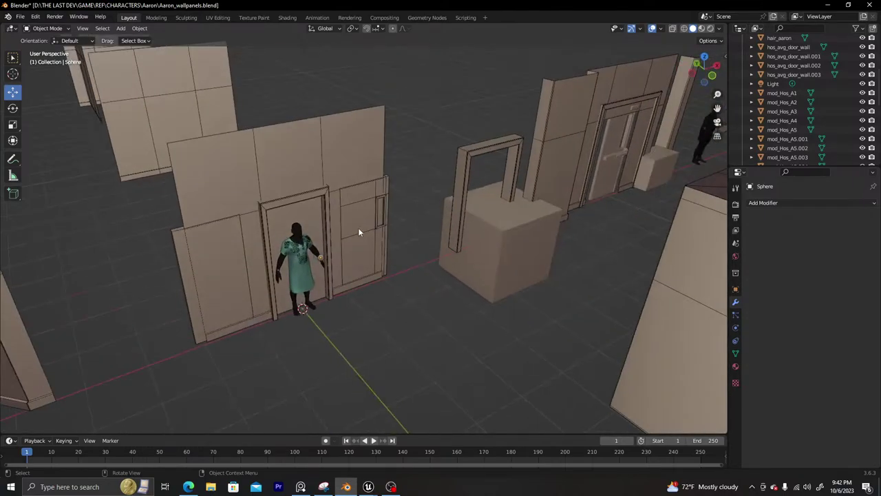
middle_drag(360, 232, 311, 224)
scroll(286, 246, up, 3)
scroll(275, 251, up, 3)
shift+middle_drag(241, 259, 356, 234)
scroll(333, 252, up, 2)
click(352, 222)
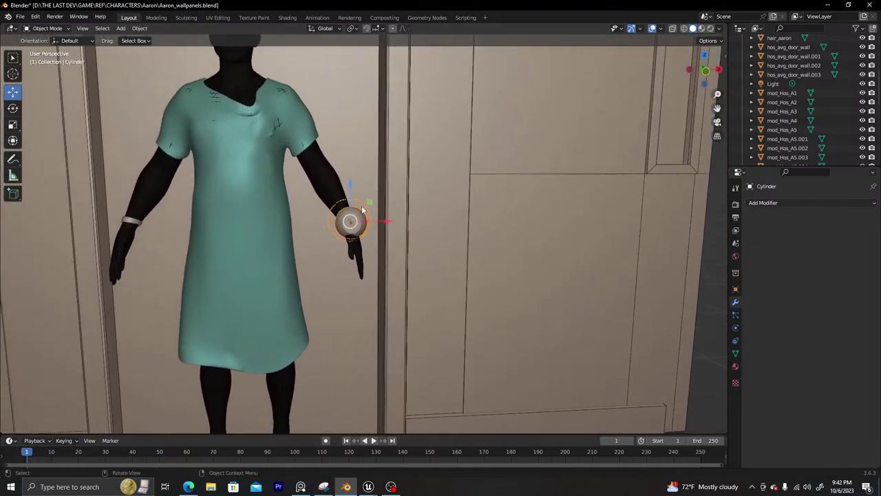
text(s)
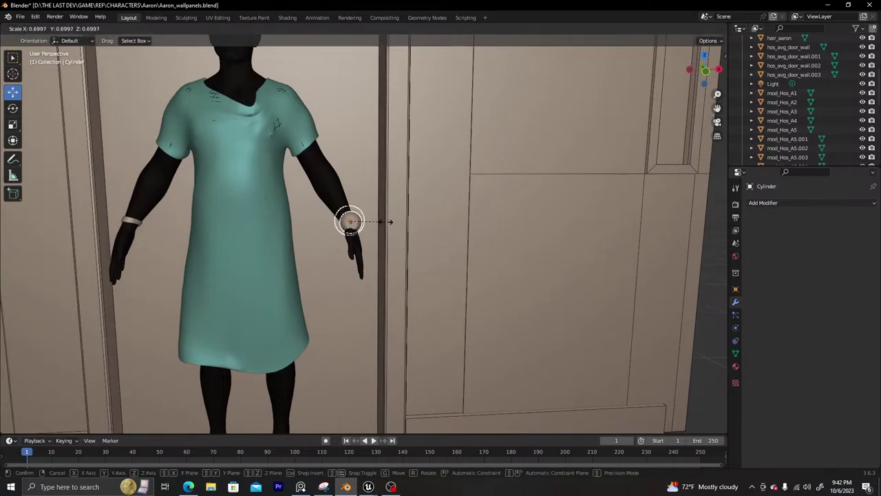
text(.7)
key(Return)
In front view, raise the knob and base plate about 0.046 m and fine-tune their position along X by about 0.019 m
key(KP_1)
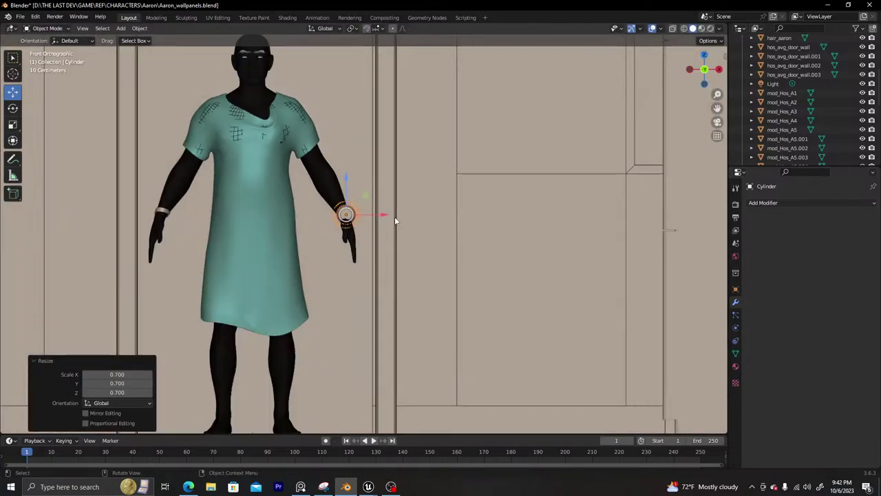
scroll(395, 209, down, 3)
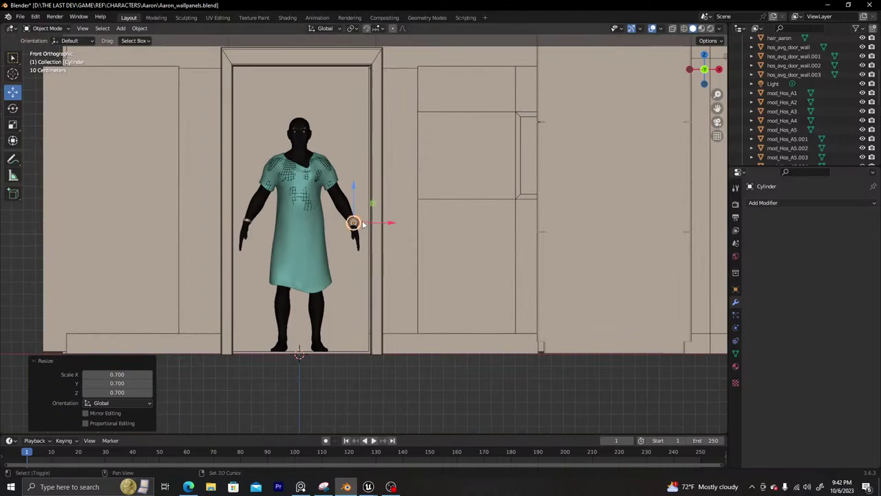
scroll(395, 219, up, 1)
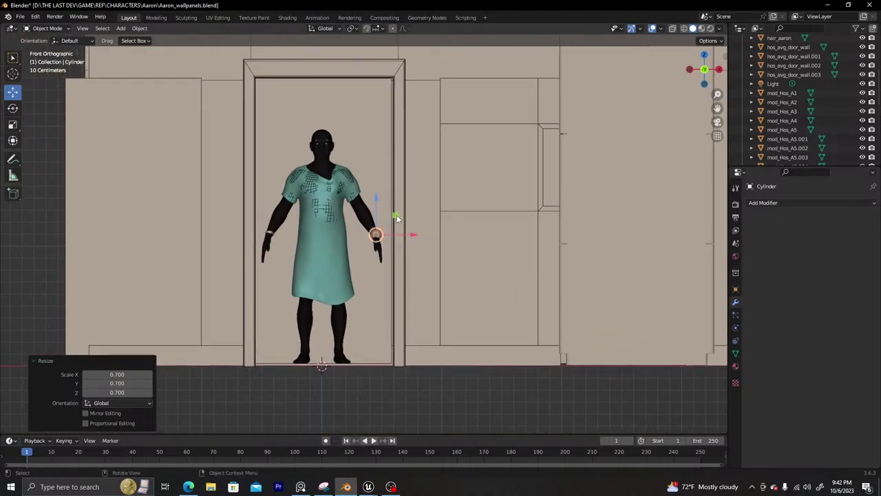
drag(394, 218, 394, 210)
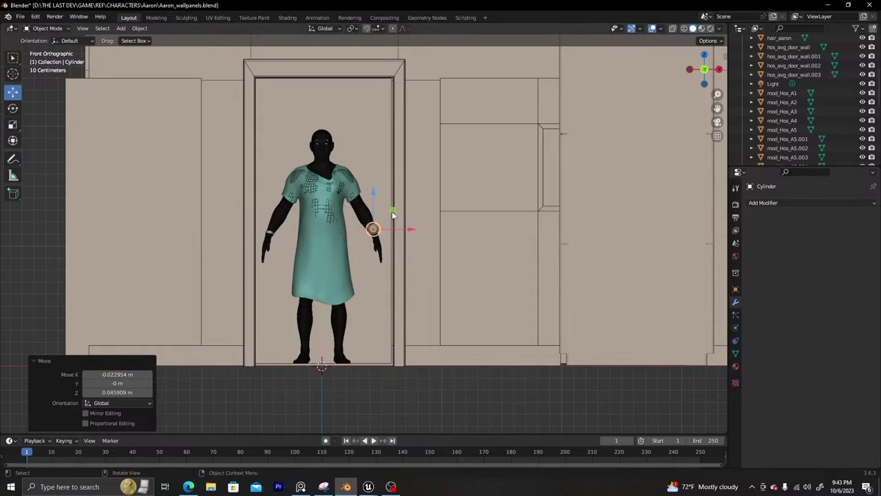
drag(372, 204, 397, 231)
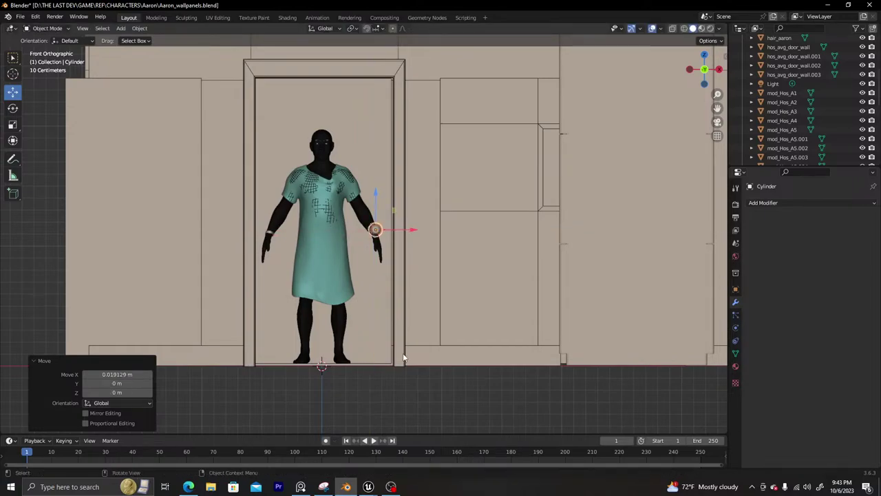
click(400, 388)
Duplicate the knob's round base plate and move the copy up about 0.644 m along Z on the door
mouse_move(393, 247)
middle_down()
mouse_move(419, 297)
mouse_move(413, 278)
mouse_move(326, 239)
mouse_move(380, 240)
middle_up()
scroll(408, 249, up, 4)
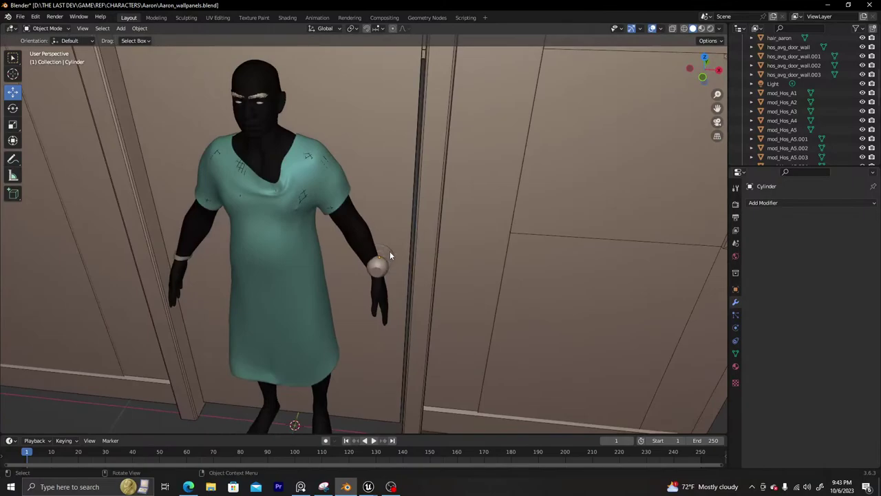
click(385, 258)
scroll(387, 255, down, 6)
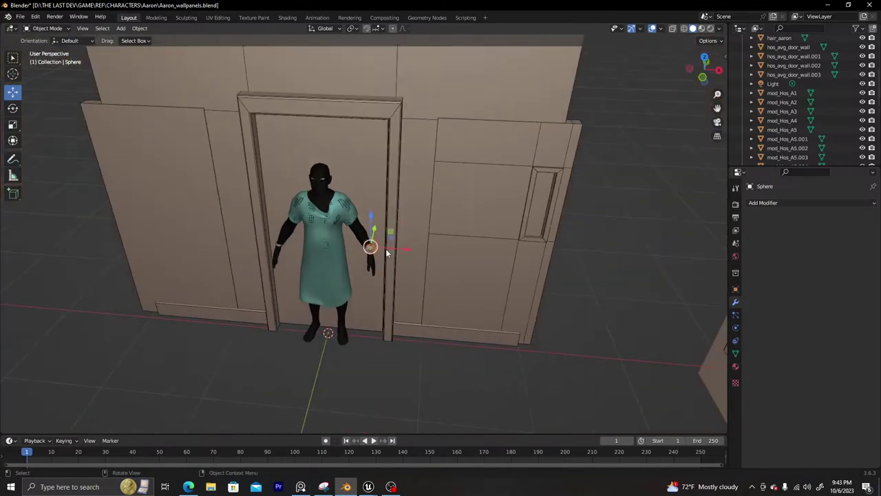
scroll(383, 257, up, 8)
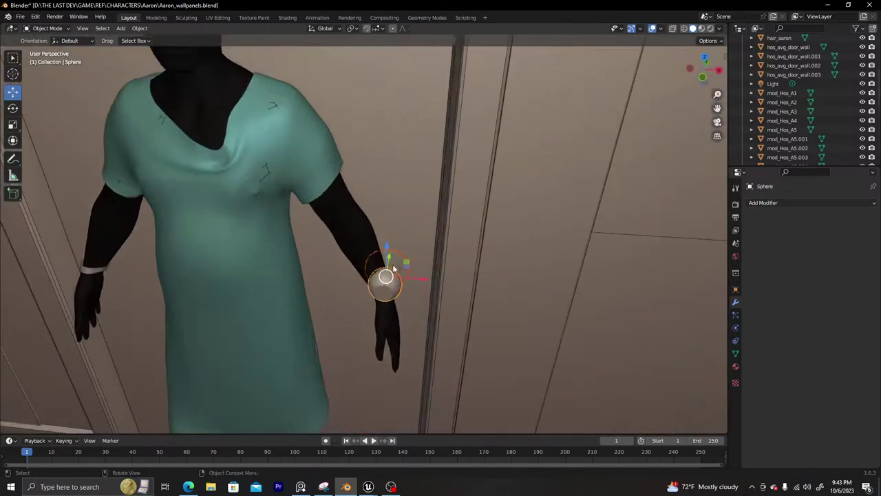
click(392, 262)
key(shift)
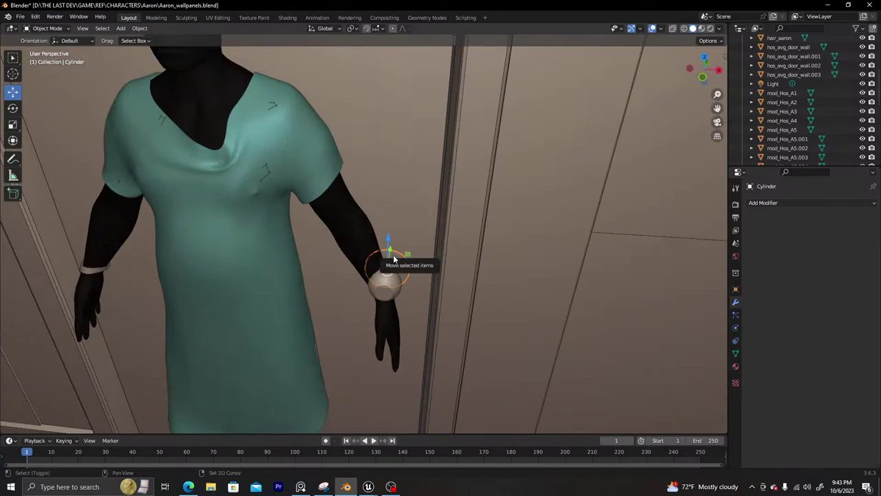
key(shift+d)
scroll(393, 255, down, 8)
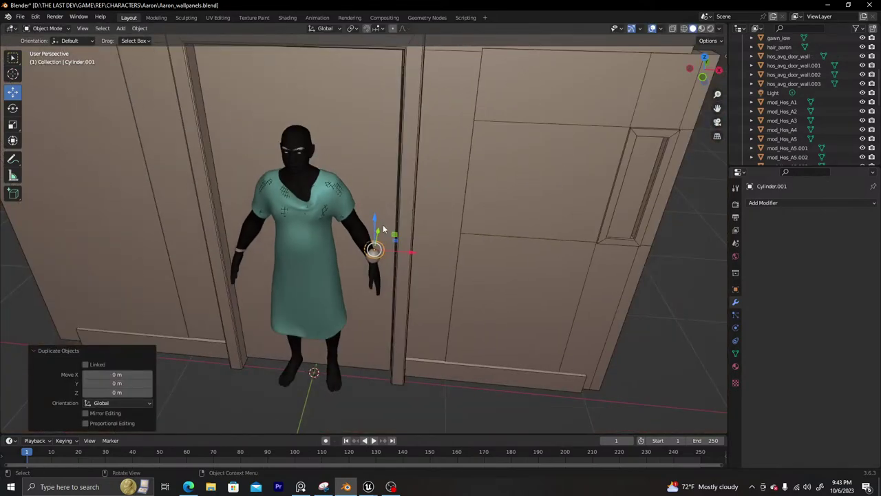
drag(374, 218, 364, 123)
Add a cube mesh and scale it down uniformly to 0.1
middle_drag(374, 153, 403, 172)
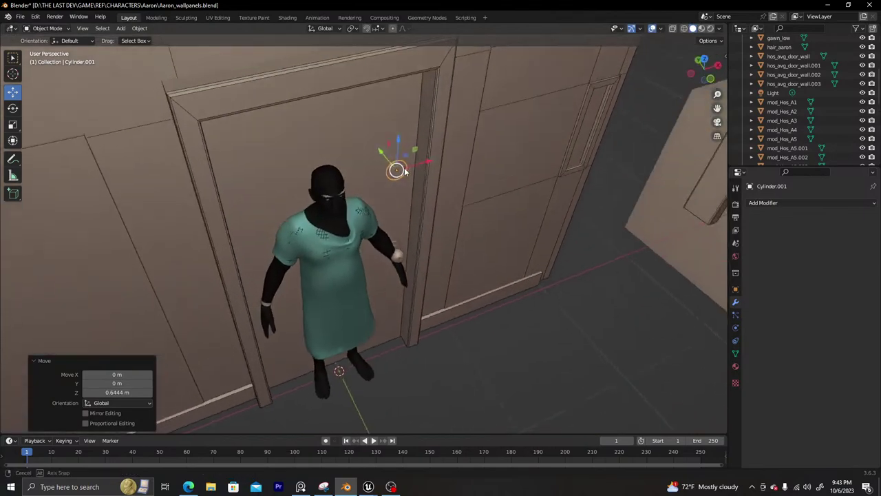
scroll(407, 169, up, 5)
middle_drag(410, 116, 388, 165)
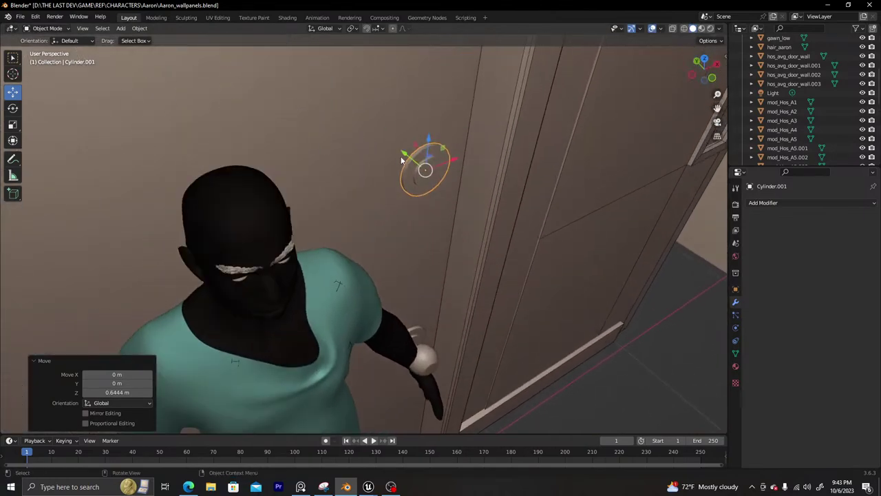
scroll(404, 165, down, 5)
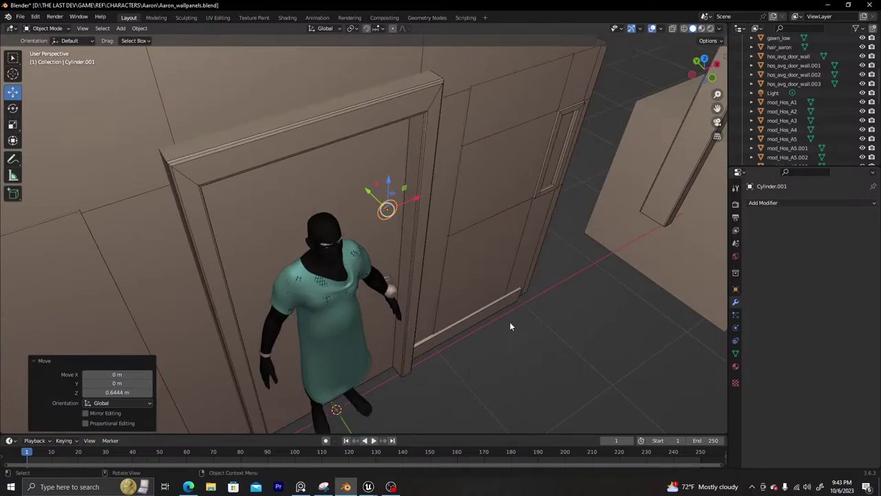
key(shift+a)
mouse_move(502, 318)
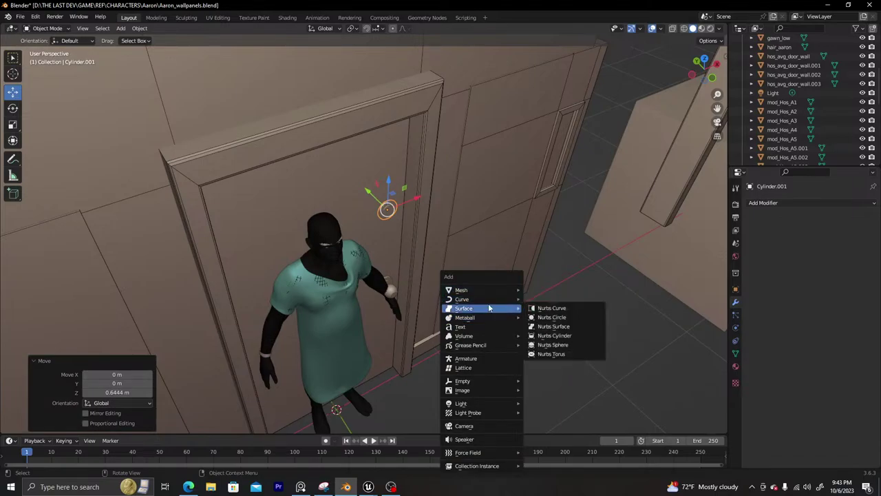
mouse_move(489, 301)
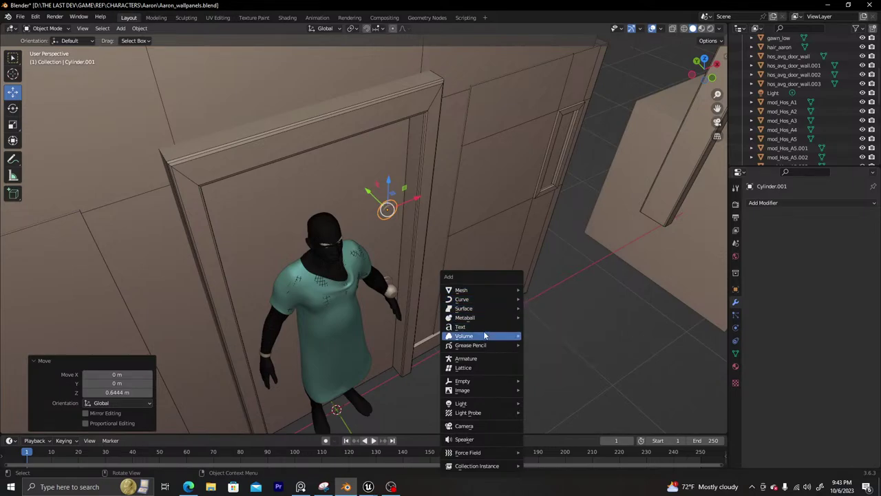
click(557, 310)
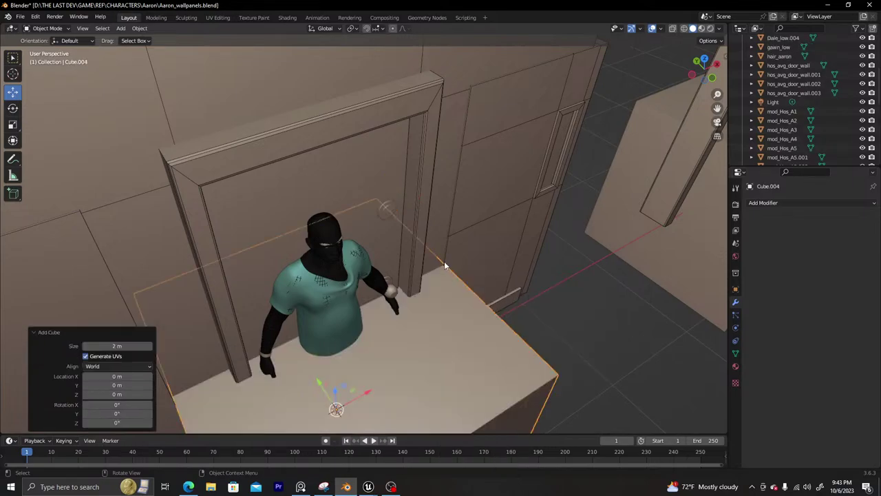
scroll(448, 275, down, 4)
key(s)
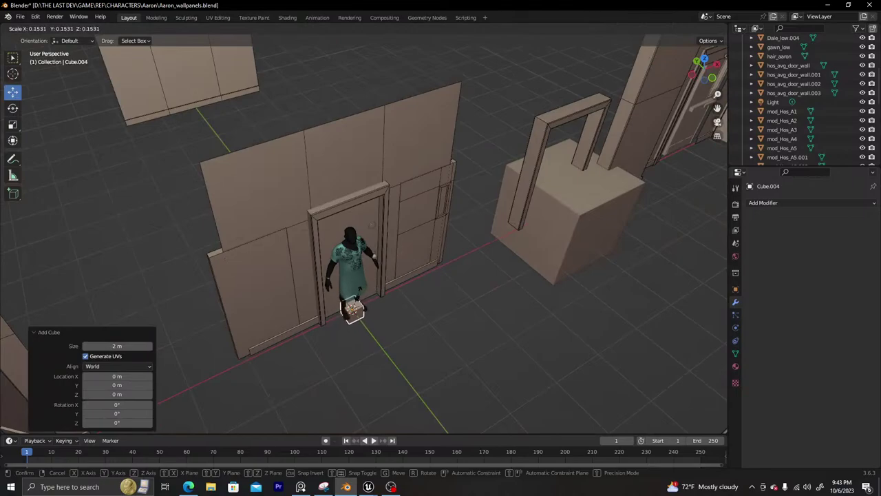
click(356, 301)
Raise the small cube along Z to just above the character's head and shift it about -0.006 m along Y
key(g)
key(z)
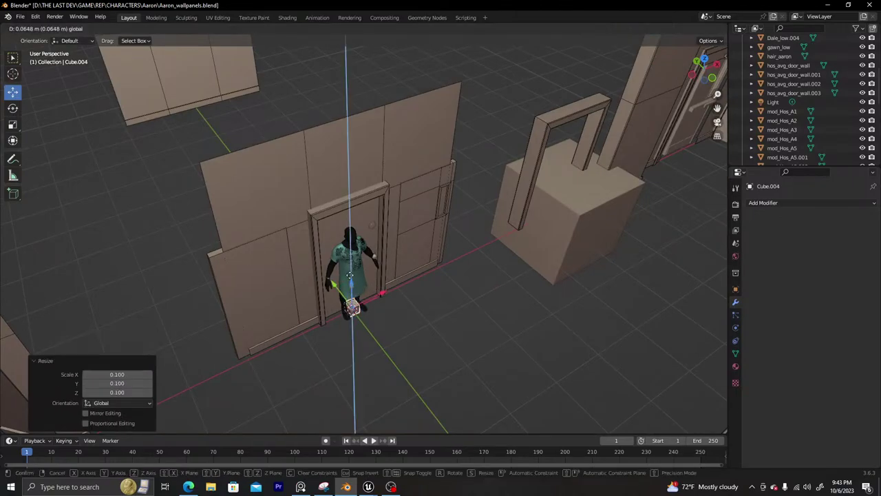
click(349, 220)
drag(340, 207, 342, 210)
Move the cube about 0.417 m along X and -0.344 m along Z, and shift it back about 0.123 m along X beside the upper round plate
middle_drag(387, 237, 376, 167)
scroll(350, 194, up, 5)
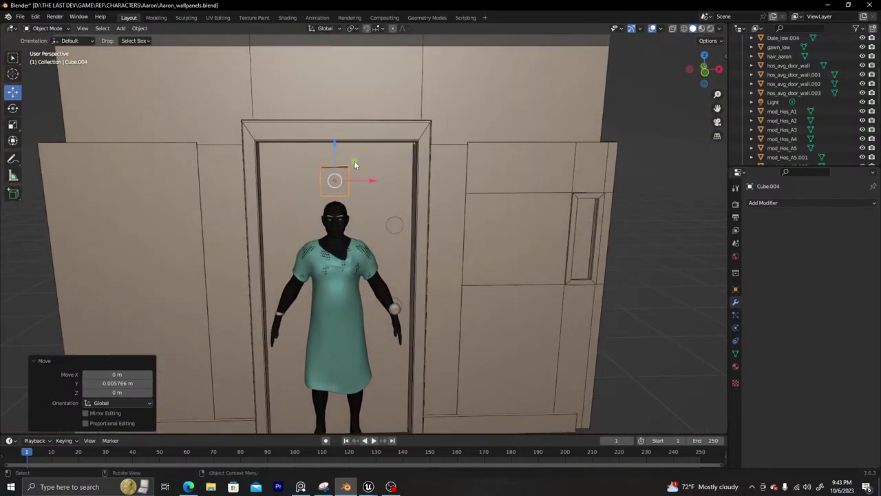
key(g)
click(413, 212)
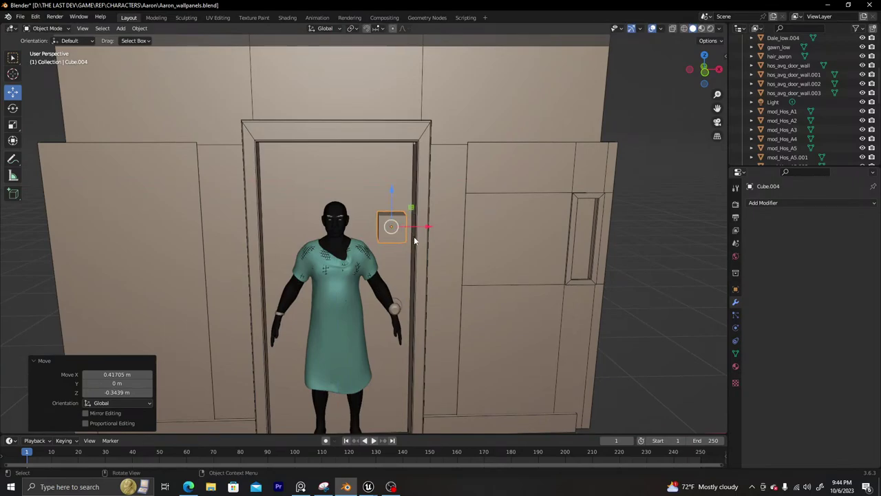
scroll(435, 234, up, 5)
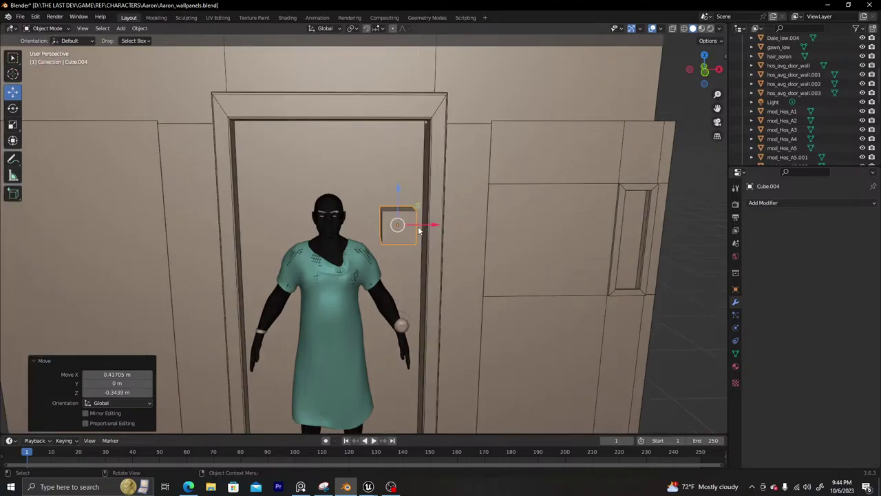
middle_drag(422, 217, 381, 234)
drag(379, 201, 328, 201)
scroll(328, 201, down, 5)
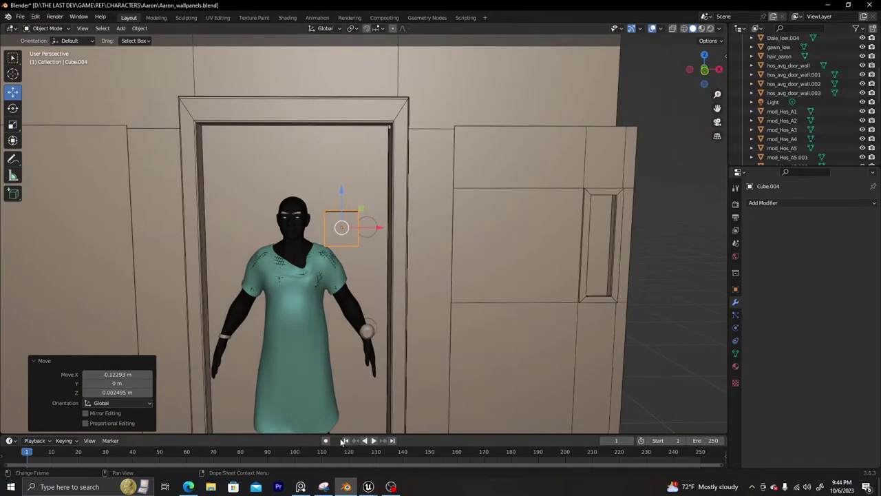
Check the hospital corridor reference image for the door hardware, and switch to the HOSPITAL level in Unreal Engine
click(301, 486)
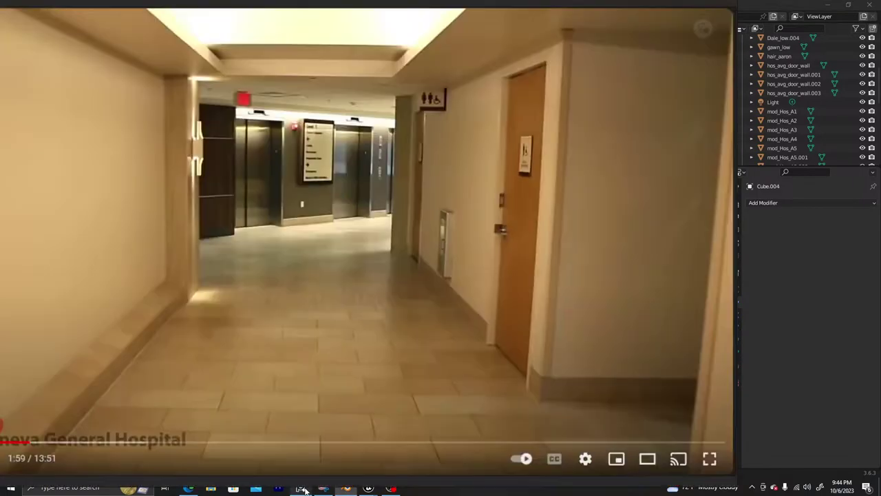
click(347, 487)
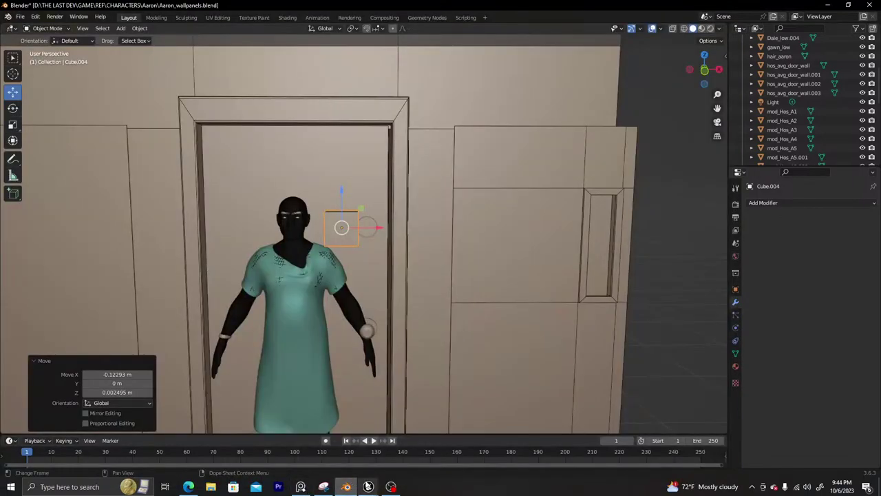
mouse_move(368, 487)
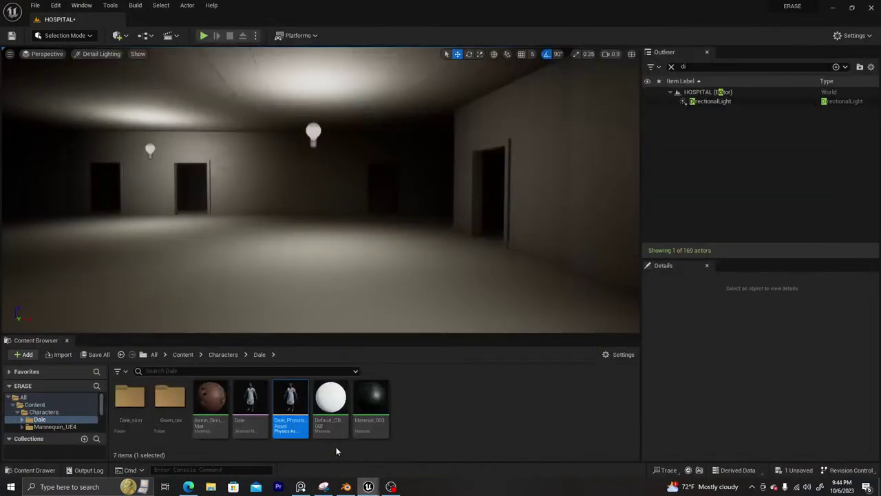
click(336, 447)
Look through the tiled surfaces and related tile assets in Quixel Bridge, and close the Bridge window
click(415, 451)
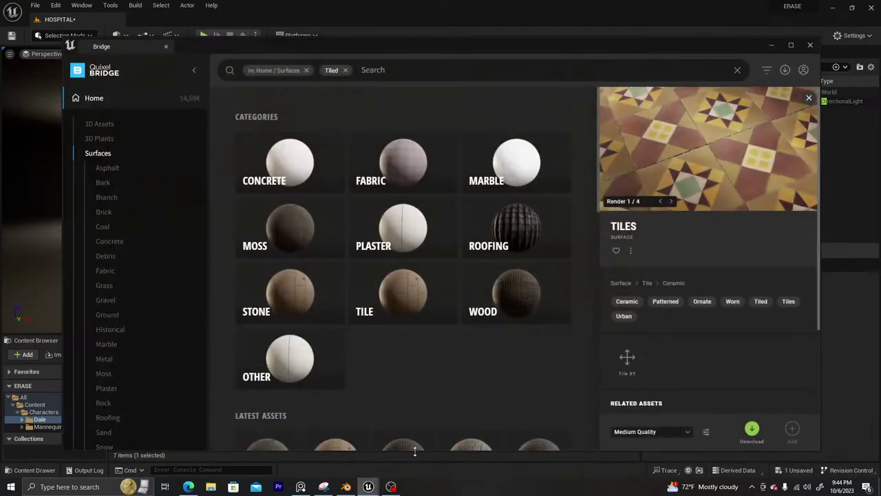
scroll(408, 296, down, 2)
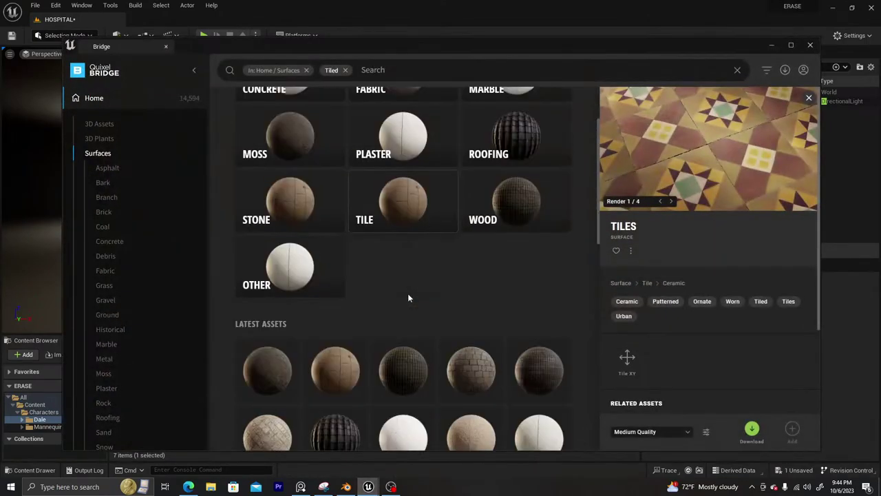
scroll(666, 402, down, 2)
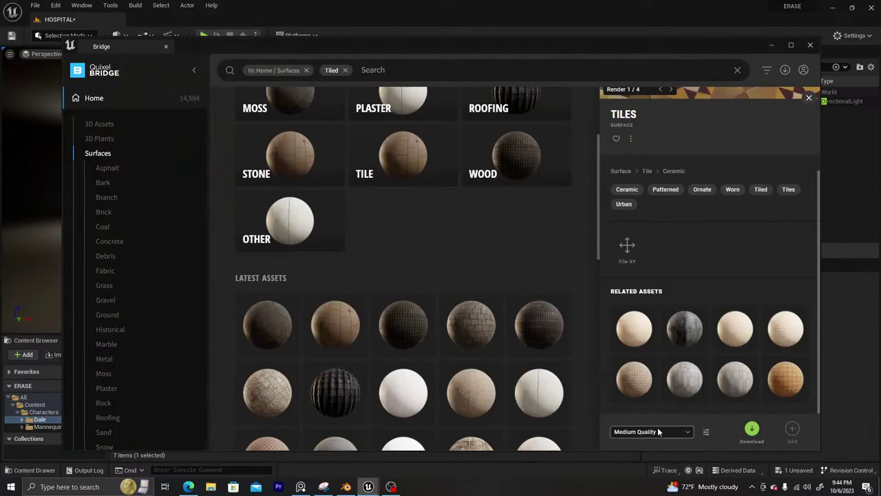
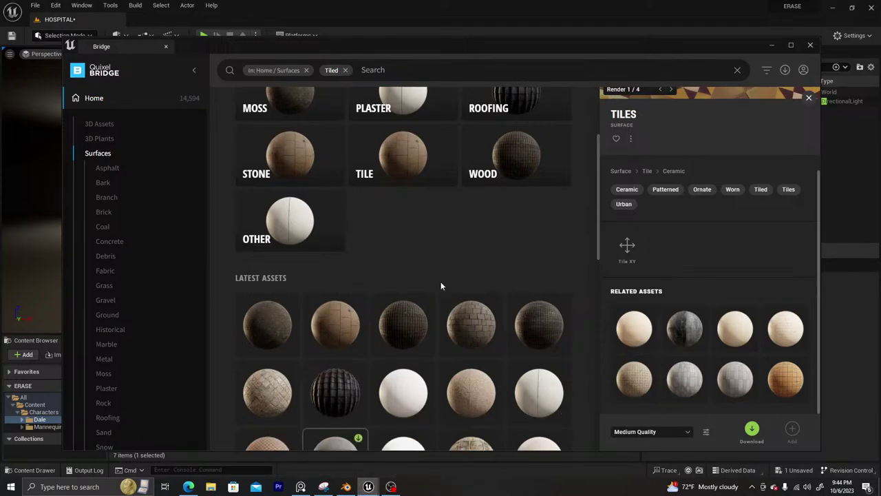
click(811, 45)
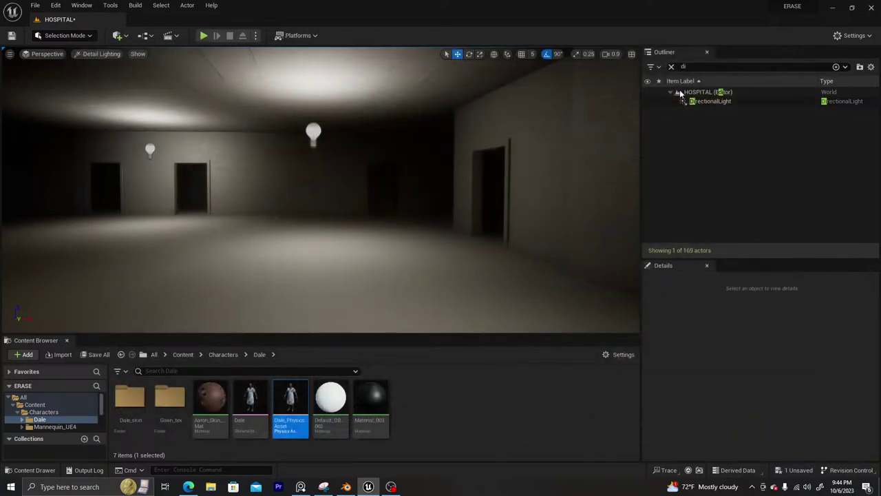
Play the HOSPITAL level full screen and run the character through the orange-and-green tiled lobby to inspect its walls, doorways and lighting
click(205, 35)
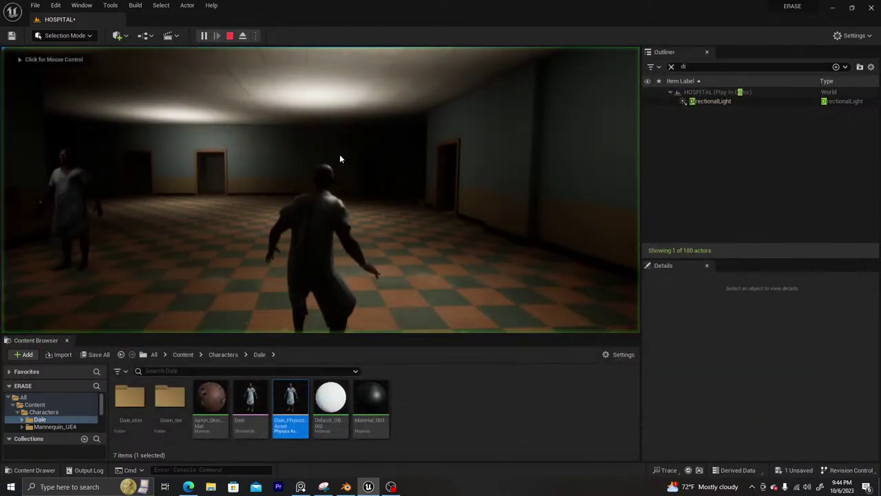
key(F11)
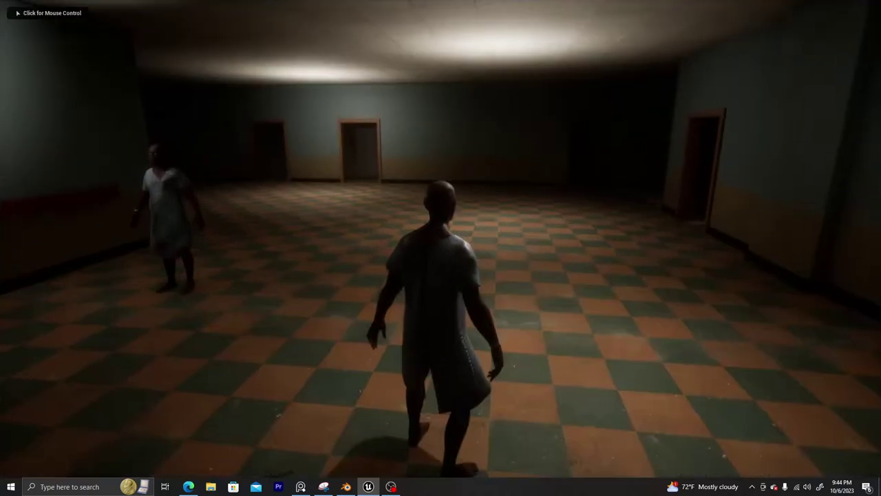
key(w)
click(440, 248)
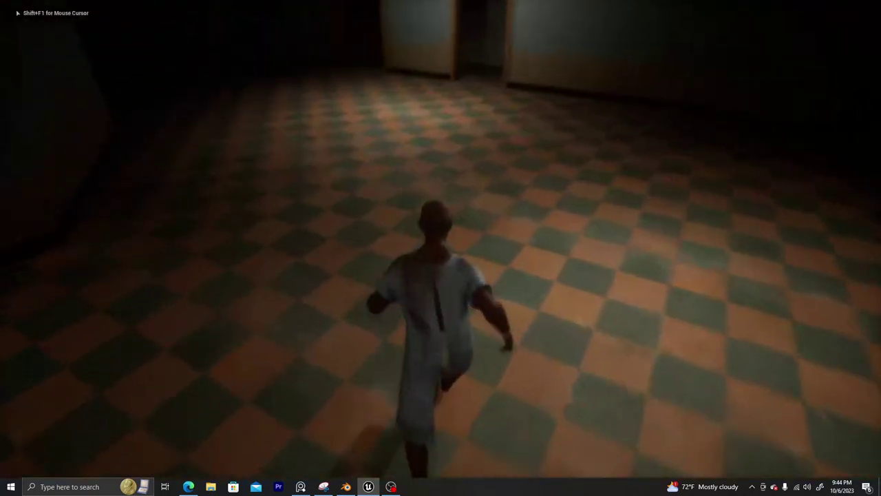
key(w)
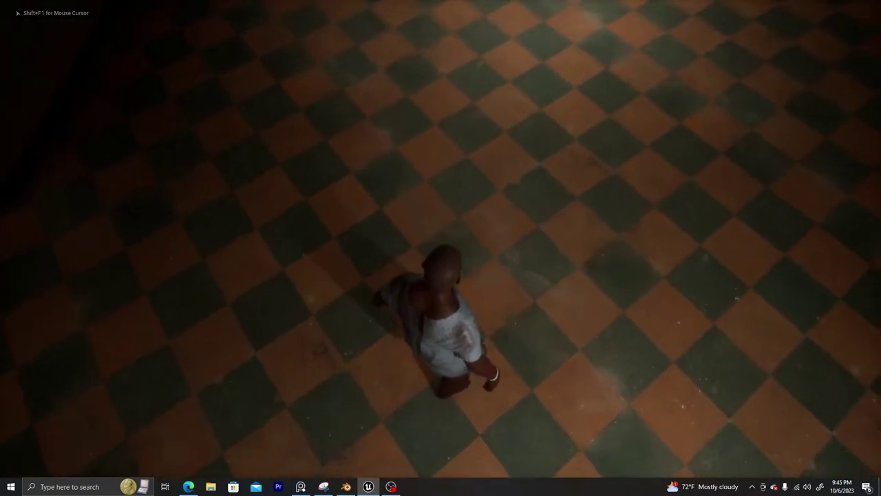
key(w)
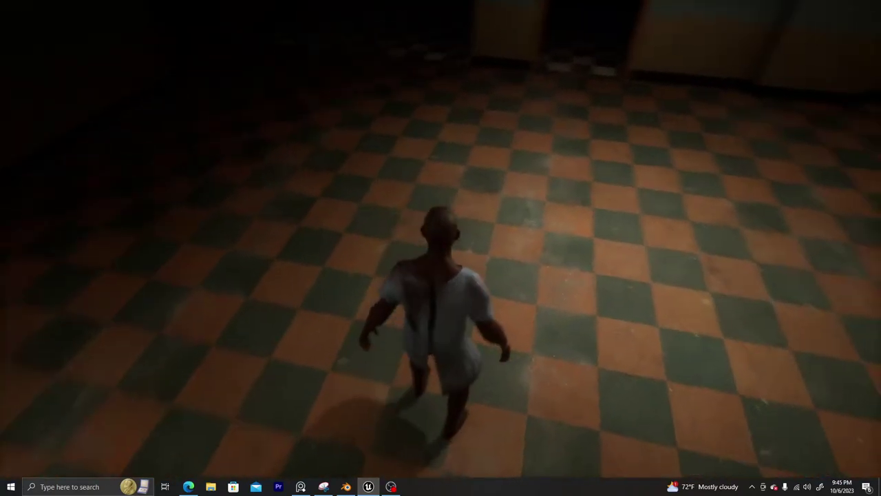
key(w)
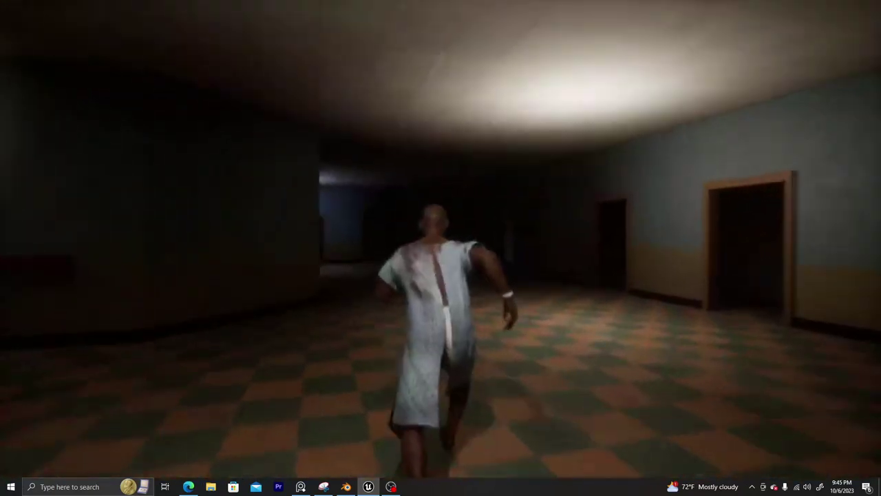
key(w)
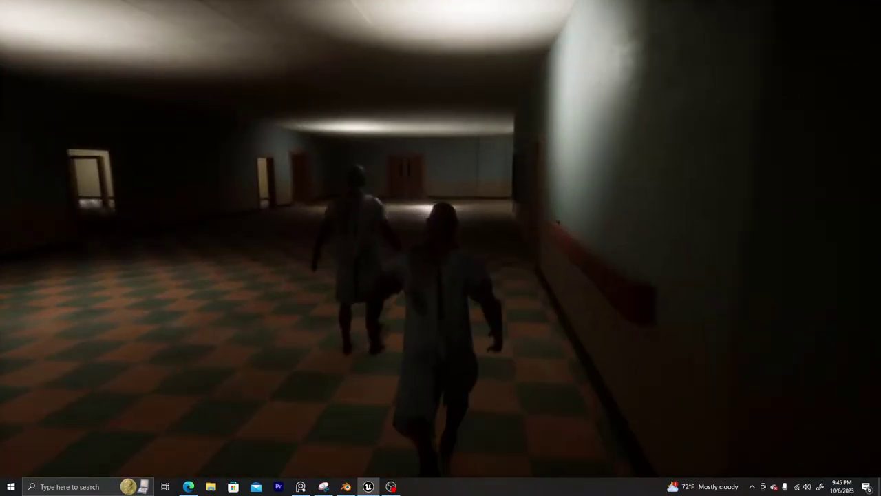
key(w)
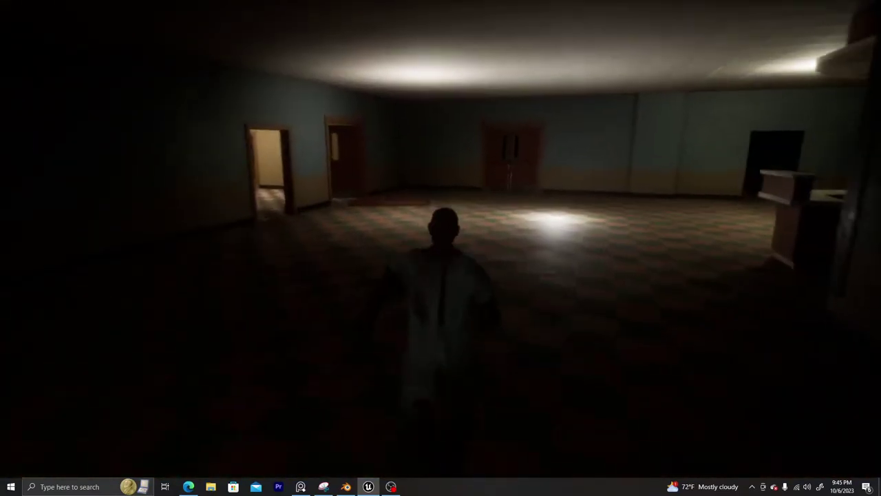
key(w)
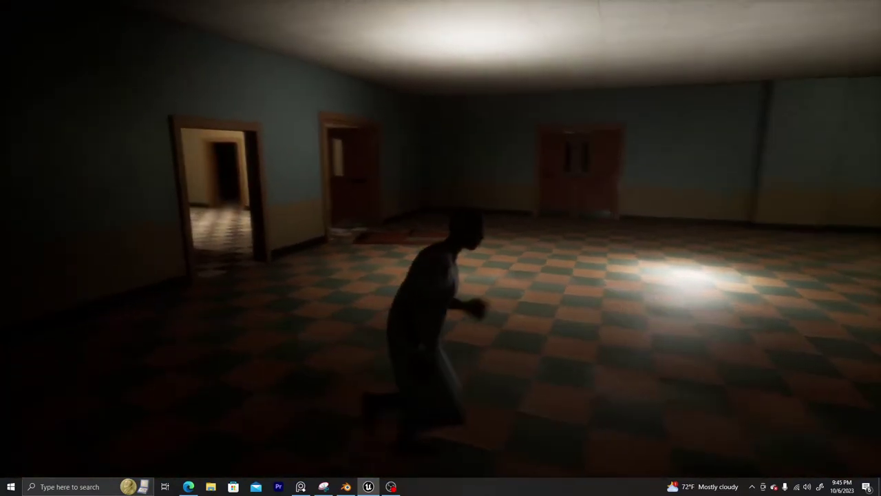
Run the character from the lobby through the open doorway and along the checkered corridor to inspect its walls, doorways and lighting, and end the playtest
key(w)
key(space)
key(space)
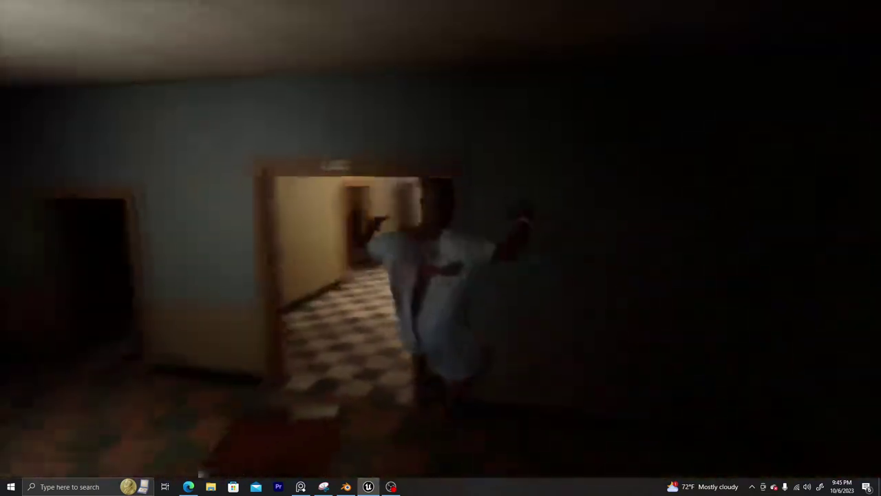
key(w)
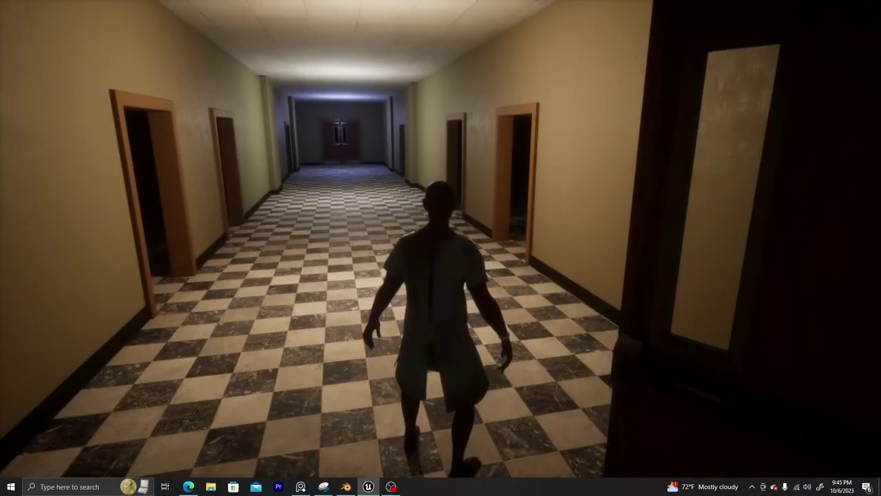
key(w)
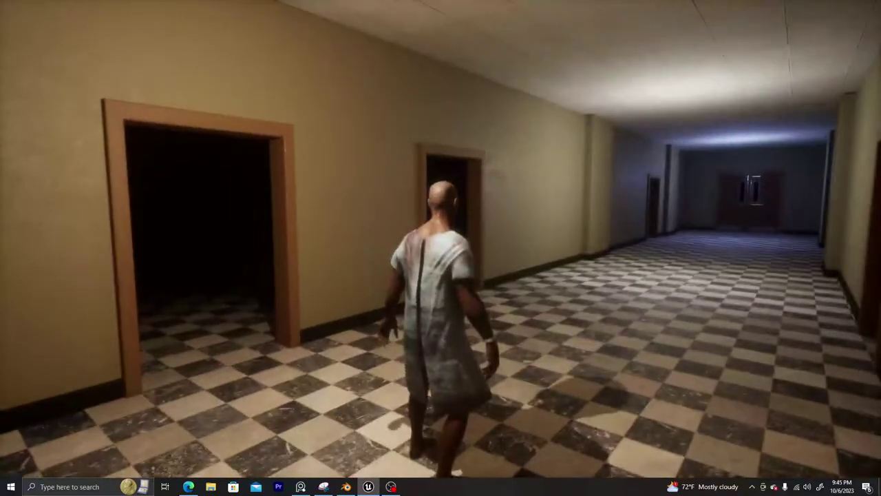
key(w)
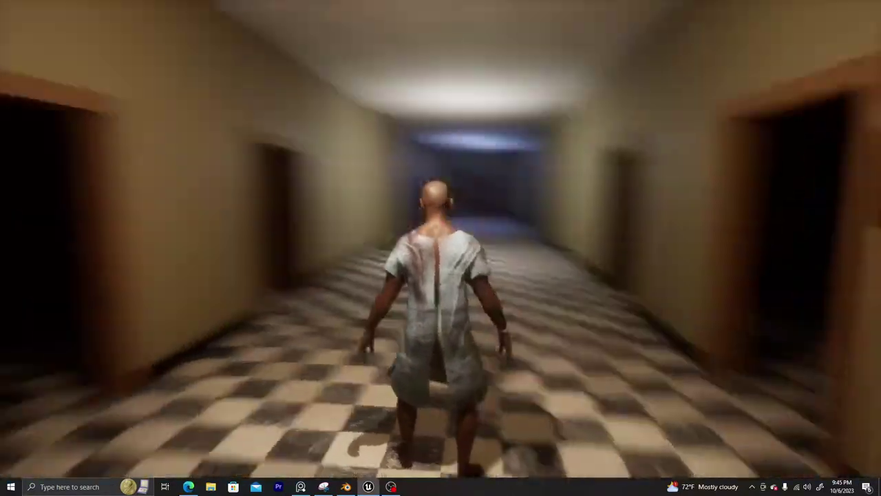
key(w)
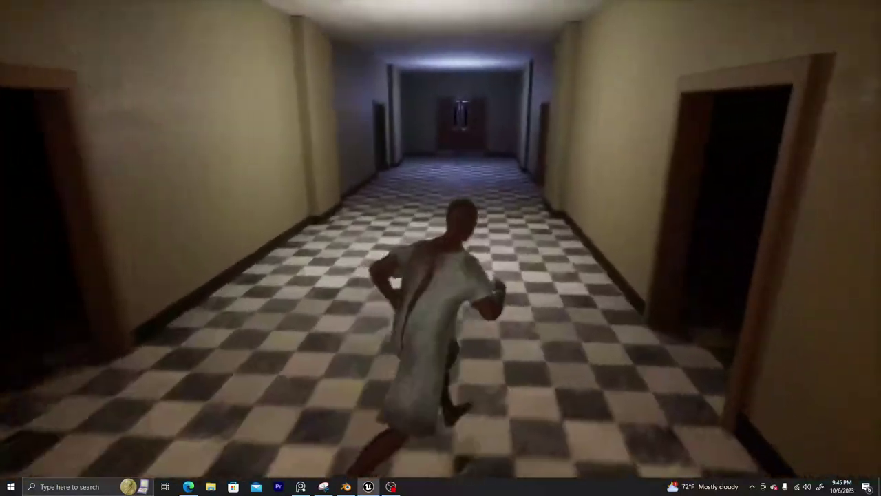
key(w)
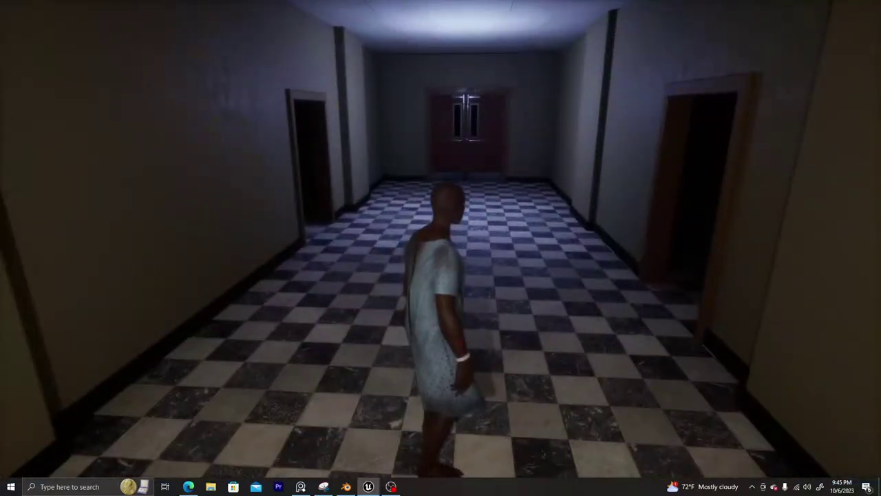
key(Escape)
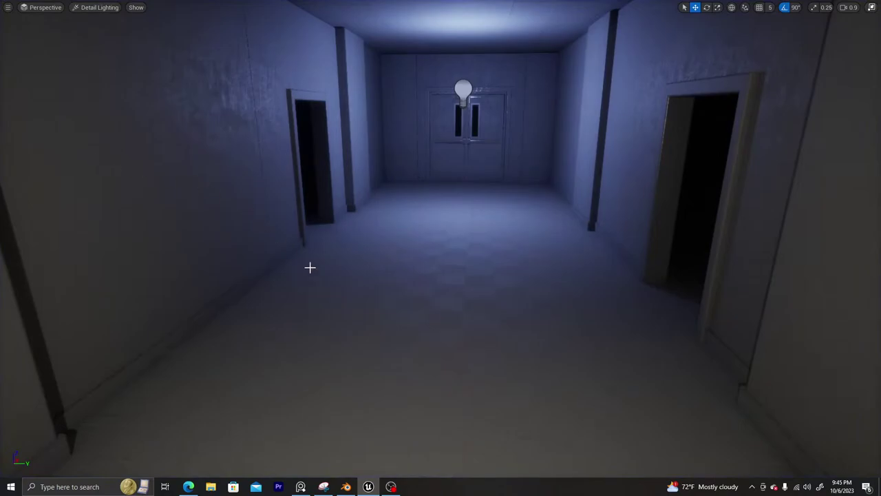
Switch to Blender and scale the cube beside the upper round plate uniformly to about 0.173
click(345, 486)
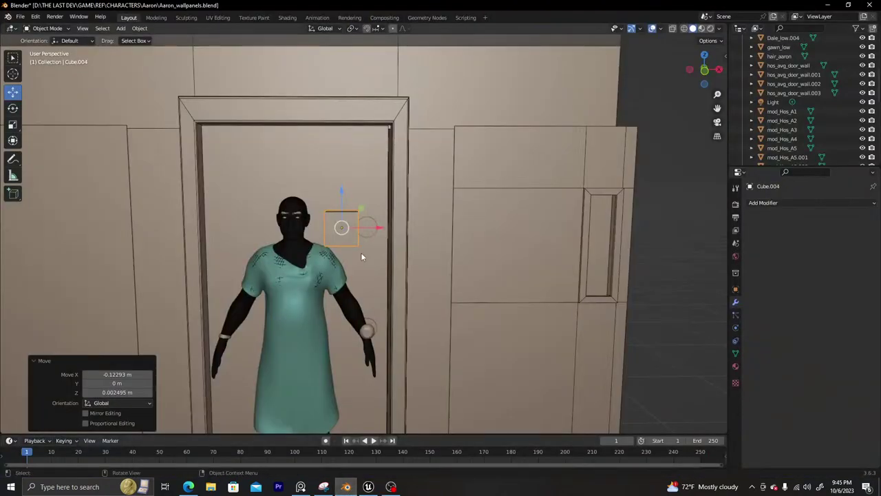
scroll(354, 233, up, 5)
middle_drag(339, 221, 357, 277)
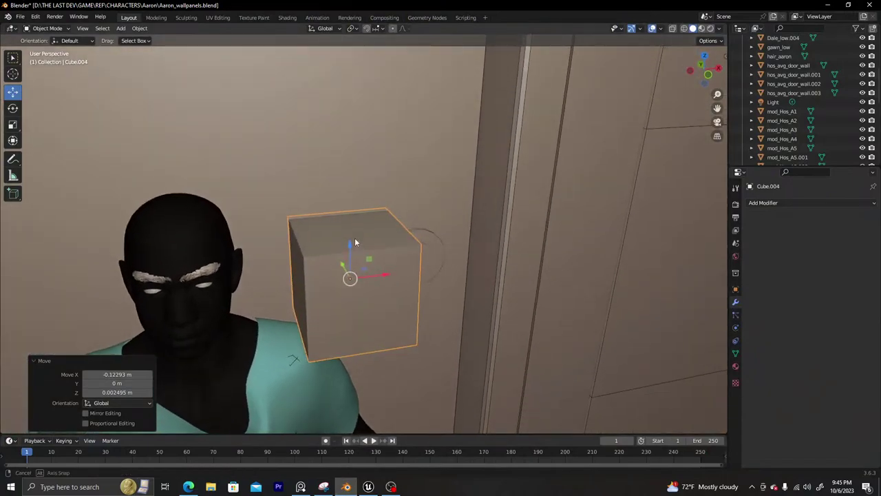
key(s)
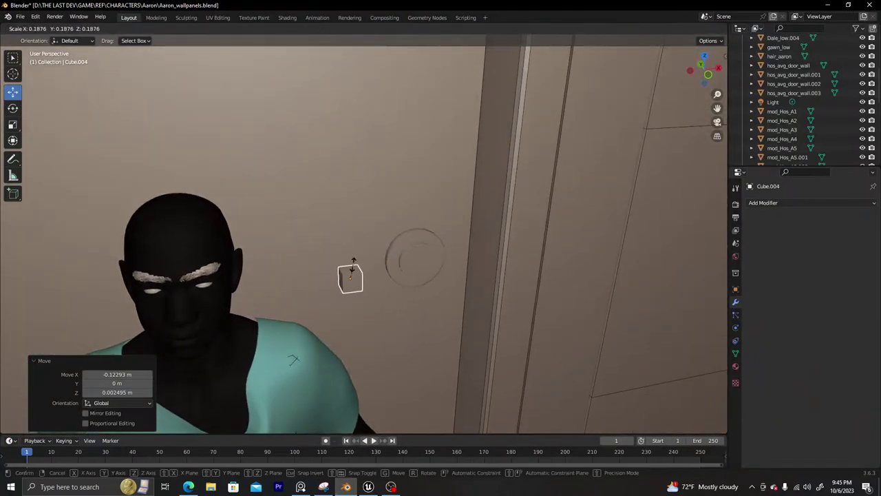
click(352, 269)
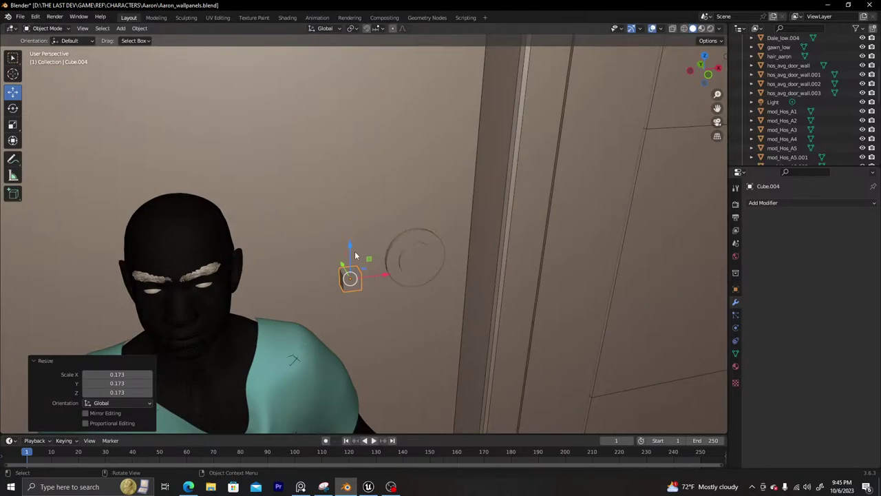
Move the small cube about 0.142 m along X and 0.019 m along Z to the upper round plate, and adjust its depth and height
drag(370, 259, 439, 250)
scroll(432, 275, up, 5)
middle_drag(431, 272, 472, 269)
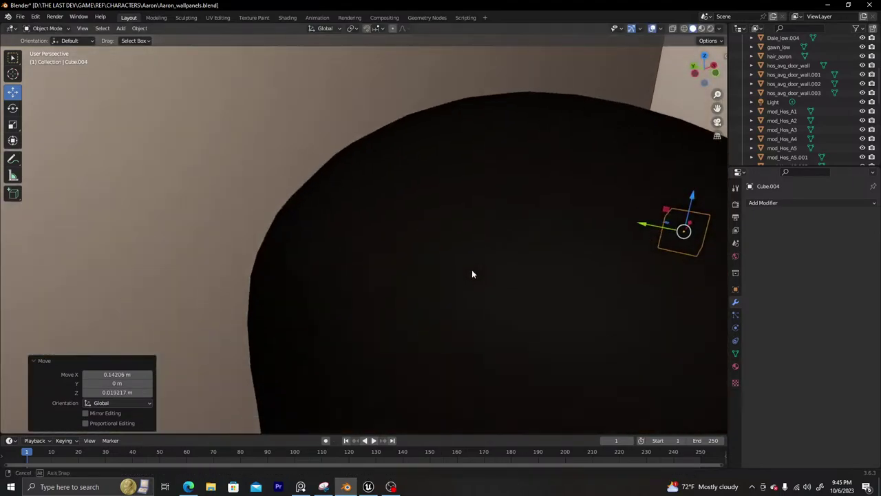
key(KP_Decimal)
scroll(494, 229, down, 2)
scroll(495, 228, down, 4)
middle_drag(495, 229, 383, 245)
drag(337, 234, 261, 231)
drag(282, 200, 291, 230)
Select the cube's side face away from the door frame and move it about -0.089 m along X
key(Tab)
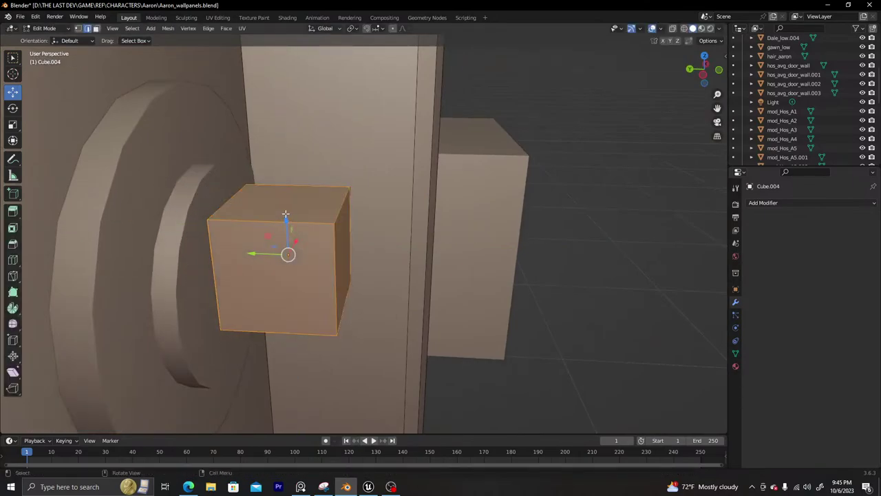
click(260, 225)
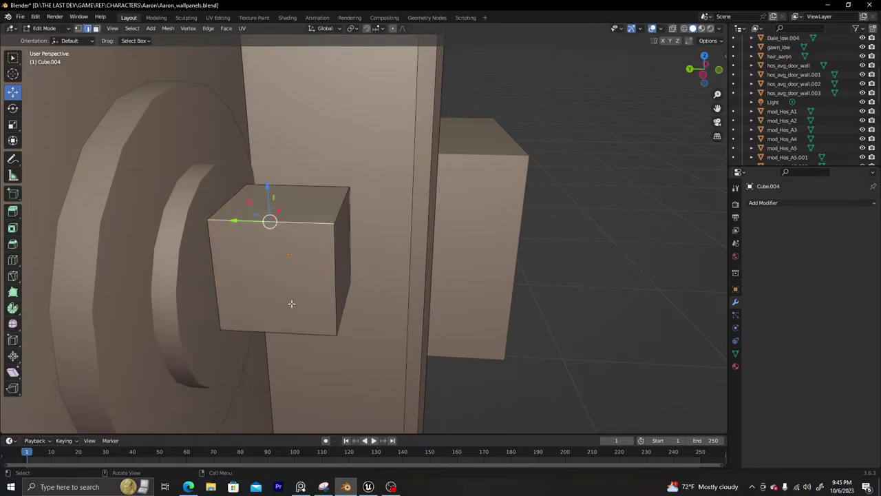
middle_drag(287, 326, 229, 292)
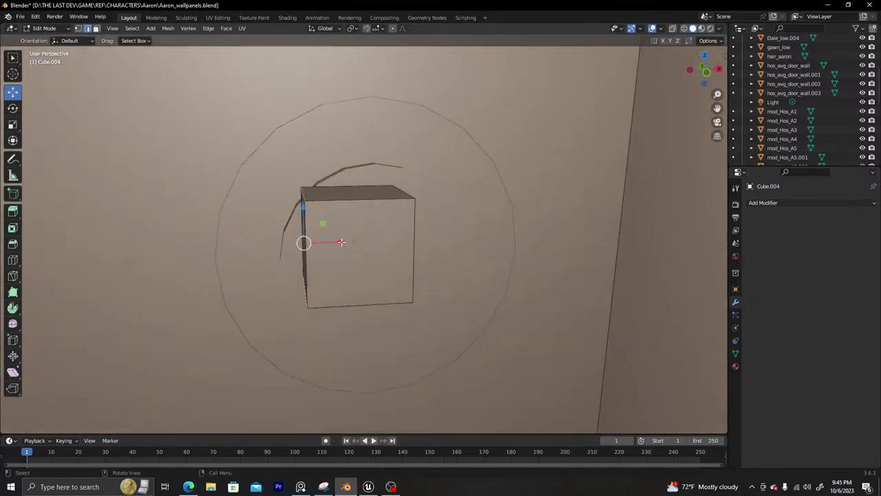
drag(341, 242, 83, 244)
scroll(199, 186, down, 5)
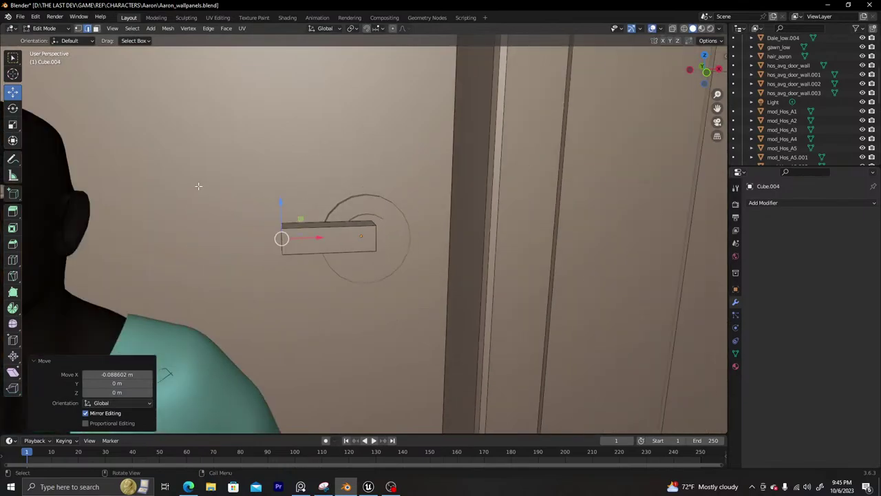
Lengthen the handle bar further by moving its free end about -0.097 m along X
middle_drag(201, 189, 275, 238)
scroll(296, 257, up, 3)
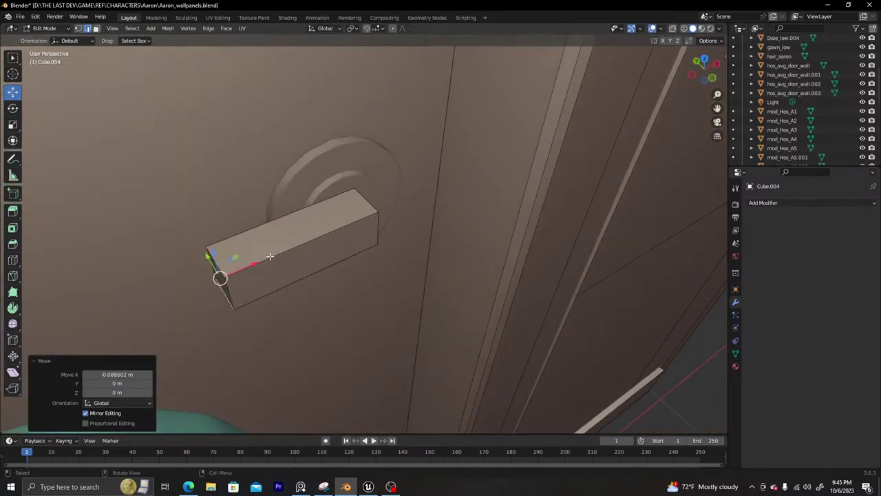
key(g)
key(x)
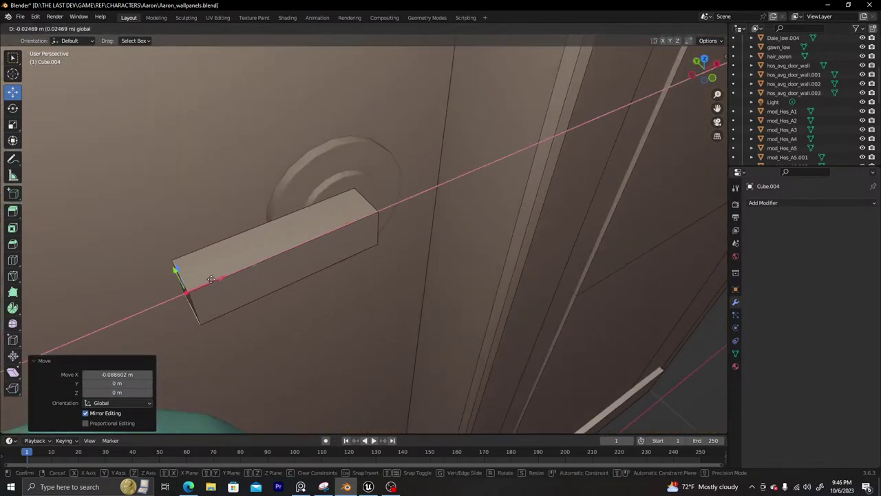
click(113, 299)
Slim the bar by moving its free end's door-side edge outward along Y and the plate end's door-side edge about -0.007 m along Y
shift+middle_drag(139, 252, 365, 247)
scroll(234, 190, down, 5)
scroll(346, 221, up, 3)
middle_drag(280, 249, 329, 238)
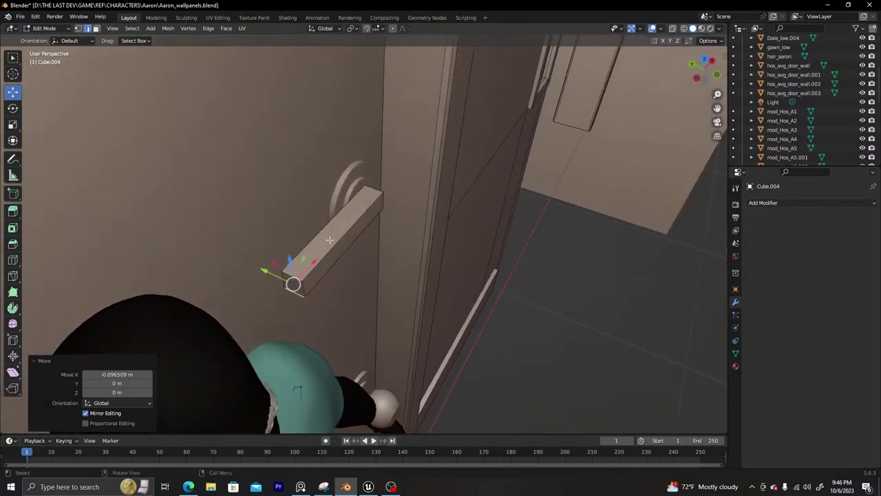
shift+right_click(282, 278)
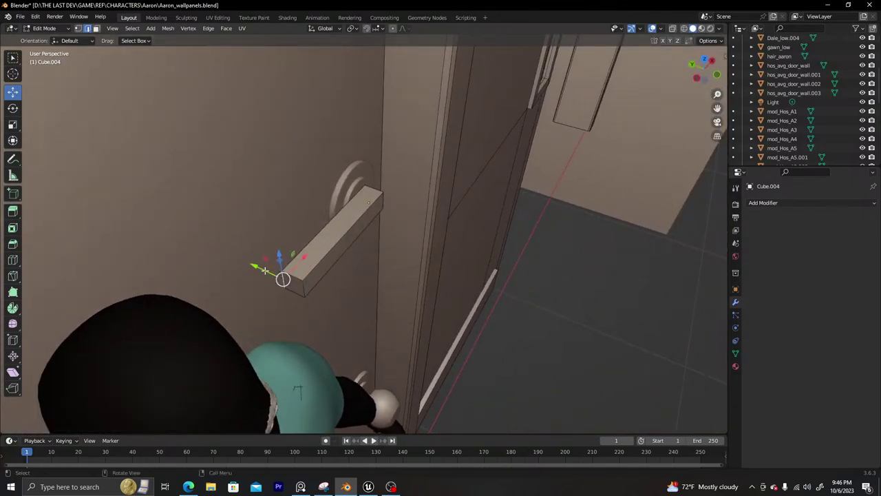
drag(262, 269, 281, 274)
middle_drag(316, 263, 333, 206)
click(329, 196)
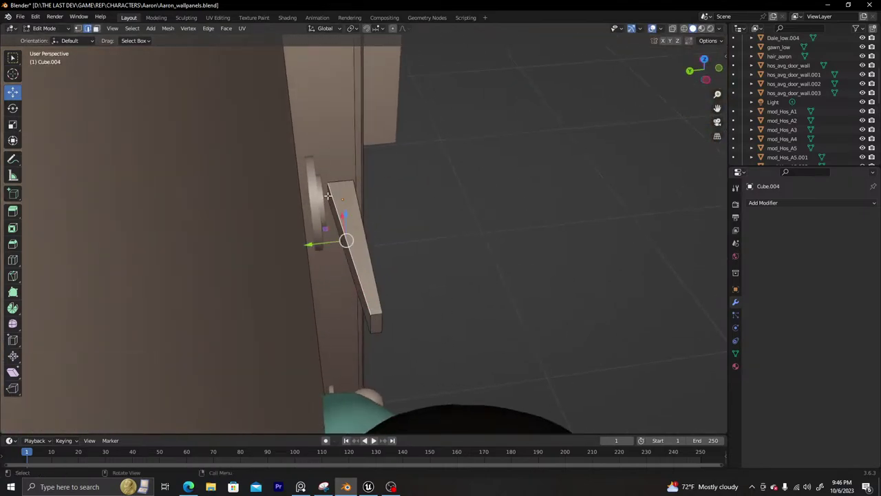
click(330, 196)
drag(296, 196, 314, 197)
Add a loop cut near the bar's plate end at factor -0.690, and extrude the door-side face there about 0.020 m toward the round plate
key(ctrl+r)
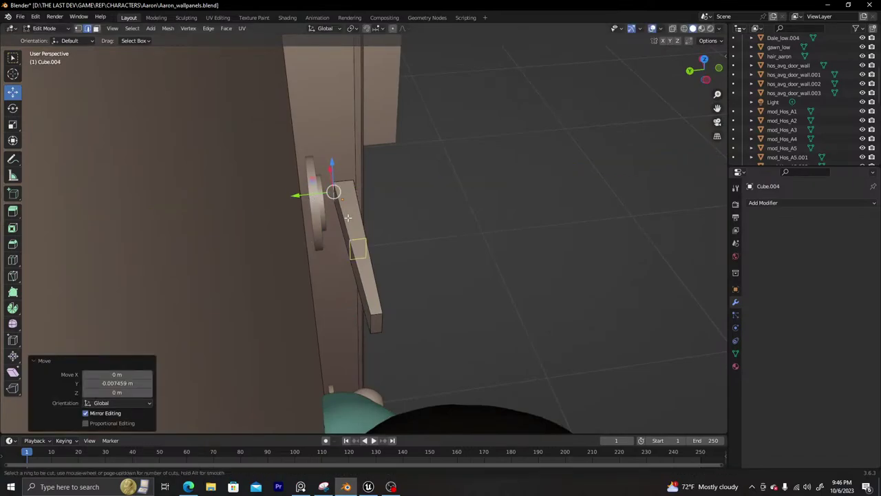
click(348, 218)
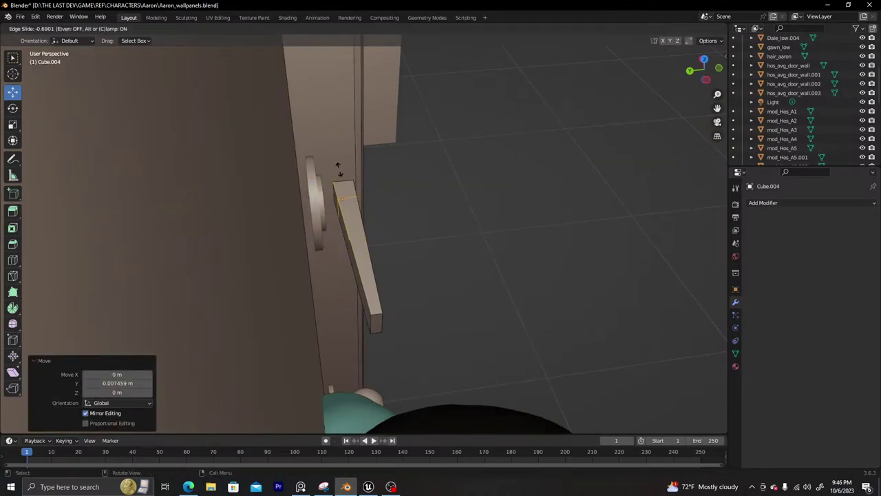
click(337, 169)
scroll(330, 180, up, 2)
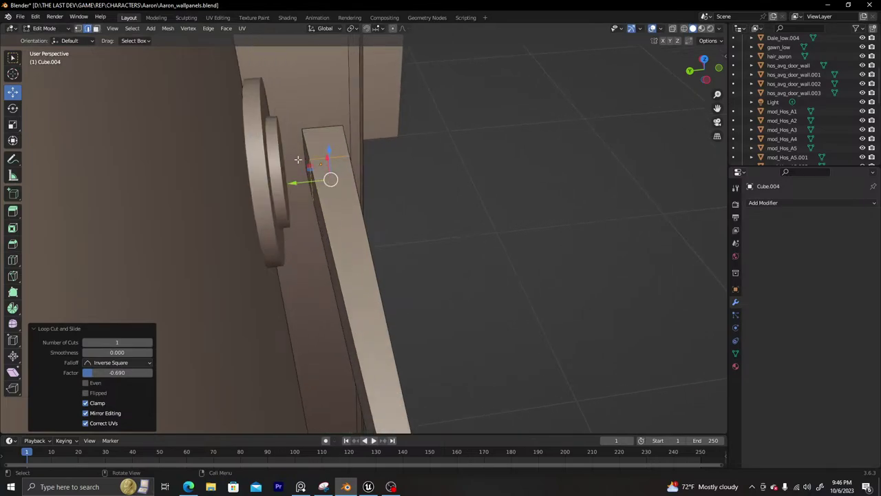
click(304, 171)
click(309, 162)
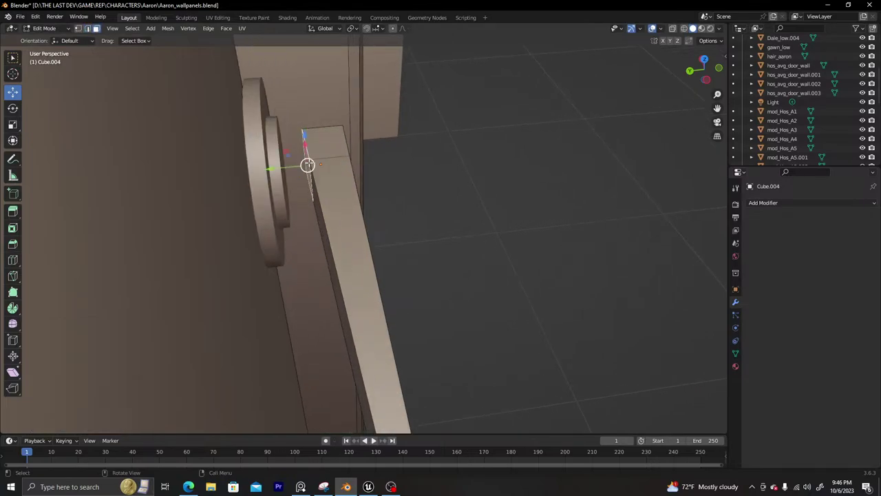
key(e)
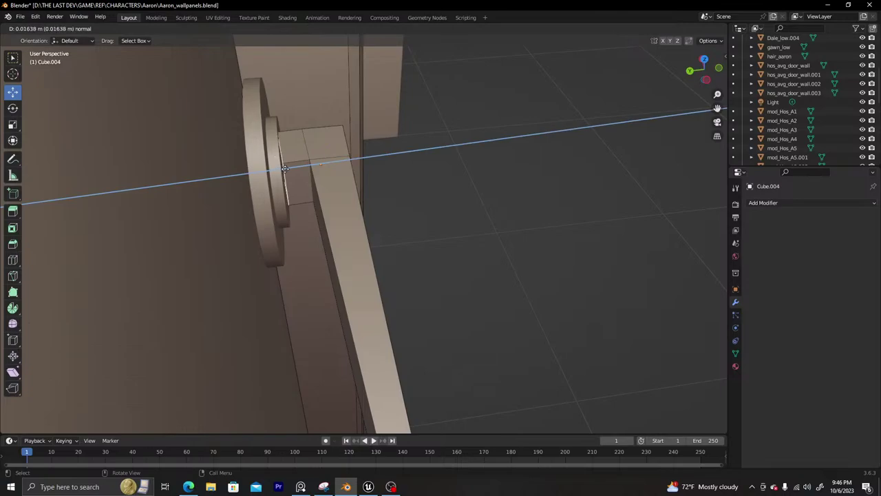
click(278, 168)
Add a loop cut near the bar's free end at factor 0.796
middle_drag(277, 172, 354, 299)
key(ctrl+r)
click(352, 299)
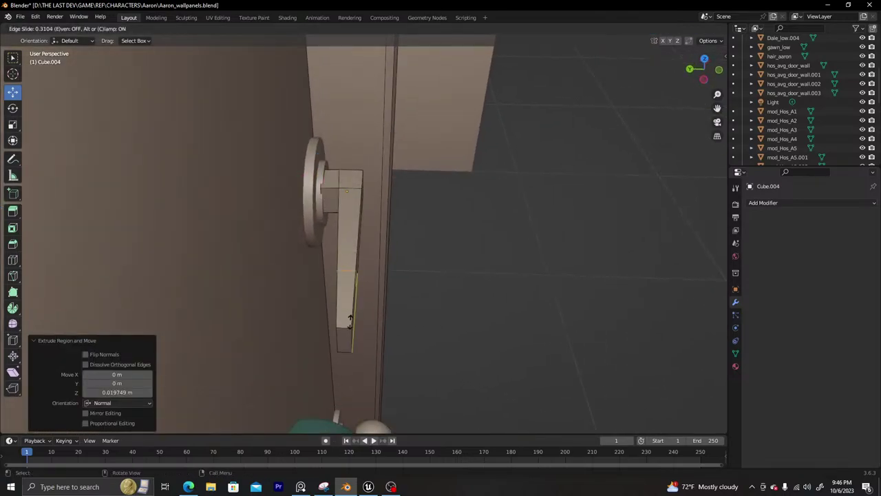
click(360, 356)
middle_drag(338, 344, 375, 324)
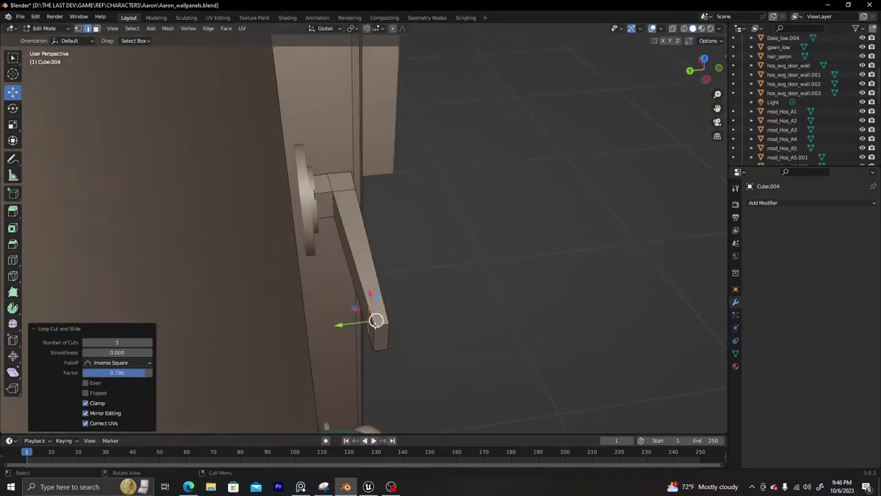
drag(375, 324, 374, 327)
click(373, 327)
key(ctrl+z)
key(ctrl+z)
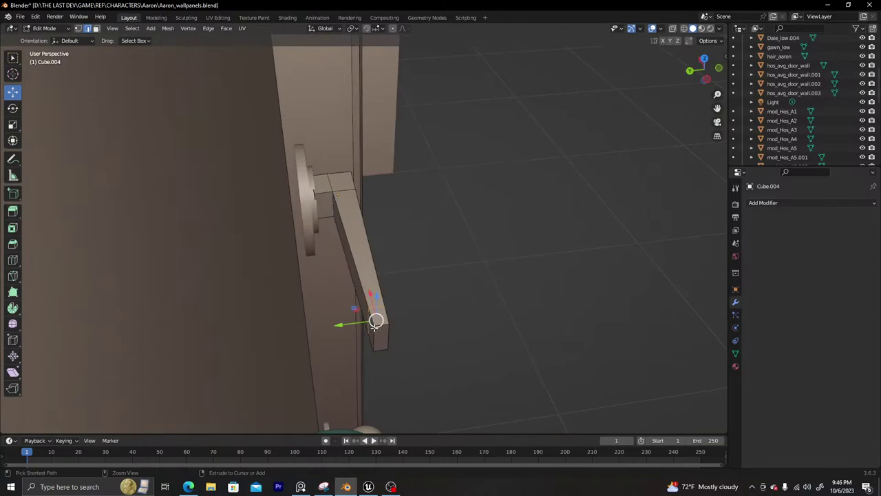
Extrude the door-side face at the bar's free end about 0.022 m toward the door
key(3)
click(373, 327)
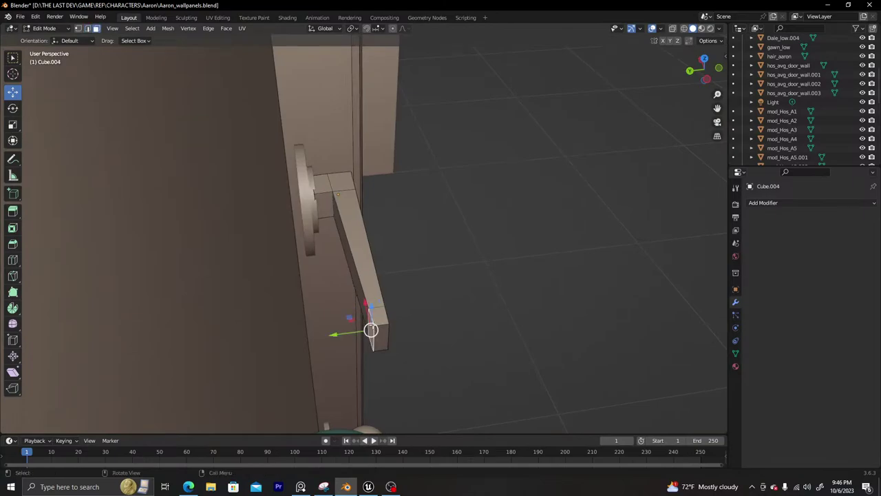
key(e)
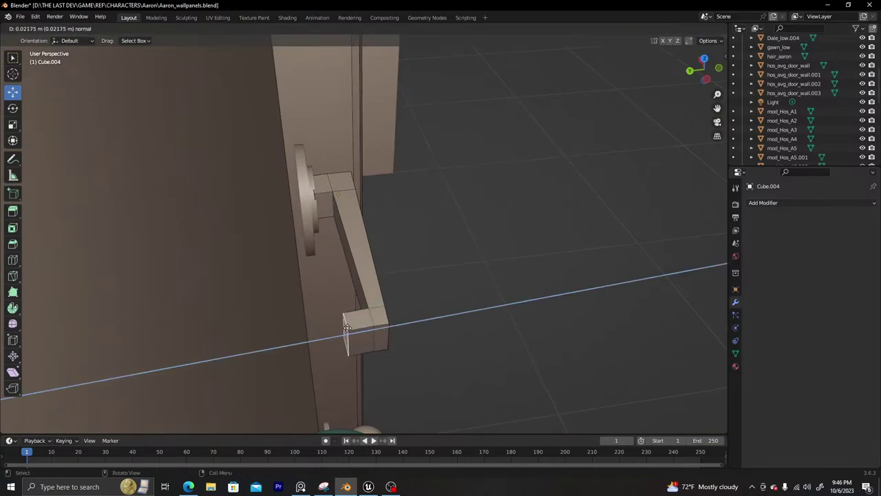
click(348, 328)
Move the inner corner edge at the tip of the bar's free-end return about -0.0065 m along X
middle_drag(348, 328, 373, 315)
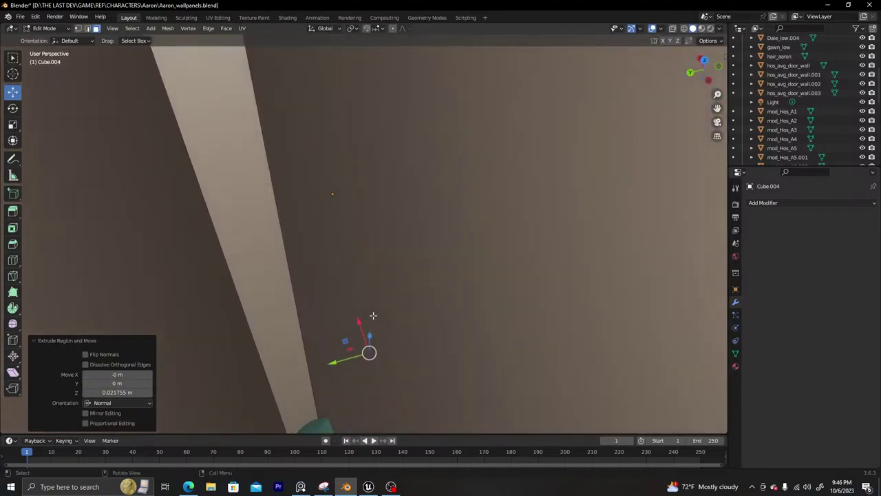
scroll(379, 353, down, 5)
middle_drag(379, 362, 369, 288)
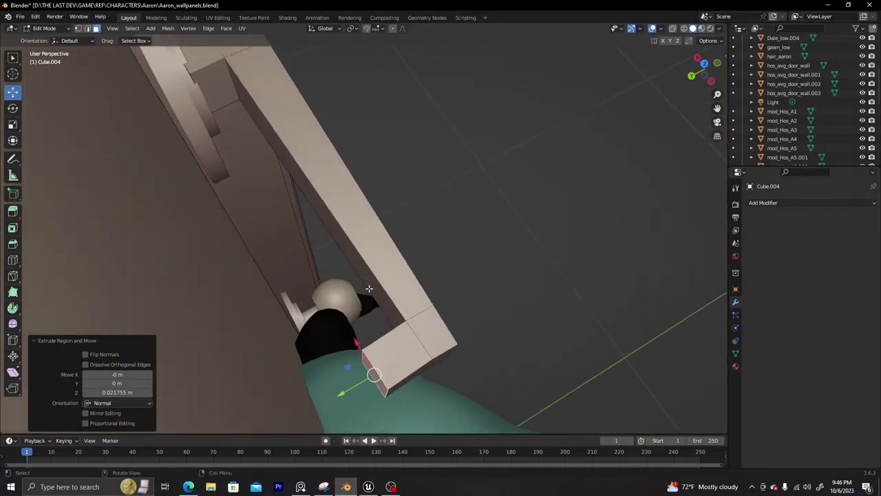
click(371, 369)
drag(359, 361, 370, 372)
right_click(370, 372)
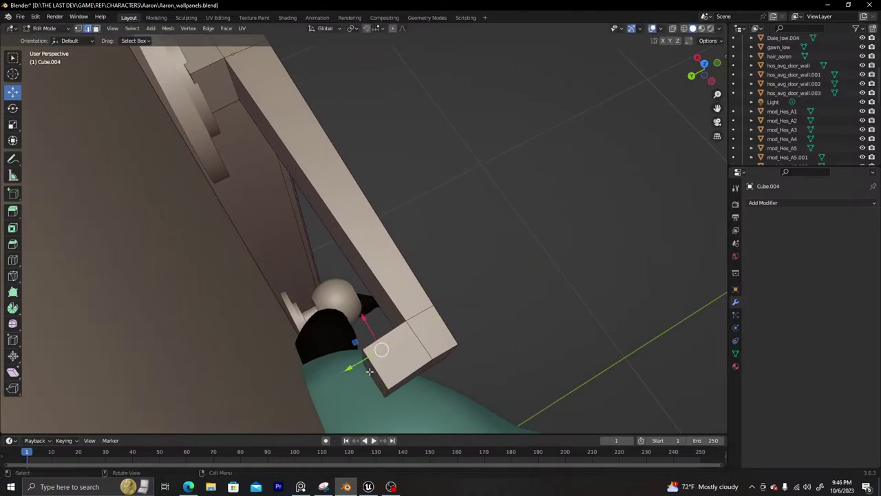
click(367, 364)
click(361, 357)
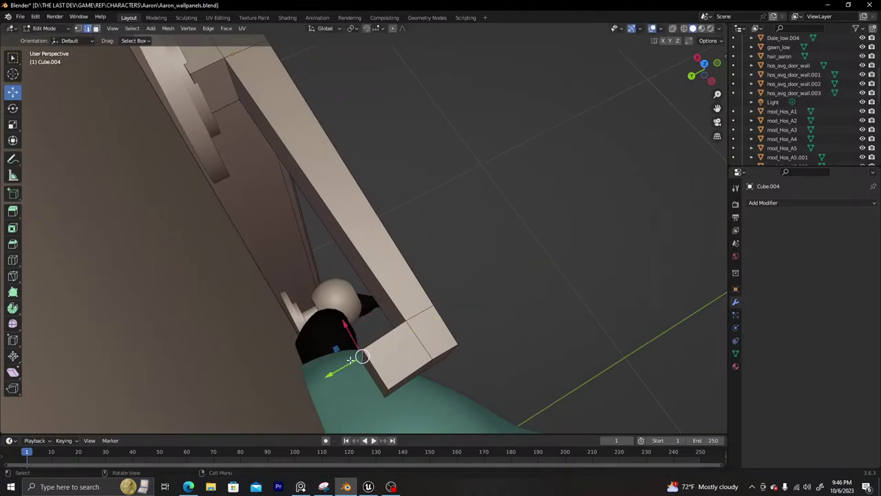
key(g)
key(x)
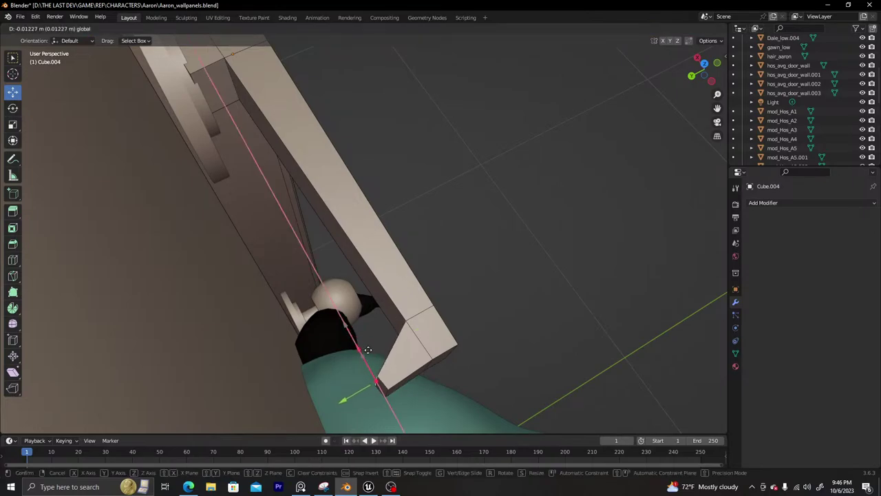
drag(365, 341, 364, 337)
middle_drag(396, 294, 446, 306)
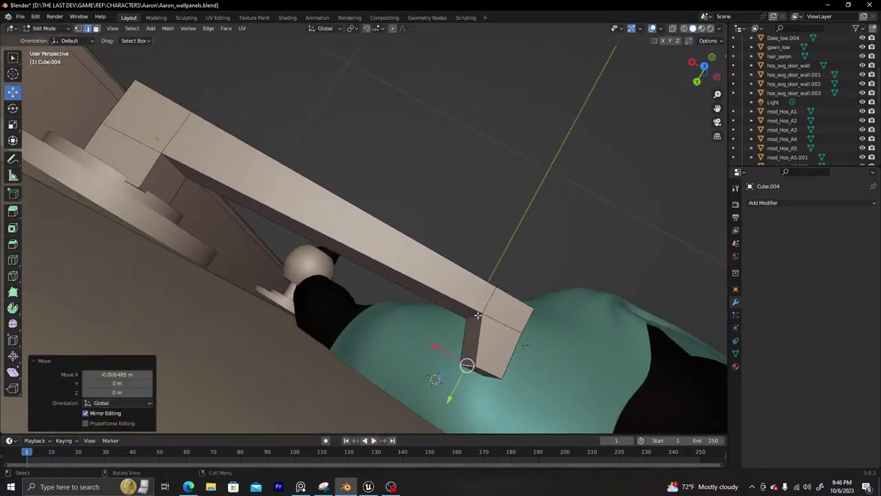
Move the inner edge where the free-end return meets the bar about -0.006 m along X
click(475, 315)
key(g)
key(x)
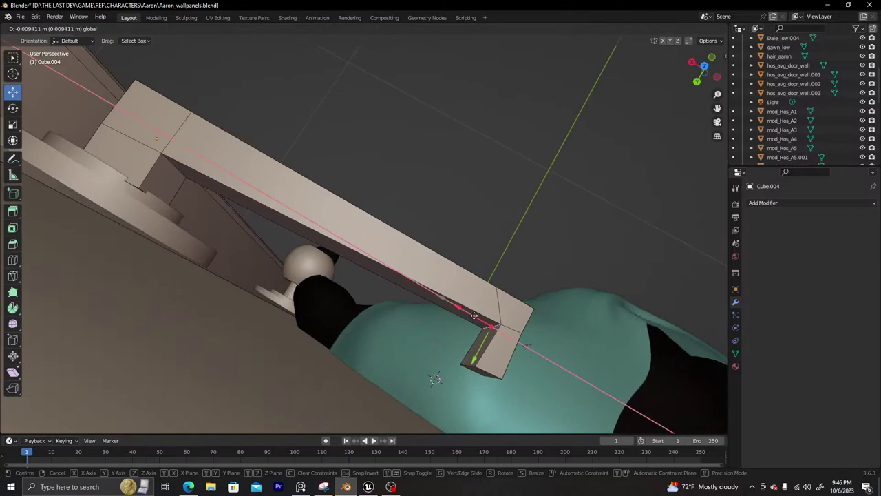
click(469, 283)
middle_drag(469, 283, 397, 233)
With X-ray on, lower the bar's top vertices along Z by about 0.011 m at the free end and 0.002 m at the plate-side loop
middle_drag(337, 216, 349, 207)
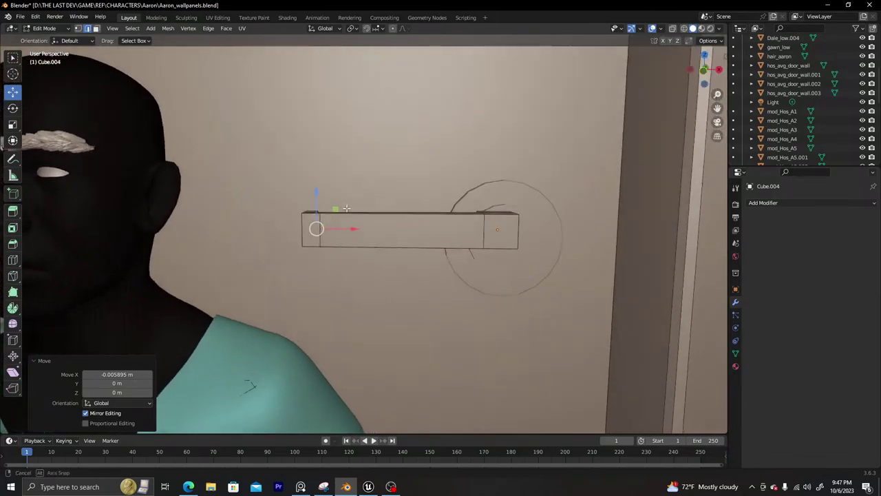
click(672, 29)
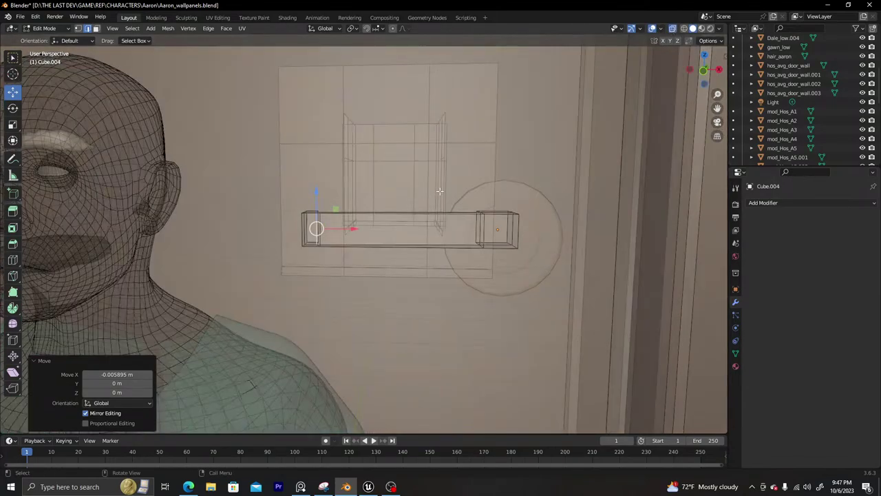
drag(280, 193, 332, 212)
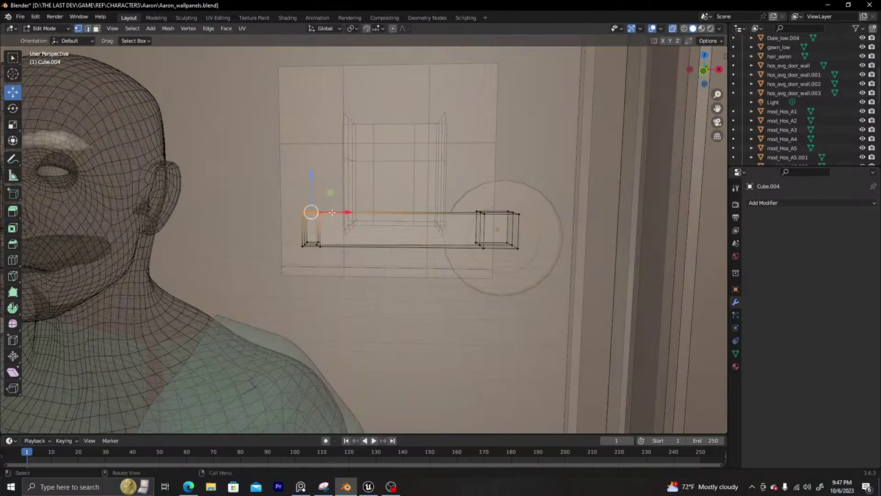
drag(308, 177, 314, 190)
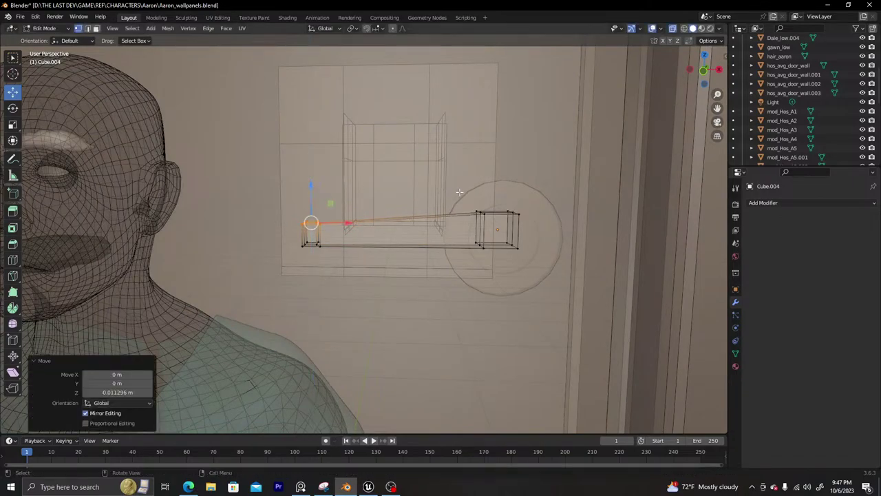
drag(460, 192, 493, 224)
drag(482, 178, 483, 180)
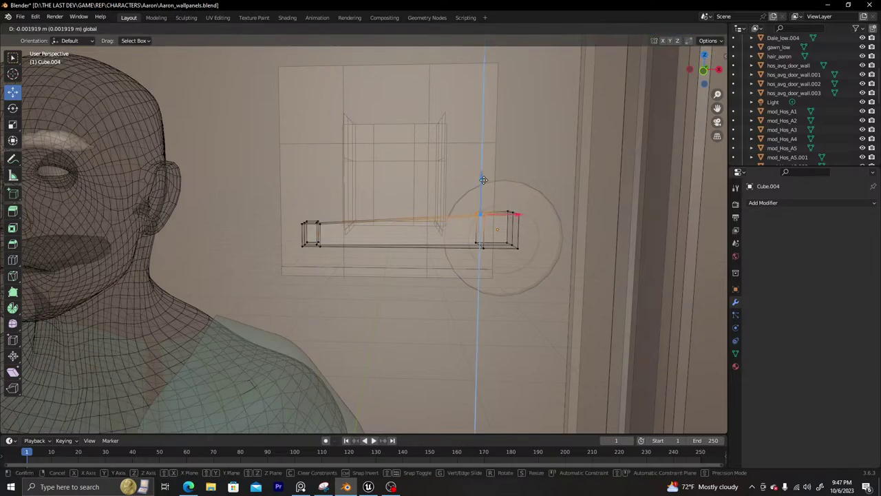
drag(483, 180, 483, 180)
Scale up the vertices at the very end of the bar by the round plate along Z
middle_drag(546, 223, 531, 210)
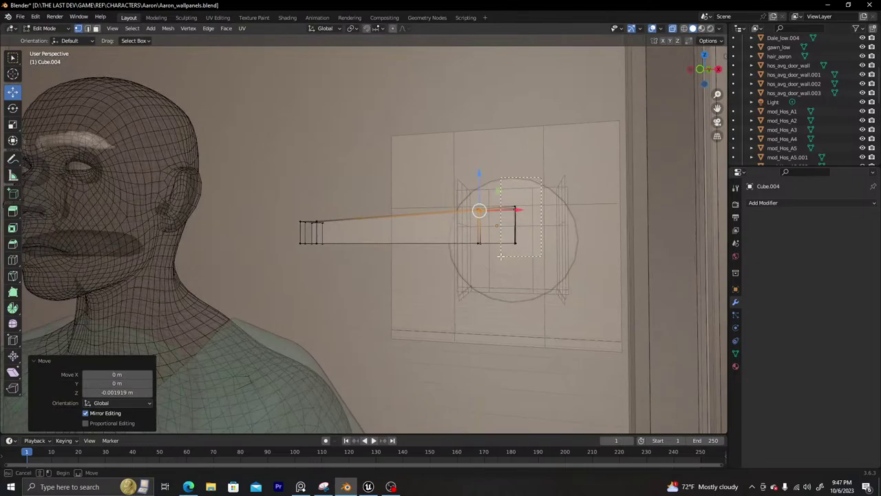
drag(500, 256, 501, 256)
key(s)
key(z)
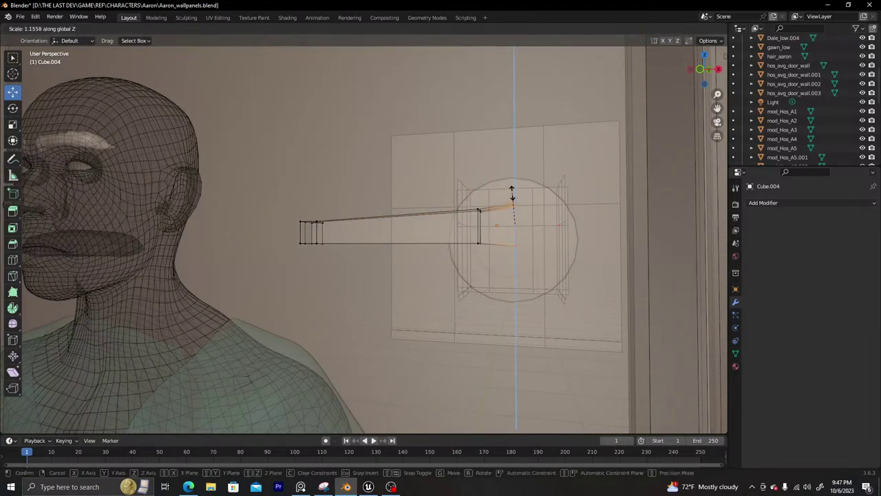
click(512, 187)
Scale the neighbouring plate-side loop by 1.198 along Z, then return to Object Mode with X-ray off
click(489, 269)
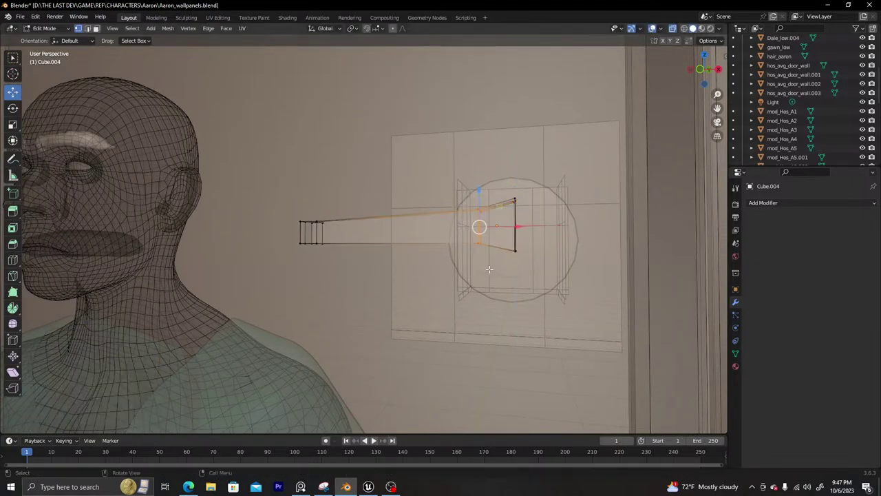
key(s)
key(z)
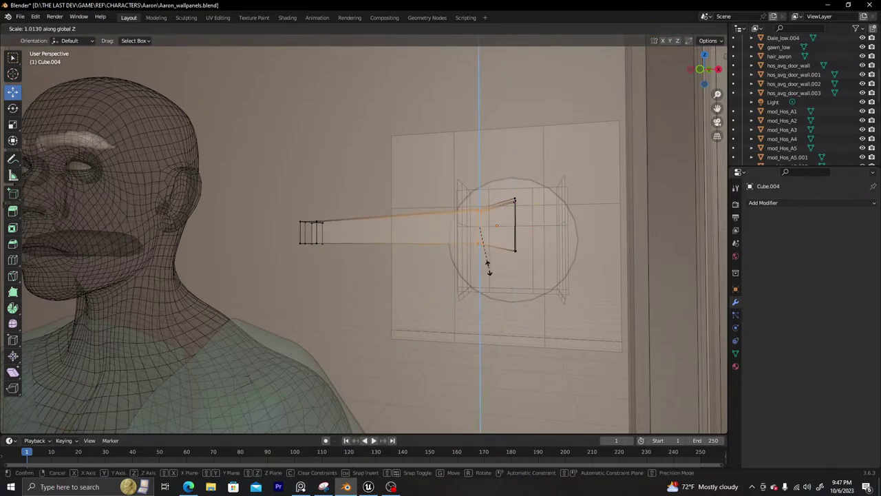
click(490, 273)
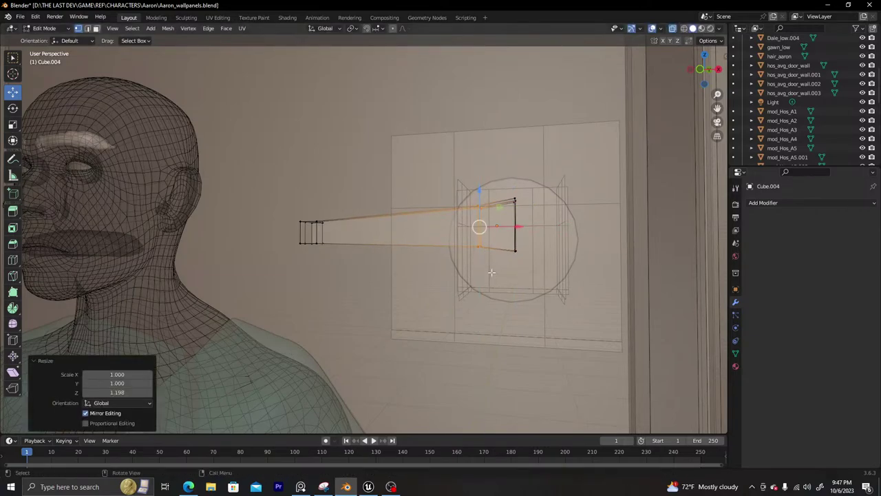
key(Tab)
mouse_move(480, 206)
middle_down()
mouse_move(493, 227)
mouse_move(450, 203)
mouse_move(445, 211)
middle_up()
key(alt+z)
scroll(475, 213, down, 3)
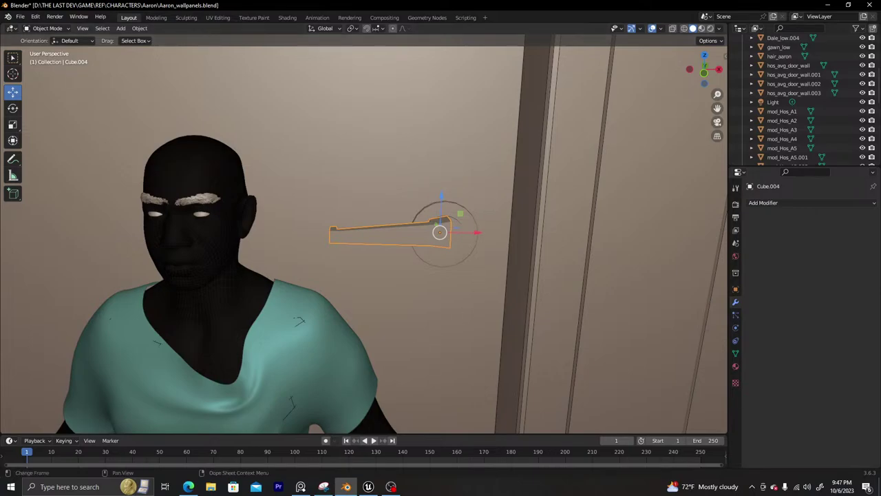
Switch to Unreal Engine, play the hospital level, and examine the checkered hallway and its double doors with the character
click(369, 485)
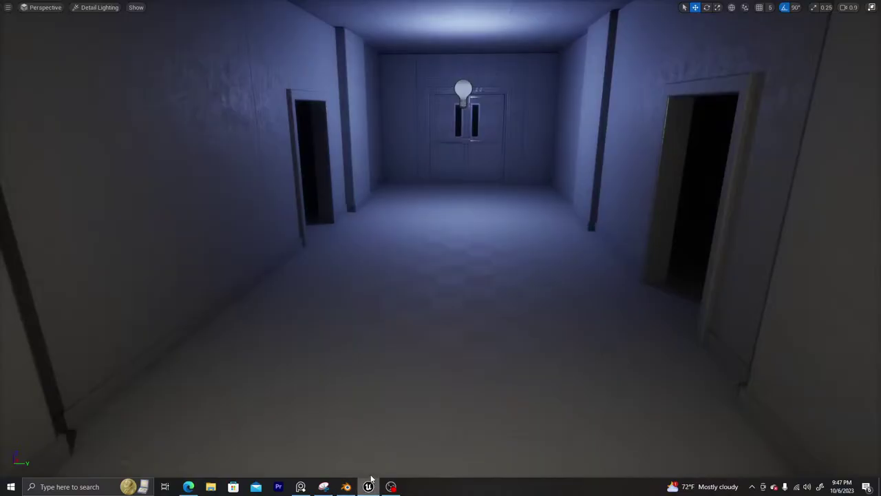
click(451, 149)
key(alt+p)
key(w)
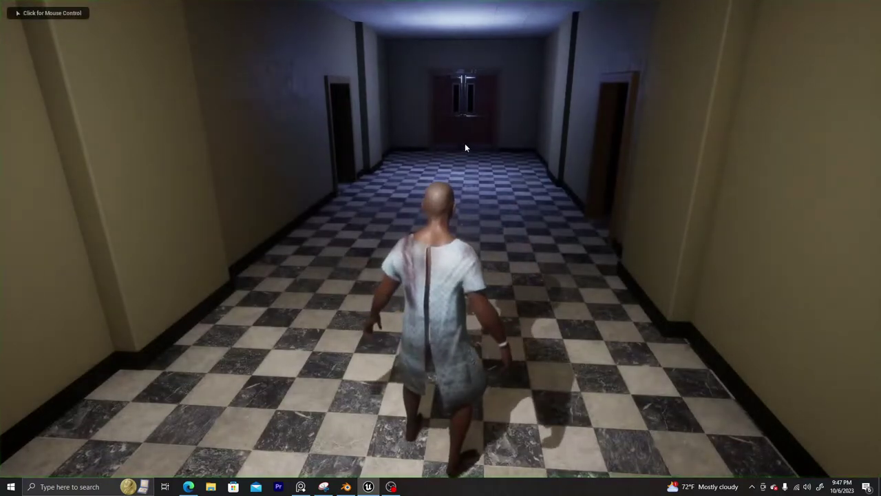
key(w)
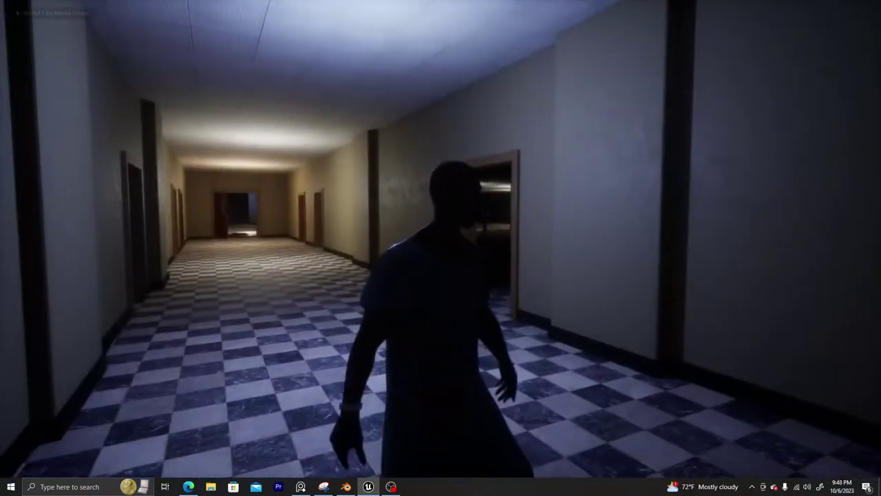
key(w)
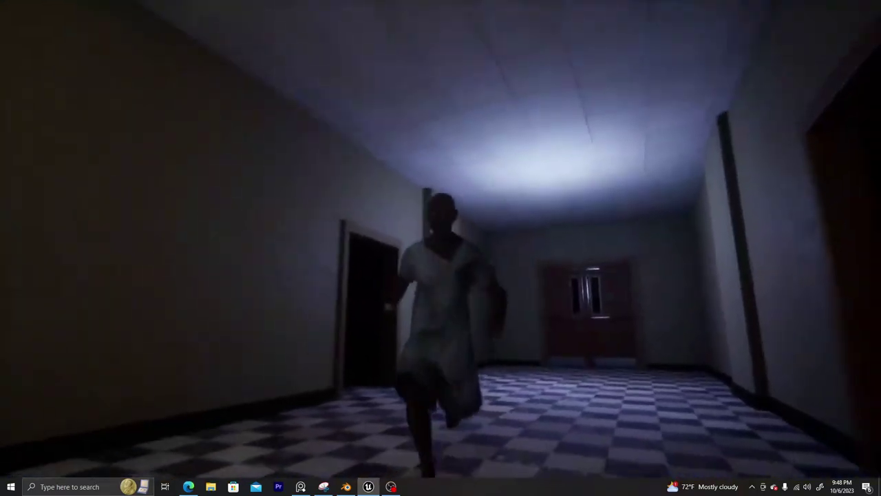
key(w)
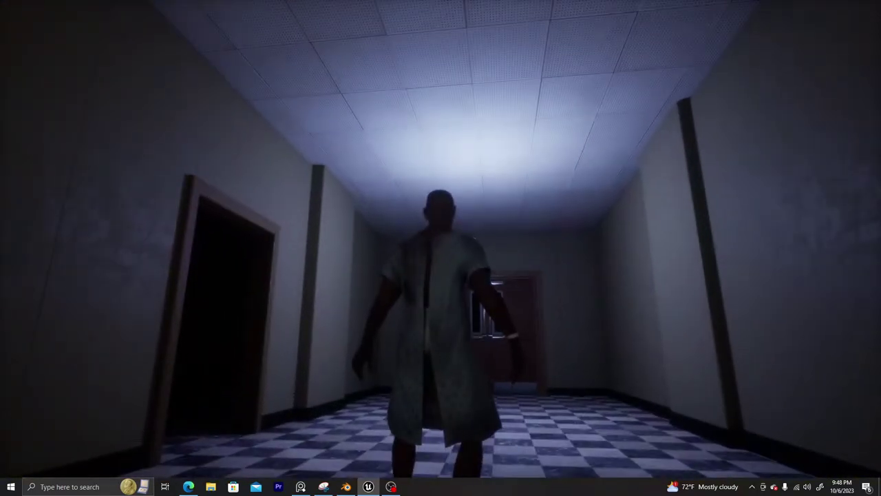
key(s)
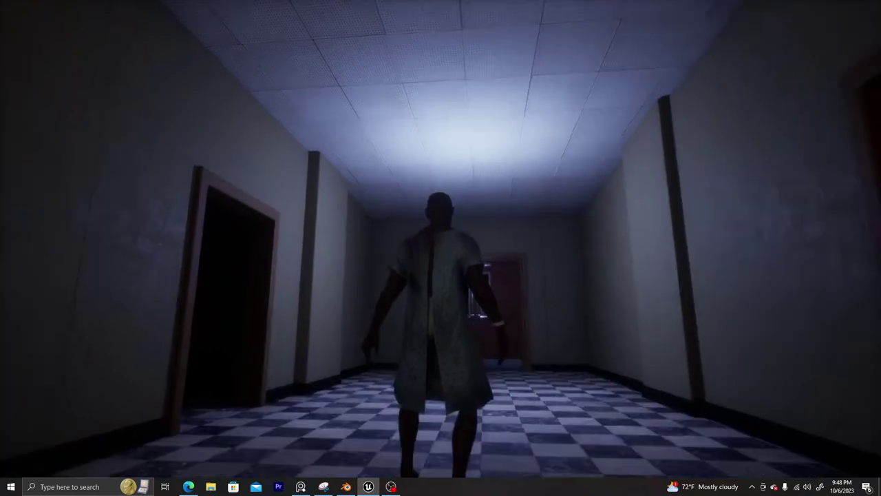
Run the character back along the yellow hallway and through the open doorway to examine the reception lobby
key(w)
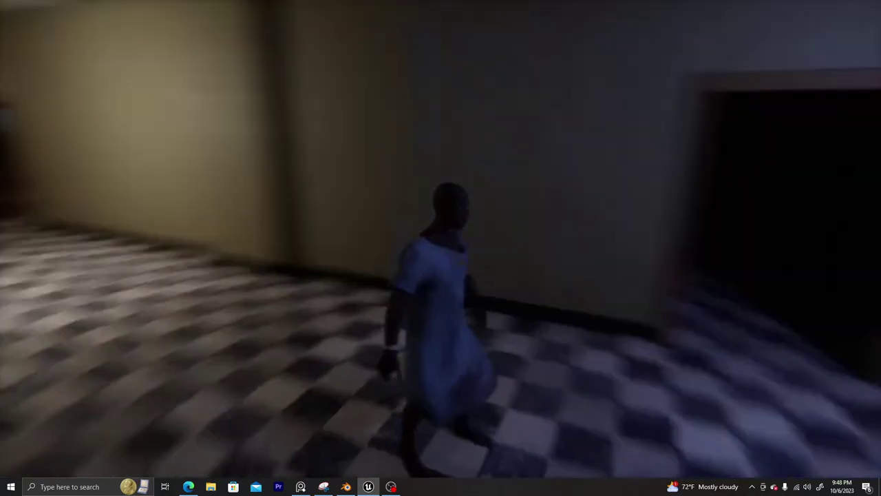
key(w)
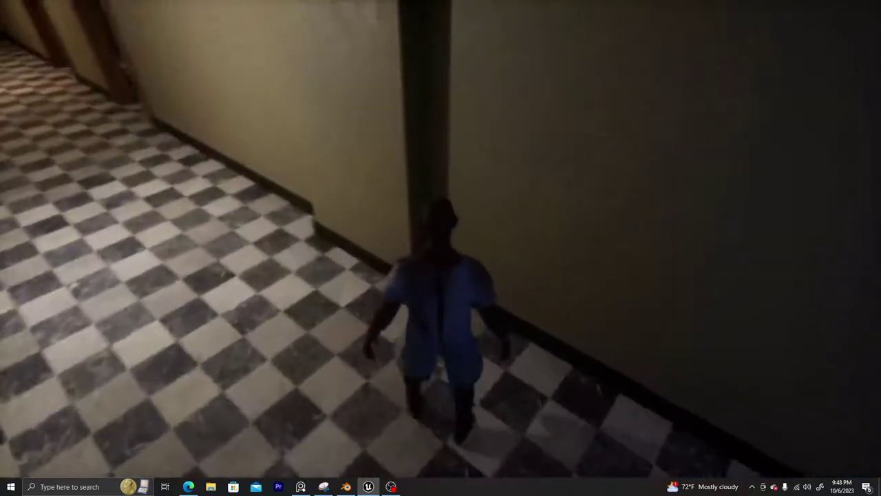
key(w)
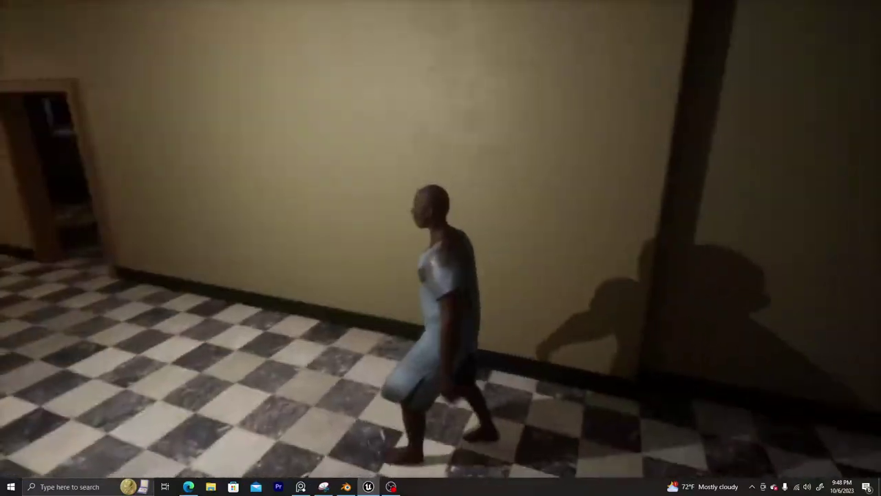
key(w)
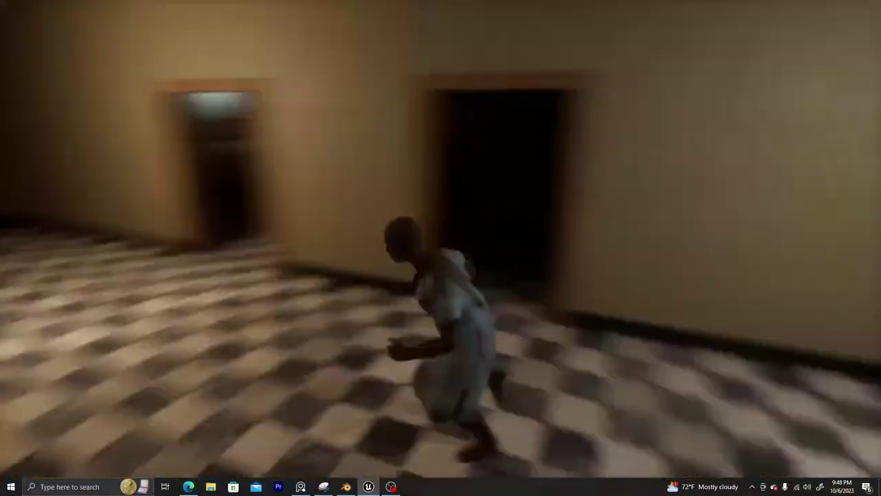
key(w)
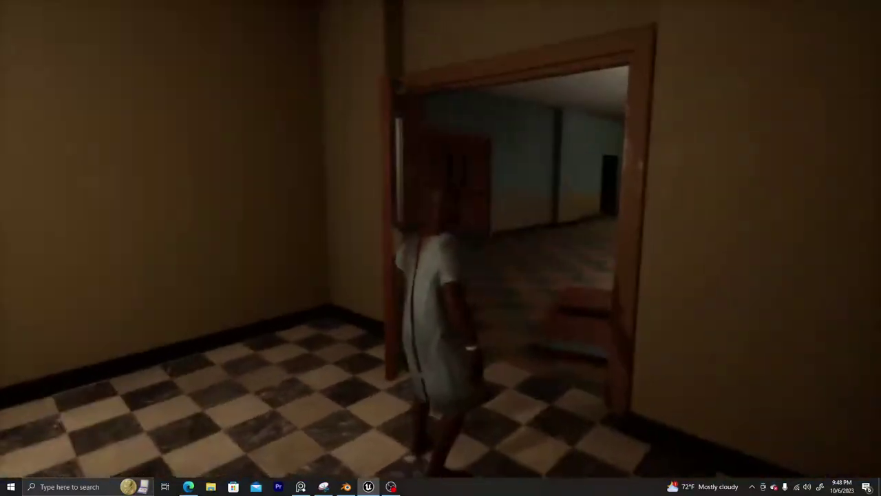
key(w)
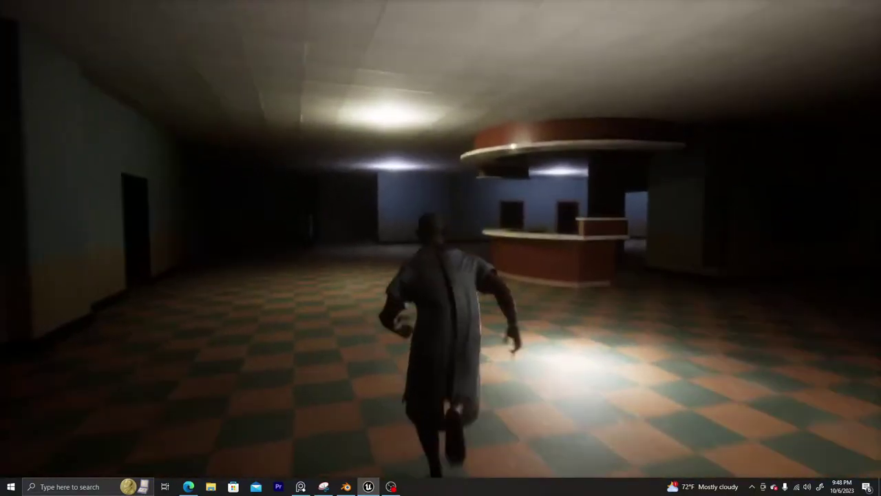
Run and jump through the lobby to inspect the blue corridor, then leave the full-screen view and release the mouse from the game
key(w)
key(space)
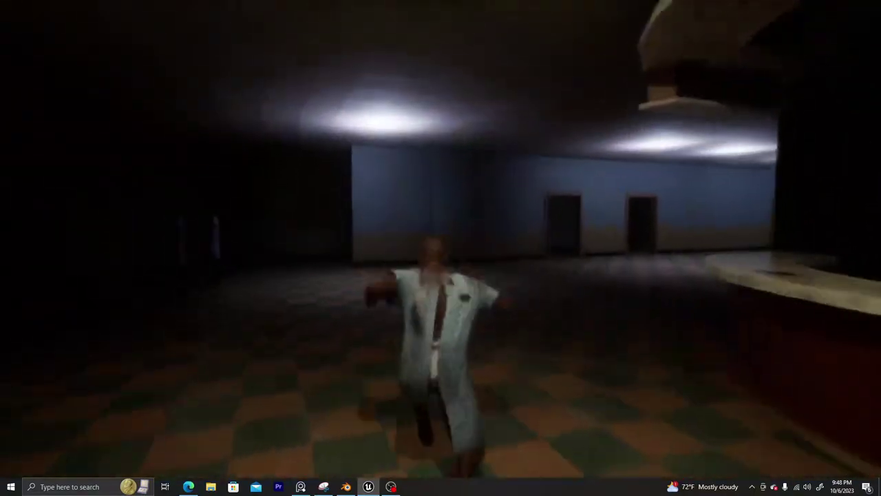
key(w)
key(space)
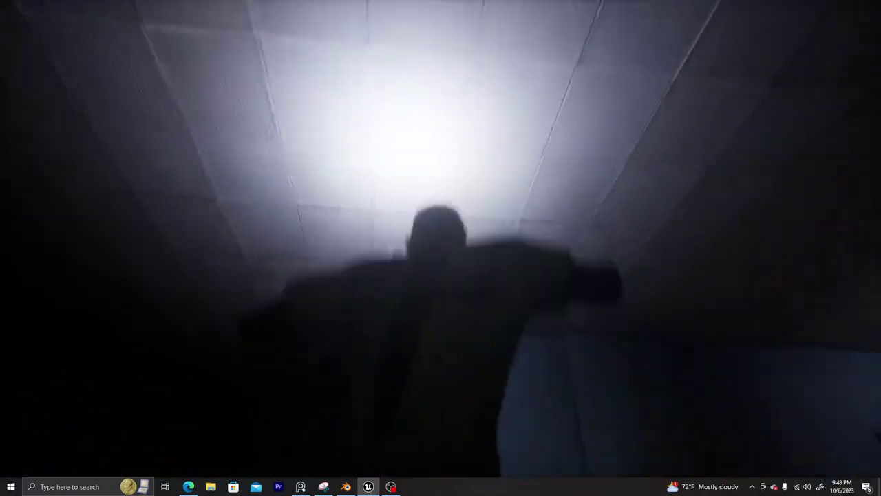
key(w)
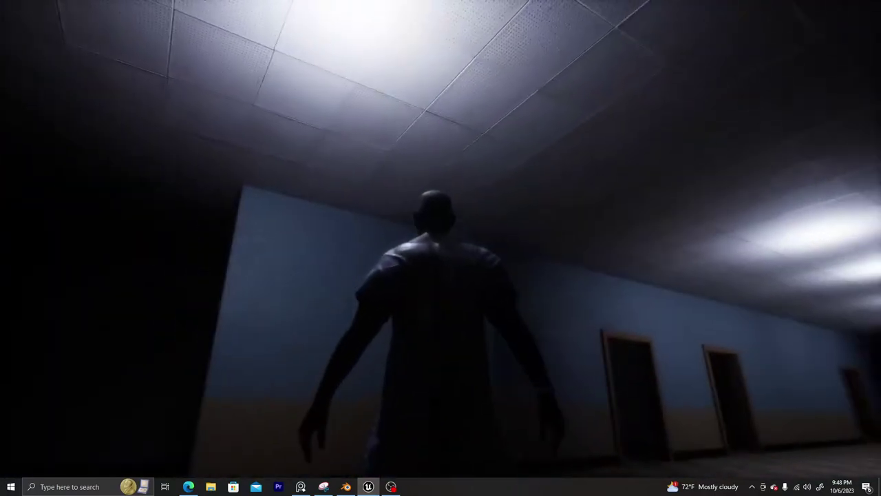
key(w)
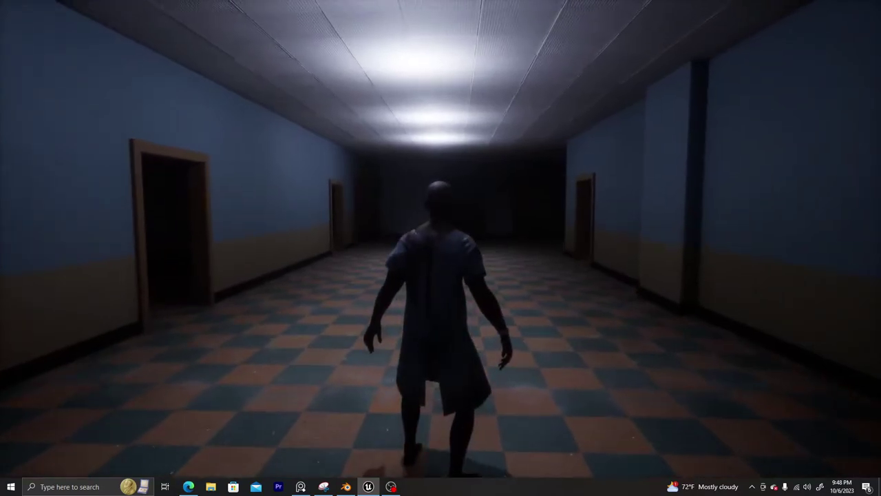
key(F11)
key(shift+F1)
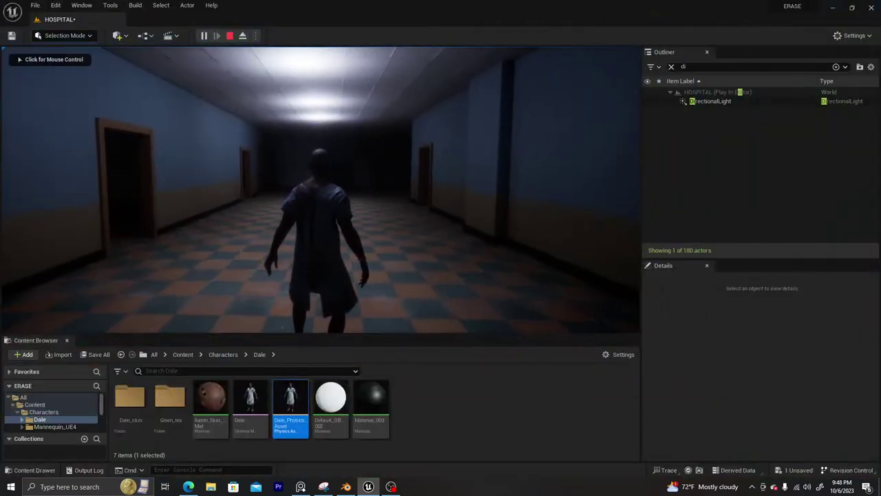
Stop the play session and save all changes to the hospital project
key(Escape)
click(36, 6)
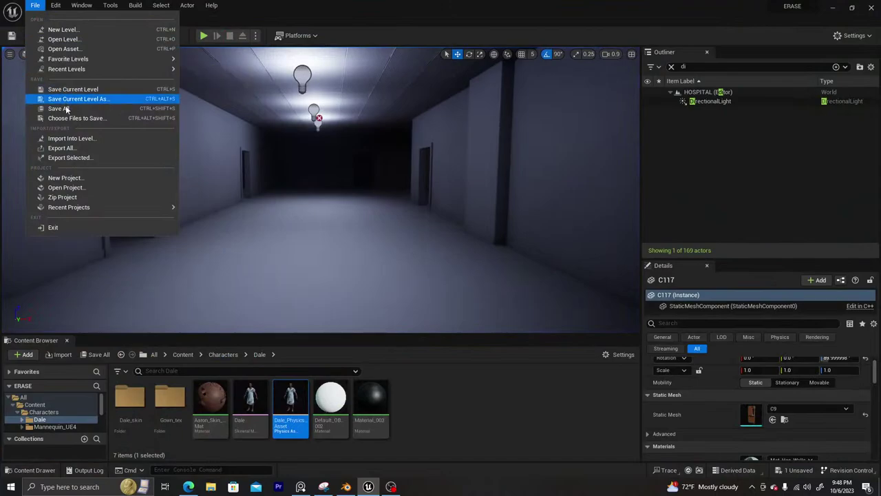
click(65, 106)
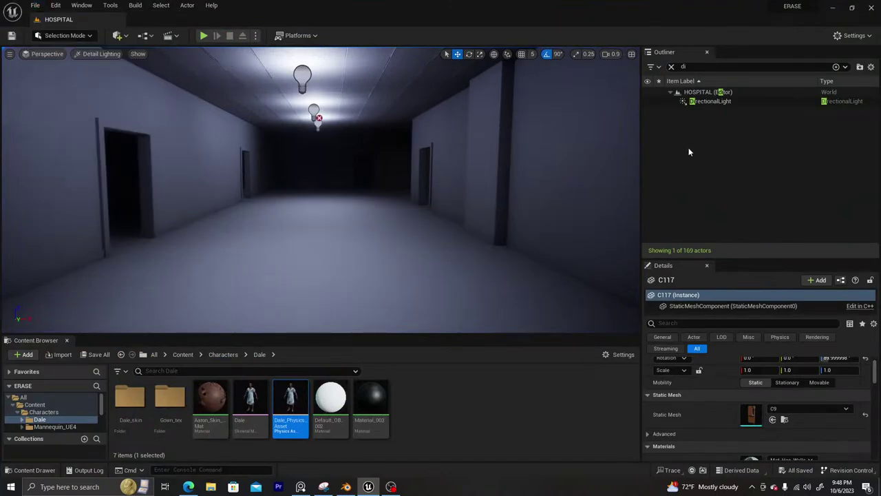
Filter the level's actors by "post", select the PostProcessVolume, and raise its Bloom Intensity to 8.0
click(689, 67)
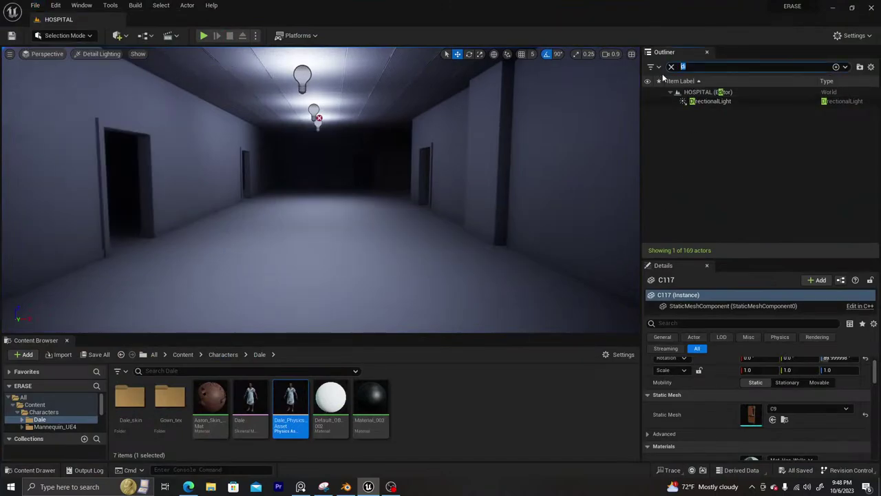
text(post)
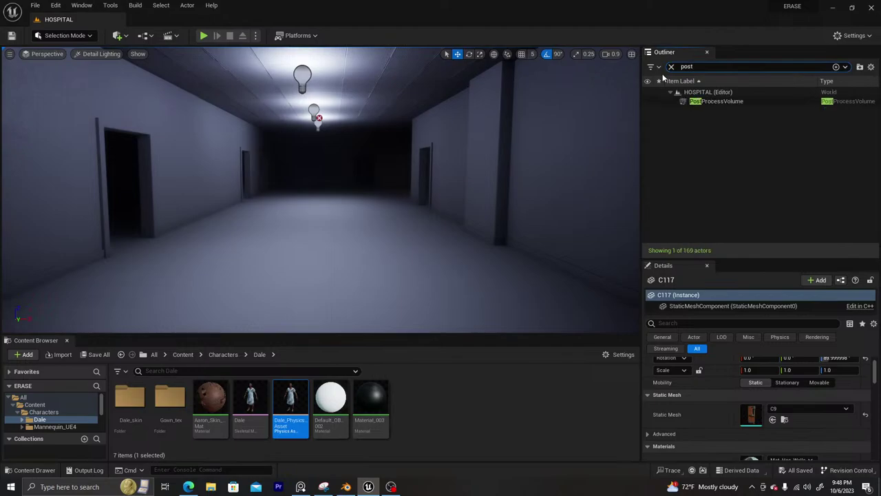
click(712, 101)
click(648, 395)
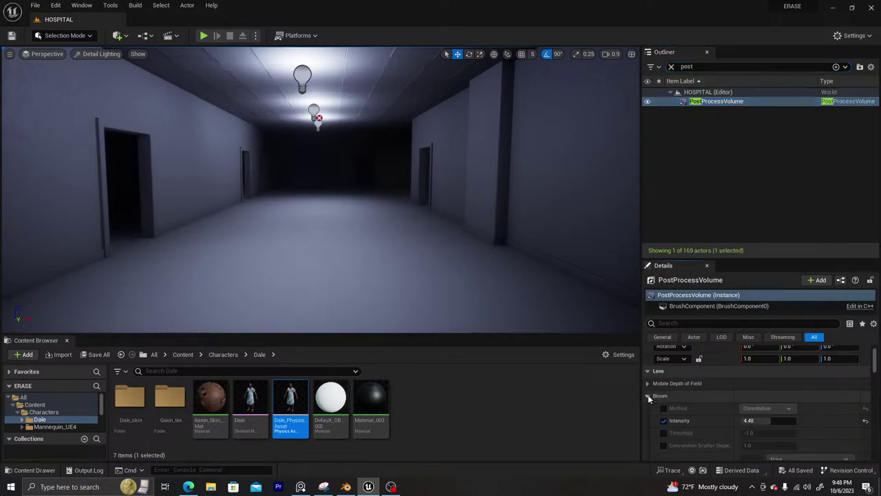
drag(758, 421, 791, 420)
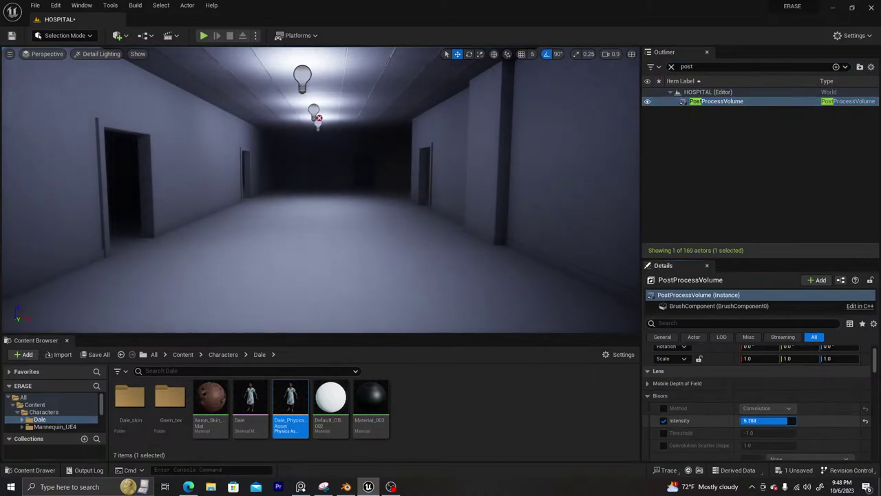
key(Return)
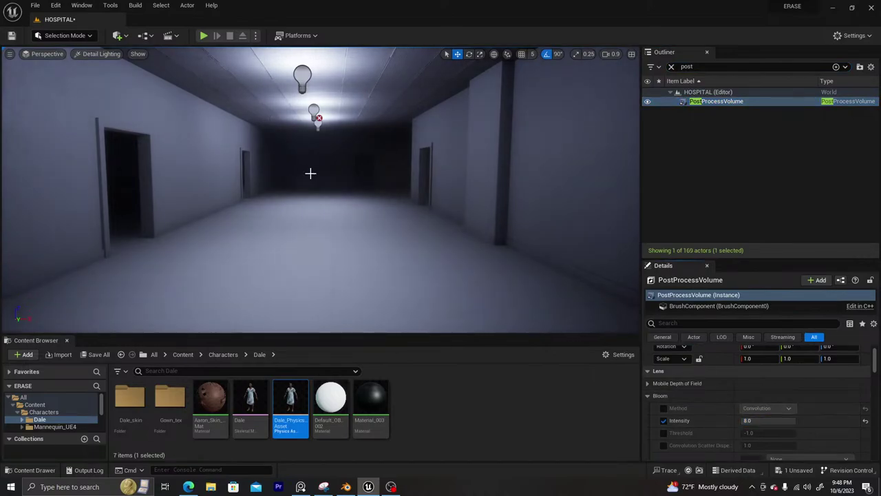
Play the level full-screen and move the character around the blue corridor to examine the bloom around the ceiling lights
key(alt+p)
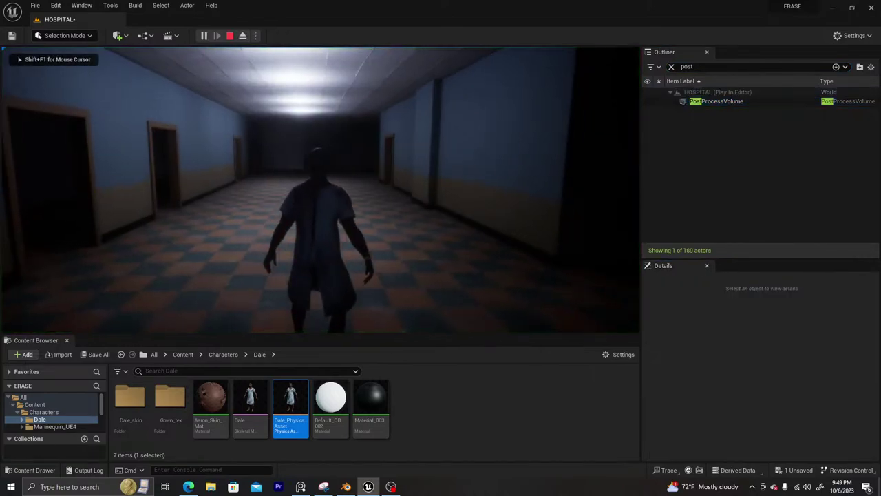
key(F11)
click(441, 248)
key(s)
key(w)
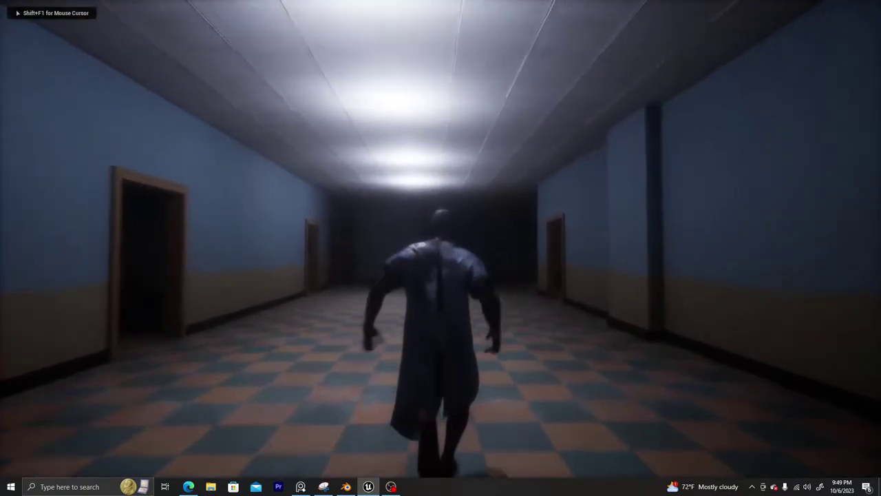
key(s)
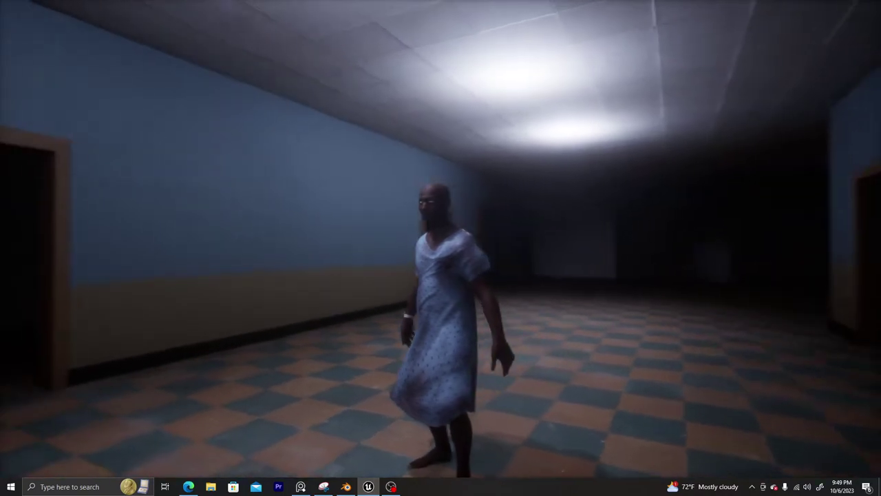
key(w)
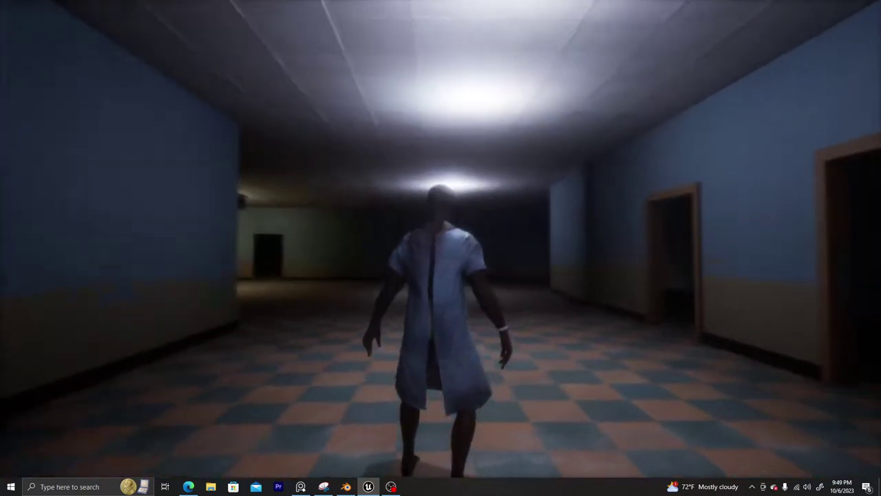
Run the character out of the blue corridor, through the reception lobby and into the yellow hallway to examine the lighting
key(w)
key(w)
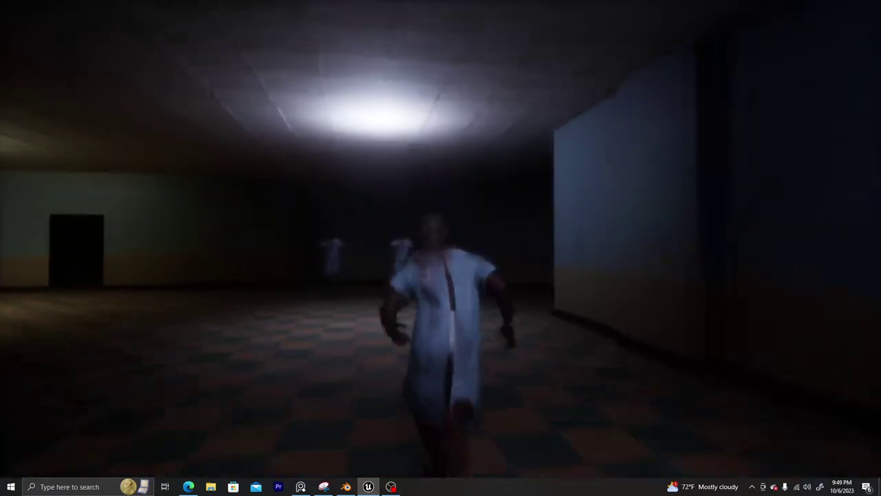
key(w)
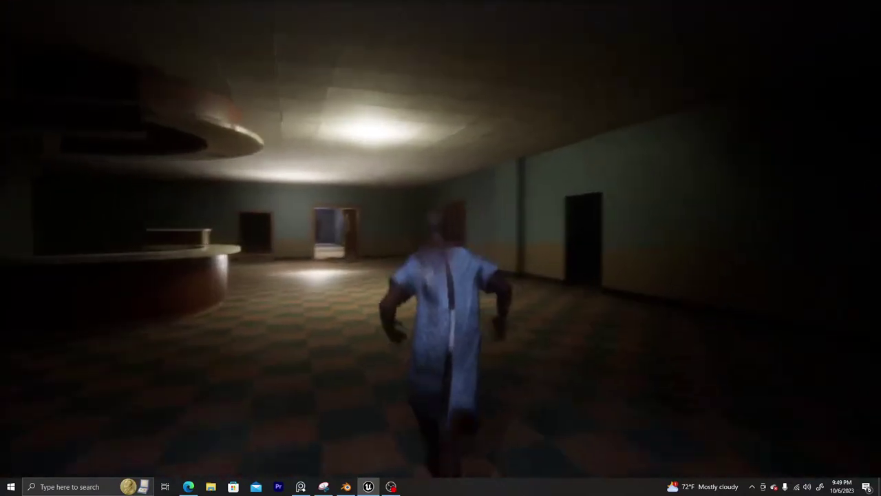
key(w)
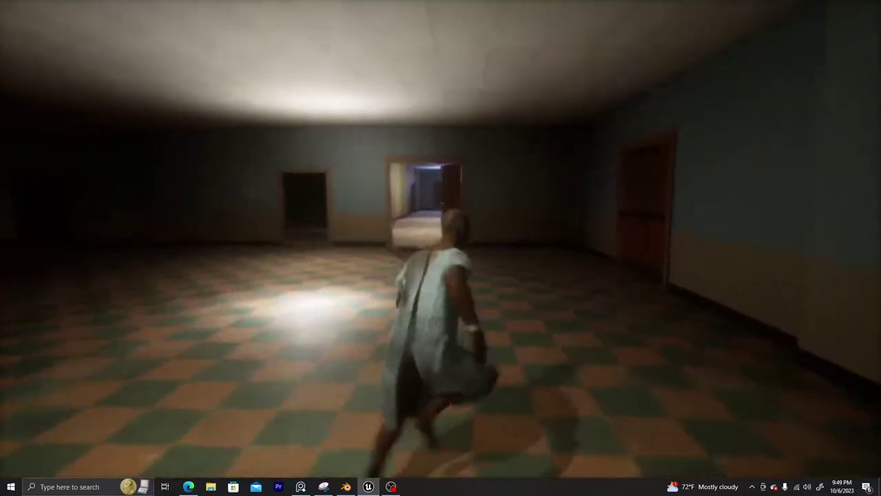
key(w)
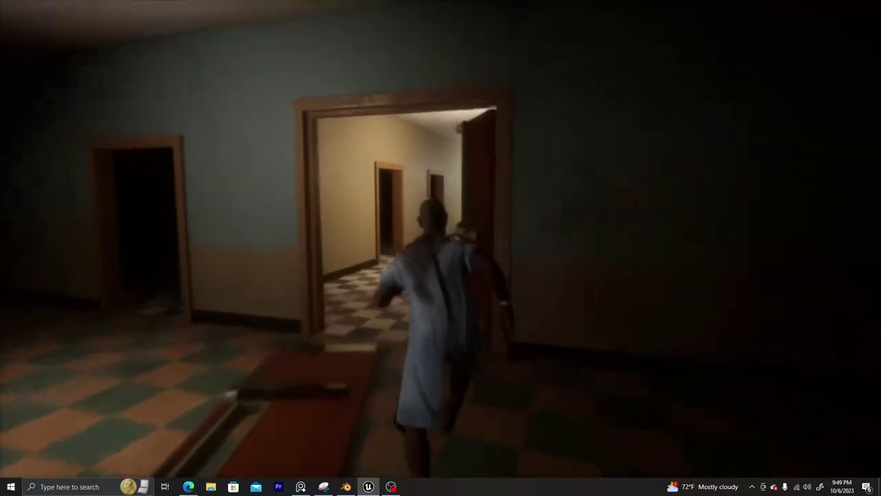
key(w)
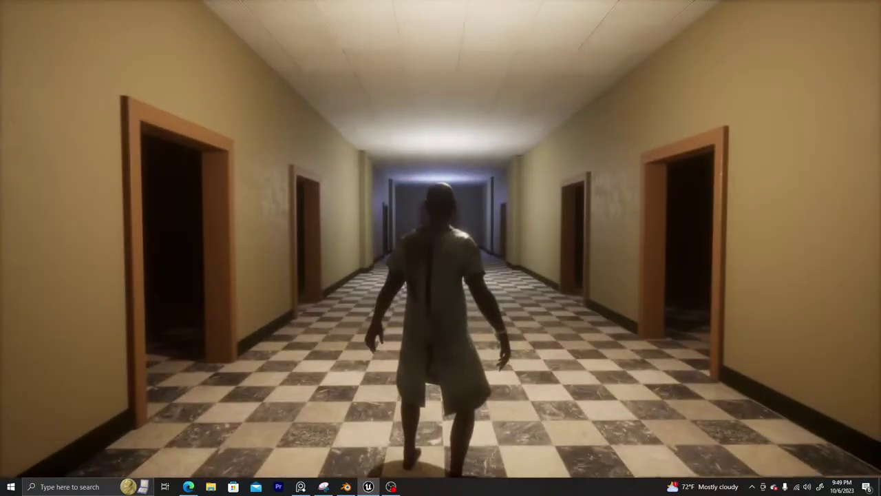
Turn the character around at the yellow hallway's entrance, then run down the hallway toward the blue-lit double doors to inspect the glow
key(s)
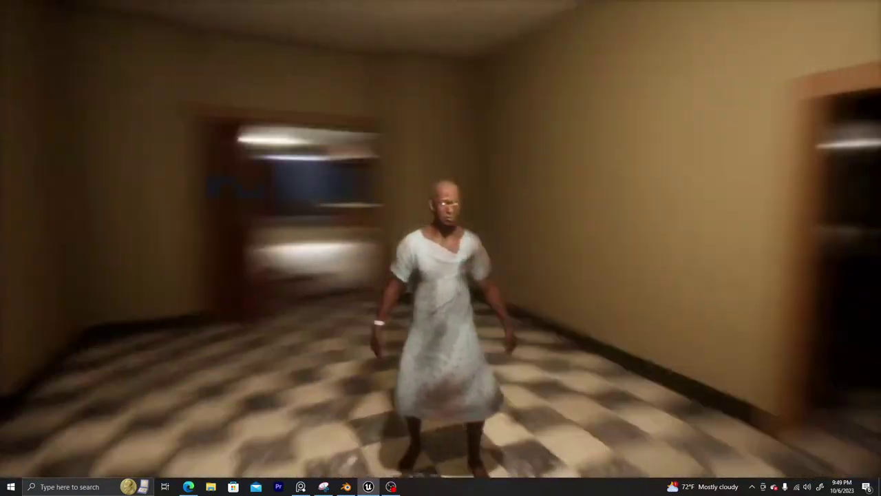
key(s)
key(w)
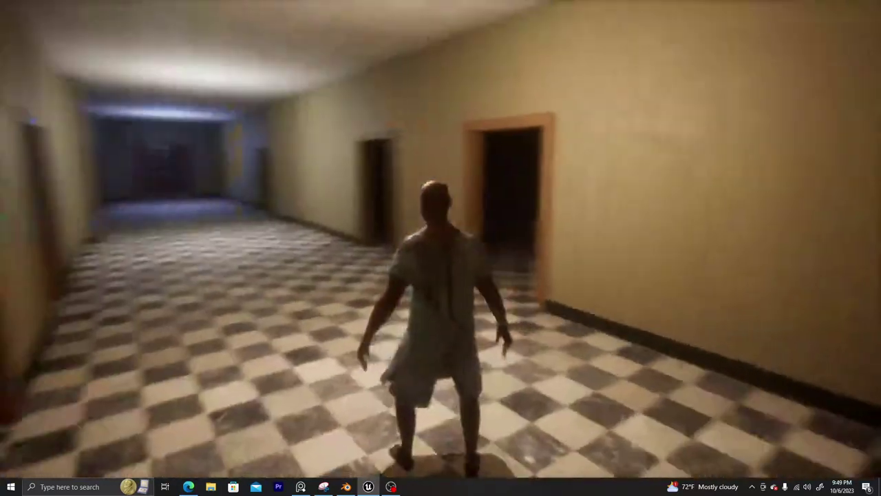
key(w)
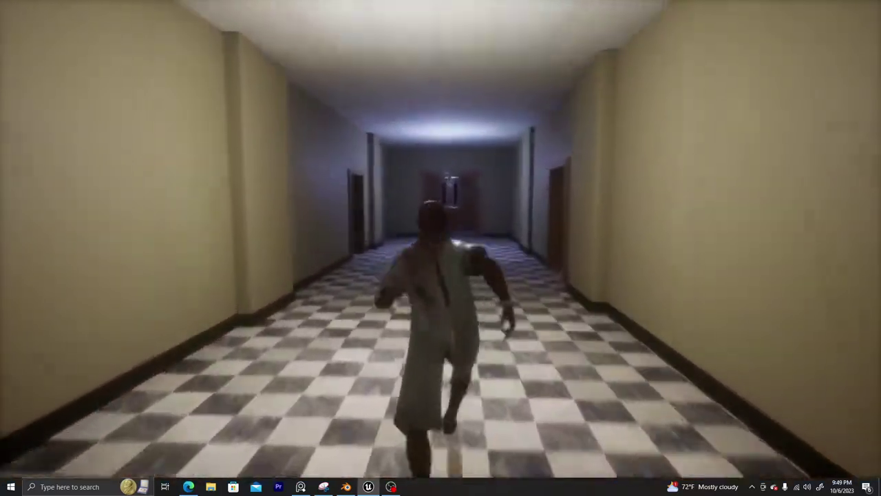
key(w)
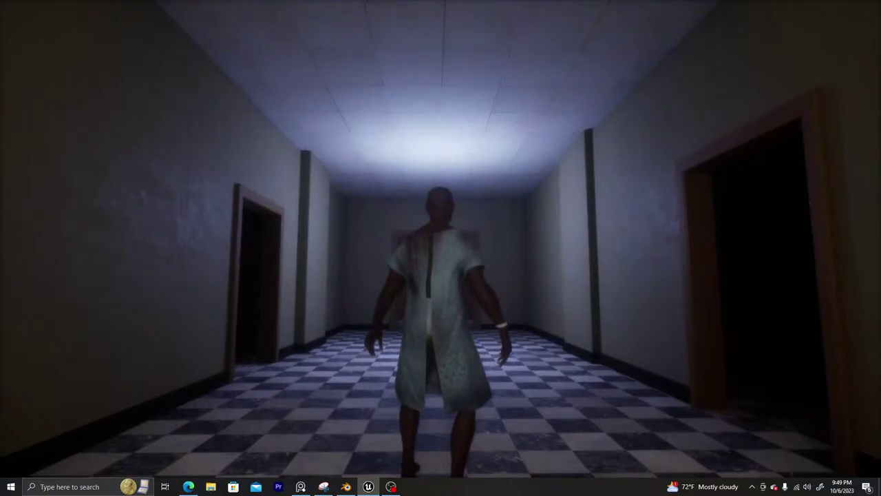
Leave the full-screen play session and lower the PostProcessVolume's Bloom Intensity to 4.8
key(shift+F1)
key(F11)
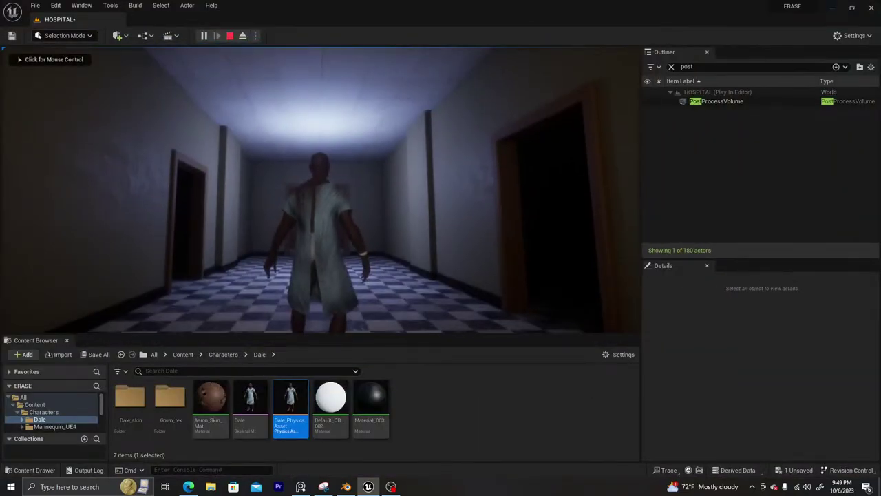
key(Escape)
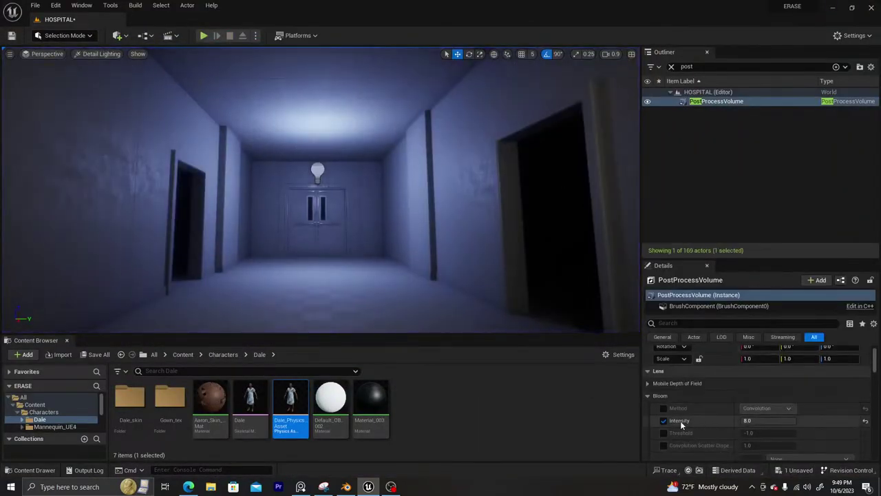
mouse_move(778, 422)
mouse_down()
mouse_move(745, 422)
mouse_move(764, 420)
mouse_up()
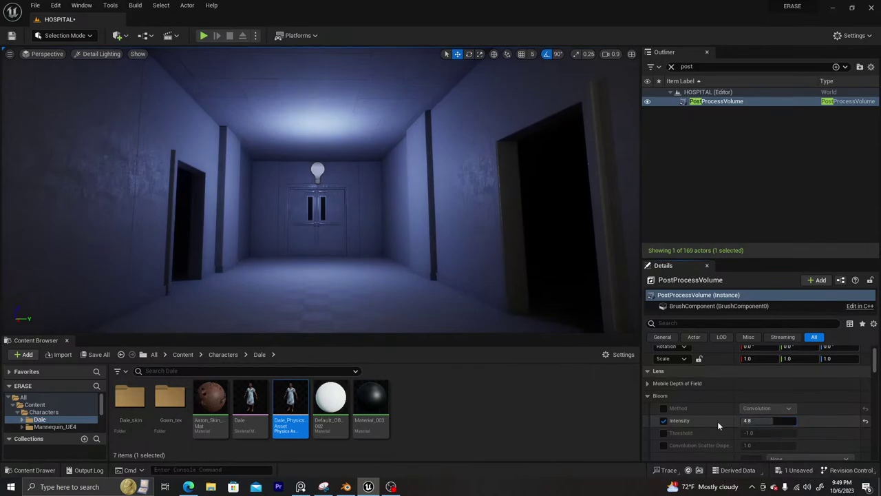
Enable the PostProcessVolume's Chromatic Aberration Intensity, try a value of 5, then reduce it to about 1.84
scroll(707, 426, up, 1)
scroll(708, 426, down, 4)
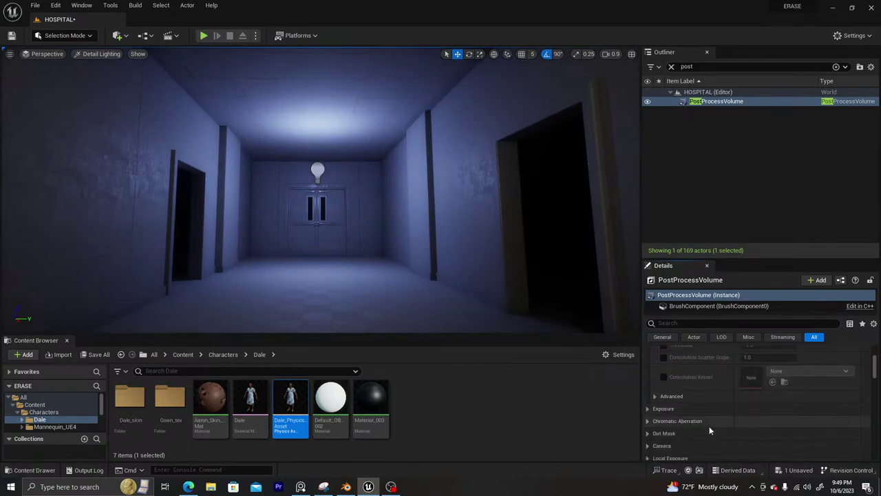
click(647, 420)
scroll(691, 435, down, 1)
scroll(691, 438, down, 1)
click(664, 404)
click(768, 405)
text(5)
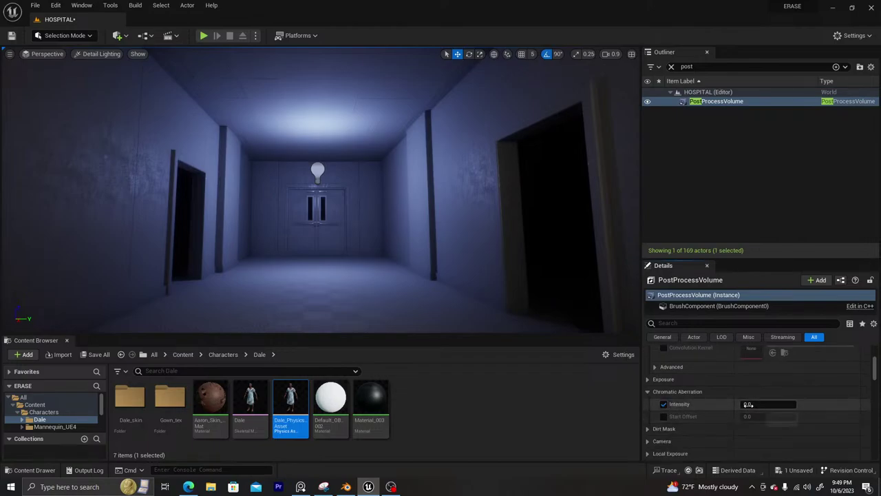
key(Return)
drag(794, 404, 760, 404)
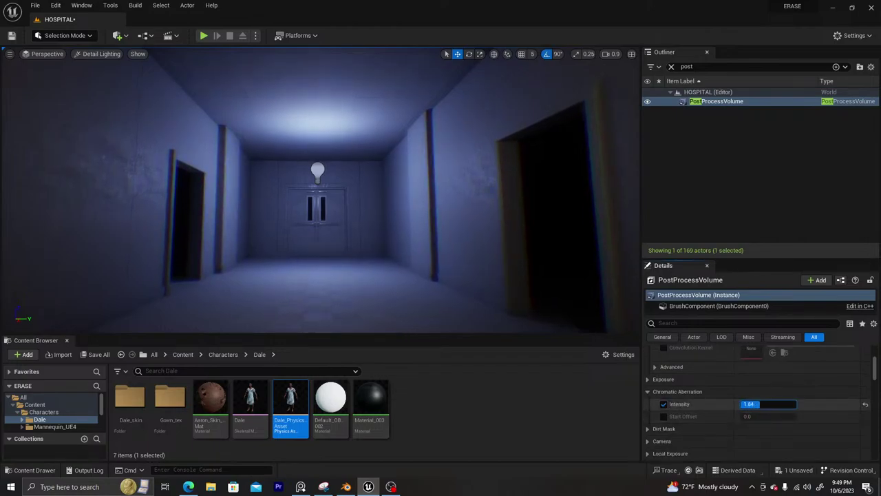
Play the level full-screen and walk toward the red double doors and back to examine the chromatic aberration on edges
click(203, 35)
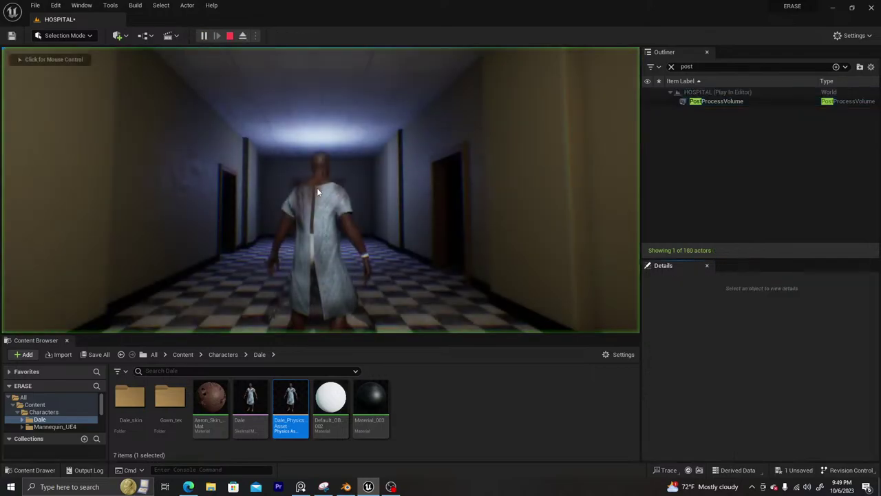
key(F11)
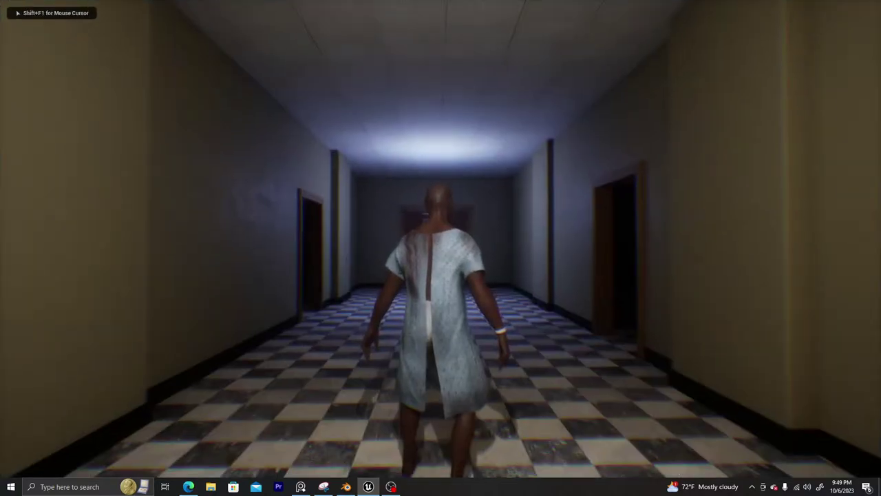
key(w)
key(w)
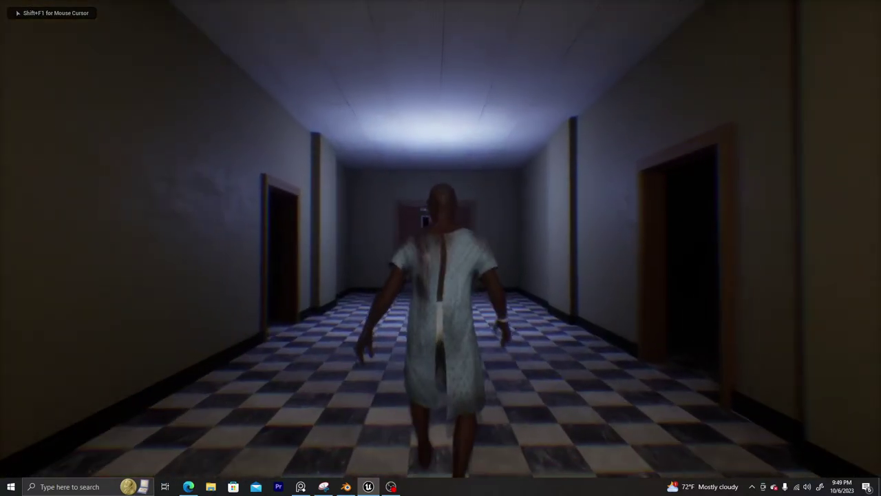
key(w)
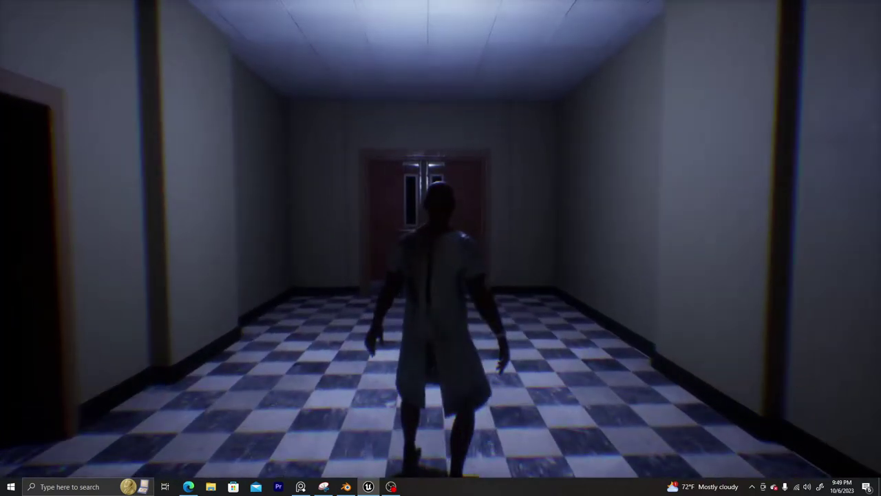
key(s)
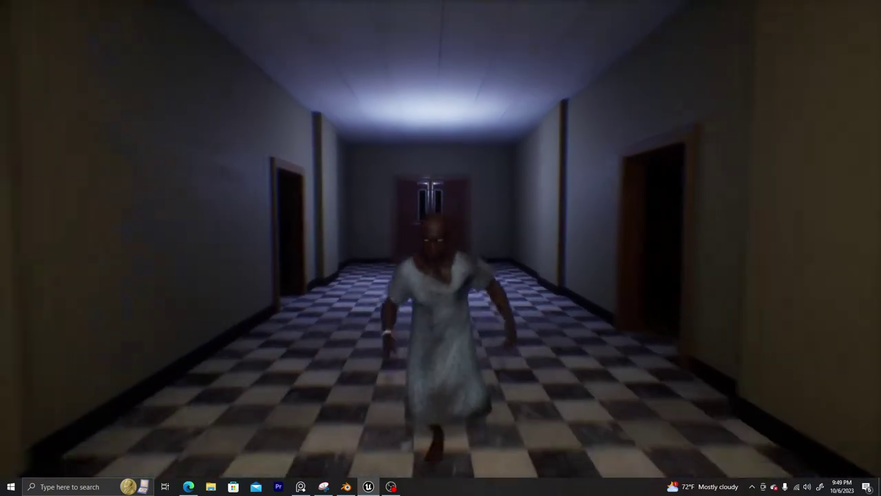
Run the character up and down the checkered hallway to the open lobby doorway to examine the post-process look
key(w)
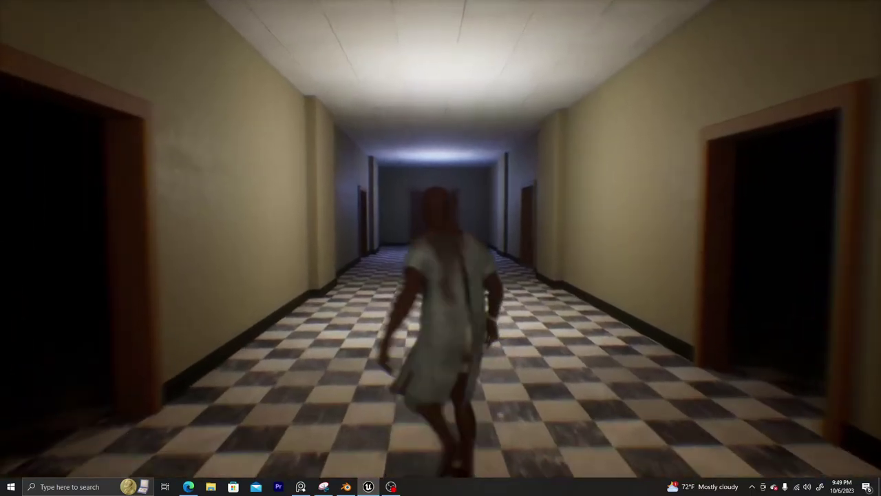
key(w)
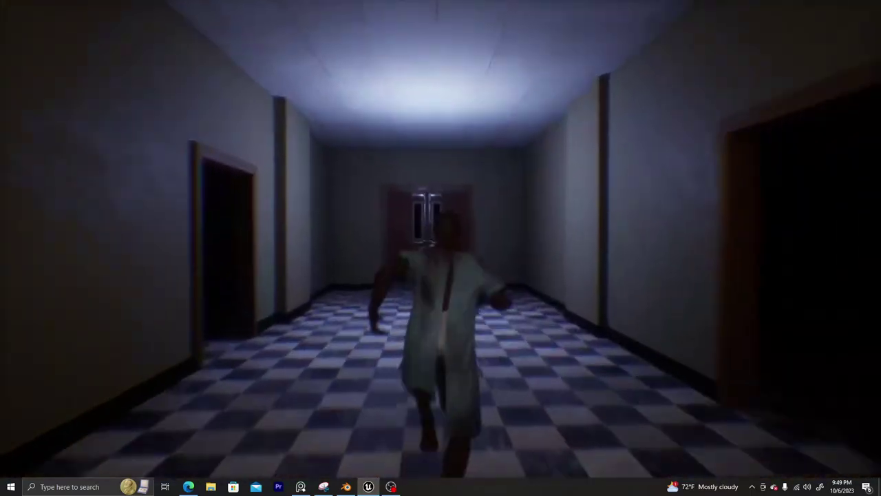
key(w)
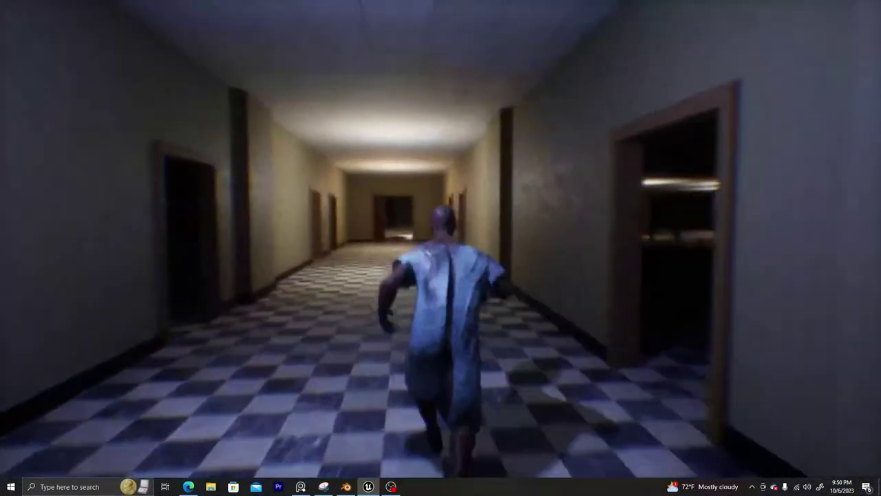
key(w)
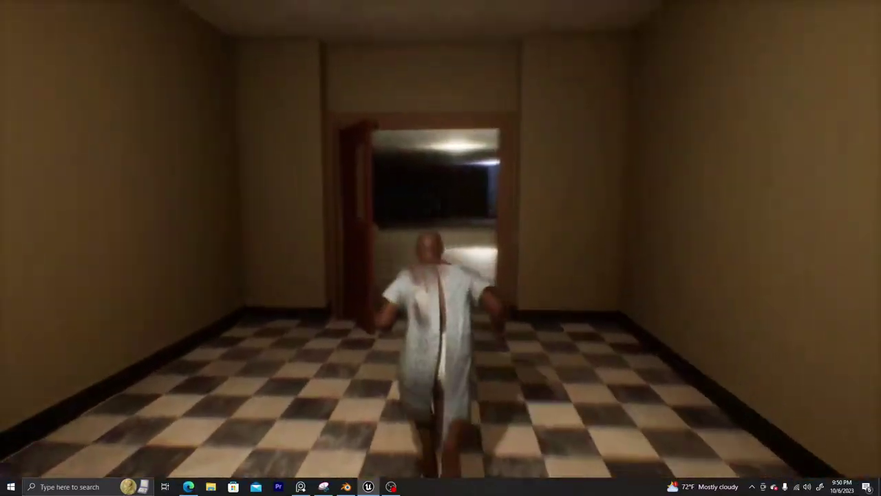
Run the character through the lobby past the reception desk and into the blue corridor to examine the post-process look, ending the full-screen play session
key(w)
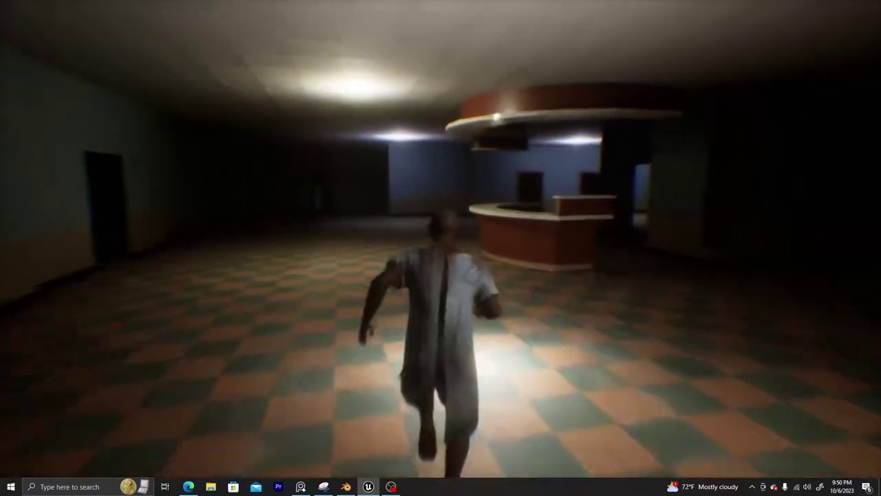
key(w)
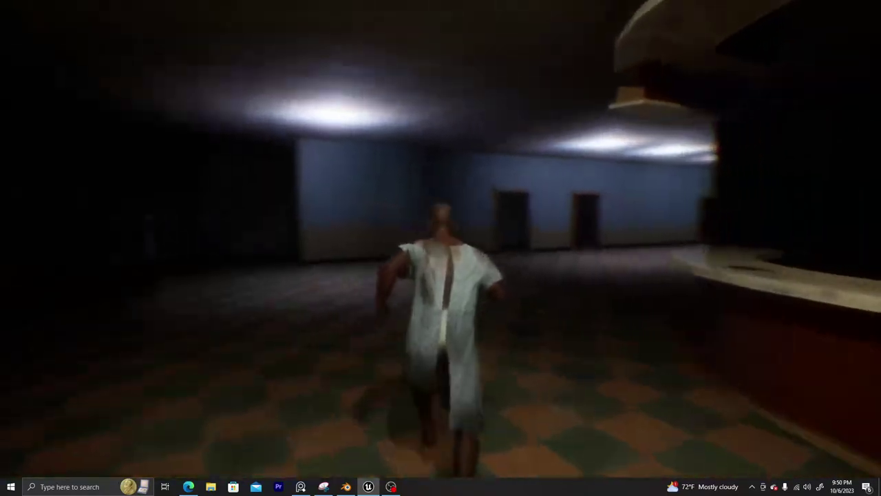
key(w)
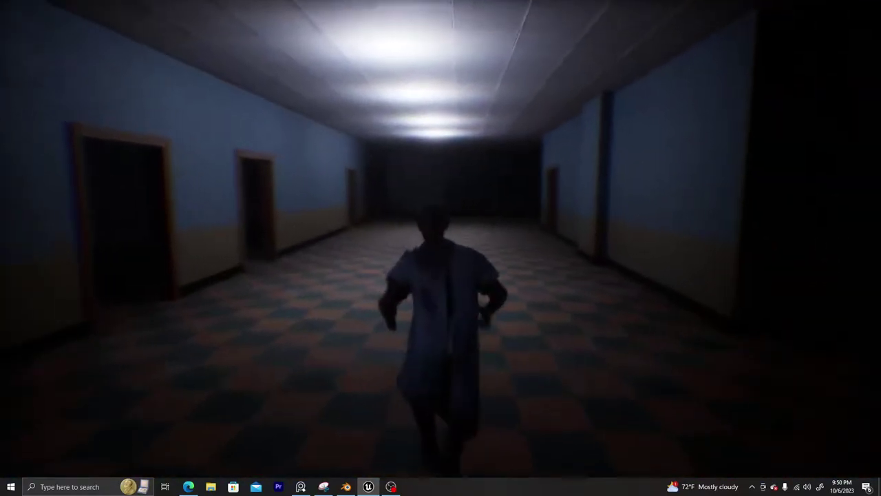
key(w)
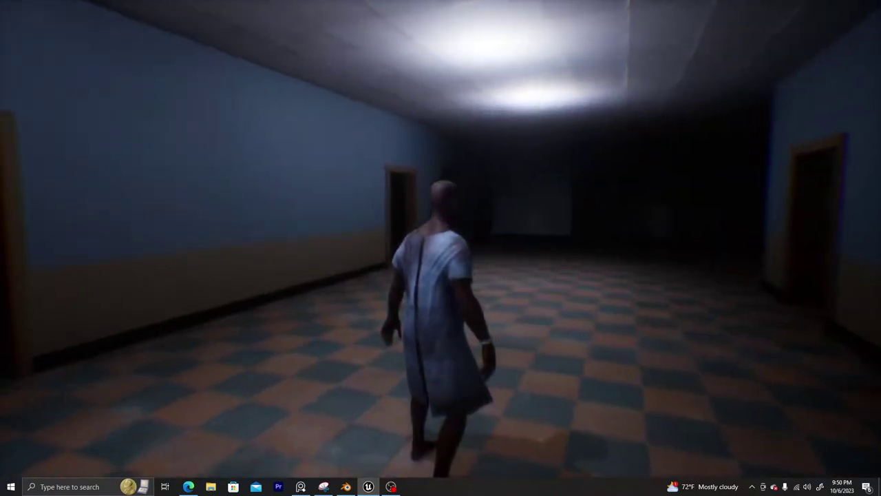
key(w)
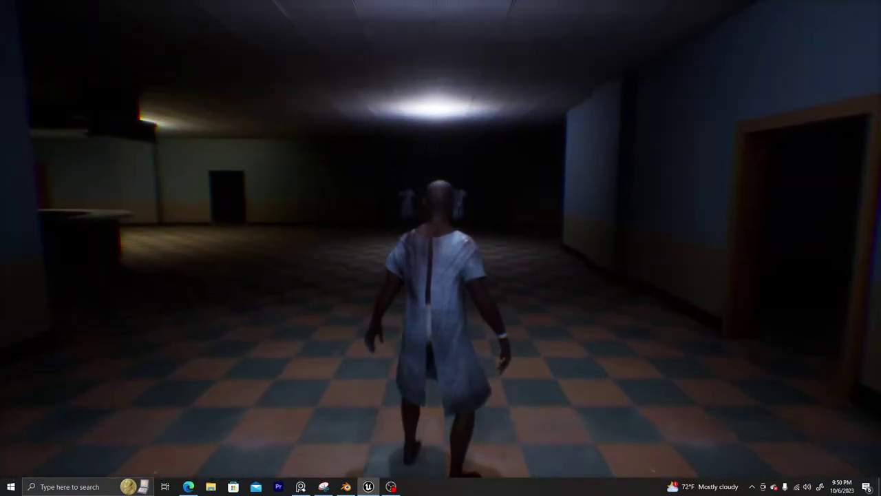
key(Escape)
key(F11)
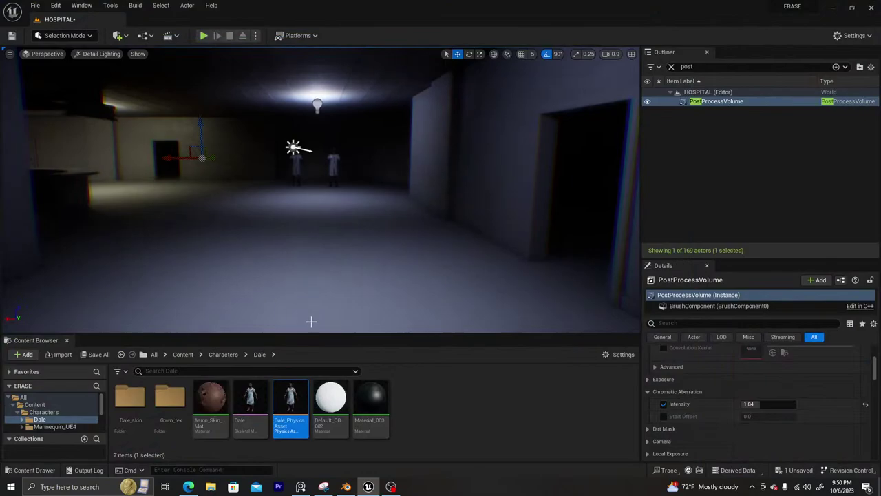
Set the PostProcessVolume's Chromatic Aberration Intensity to 5
click(767, 404)
text(5)
key(Return)
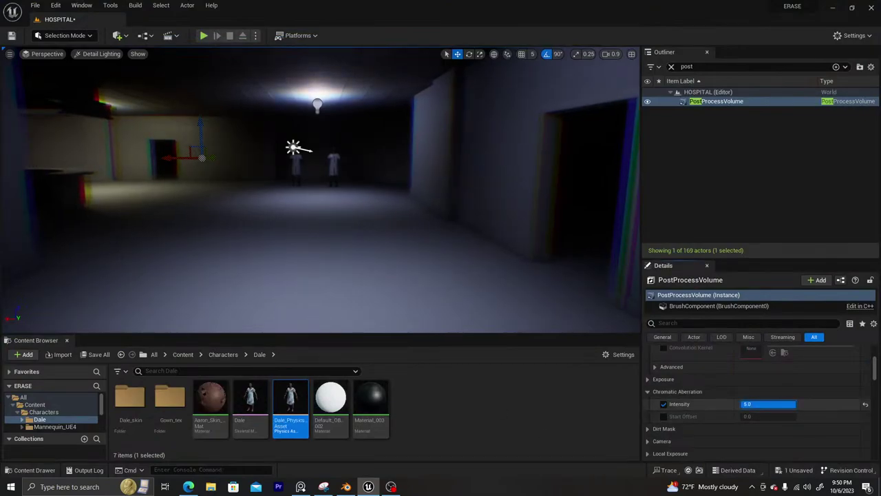
Play the level full-screen and run through the lobby and checkered hallway to examine the stronger chromatic aberration, ending the play session
click(203, 36)
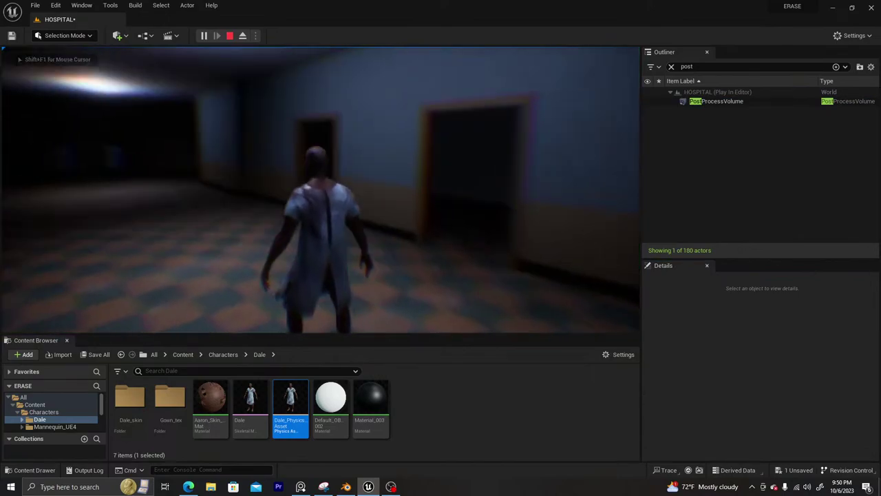
key(F11)
click(441, 248)
key(w)
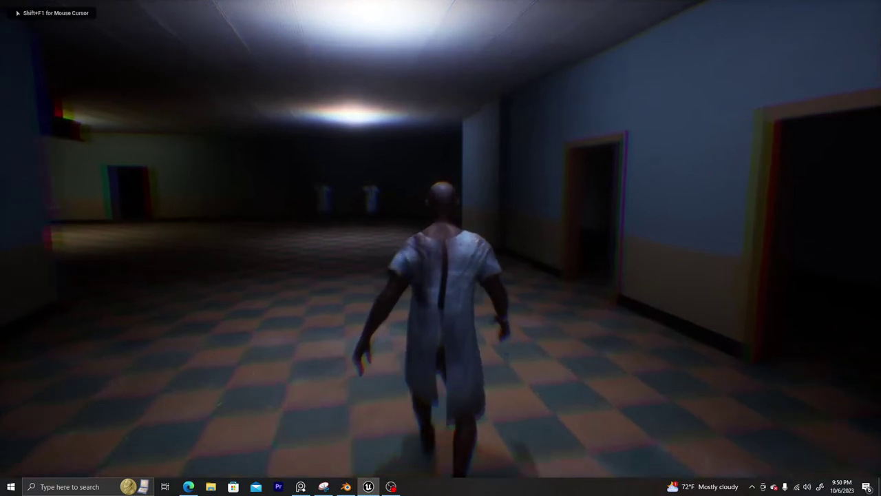
key(w)
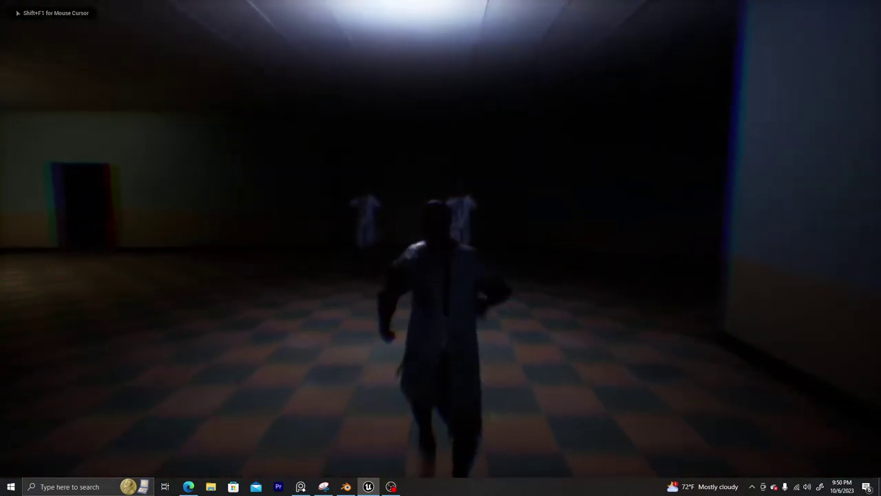
key(w)
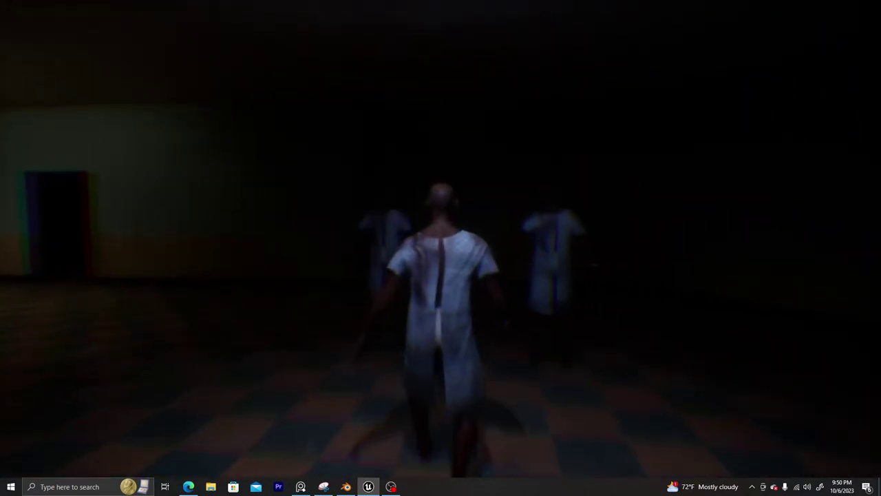
key(w)
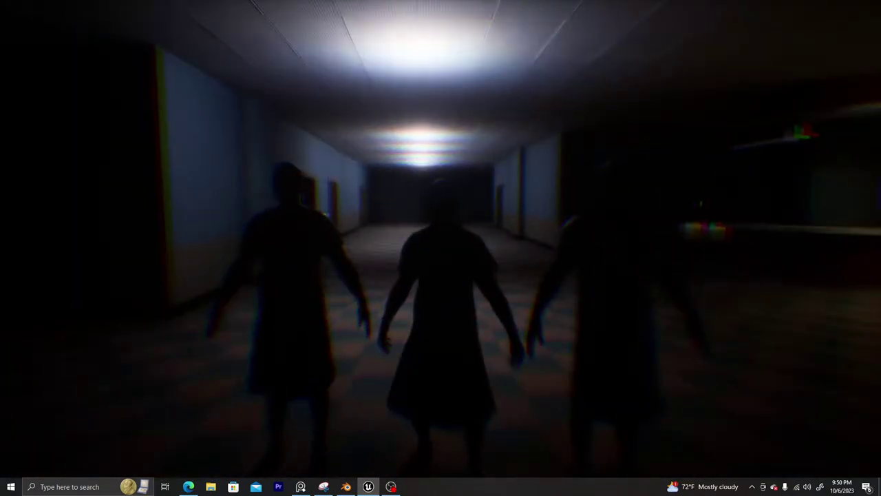
key(w)
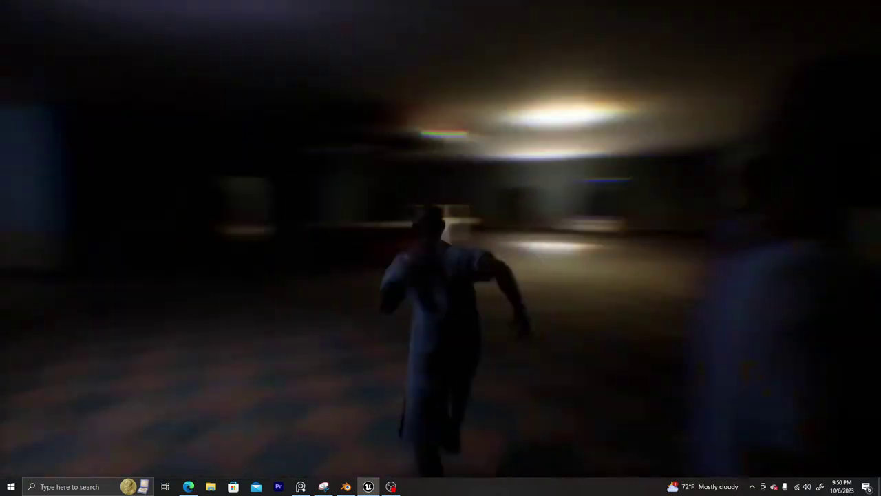
key(w)
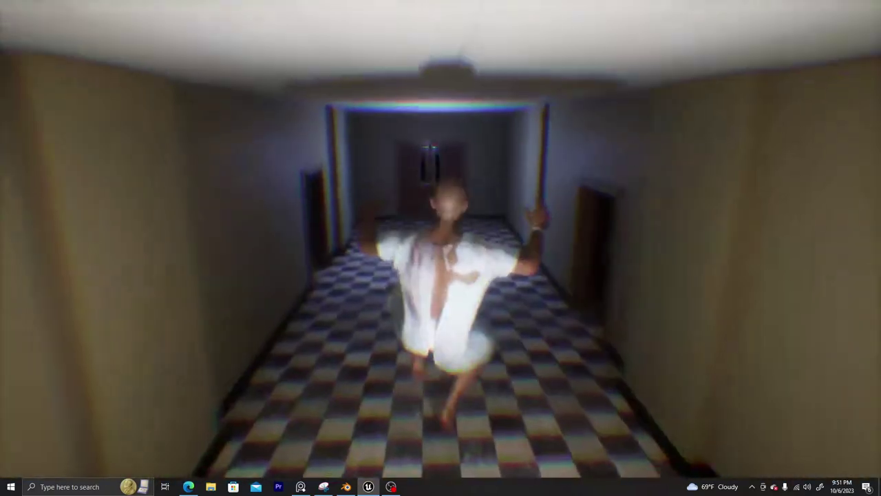
key(F11)
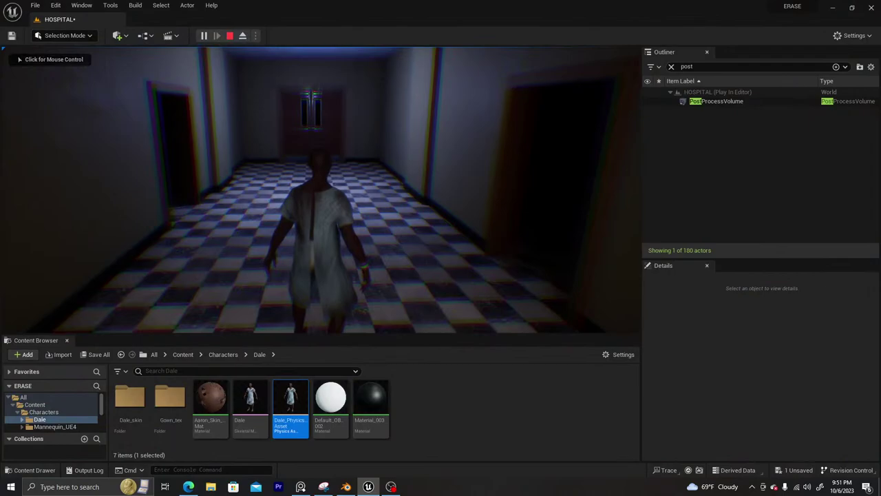
key(Escape)
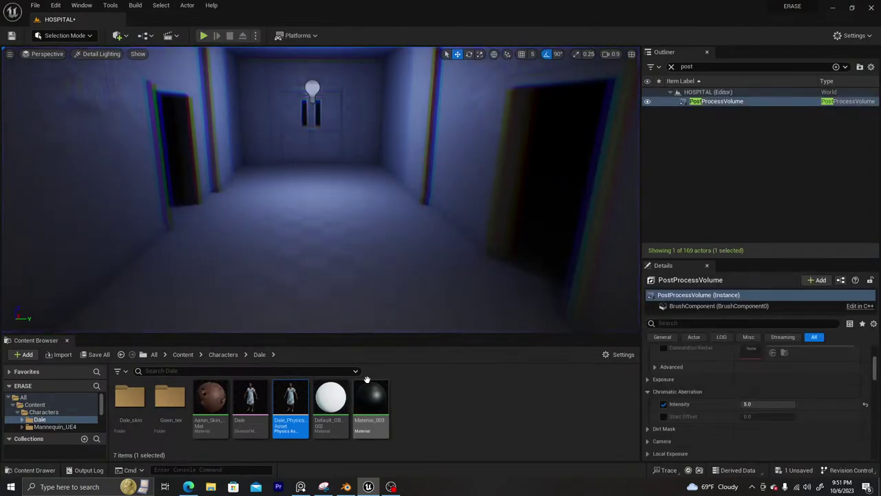
Disable the PostProcessVolume's Chromatic Aberration Intensity override and look through its Color Grading and Film settings
click(663, 403)
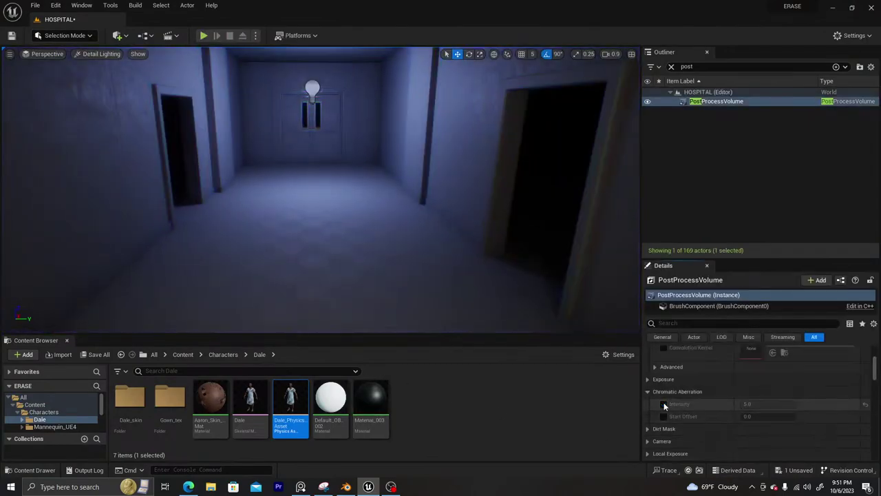
scroll(661, 413, down, 10)
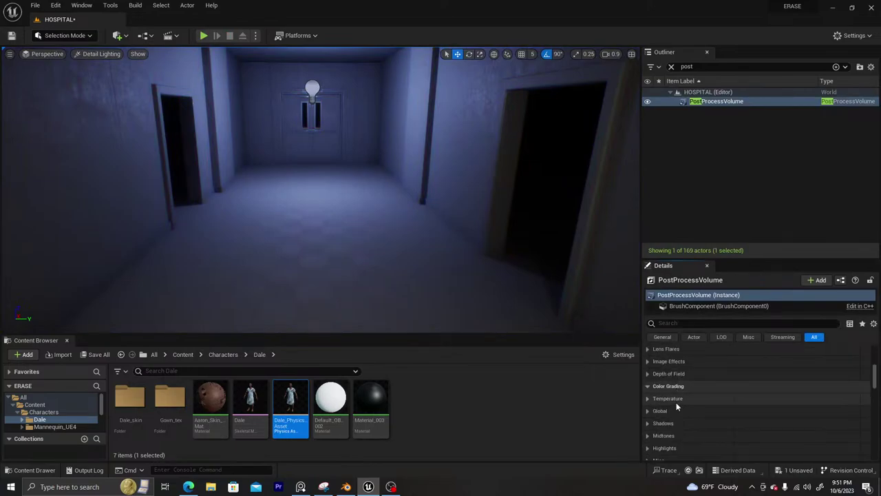
scroll(676, 402, down, 2)
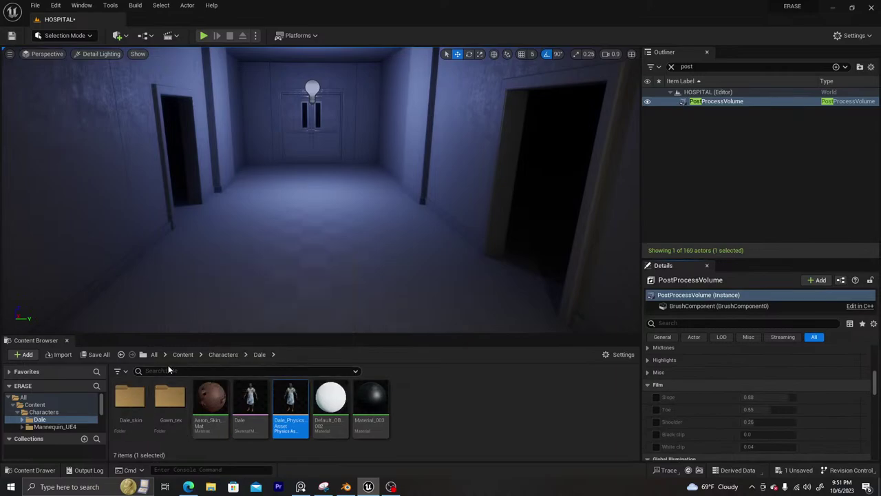
Open the BP_ThirdPersonCharacter blueprint from the Content/ThirdPerson/Blueprints folder in a maximized editor window
click(183, 355)
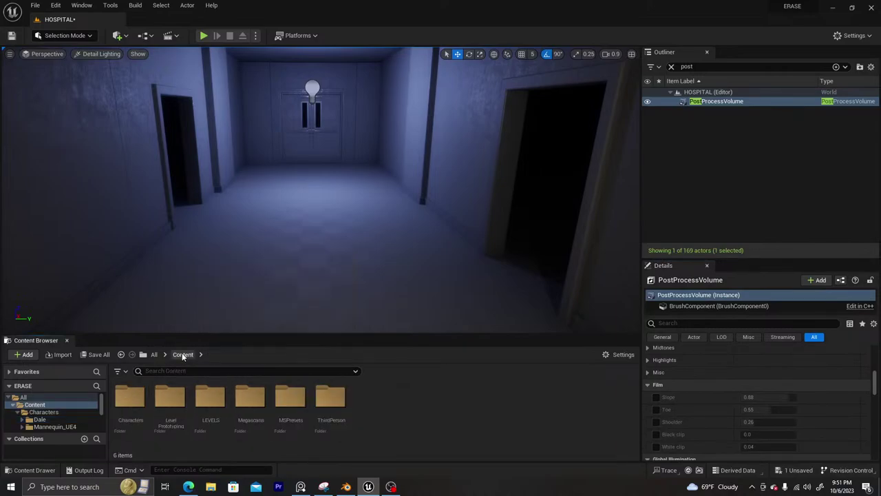
double_click(325, 402)
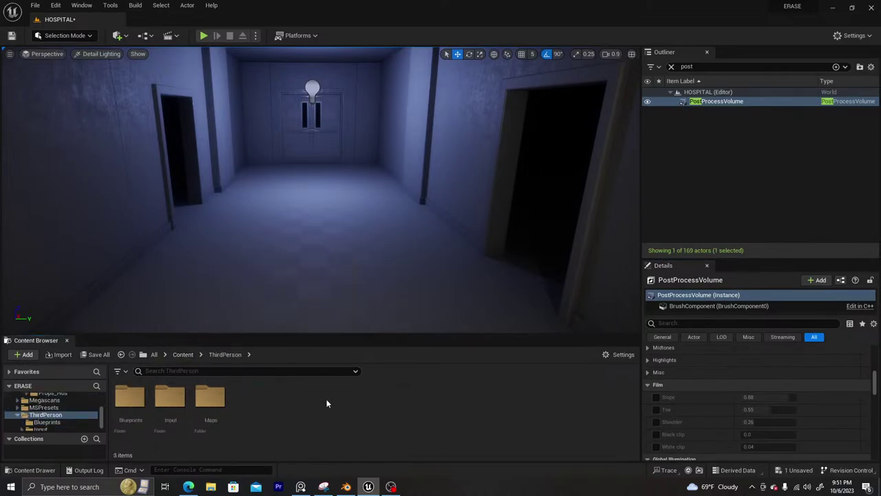
double_click(128, 397)
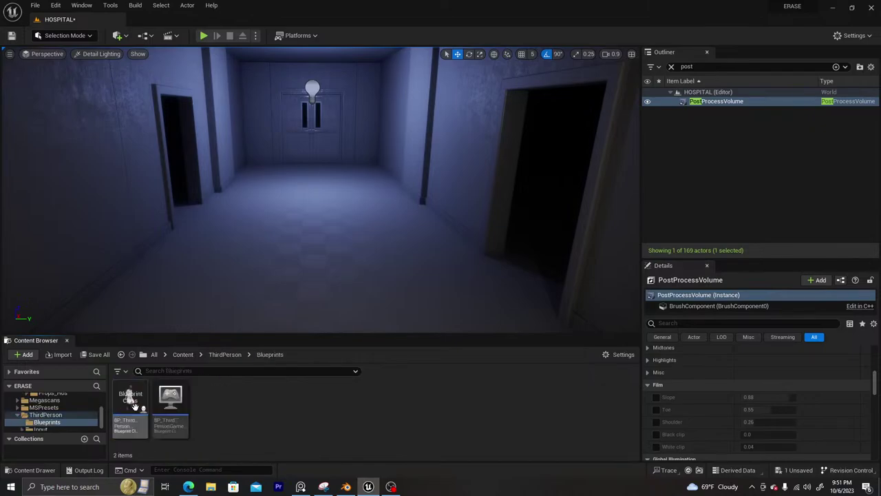
click(130, 397)
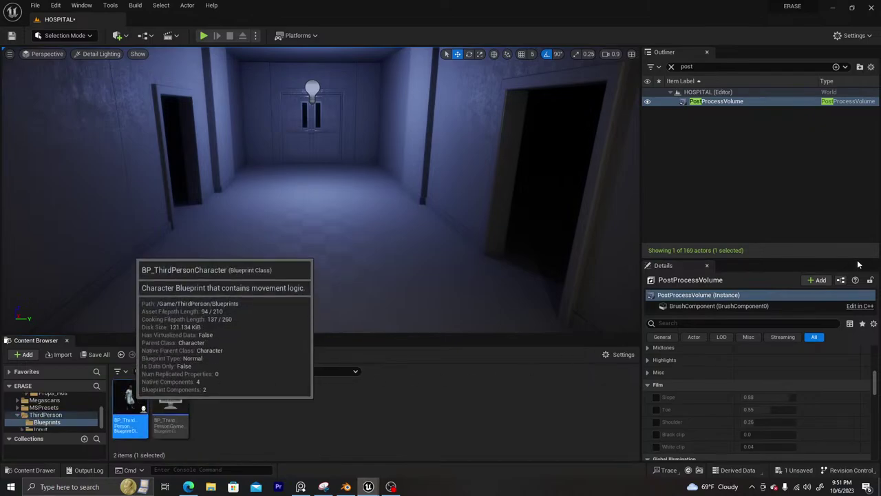
double_click(129, 403)
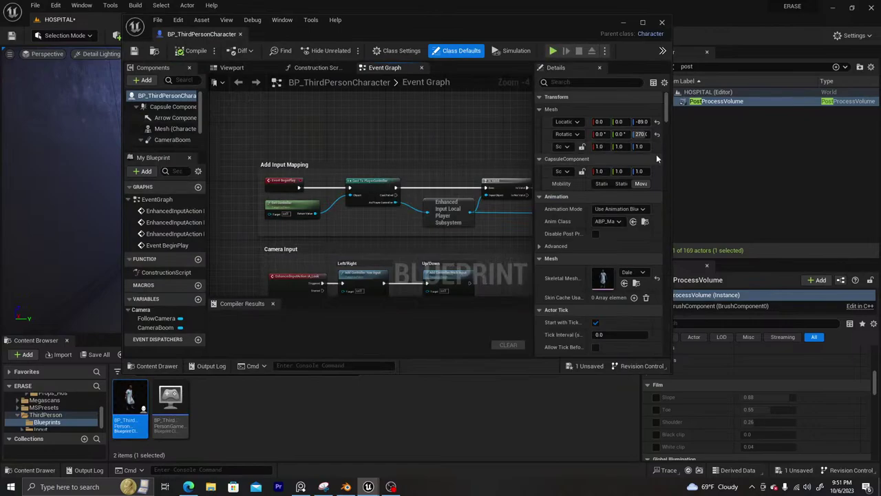
click(644, 24)
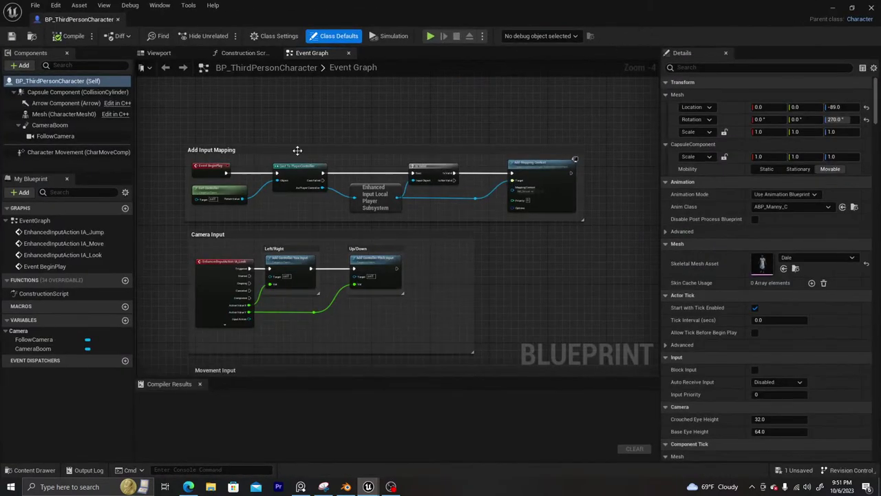
Set the character Mesh component's Skeletal Mesh Asset to SKM_Manny, compile the blueprint and close its editor
click(160, 53)
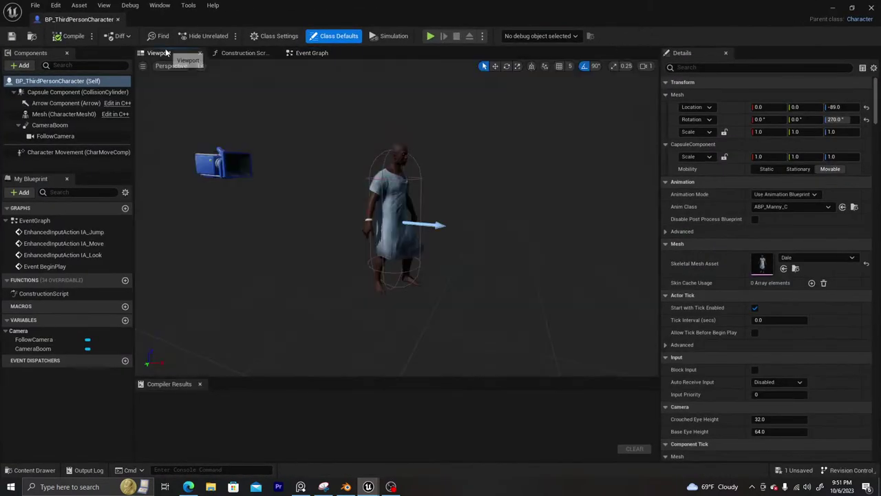
click(395, 195)
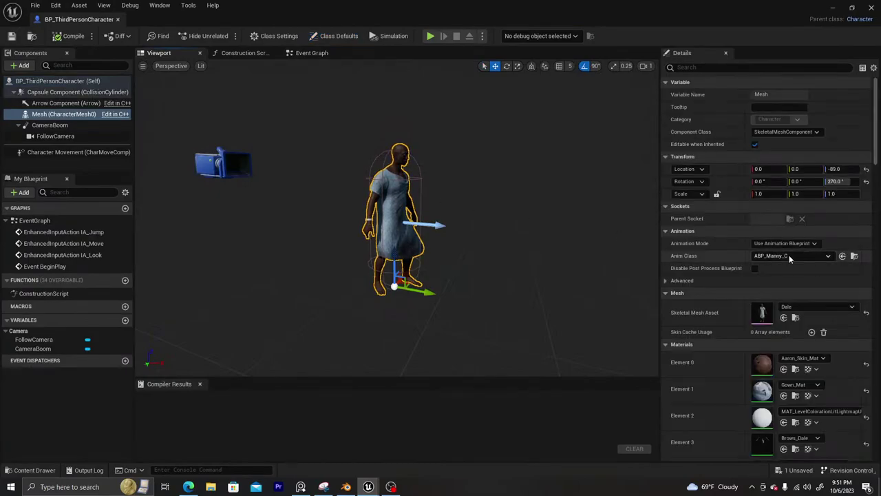
click(802, 309)
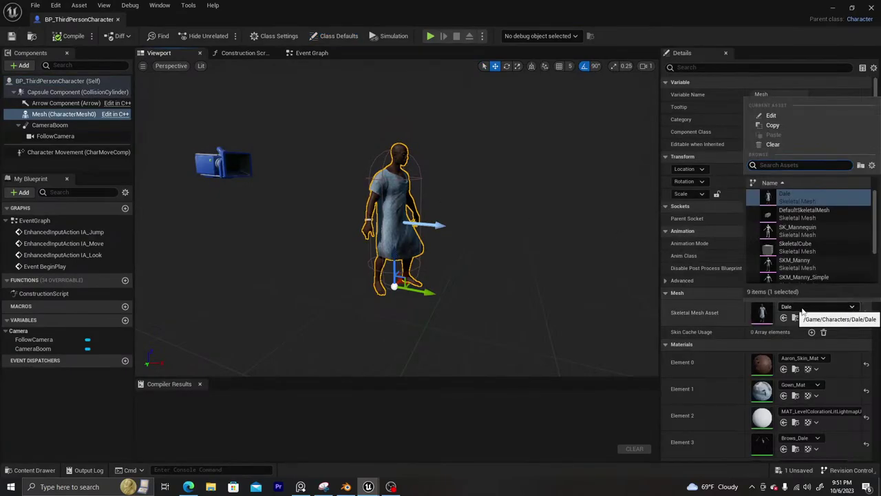
click(790, 267)
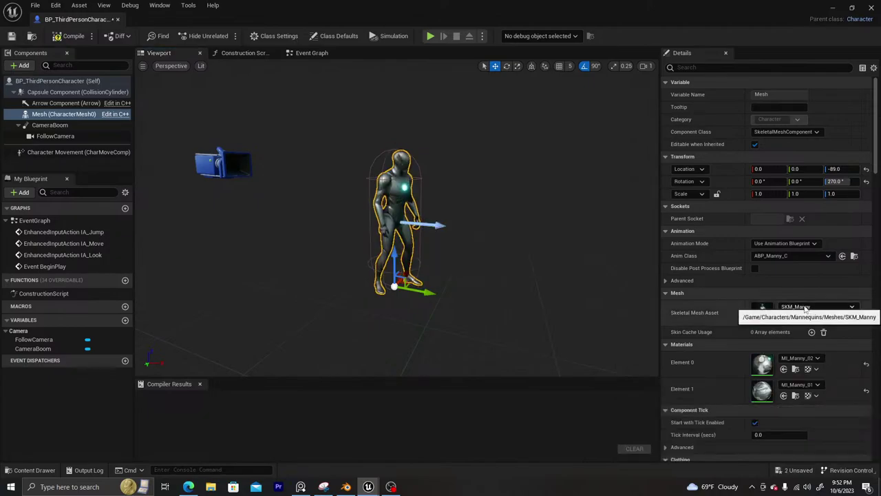
click(71, 36)
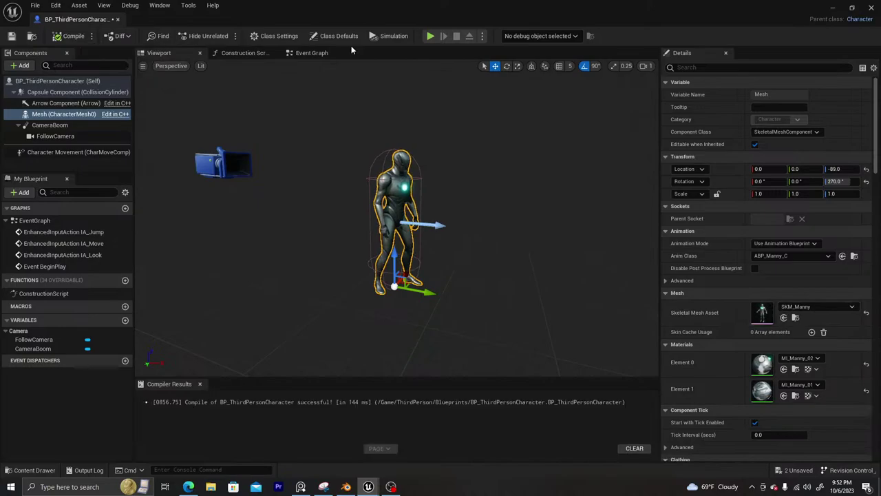
click(118, 19)
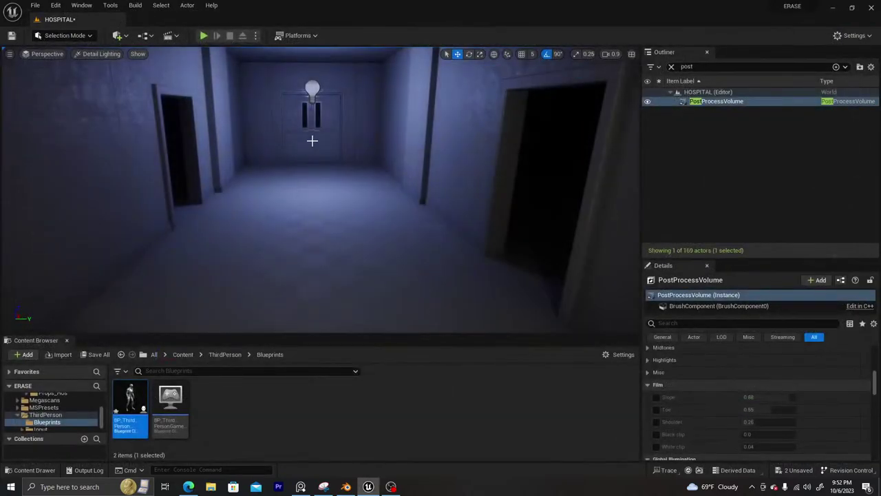
Play the level full-screen and run the Manny mannequin through the checkered hallway into the lobby up to the gowned patient
key(alt+p)
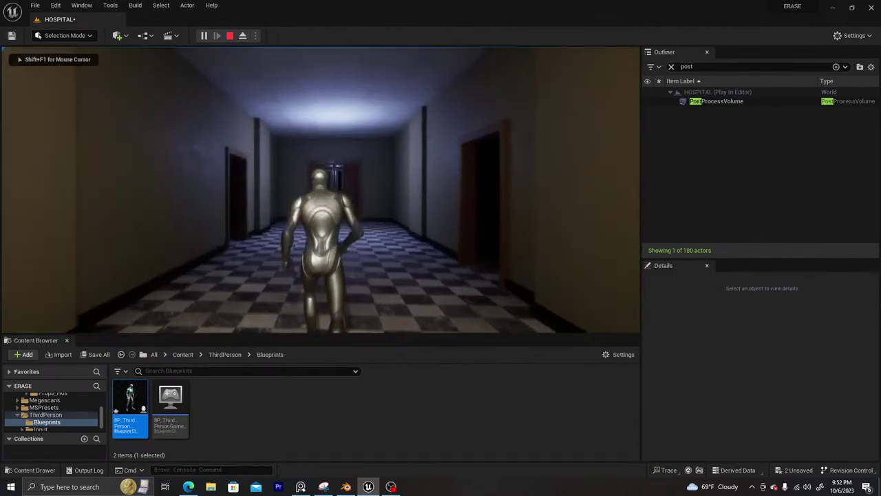
key(w)
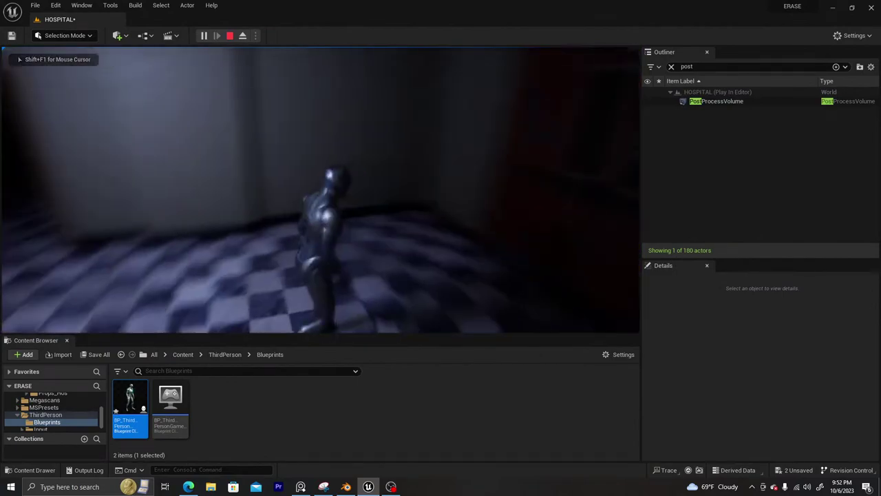
key(w)
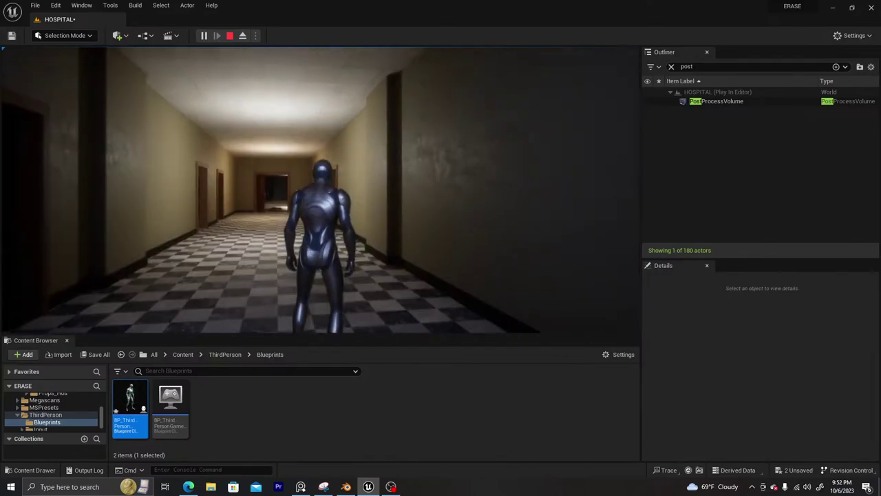
key(F11)
key(w)
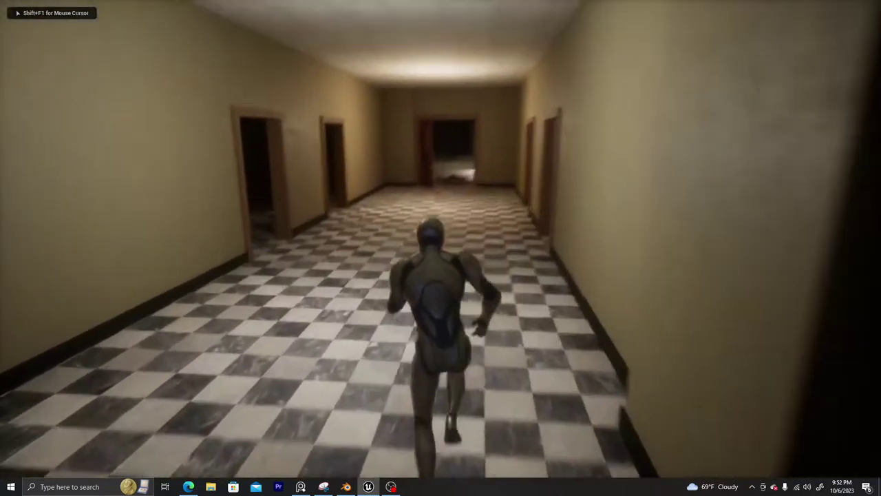
key(w)
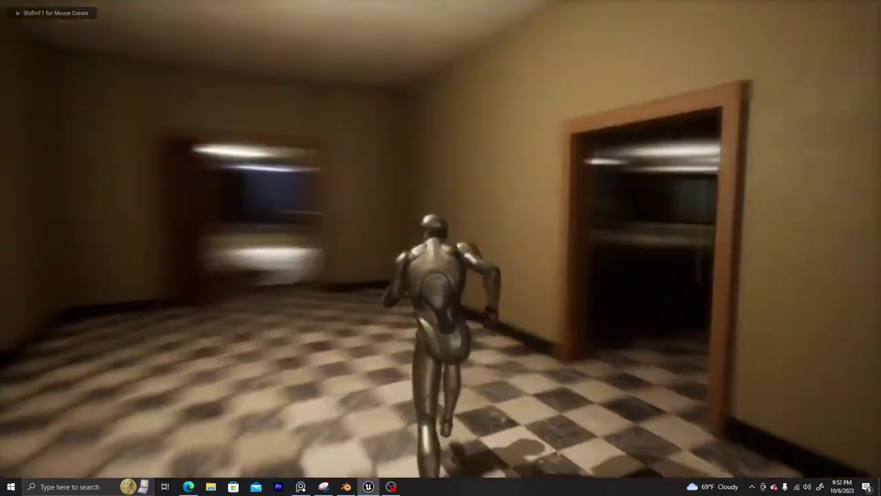
key(w)
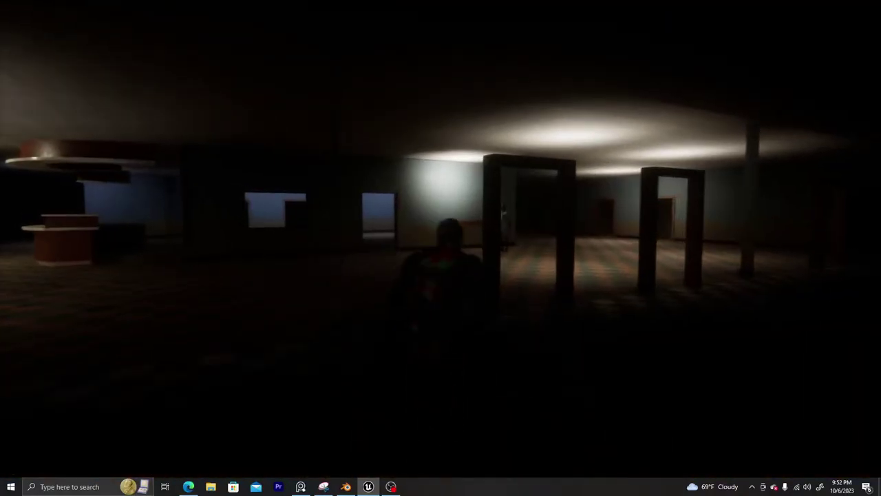
key(w)
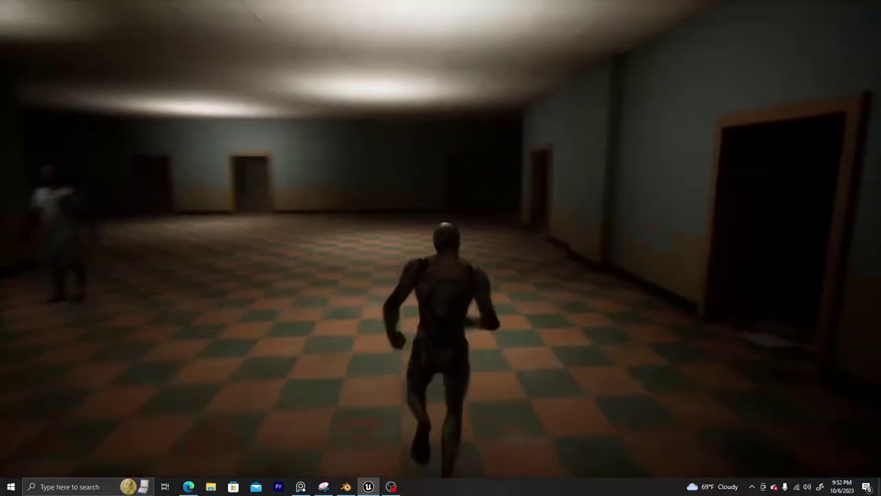
key(w)
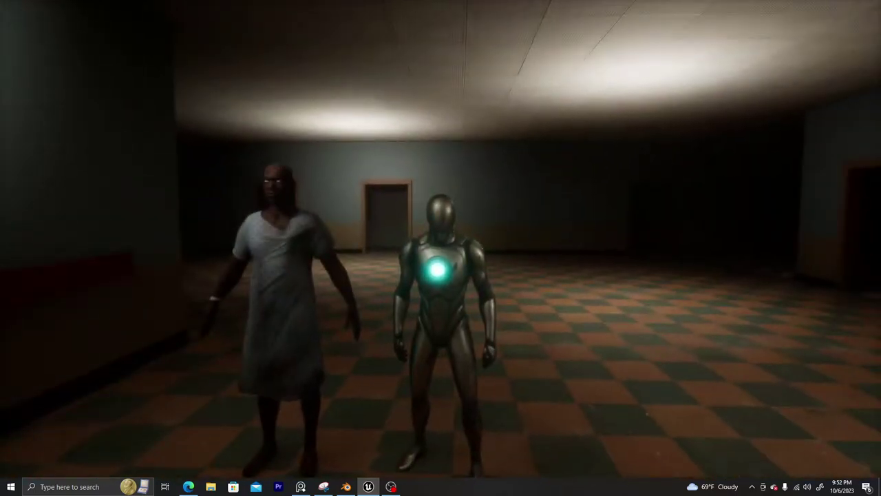
Run past the lobby doorways and along the blue corridor to examine the lighting, and end the play session
key(w)
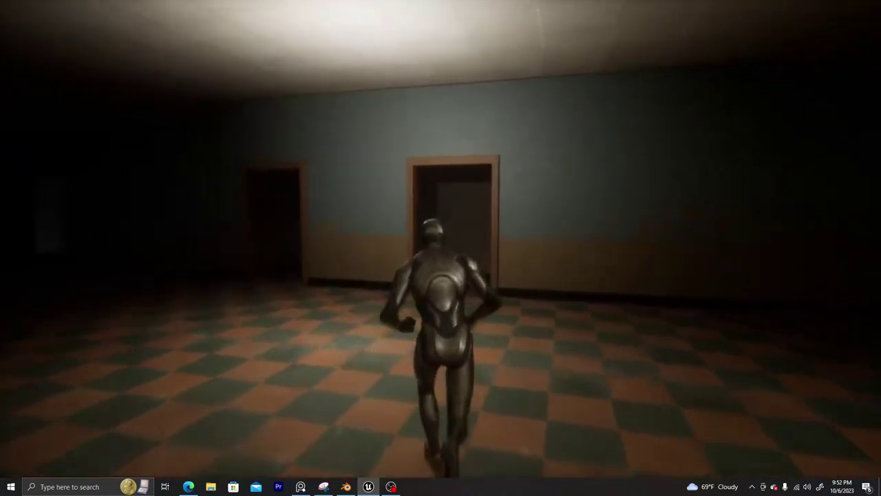
key(w)
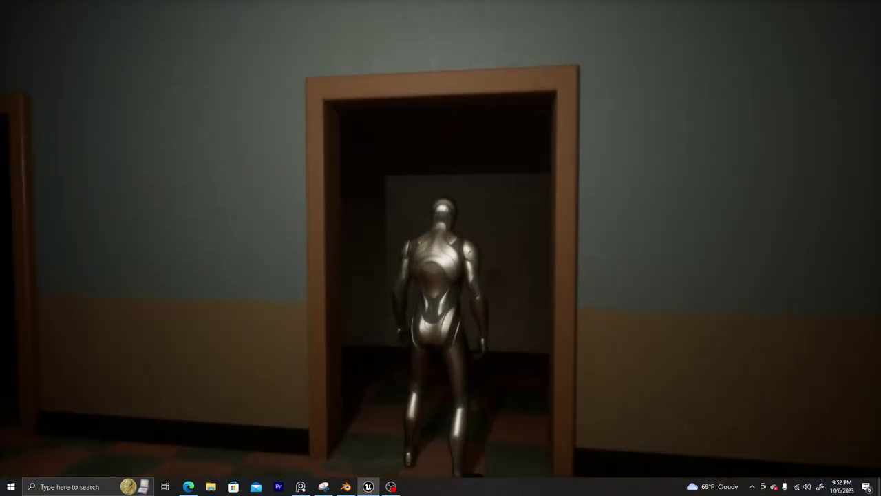
key(w)
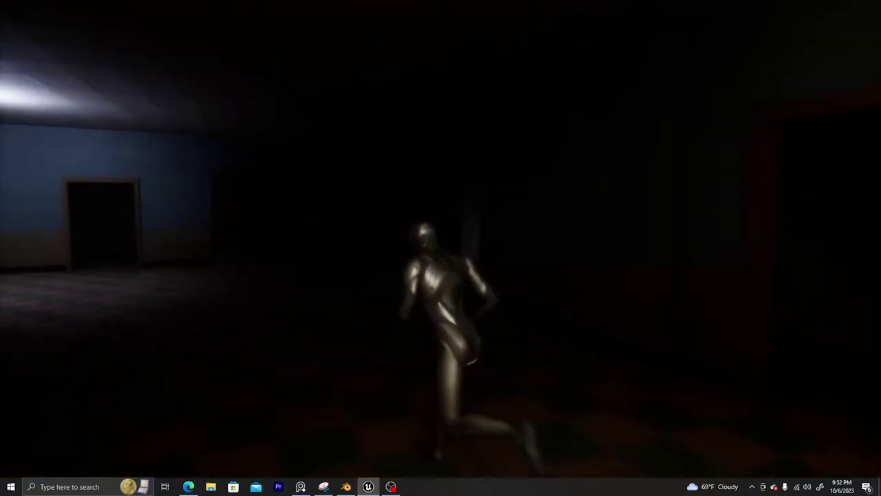
key(w)
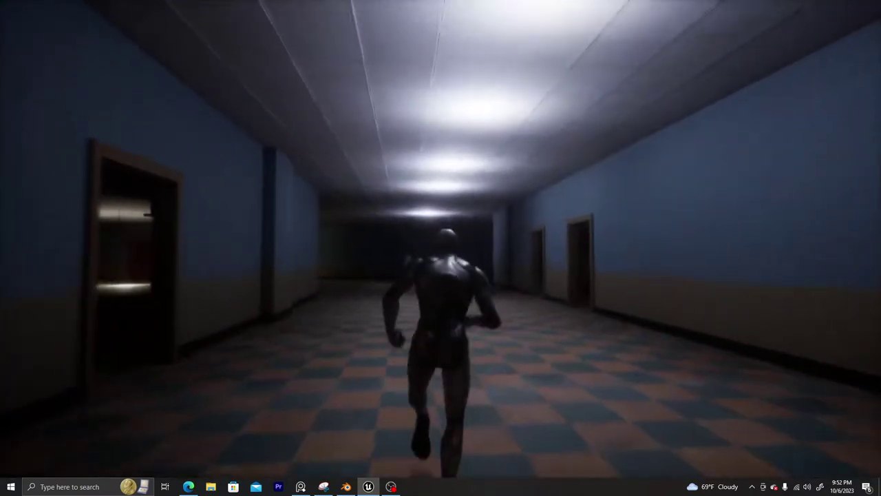
key(w)
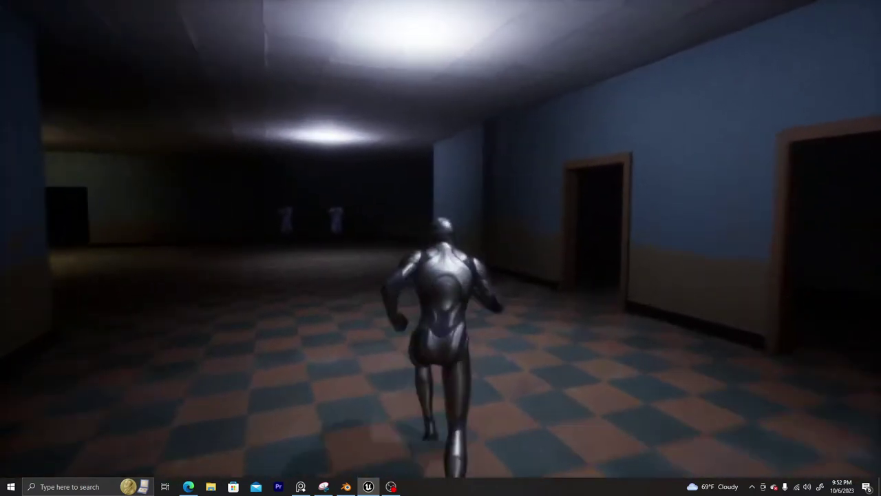
key(w)
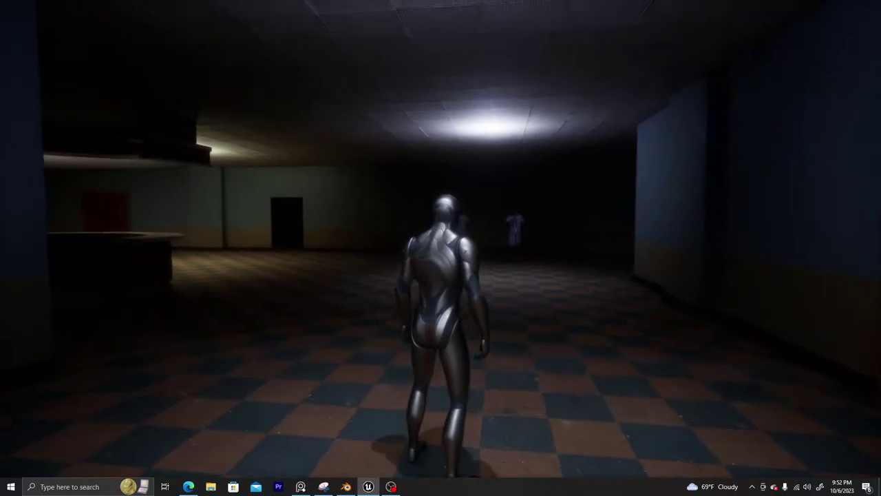
key(Escape)
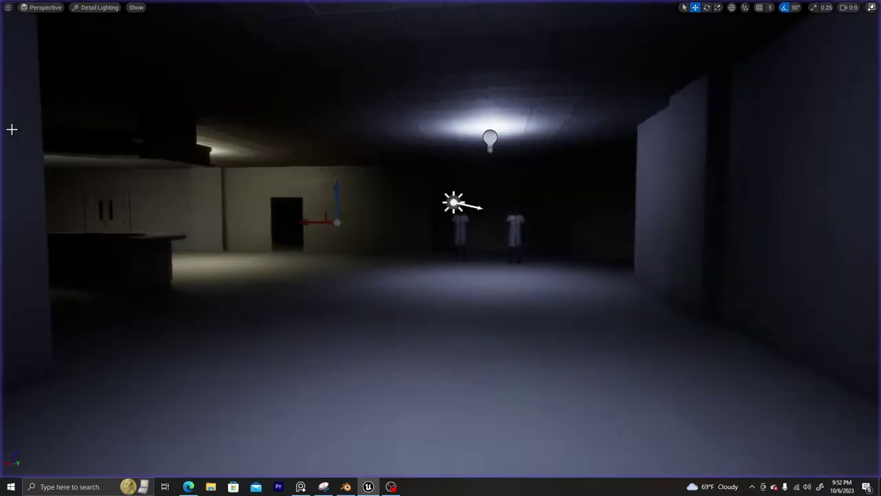
Switch to Blender and nudge the door handle about 0.004 m along X beside the round door plate
click(345, 487)
scroll(325, 263, down, 4)
scroll(326, 263, up, 3)
middle_drag(370, 224, 488, 197)
drag(471, 178, 510, 234)
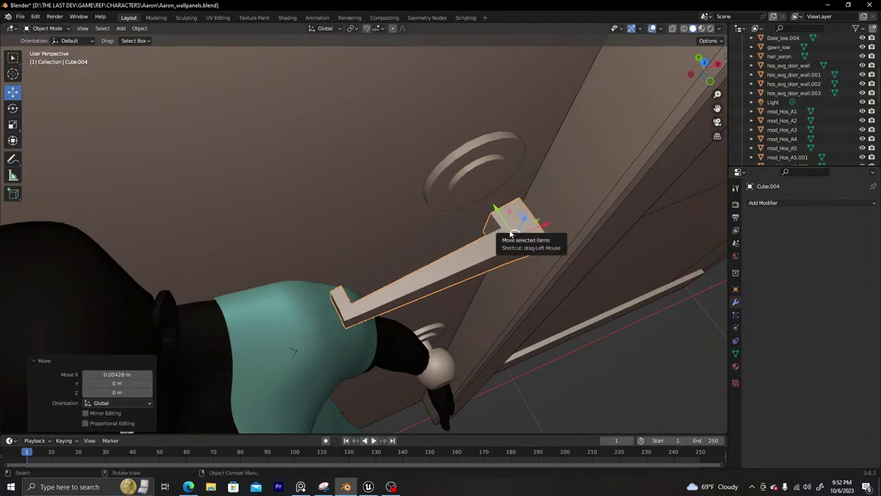
Enter Edit Mode on the door handle and select only the thick end's face that faces the round door plate
key(KP_Decimal)
scroll(461, 198, up, 3)
middle_drag(461, 199, 329, 174)
key(Tab)
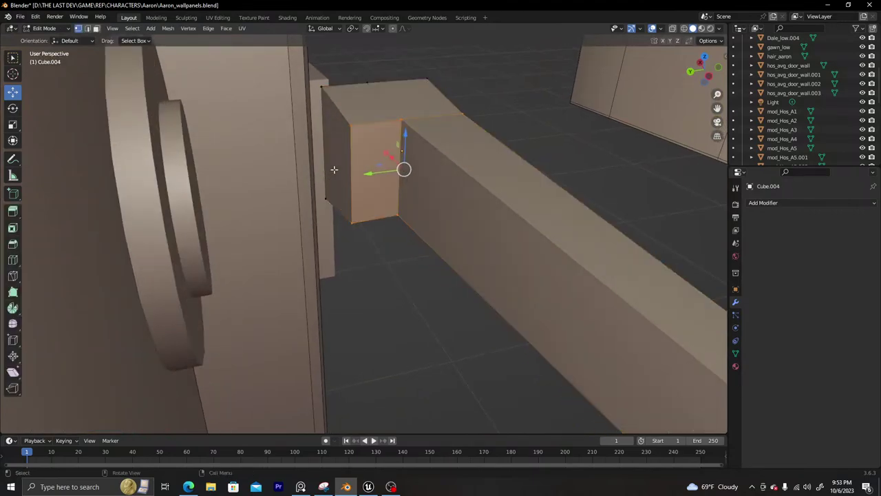
key(alt+a)
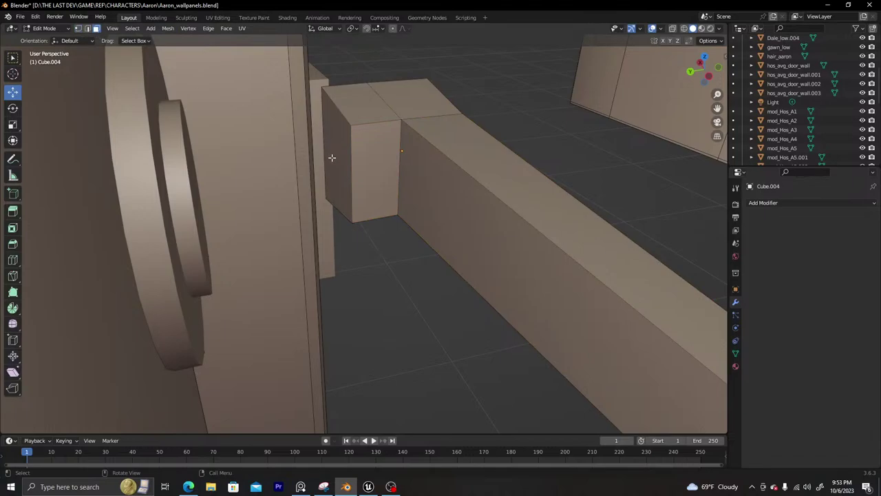
click(333, 158)
Try insetting the handle's end face and extruding it about 0.058 m toward the round plate, undoing both operations
key(i)
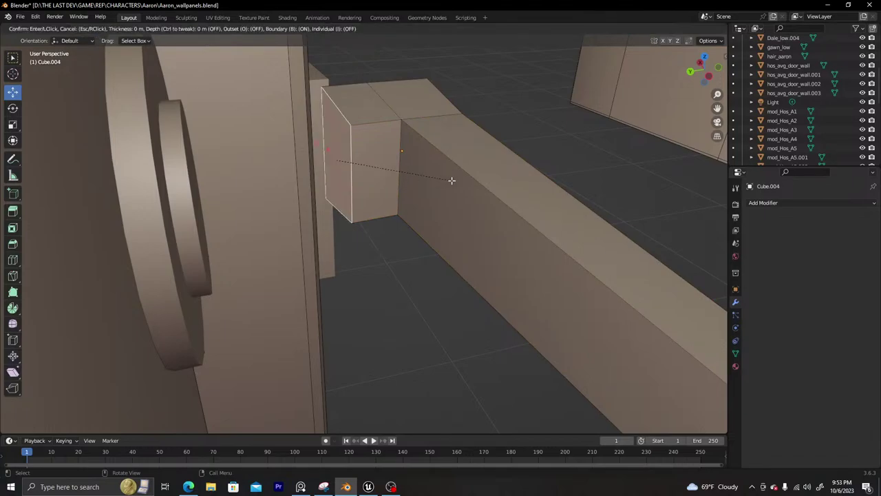
click(433, 173)
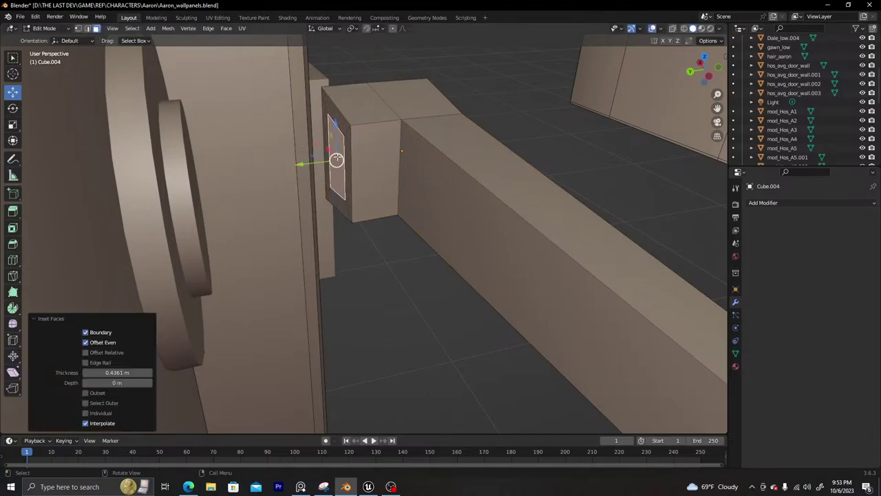
right_click(336, 159)
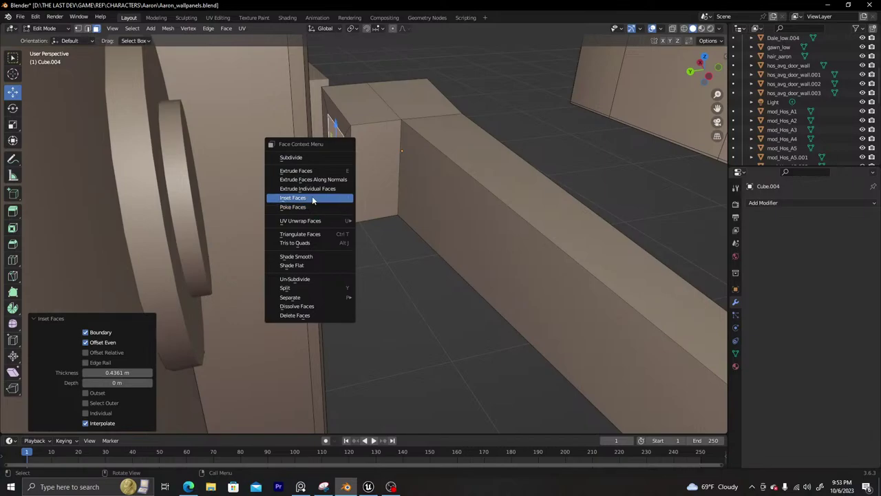
click(304, 169)
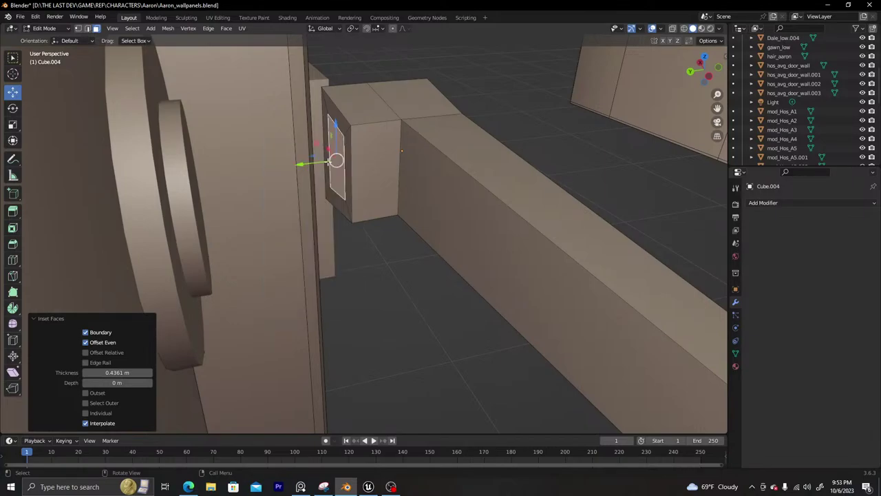
key(e)
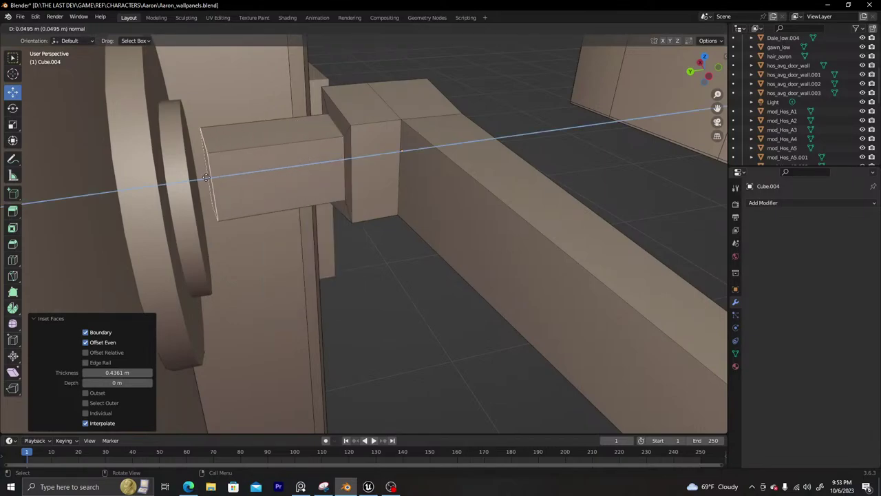
click(193, 179)
middle_drag(194, 179, 464, 219)
scroll(378, 214, up, 3)
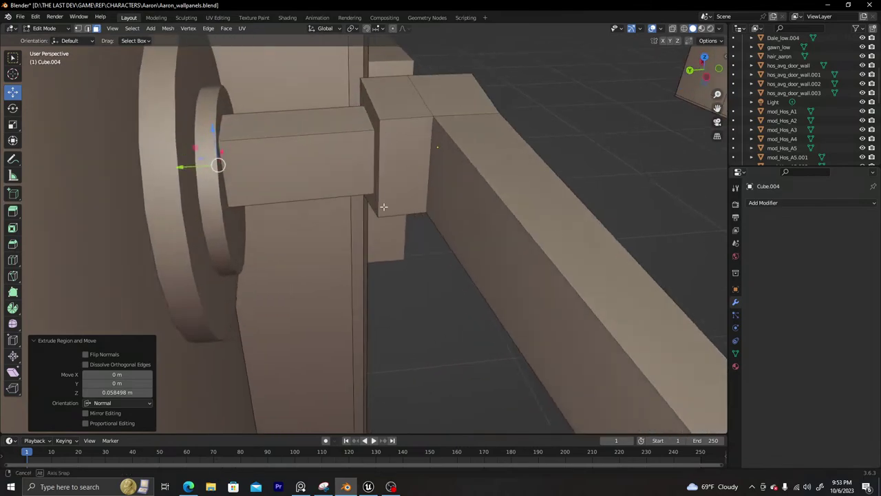
middle_drag(383, 209, 424, 205)
key(ctrl+z)
key(ctrl+z)
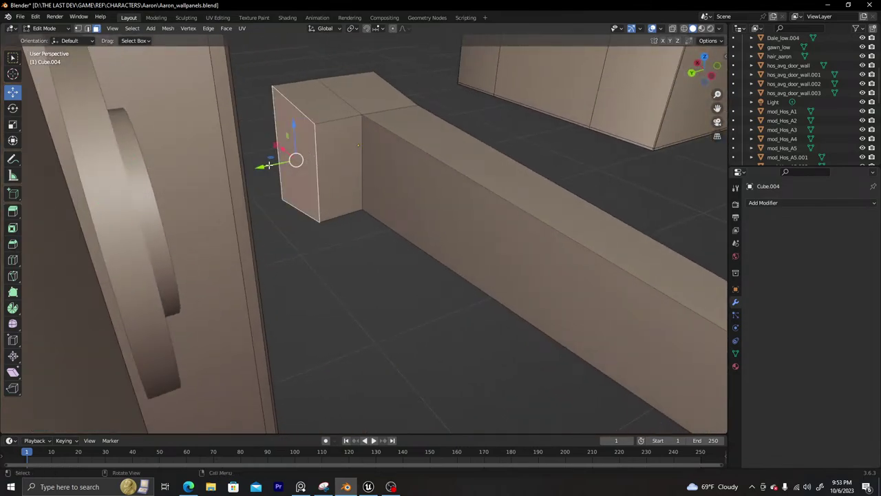
Move the handle's end face about 0.032 m along Y toward the round plate, scale it up and return to Object Mode
key(g)
key(y)
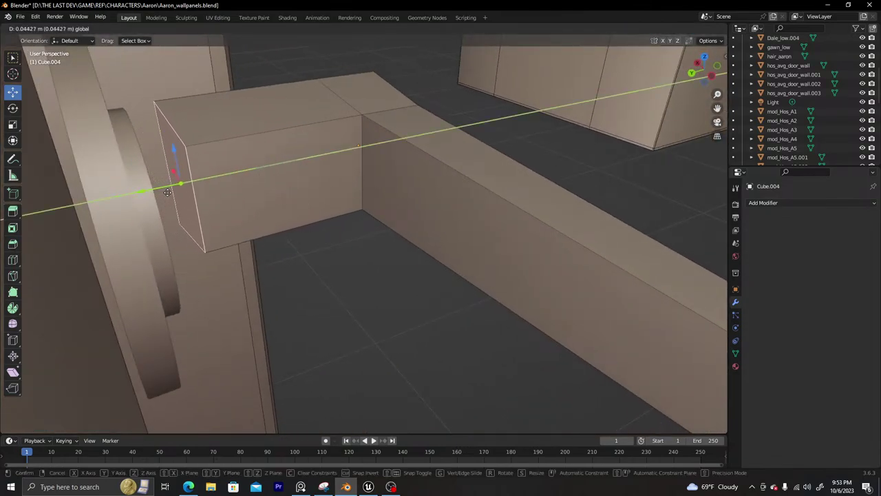
click(180, 184)
key(s)
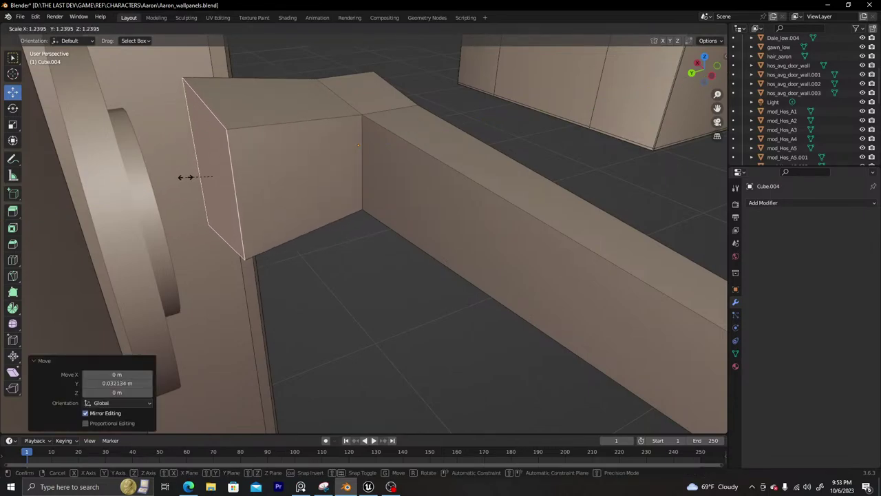
click(187, 177)
scroll(300, 163, up, 6)
scroll(300, 163, down, 5)
middle_drag(299, 163, 193, 162)
middle_drag(435, 214, 510, 219)
scroll(494, 213, up, 2)
key(Tab)
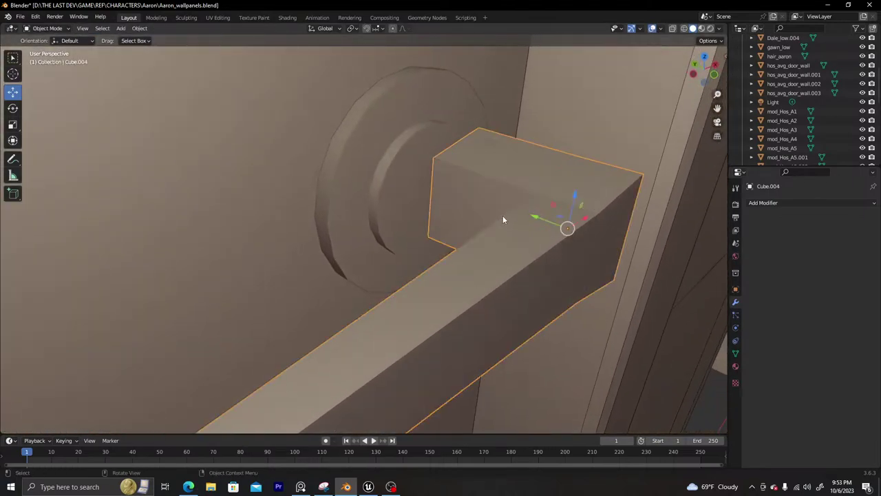
Lower the handle about 0.009 m, and shift it about 0.004 m along X and 0.004 m further down over the round plate
scroll(502, 216, down, 3)
drag(462, 217, 458, 200)
middle_drag(458, 200, 447, 213)
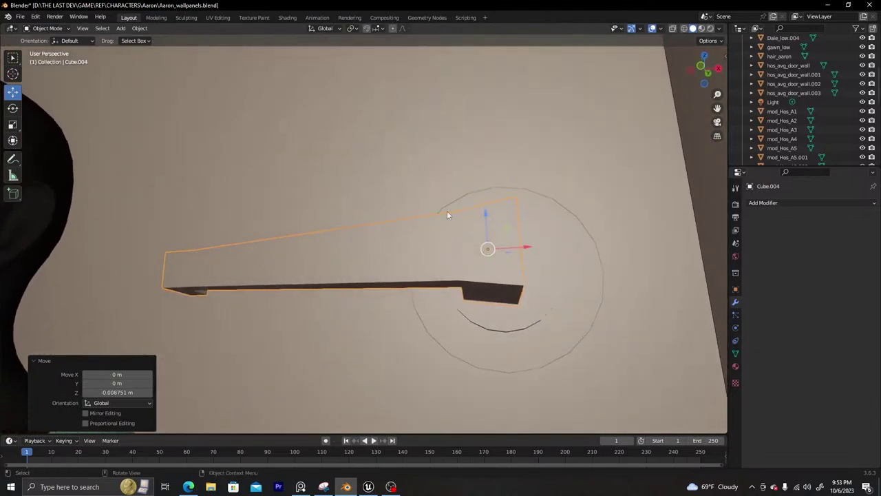
drag(503, 229, 513, 235)
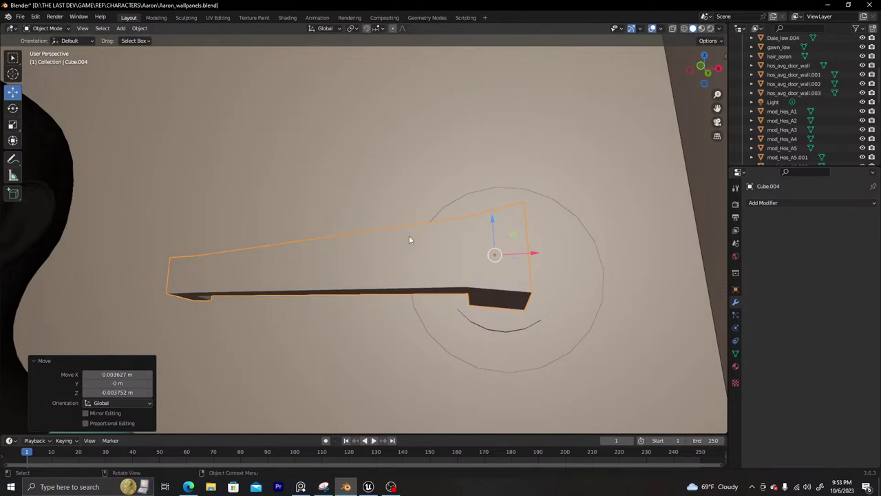
Examine the handle's size and placement against the whole door, the wall panels and the character
scroll(409, 236, down, 12)
middle_drag(406, 225, 428, 263)
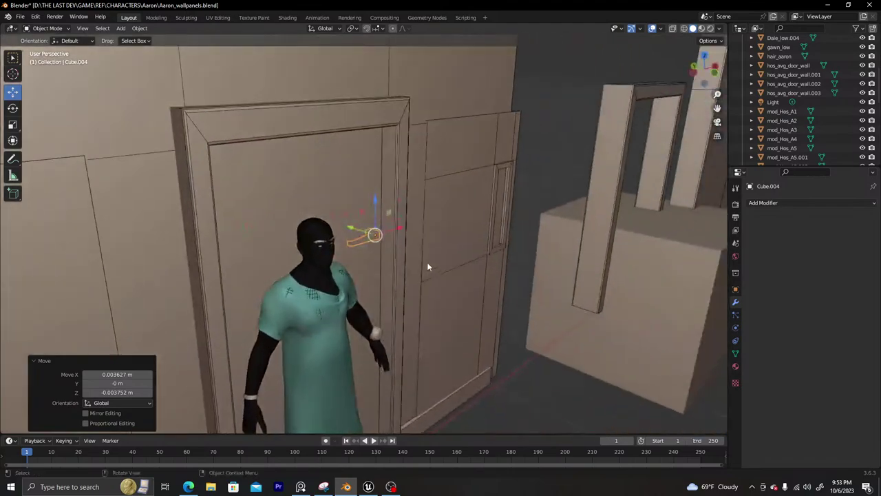
scroll(391, 246, down, 8)
middle_drag(379, 250, 356, 249)
scroll(346, 258, up, 5)
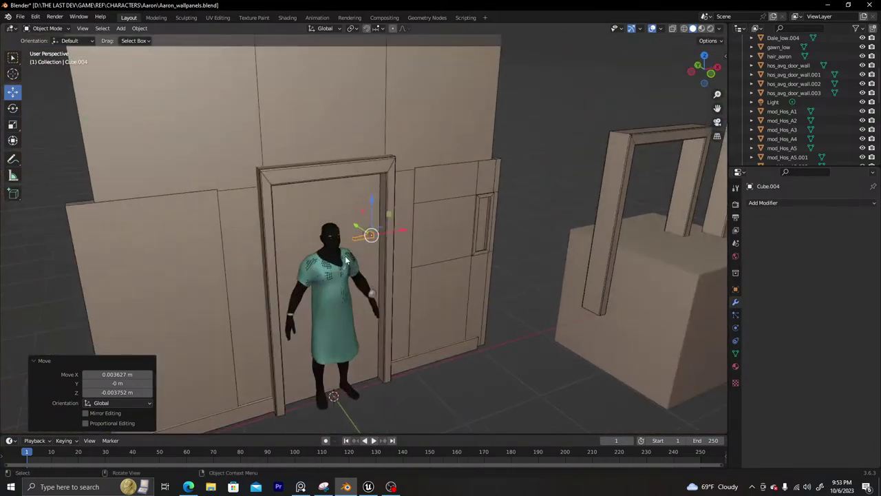
scroll(345, 256, up, 4)
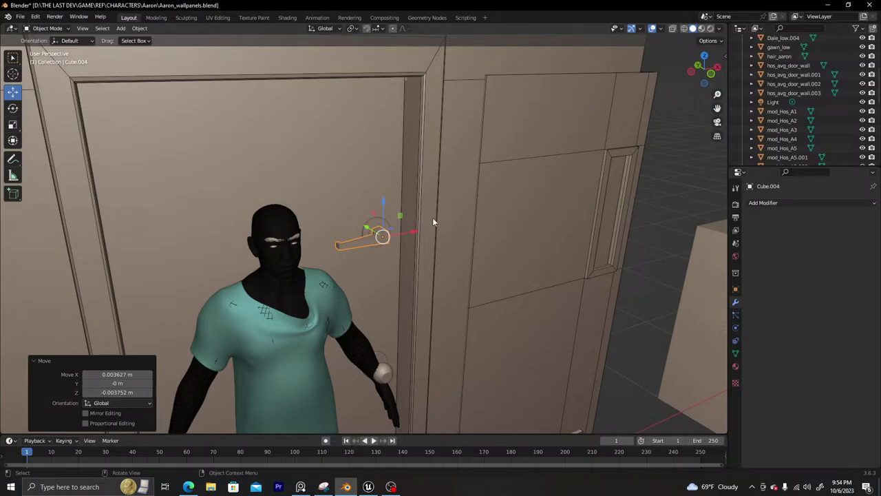
scroll(432, 217, up, 7)
middle_drag(399, 247, 441, 260)
Apply the scale of the lever handle
key(Tab)
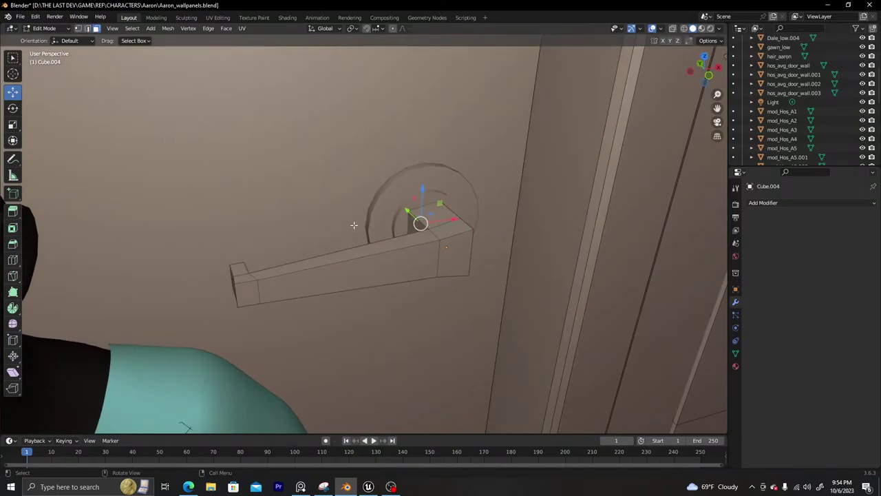
key(Tab)
key(ctrl+a)
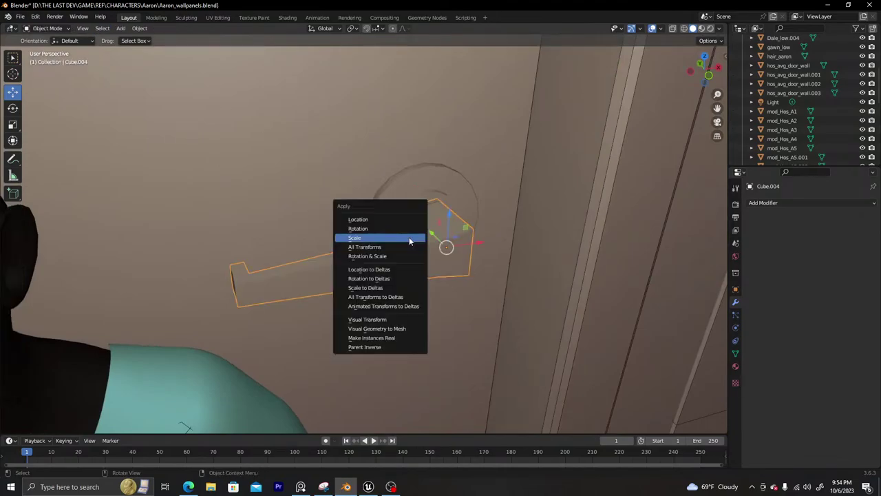
click(409, 237)
Shorten the lever handle along X to about 0.86 scale and shift it about 0.003 m along X
scroll(423, 248, down, 10)
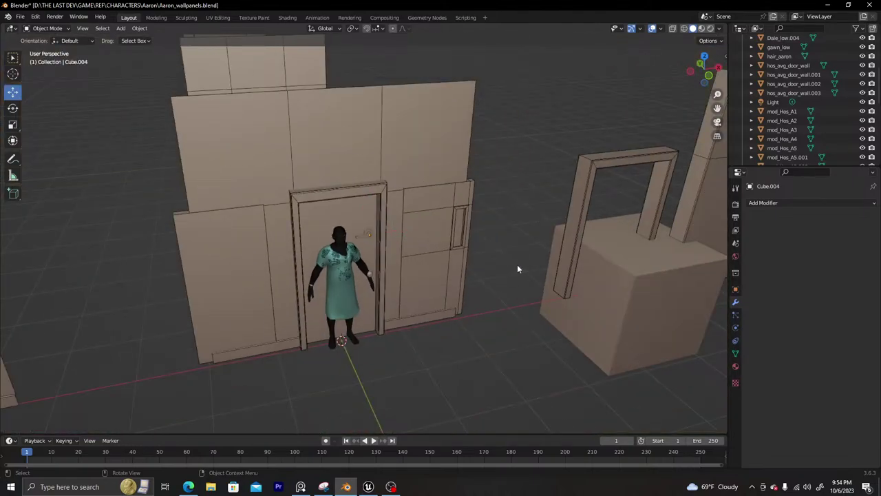
middle_drag(517, 265, 478, 262)
scroll(358, 238, up, 10)
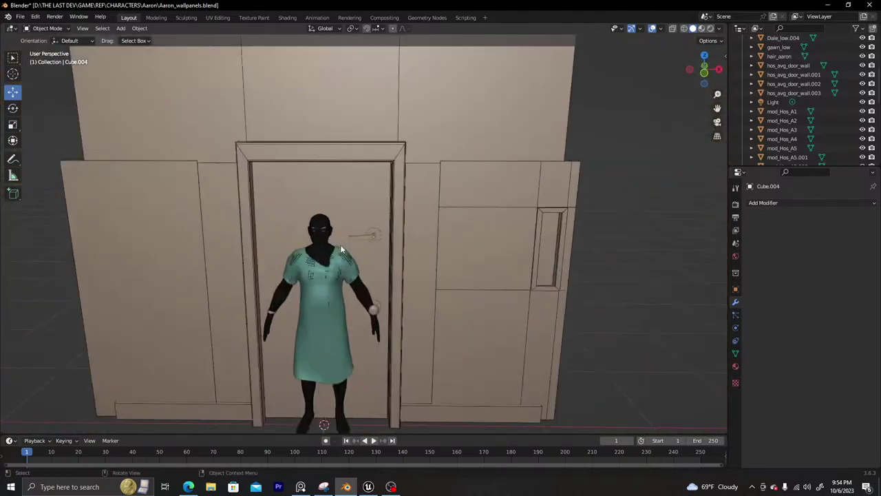
click(372, 241)
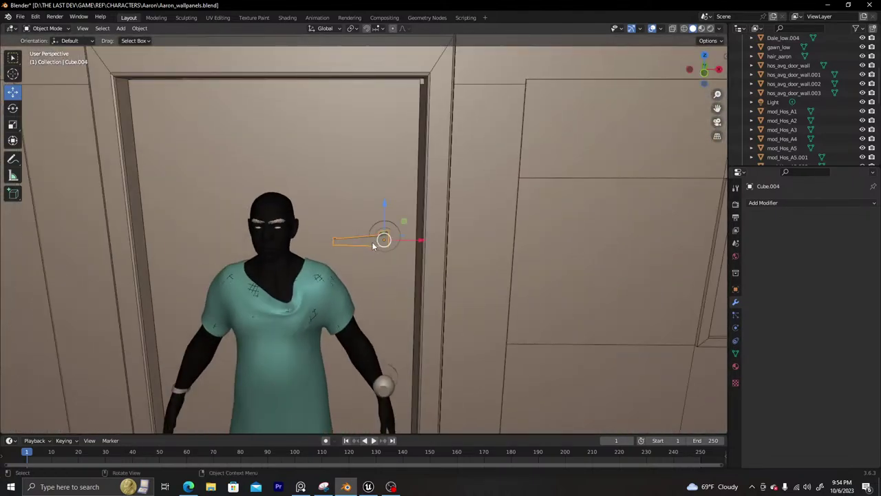
scroll(373, 246, up, 3)
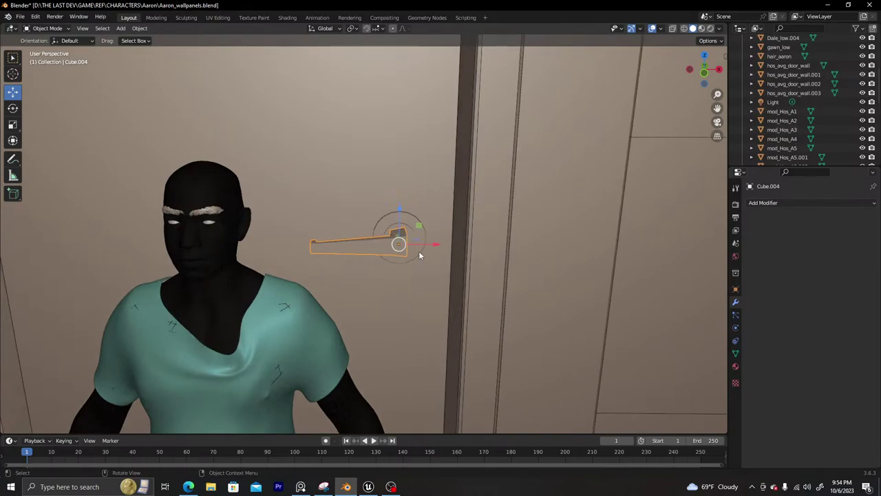
key(s)
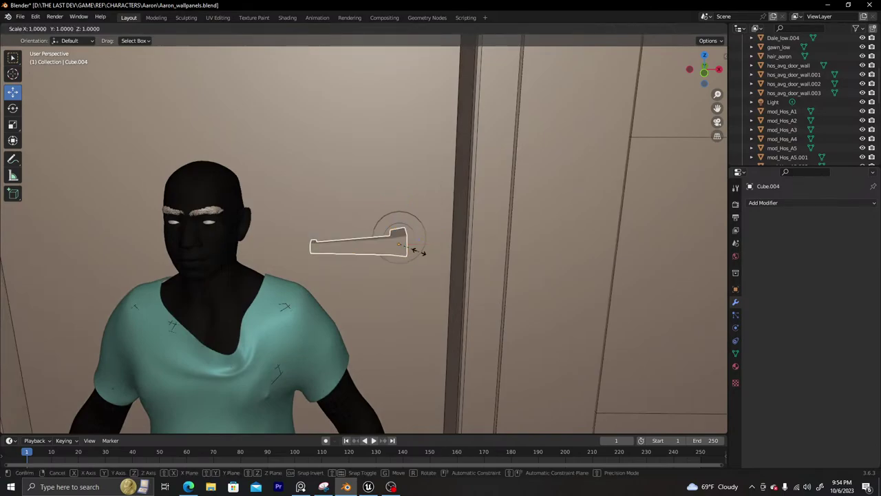
key(x)
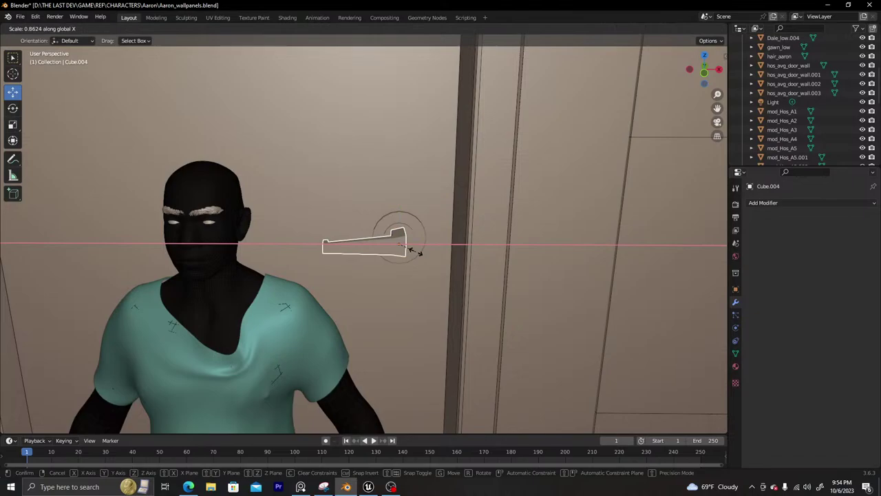
click(415, 250)
drag(413, 247, 415, 247)
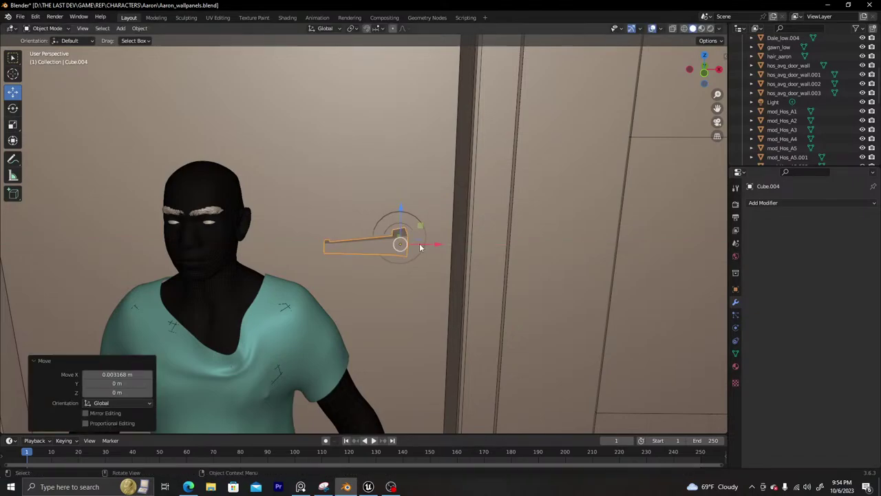
Isolate the lever handle and delete the door-facing back face of its long arm
scroll(410, 222, down, 3)
middle_drag(411, 221, 371, 242)
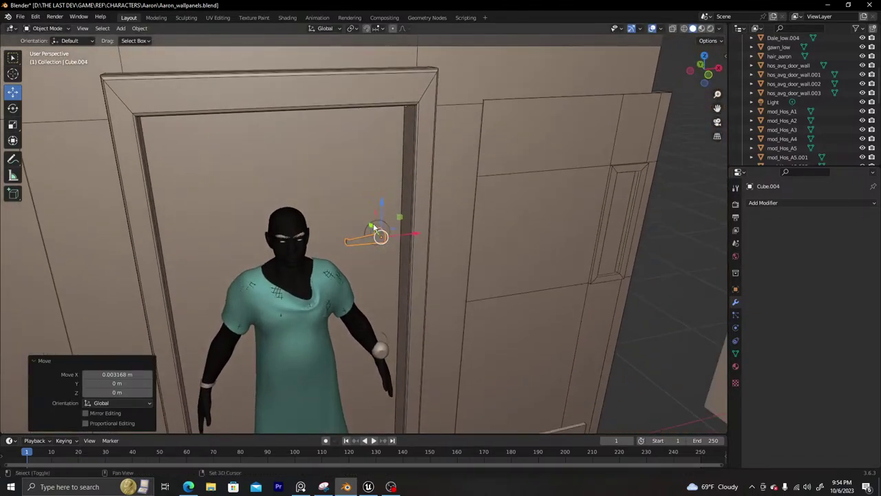
click(375, 229)
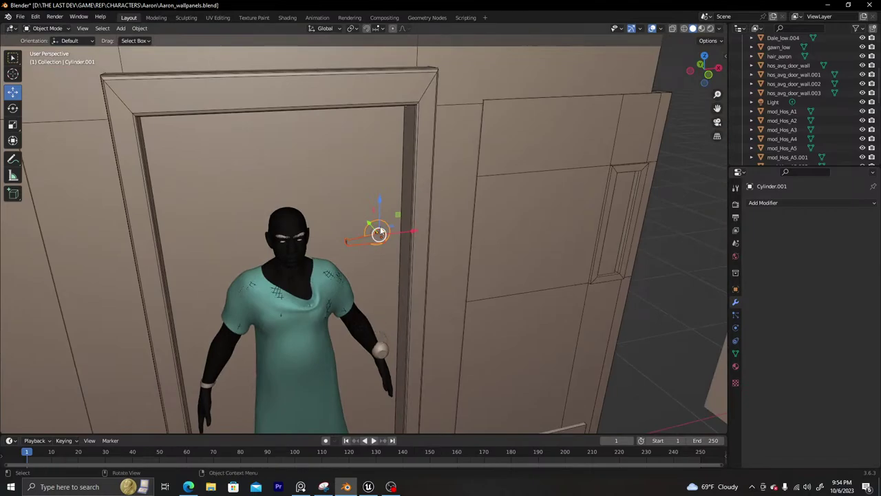
scroll(381, 233, up, 5)
middle_drag(385, 243, 432, 257)
click(396, 252)
key(KP_Divide)
key(Tab)
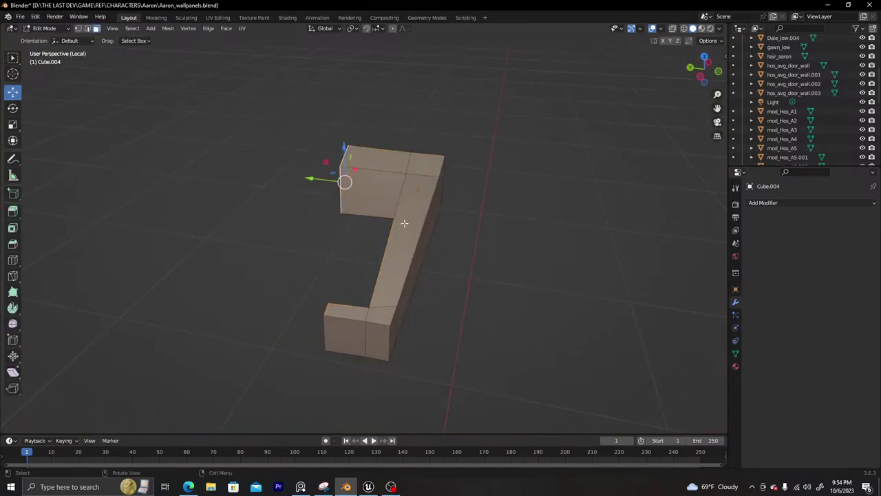
middle_drag(404, 223, 416, 230)
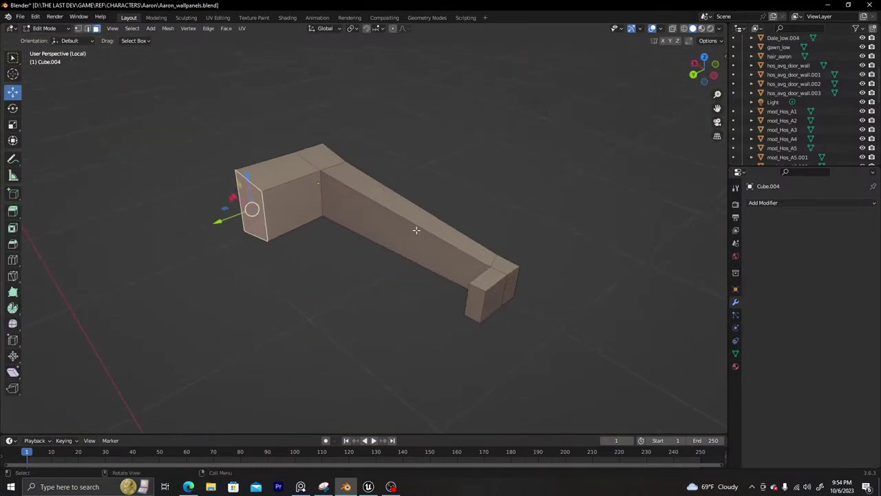
shift+click(297, 207)
mouse_move(344, 207)
middle_down()
mouse_move(227, 197)
mouse_move(350, 216)
middle_up()
click(351, 217)
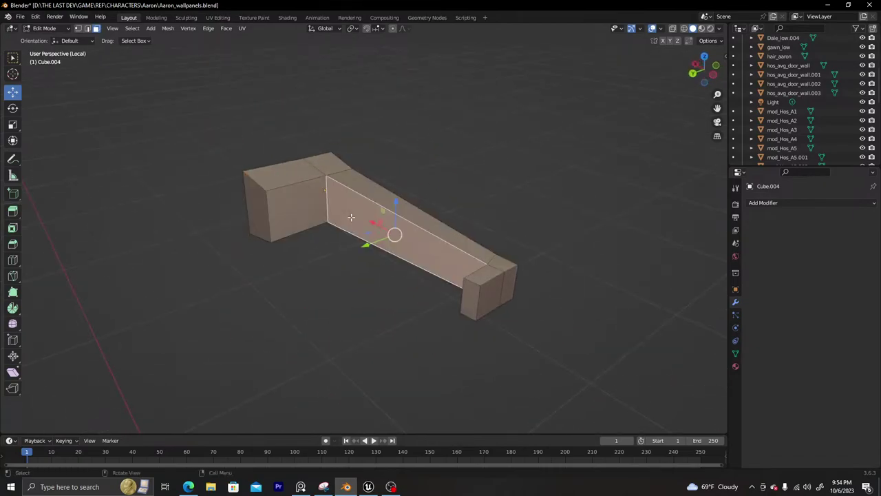
key(x)
click(351, 218)
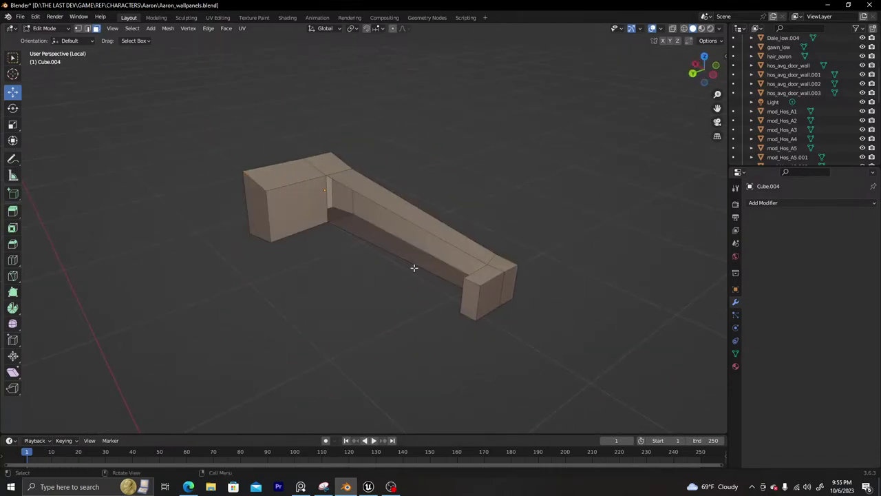
Delete the door-facing end faces of the handle's tip and mounting block, and return to the full scene in Object Mode
middle_drag(413, 266, 423, 217)
click(495, 279)
key(x)
click(495, 277)
click(486, 230)
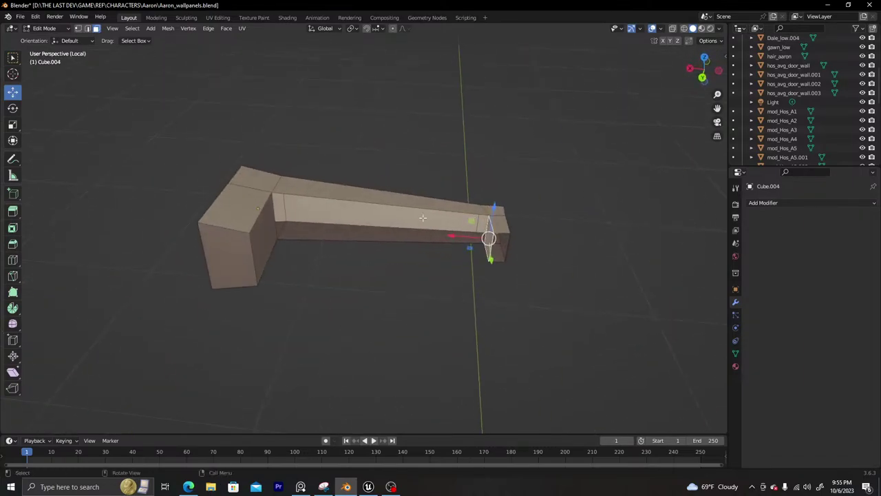
click(242, 236)
key(x)
click(242, 236)
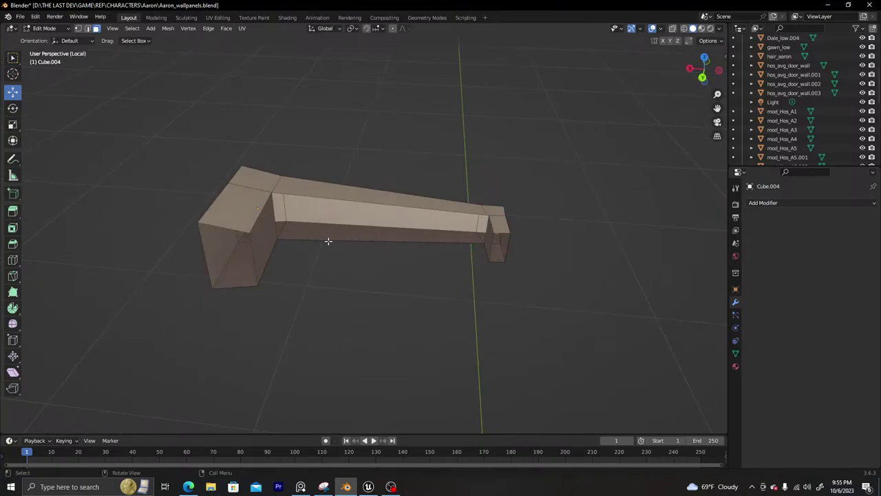
middle_drag(329, 240, 278, 236)
key(KP_Divide)
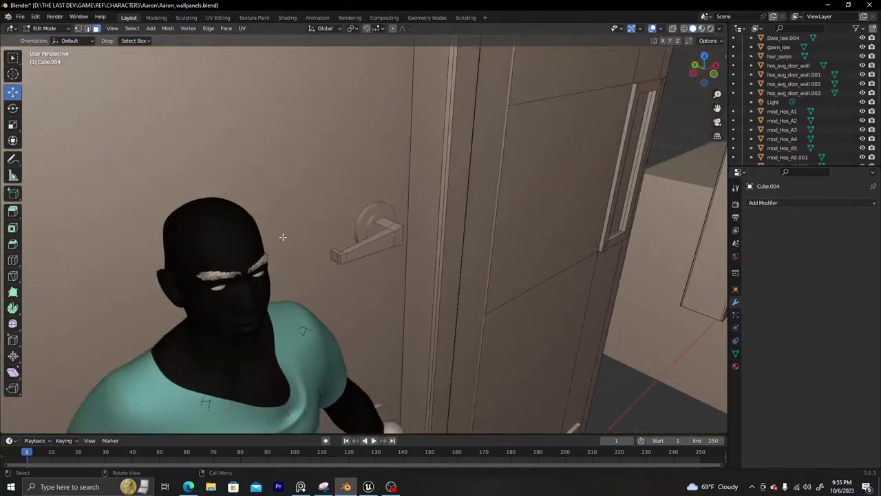
key(Tab)
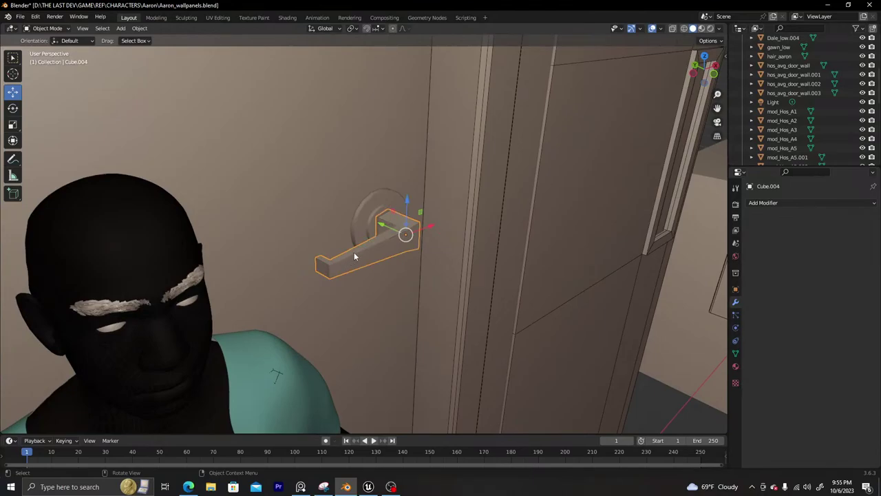
Apply the scale to the lever handle and its round plate, and join them into one object
middle_drag(353, 256, 332, 244)
shift+click(403, 219)
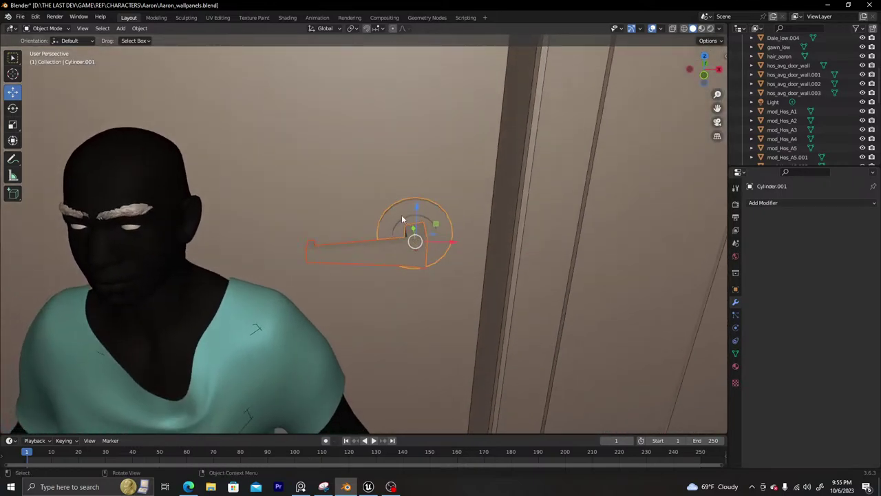
key(ctrl+a)
click(398, 216)
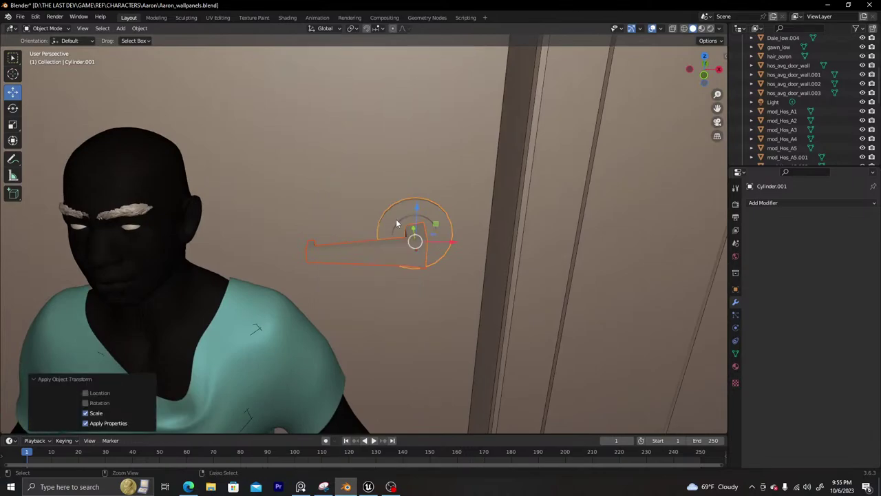
key(ctrl+j)
Join the round doorknob and its backing plate into one object
scroll(407, 230, down, 7)
middle_drag(401, 345, 380, 343)
scroll(381, 317, up, 5)
click(388, 348)
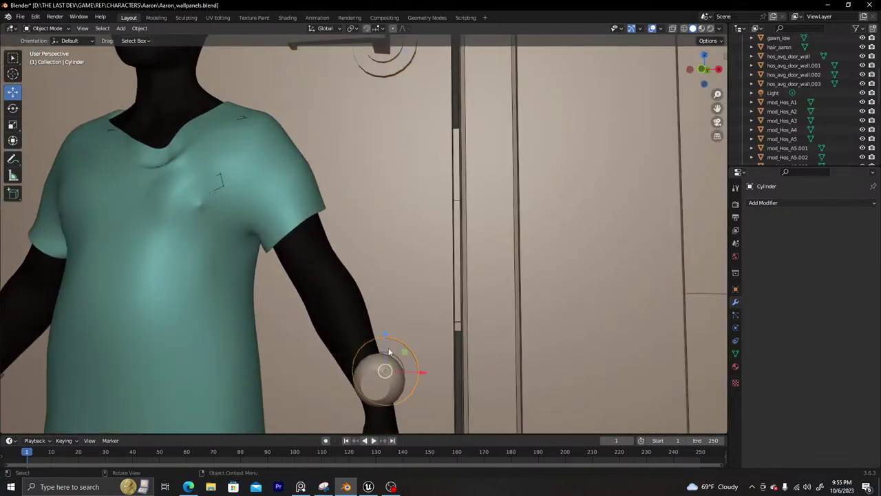
click(386, 367)
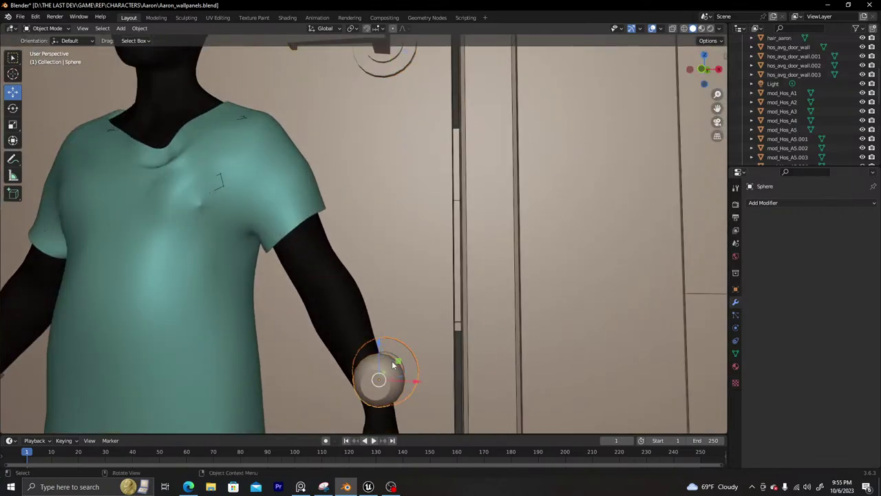
Lower the joined lever handle about 0.639 m along Z to the height of the round doorknob
scroll(389, 374, down, 6)
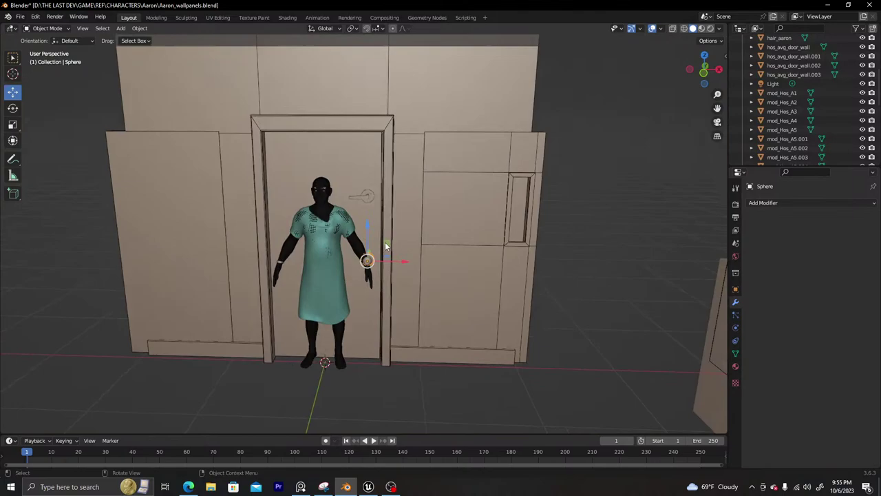
click(367, 197)
scroll(372, 242, up, 4)
scroll(374, 281, down, 4)
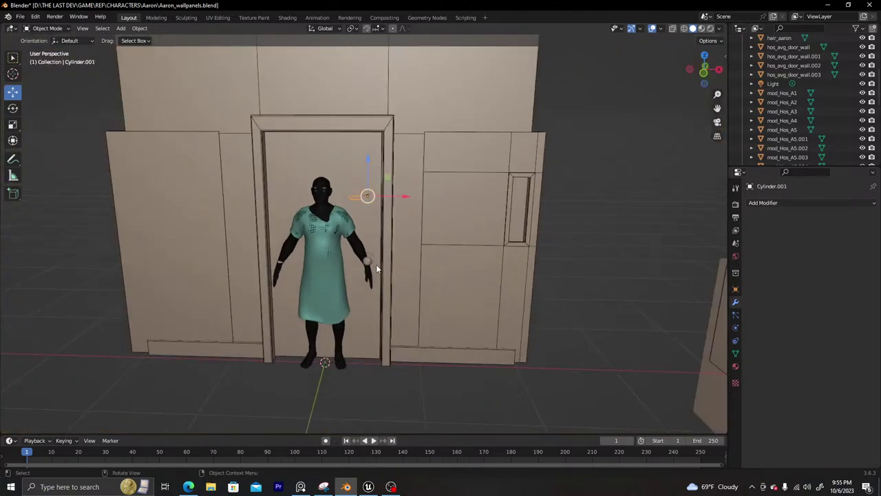
drag(368, 180, 372, 245)
scroll(377, 284, up, 5)
shift+middle_drag(396, 326, 375, 226)
scroll(373, 221, down, 12)
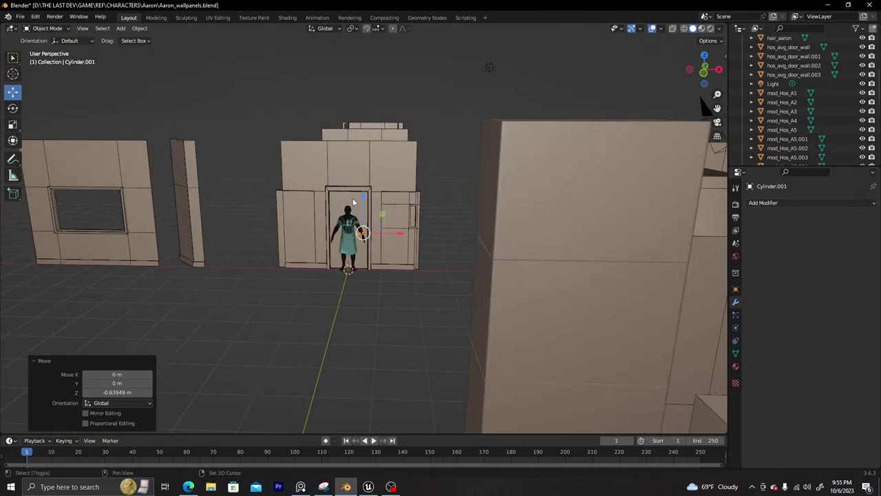
Duplicate the door panel in place
click(353, 199)
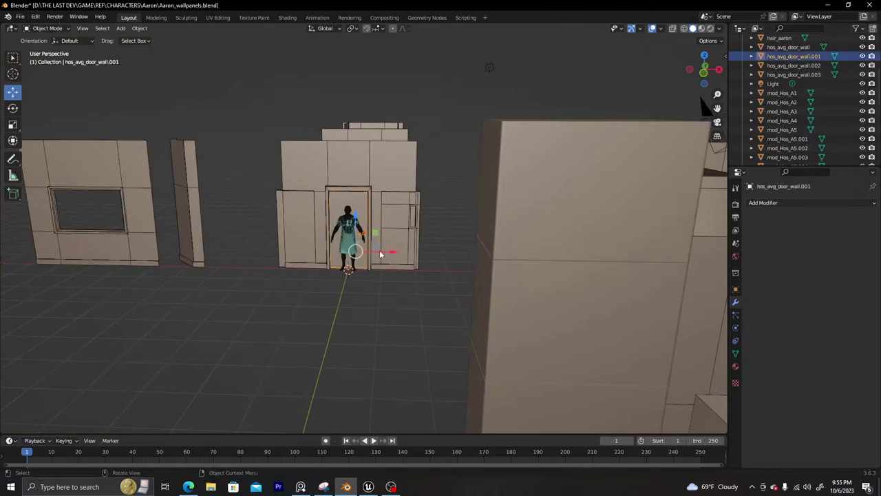
click(349, 203)
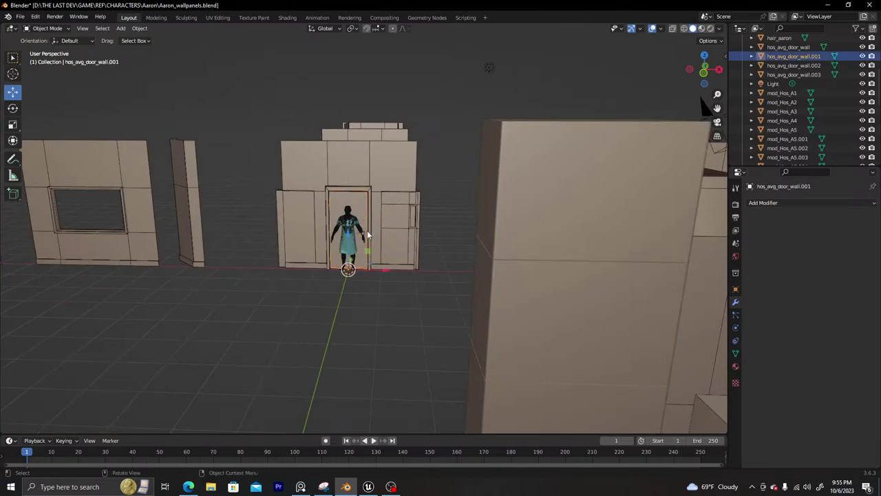
key(shift+d)
right_click(375, 268)
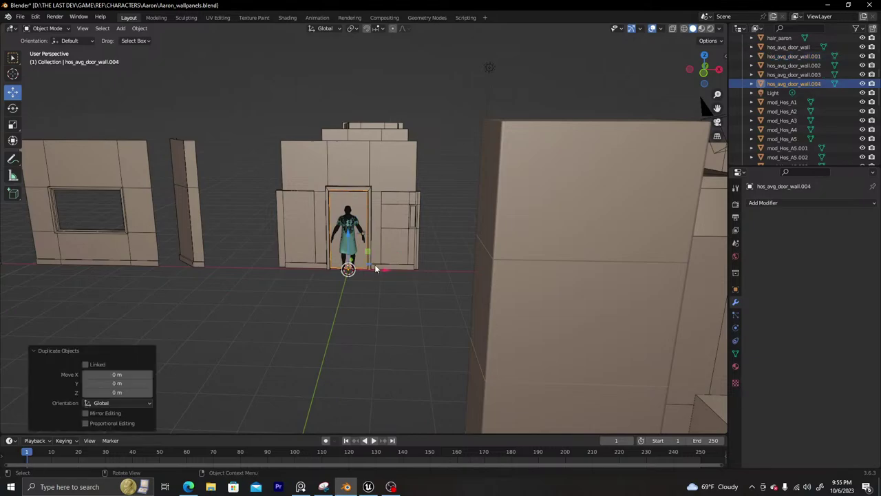
Move the duplicated door together with the round doorknob about 3.08 m along negative X, away from the doorway
scroll(371, 242, up, 10)
click(355, 228)
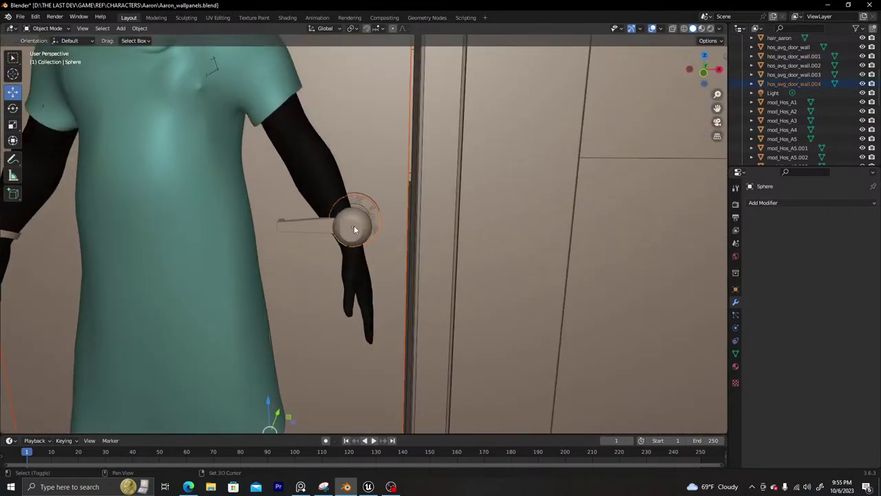
scroll(354, 225, down, 10)
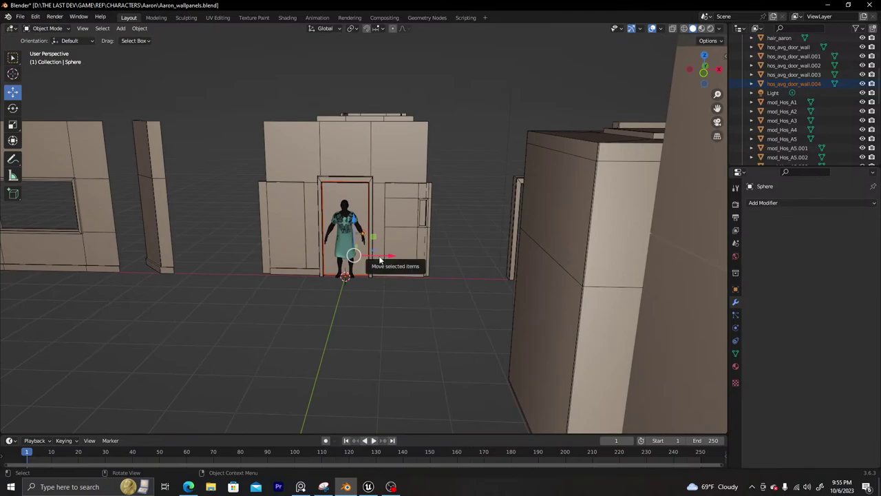
drag(372, 256, 252, 256)
Select the doorway's door panel together with the lever handle and save the file
scroll(301, 241, up, 6)
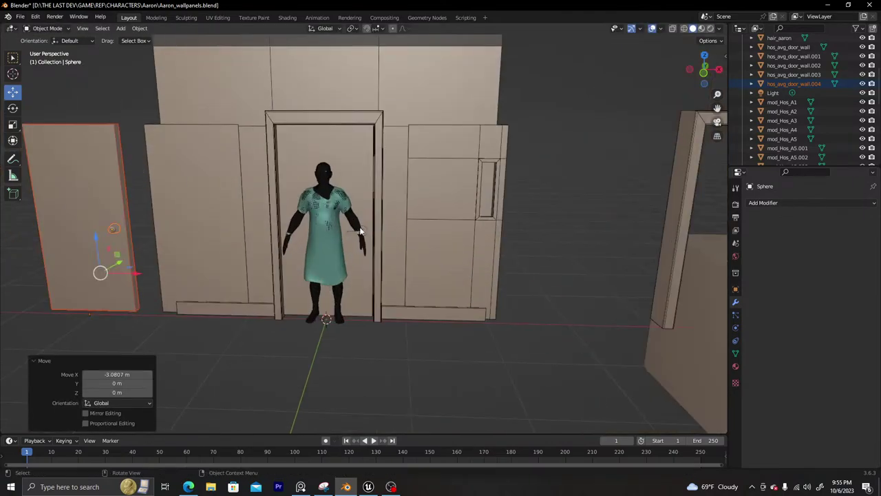
click(368, 216)
shift+click(364, 226)
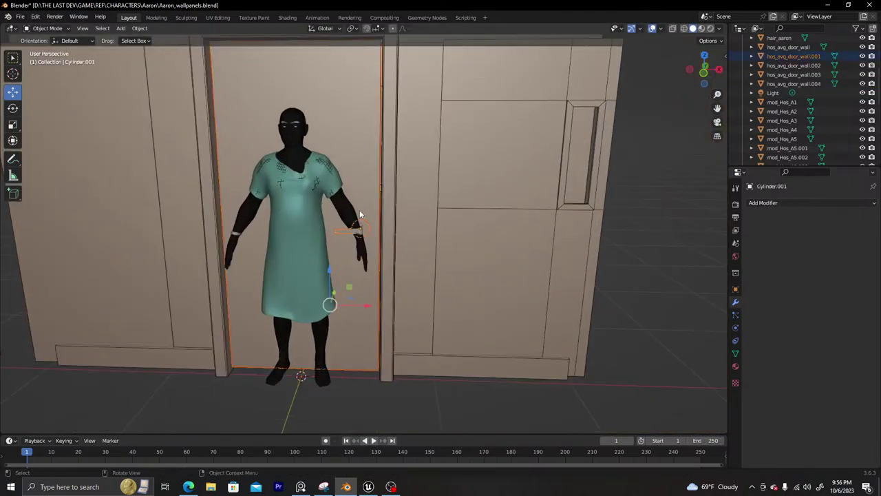
scroll(354, 214, down, 4)
middle_drag(350, 219, 309, 245)
scroll(297, 225, down, 2)
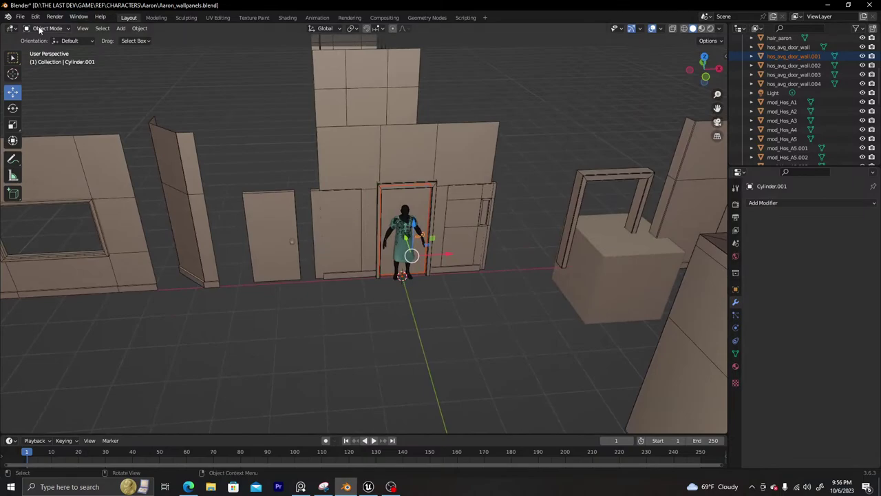
click(20, 15)
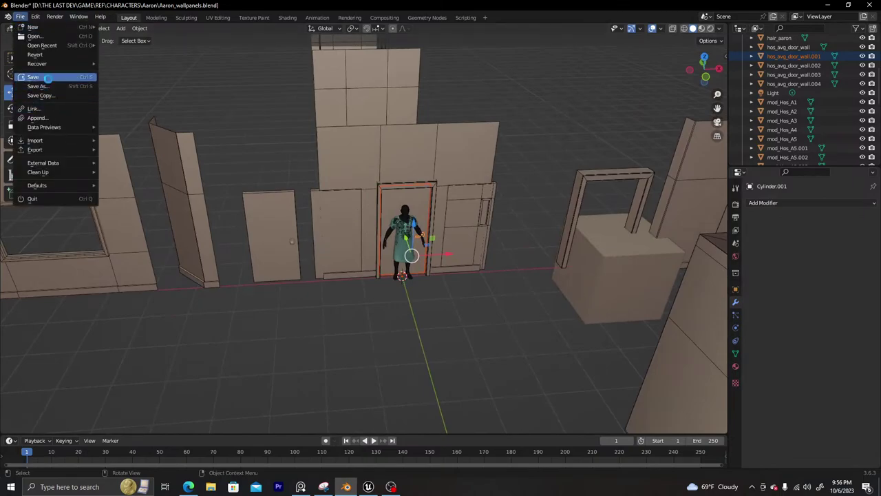
click(46, 77)
Move the door wall hos_avg_door_wall about 4.78 m along positive Y, clear of the row of doors
middle_drag(316, 220, 460, 226)
scroll(461, 226, down, 5)
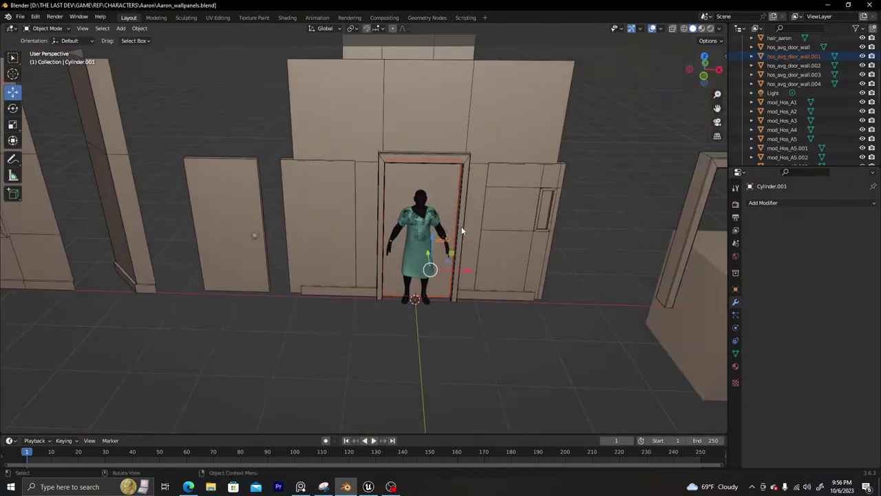
middle_drag(433, 229, 498, 237)
click(472, 156)
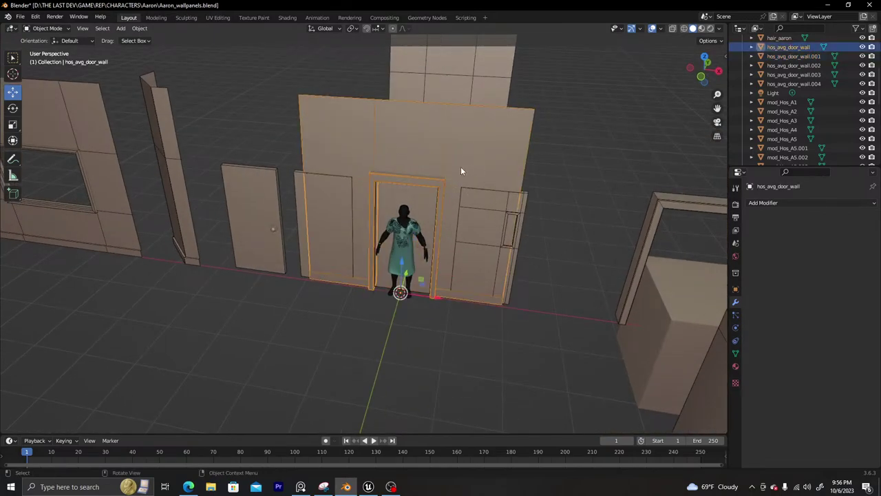
middle_drag(461, 170, 507, 255)
key(g)
key(y)
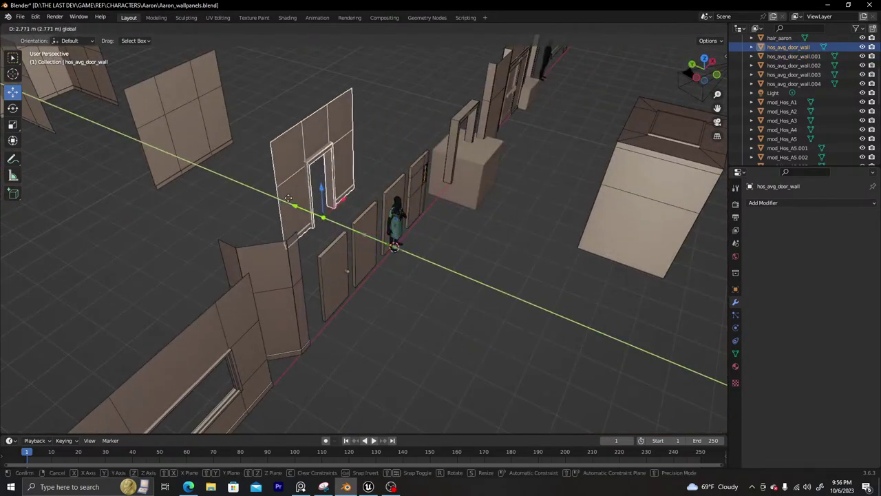
click(283, 196)
middle_drag(383, 236, 377, 215)
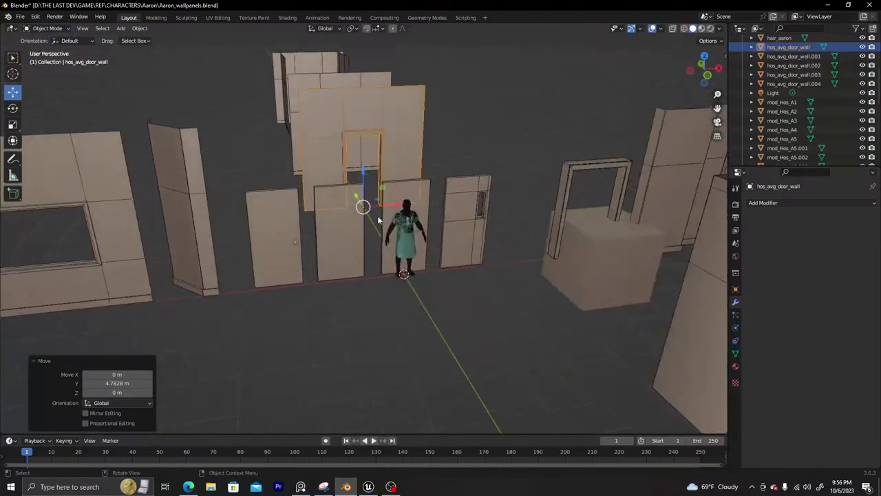
Add one horizontal loop cut with a slide factor of -0.051 around the plain door hos_avg_door_wall.003, near mid-height
scroll(413, 224, up, 3)
click(471, 184)
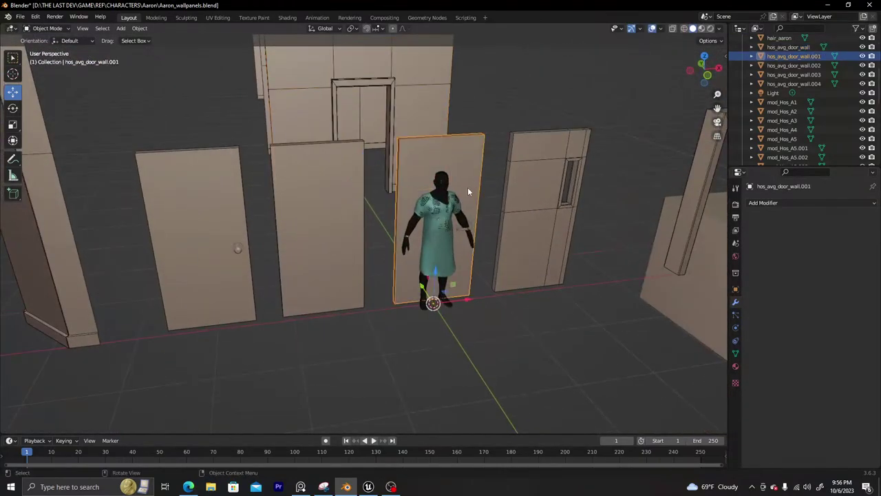
click(333, 213)
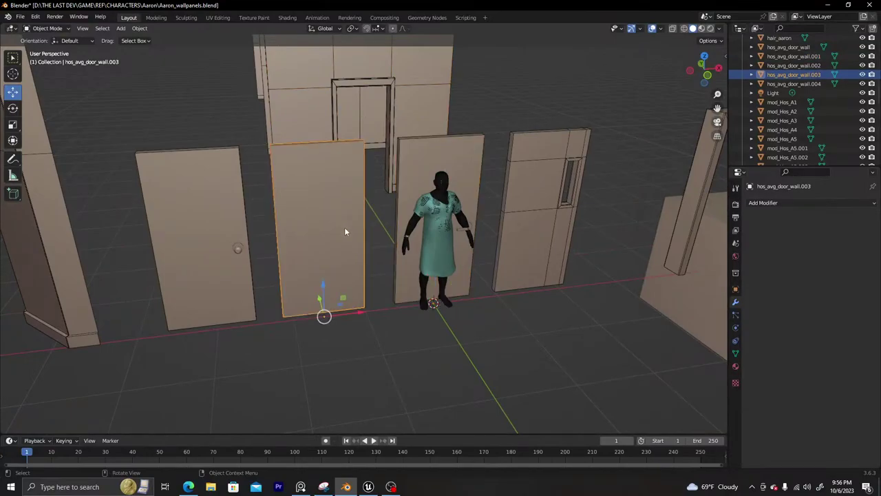
middle_drag(403, 228, 465, 176)
click(466, 176)
click(312, 222)
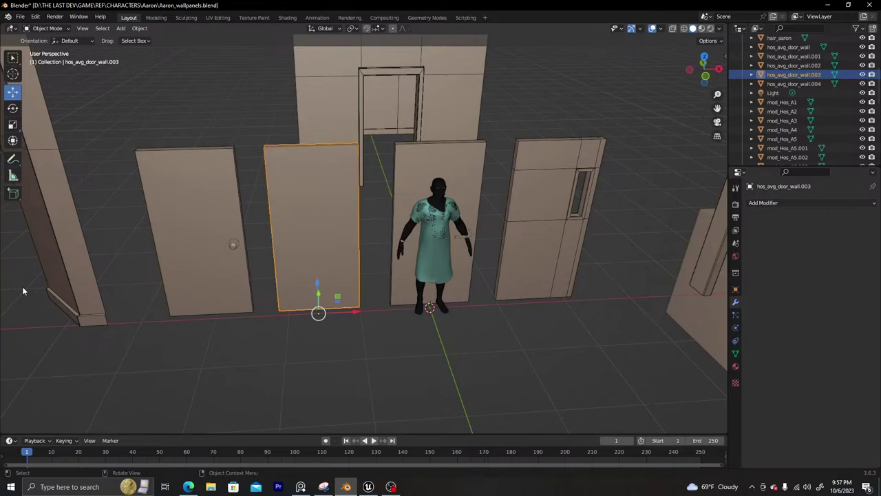
middle_drag(356, 293, 386, 292)
scroll(342, 251, up, 3)
scroll(339, 253, down, 2)
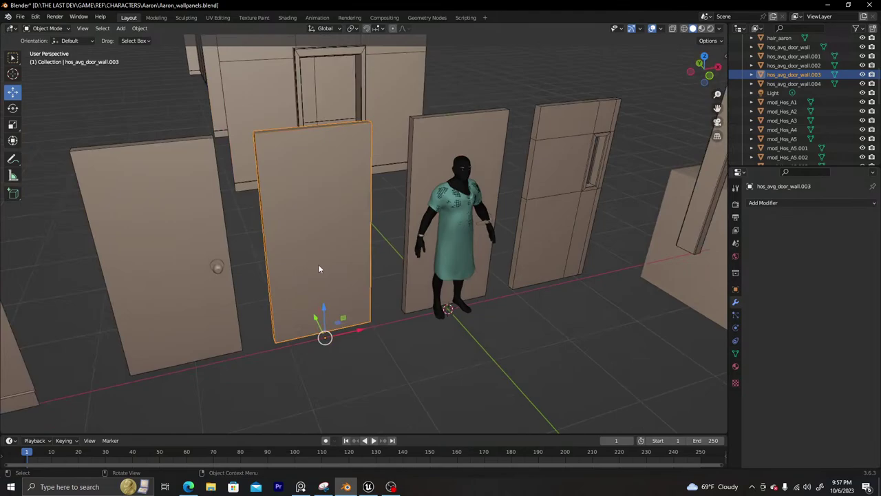
key(Tab)
key(ctrl+r)
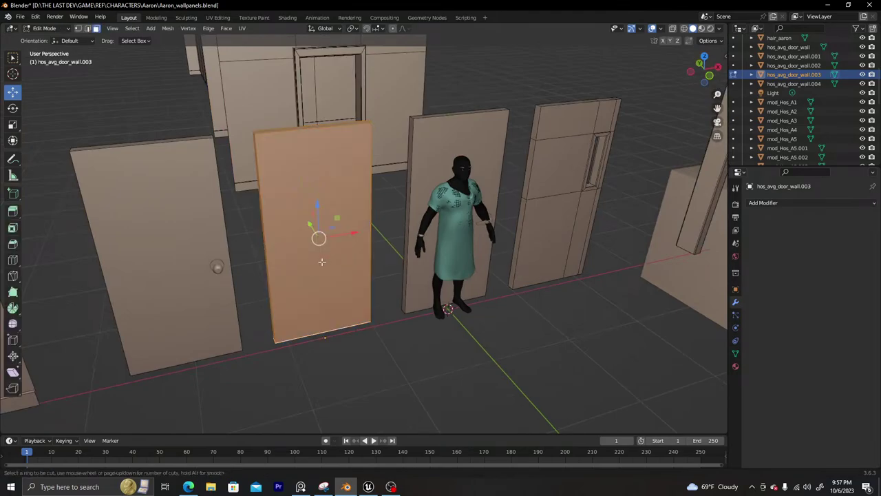
click(363, 235)
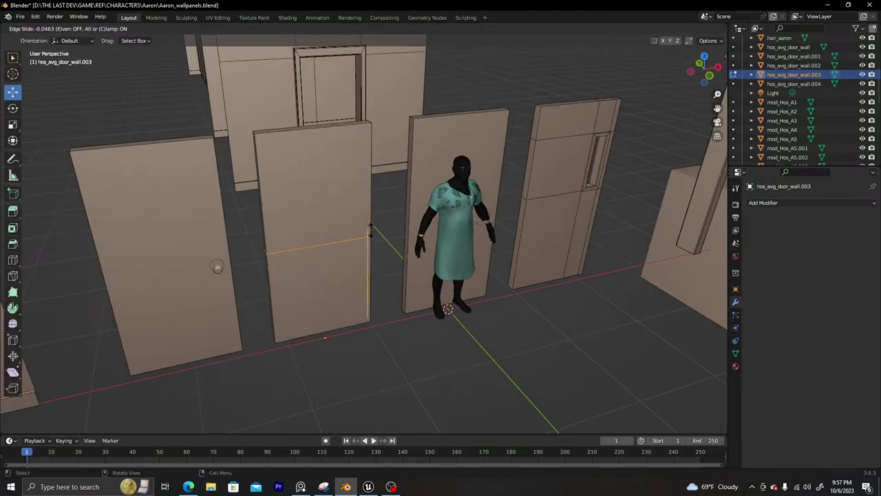
click(370, 233)
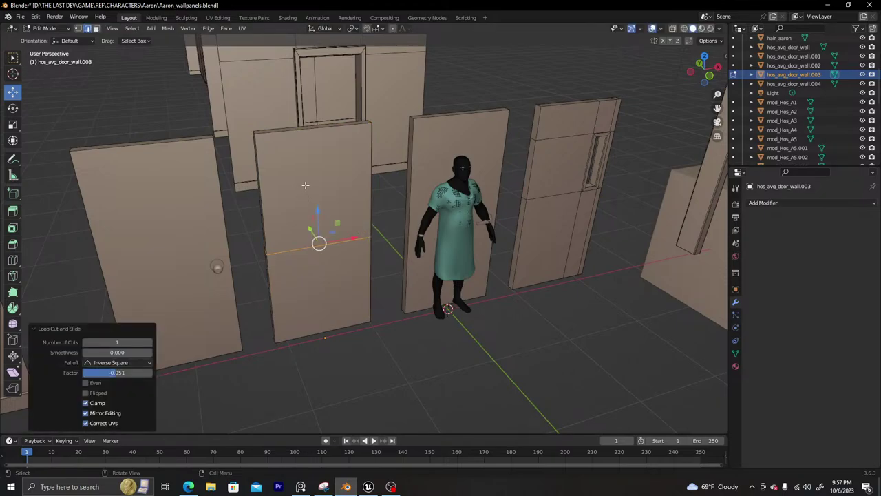
key(alt+a)
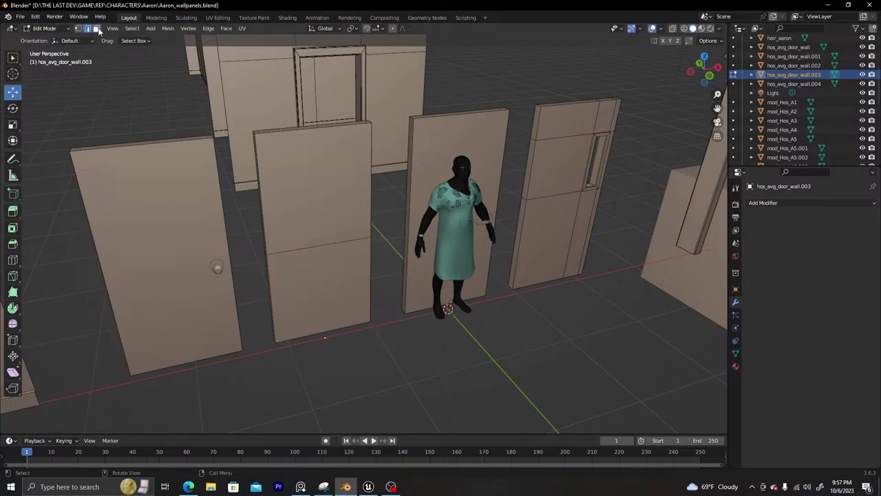
Add four evenly spaced vertical loop cuts across the plain door without sliding them
key(ctrl+r)
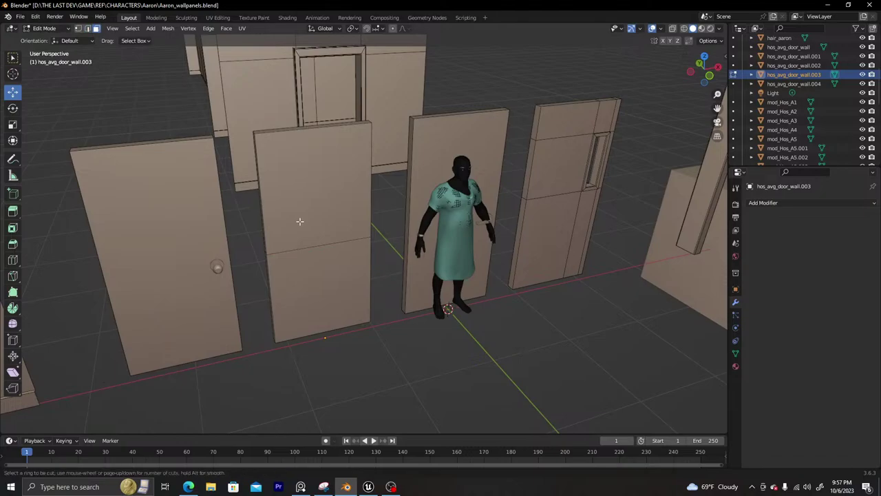
scroll(315, 250, up, 1)
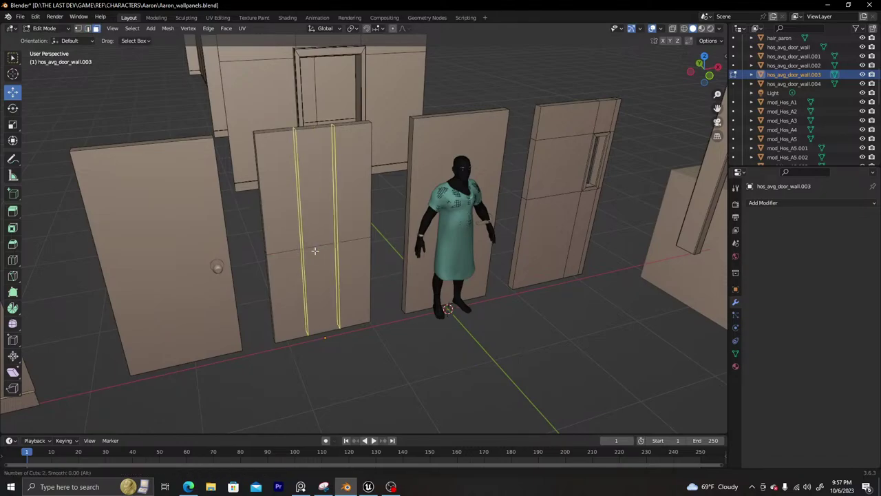
scroll(315, 251, up, 1)
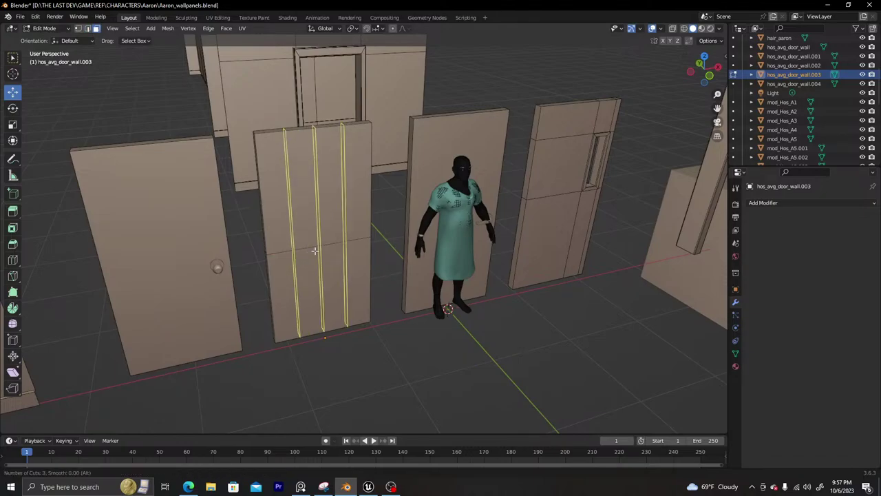
scroll(315, 251, up, 1)
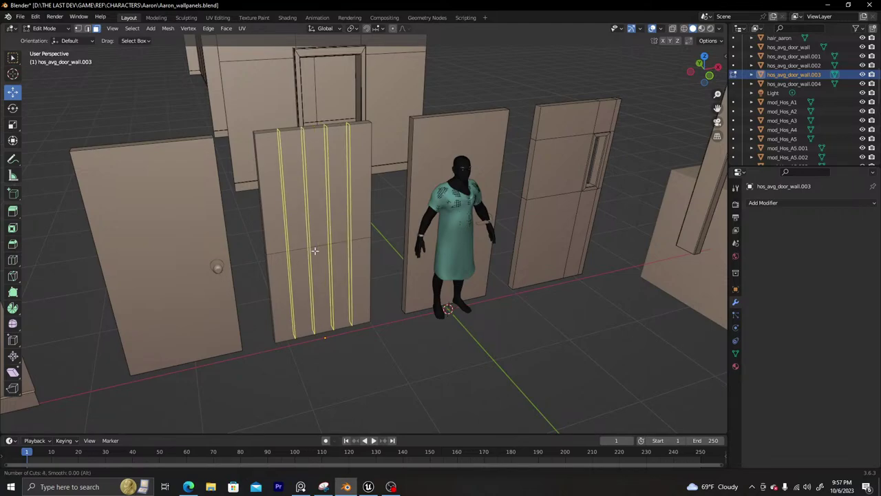
click(314, 250)
right_click(314, 251)
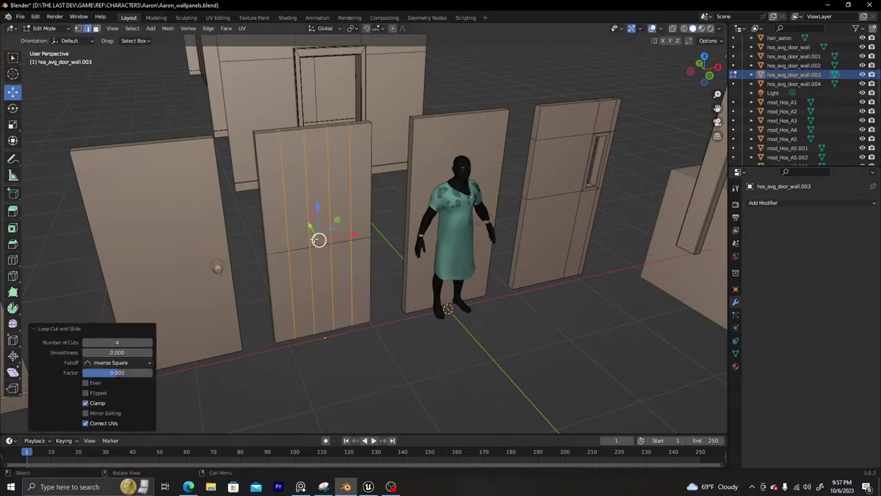
Dissolve the two middle vertical edge loops on the plain door, keeping the outer two
alt+click(309, 240)
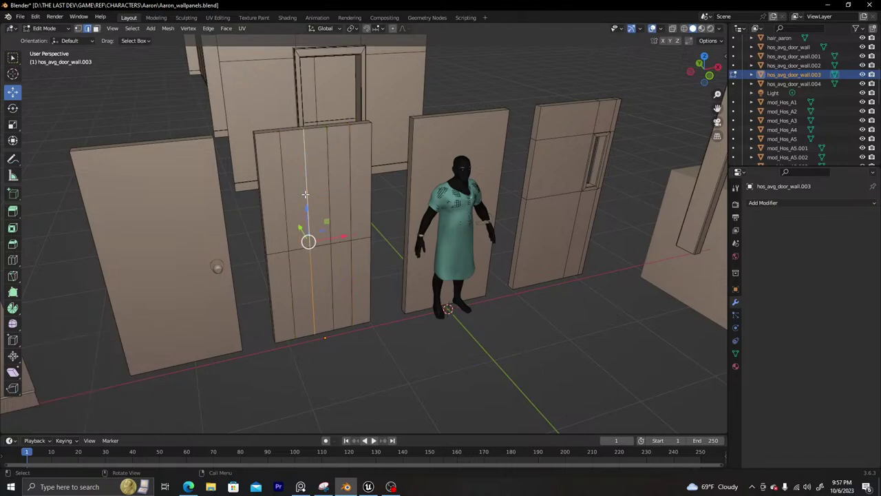
alt+shift+click(328, 196)
key(x)
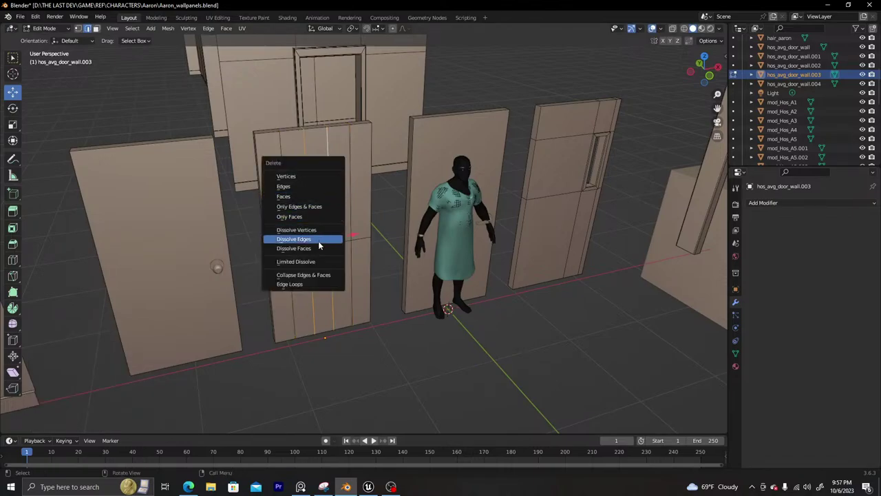
click(318, 241)
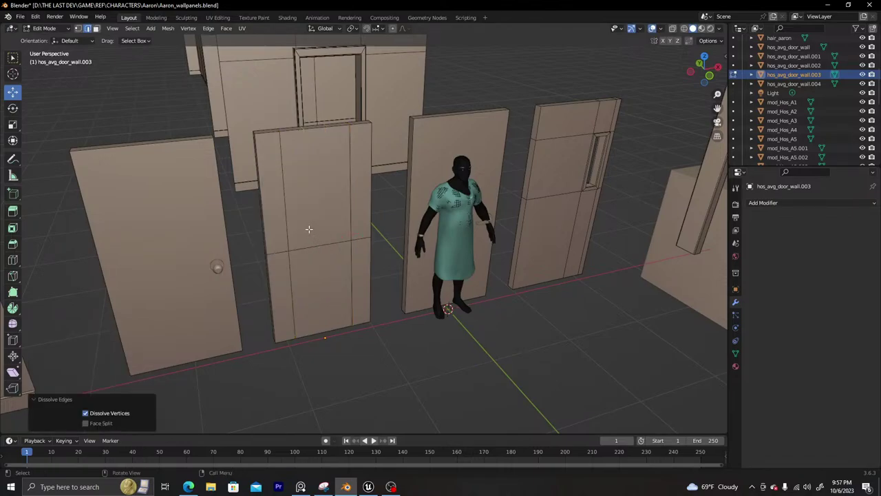
mouse_move(308, 230)
middle_down()
mouse_move(299, 227)
mouse_move(303, 217)
middle_up()
Add six evenly spaced horizontal loop cuts to the plain door's upper half
key(ctrl+r)
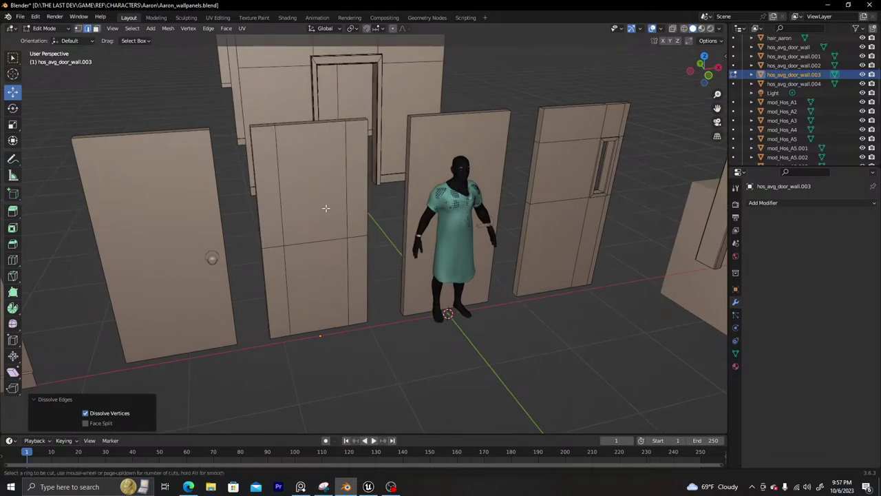
scroll(357, 202, up, 5)
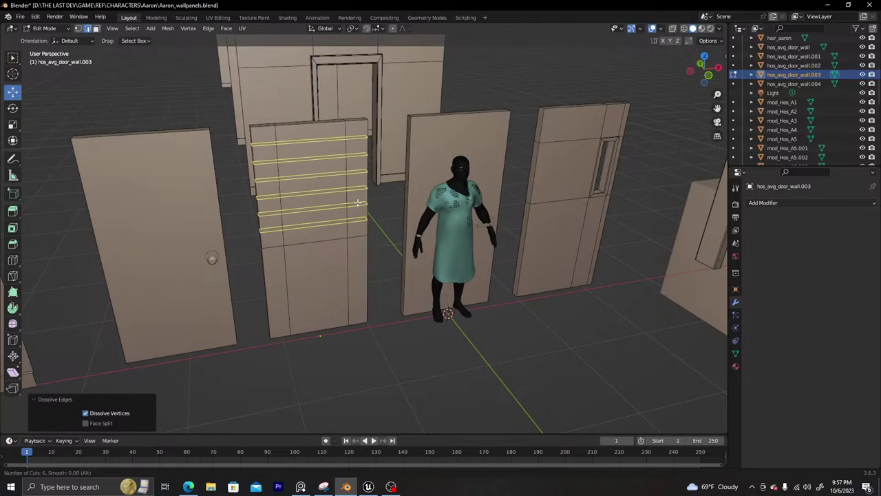
click(357, 202)
right_click(357, 203)
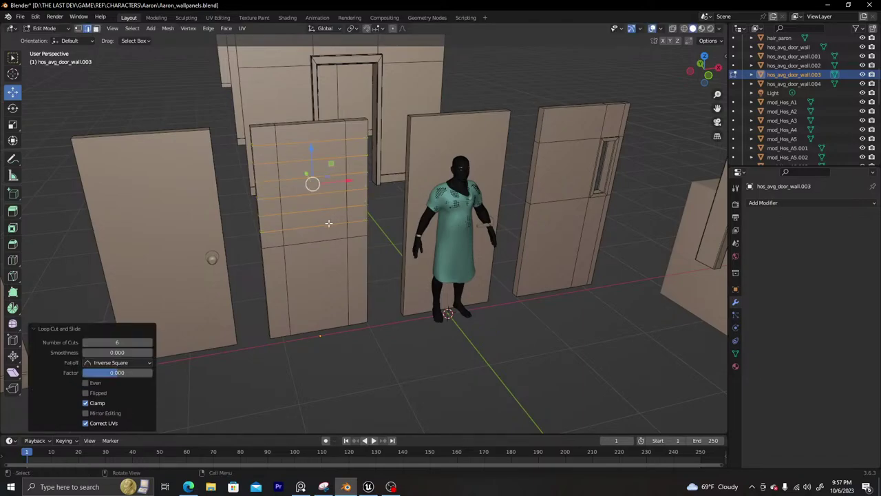
Dissolve four of the six horizontal loops in the door's upper half, keeping only the topmost and the second-lowest
alt+click(329, 223)
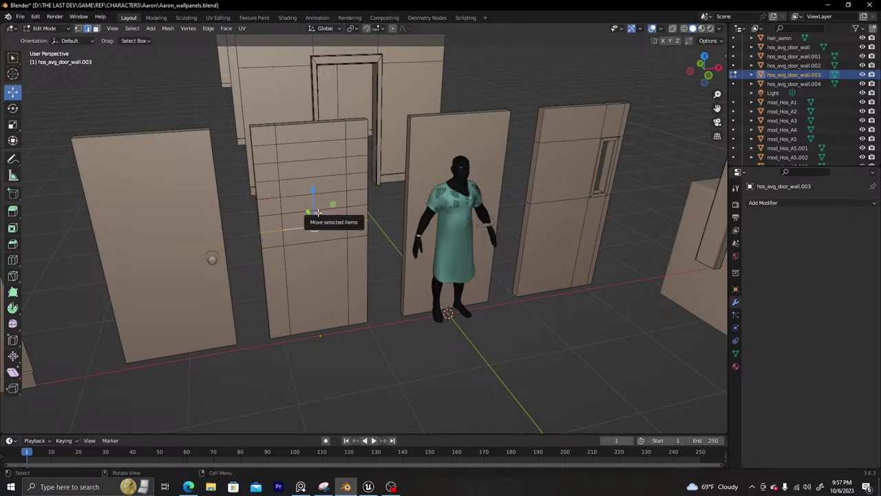
key(x)
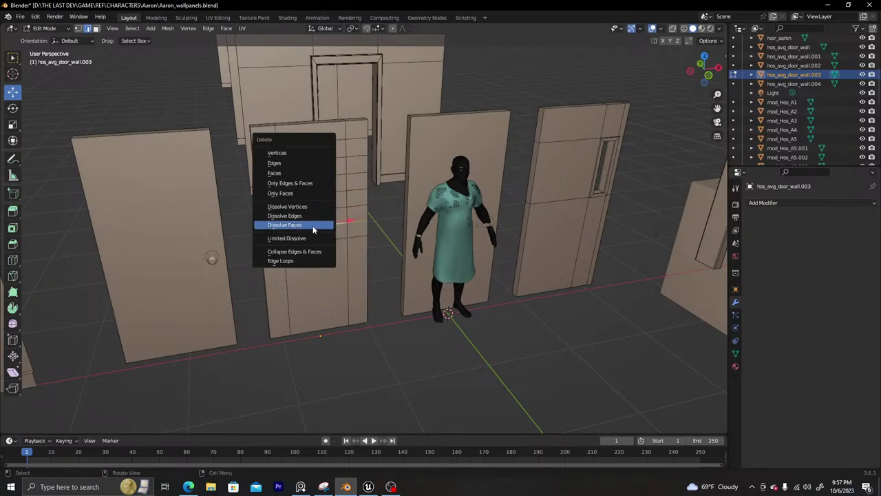
click(309, 219)
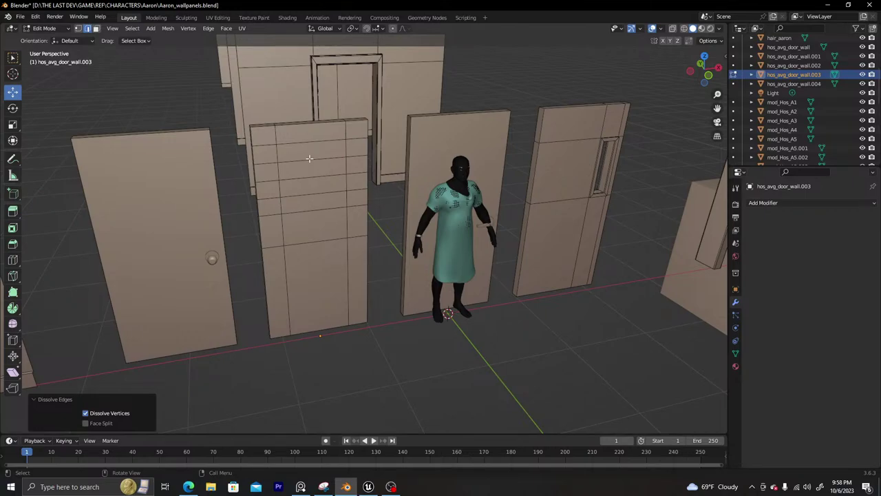
alt+click(309, 158)
alt+shift+click(311, 177)
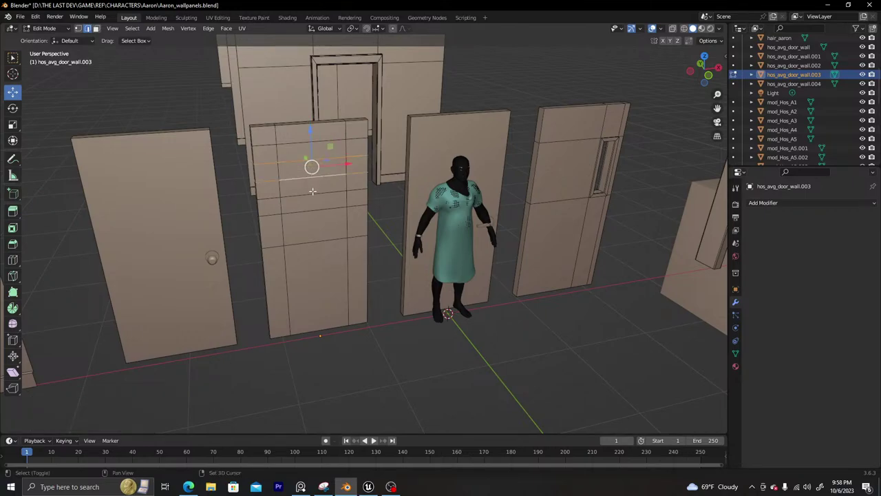
alt+shift+click(312, 191)
key(x)
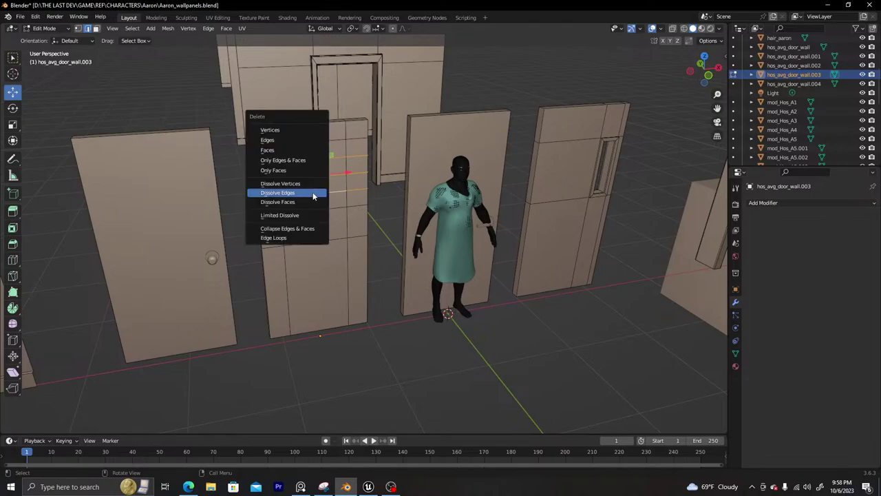
click(311, 193)
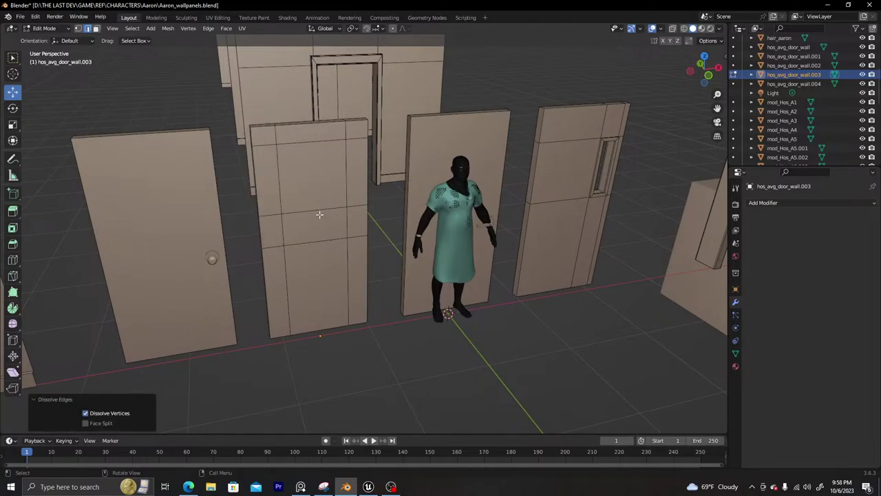
Inset the front and back faces of the door's upper middle panel by about 0.029 m
middle_drag(319, 214, 301, 210)
click(315, 200)
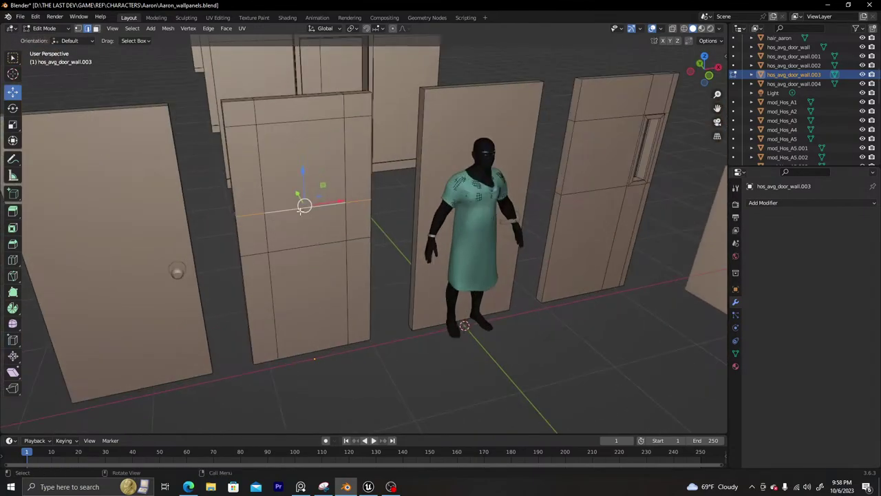
click(303, 172)
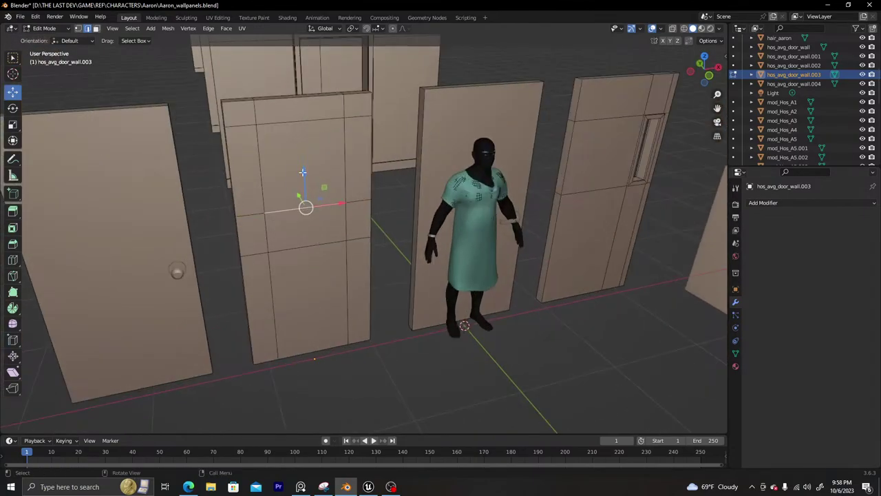
click(96, 28)
click(295, 181)
middle_drag(296, 181, 338, 195)
shift+click(416, 202)
scroll(369, 202, up, 4)
key(i)
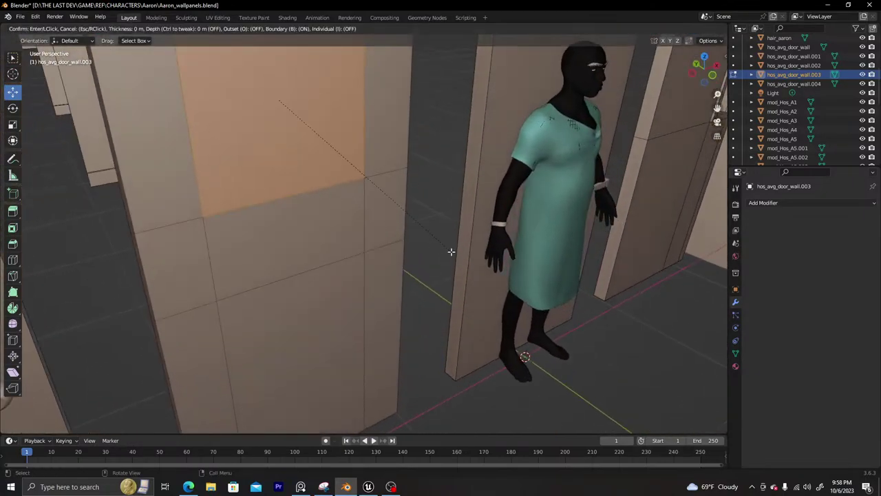
click(445, 246)
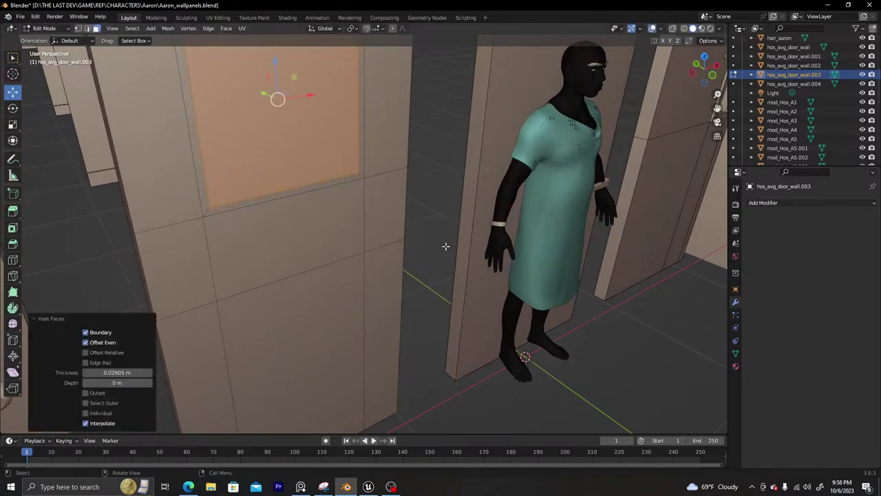
Extrude the inset upper panel faces inward along their normals by about 0.019 m
middle_drag(337, 223, 349, 228)
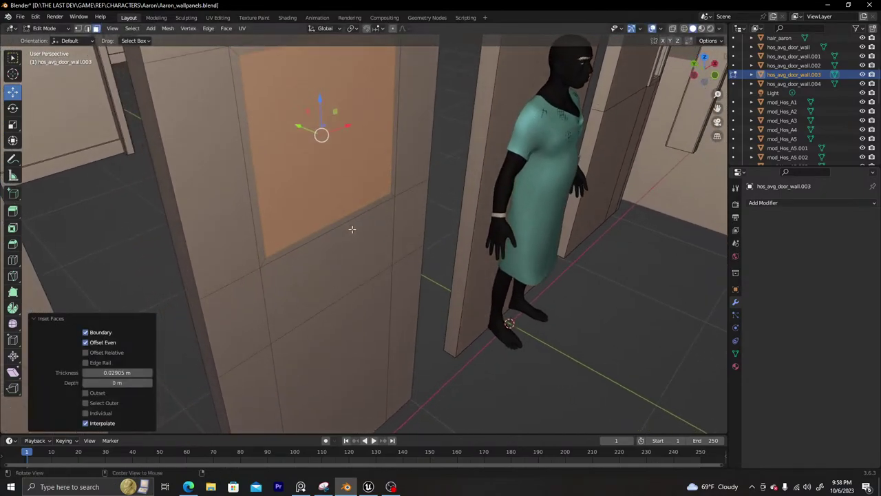
key(alt+e)
click(350, 228)
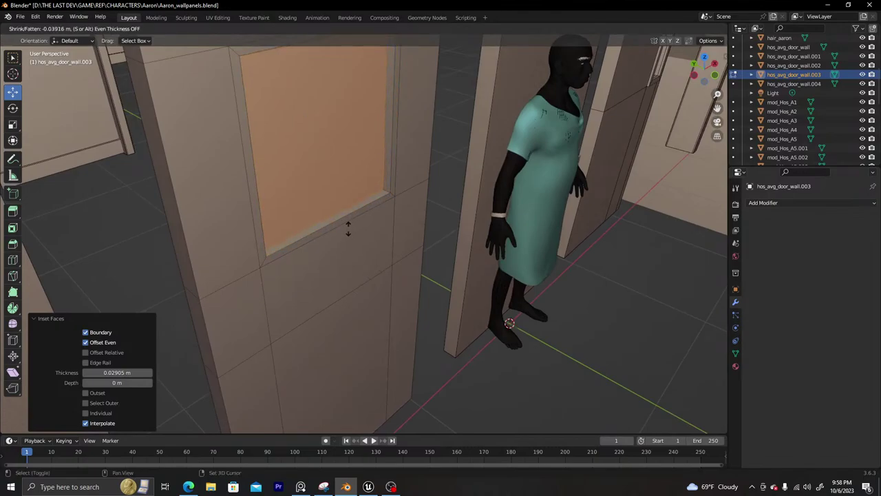
click(330, 199)
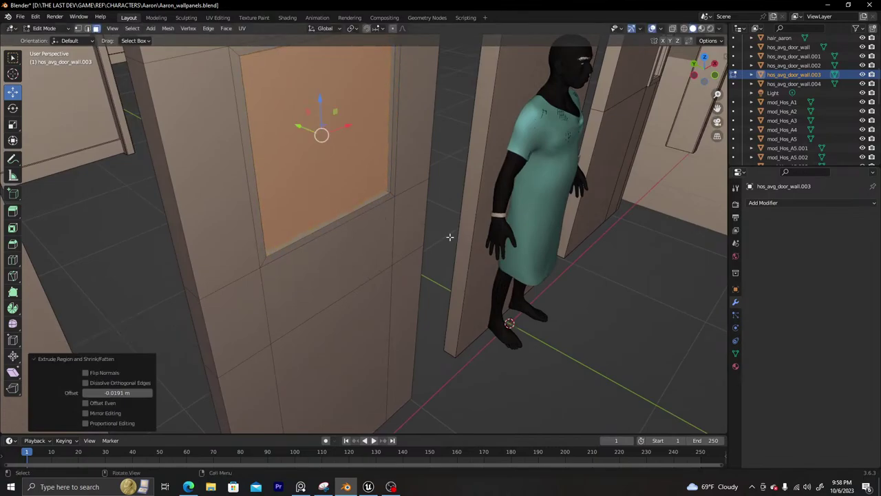
Inset the recessed upper panel faces by about 0.022 m and delete them to open a window
key(i)
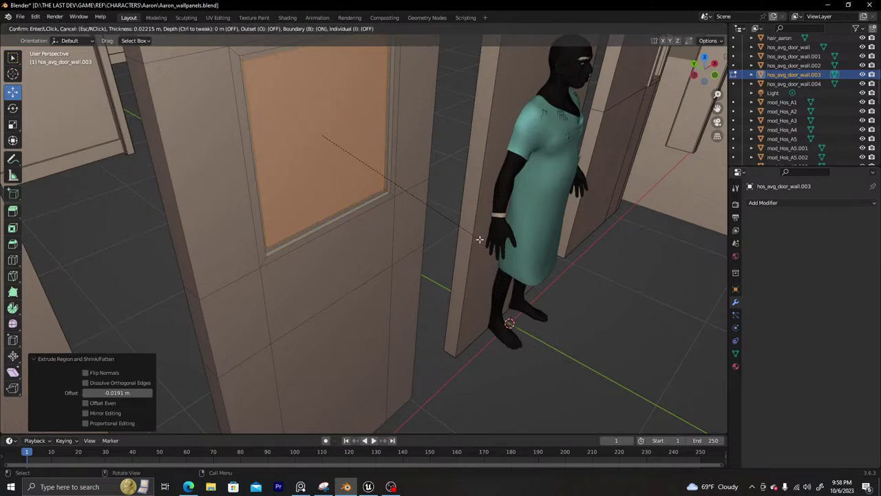
click(479, 239)
key(x)
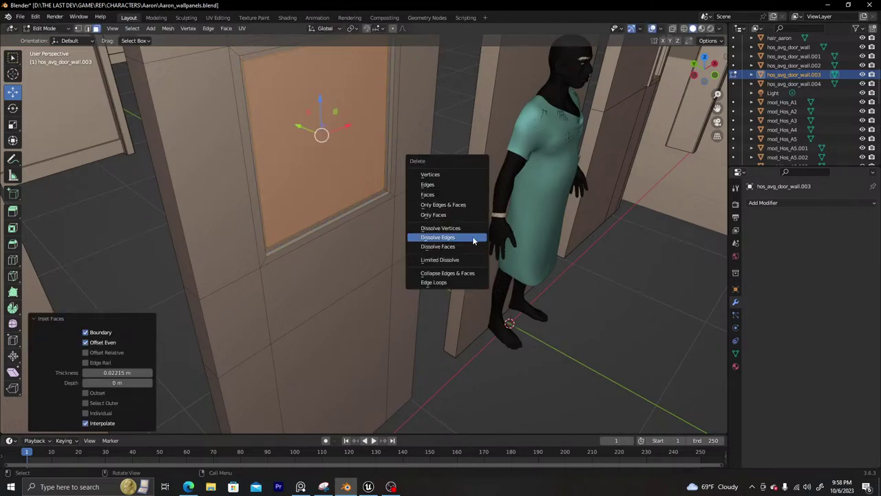
click(440, 195)
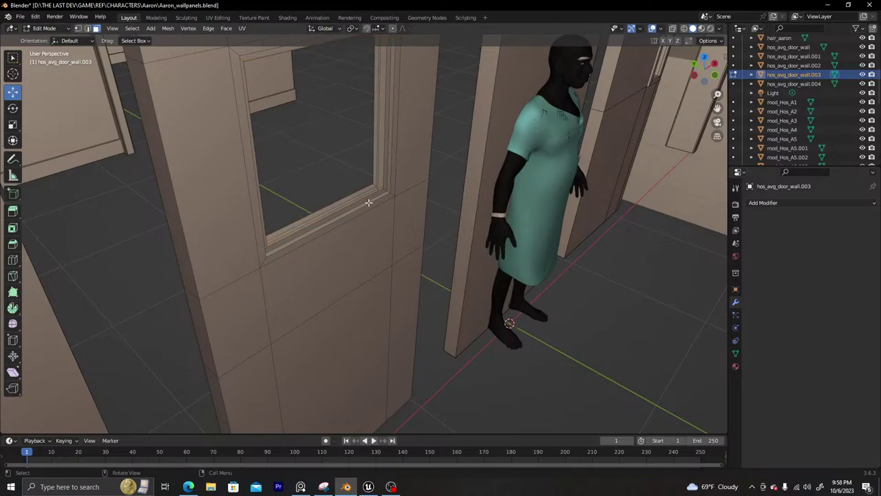
Bridge the front and back edge loops of the window opening to close the gap in the door's thickness
scroll(362, 193, up, 3)
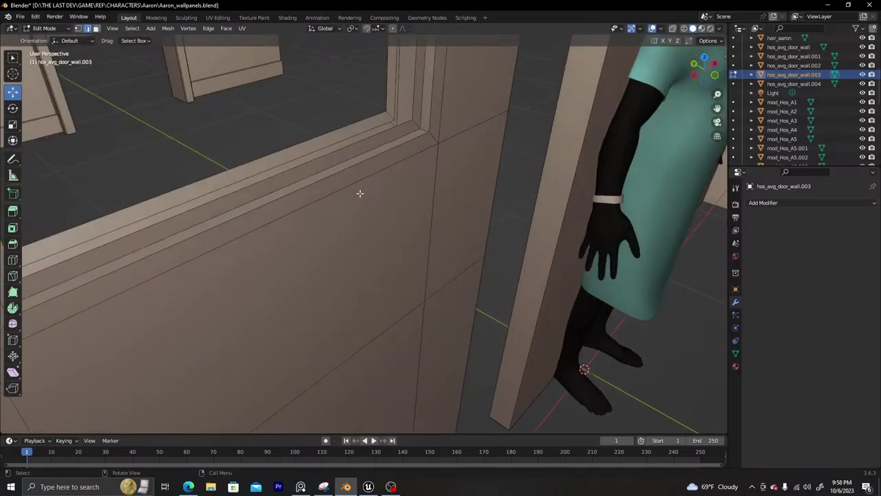
double_click(347, 144)
middle_drag(349, 145, 360, 138)
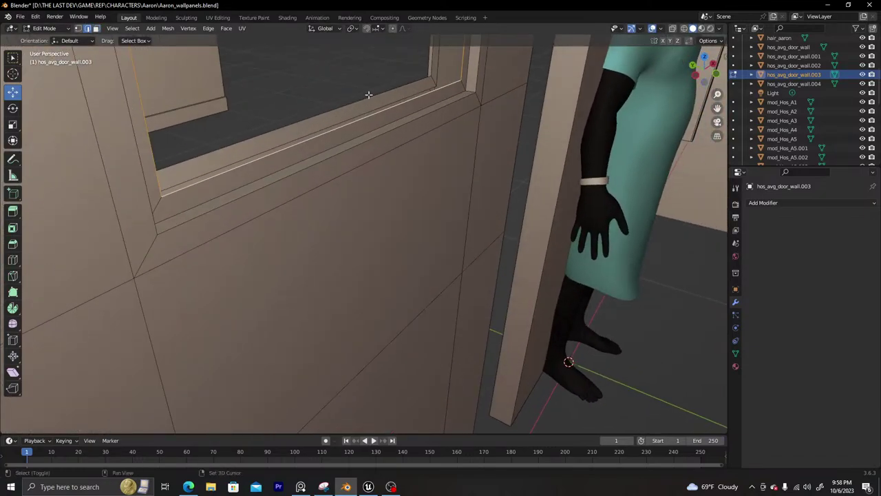
alt+shift+click(368, 94)
key(ctrl+e)
click(359, 122)
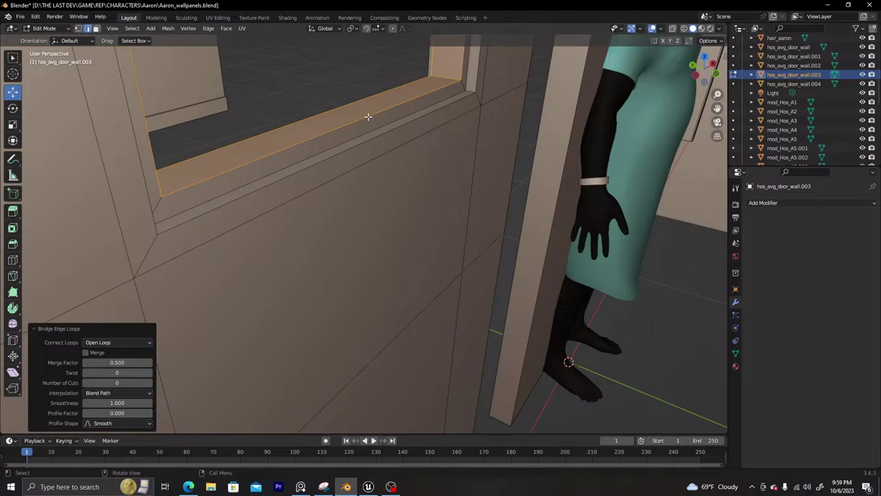
Add a horizontal loop cut to the door's lower section, slid close to the bottom edge at a factor of about -0.755
scroll(369, 116, down, 6)
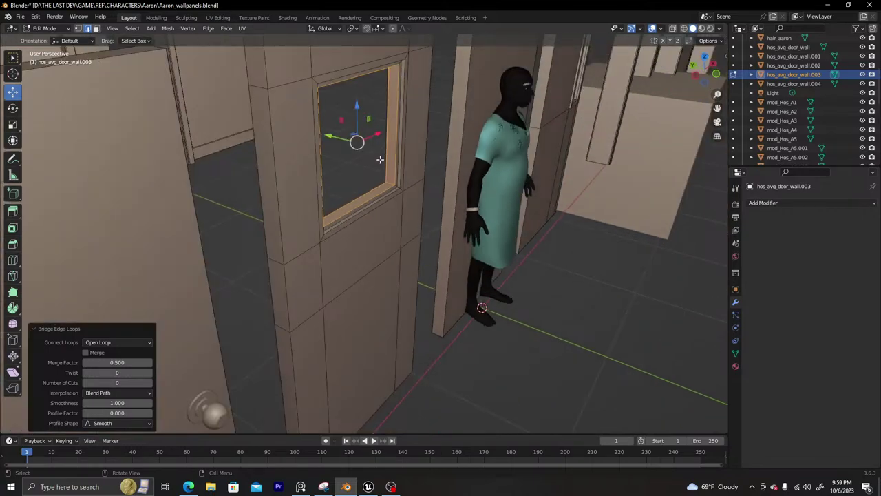
middle_drag(380, 159, 374, 187)
middle_drag(353, 319, 345, 303)
shift+middle_drag(340, 337, 342, 274)
click(341, 274)
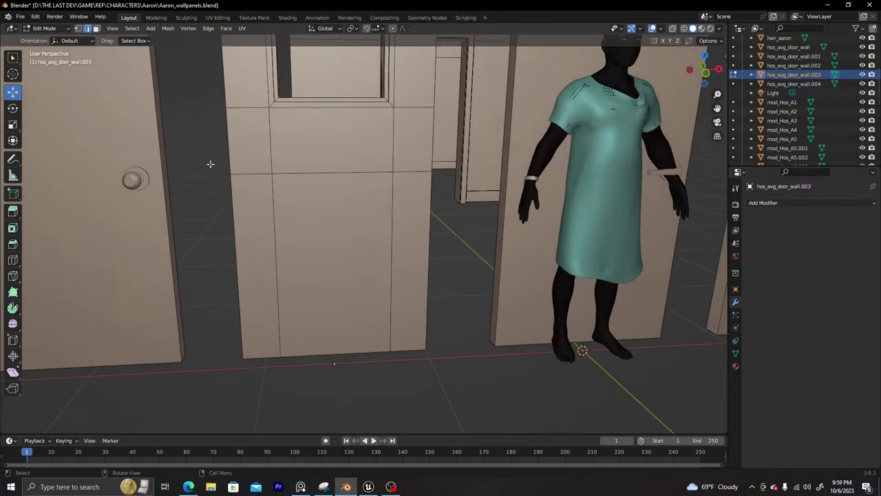
key(ctrl+r)
click(403, 291)
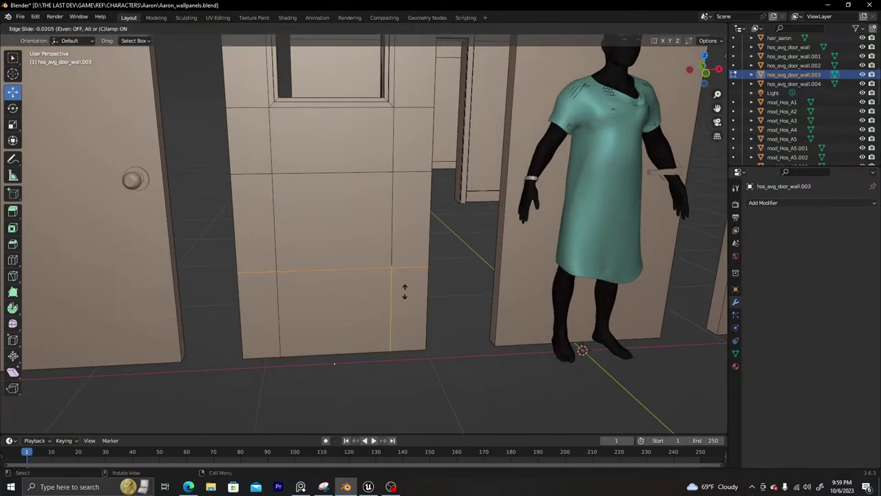
click(406, 358)
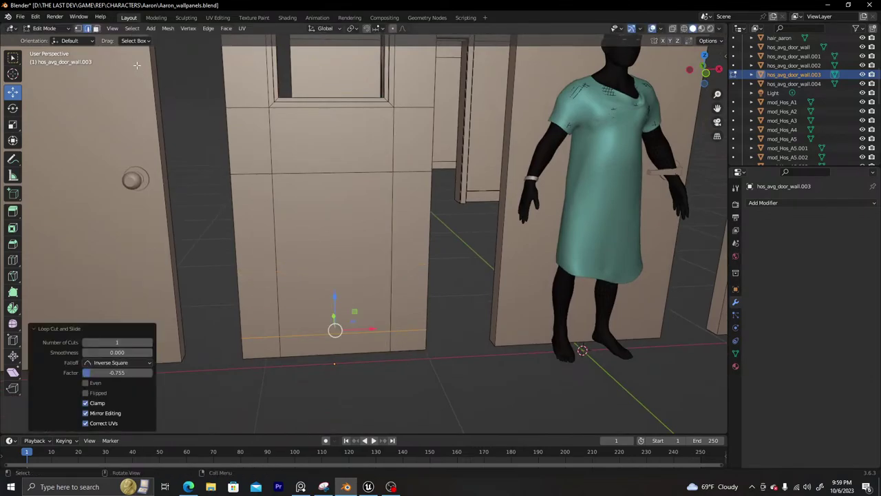
Inset the front and back faces of the lower middle panel by about 0.022 m
click(97, 29)
click(326, 229)
middle_drag(294, 229, 330, 217)
shift+click(466, 240)
scroll(407, 260, up, 2)
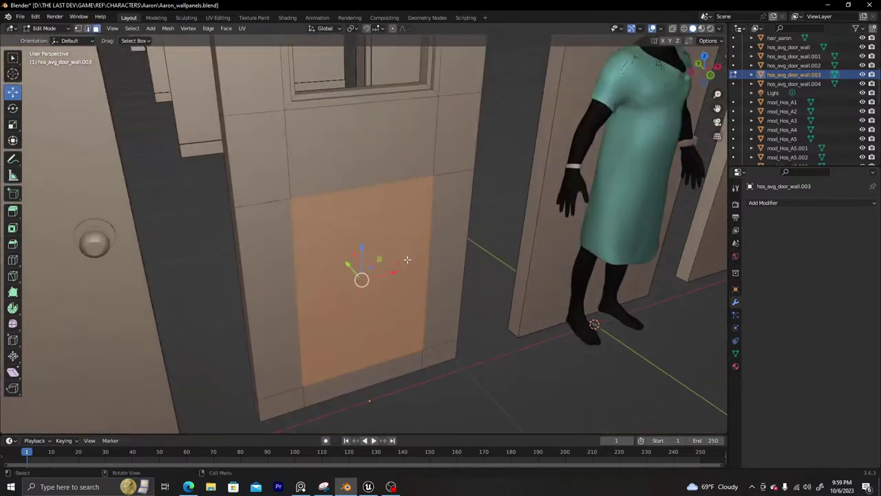
middle_drag(417, 263, 406, 254)
key(i)
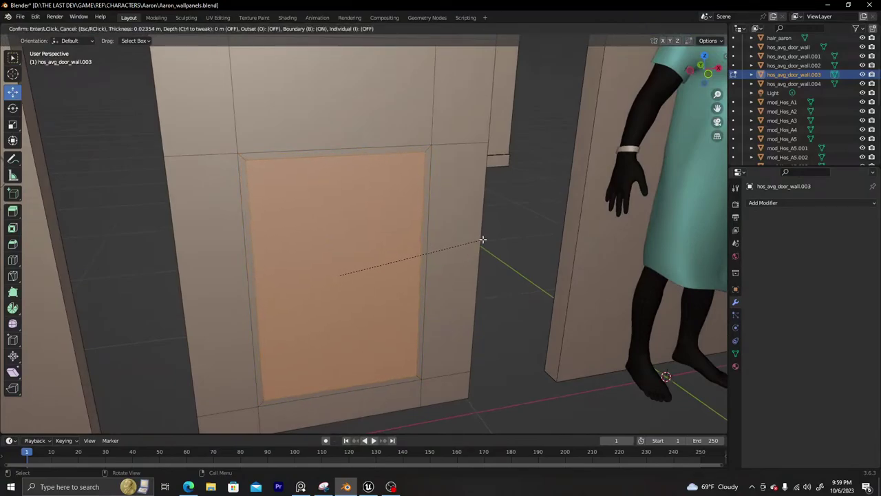
click(483, 239)
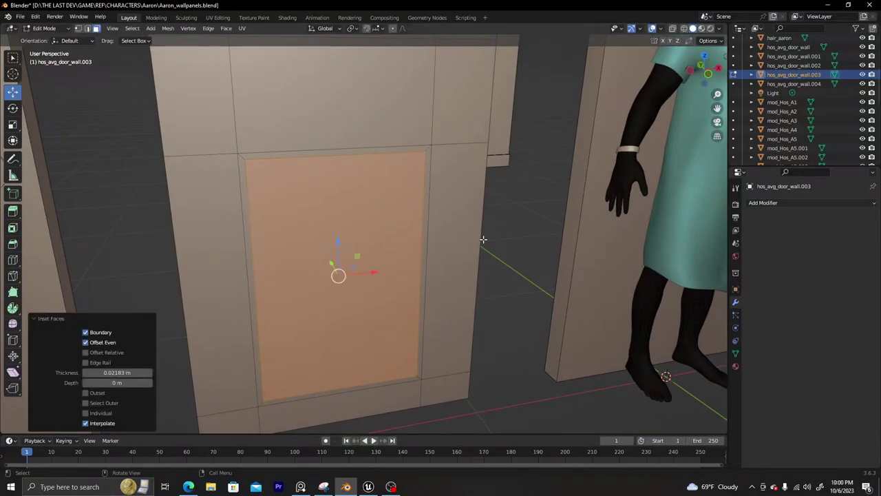
Inset the lower panel faces again by about 0.033 m and extrude them inward along normals by about 0.017 m
key(i)
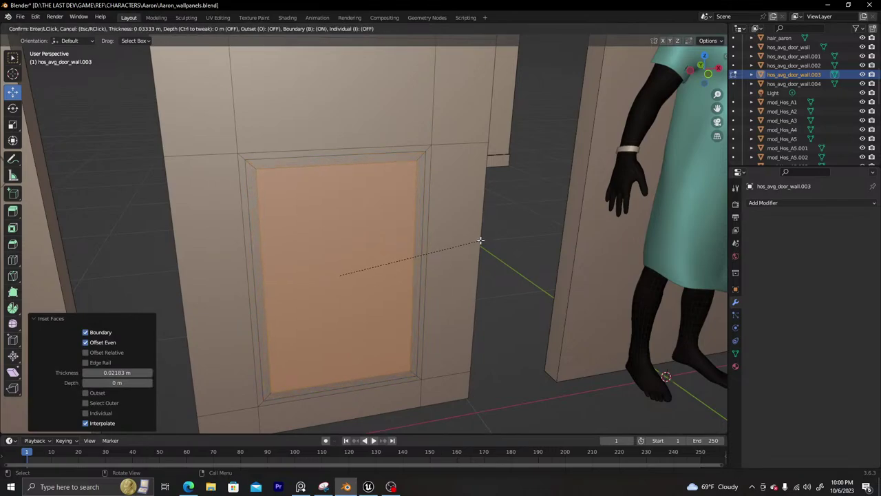
click(480, 240)
key(alt+e)
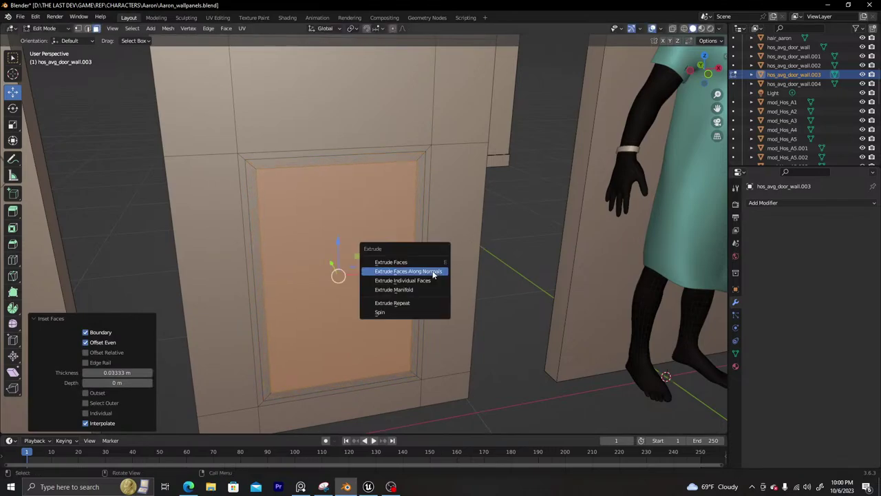
click(433, 274)
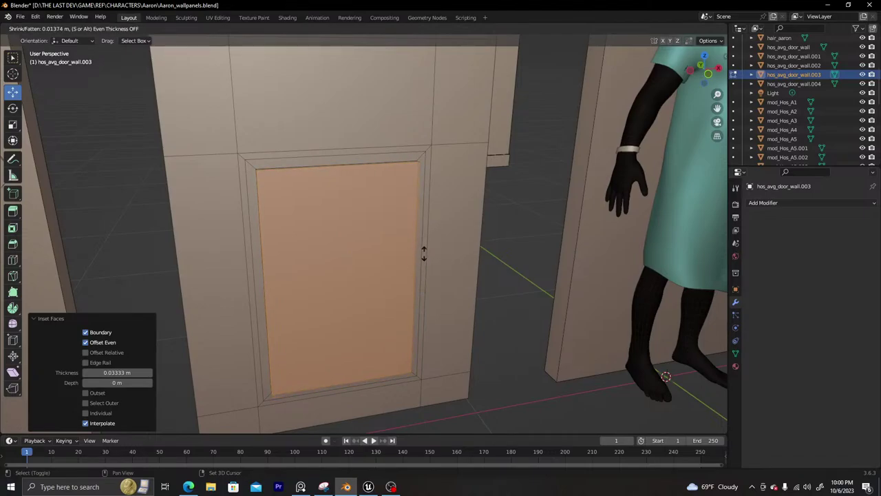
click(412, 293)
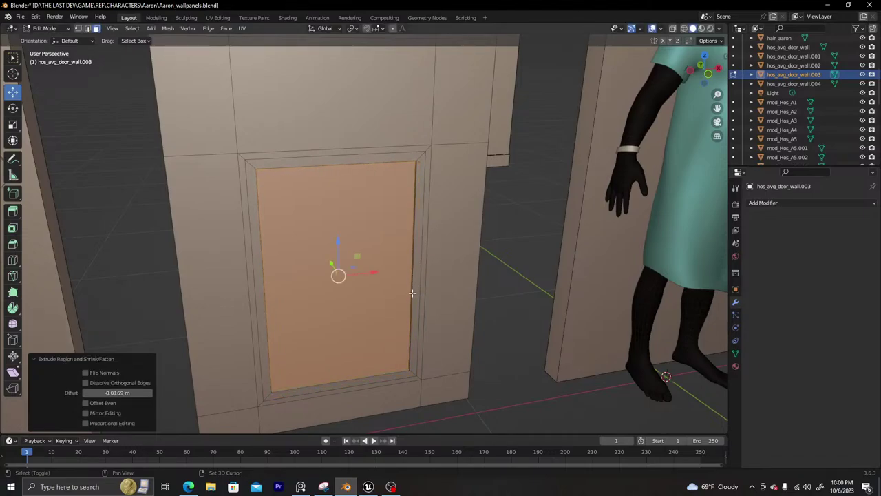
Extrude the ring of border faces around the front lower panel outward along normals by about 0.016 m
alt+click(251, 166)
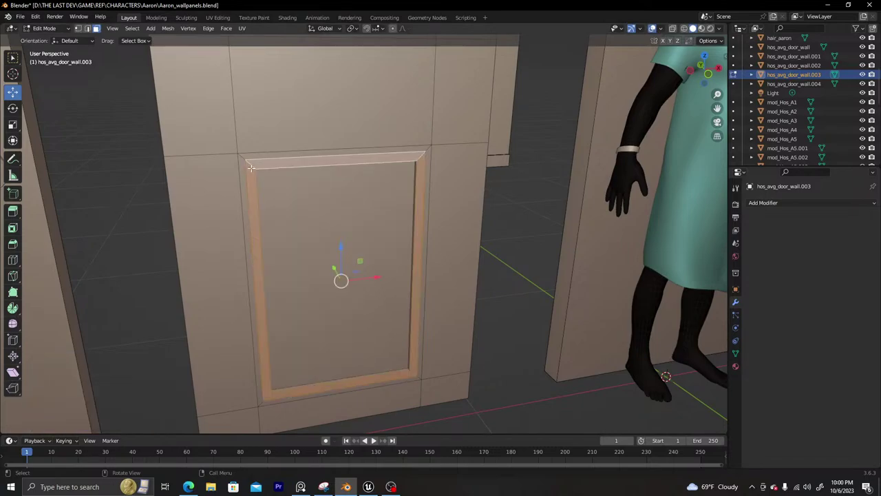
middle_drag(251, 166, 385, 171)
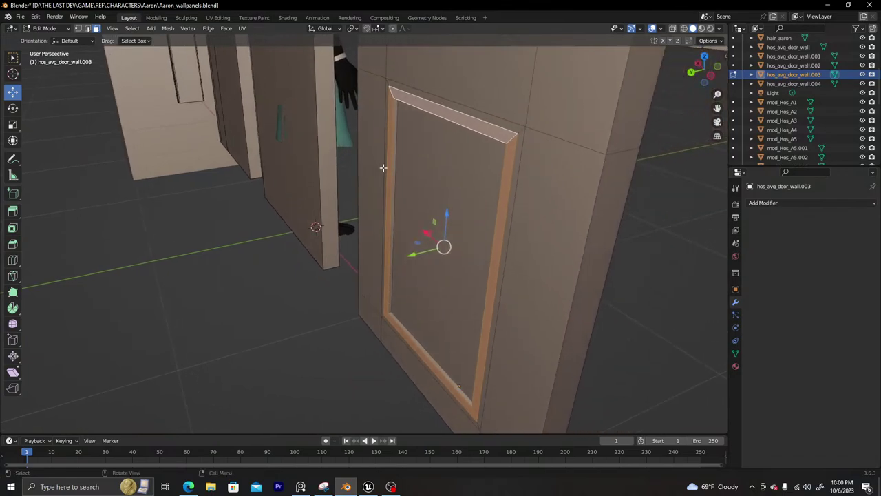
key(alt+e)
click(384, 171)
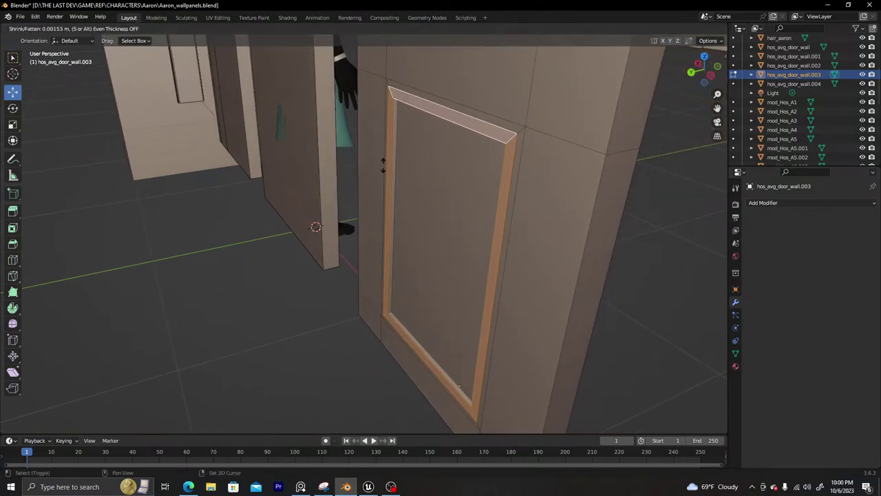
click(384, 145)
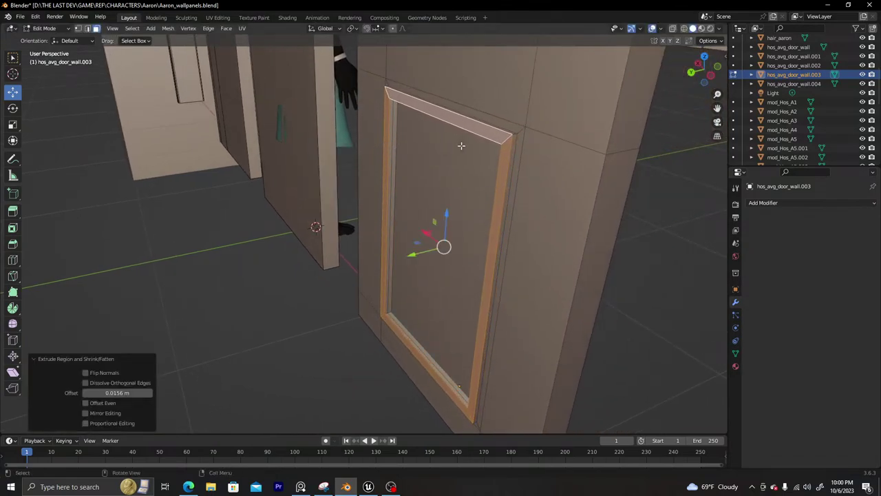
Scale the raised border faces down to about 0.97, then return to Object Mode and deselect the door
key(s)
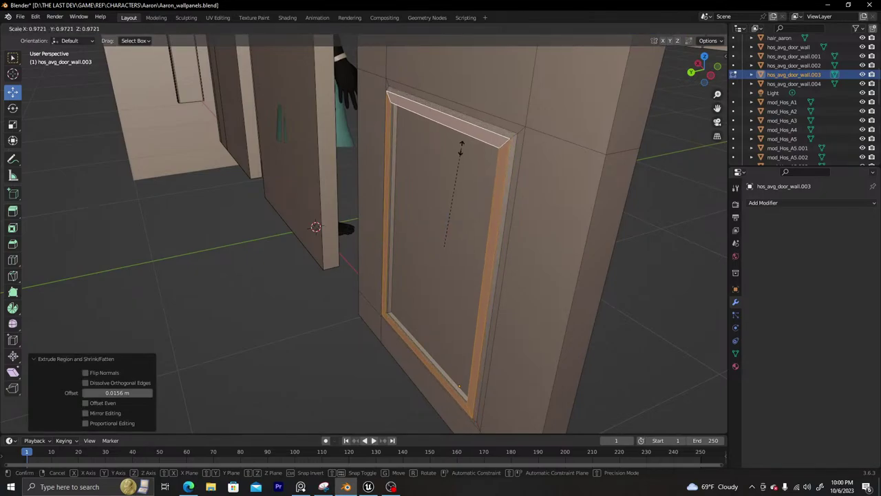
click(461, 148)
key(Tab)
scroll(528, 180, down, 4)
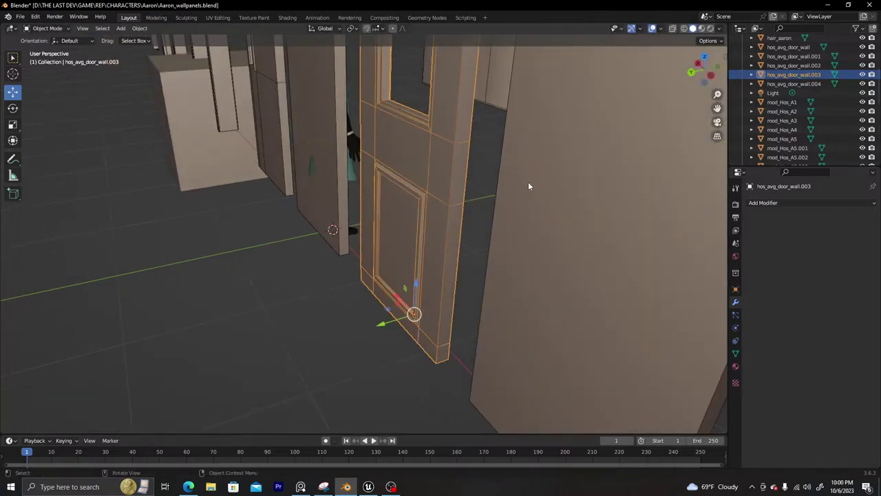
click(485, 168)
Examine the panelled door's window opening and lower panel from several angles beside the other door variants
middle_drag(485, 167, 374, 246)
scroll(364, 163, down, 4)
scroll(386, 180, up, 4)
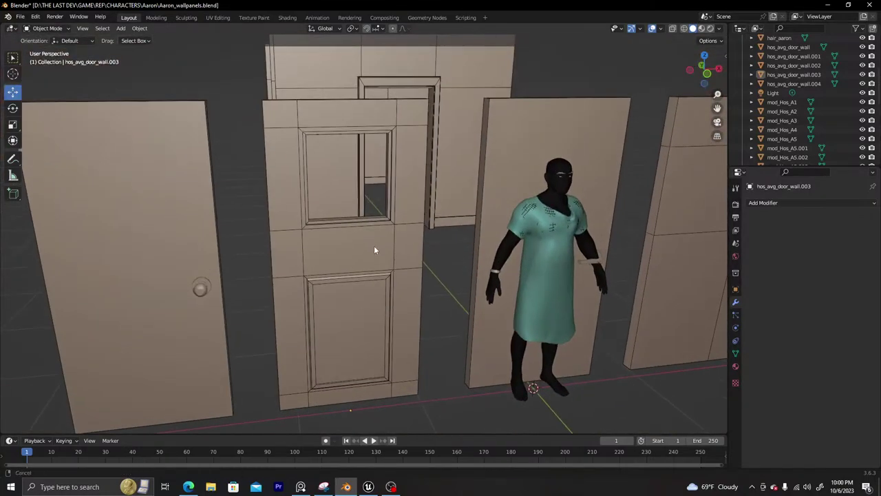
scroll(373, 245, up, 3)
middle_drag(389, 184, 286, 198)
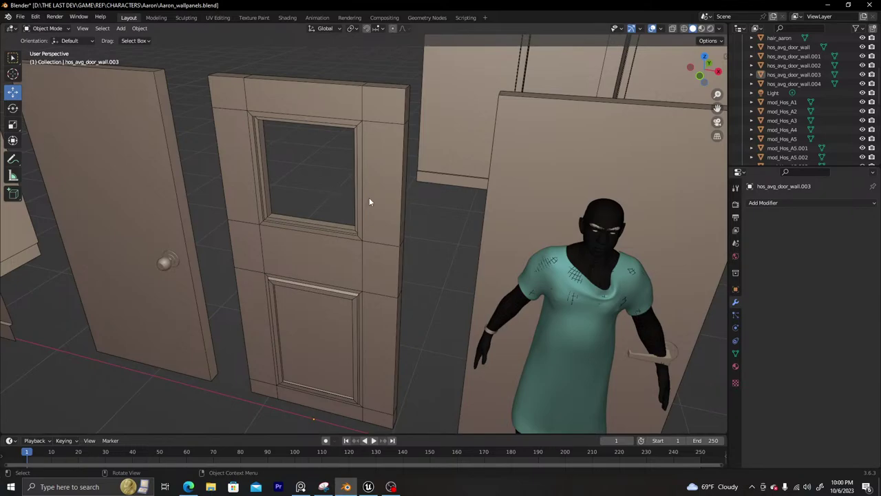
scroll(414, 218, down, 4)
middle_drag(412, 218, 366, 209)
scroll(371, 233, up, 2)
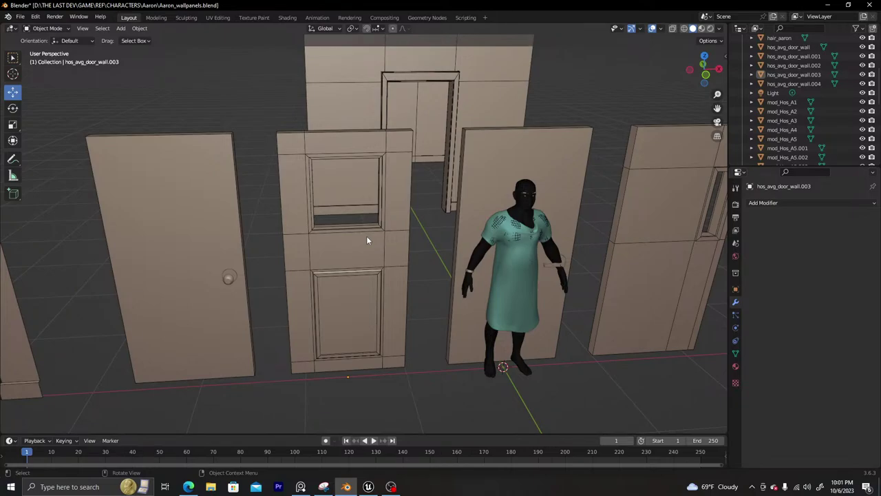
Try a copy of the lever handle on the windowed panel door, moved about -1.57 m along X, and delete it
click(229, 276)
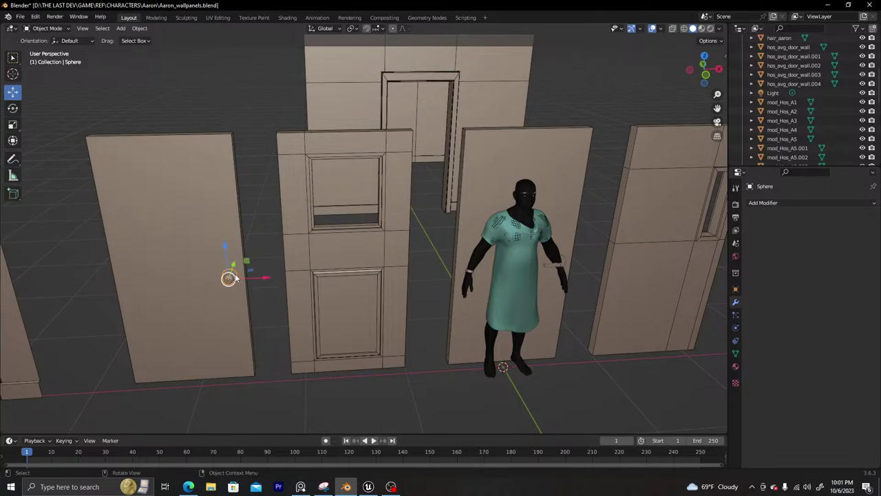
middle_drag(231, 277, 256, 276)
middle_drag(358, 217, 472, 271)
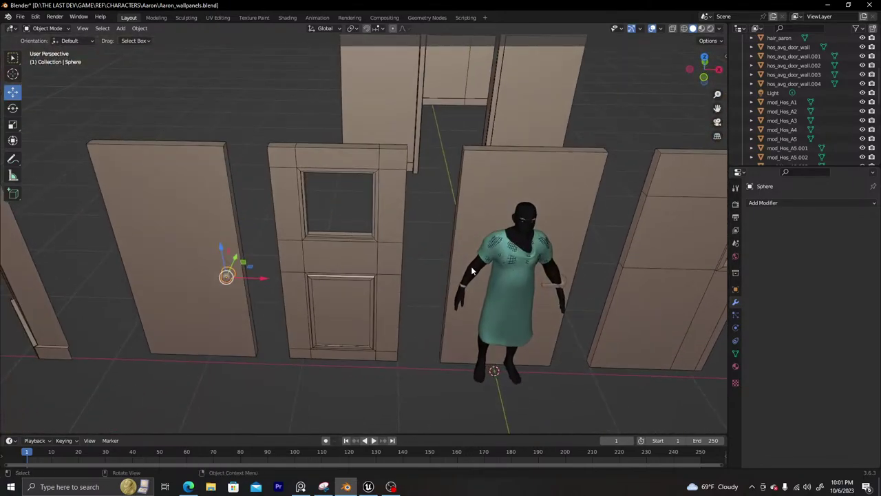
click(568, 281)
key(shift+d)
right_click(569, 284)
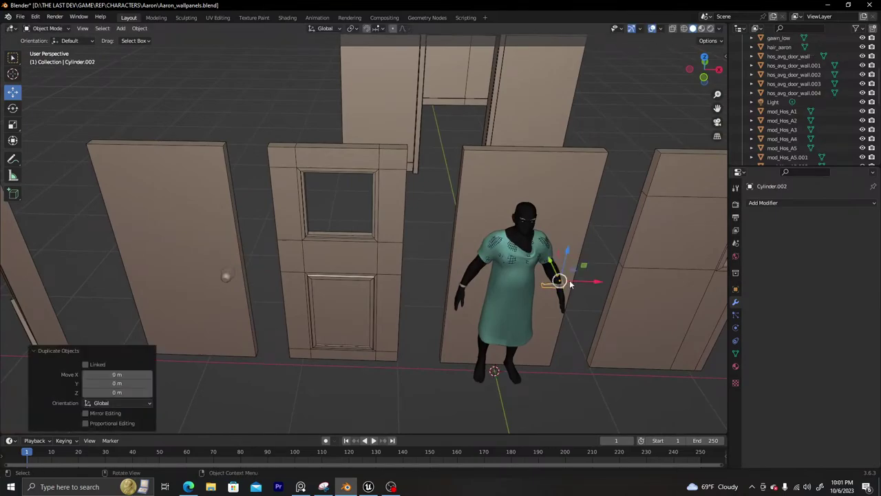
key(g)
key(x)
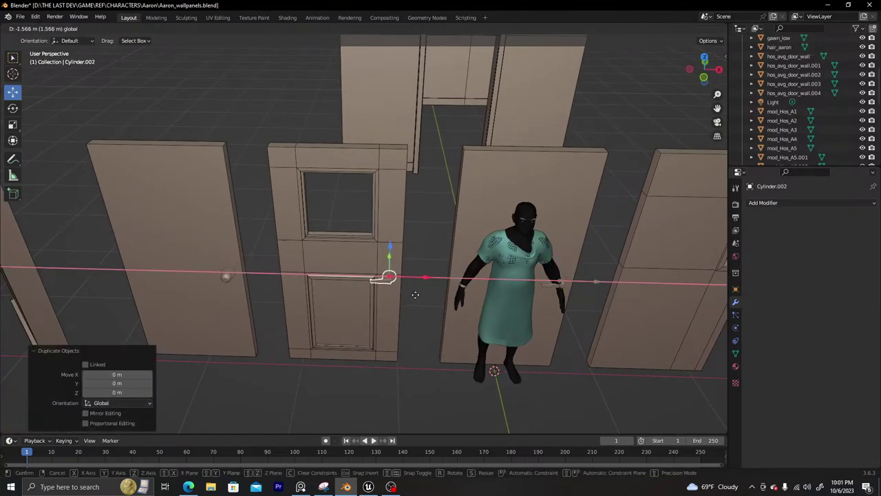
click(415, 295)
middle_drag(414, 322, 377, 298)
scroll(393, 281, up, 5)
scroll(378, 298, down, 5)
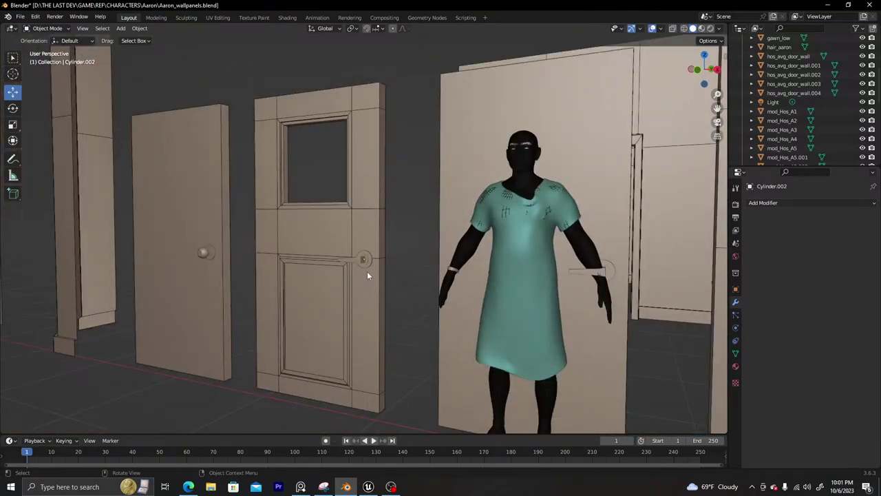
key(x)
key(Return)
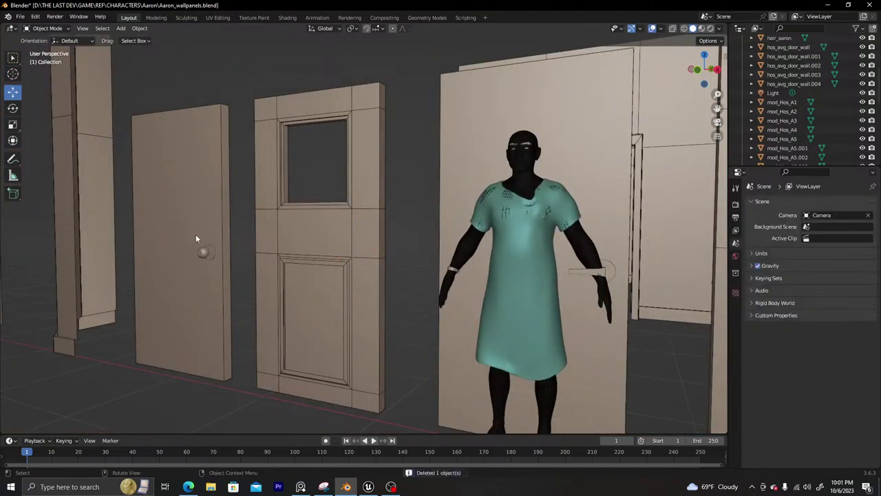
Duplicate the round knob of the plain door and move the copy about 1.51 m along X onto the windowed panel door
click(203, 251)
key(shift+d)
right_click(206, 256)
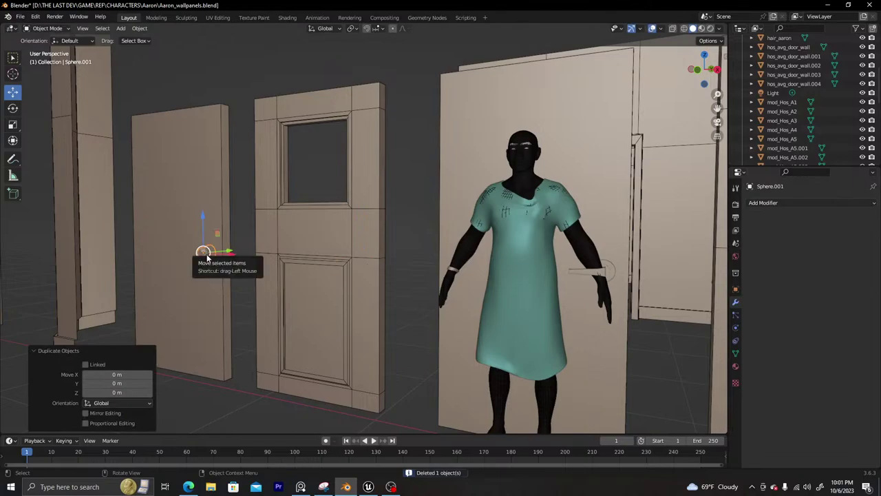
key(g)
key(x)
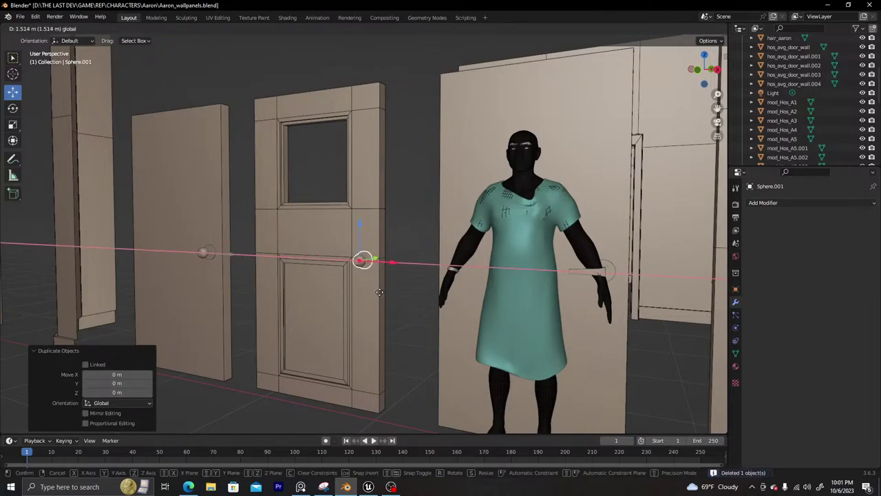
click(380, 292)
mouse_move(379, 291)
middle_down()
mouse_move(398, 264)
mouse_move(272, 279)
mouse_move(405, 350)
mouse_move(365, 300)
mouse_move(468, 289)
mouse_move(349, 318)
mouse_move(366, 293)
middle_up()
scroll(271, 283, up, 4)
shift+middle_drag(258, 282, 349, 245)
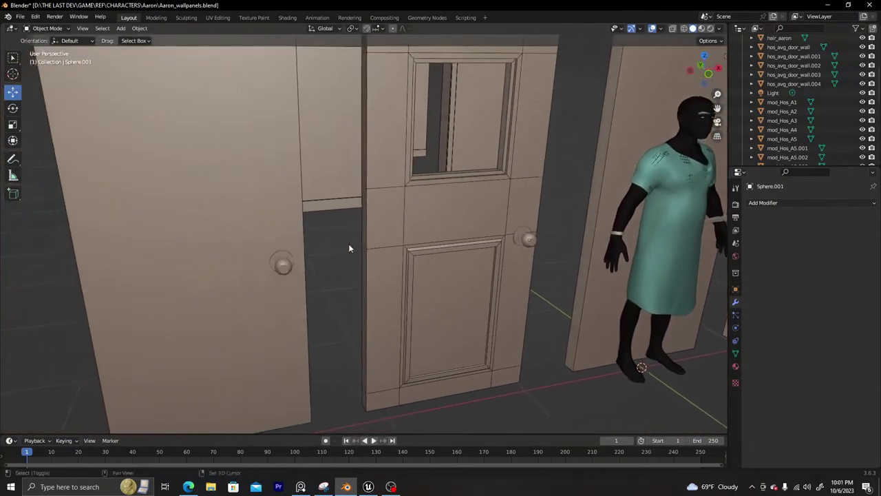
Move one elevator door panel out of its frame into the row of door variants, beside the narrow-window door
click(284, 264)
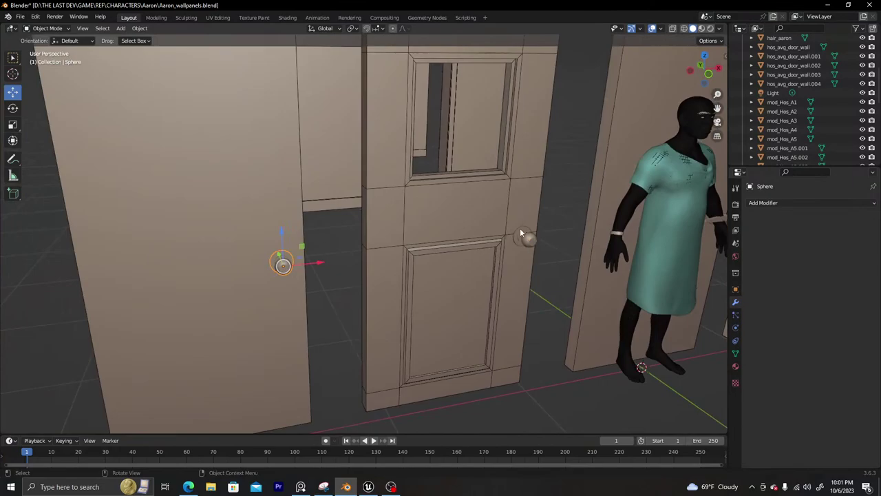
scroll(477, 238, down, 6)
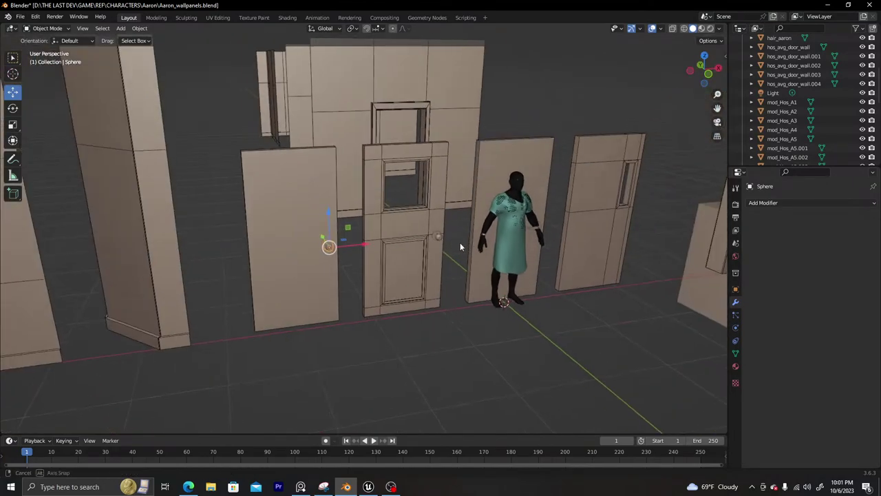
middle_drag(462, 243, 346, 258)
scroll(473, 251, up, 4)
scroll(346, 257, down, 8)
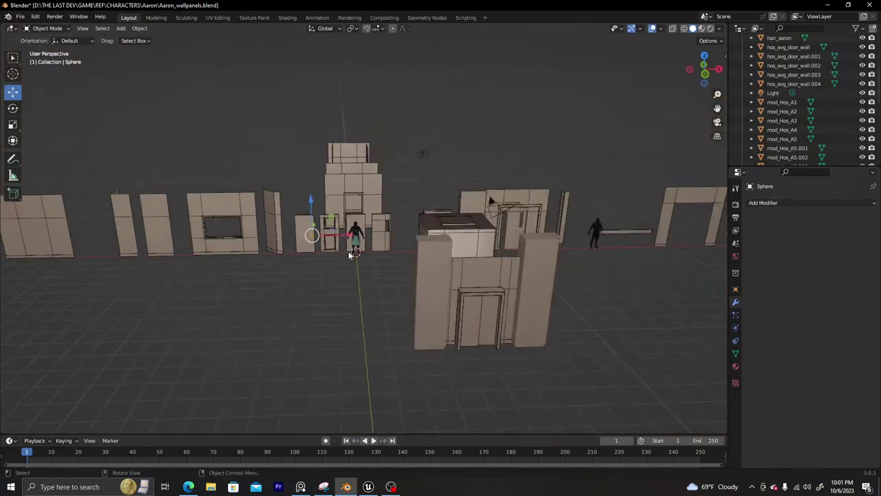
shift+middle_drag(407, 295, 366, 236)
scroll(341, 239, up, 5)
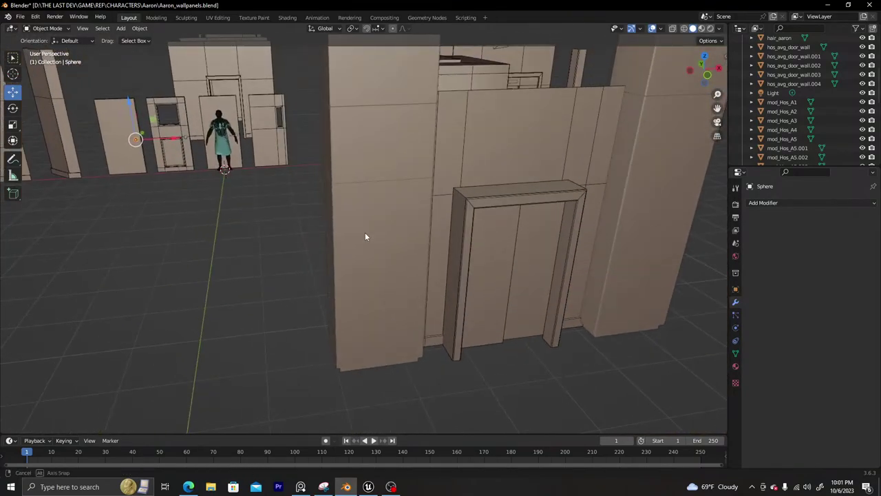
click(502, 271)
middle_drag(501, 270, 444, 332)
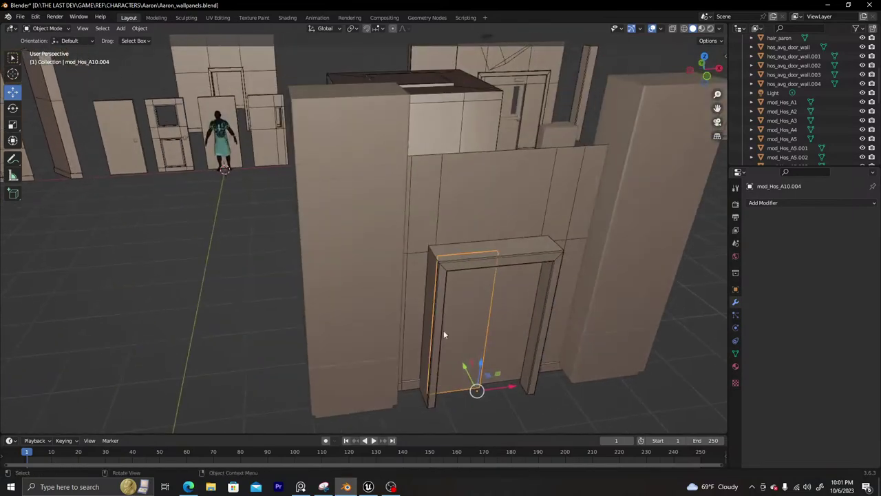
drag(487, 375, 261, 184)
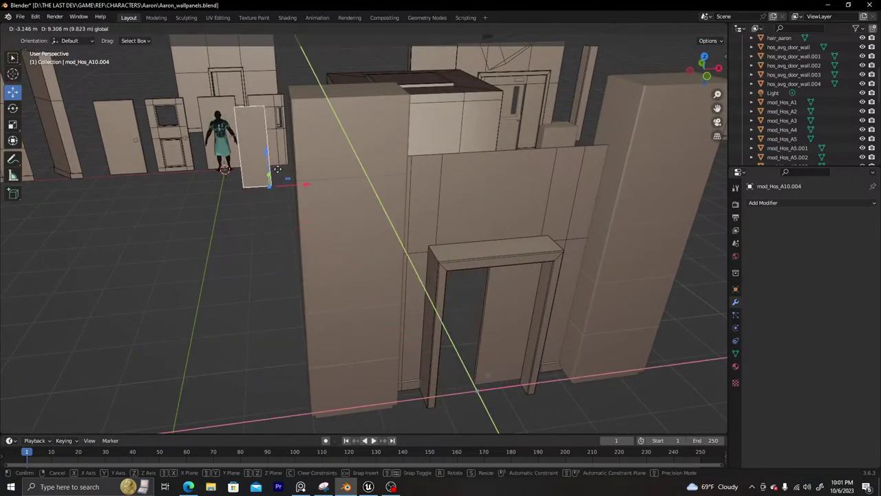
middle_drag(261, 184, 365, 287)
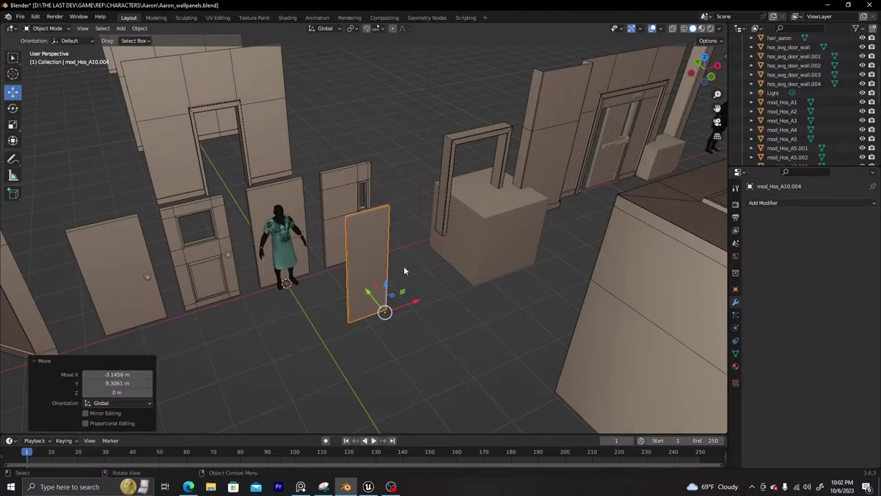
drag(386, 307, 420, 227)
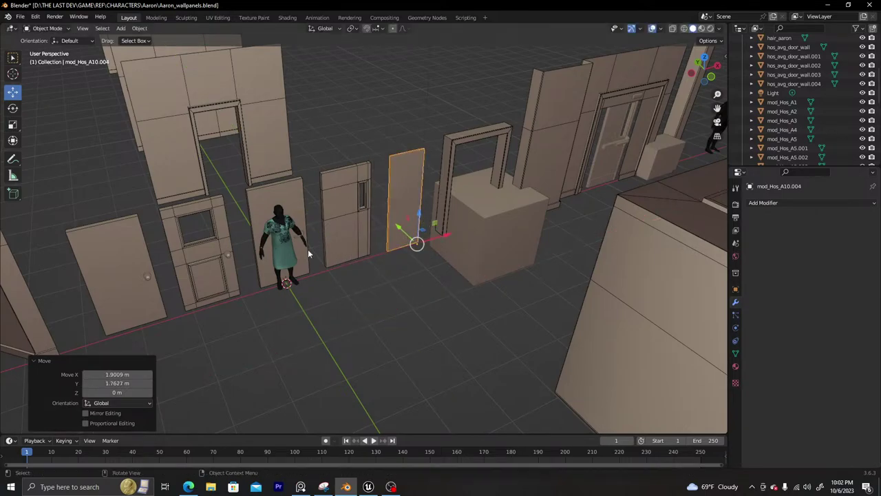
Select the plain door behind the character and save the Blender file Aaron_wallpanels.blend
middle_drag(307, 249, 470, 296)
scroll(400, 265, down, 3)
scroll(425, 222, up, 1)
click(418, 214)
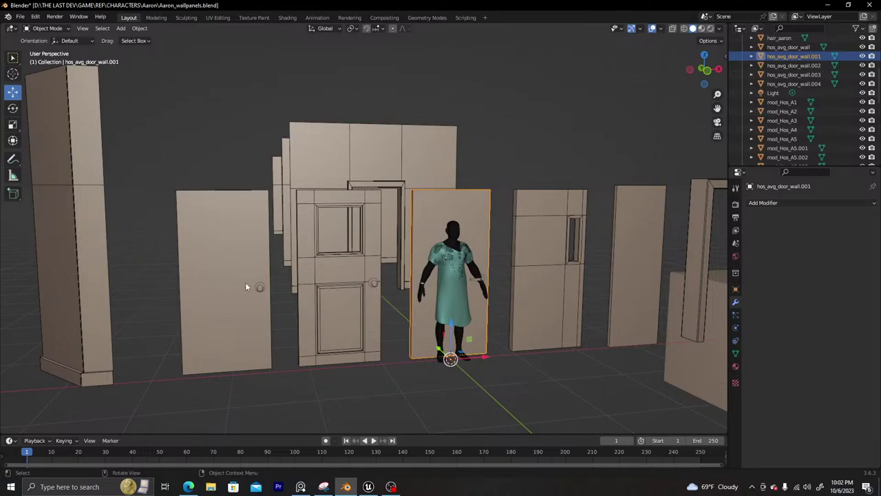
middle_drag(245, 282, 386, 303)
scroll(406, 311, up, 2)
scroll(406, 312, down, 3)
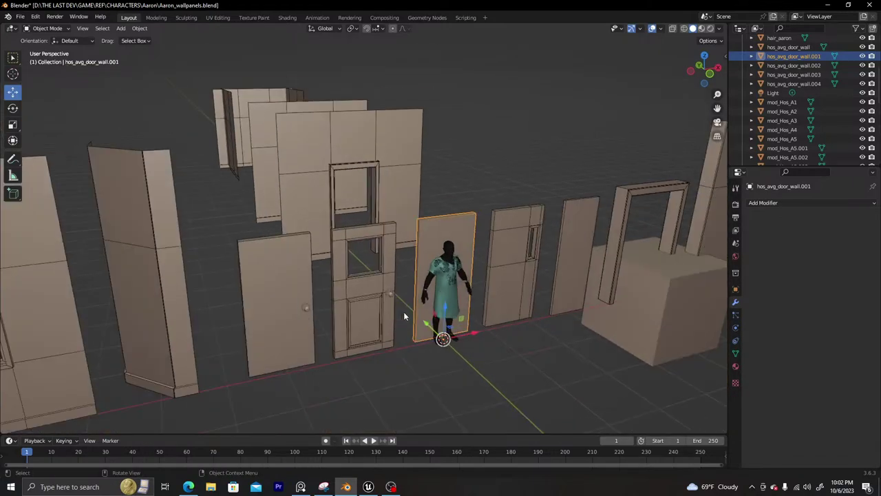
click(20, 16)
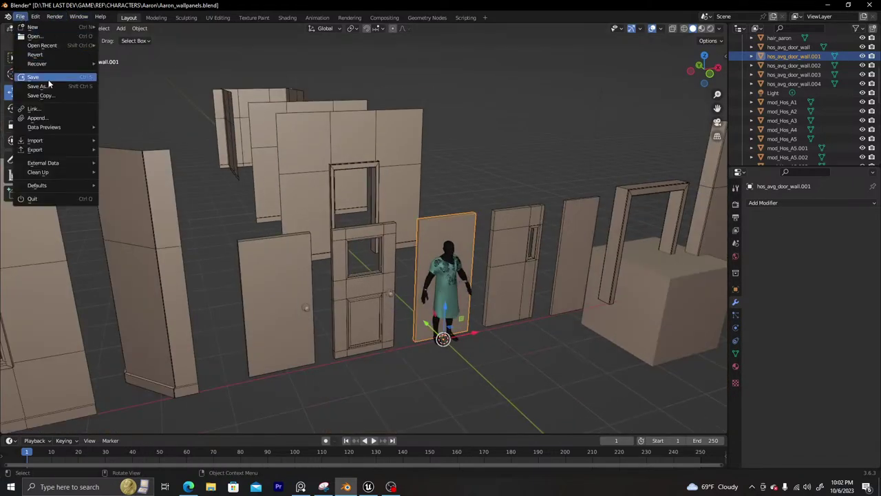
click(49, 81)
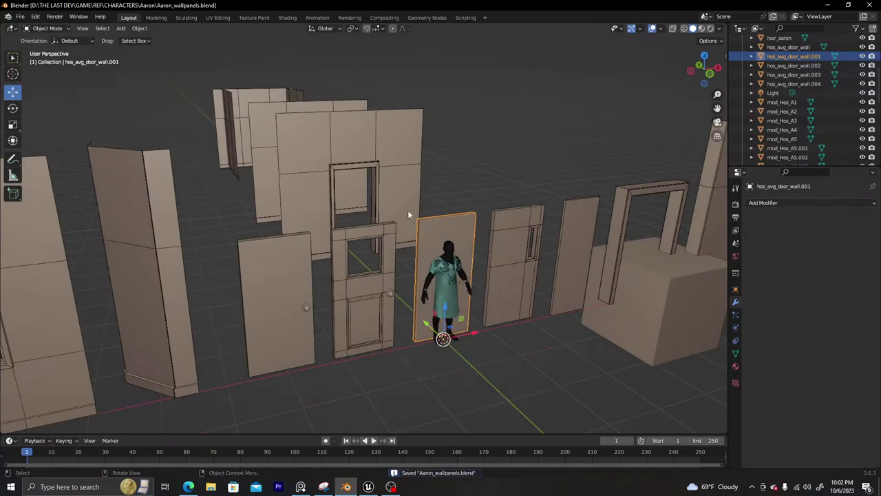
Switch to Unreal Engine, playtest the hospital level briefly with the third-person character, and stop the session
middle_drag(575, 226, 542, 236)
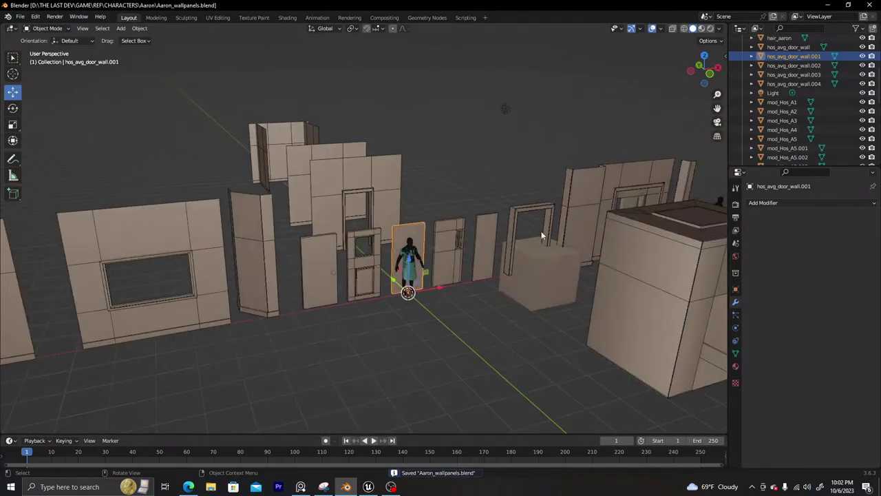
middle_drag(434, 273, 448, 385)
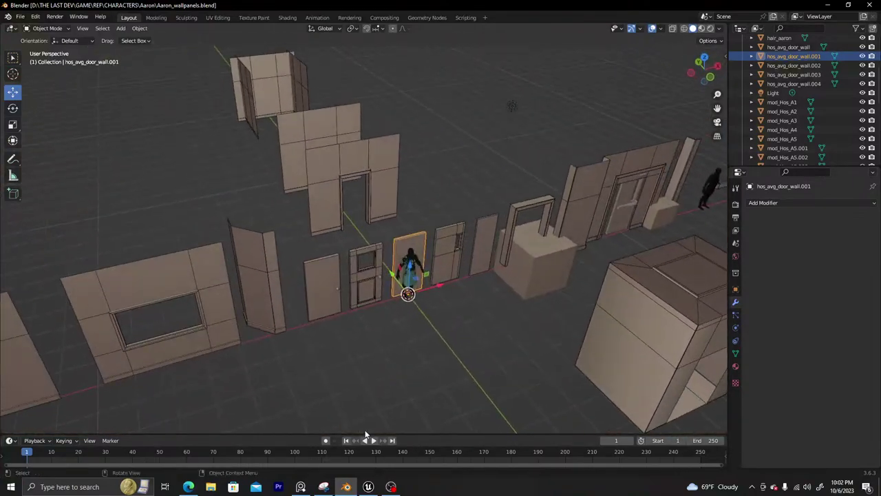
click(368, 487)
right_drag(376, 291, 349, 292)
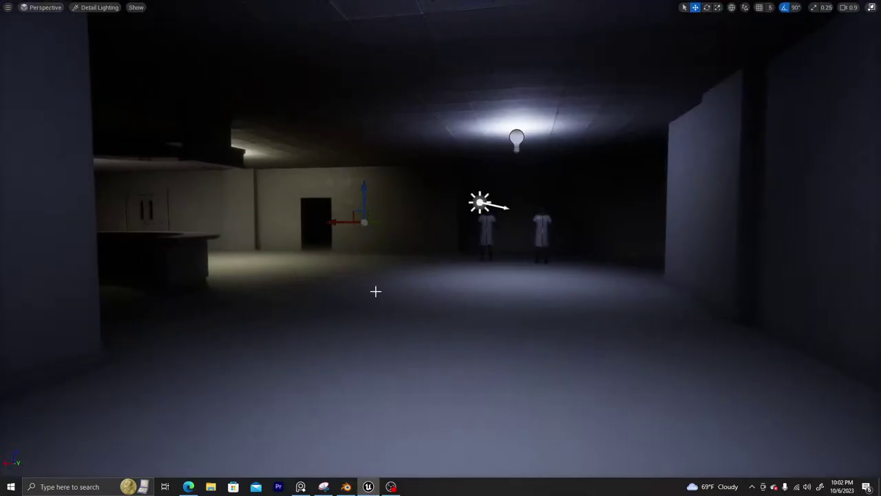
key(alt+p)
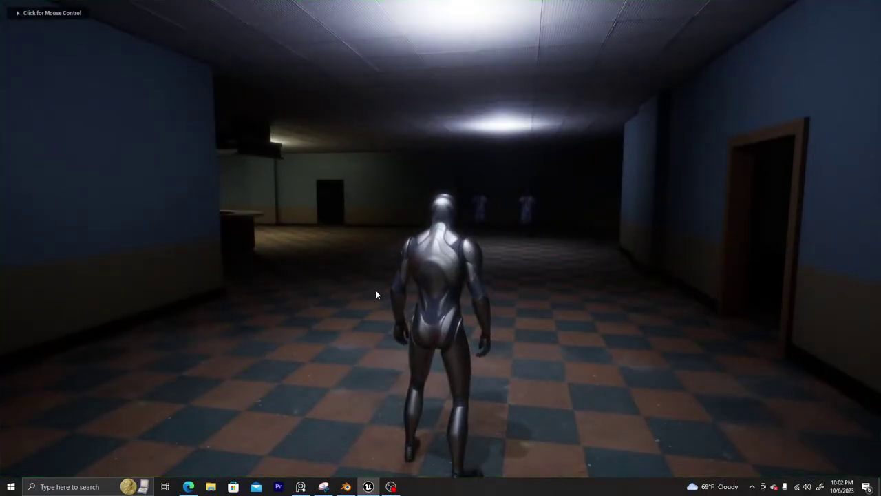
click(396, 281)
key(w)
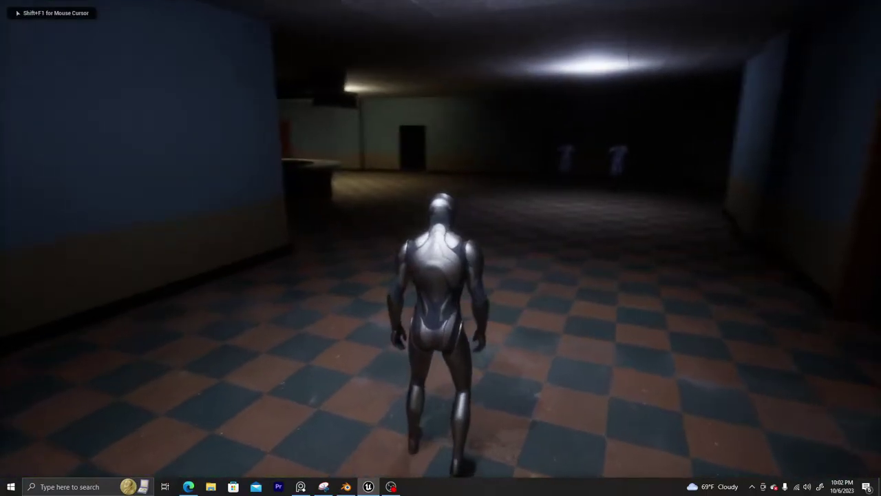
key(Escape)
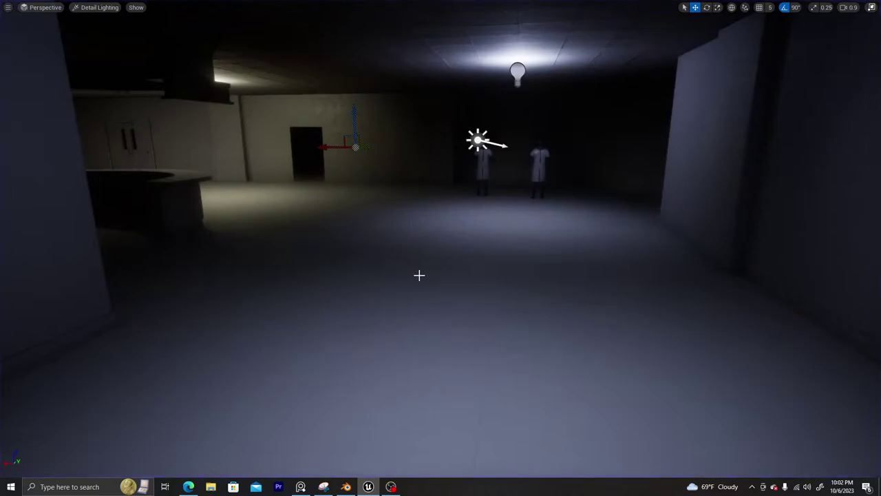
Set the skeletal mesh of BP_ThirdPersonCharacter to Dale, compile the blueprint and return to the HOSPITAL level
key(F11)
double_click(128, 390)
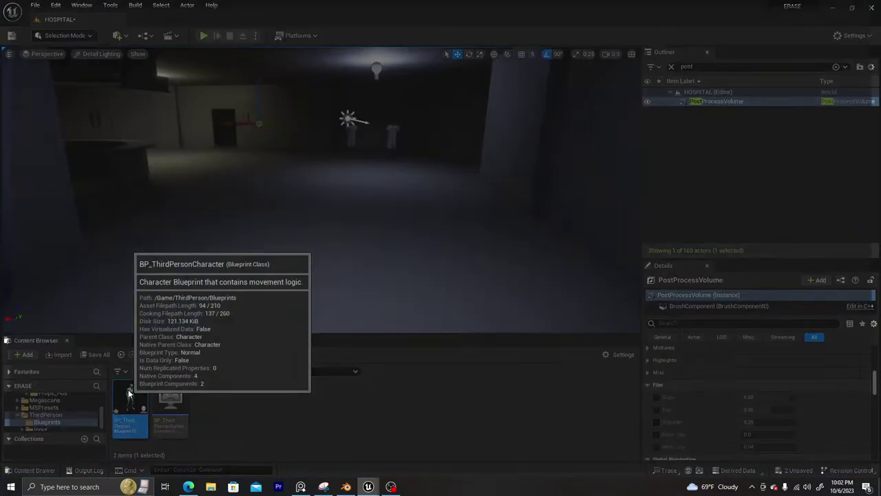
click(163, 53)
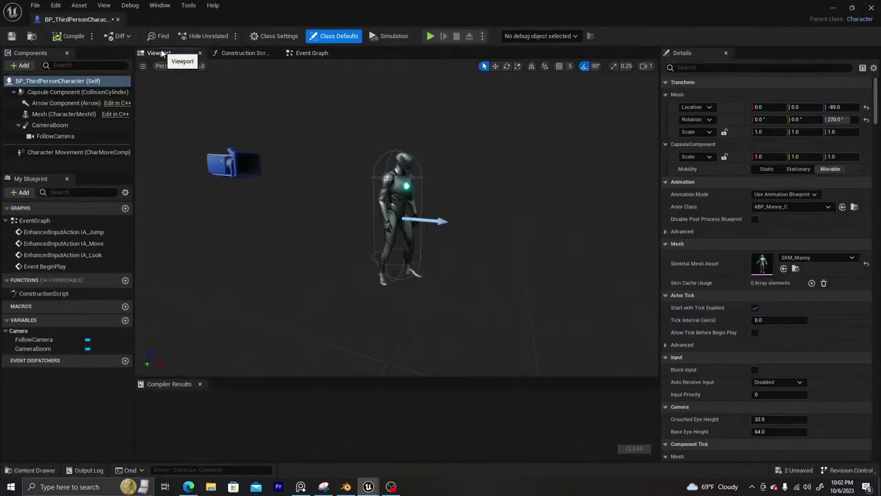
click(391, 201)
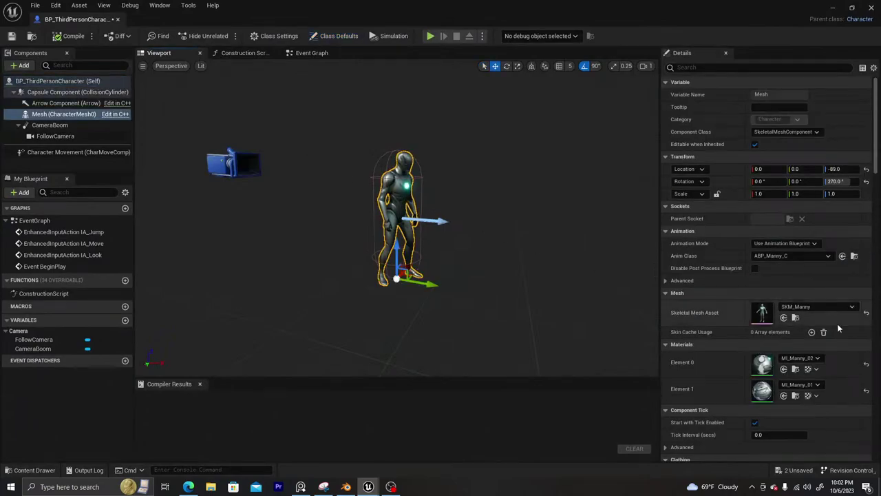
click(807, 306)
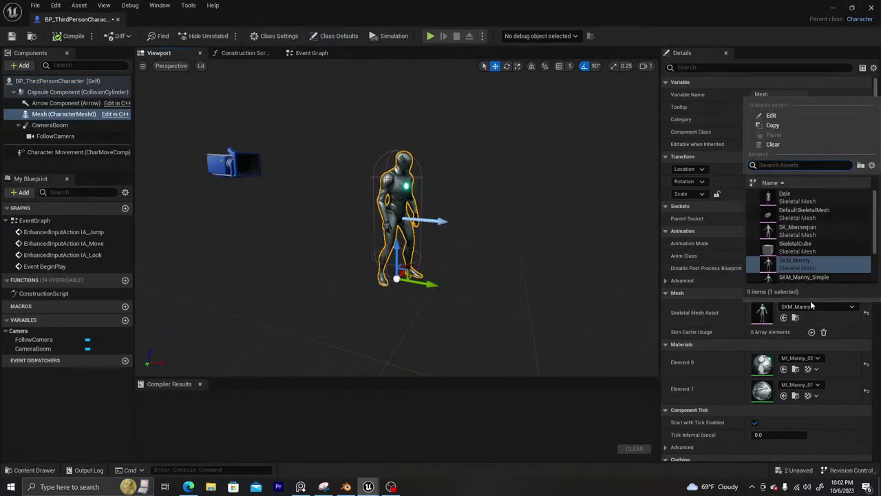
click(792, 198)
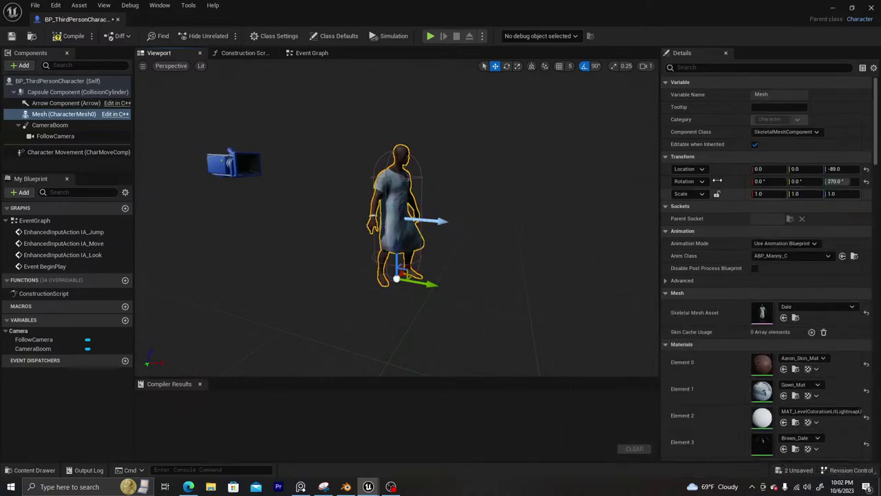
click(69, 36)
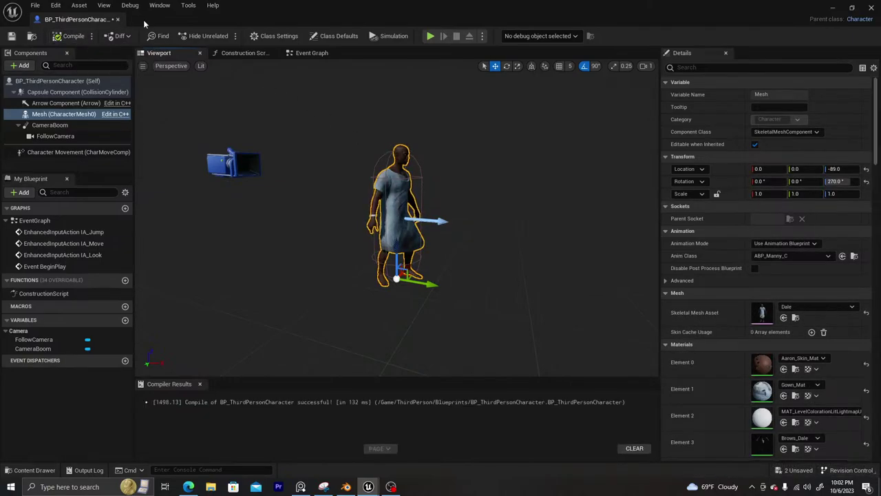
click(118, 19)
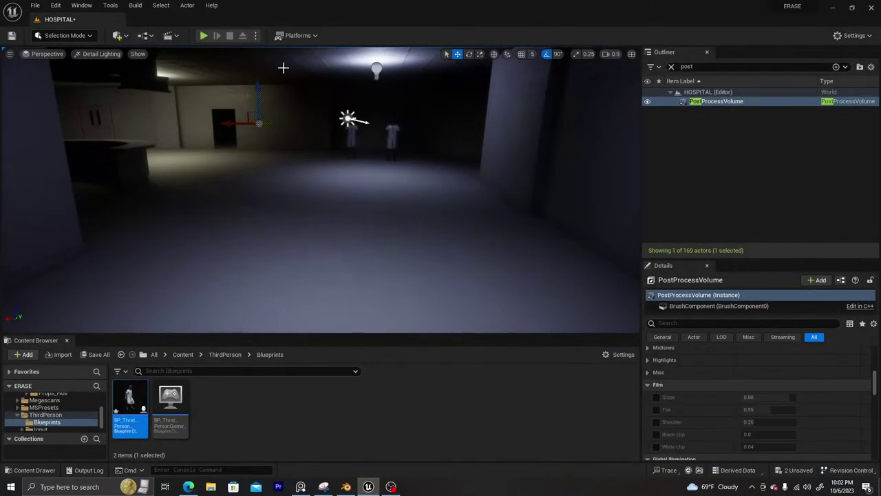
right_drag(301, 149, 314, 152)
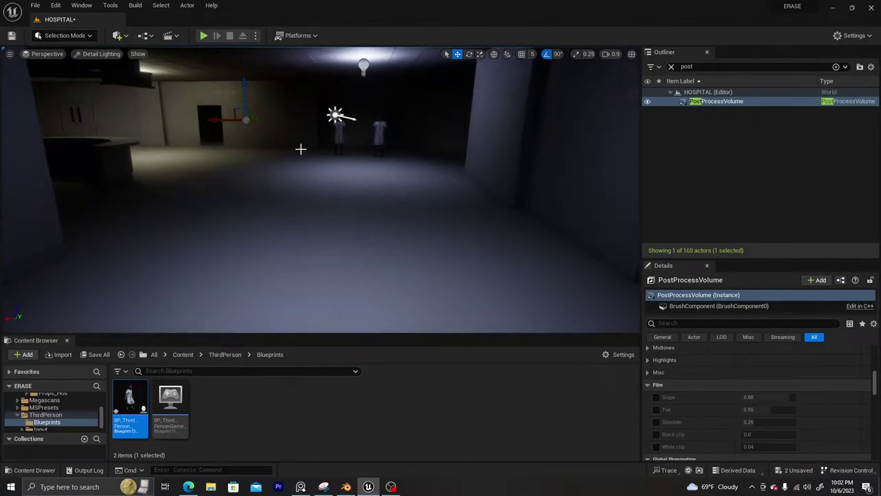
Playtest the HOSPITAL level with the viewport in full screen, running and jumping with Dale through the reception lobby
key(F11)
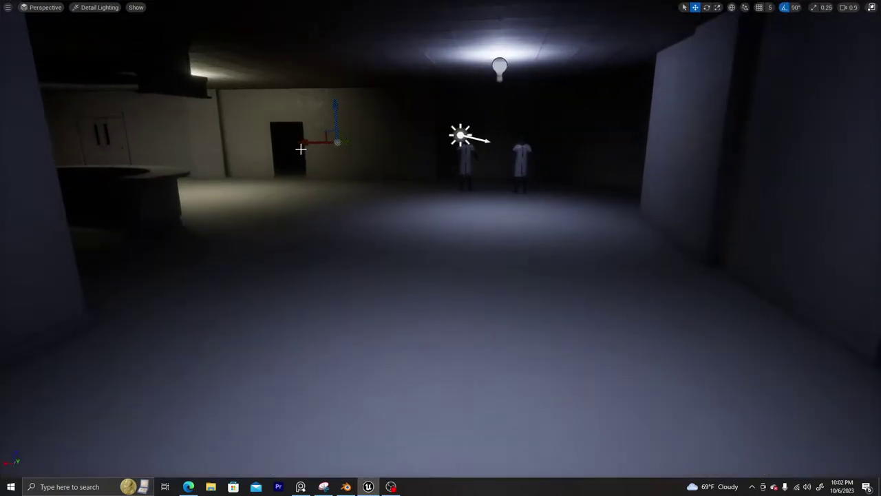
key(alt+p)
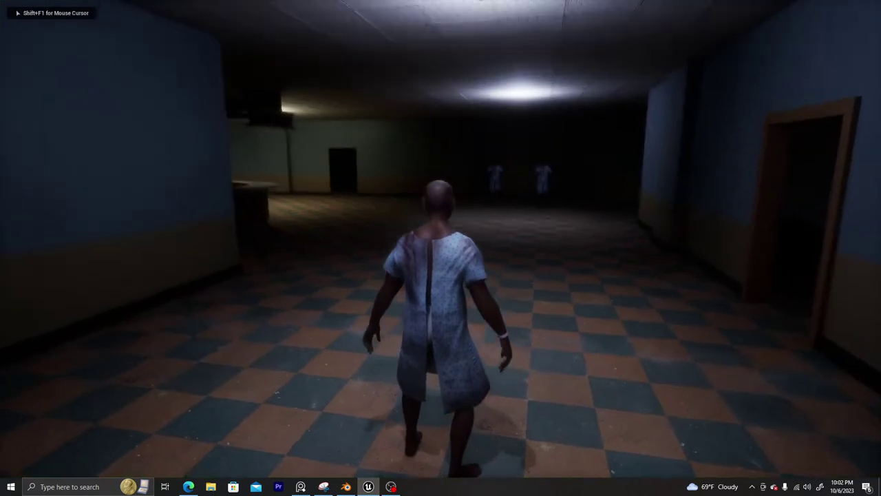
key(w)
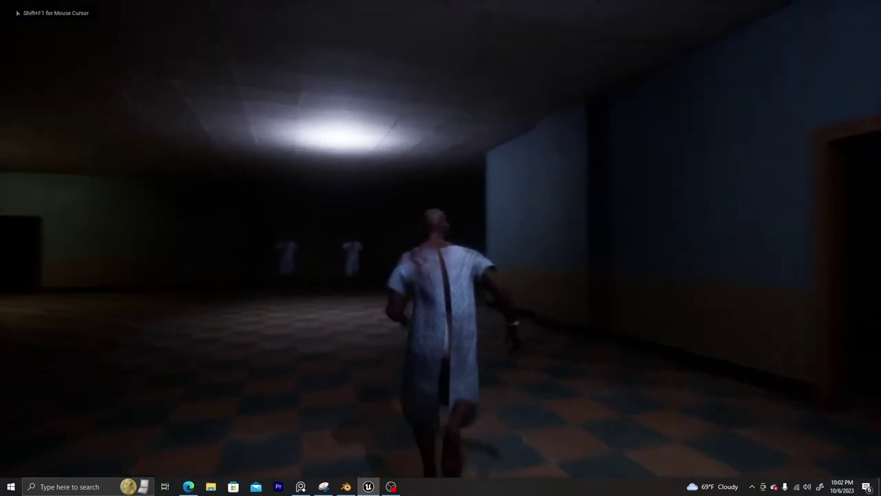
key(space)
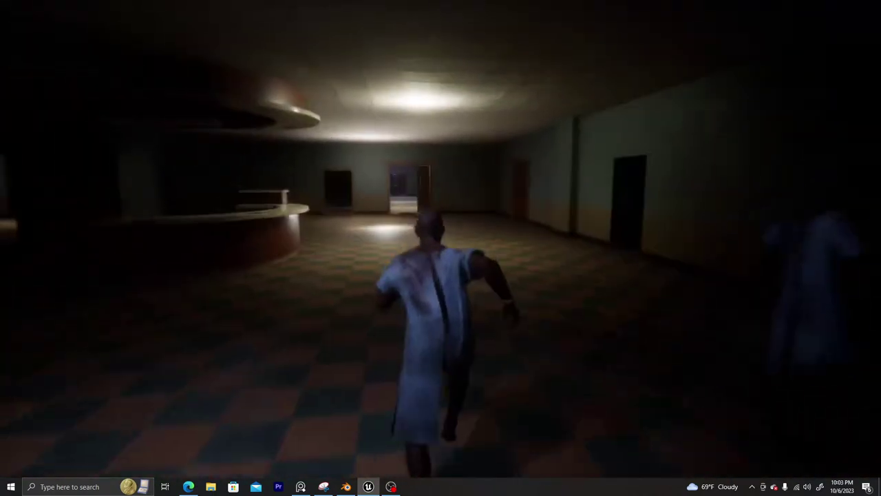
key(space)
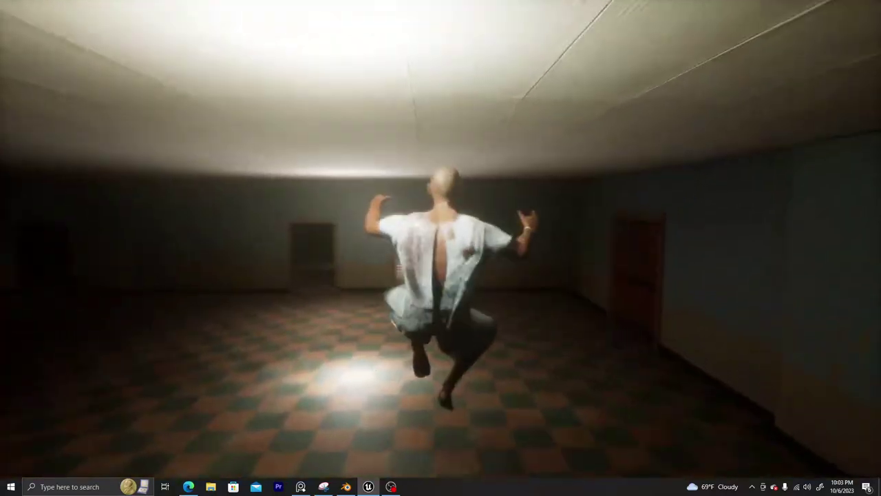
Run Dale through the lobby doorway and along the checkered corridor towards the double doors, then turn back to inspect the hallway
key(w)
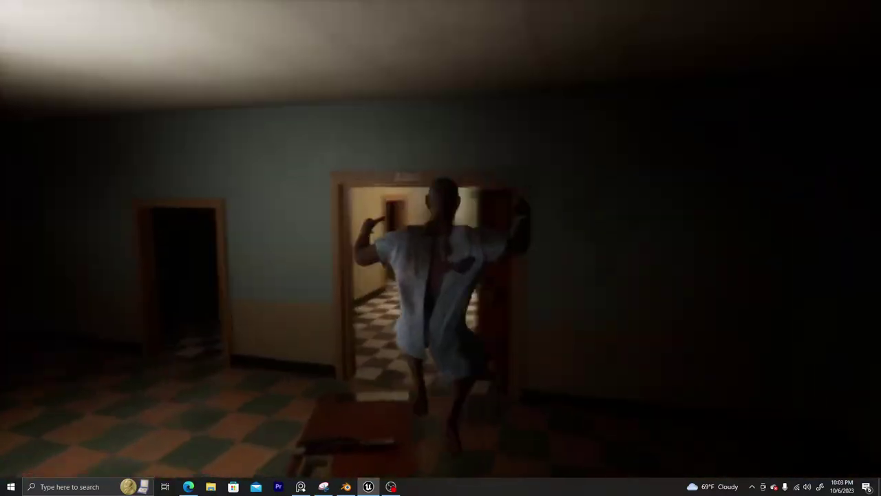
key(w)
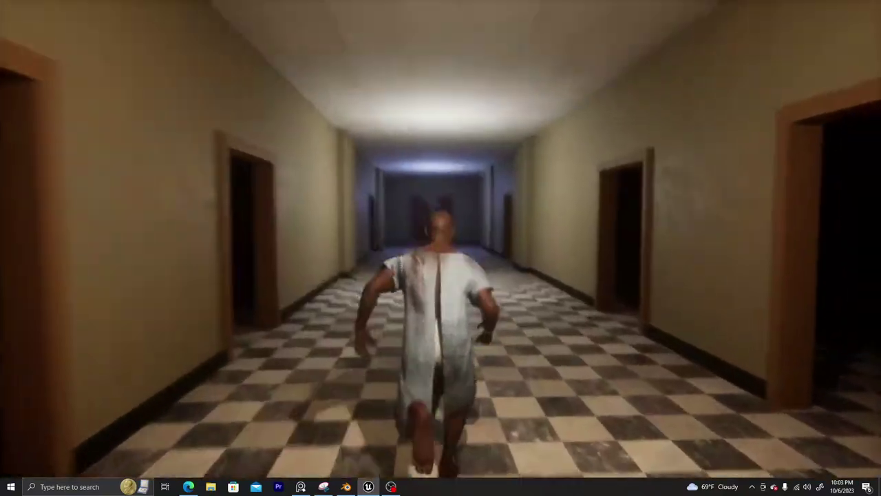
key(w)
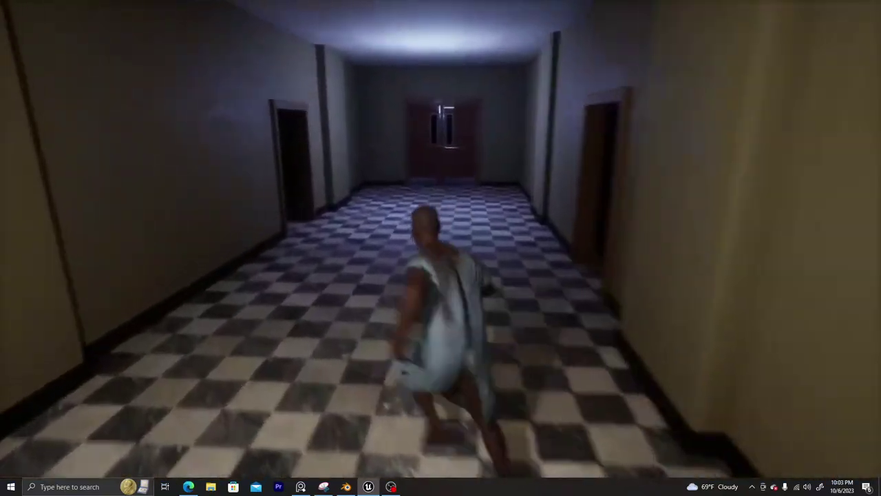
key(w)
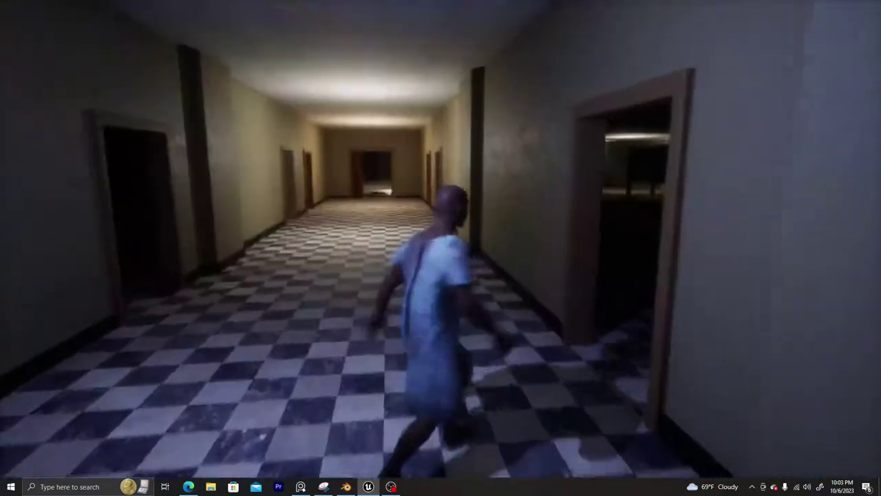